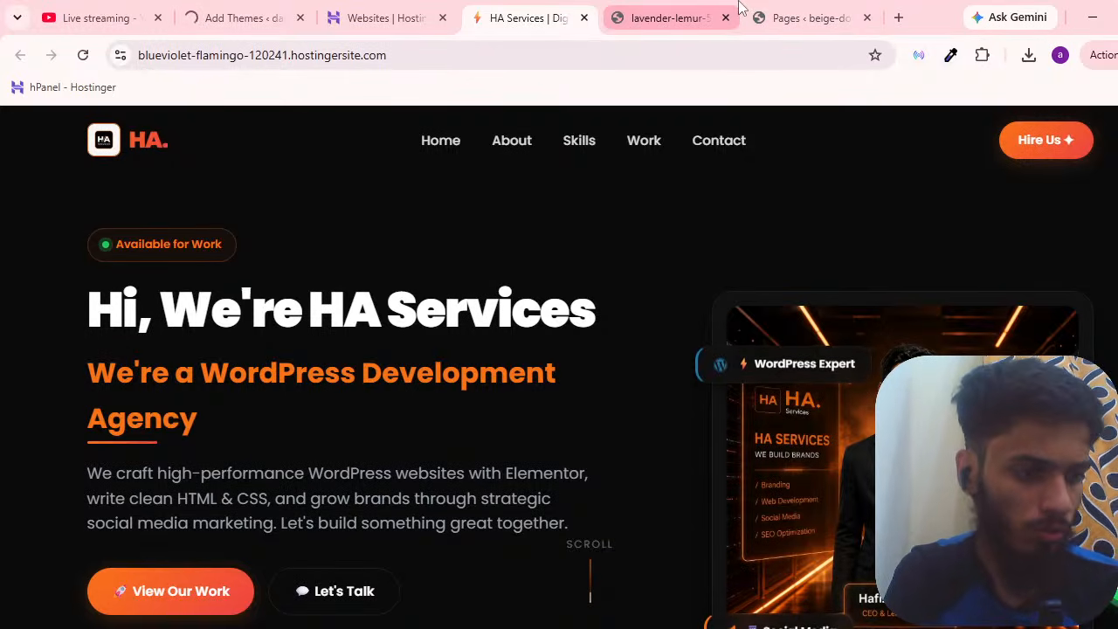
{"action": "scroll", "coordinate": [686, 137], "scroll_direction": "down", "scroll_amount": 12}
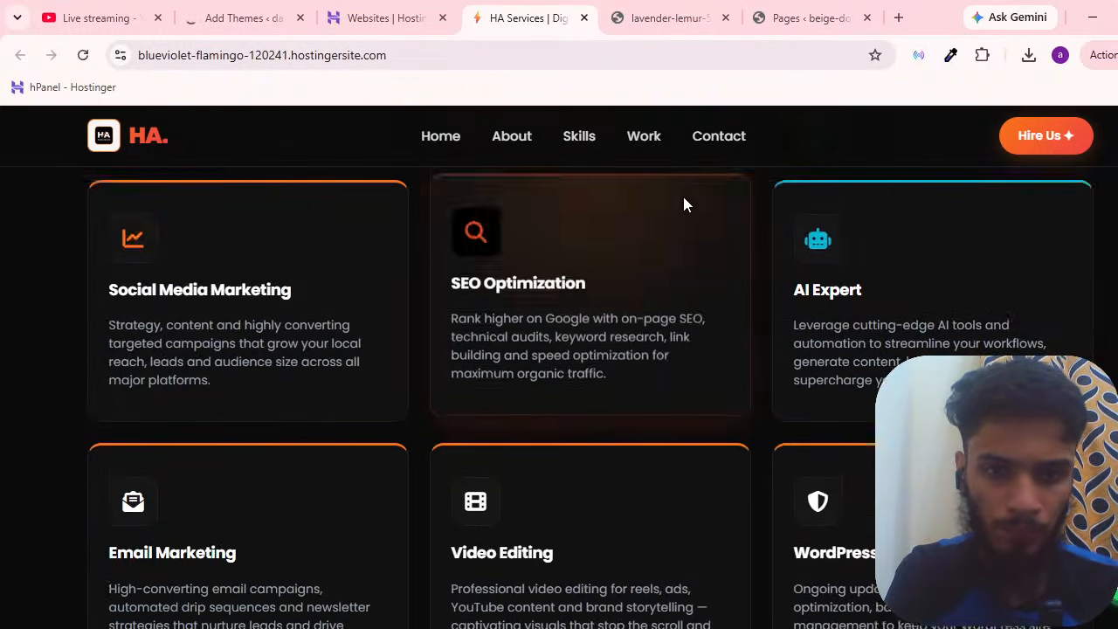
{"action": "scroll", "coordinate": [684, 201], "scroll_direction": "up", "scroll_amount": 11}
{"action": "scroll", "coordinate": [594, 182], "scroll_direction": "up", "scroll_amount": 3}
{"action": "left_click", "coordinate": [385, 17]}
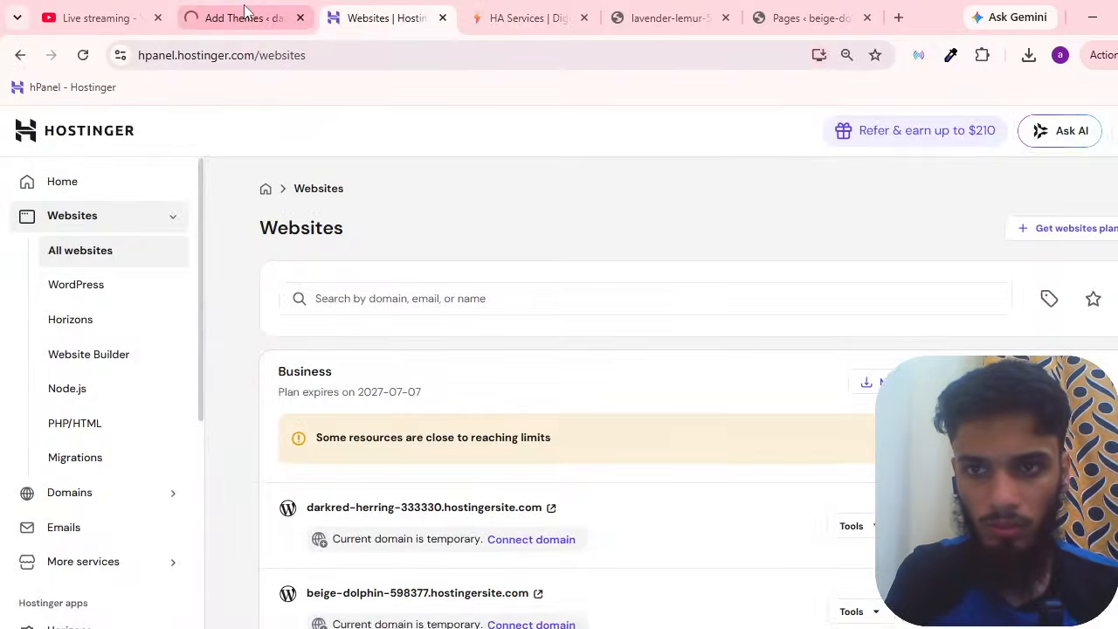
{"action": "left_click", "coordinate": [249, 18]}
{"action": "scroll", "coordinate": [70, 192], "scroll_direction": "down", "scroll_amount": 3}
{"action": "left_click", "coordinate": [389, 17]}
{"action": "left_click", "coordinate": [245, 18]}
{"action": "scroll", "coordinate": [236, 164], "scroll_direction": "up", "scroll_amount": 3}
{"action": "left_click", "coordinate": [384, 17]}
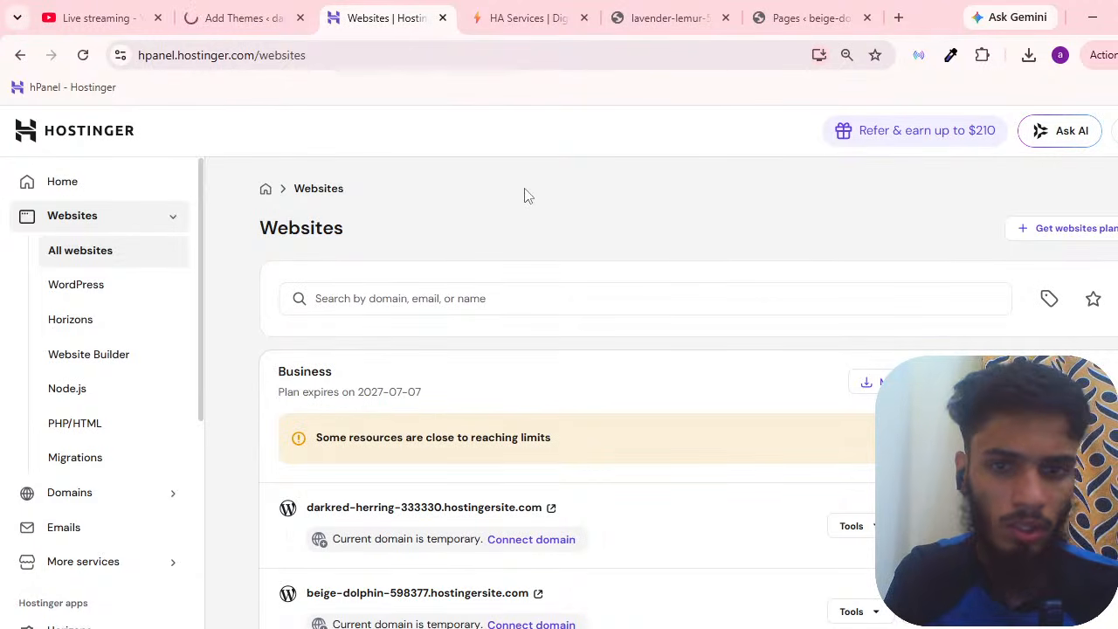
{"action": "scroll", "coordinate": [551, 212], "scroll_direction": "down", "scroll_amount": 5}
{"action": "scroll", "coordinate": [582, 244], "scroll_direction": "up", "scroll_amount": 5}
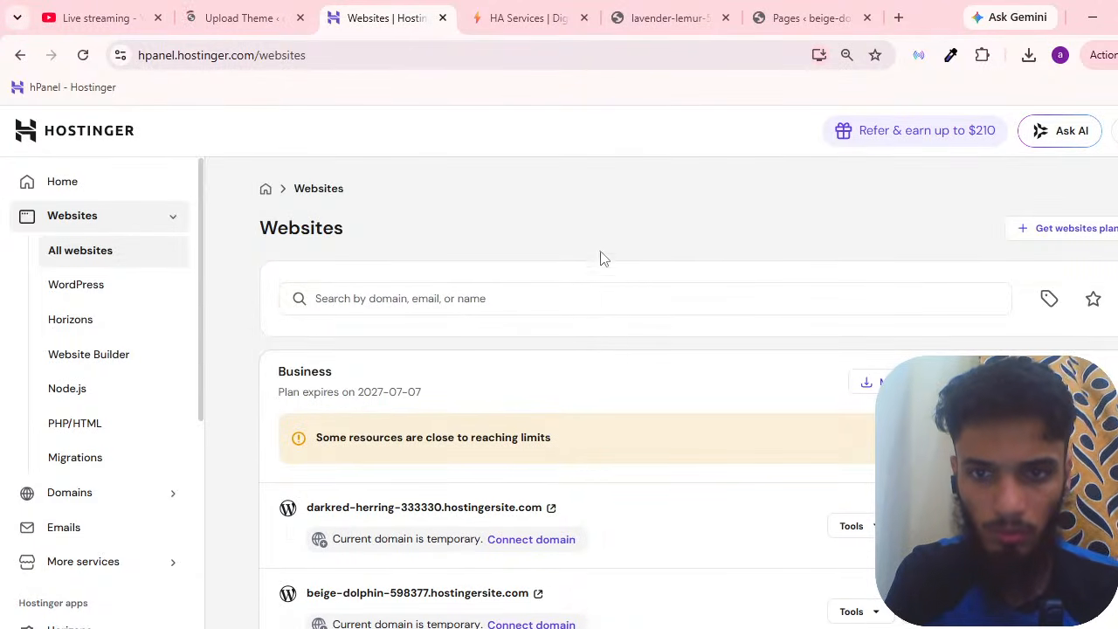
Activate the uploaded WoodMart theme and skip its setup wizard.
{"action": "left_click", "coordinate": [135, 8]}
{"action": "left_click", "coordinate": [227, 9]}
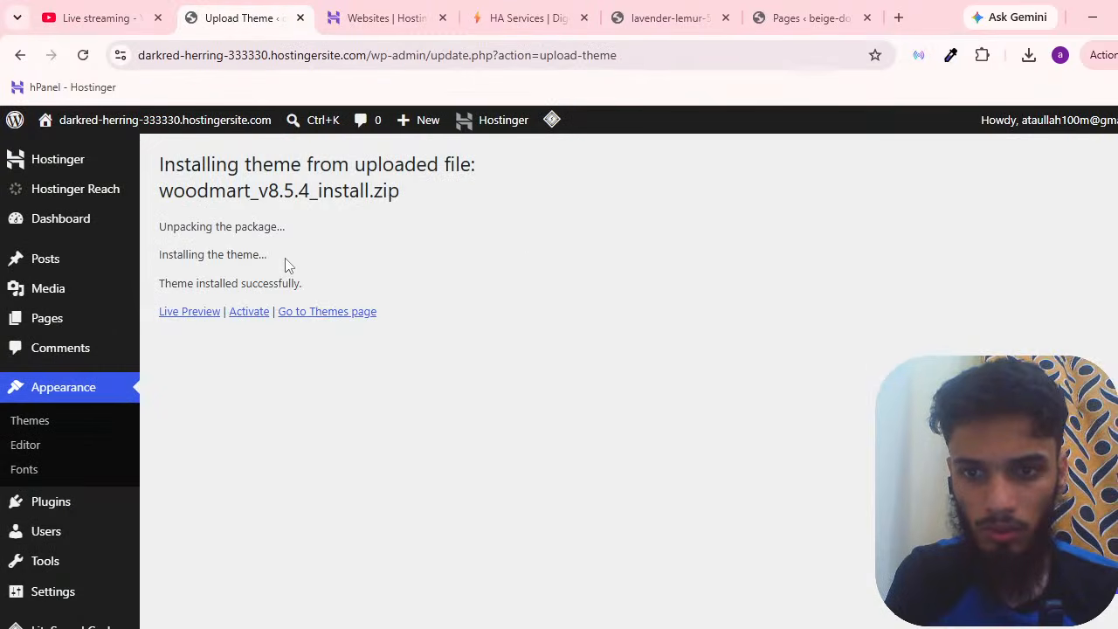
{"action": "left_click", "coordinate": [262, 315]}
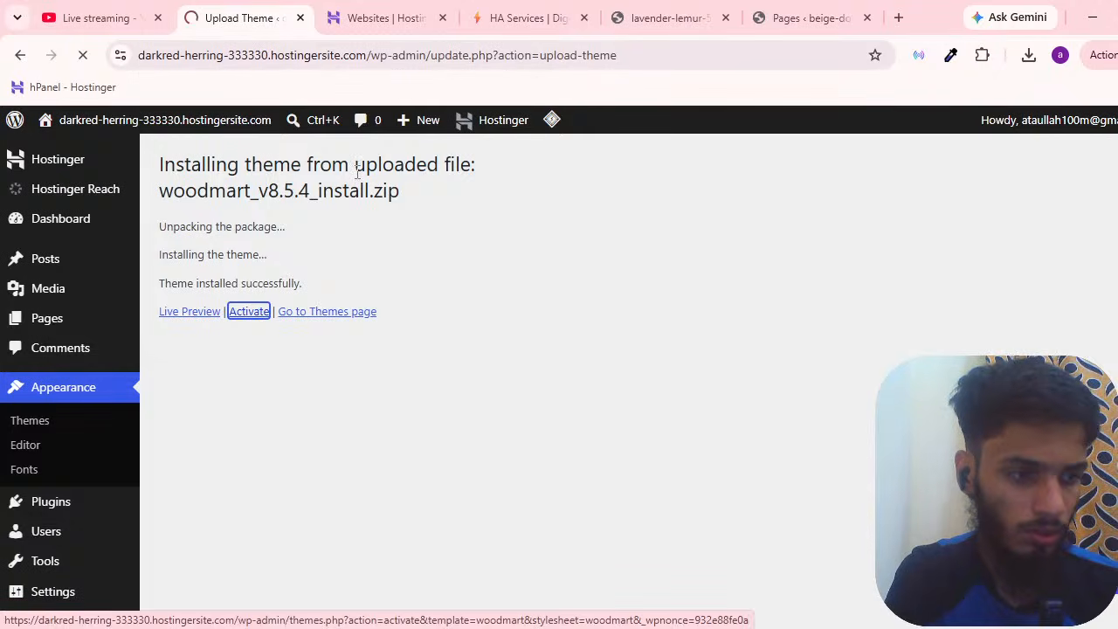
{"action": "mouse_move", "coordinate": [543, 6]}
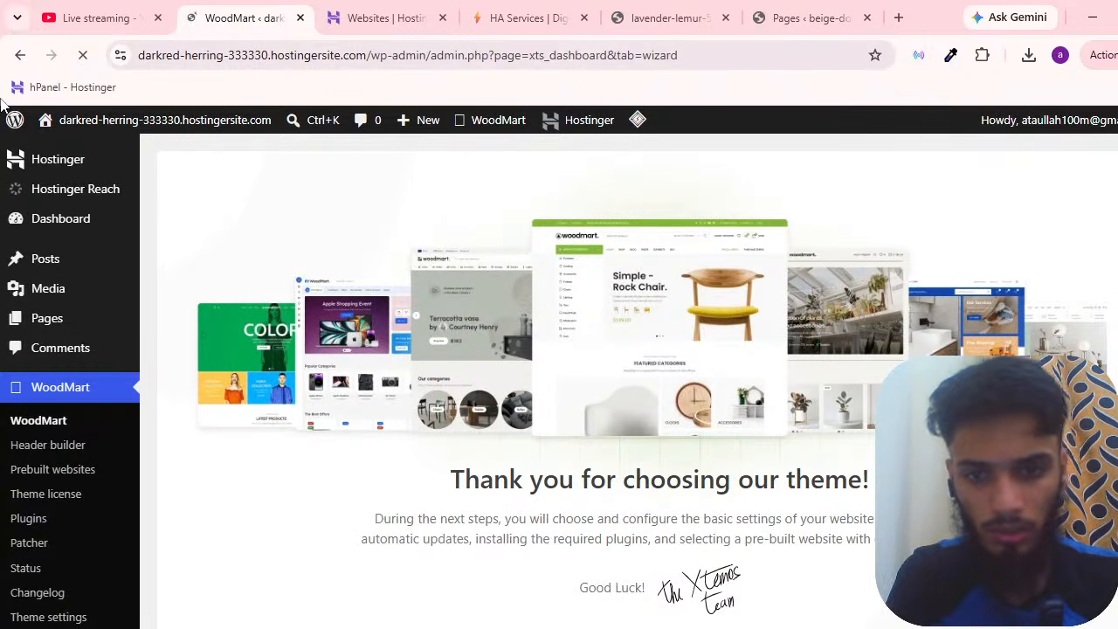
{"action": "scroll", "coordinate": [161, 223], "scroll_direction": "down", "scroll_amount": 3}
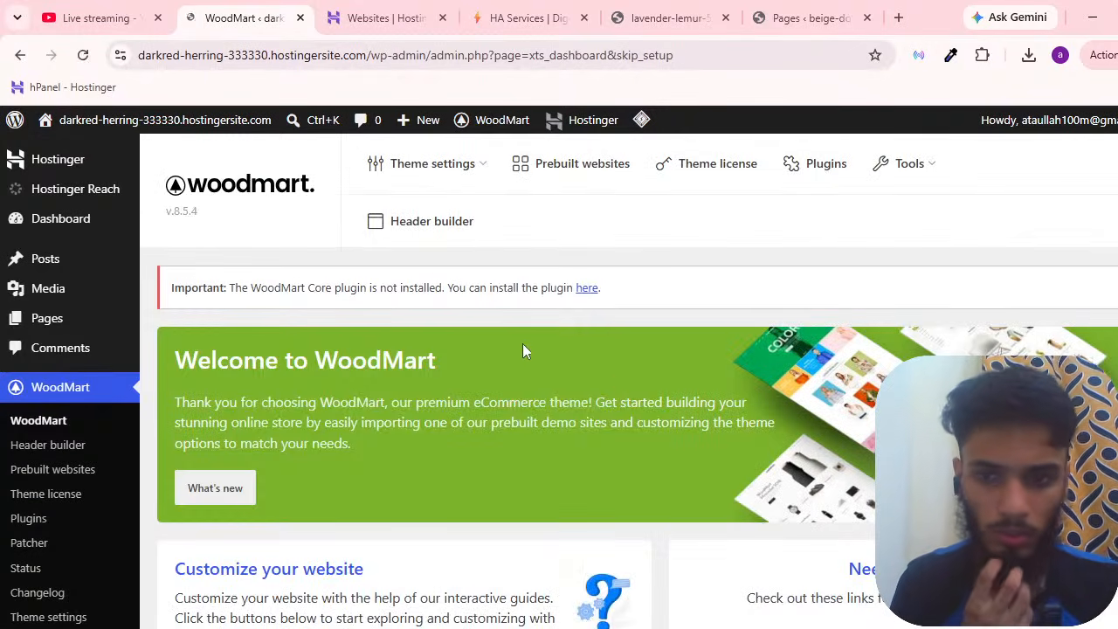
Open the WoodMart theme's plugin list from the missing-plugin notice and install Elementor.
{"action": "left_click", "coordinate": [586, 288]}
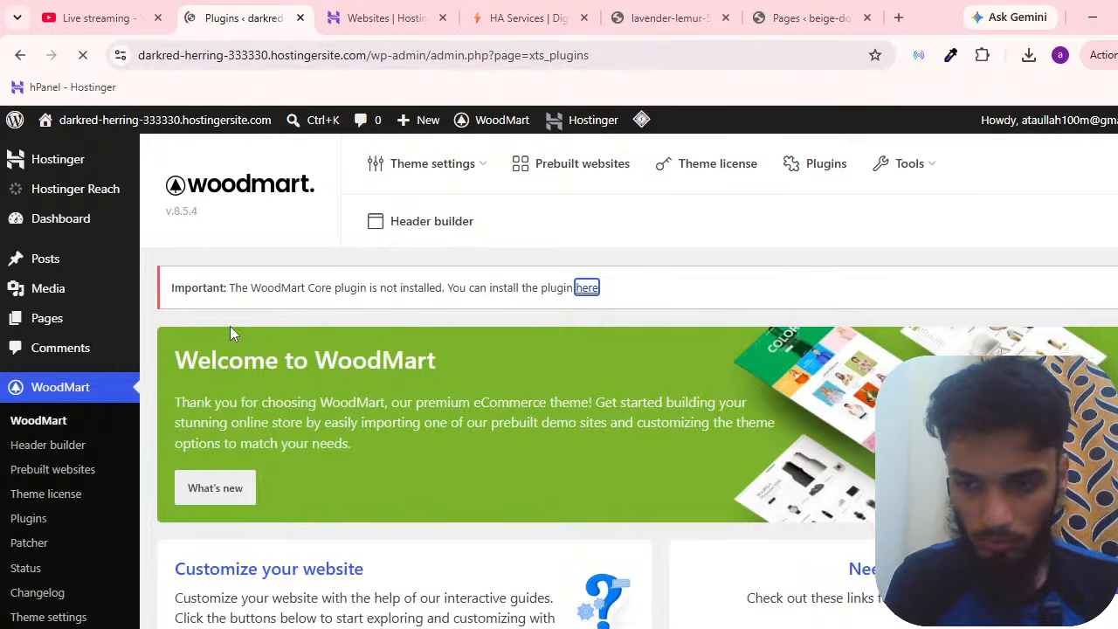
{"action": "scroll", "coordinate": [439, 320], "scroll_direction": "down", "scroll_amount": 3}
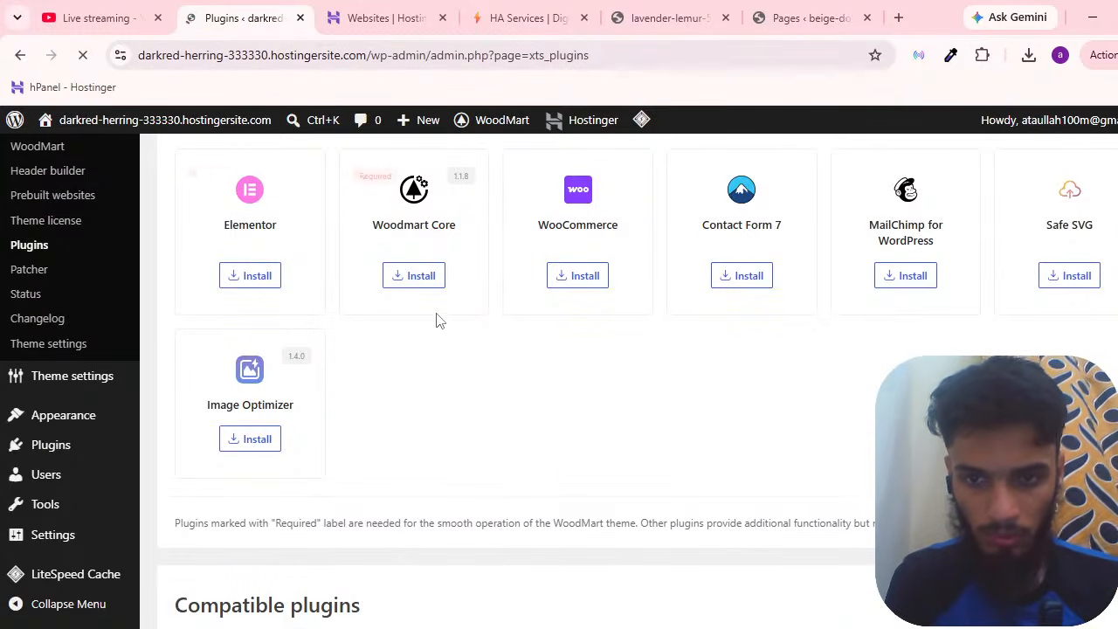
{"action": "left_click", "coordinate": [272, 278]}
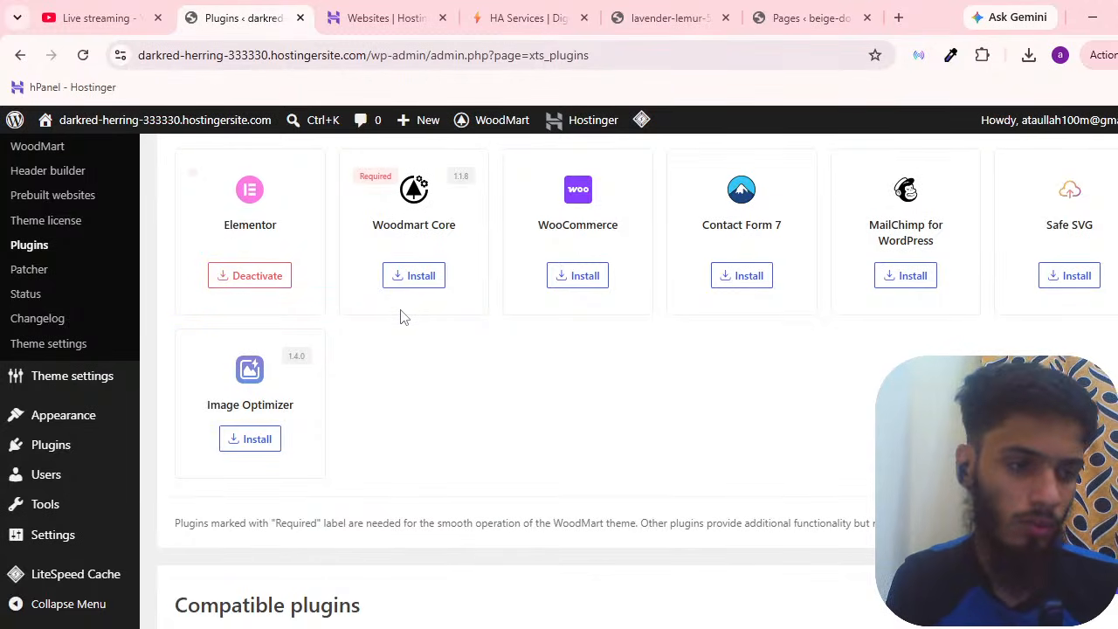
Install the required Woodmart Core plugin from the theme's plugin list.
{"action": "left_click", "coordinate": [435, 276]}
{"action": "scroll", "coordinate": [484, 284], "scroll_direction": "up", "scroll_amount": 3}
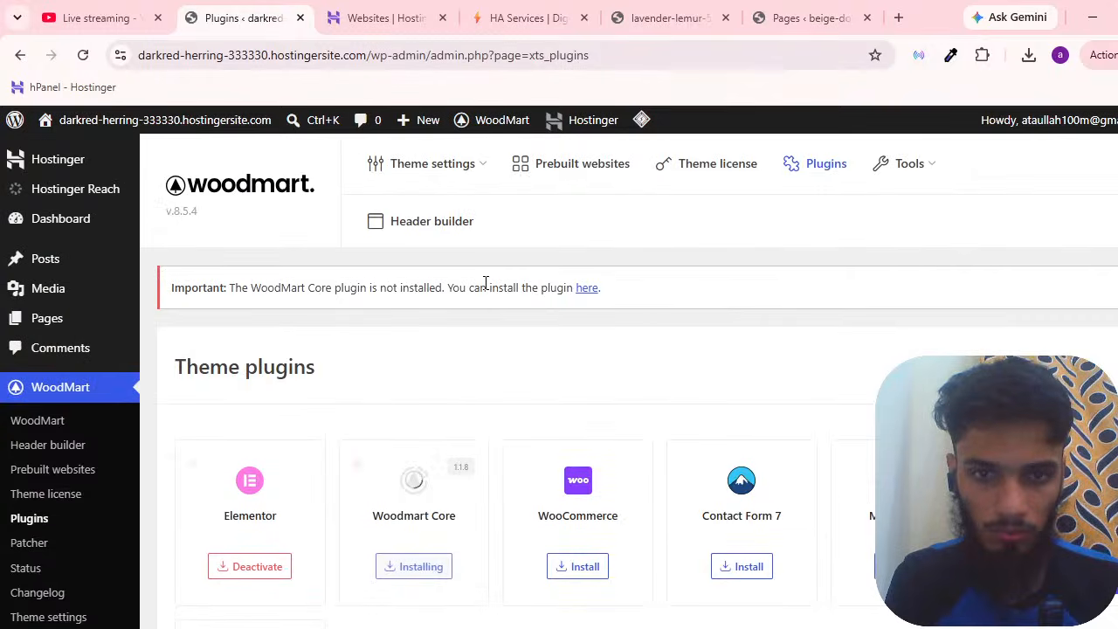
{"action": "scroll", "coordinate": [484, 297], "scroll_direction": "down", "scroll_amount": 3}
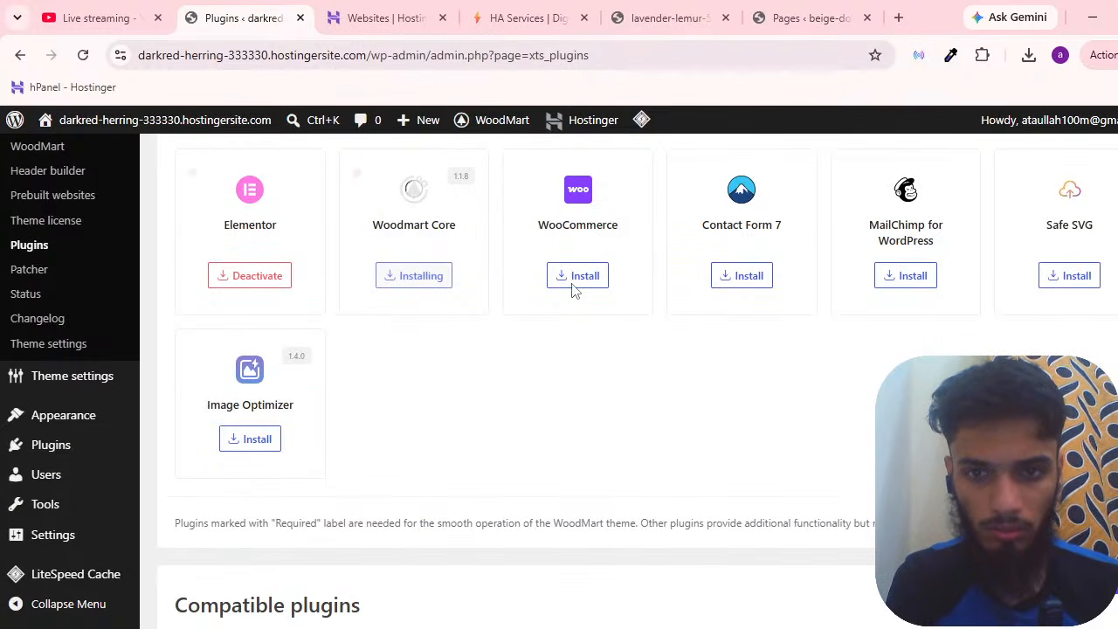
{"action": "scroll", "coordinate": [454, 241], "scroll_direction": "up", "scroll_amount": 3}
{"action": "scroll", "coordinate": [461, 252], "scroll_direction": "down", "scroll_amount": 3}
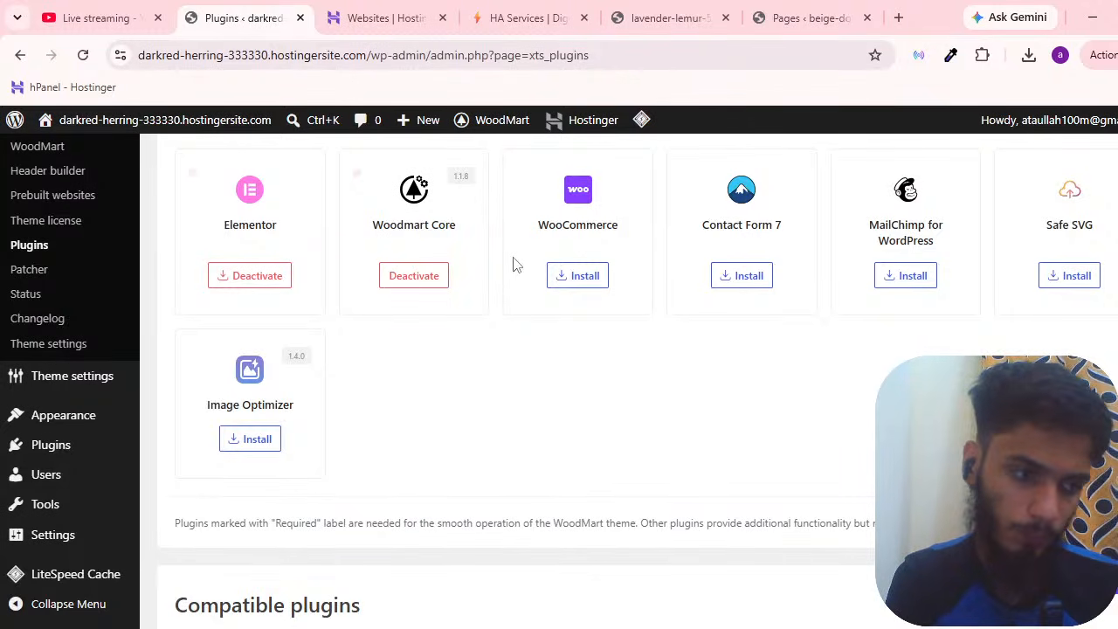
Install the WooCommerce plugin from the theme's plugin list.
{"action": "left_click", "coordinate": [584, 275]}
{"action": "scroll", "coordinate": [579, 329], "scroll_direction": "up", "scroll_amount": 3}
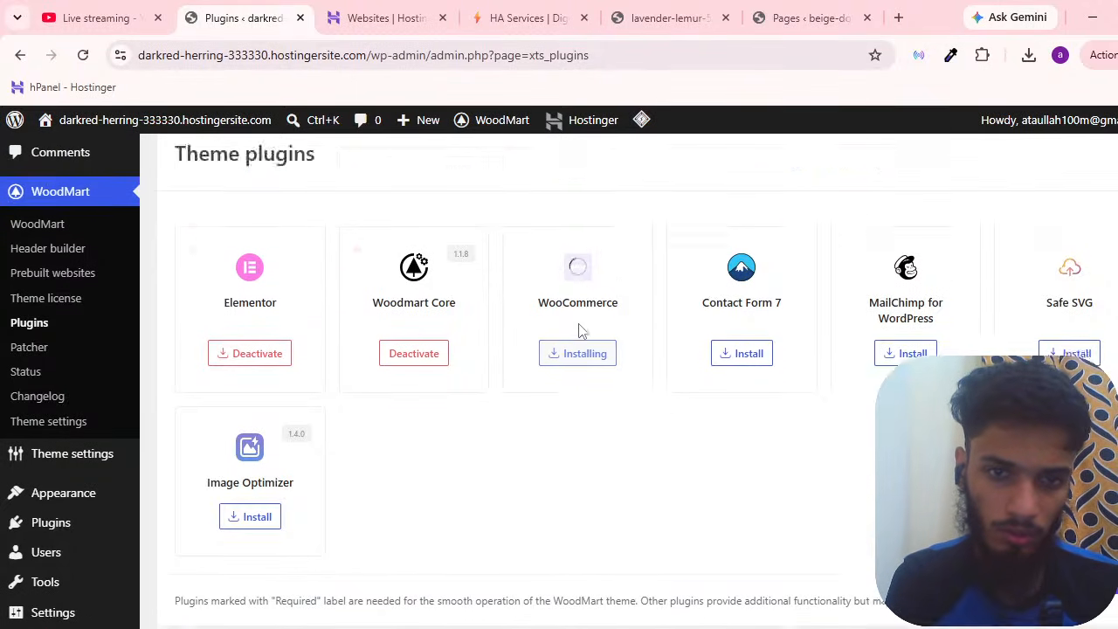
{"action": "scroll", "coordinate": [580, 329], "scroll_direction": "down", "scroll_amount": 5}
{"action": "scroll", "coordinate": [581, 331], "scroll_direction": "up", "scroll_amount": 5}
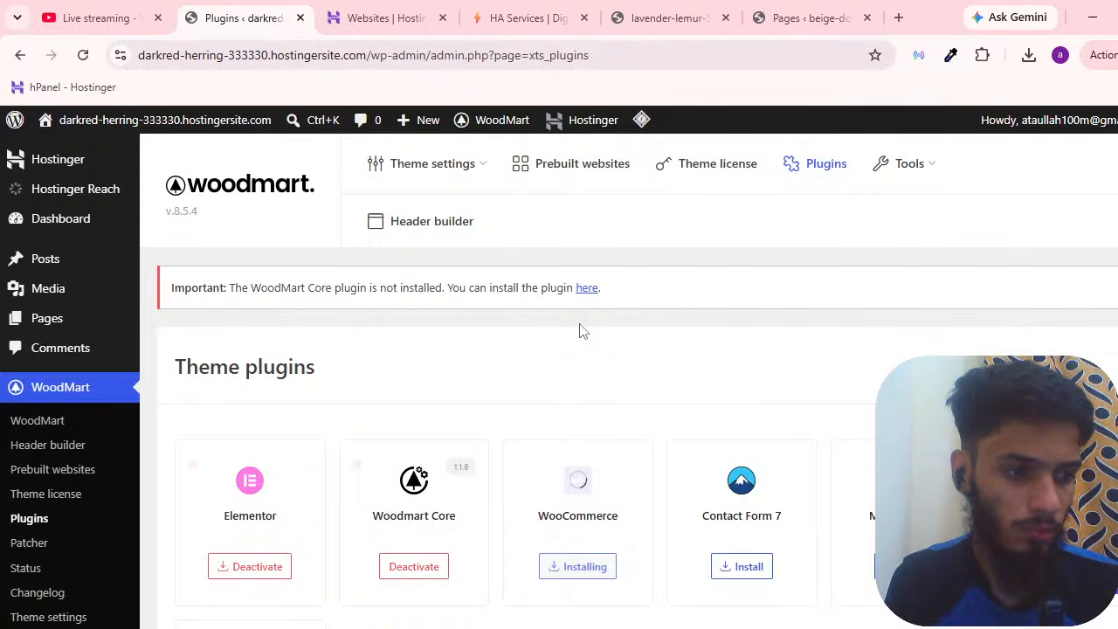
{"action": "scroll", "coordinate": [570, 346], "scroll_direction": "down", "scroll_amount": 3}
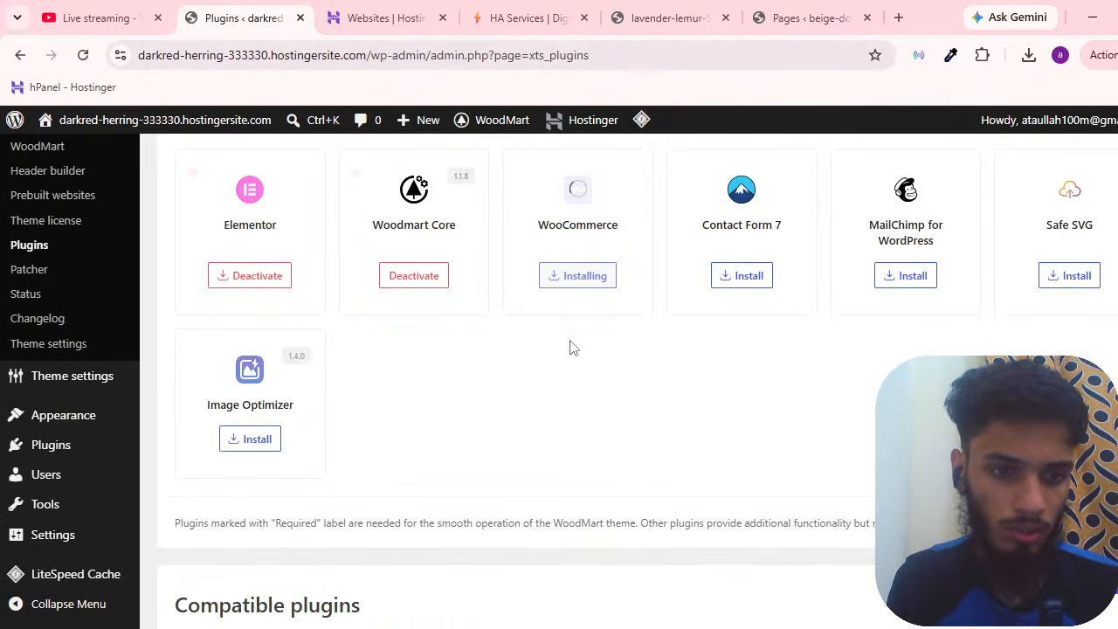
{"action": "scroll", "coordinate": [572, 347], "scroll_direction": "up", "scroll_amount": 3}
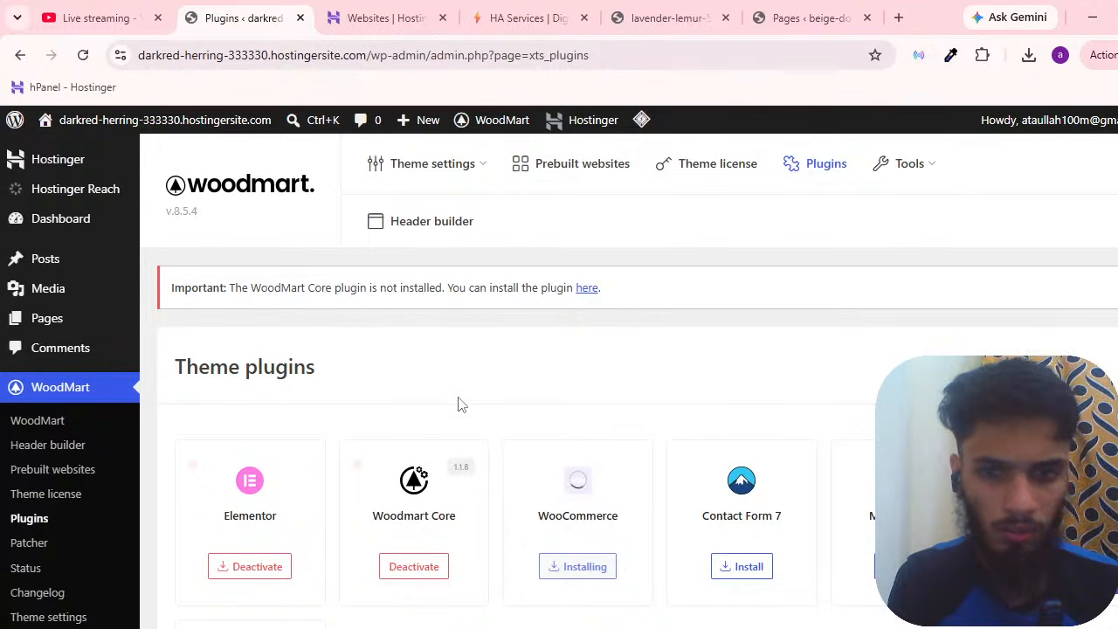
{"action": "scroll", "coordinate": [457, 402], "scroll_direction": "down", "scroll_amount": 3}
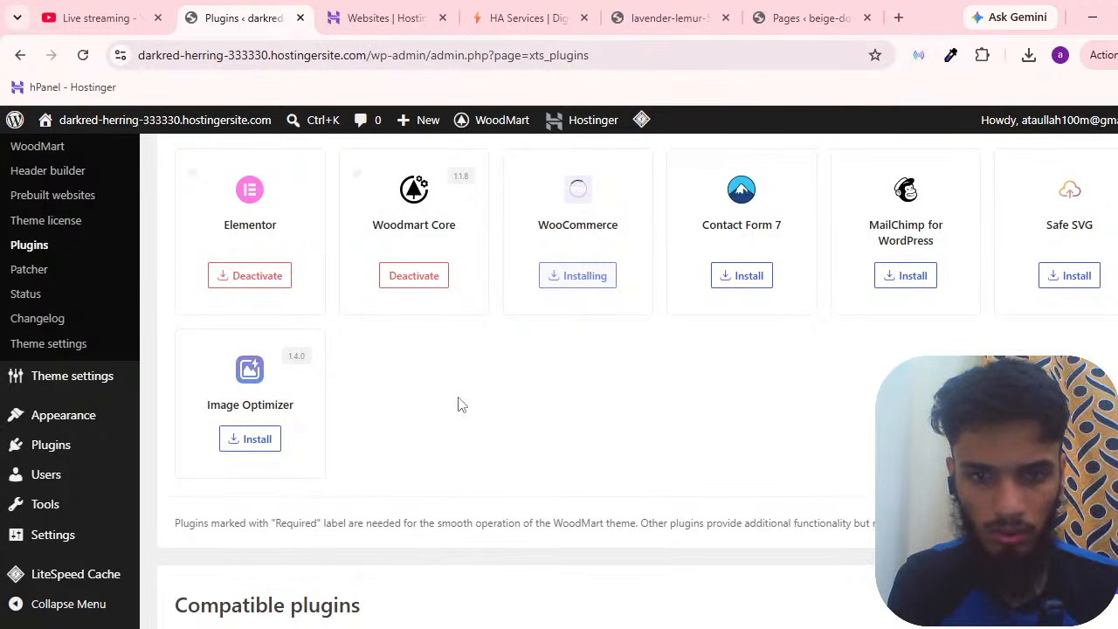
{"action": "scroll", "coordinate": [456, 402], "scroll_direction": "up", "scroll_amount": 3}
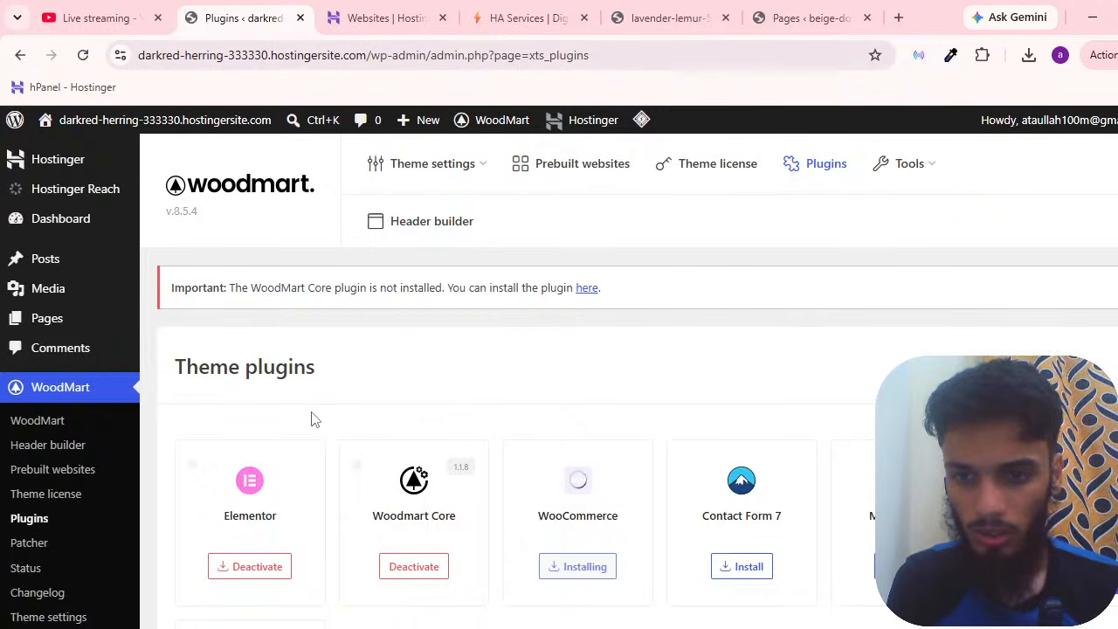
{"action": "scroll", "coordinate": [224, 398], "scroll_direction": "down", "scroll_amount": 3}
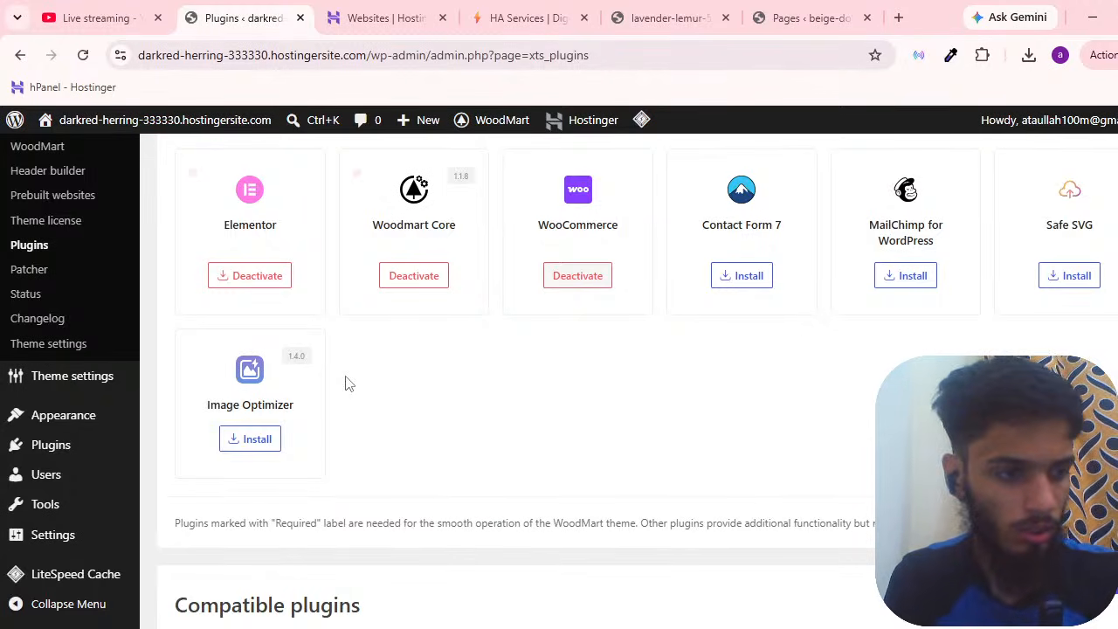
Go to the site's installed plugins and activate Elementor.
{"action": "scroll", "coordinate": [327, 387], "scroll_direction": "down", "scroll_amount": 3}
{"action": "left_click", "coordinate": [74, 445]}
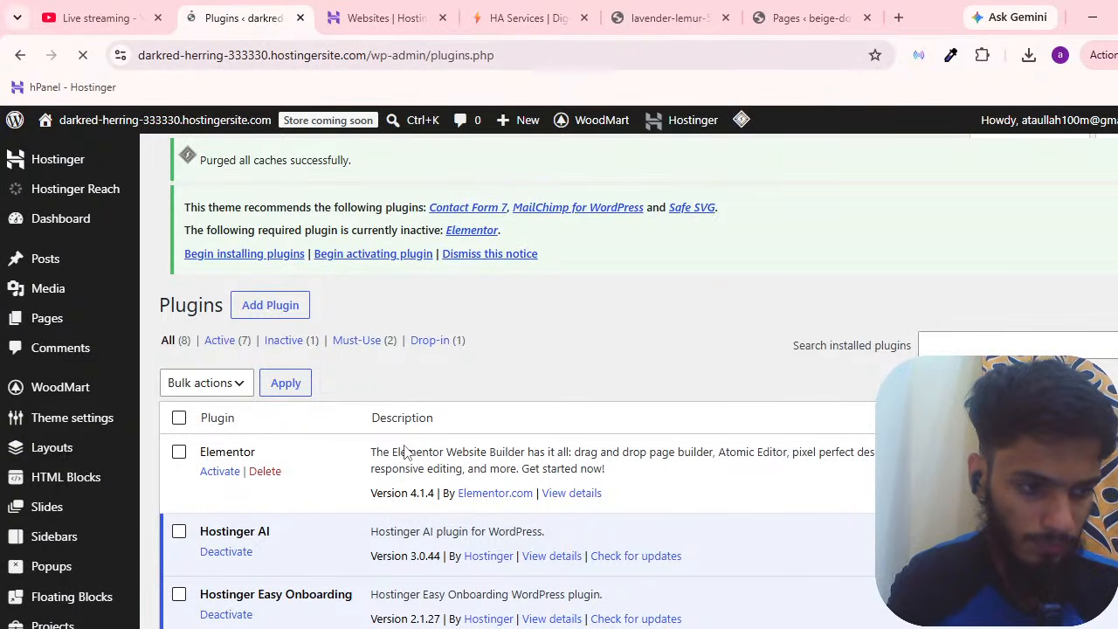
{"action": "scroll", "coordinate": [274, 350], "scroll_direction": "down", "scroll_amount": 3}
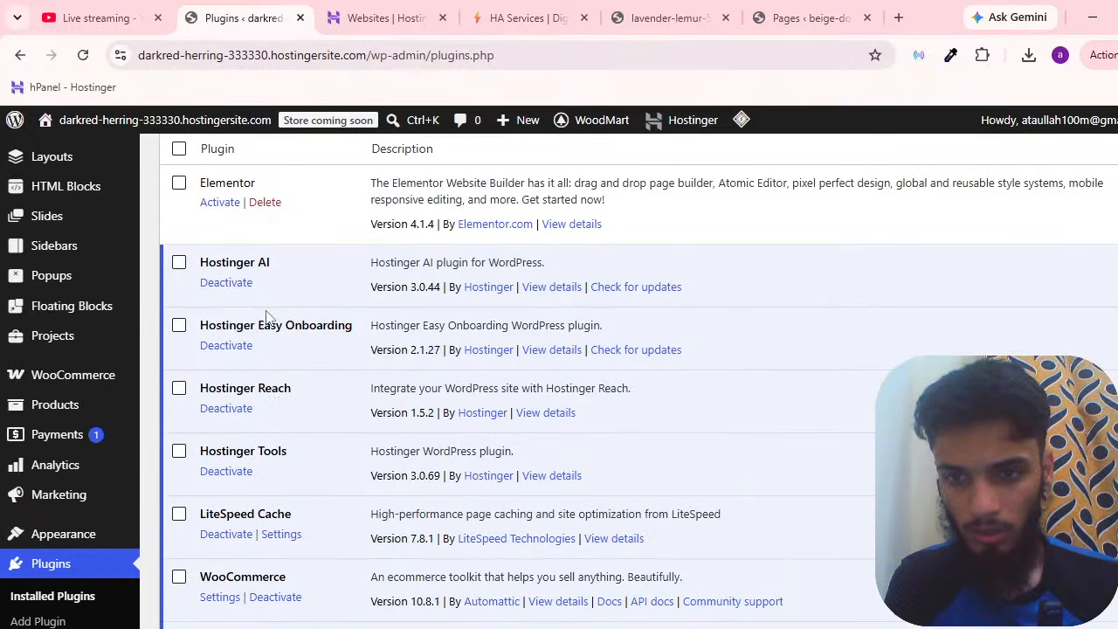
{"action": "left_click", "coordinate": [220, 203]}
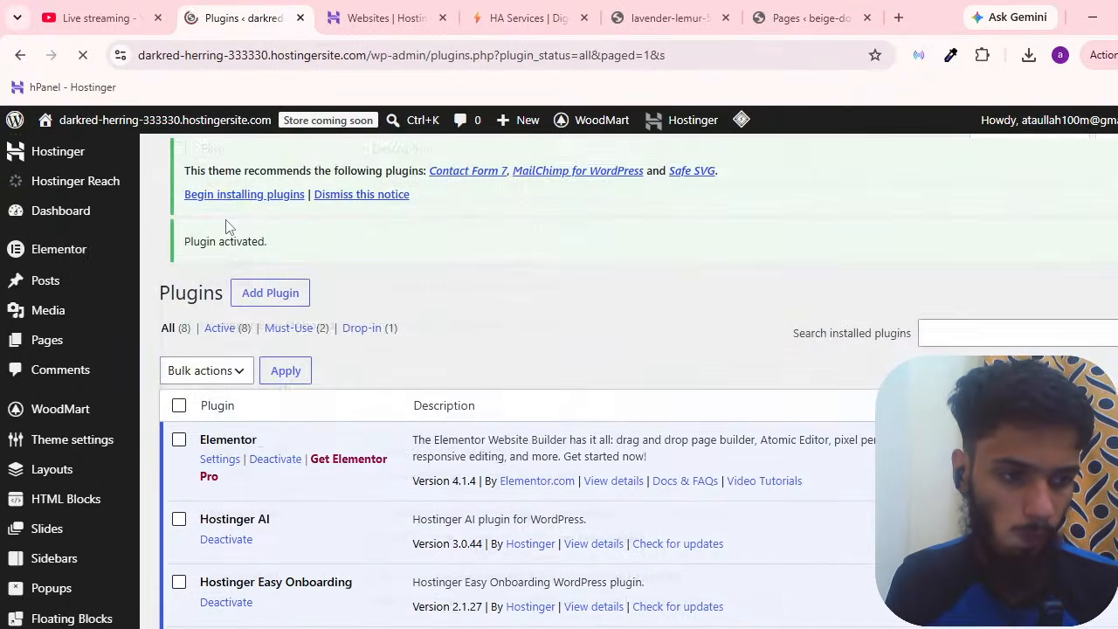
{"action": "scroll", "coordinate": [282, 244], "scroll_direction": "down", "scroll_amount": 6}
{"action": "scroll", "coordinate": [295, 267], "scroll_direction": "up", "scroll_amount": 6}
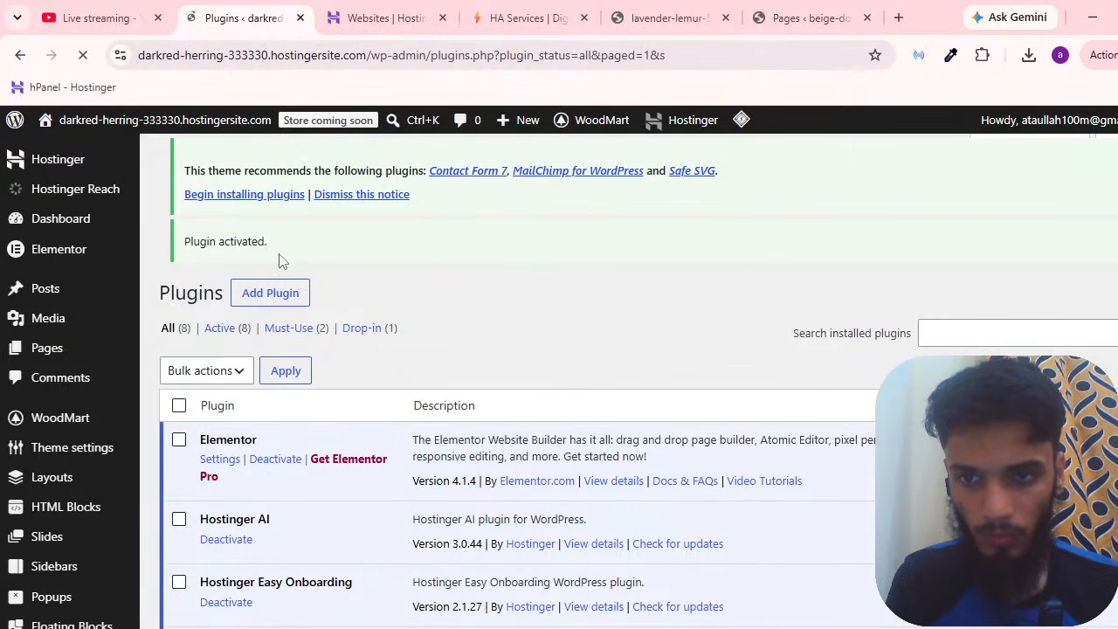
{"action": "scroll", "coordinate": [273, 421], "scroll_direction": "down", "scroll_amount": 5}
{"action": "scroll", "coordinate": [280, 412], "scroll_direction": "up", "scroll_amount": 5}
Upload elementor-pro_v4.1.1.zip as a new plugin, install it and activate it.
{"action": "left_click", "coordinate": [202, 353]}
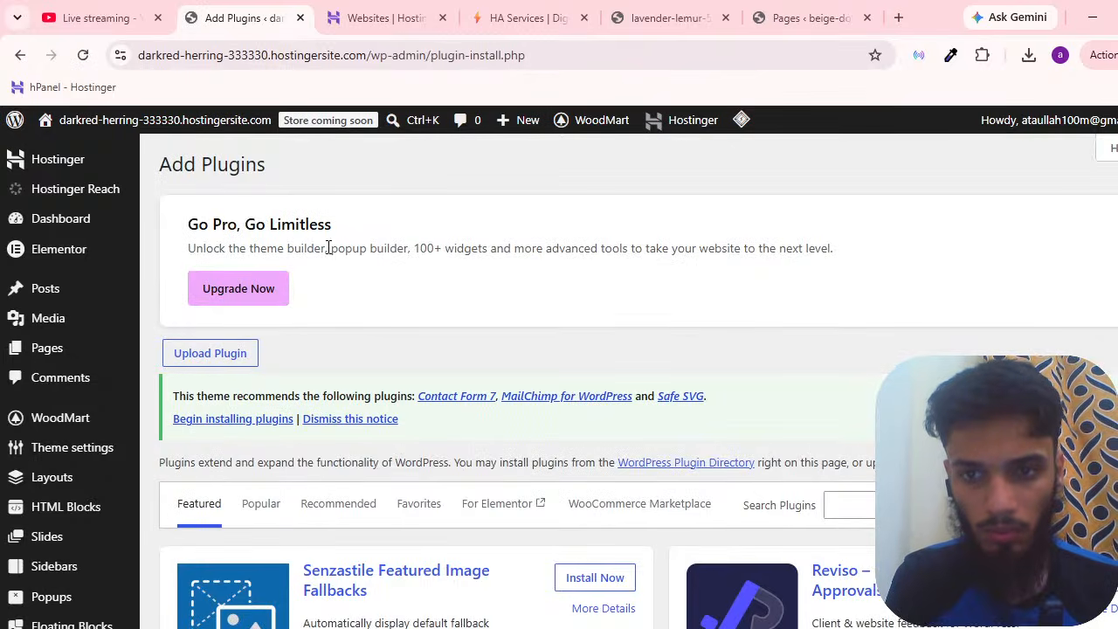
{"action": "left_click", "coordinate": [243, 355]}
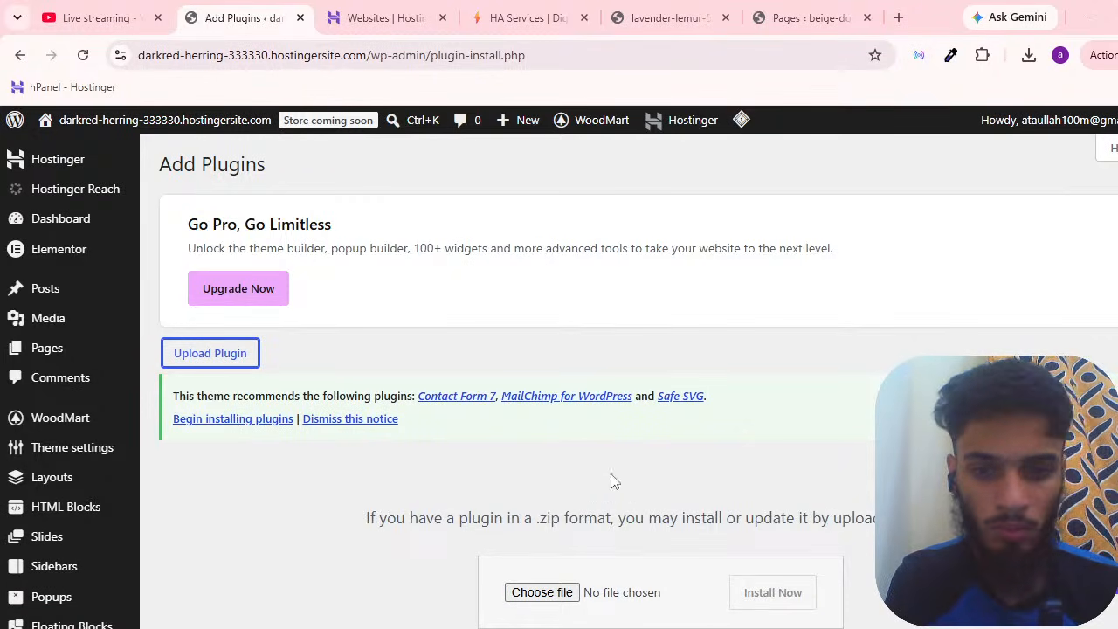
{"action": "left_click", "coordinate": [559, 593]}
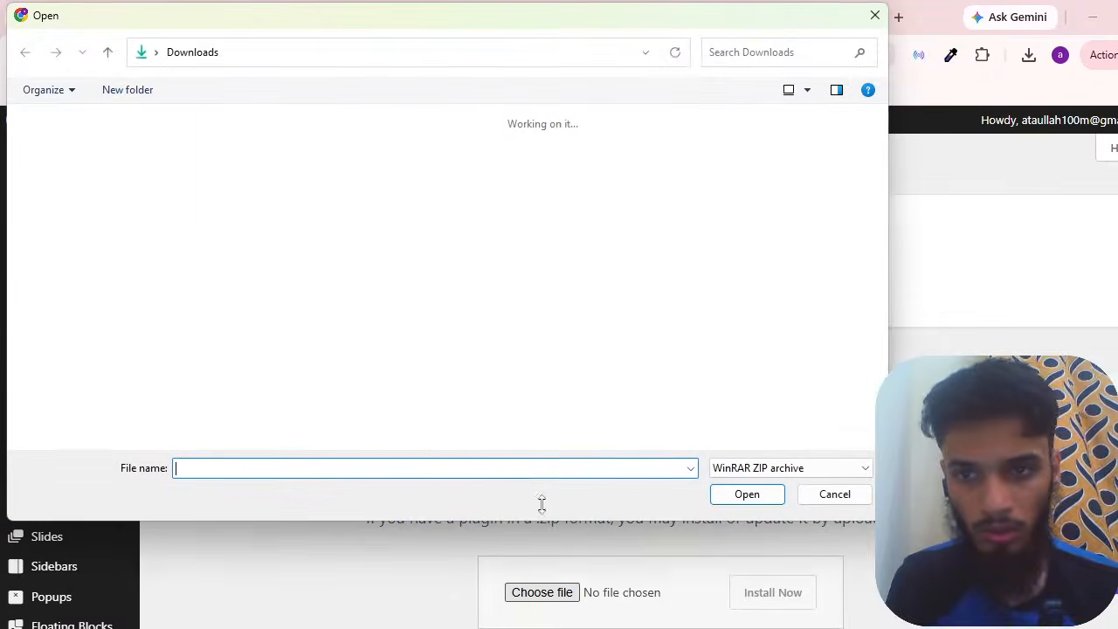
{"action": "double_click", "coordinate": [292, 195]}
{"action": "left_click", "coordinate": [802, 598]}
{"action": "scroll", "coordinate": [721, 456], "scroll_direction": "down", "scroll_amount": 3}
{"action": "scroll", "coordinate": [722, 457], "scroll_direction": "up", "scroll_amount": 3}
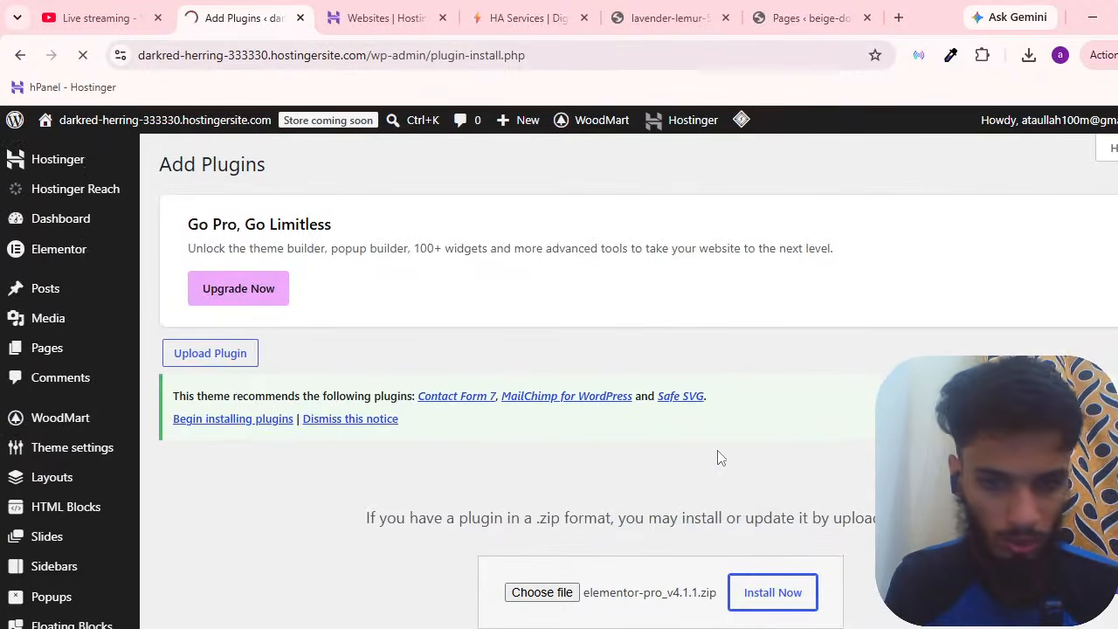
{"action": "scroll", "coordinate": [456, 498], "scroll_direction": "down", "scroll_amount": 6}
{"action": "scroll", "coordinate": [456, 498], "scroll_direction": "up", "scroll_amount": 10}
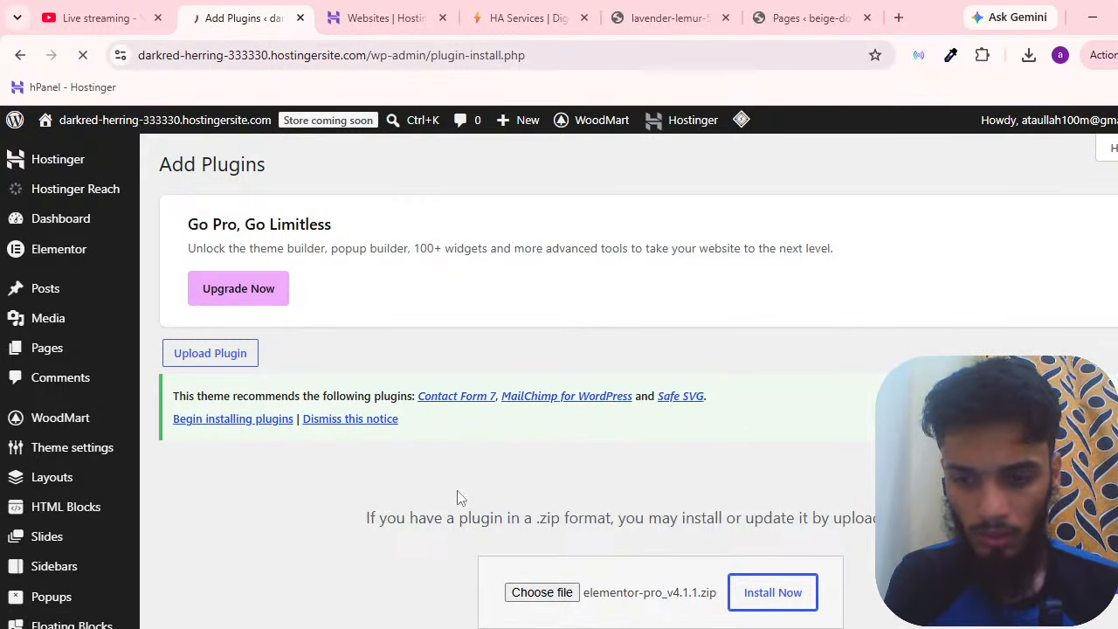
{"action": "left_click", "coordinate": [247, 399]}
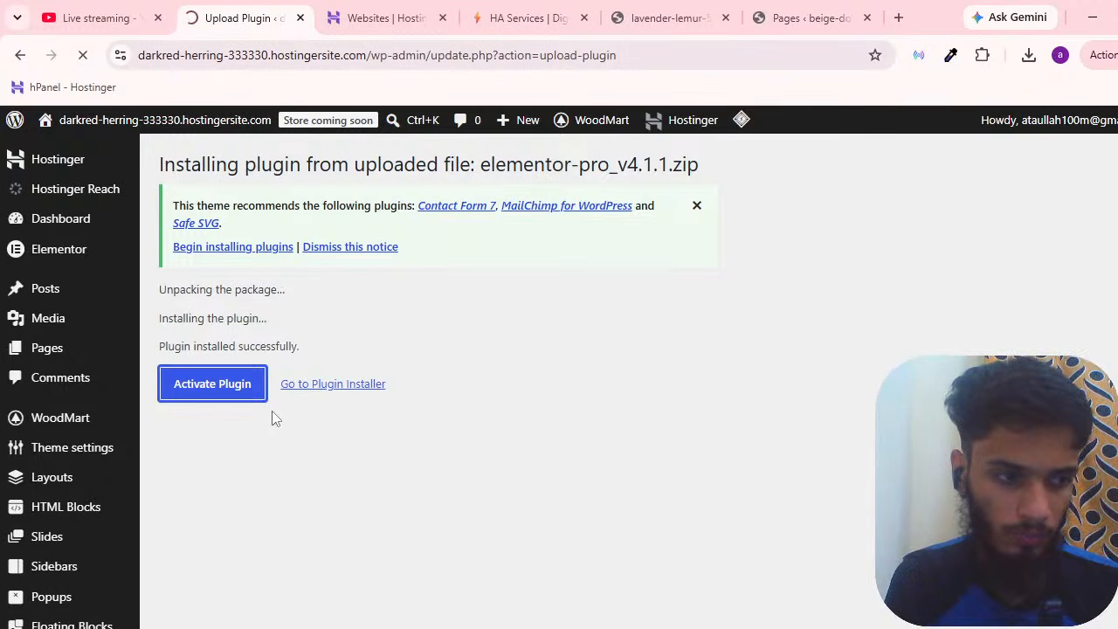
{"action": "mouse_move", "coordinate": [39, 483]}
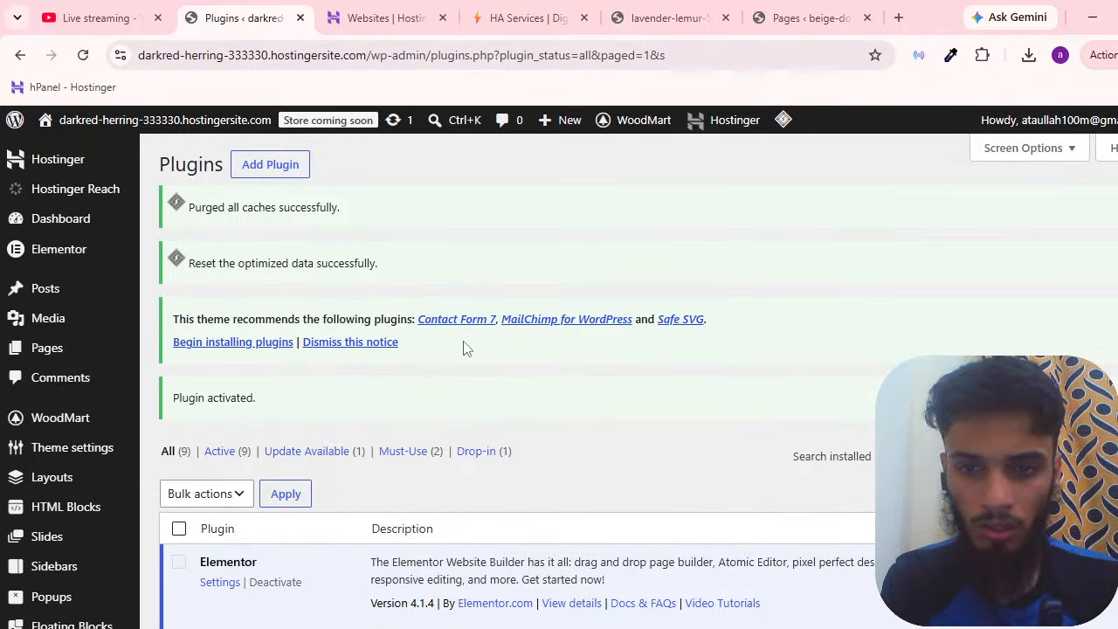
{"action": "left_click", "coordinate": [384, 18]}
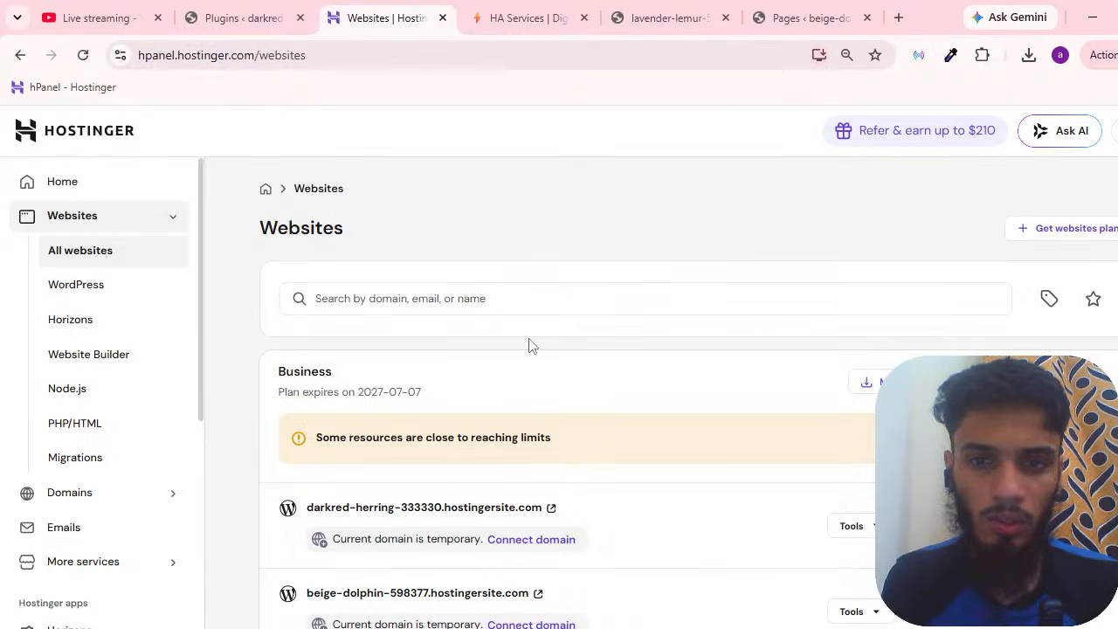
{"action": "left_click", "coordinate": [234, 18]}
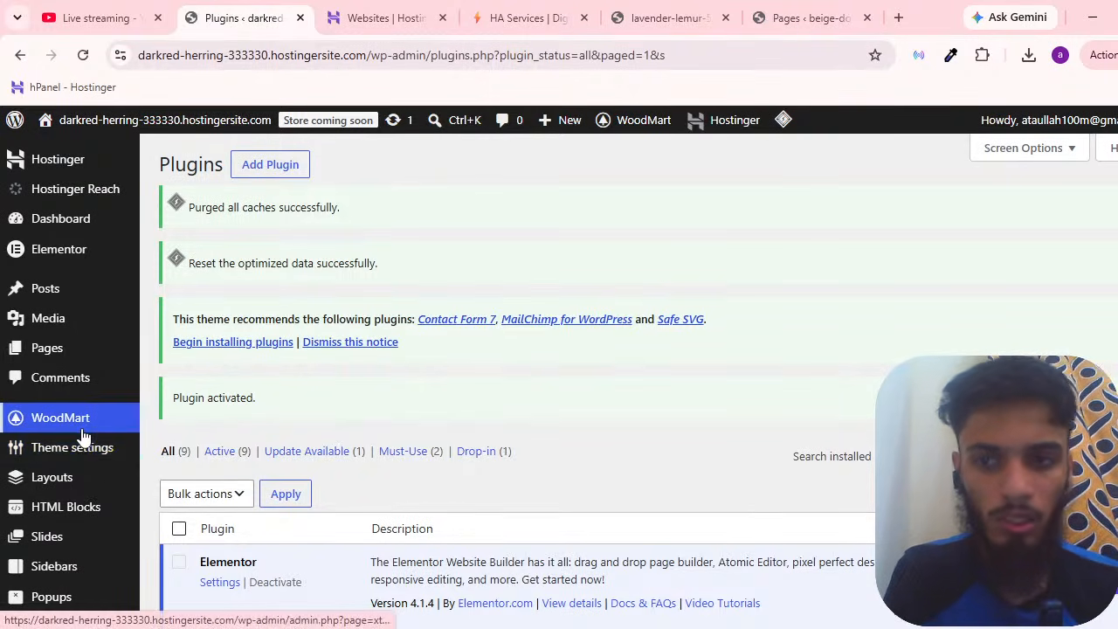
{"action": "mouse_move", "coordinate": [83, 434]}
{"action": "scroll", "coordinate": [306, 366], "scroll_direction": "down", "scroll_amount": 3}
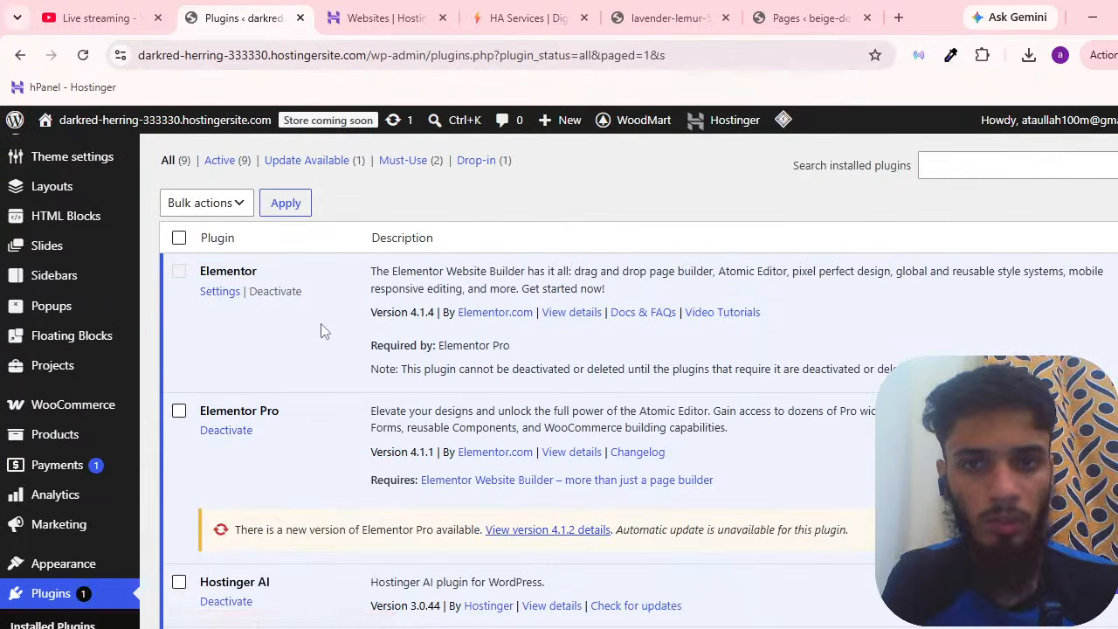
Open the WoodMart theme's dashboard and go to its collection of prebuilt websites.
{"action": "scroll", "coordinate": [320, 329], "scroll_direction": "up", "scroll_amount": 3}
{"action": "mouse_move", "coordinate": [85, 349]}
{"action": "left_click", "coordinate": [210, 377]}
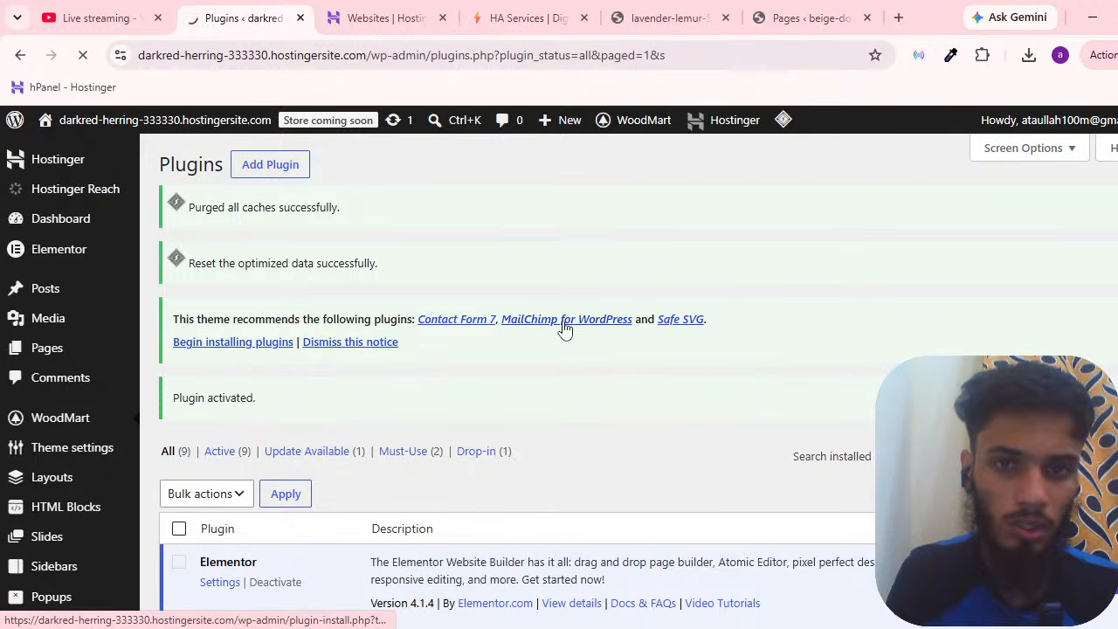
{"action": "scroll", "coordinate": [431, 383], "scroll_direction": "down", "scroll_amount": 1}
{"action": "scroll", "coordinate": [431, 382], "scroll_direction": "up", "scroll_amount": 1}
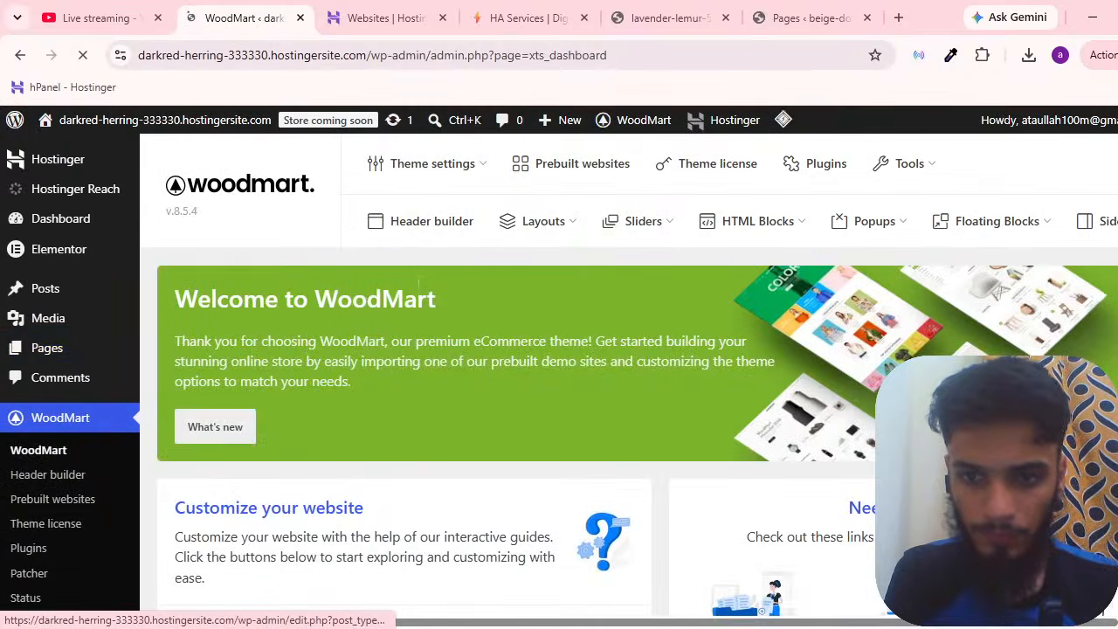
{"action": "scroll", "coordinate": [567, 326], "scroll_direction": "down", "scroll_amount": 8}
{"action": "scroll", "coordinate": [485, 297], "scroll_direction": "up", "scroll_amount": 8}
{"action": "mouse_move", "coordinate": [639, 242]}
{"action": "left_click", "coordinate": [559, 176]}
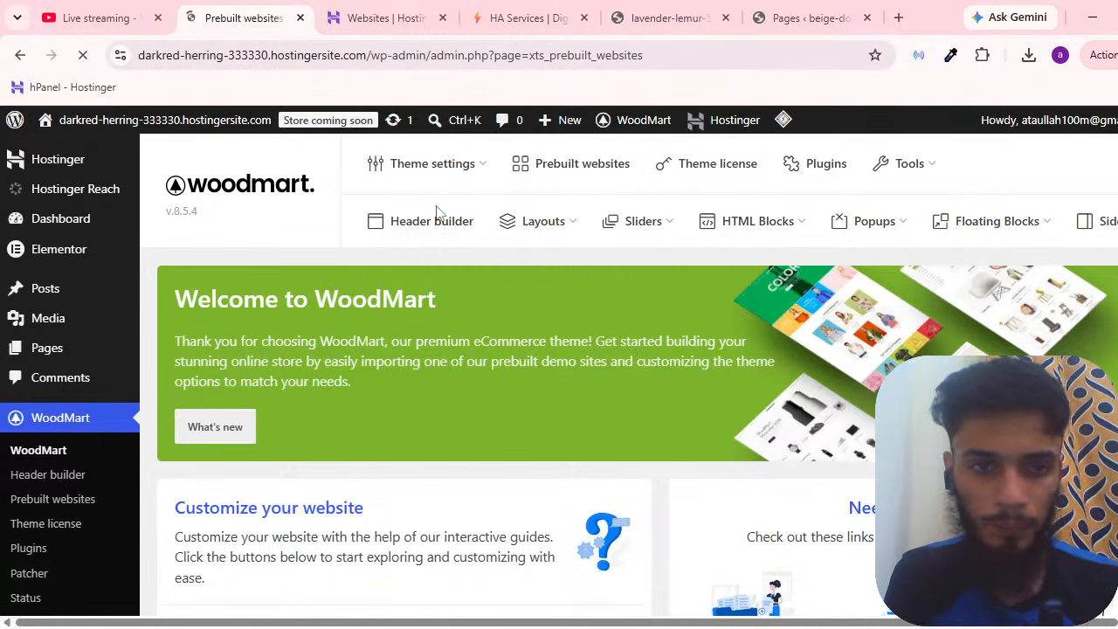
{"action": "scroll", "coordinate": [672, 371], "scroll_direction": "down", "scroll_amount": 3}
{"action": "scroll", "coordinate": [749, 375], "scroll_direction": "up", "scroll_amount": 3}
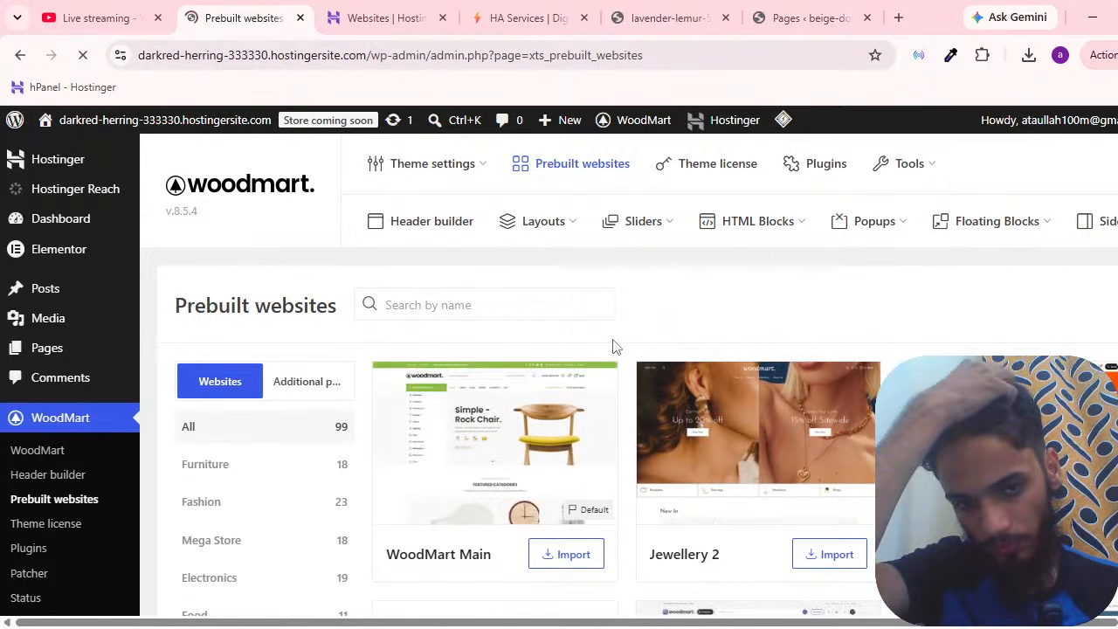
Browse the prebuilt website demos and start importing Electronics 3.
{"action": "scroll", "coordinate": [656, 337], "scroll_direction": "down", "scroll_amount": 6}
{"action": "scroll", "coordinate": [649, 349], "scroll_direction": "up", "scroll_amount": 3}
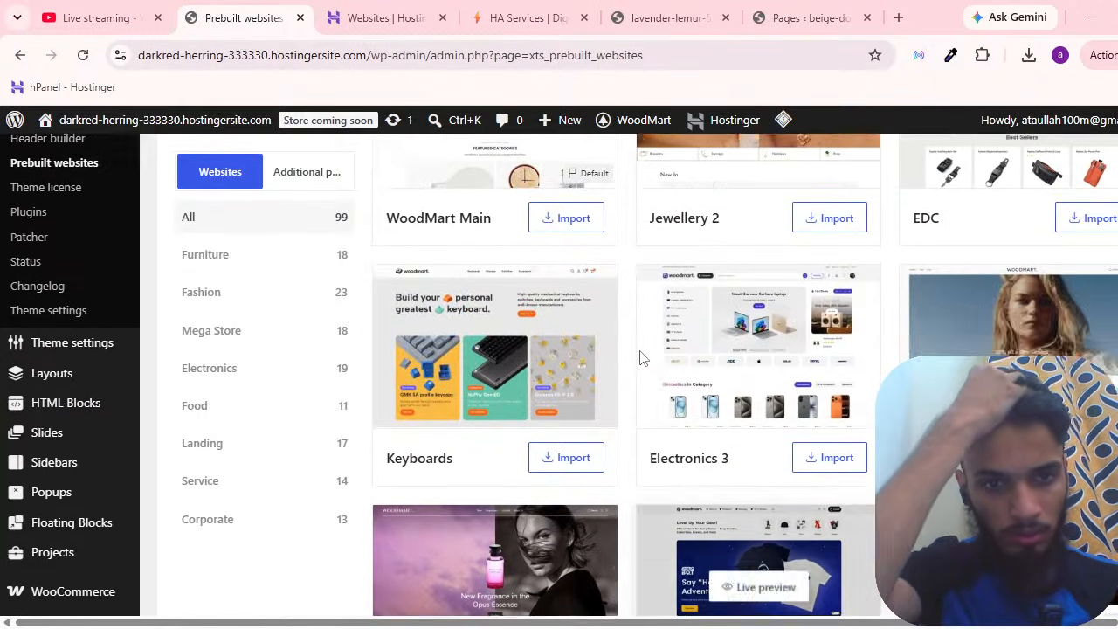
{"action": "scroll", "coordinate": [631, 362], "scroll_direction": "down", "scroll_amount": 3}
{"action": "scroll", "coordinate": [635, 363], "scroll_direction": "down", "scroll_amount": 3}
{"action": "scroll", "coordinate": [636, 362], "scroll_direction": "up", "scroll_amount": 3}
{"action": "scroll", "coordinate": [661, 374], "scroll_direction": "down", "scroll_amount": 6}
{"action": "scroll", "coordinate": [754, 393], "scroll_direction": "up", "scroll_amount": 3}
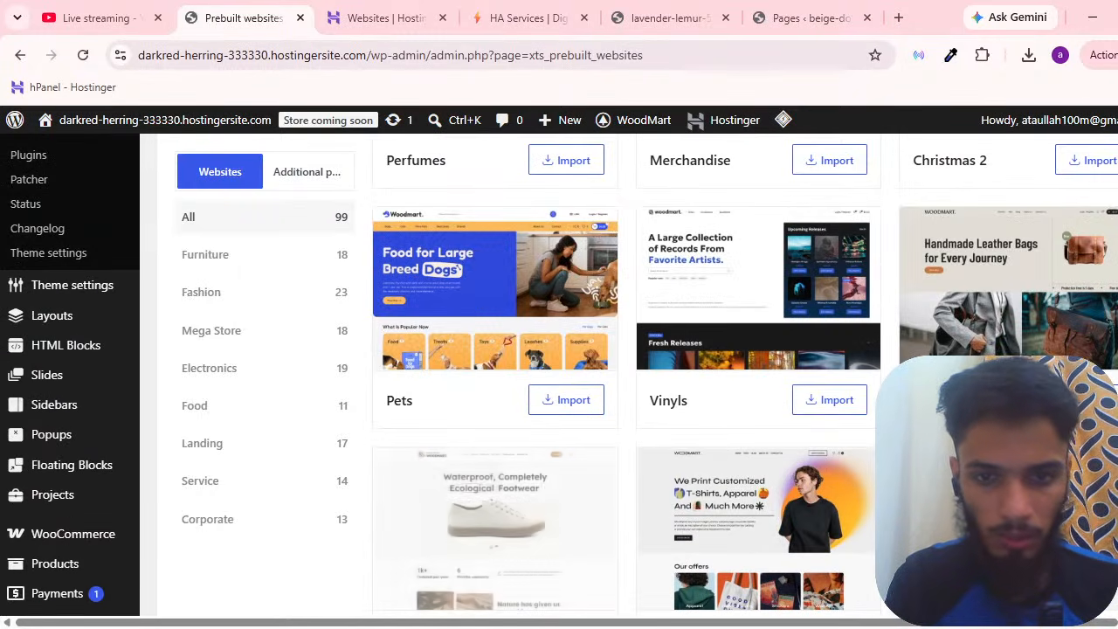
{"action": "scroll", "coordinate": [754, 395], "scroll_direction": "down", "scroll_amount": 6}
{"action": "scroll", "coordinate": [685, 407], "scroll_direction": "up", "scroll_amount": 15}
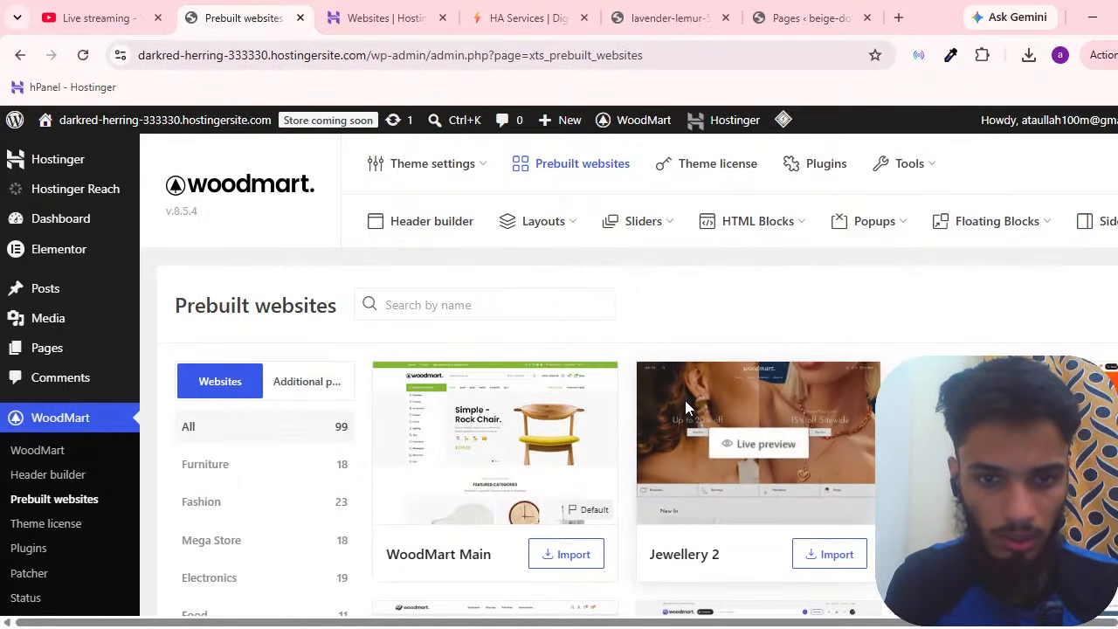
{"action": "scroll", "coordinate": [685, 408], "scroll_direction": "down", "scroll_amount": 3}
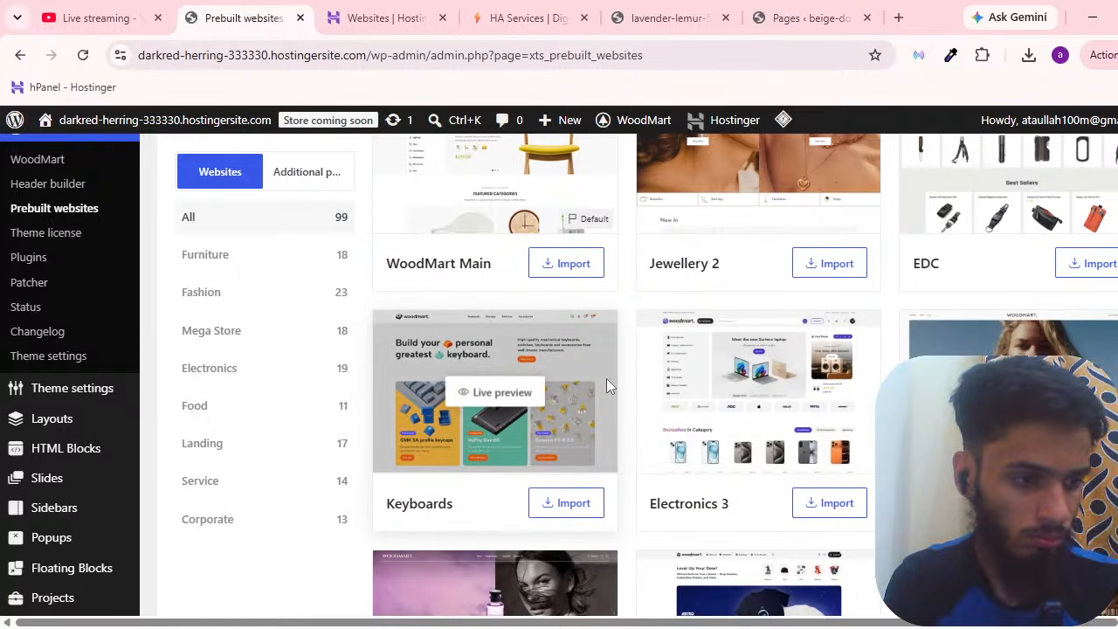
{"action": "left_click", "coordinate": [833, 504]}
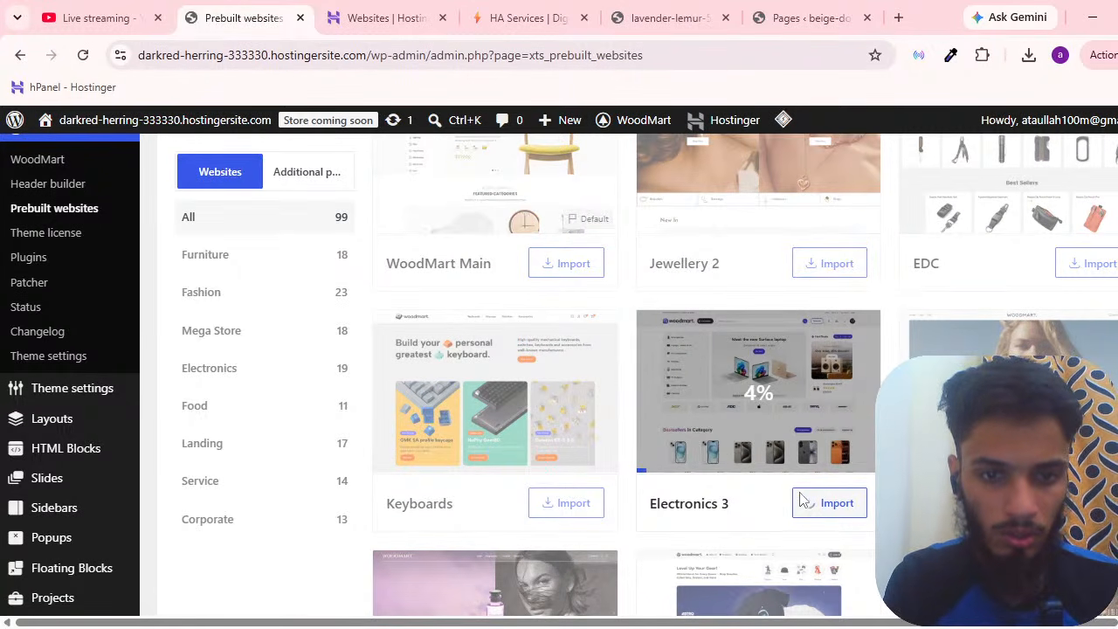
{"action": "scroll", "coordinate": [635, 472], "scroll_direction": "up", "scroll_amount": 3}
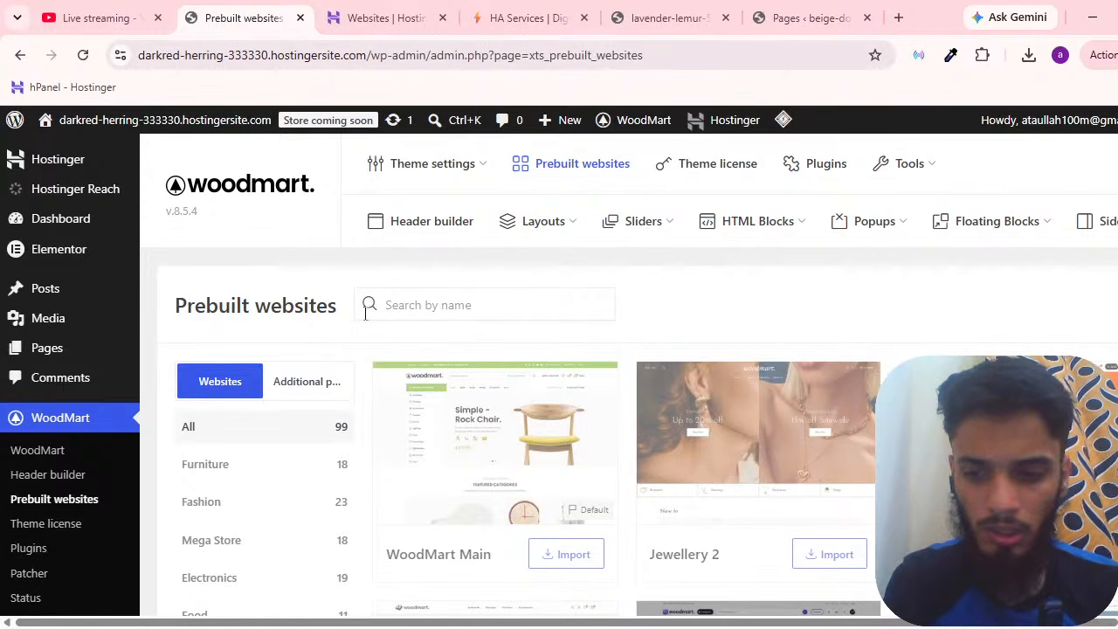
{"action": "mouse_move", "coordinate": [491, 222]}
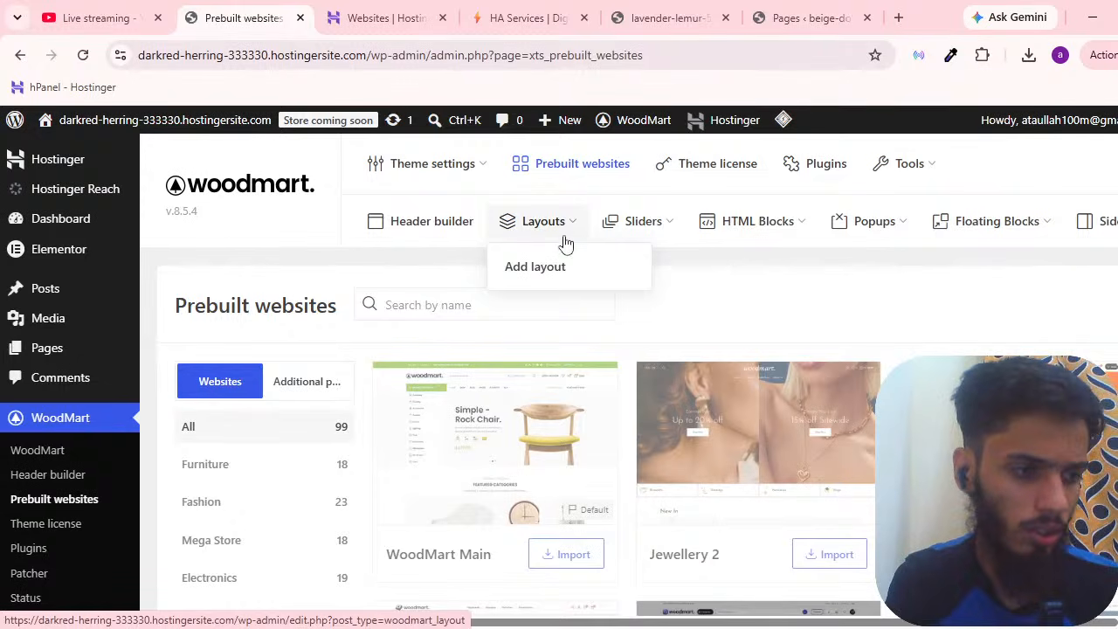
{"action": "scroll", "coordinate": [637, 250], "scroll_direction": "down", "scroll_amount": 4}
{"action": "scroll", "coordinate": [653, 269], "scroll_direction": "up", "scroll_amount": 5}
{"action": "scroll", "coordinate": [655, 273], "scroll_direction": "down", "scroll_amount": 6}
{"action": "scroll", "coordinate": [654, 273], "scroll_direction": "up", "scroll_amount": 3}
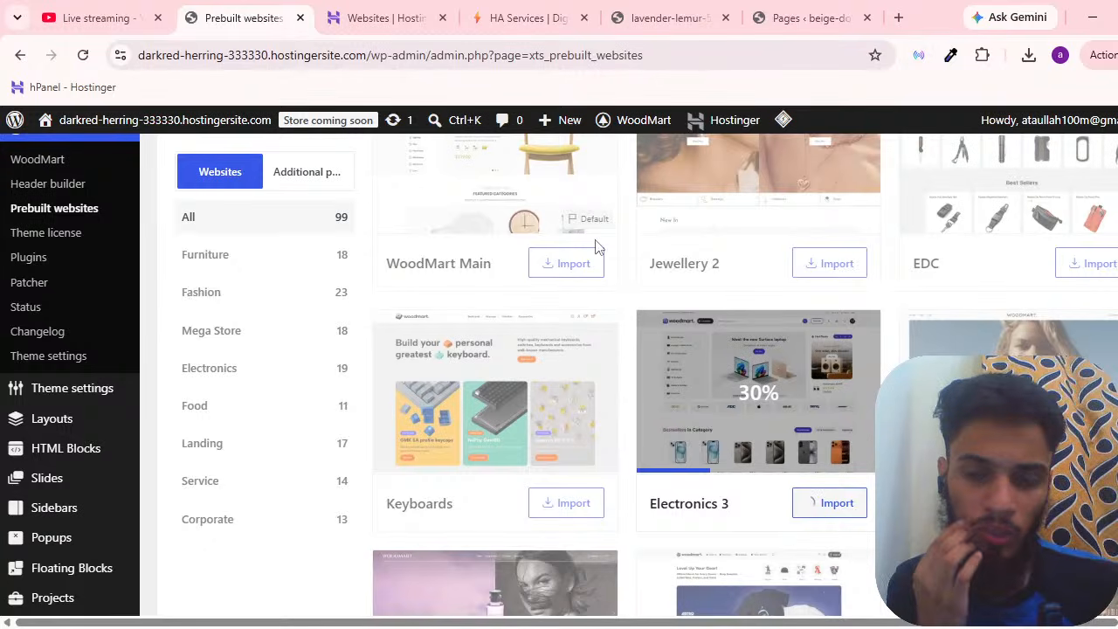
{"action": "scroll", "coordinate": [547, 414], "scroll_direction": "up", "scroll_amount": 4}
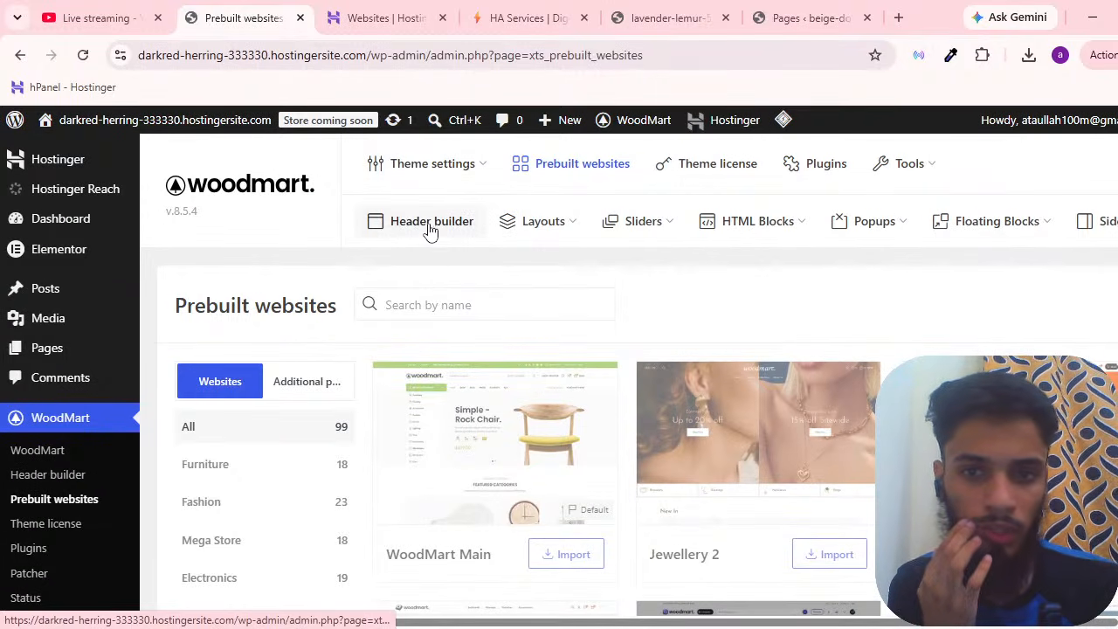
{"action": "mouse_move", "coordinate": [549, 228]}
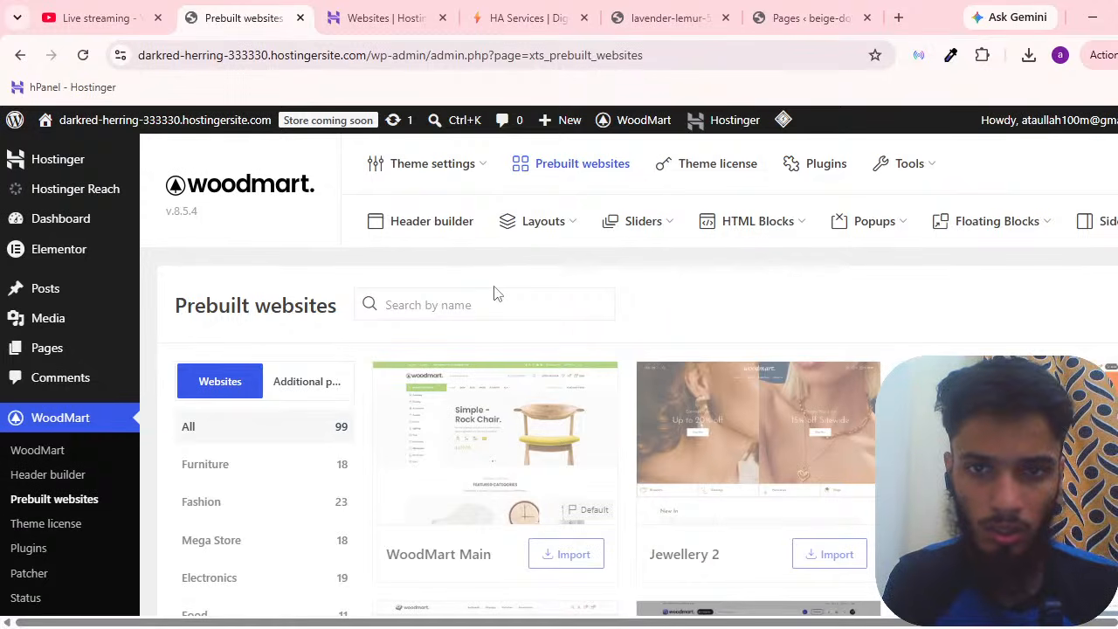
{"action": "scroll", "coordinate": [597, 304], "scroll_direction": "down", "scroll_amount": 6}
{"action": "scroll", "coordinate": [611, 349], "scroll_direction": "up", "scroll_amount": 6}
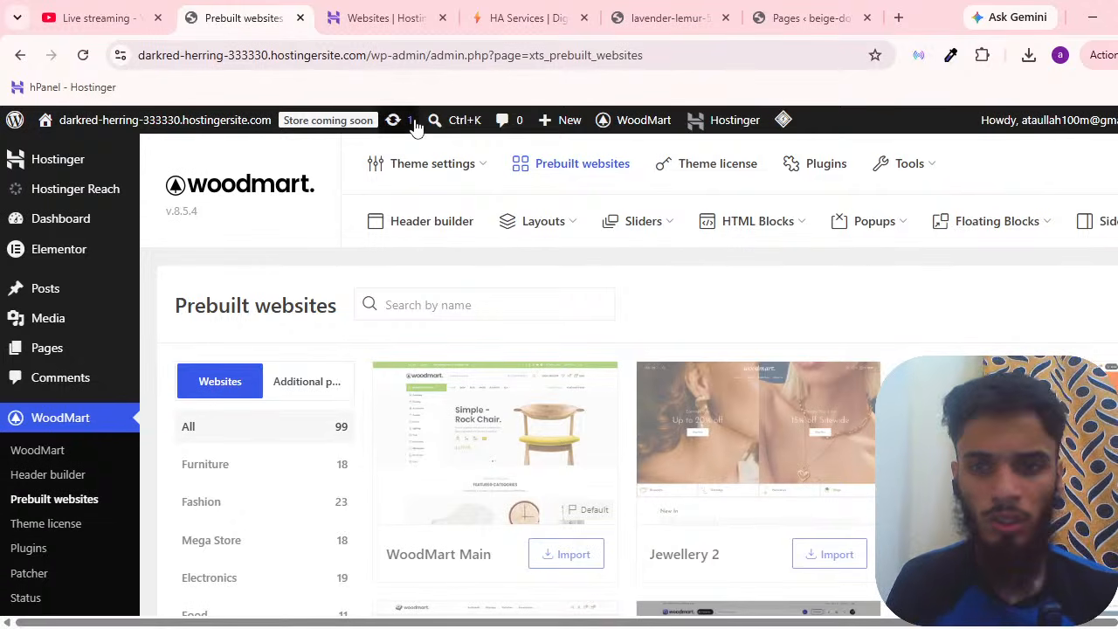
{"action": "scroll", "coordinate": [697, 225], "scroll_direction": "down", "scroll_amount": 3}
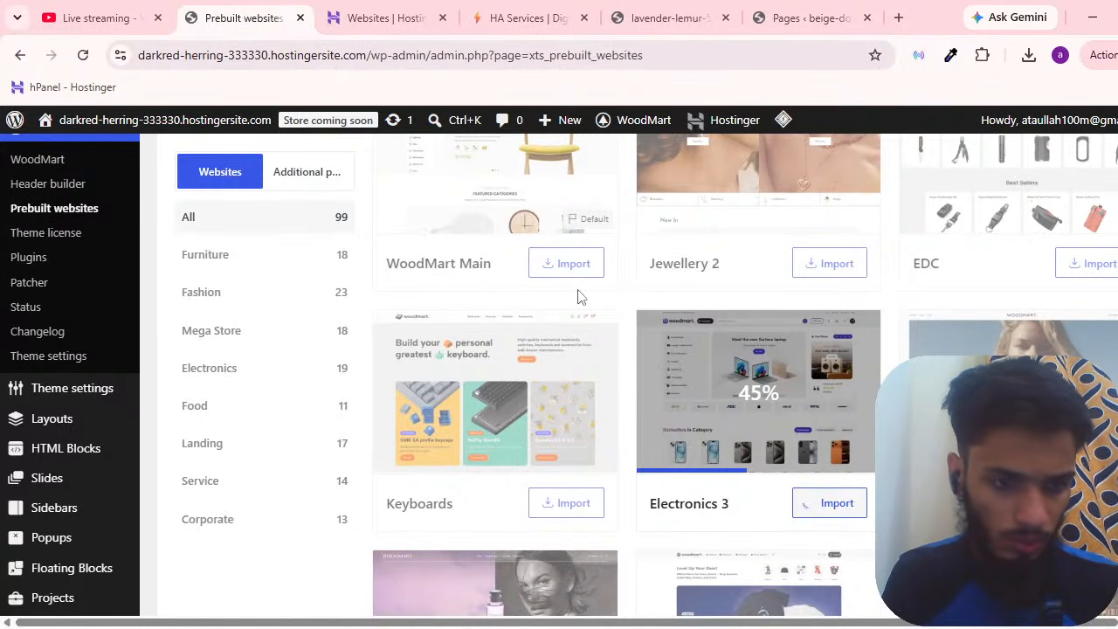
{"action": "scroll", "coordinate": [381, 305], "scroll_direction": "up", "scroll_amount": 3}
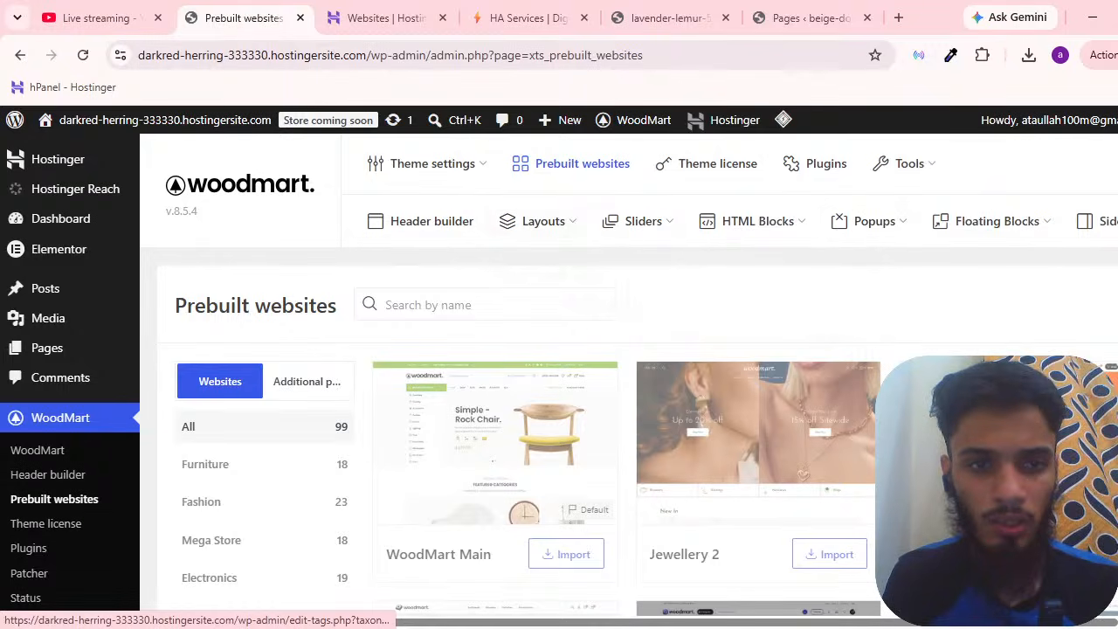
Close the lavender-lemur and beige-dolphin site tabs and return to the Prebuilt websites page.
{"action": "left_click", "coordinate": [367, 18]}
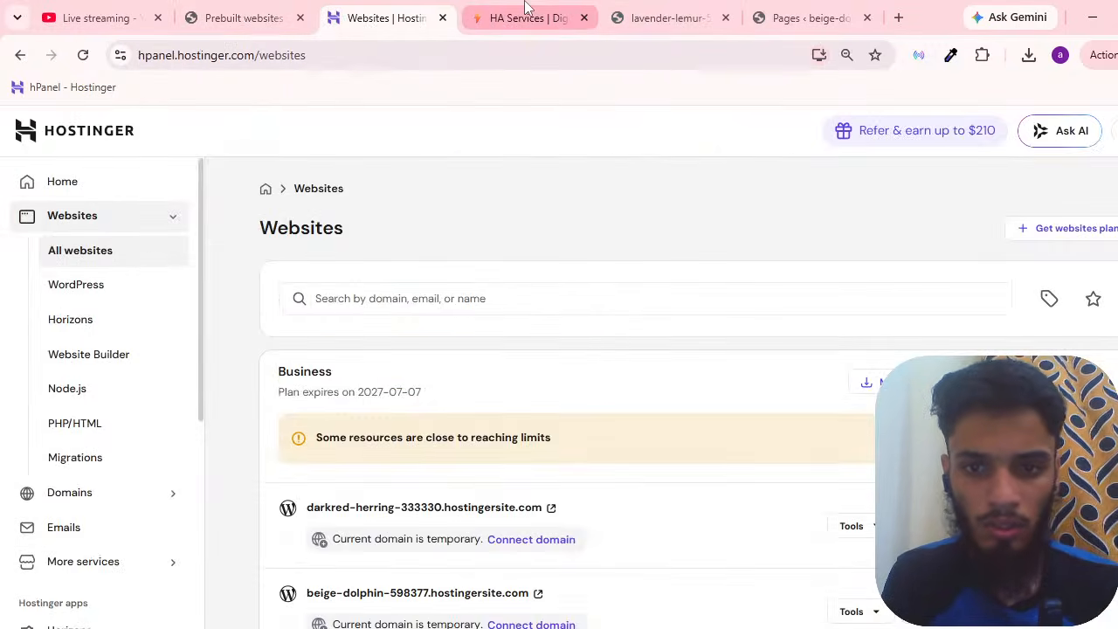
{"action": "left_click", "coordinate": [527, 18]}
{"action": "left_click", "coordinate": [667, 12]}
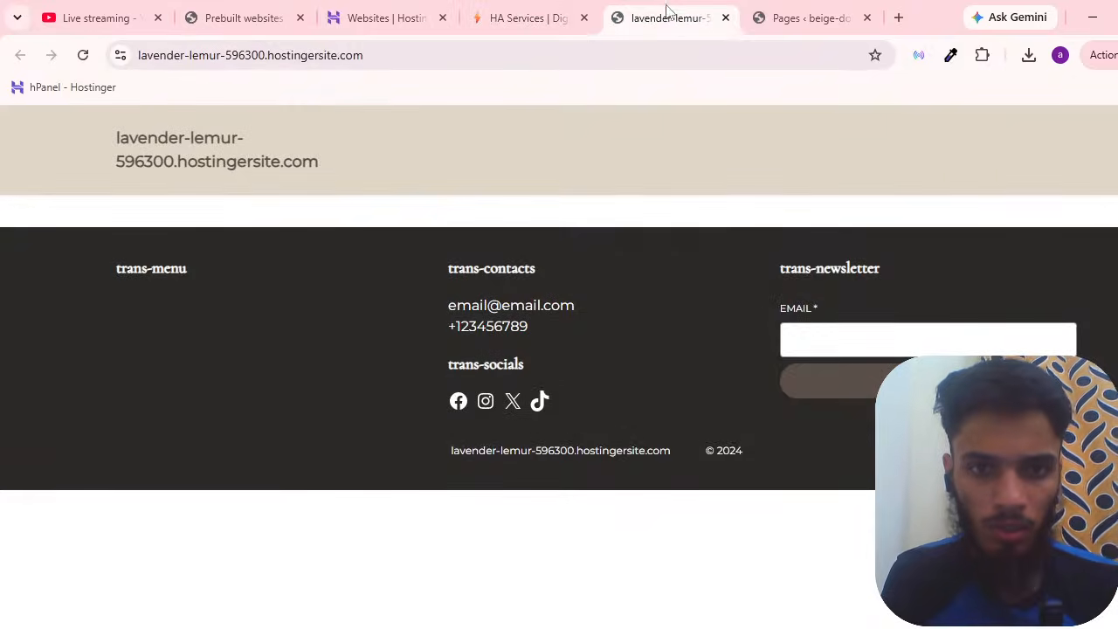
{"action": "left_click", "coordinate": [726, 18]}
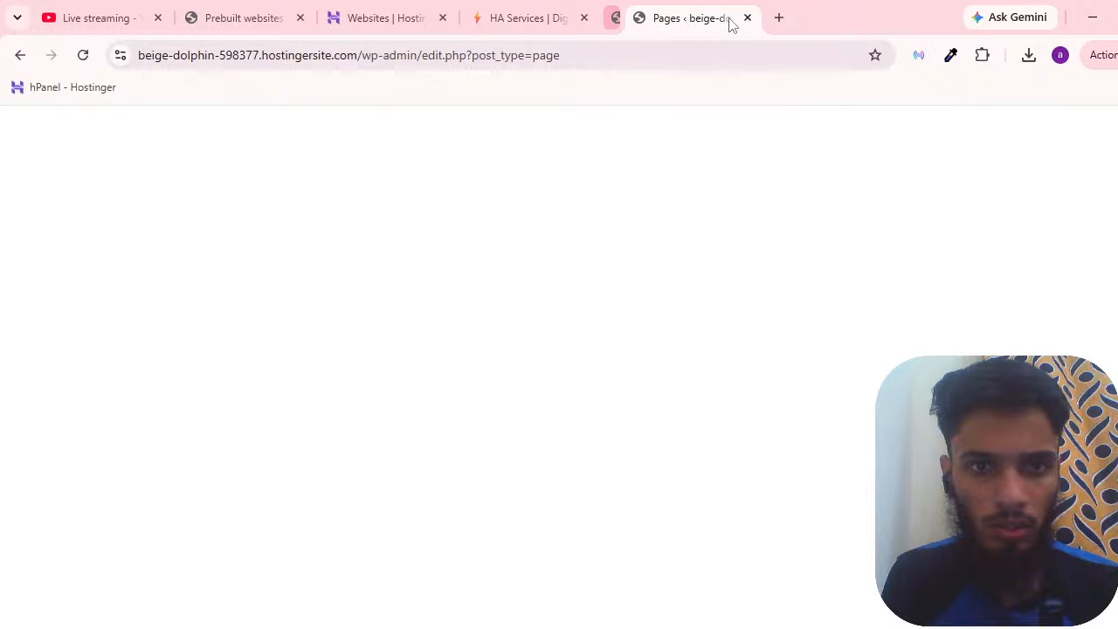
{"action": "left_click", "coordinate": [747, 18]}
{"action": "left_click", "coordinate": [326, 11]}
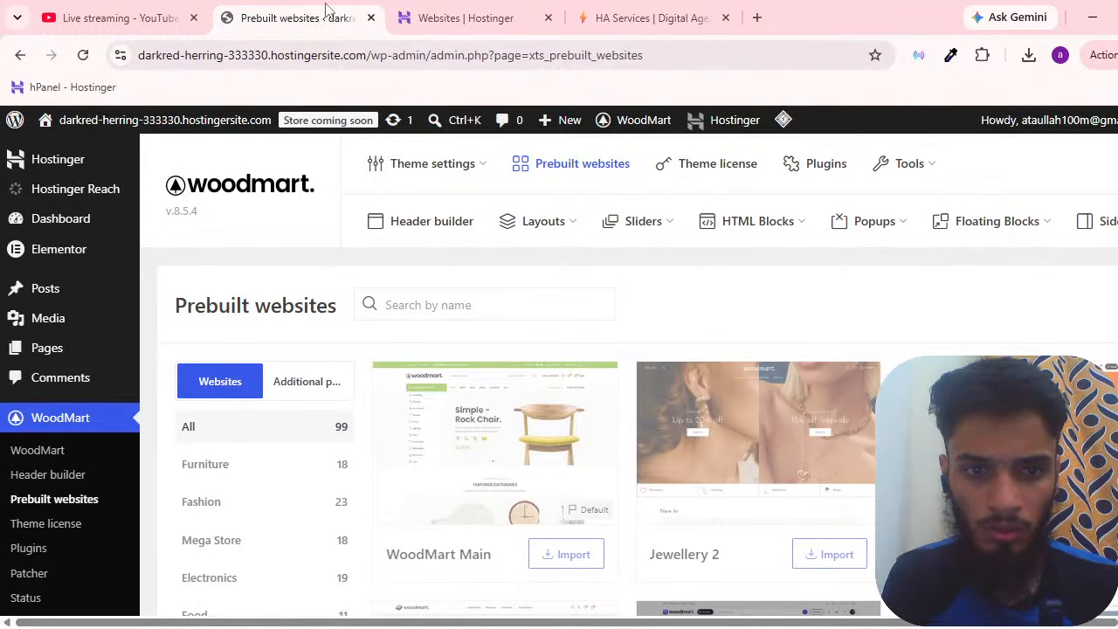
{"action": "scroll", "coordinate": [683, 269], "scroll_direction": "down", "scroll_amount": 3}
{"action": "scroll", "coordinate": [672, 280], "scroll_direction": "up", "scroll_amount": 3}
{"action": "scroll", "coordinate": [663, 293], "scroll_direction": "down", "scroll_amount": 3}
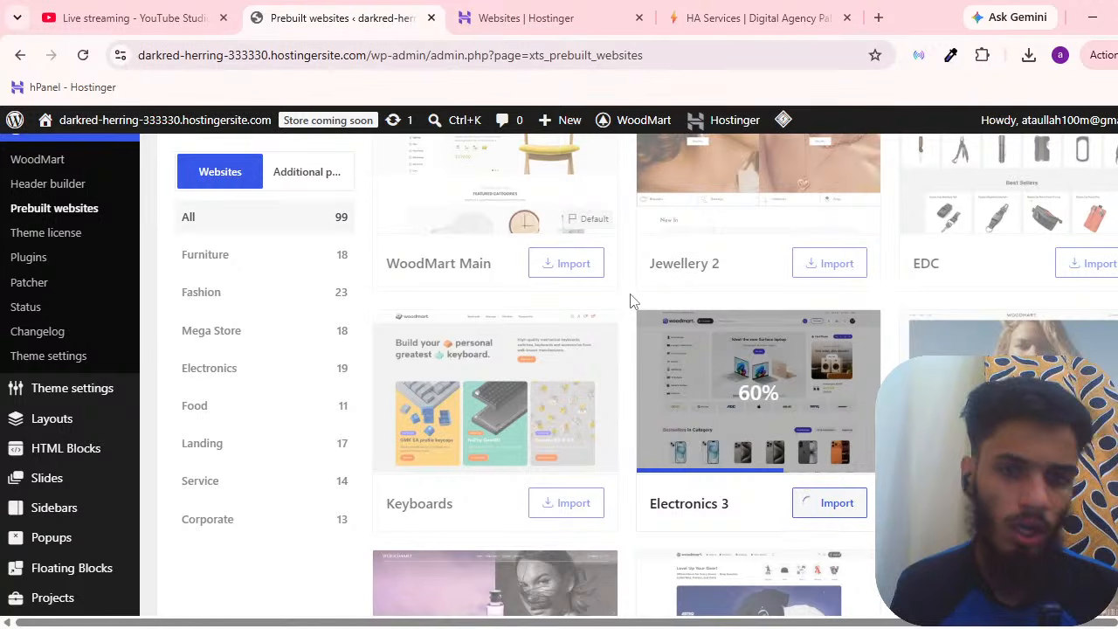
{"action": "scroll", "coordinate": [375, 282], "scroll_direction": "up", "scroll_amount": 4}
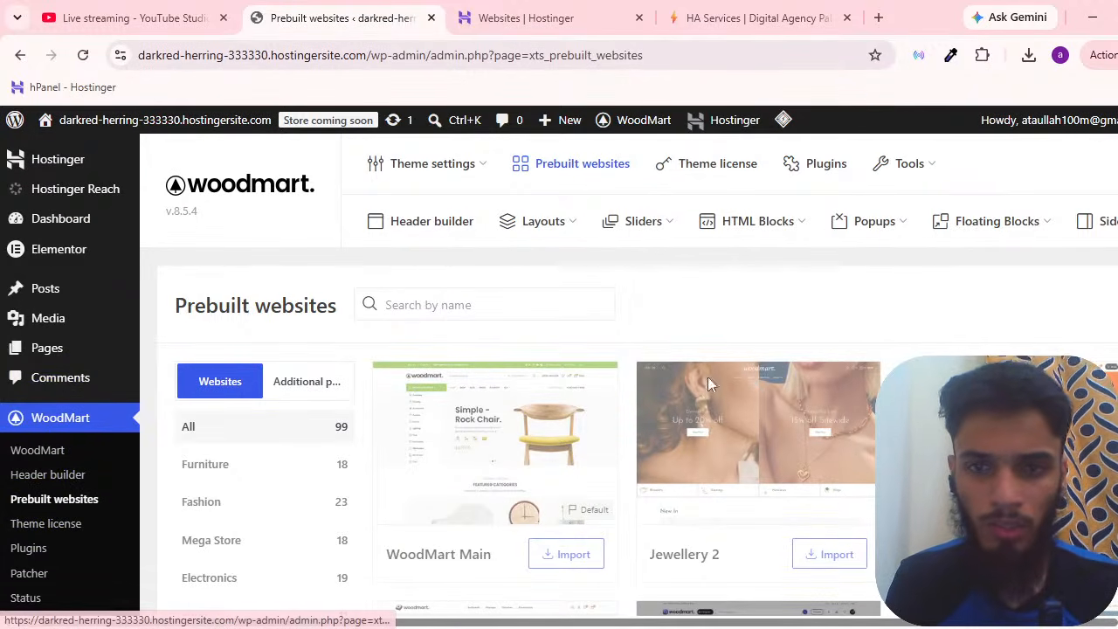
{"action": "scroll", "coordinate": [14, 382], "scroll_direction": "down", "scroll_amount": 5}
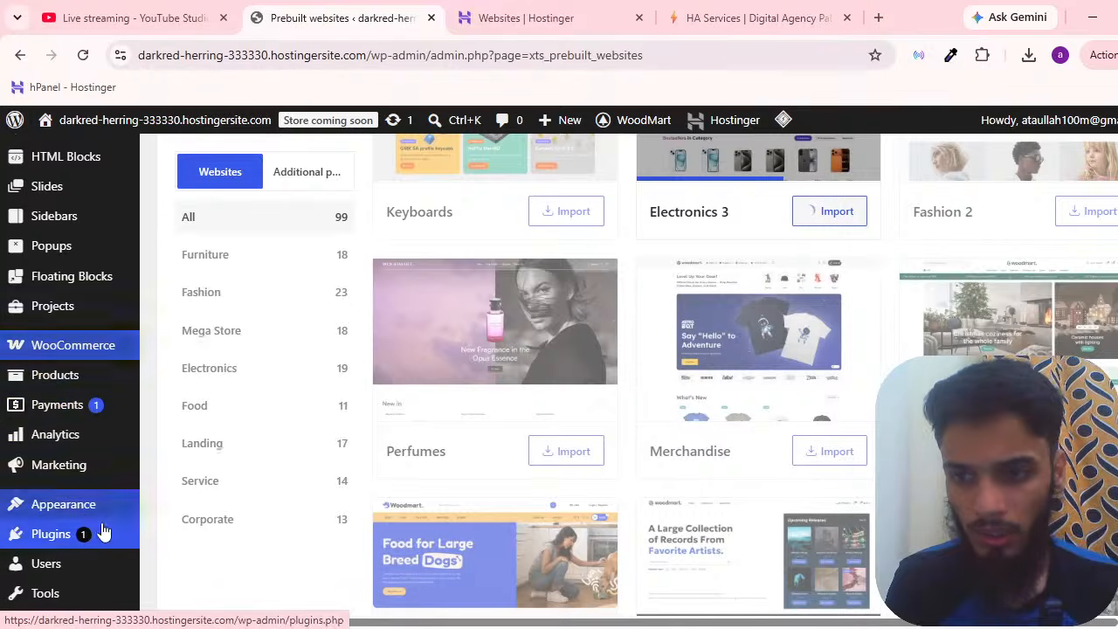
{"action": "mouse_move", "coordinate": [87, 511]}
{"action": "scroll", "coordinate": [53, 405], "scroll_direction": "up", "scroll_amount": 5}
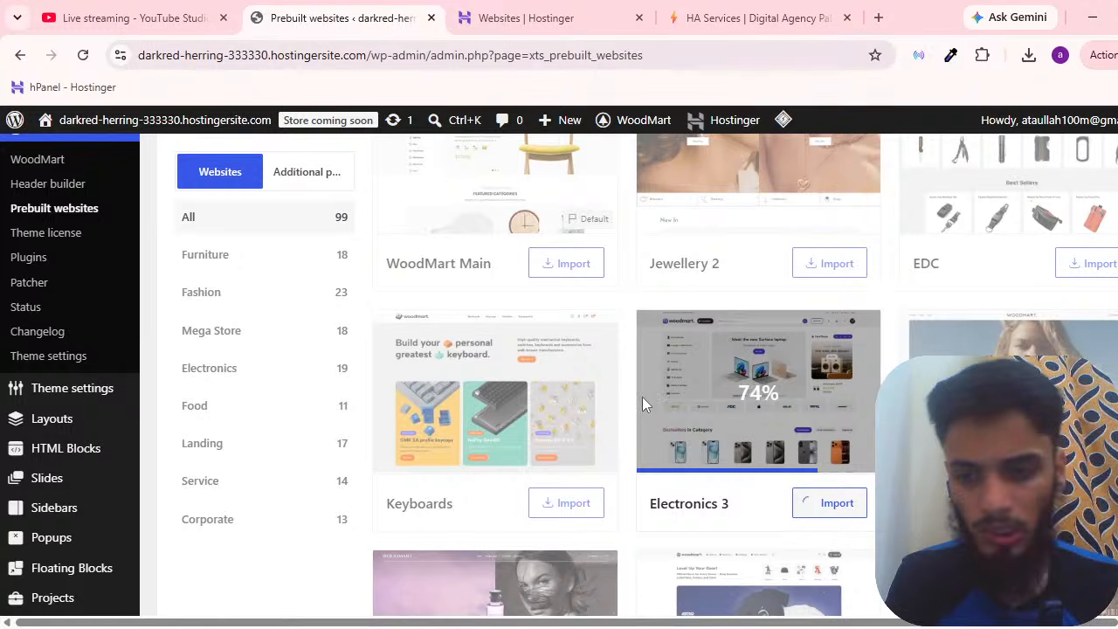
{"action": "scroll", "coordinate": [641, 403], "scroll_direction": "down", "scroll_amount": 3}
{"action": "scroll", "coordinate": [633, 410], "scroll_direction": "up", "scroll_amount": 10}
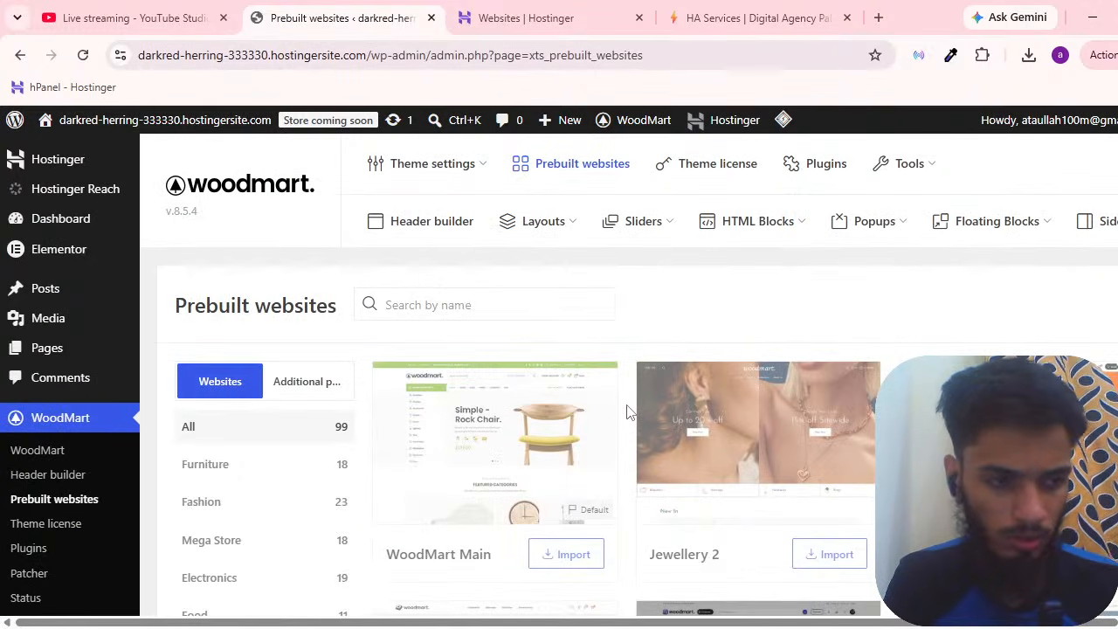
{"action": "scroll", "coordinate": [594, 409], "scroll_direction": "down", "scroll_amount": 6}
{"action": "scroll", "coordinate": [620, 410], "scroll_direction": "up", "scroll_amount": 3}
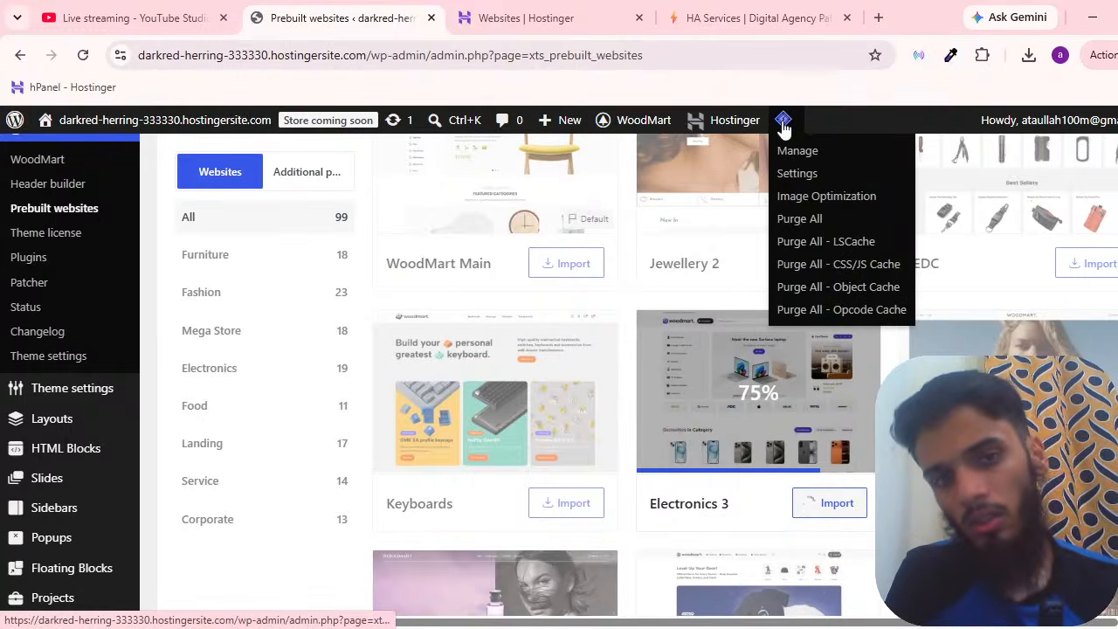
Visit the HA Services site and open the developer's personal portfolio website in a new browser tab.
{"action": "left_click", "coordinate": [685, 30]}
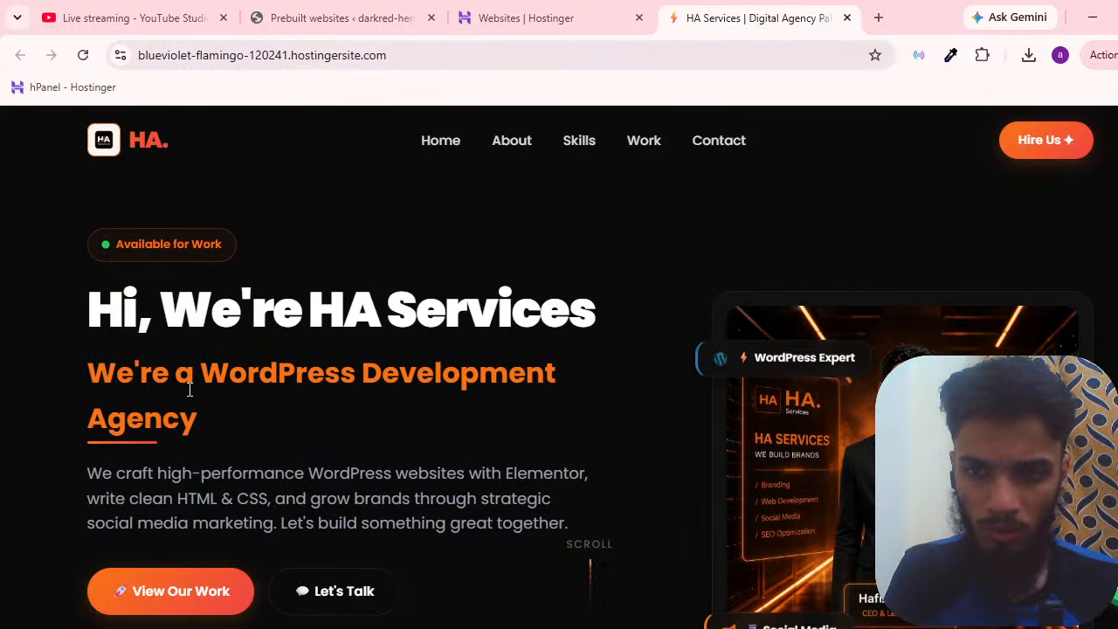
{"action": "left_click", "coordinate": [883, 23]}
{"action": "type", "text": "h"}
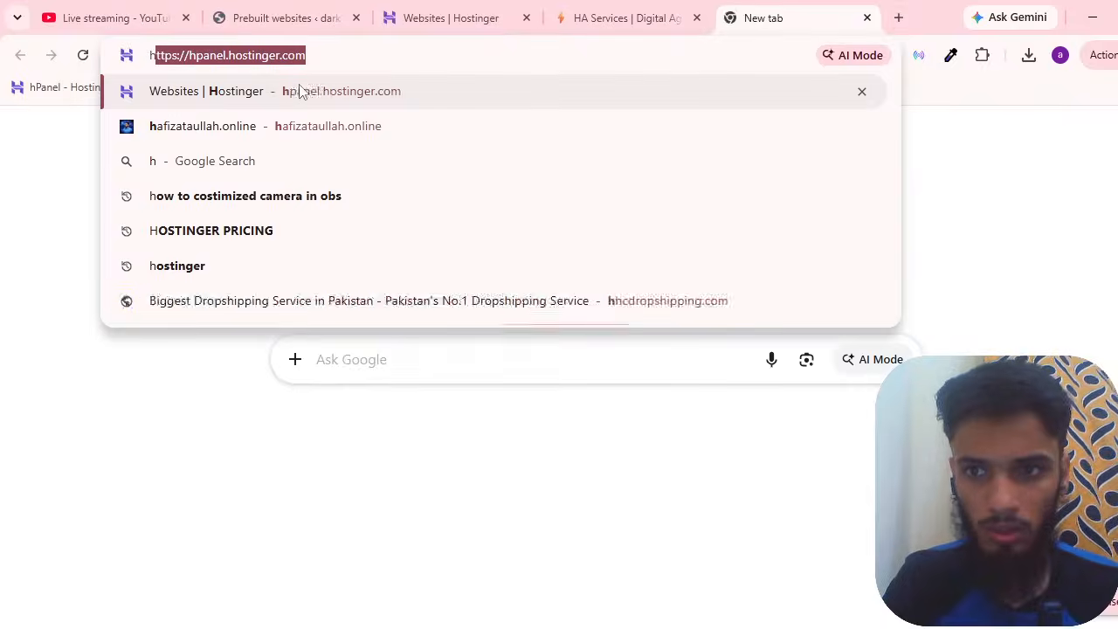
{"action": "left_click", "coordinate": [292, 122]}
{"action": "left_click", "coordinate": [625, 10]}
{"action": "left_click", "coordinate": [816, 9]}
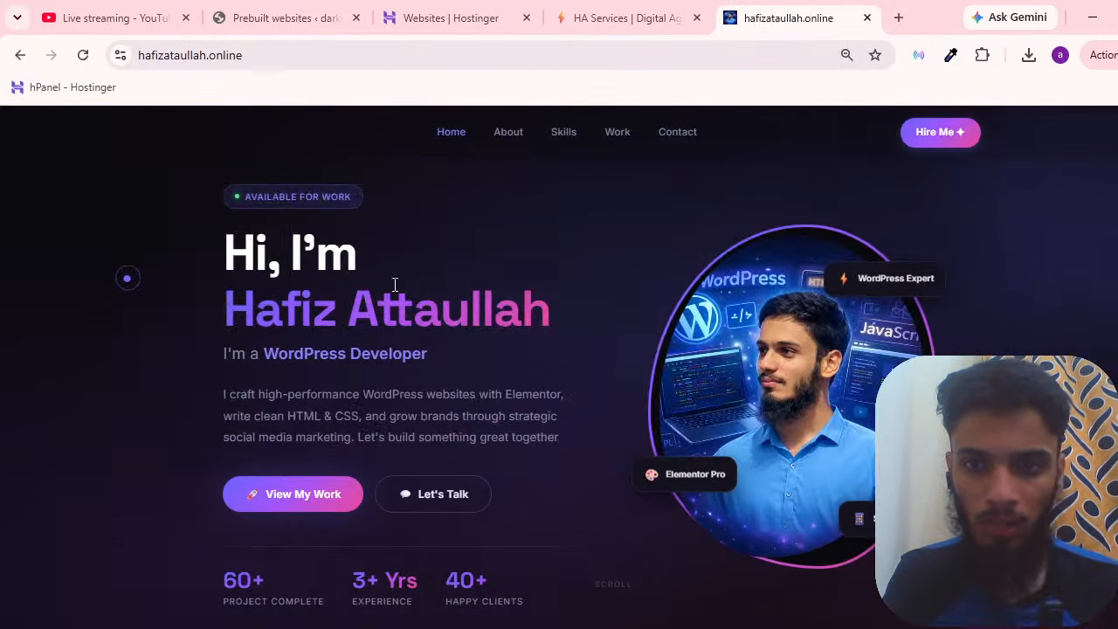
Review the HA Services agency homepage and compare it with the personal portfolio site.
{"action": "left_click", "coordinate": [612, 18]}
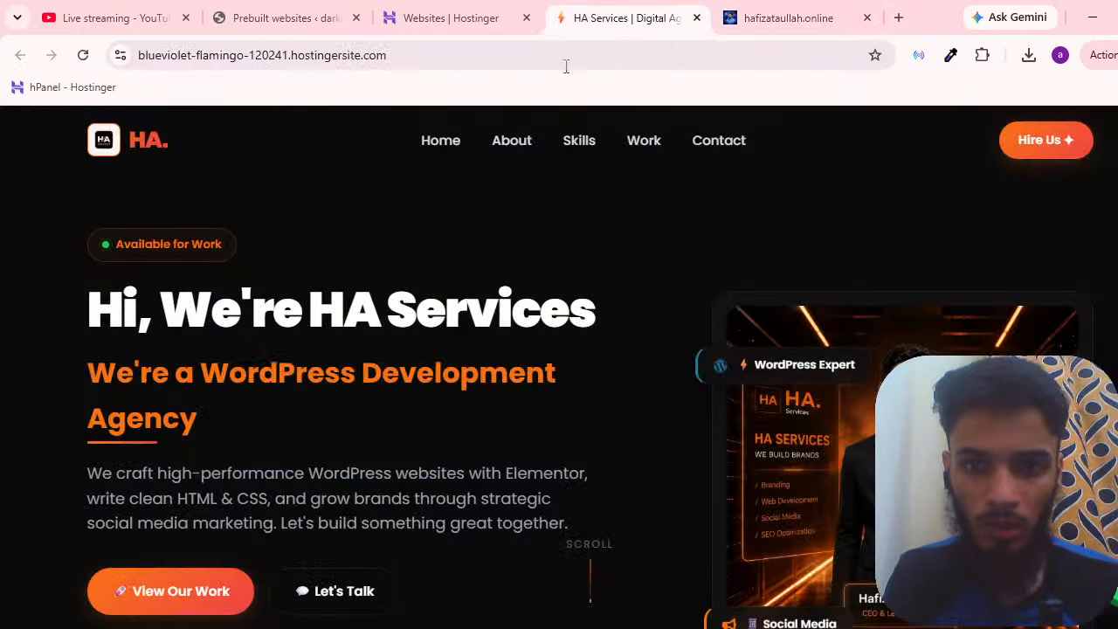
{"action": "scroll", "coordinate": [189, 375], "scroll_direction": "down", "scroll_amount": 4}
{"action": "scroll", "coordinate": [189, 367], "scroll_direction": "up", "scroll_amount": 4}
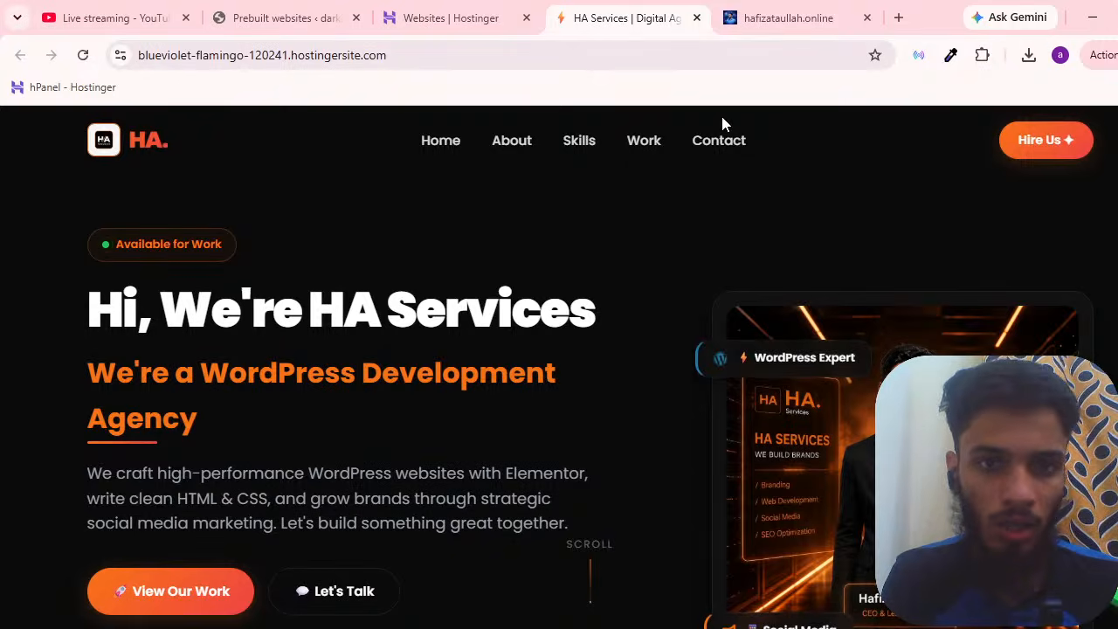
{"action": "left_click", "coordinate": [734, 18]}
{"action": "left_click", "coordinate": [684, 13]}
{"action": "left_click", "coordinate": [732, 14]}
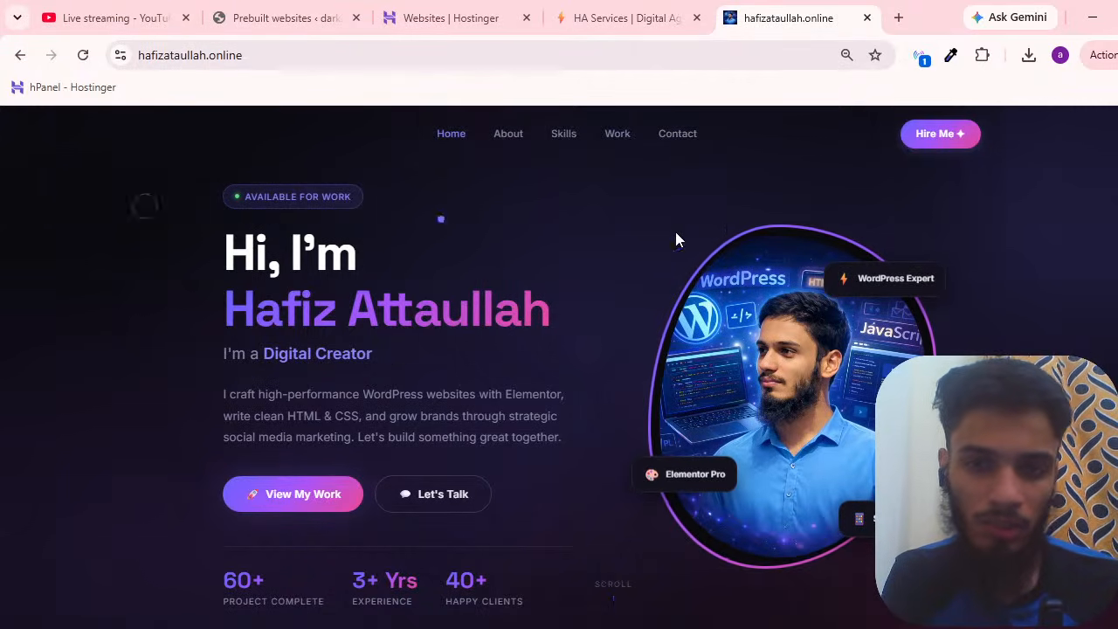
Look through the personal portfolio website's hero, About and Skills sections, and return to its beginning.
{"action": "scroll", "coordinate": [154, 339], "scroll_direction": "down", "scroll_amount": 5}
{"action": "scroll", "coordinate": [345, 302], "scroll_direction": "up", "scroll_amount": 5}
{"action": "scroll", "coordinate": [261, 317], "scroll_direction": "down", "scroll_amount": 2}
{"action": "scroll", "coordinate": [654, 371], "scroll_direction": "up", "scroll_amount": 2}
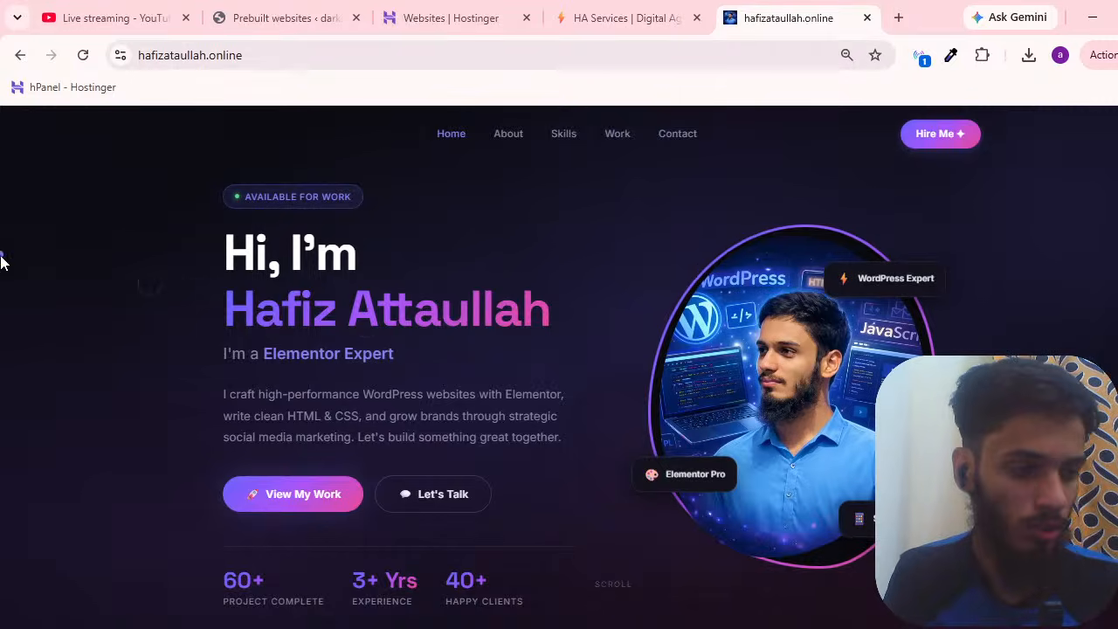
{"action": "scroll", "coordinate": [87, 266], "scroll_direction": "down", "scroll_amount": 8}
{"action": "scroll", "coordinate": [156, 250], "scroll_direction": "up", "scroll_amount": 4}
{"action": "scroll", "coordinate": [154, 257], "scroll_direction": "down", "scroll_amount": 3}
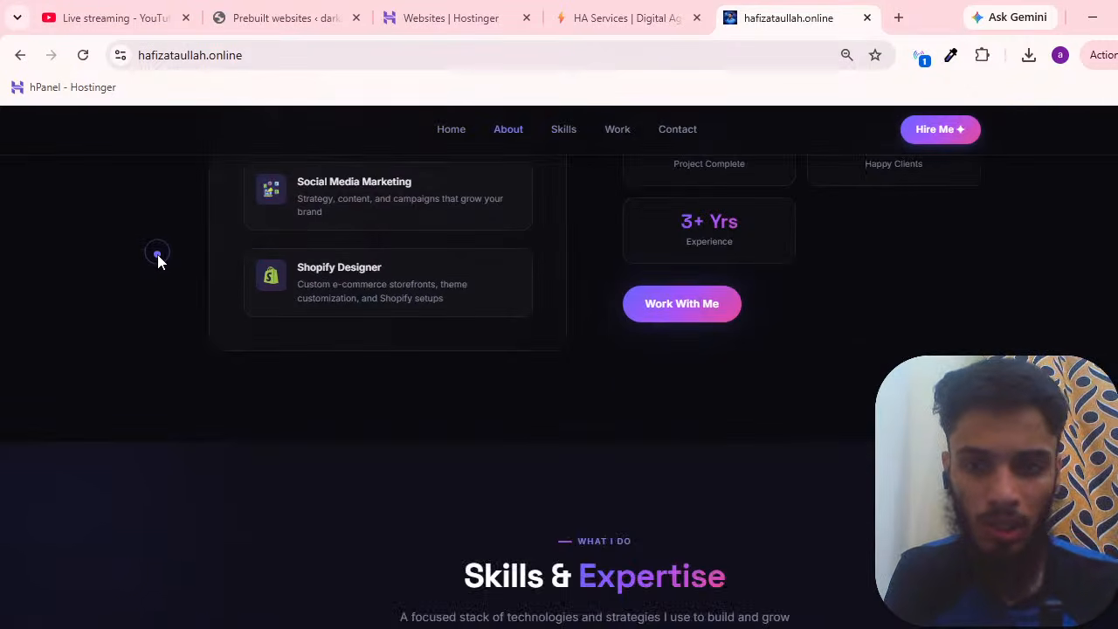
{"action": "scroll", "coordinate": [155, 257], "scroll_direction": "up", "scroll_amount": 7}
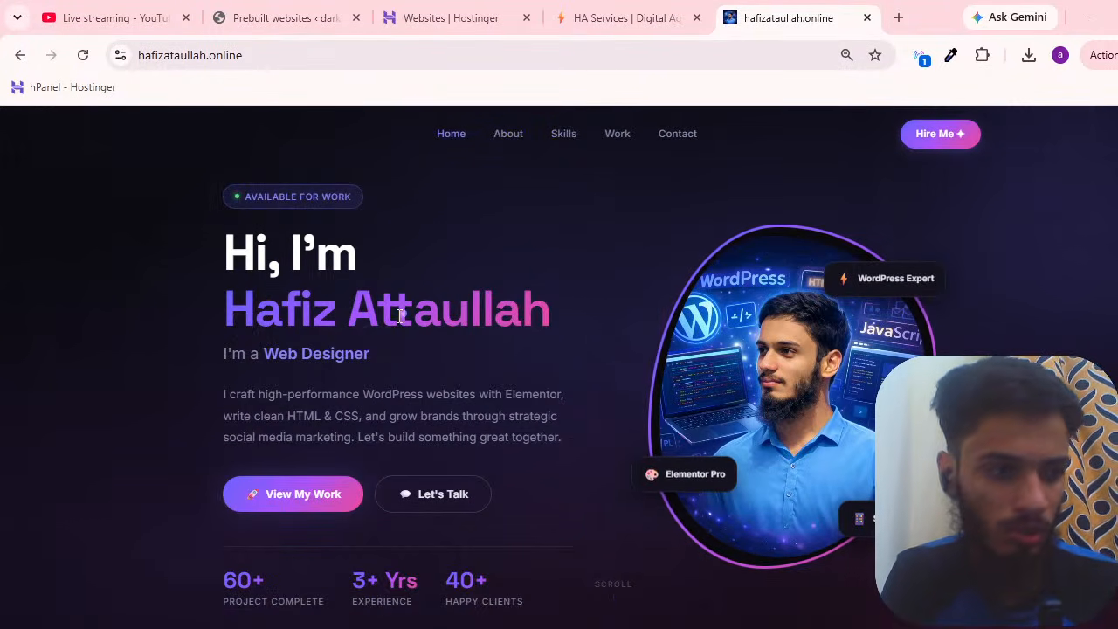
Switch to the HA Services site and review its hero, services, About and team sections.
{"action": "left_click", "coordinate": [674, 17]}
{"action": "scroll", "coordinate": [157, 259], "scroll_direction": "down", "scroll_amount": 4}
{"action": "scroll", "coordinate": [157, 259], "scroll_direction": "up", "scroll_amount": 4}
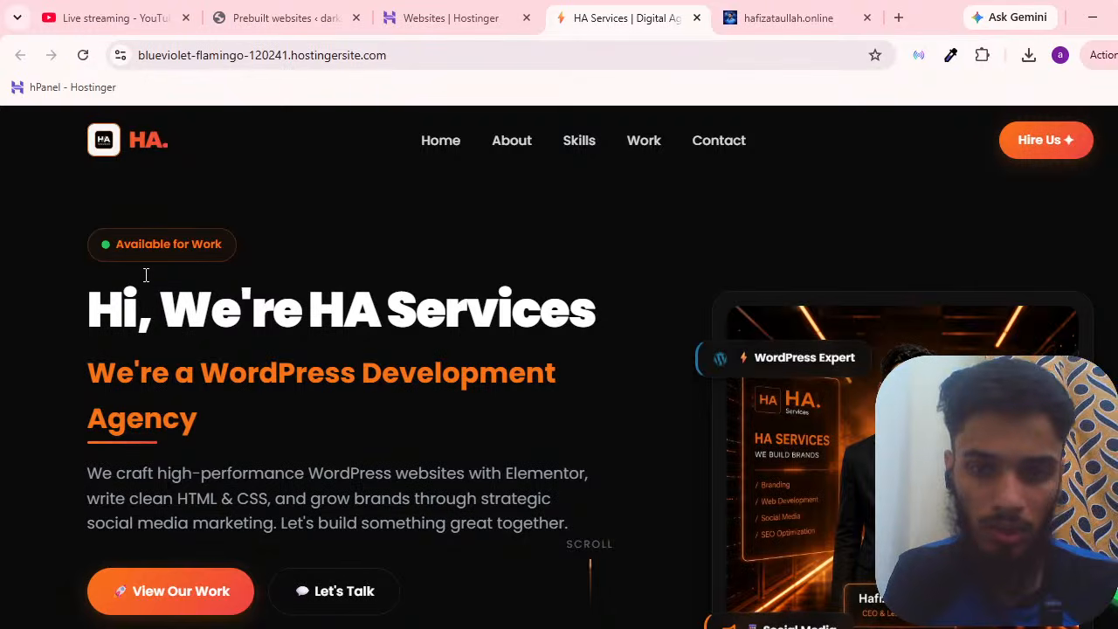
{"action": "scroll", "coordinate": [42, 278], "scroll_direction": "down", "scroll_amount": 4}
{"action": "scroll", "coordinate": [43, 279], "scroll_direction": "up", "scroll_amount": 4}
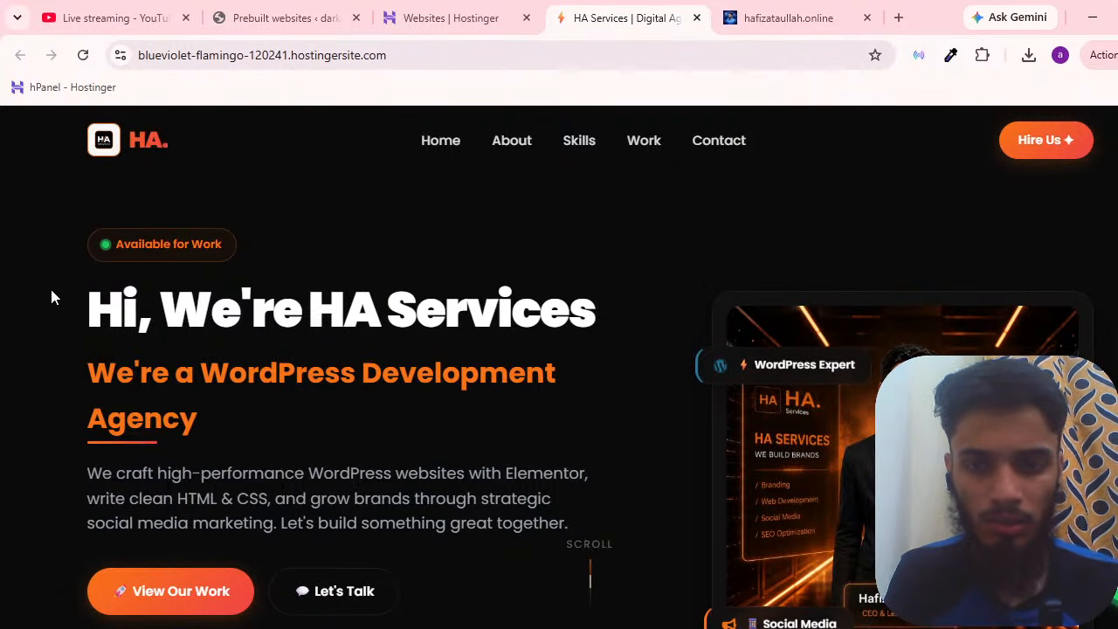
{"action": "scroll", "coordinate": [13, 242], "scroll_direction": "down", "scroll_amount": 10}
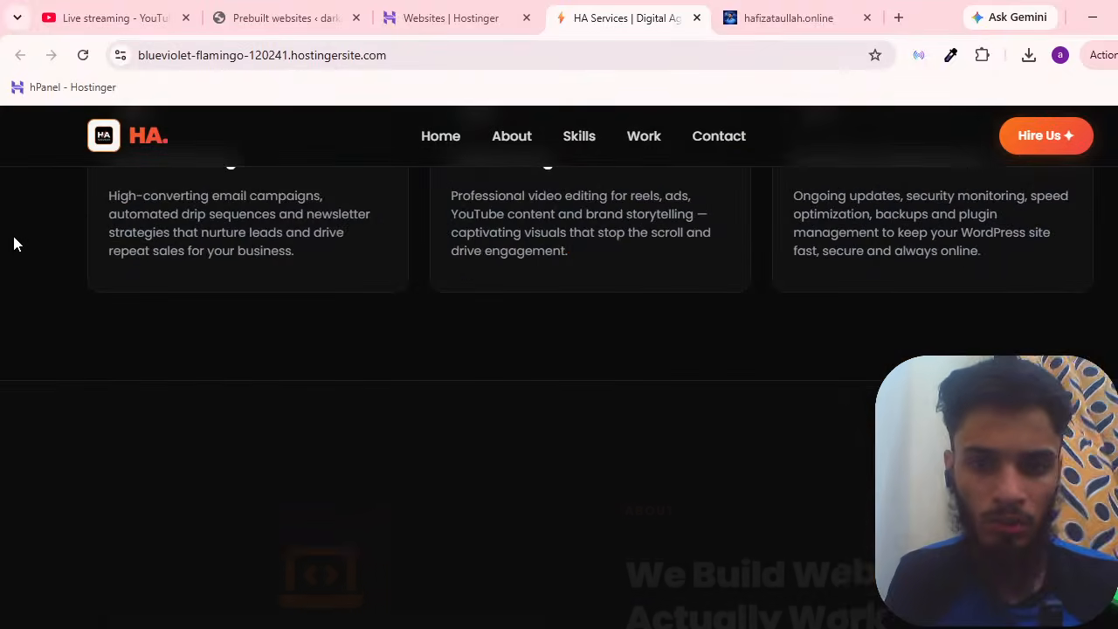
{"action": "scroll", "coordinate": [13, 244], "scroll_direction": "down", "scroll_amount": 12}
{"action": "scroll", "coordinate": [17, 236], "scroll_direction": "up", "scroll_amount": 5}
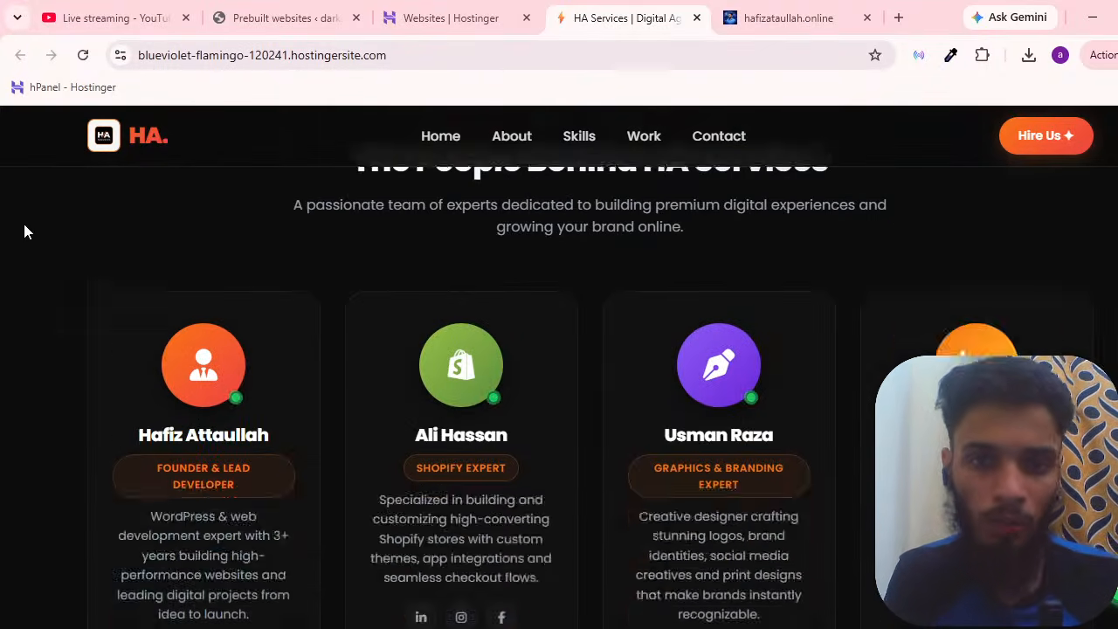
{"action": "scroll", "coordinate": [16, 329], "scroll_direction": "up", "scroll_amount": 1}
{"action": "scroll", "coordinate": [15, 320], "scroll_direction": "up", "scroll_amount": 15}
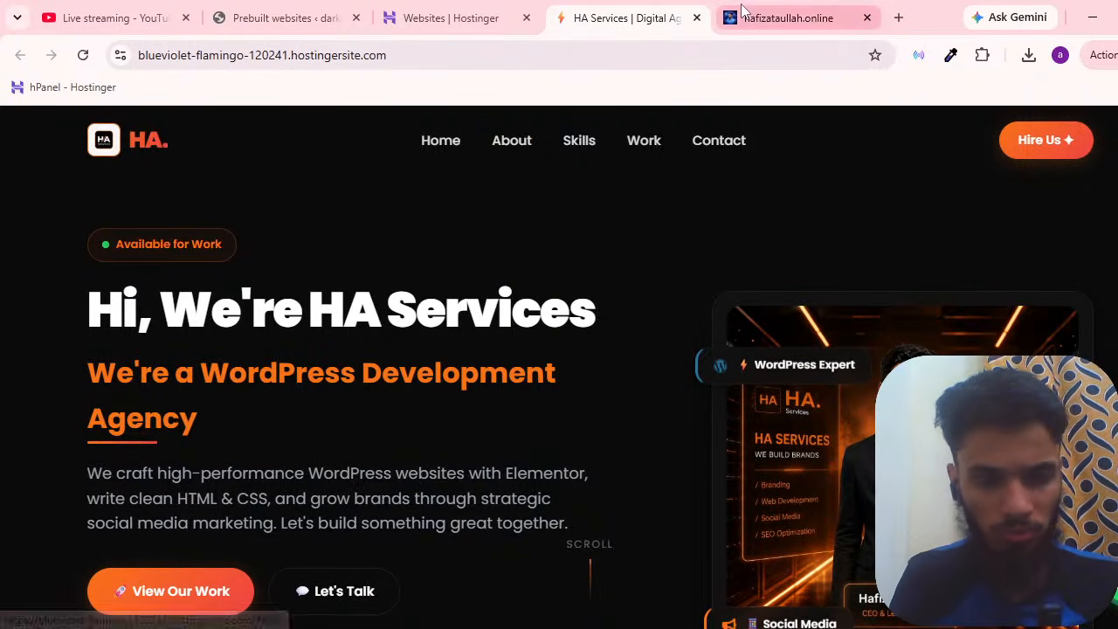
Compare the portfolio homepage with the HA Services homepage, and look over the Our Professional Services section.
{"action": "left_click", "coordinate": [810, 9]}
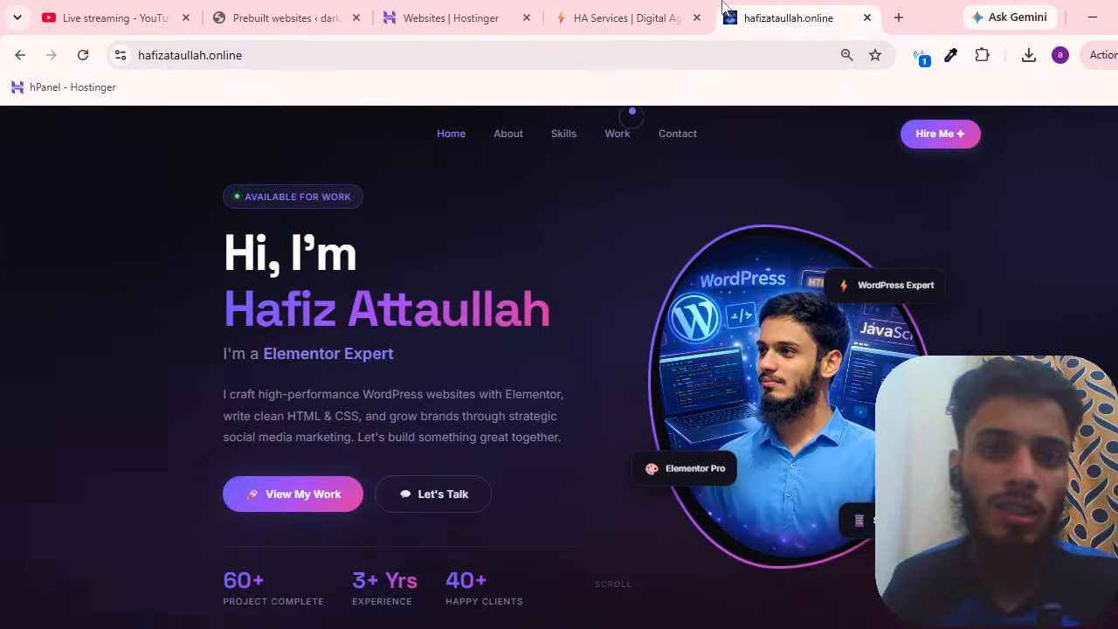
{"action": "left_click", "coordinate": [631, 8]}
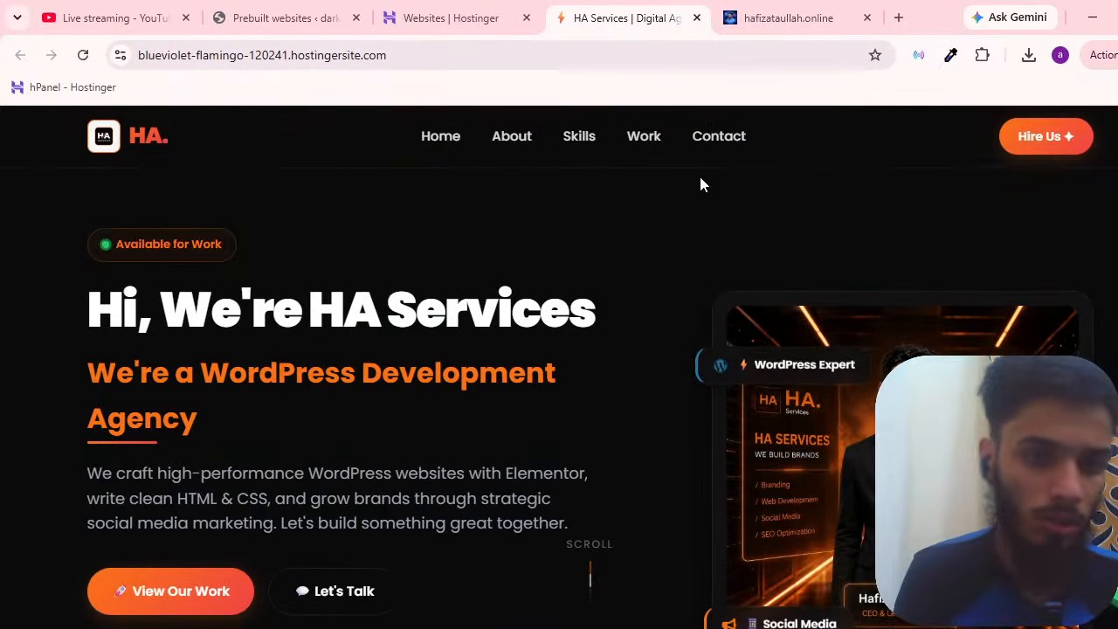
{"action": "left_click", "coordinate": [791, 17]}
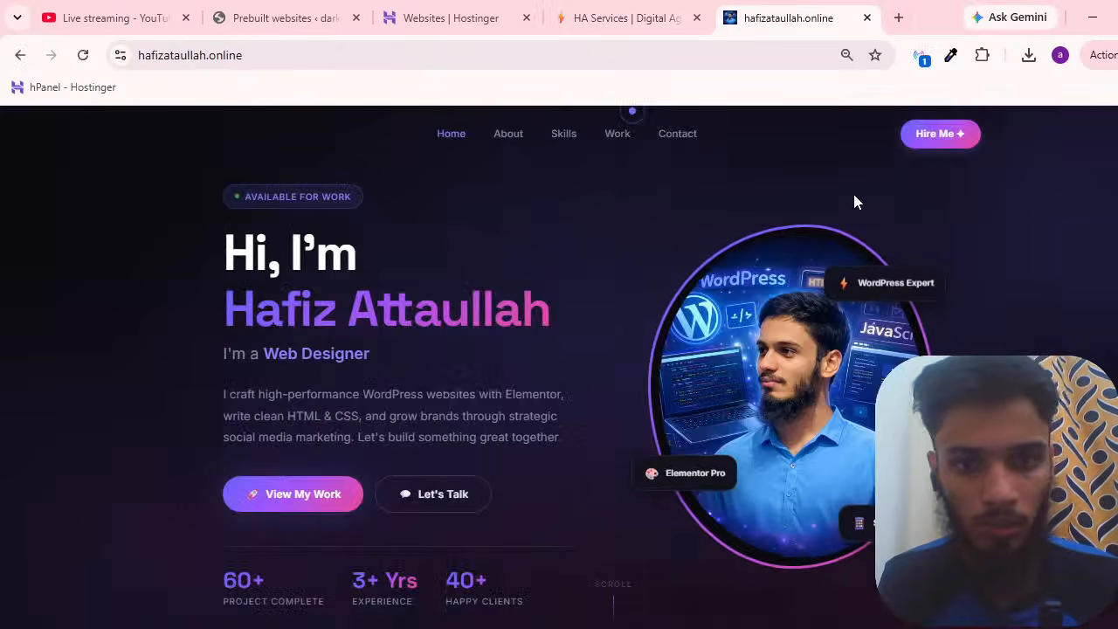
{"action": "left_click", "coordinate": [630, 17]}
{"action": "scroll", "coordinate": [545, 452], "scroll_direction": "down", "scroll_amount": 3}
{"action": "scroll", "coordinate": [545, 454], "scroll_direction": "up", "scroll_amount": 3}
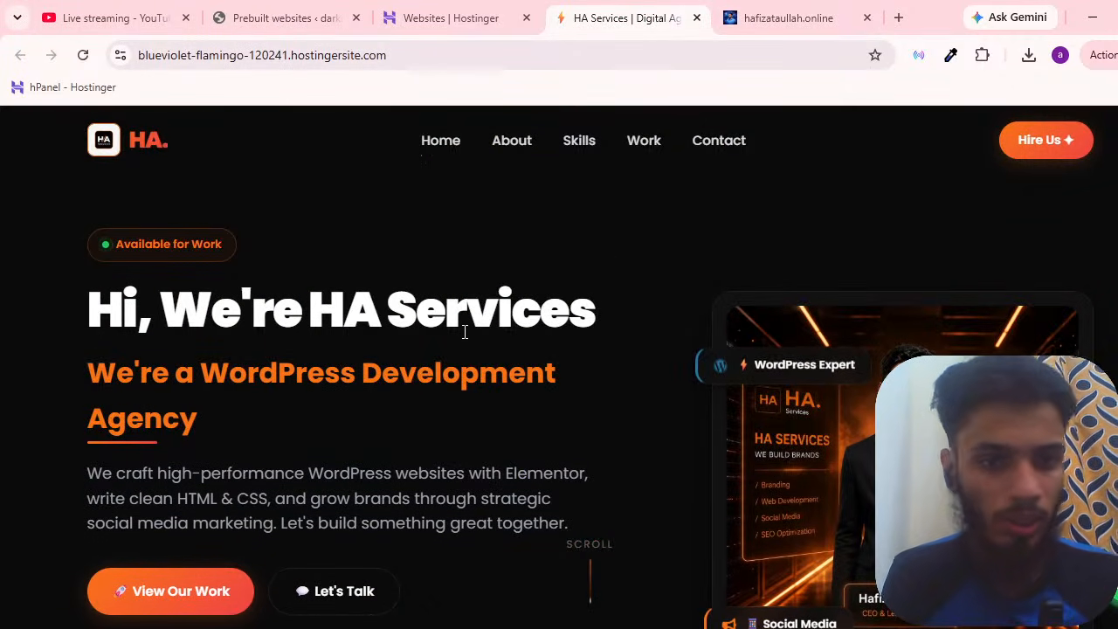
{"action": "scroll", "coordinate": [510, 271], "scroll_direction": "down", "scroll_amount": 6}
{"action": "scroll", "coordinate": [512, 305], "scroll_direction": "up", "scroll_amount": 6}
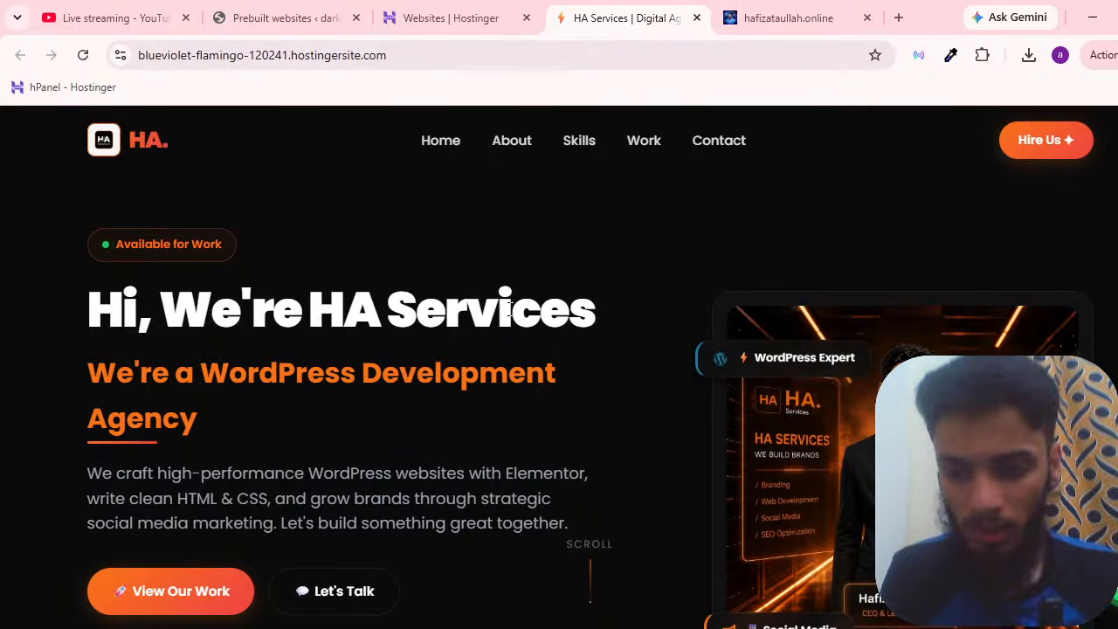
{"action": "scroll", "coordinate": [457, 324], "scroll_direction": "down", "scroll_amount": 9}
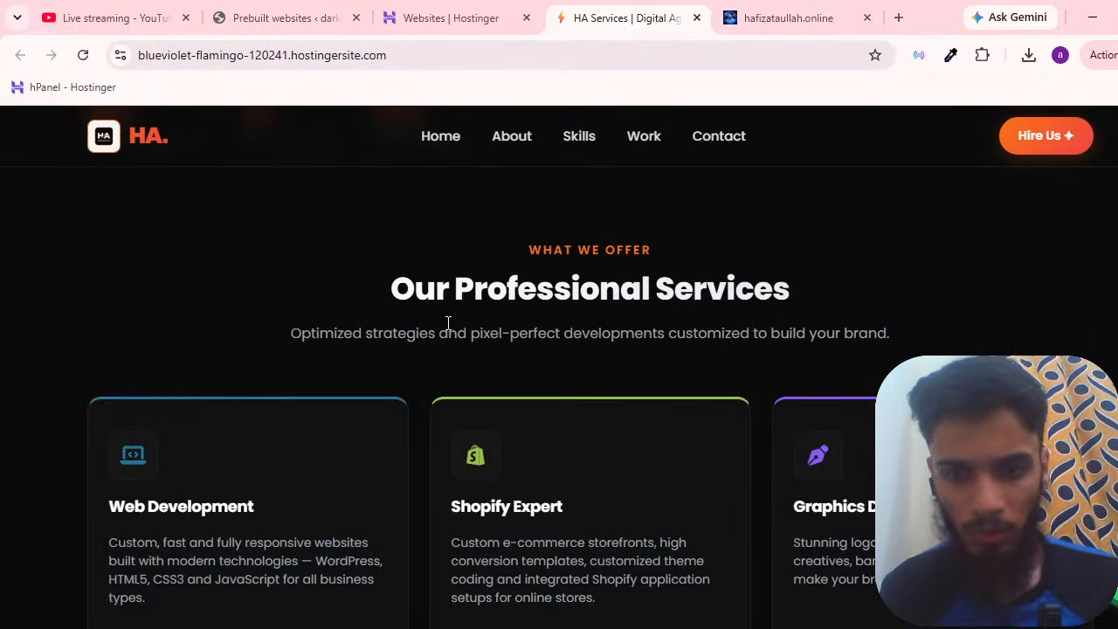
{"action": "scroll", "coordinate": [187, 349], "scroll_direction": "up", "scroll_amount": 9}
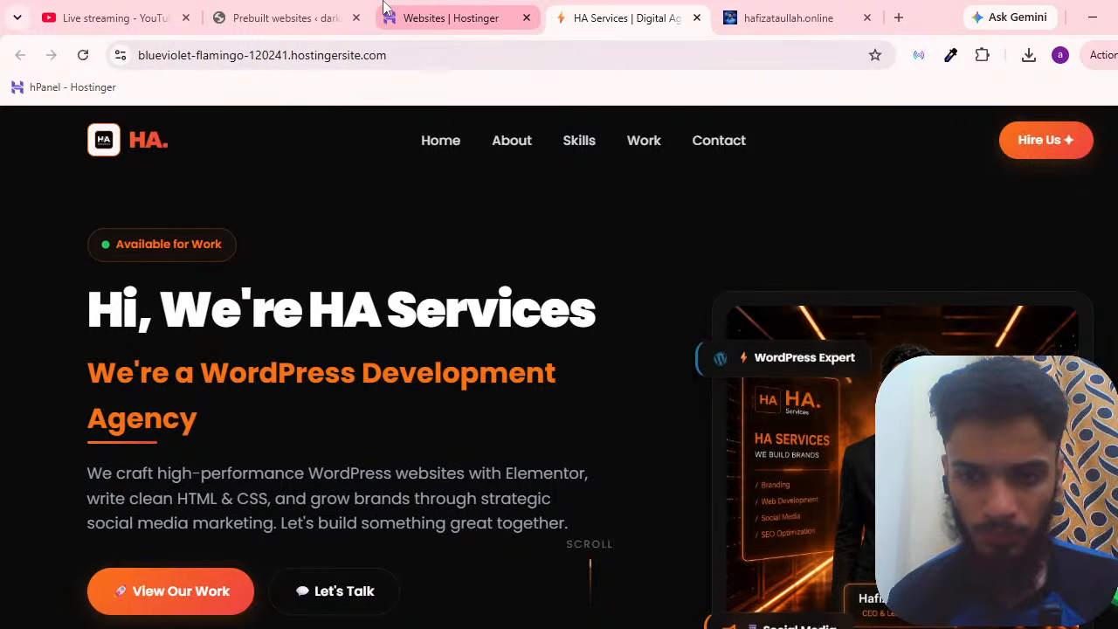
Return to the Prebuilt websites page and check the import status of the Electronics 3 demo.
{"action": "left_click", "coordinate": [429, 13]}
{"action": "left_click", "coordinate": [289, 17]}
{"action": "scroll", "coordinate": [568, 297], "scroll_direction": "down", "scroll_amount": 3}
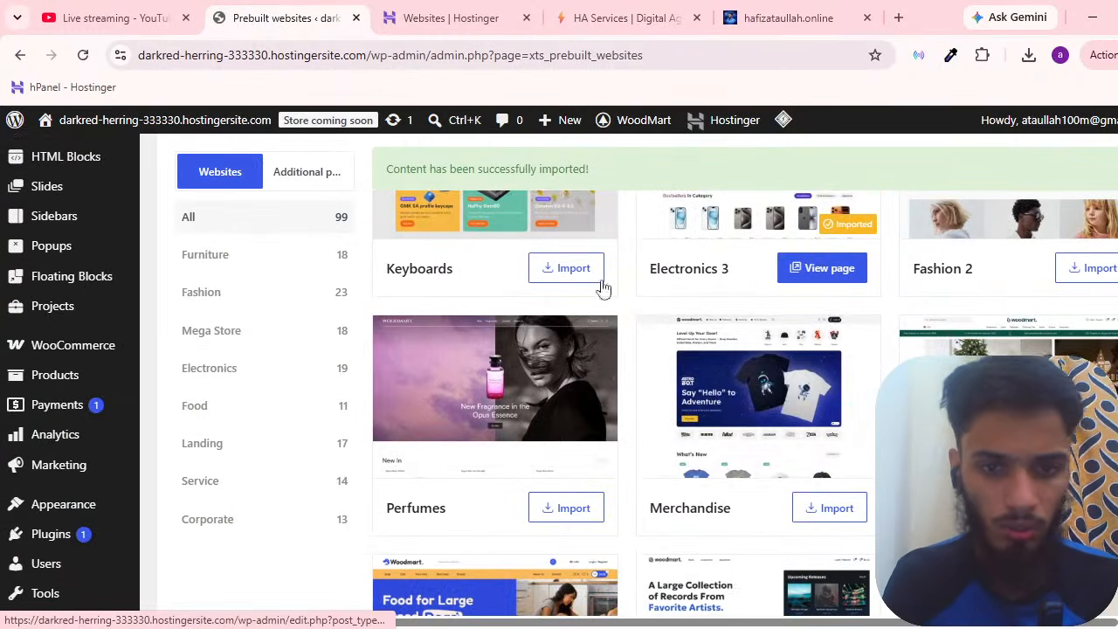
{"action": "scroll", "coordinate": [708, 410], "scroll_direction": "up", "scroll_amount": 3}
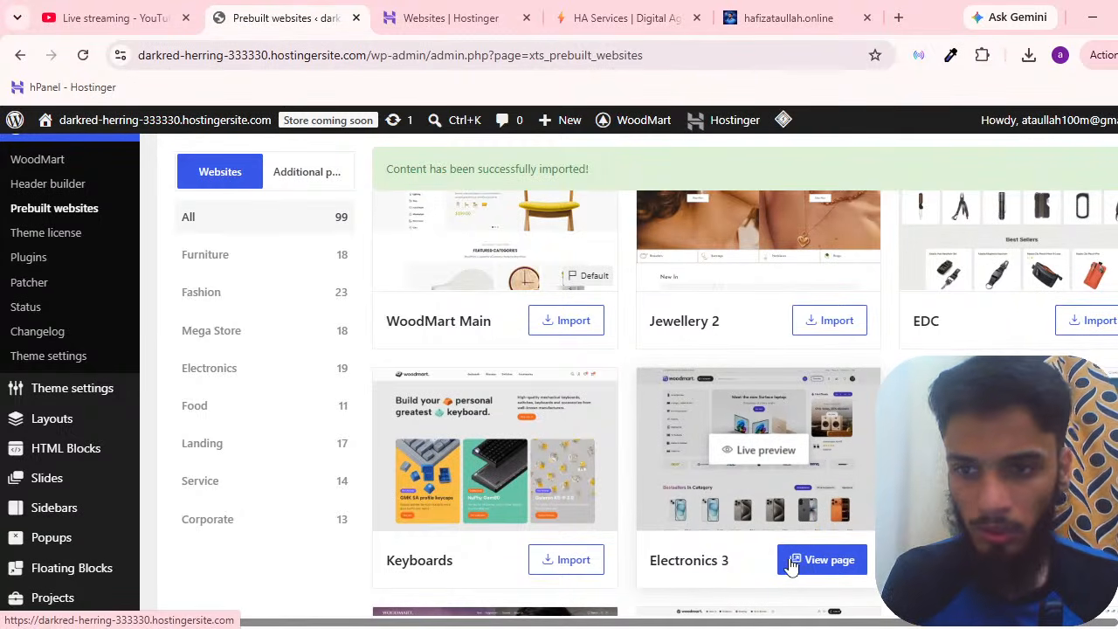
{"action": "scroll", "coordinate": [661, 548], "scroll_direction": "up", "scroll_amount": 2}
{"action": "scroll", "coordinate": [660, 547], "scroll_direction": "down", "scroll_amount": 4}
{"action": "scroll", "coordinate": [646, 489], "scroll_direction": "up", "scroll_amount": 2}
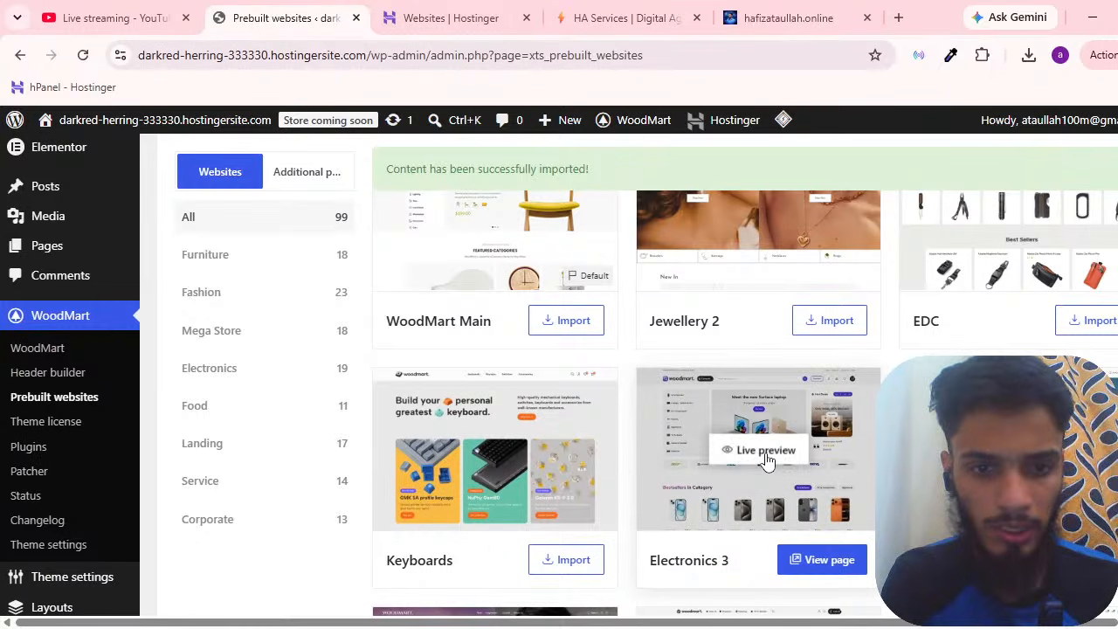
Open the site's list of all pages and locate the Home Electronics-3 front page.
{"action": "mouse_move", "coordinate": [100, 262]}
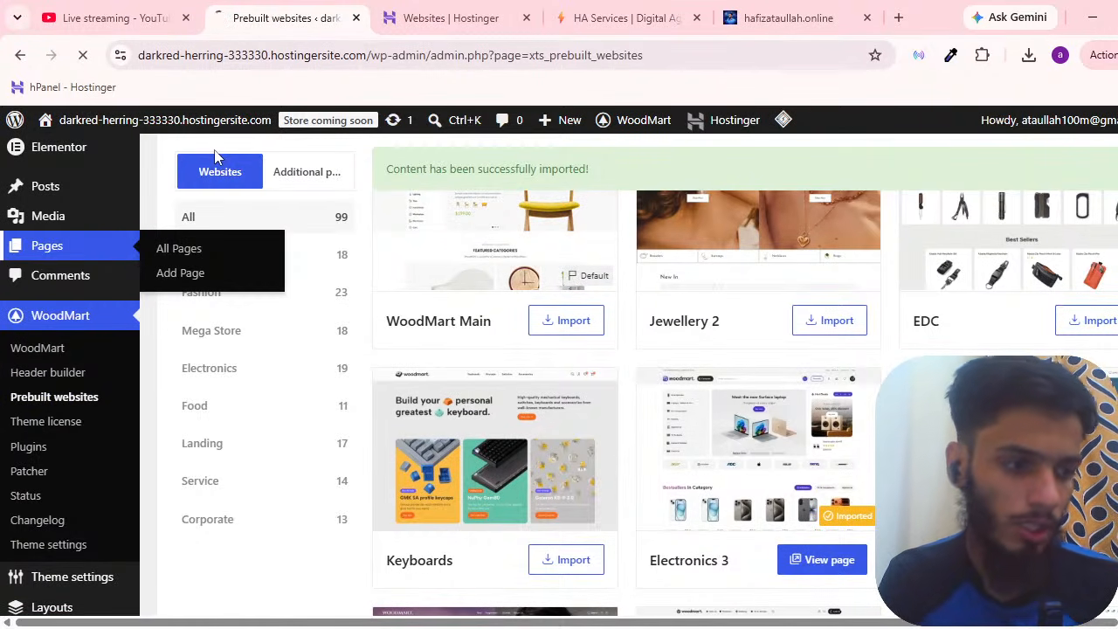
{"action": "scroll", "coordinate": [556, 351], "scroll_direction": "down", "scroll_amount": 3}
{"action": "scroll", "coordinate": [559, 358], "scroll_direction": "up", "scroll_amount": 7}
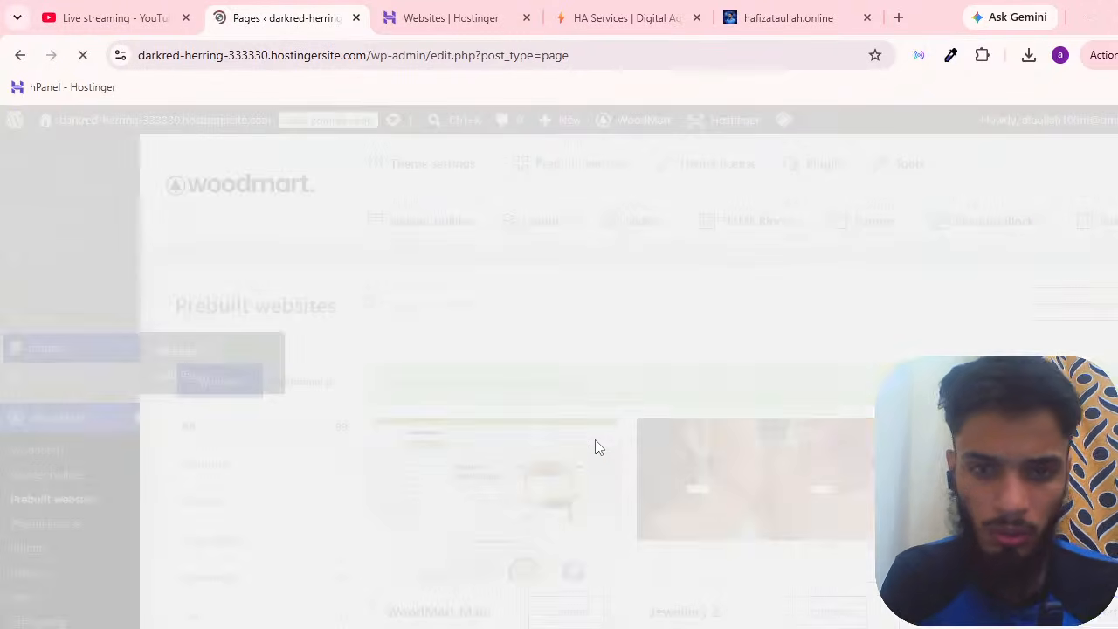
{"action": "scroll", "coordinate": [612, 412], "scroll_direction": "down", "scroll_amount": 3}
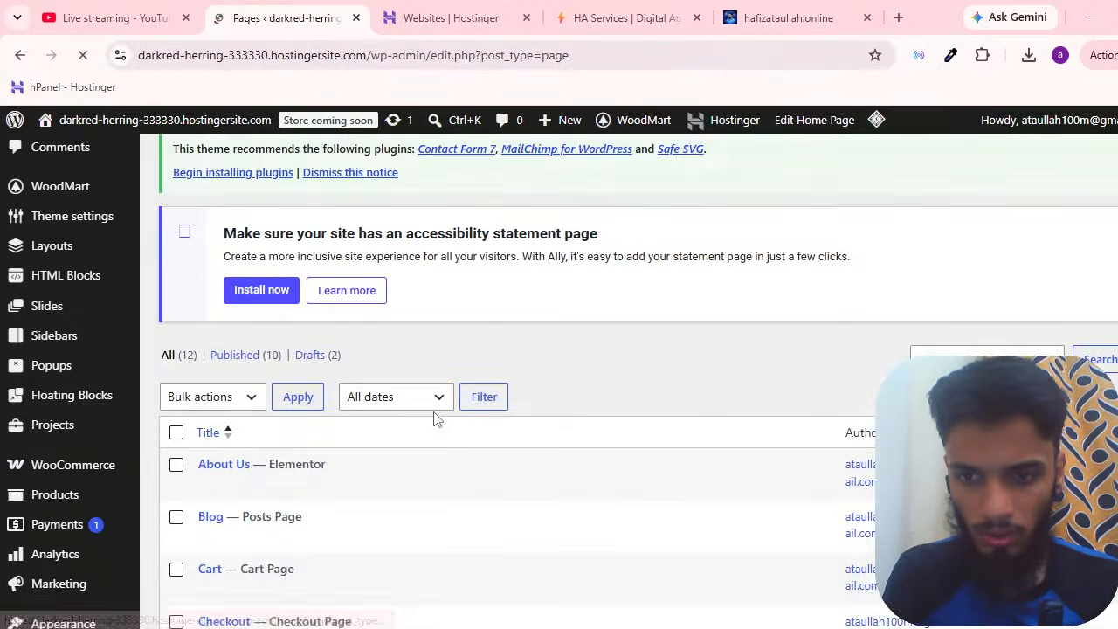
{"action": "scroll", "coordinate": [437, 420], "scroll_direction": "down", "scroll_amount": 3}
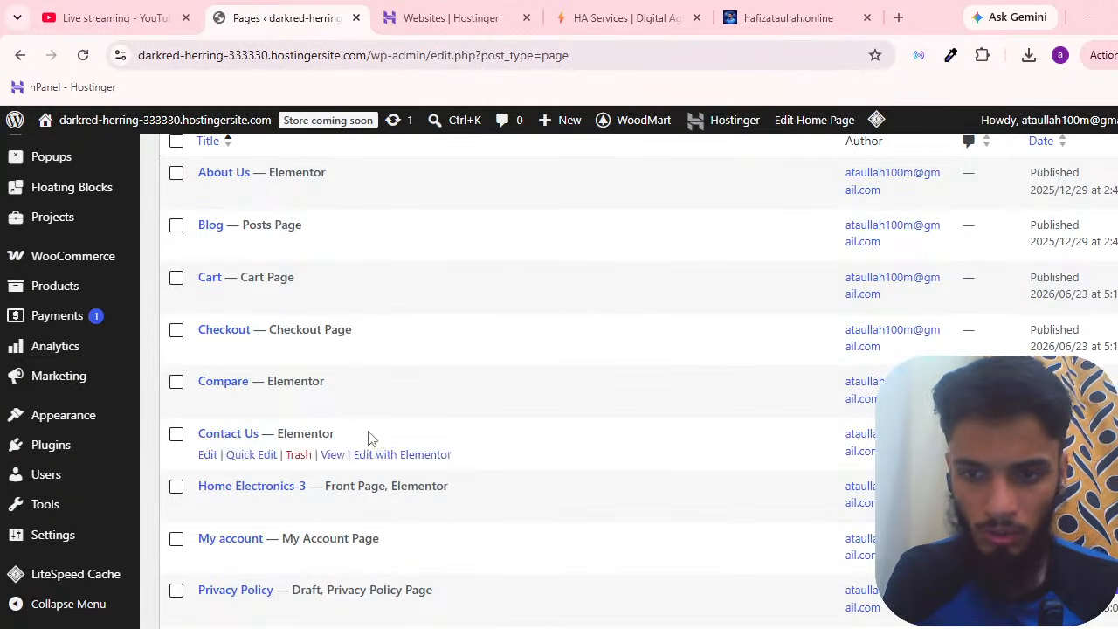
{"action": "scroll", "coordinate": [367, 428], "scroll_direction": "down", "scroll_amount": 3}
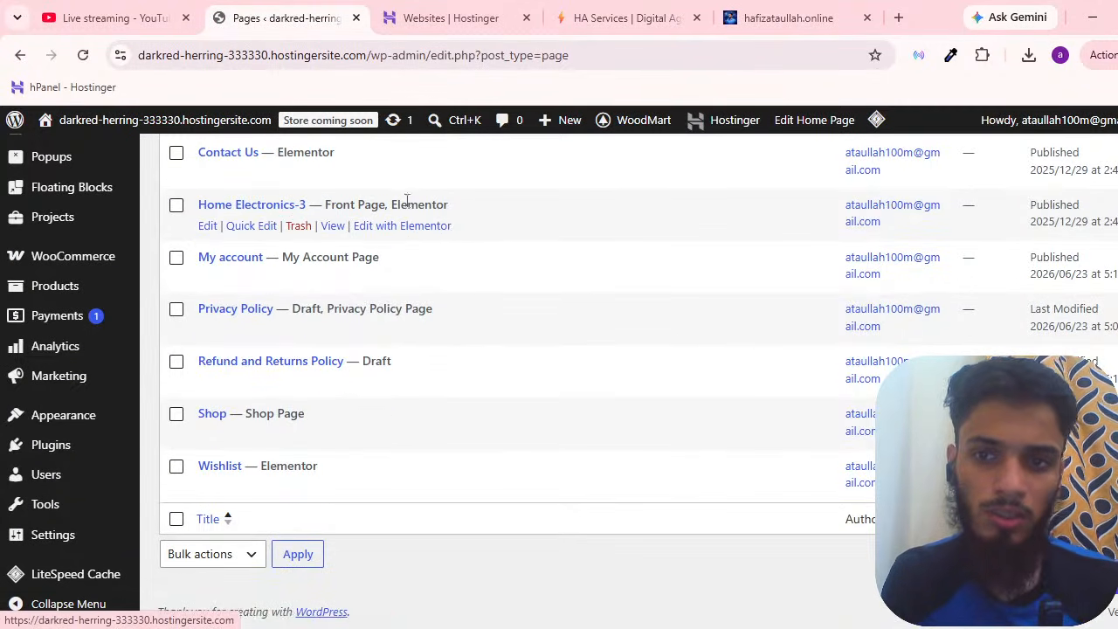
View the Home Electronics-3 page in a new browser tab and examine the storefront's header, categories and product sections.
{"action": "middle_click", "coordinate": [331, 227]}
{"action": "left_click", "coordinate": [439, 18]}
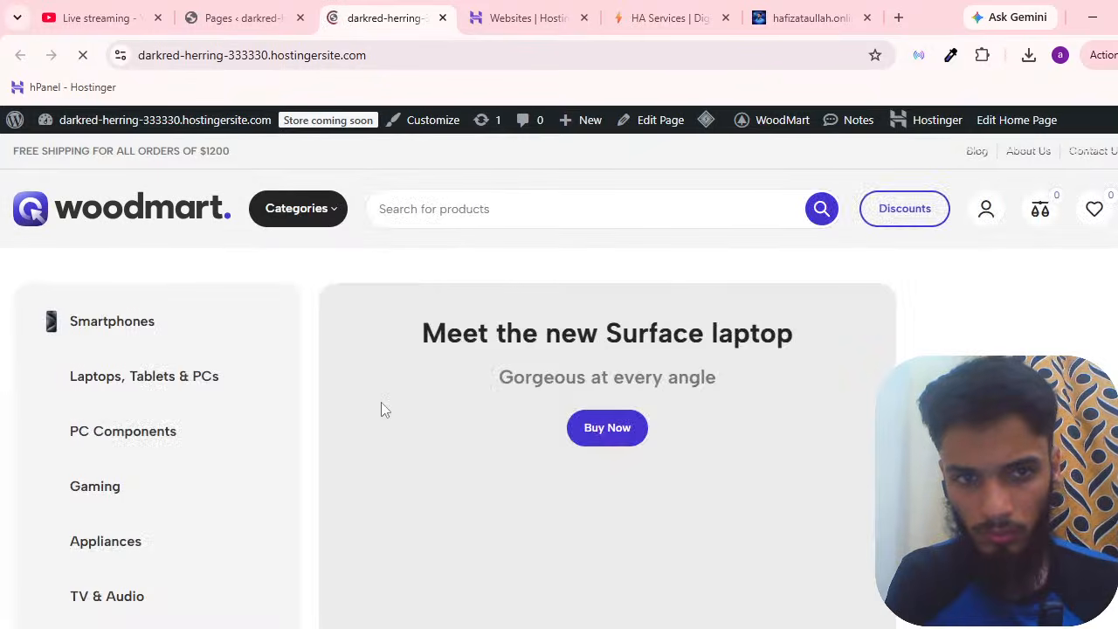
{"action": "scroll", "coordinate": [542, 307], "scroll_direction": "down", "scroll_amount": 7}
{"action": "scroll", "coordinate": [289, 315], "scroll_direction": "up", "scroll_amount": 7}
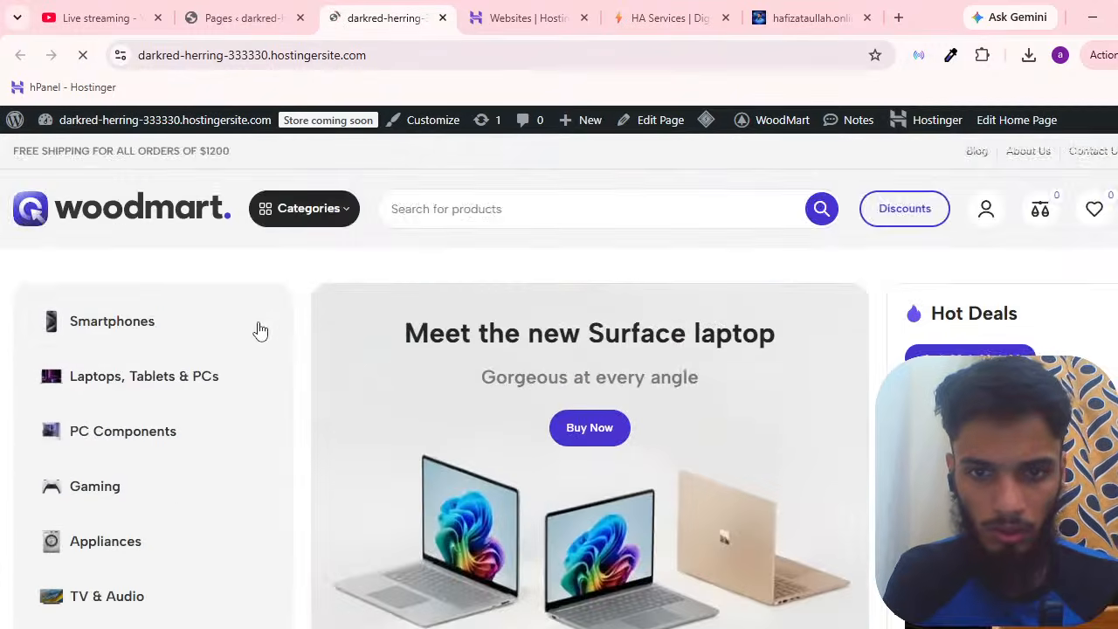
{"action": "scroll", "coordinate": [630, 345], "scroll_direction": "down", "scroll_amount": 4}
{"action": "scroll", "coordinate": [631, 345], "scroll_direction": "up", "scroll_amount": 3}
{"action": "scroll", "coordinate": [564, 499], "scroll_direction": "down", "scroll_amount": 6}
{"action": "scroll", "coordinate": [565, 499], "scroll_direction": "up", "scroll_amount": 4}
{"action": "scroll", "coordinate": [128, 377], "scroll_direction": "down", "scroll_amount": 4}
{"action": "scroll", "coordinate": [324, 462], "scroll_direction": "down", "scroll_amount": 3}
{"action": "scroll", "coordinate": [414, 437], "scroll_direction": "up", "scroll_amount": 7}
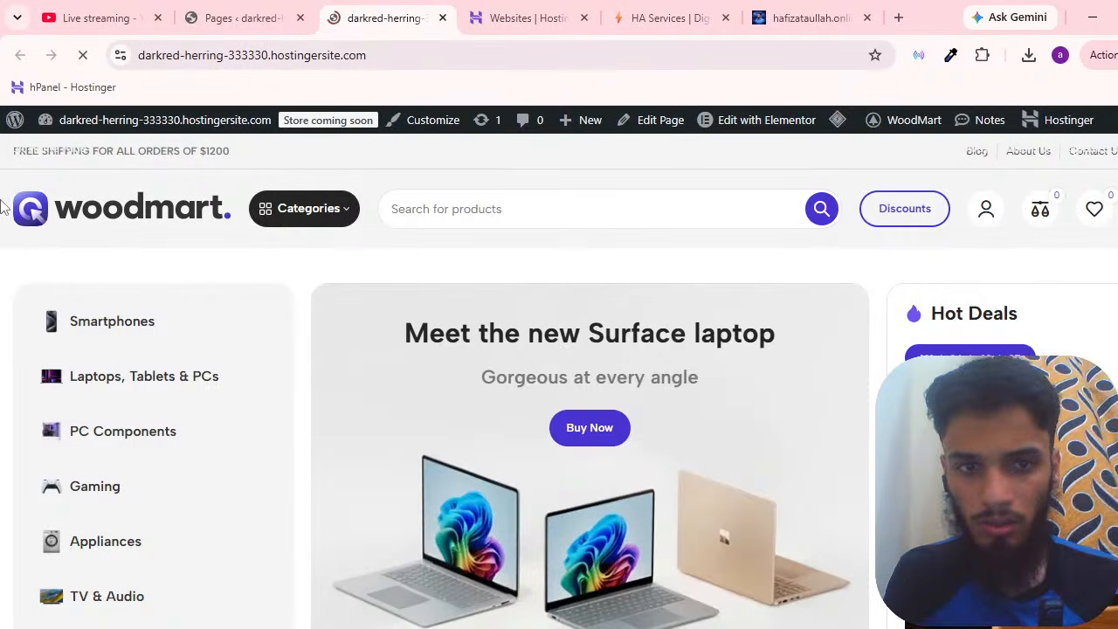
{"action": "left_click", "coordinate": [288, 210]}
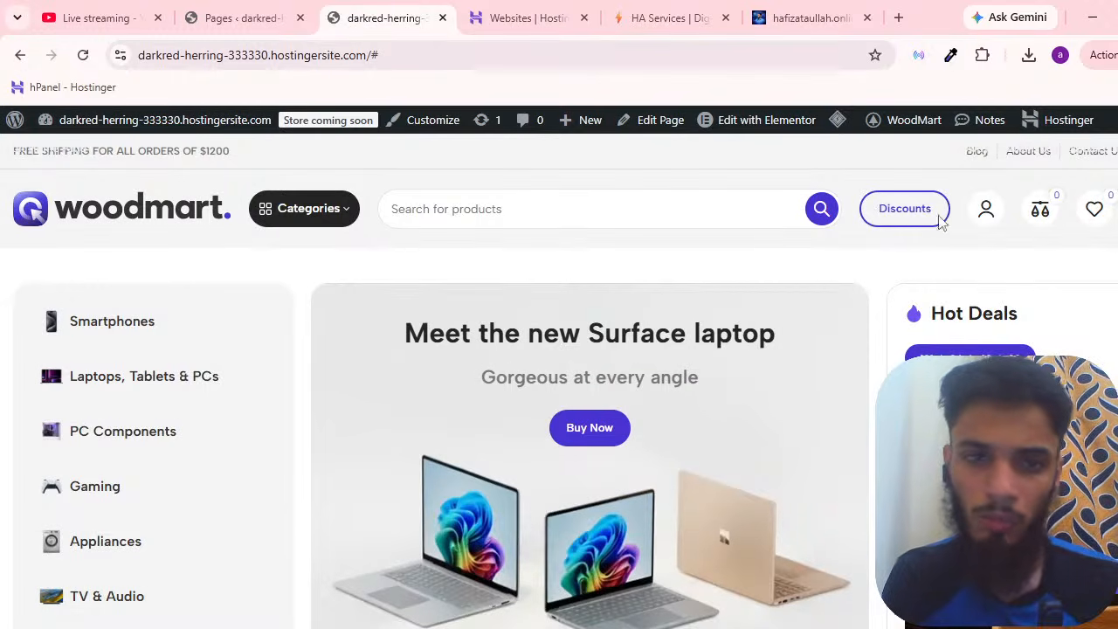
{"action": "scroll", "coordinate": [317, 225], "scroll_direction": "down", "scroll_amount": 2}
{"action": "scroll", "coordinate": [636, 253], "scroll_direction": "up", "scroll_amount": 2}
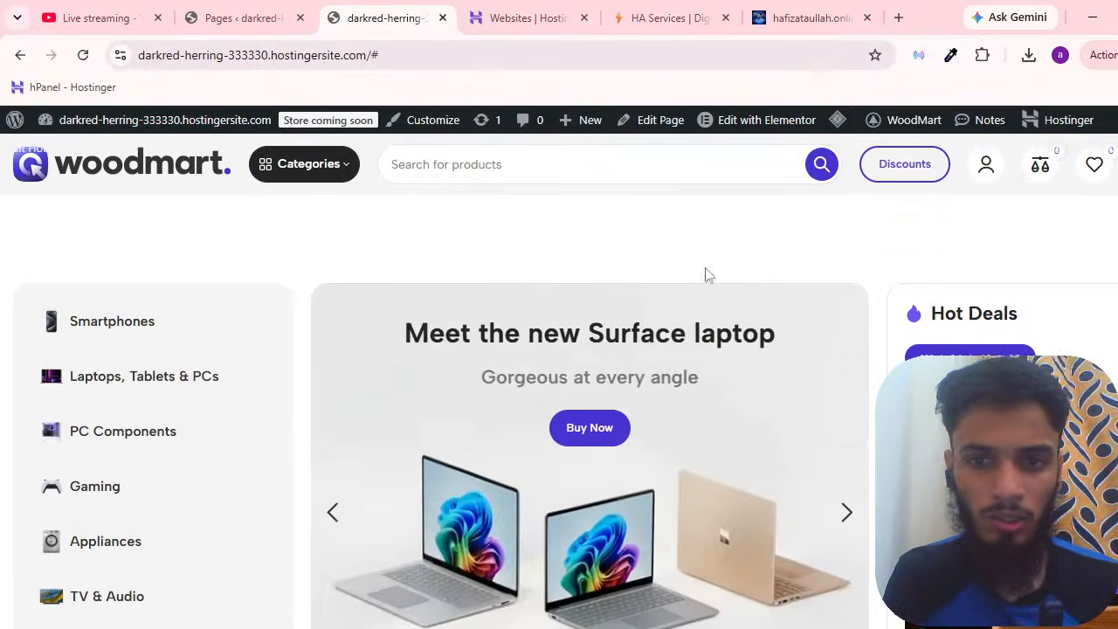
Open the Home Electronics-3 page in Elementor, and open its standard WordPress page editor from the Pages list in the other tab.
{"action": "mouse_move", "coordinate": [742, 129]}
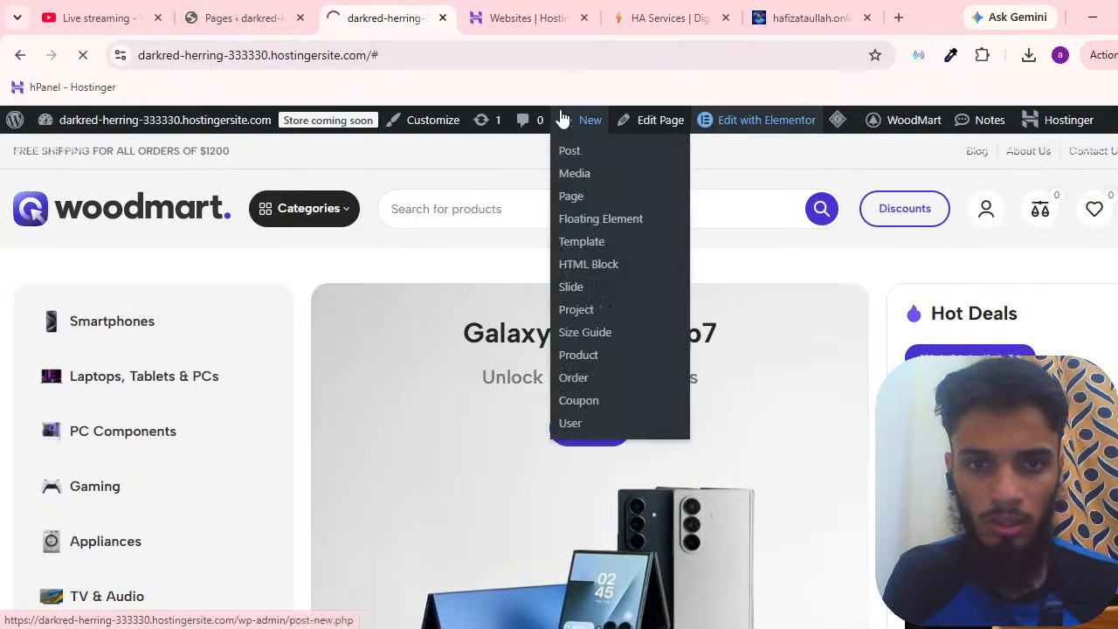
{"action": "left_click", "coordinate": [249, 17]}
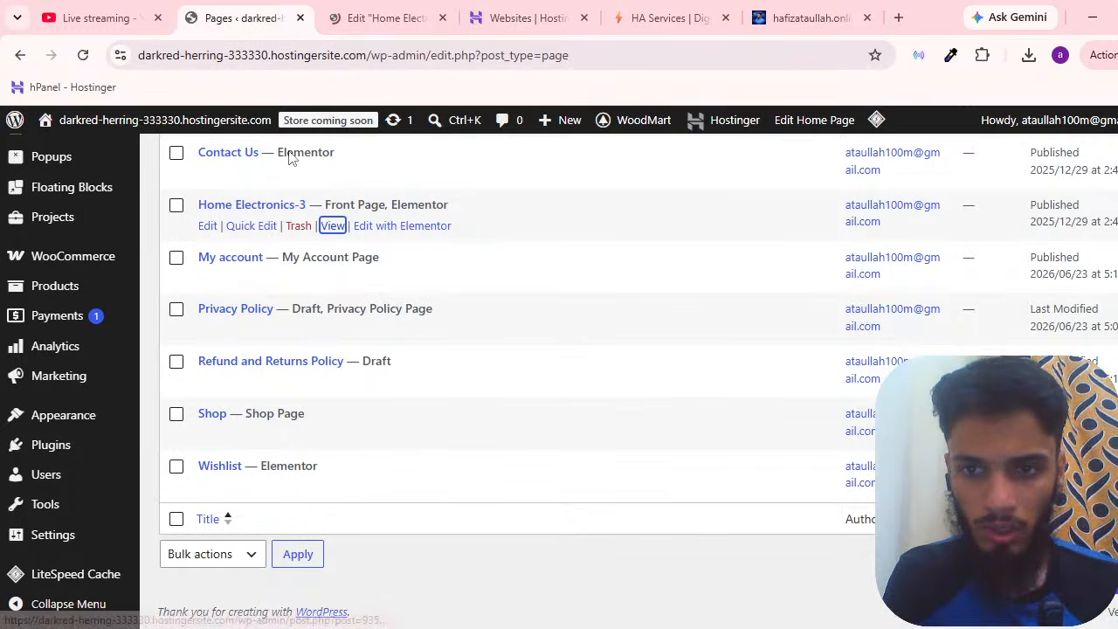
{"action": "left_click", "coordinate": [387, 17]}
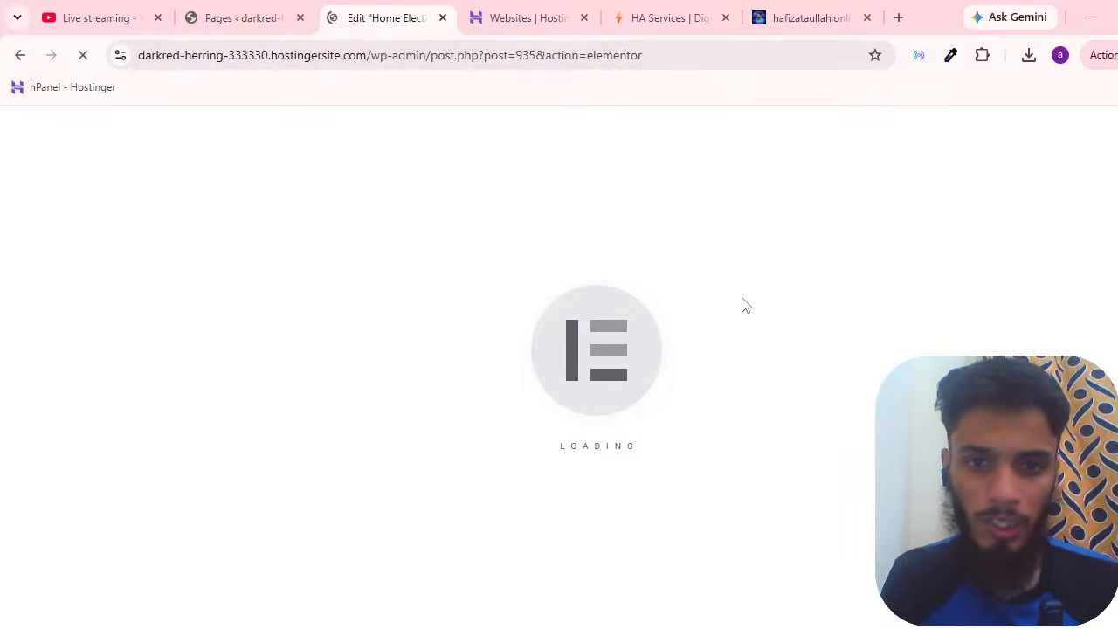
{"action": "left_click", "coordinate": [291, 17]}
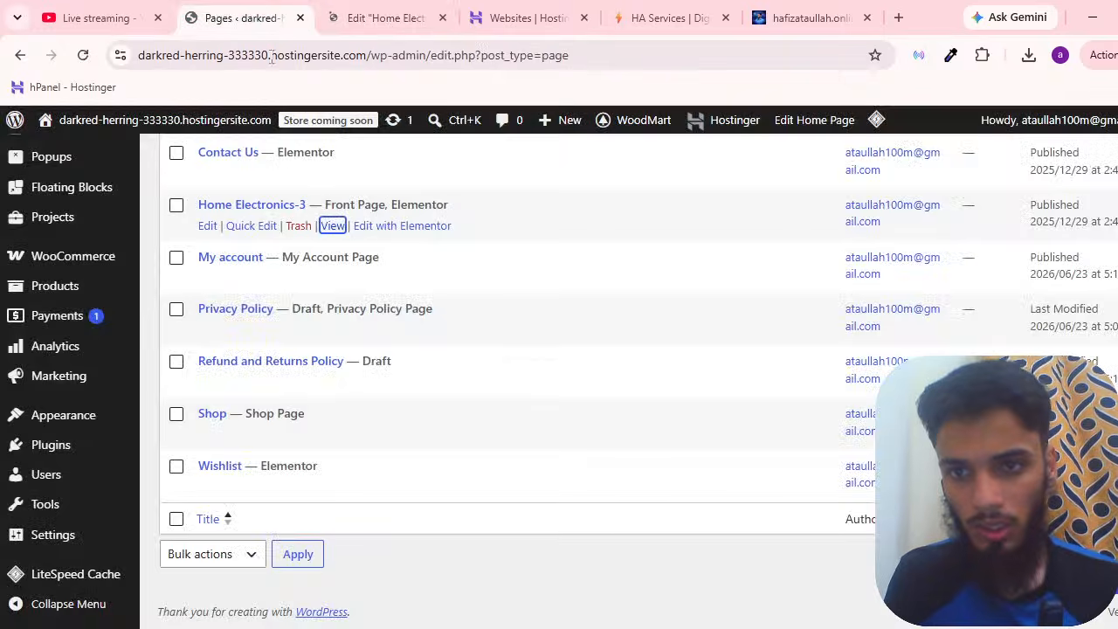
{"action": "left_click", "coordinate": [215, 236]}
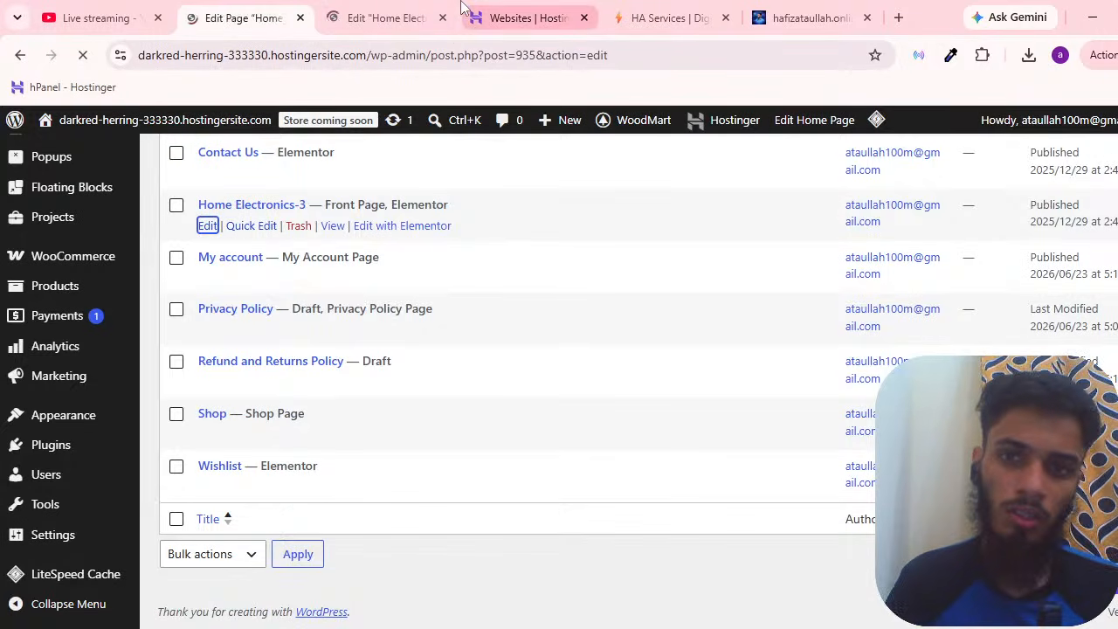
{"action": "left_click", "coordinate": [525, 17]}
{"action": "left_click", "coordinate": [384, 18]}
{"action": "left_click", "coordinate": [258, 13]}
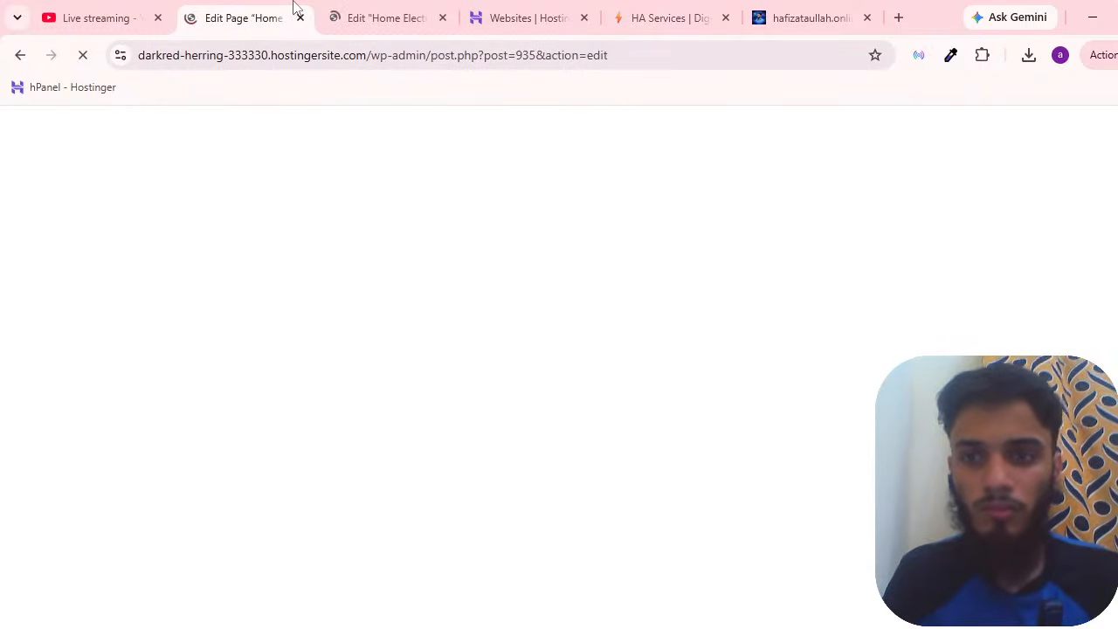
{"action": "left_click", "coordinate": [348, 9]}
{"action": "left_click", "coordinate": [272, 16]}
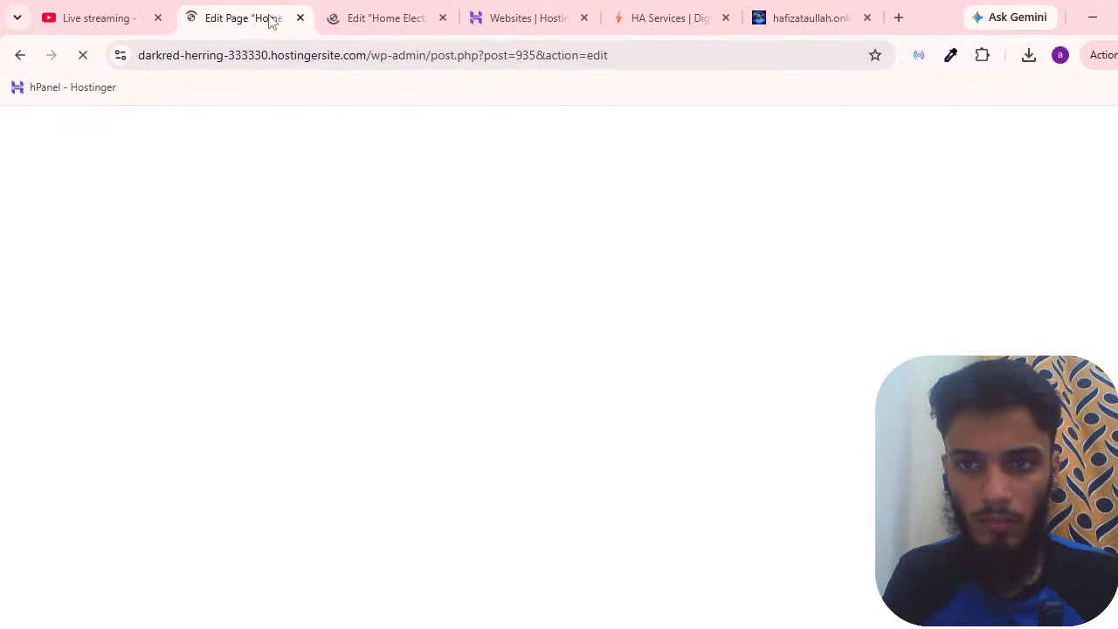
Check the page's Elementor tab and close the two unrelated website tabs in the browser.
{"action": "left_click", "coordinate": [387, 14]}
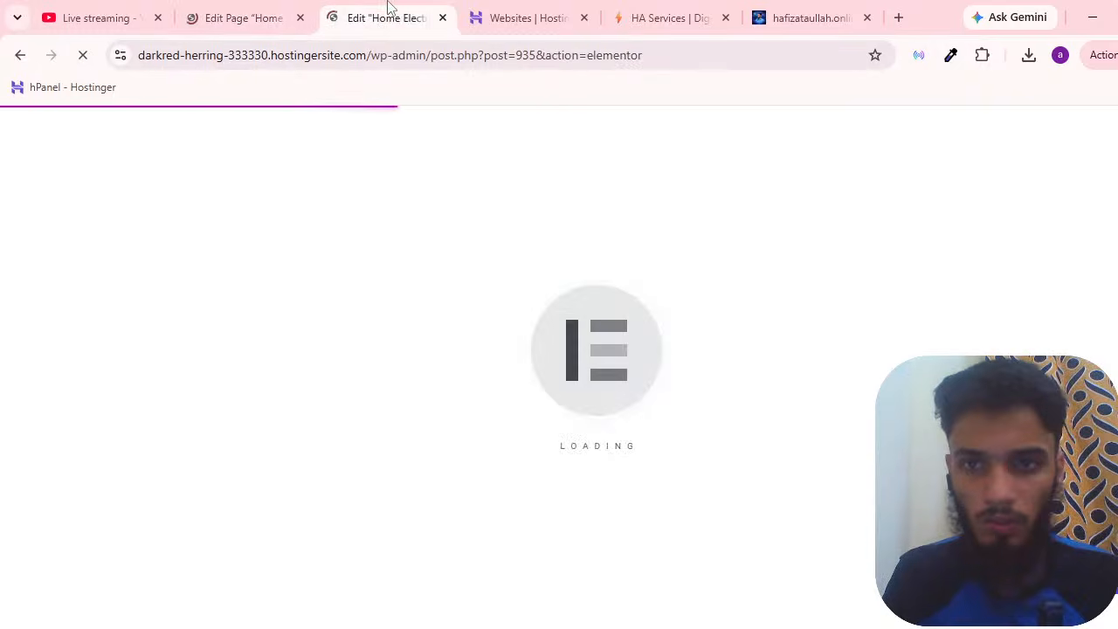
{"action": "left_click", "coordinate": [726, 18]}
{"action": "left_click", "coordinate": [725, 17]}
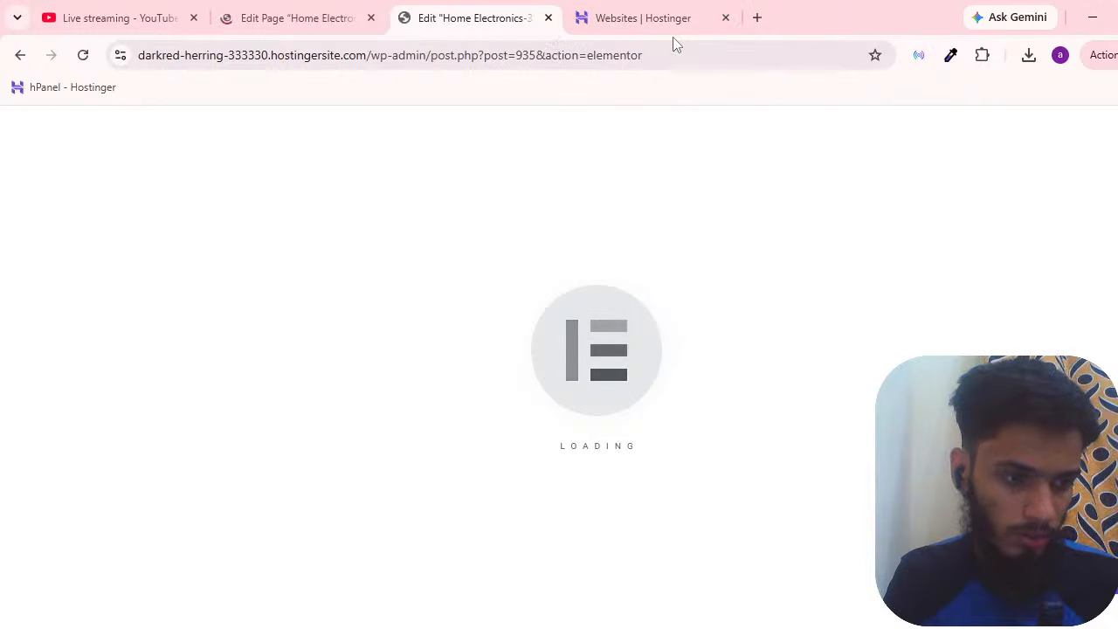
Return to the WordPress editor for Home Electronics-3 and dismiss its welcome guide.
{"action": "left_click", "coordinate": [411, 9]}
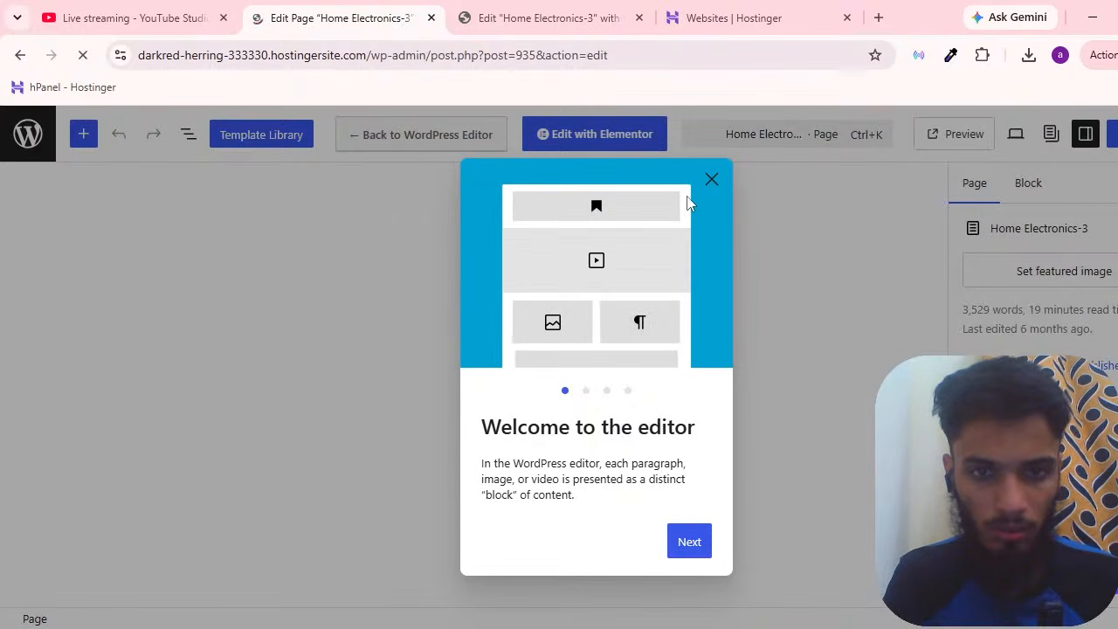
{"action": "left_click", "coordinate": [709, 184]}
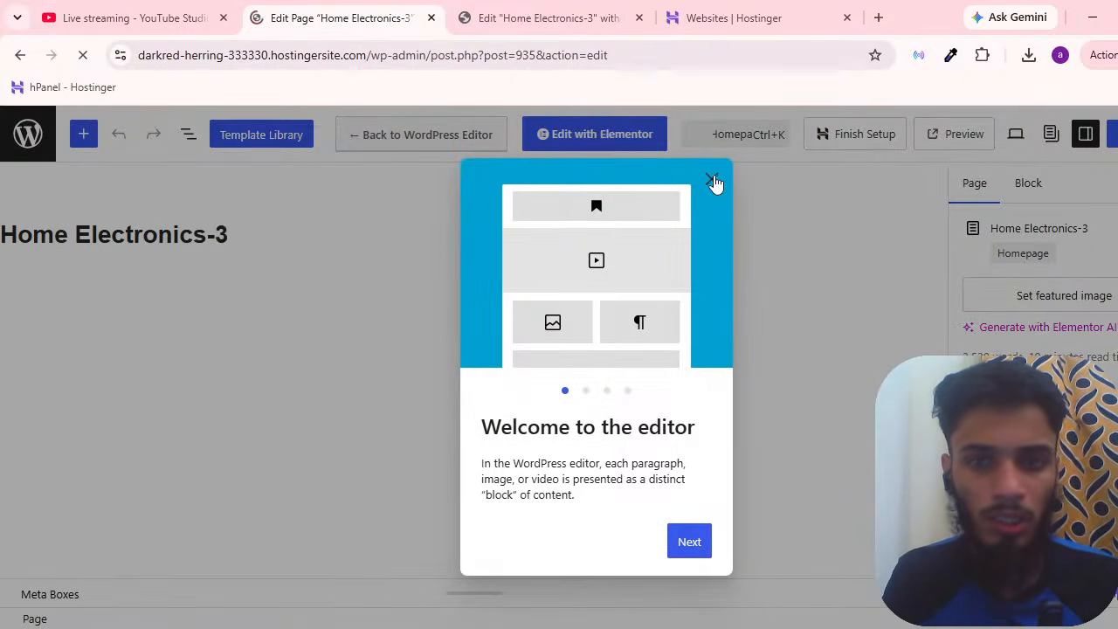
{"action": "left_click", "coordinate": [712, 182]}
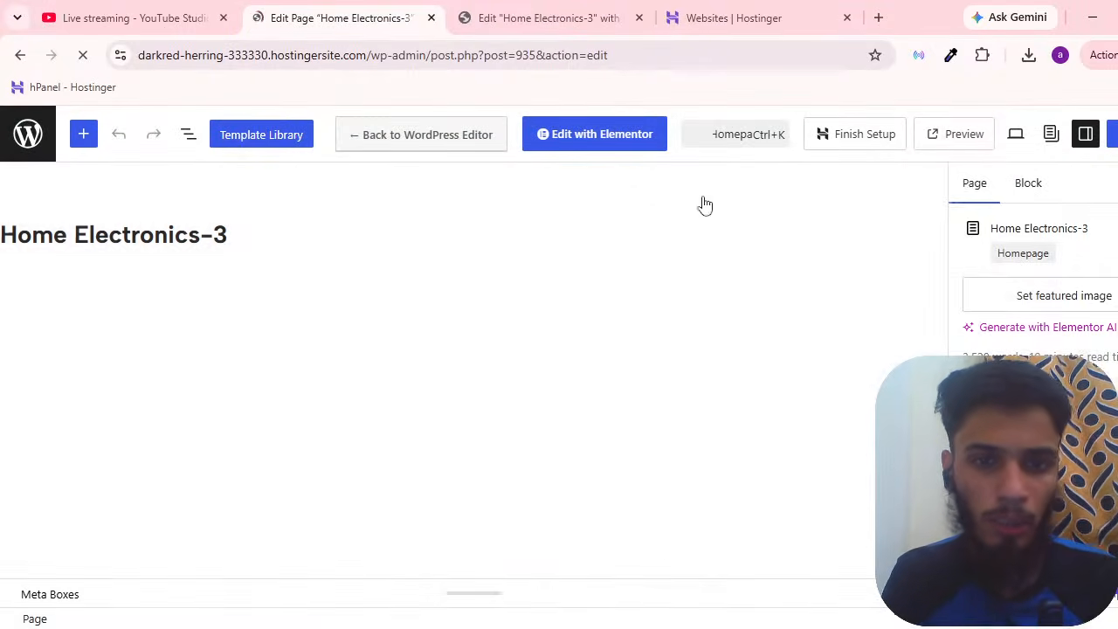
Set the Home Electronics-3 page's template to Elementor Canvas and save the page.
{"action": "scroll", "coordinate": [981, 350], "scroll_direction": "down", "scroll_amount": 5}
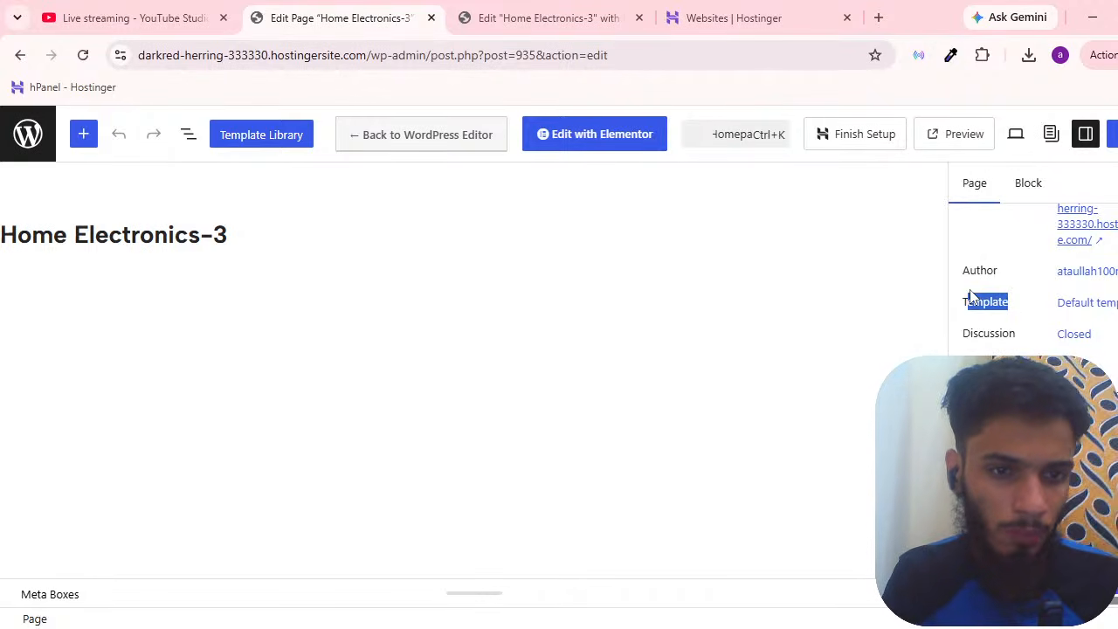
{"action": "left_click", "coordinate": [499, 15]}
{"action": "left_click", "coordinate": [402, 13]}
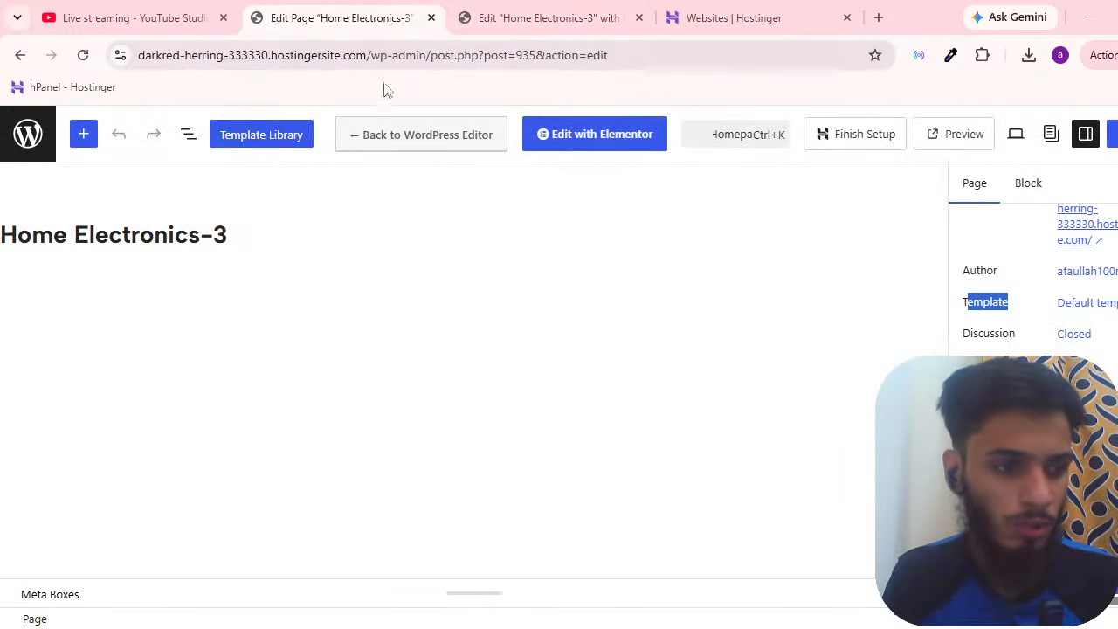
{"action": "left_click", "coordinate": [1110, 302]}
{"action": "left_click", "coordinate": [803, 399]}
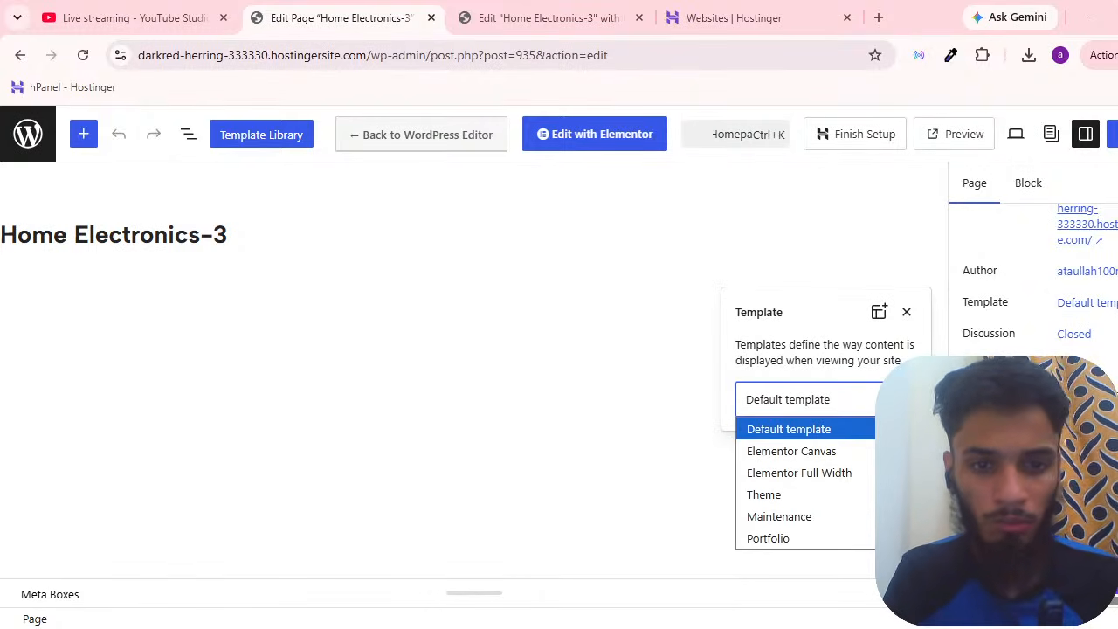
{"action": "left_click", "coordinate": [856, 452]}
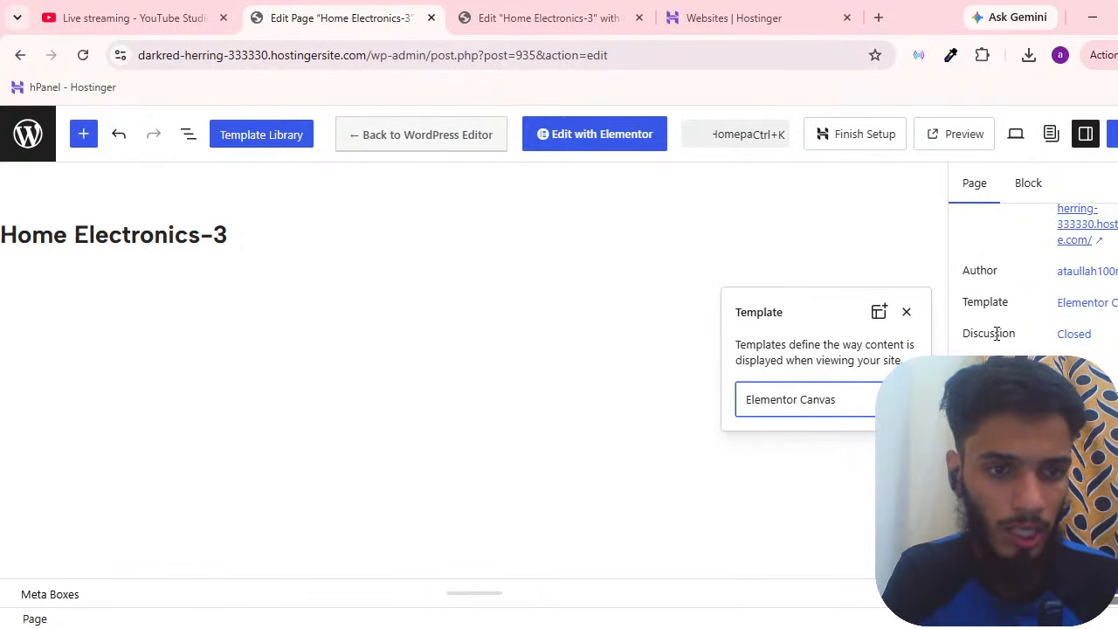
{"action": "left_click", "coordinate": [1113, 133]}
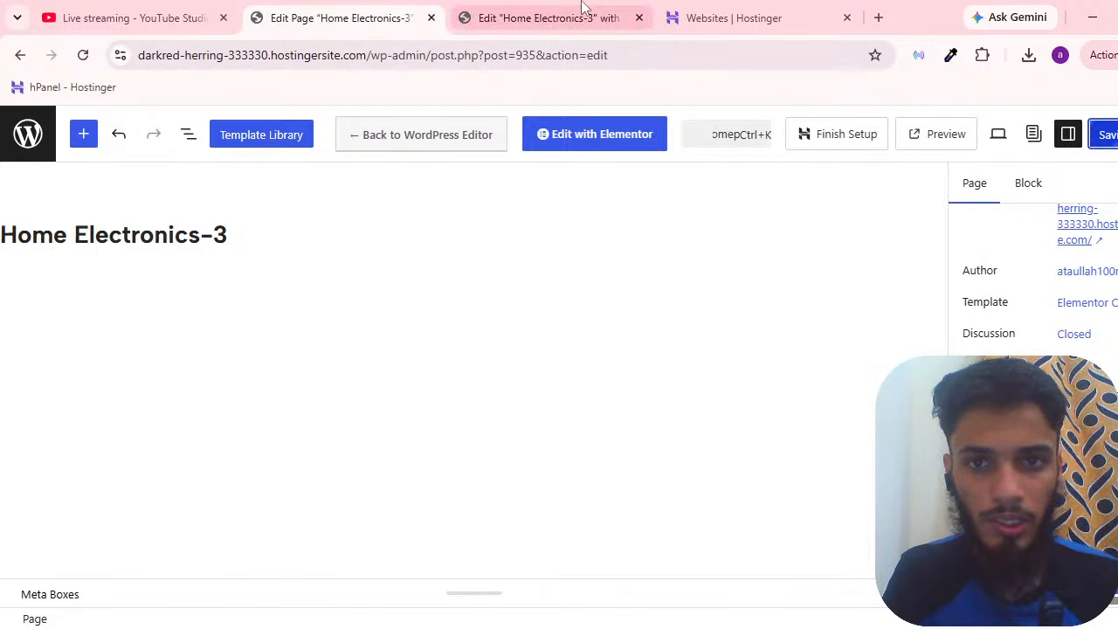
Preview the Home Electronics-3 page in a new browser tab and examine its hero area and product sections.
{"action": "left_click", "coordinate": [954, 140]}
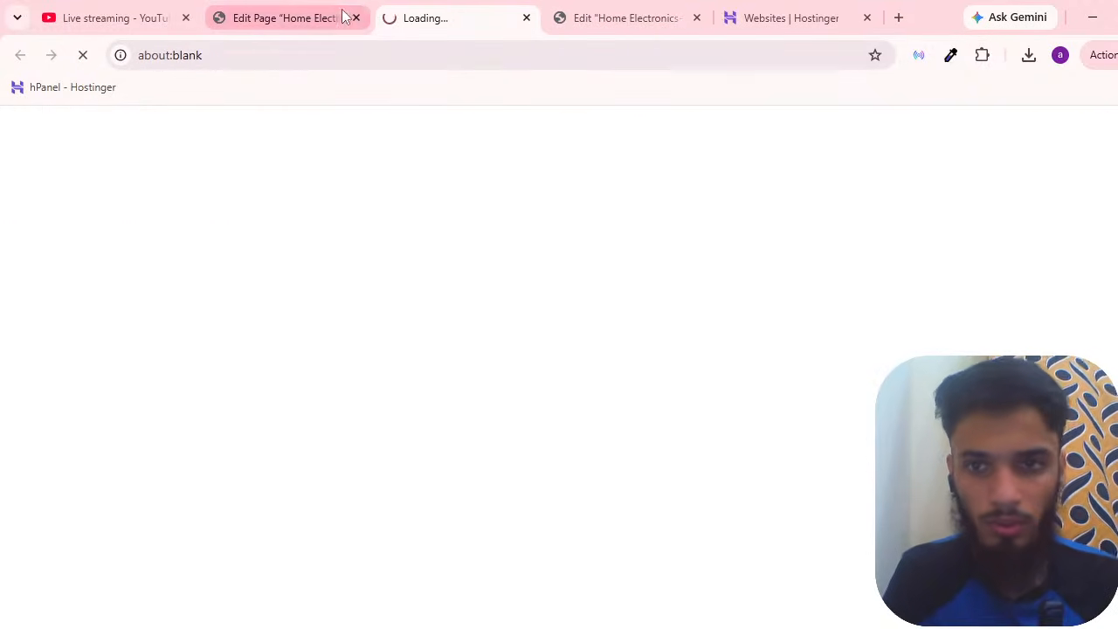
{"action": "left_click", "coordinate": [395, 9]}
{"action": "left_click", "coordinate": [271, 8]}
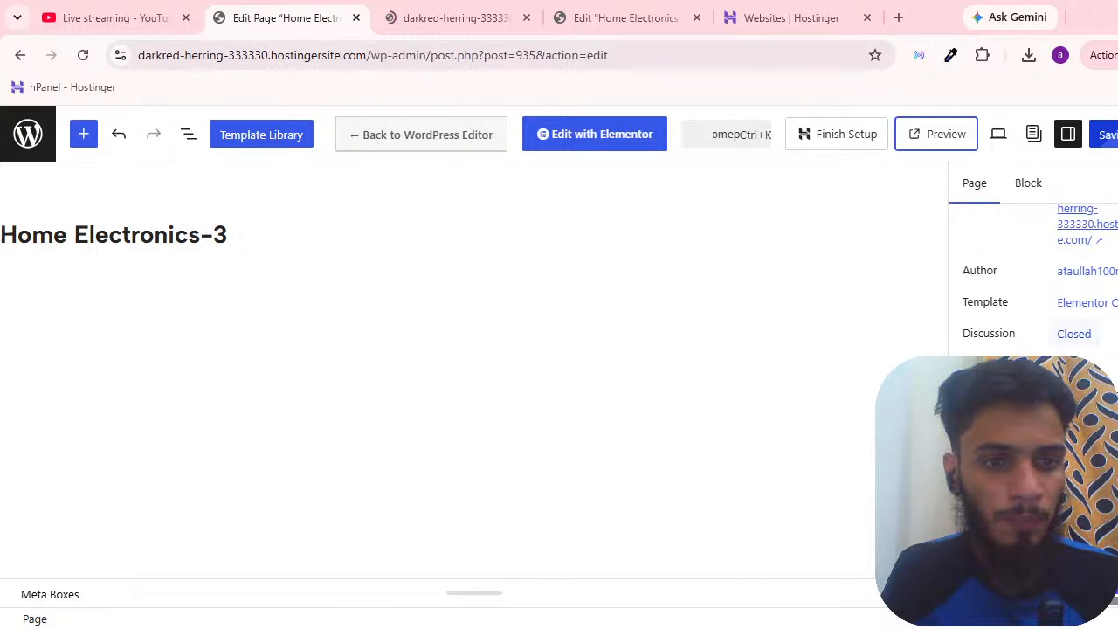
{"action": "left_click", "coordinate": [485, 8]}
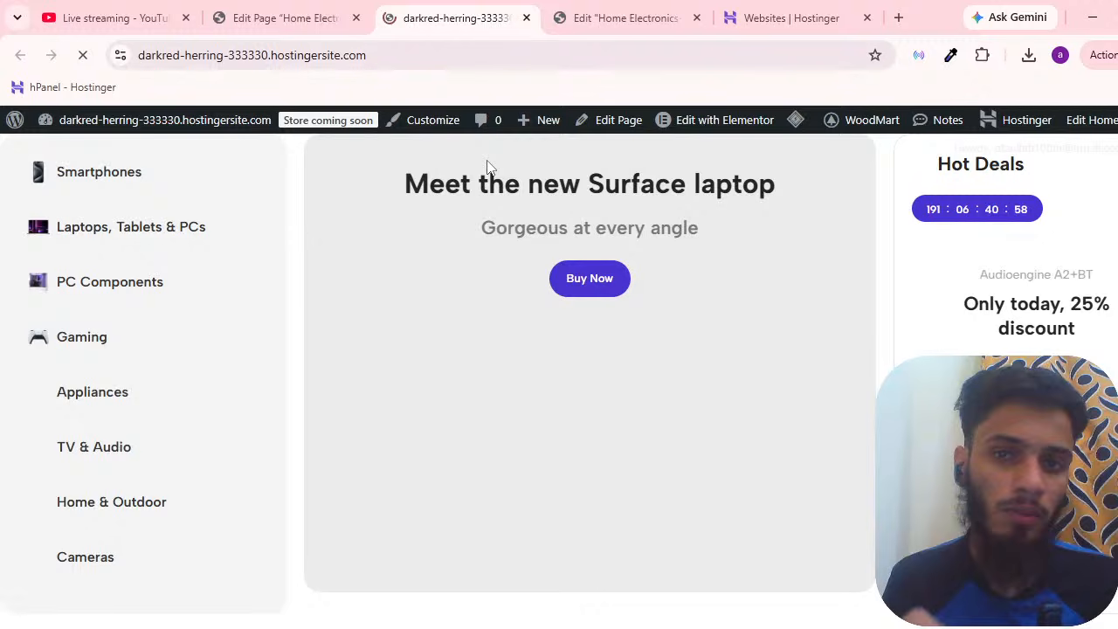
{"action": "scroll", "coordinate": [427, 267], "scroll_direction": "down", "scroll_amount": 12}
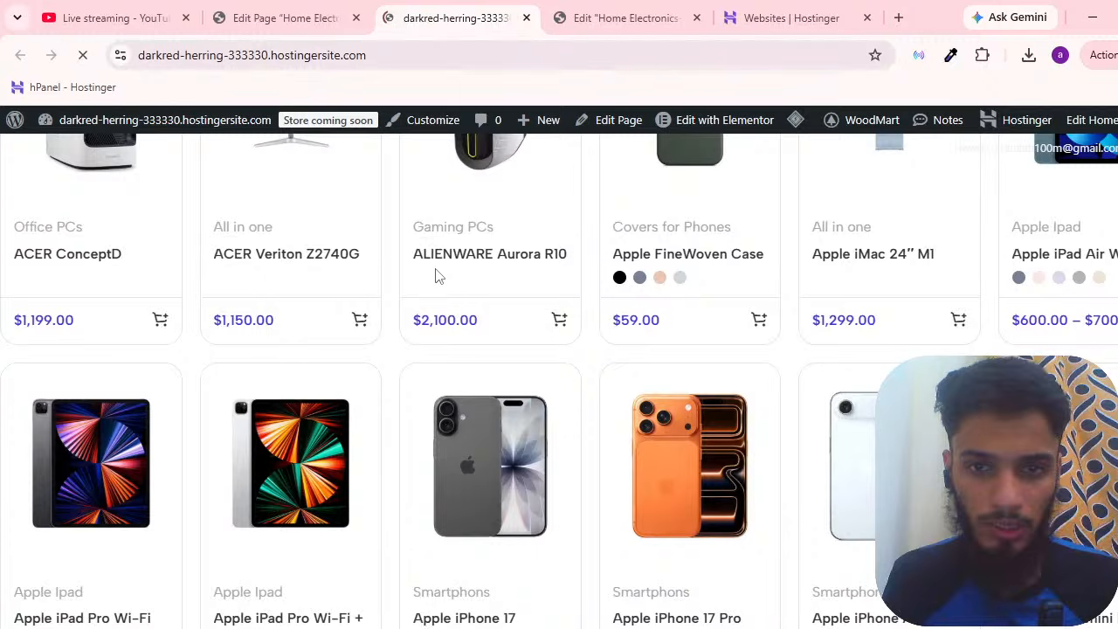
Recheck the template setting in the page editor and leave the editor for the Pages list.
{"action": "key", "text": "ctrl+shift+Tab"}
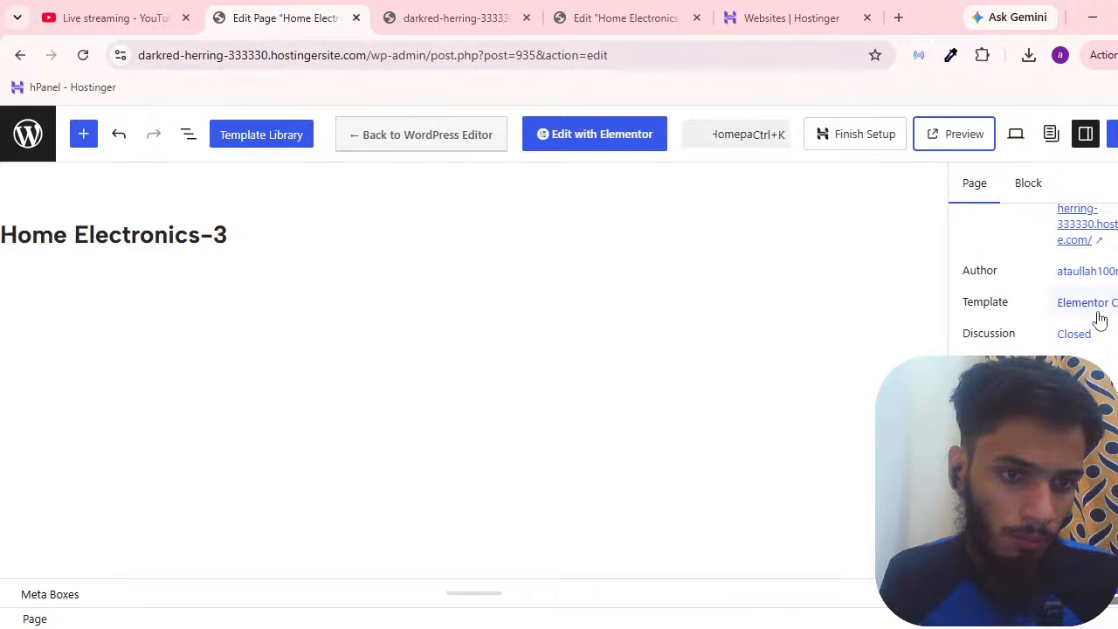
{"action": "left_click", "coordinate": [1092, 306]}
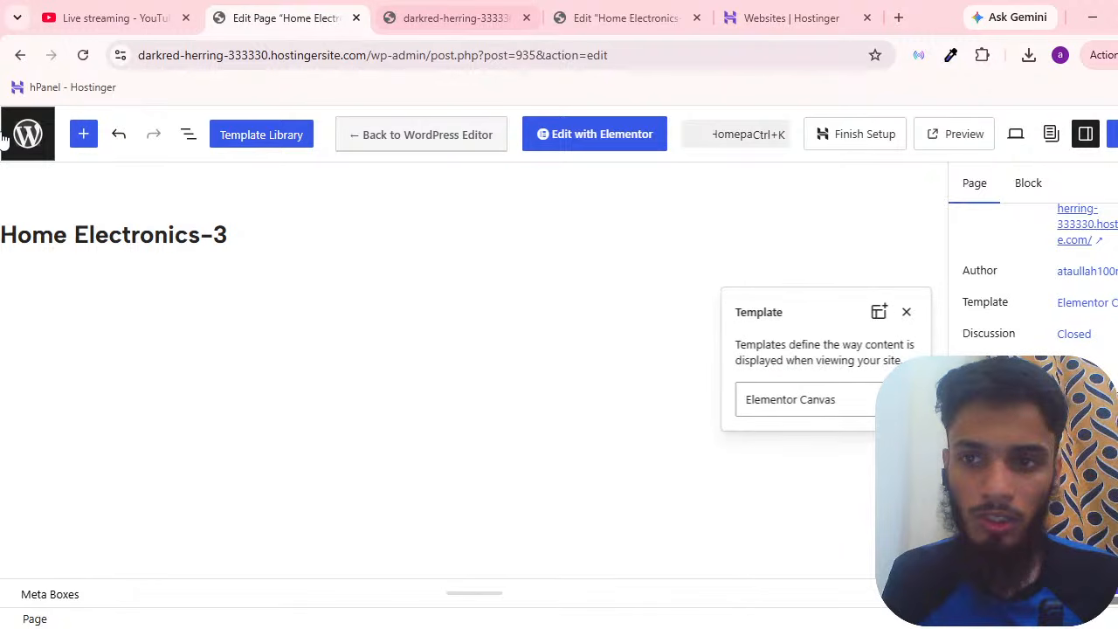
{"action": "left_click", "coordinate": [4, 135]}
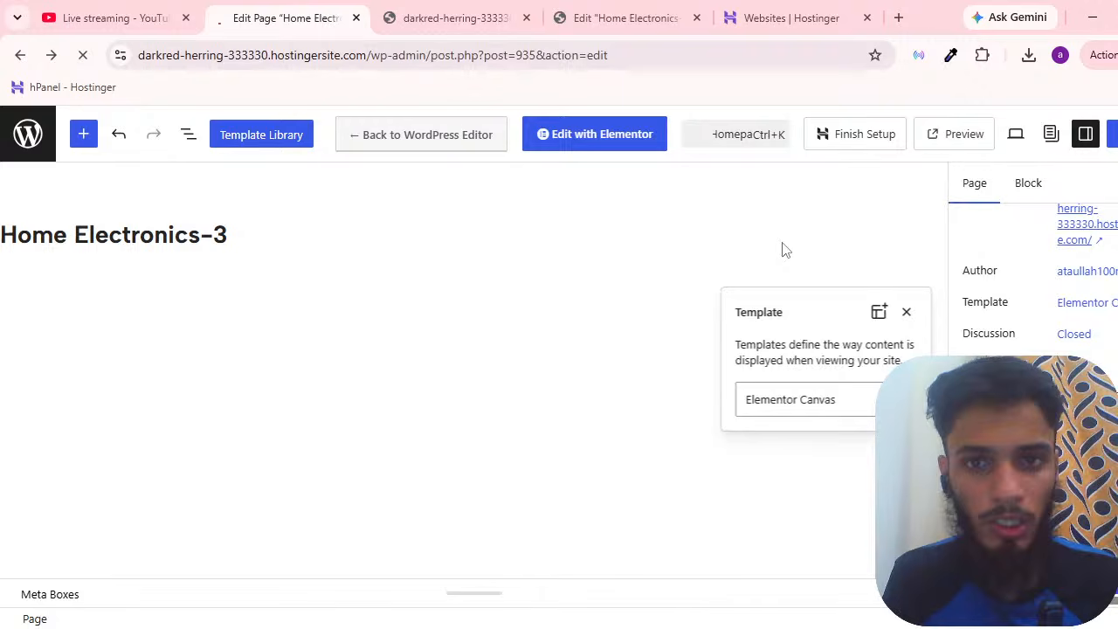
Review the storefront's lower sections and product grid, and look over the Pages list in the admin tab.
{"action": "key", "text": "ctrl+Tab"}
{"action": "scroll", "coordinate": [2, 310], "scroll_direction": "down", "scroll_amount": 5}
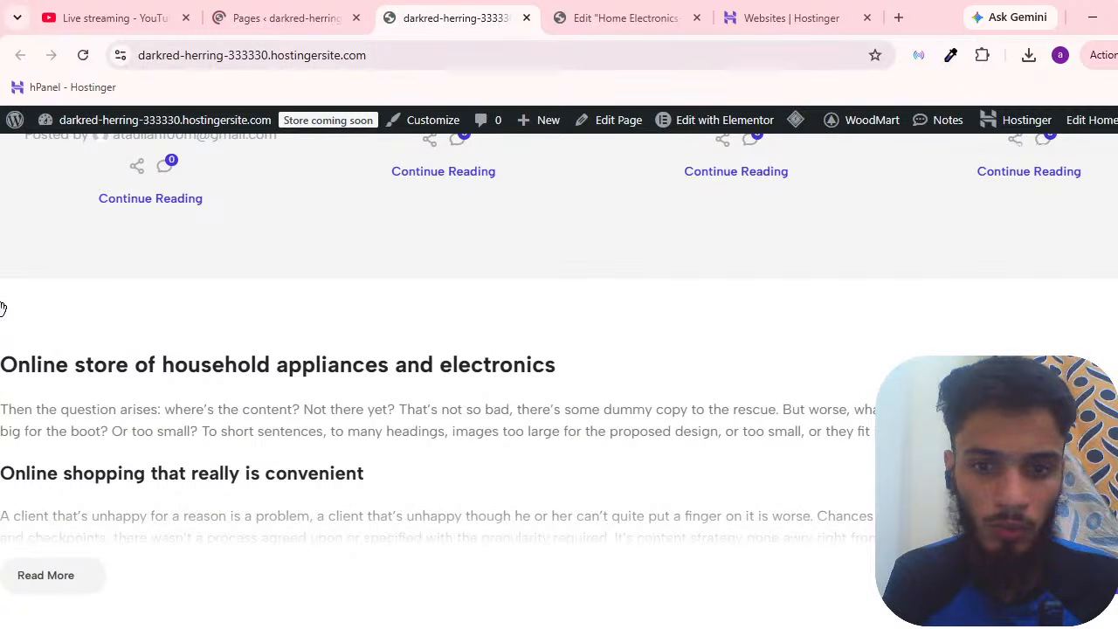
{"action": "scroll", "coordinate": [751, 589], "scroll_direction": "up", "scroll_amount": 10}
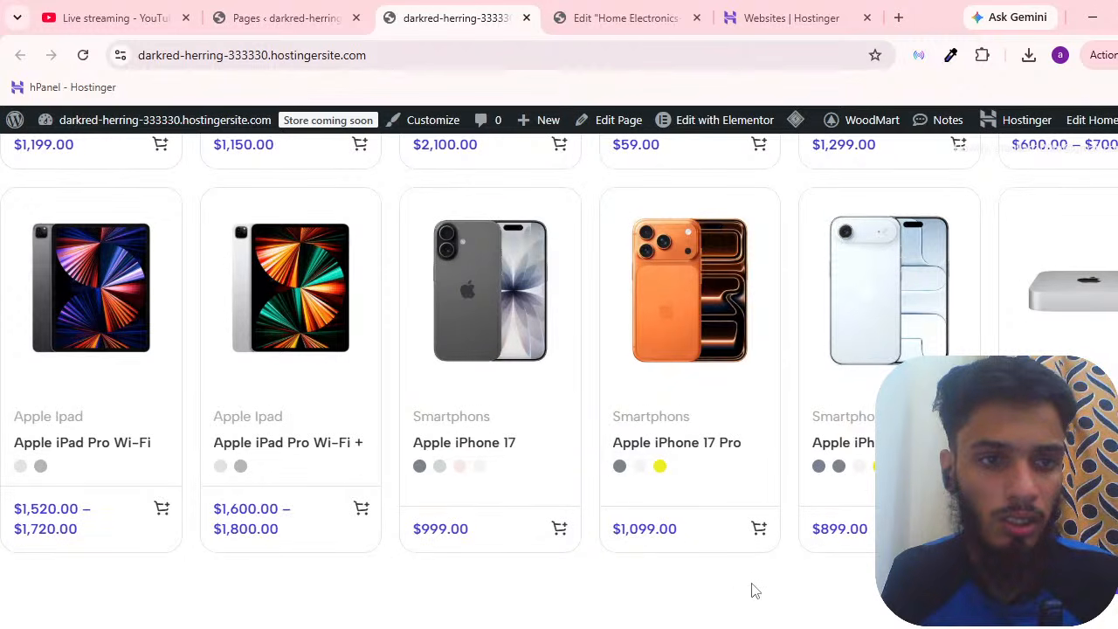
{"action": "key", "text": "ctrl+shift+Tab"}
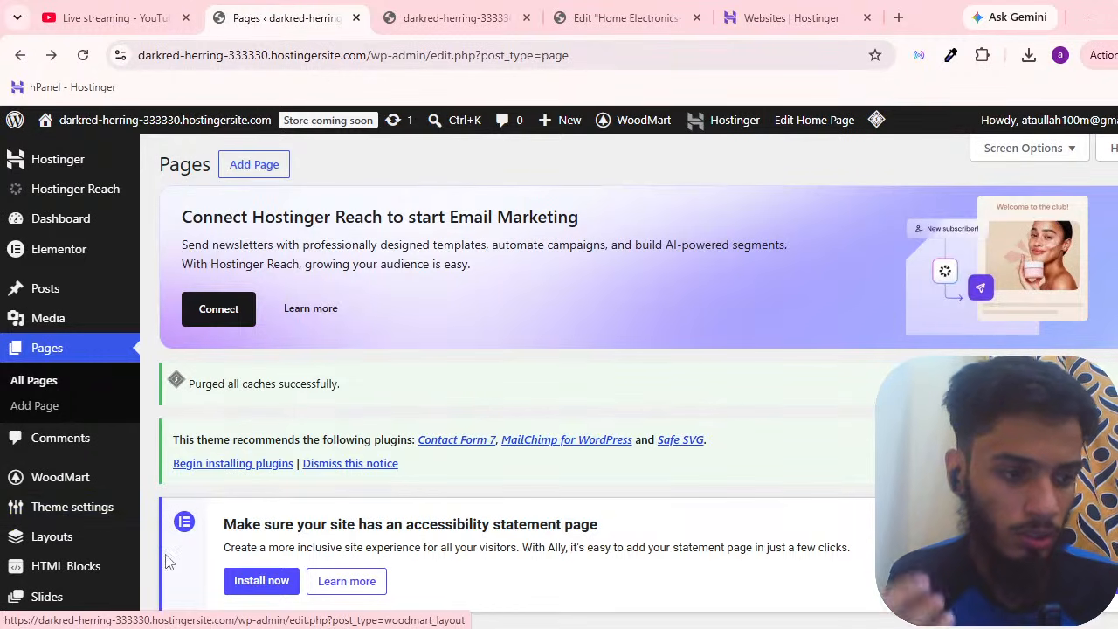
{"action": "scroll", "coordinate": [296, 378], "scroll_direction": "down", "scroll_amount": 3}
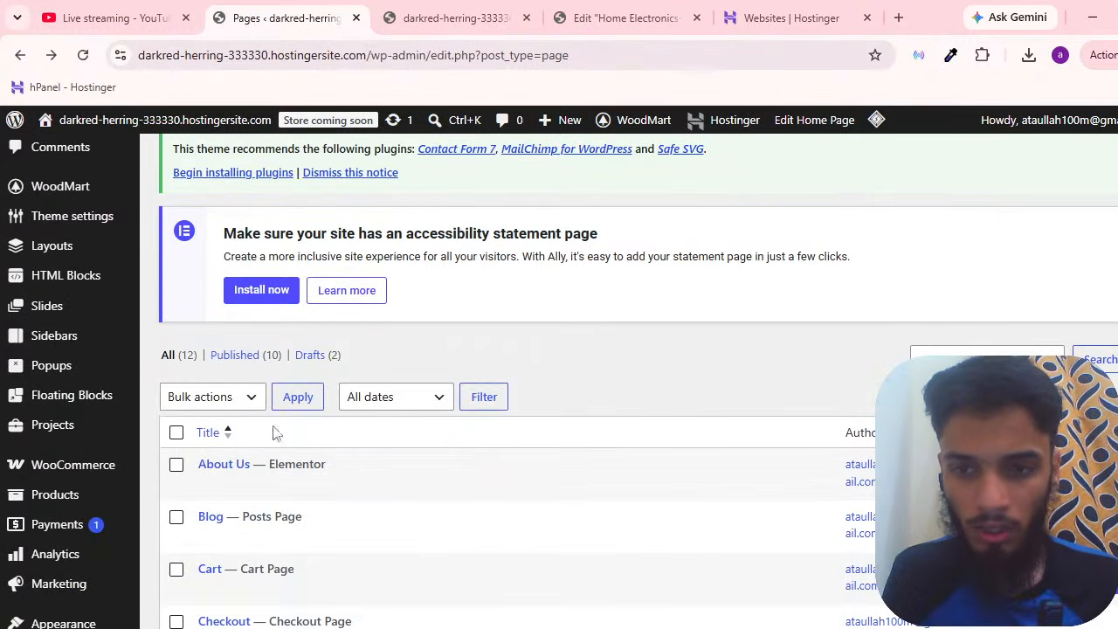
{"action": "scroll", "coordinate": [224, 395], "scroll_direction": "up", "scroll_amount": 3}
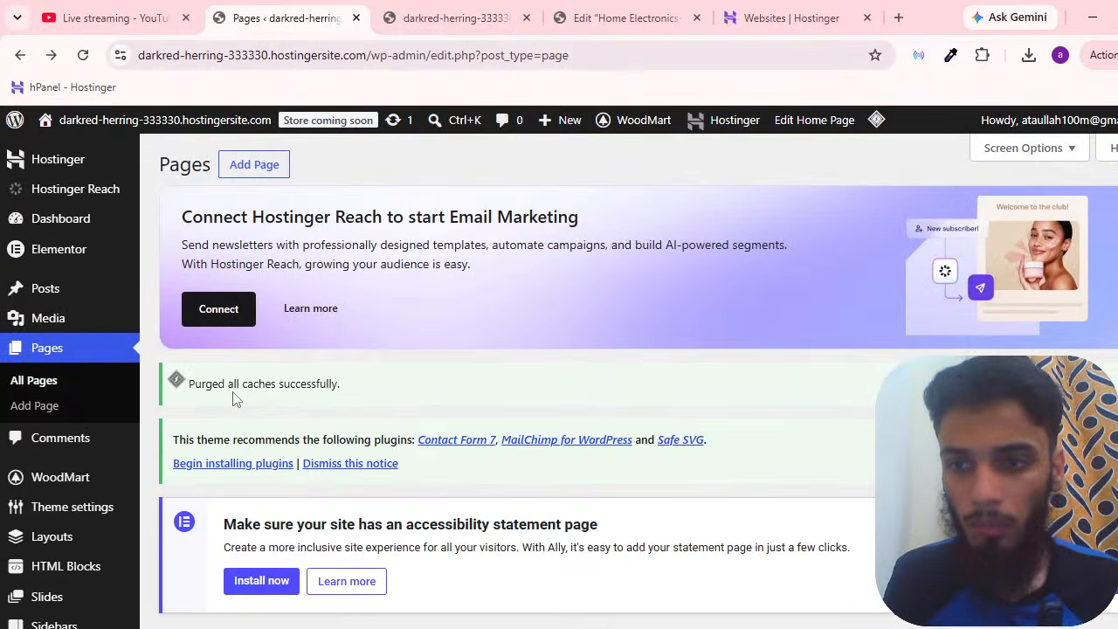
Open the WoodMart theme dashboard and look it over, viewing the storefront tab while it loads.
{"action": "mouse_move", "coordinate": [112, 495]}
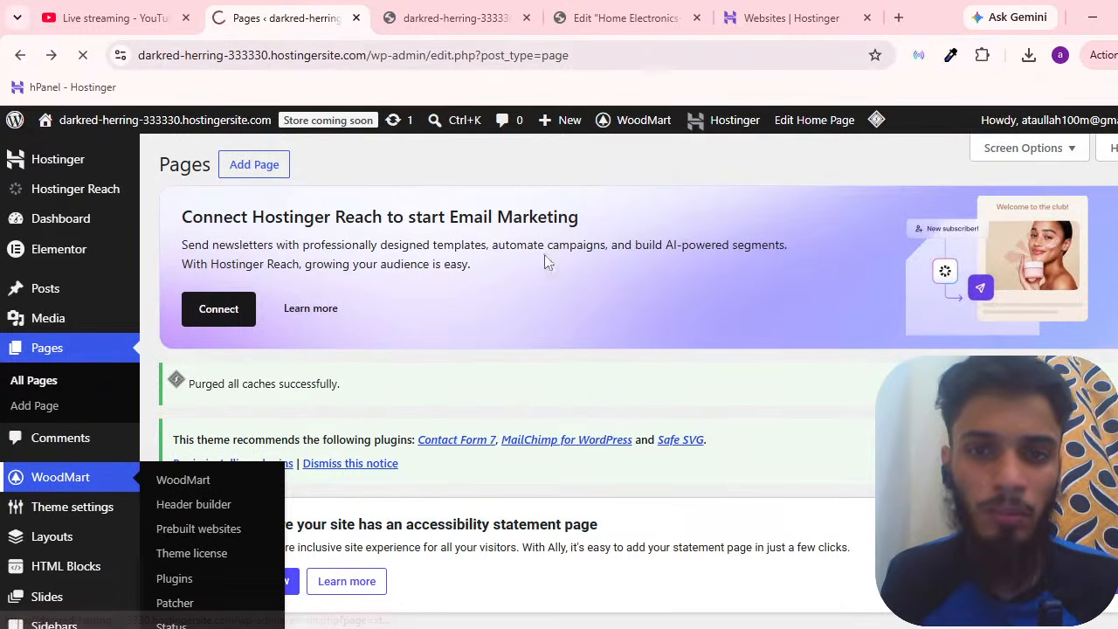
{"action": "left_click", "coordinate": [455, 18]}
{"action": "scroll", "coordinate": [532, 108], "scroll_direction": "down", "scroll_amount": 3}
{"action": "left_click", "coordinate": [290, 8]}
{"action": "left_click", "coordinate": [394, 9]}
{"action": "scroll", "coordinate": [265, 221], "scroll_direction": "down", "scroll_amount": 6}
{"action": "scroll", "coordinate": [299, 184], "scroll_direction": "up", "scroll_amount": 9}
{"action": "left_click", "coordinate": [288, 18]}
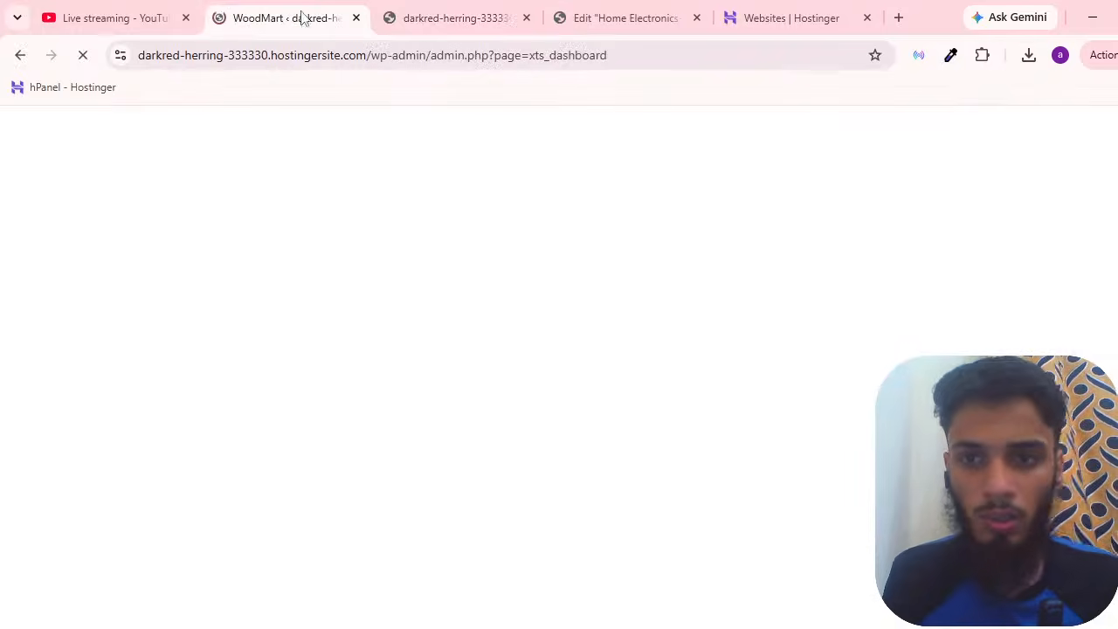
{"action": "scroll", "coordinate": [103, 426], "scroll_direction": "down", "scroll_amount": 3}
{"action": "scroll", "coordinate": [103, 427], "scroll_direction": "up", "scroll_amount": 3}
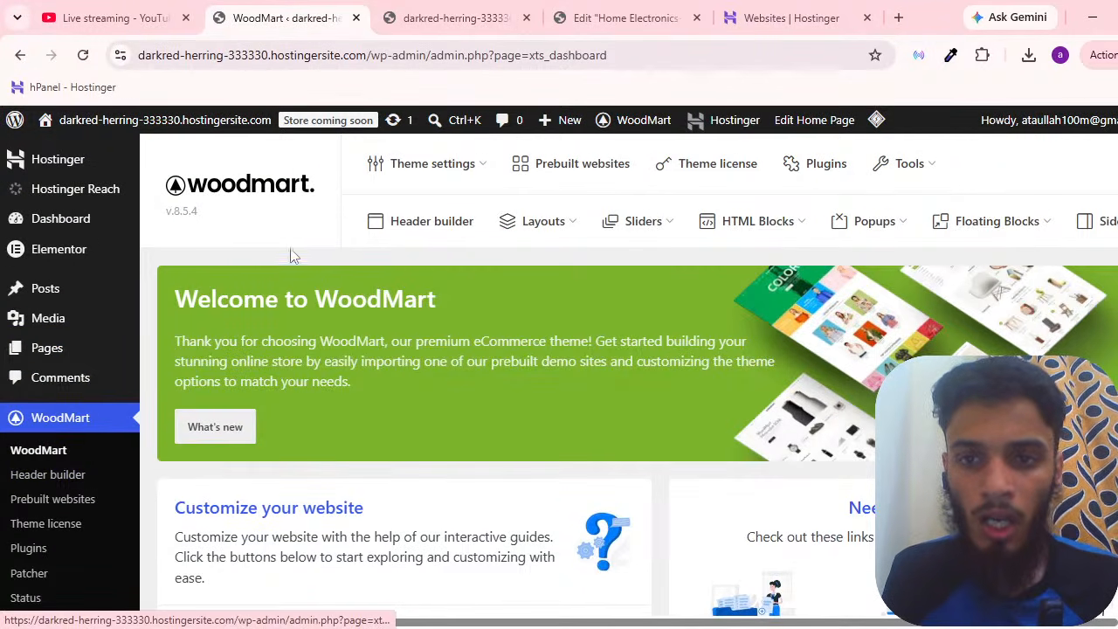
Examine the storefront homepage's product sections in the preview tab.
{"action": "left_click", "coordinate": [454, 18]}
{"action": "scroll", "coordinate": [486, 314], "scroll_direction": "up", "scroll_amount": 3}
{"action": "scroll", "coordinate": [181, 422], "scroll_direction": "down", "scroll_amount": 10}
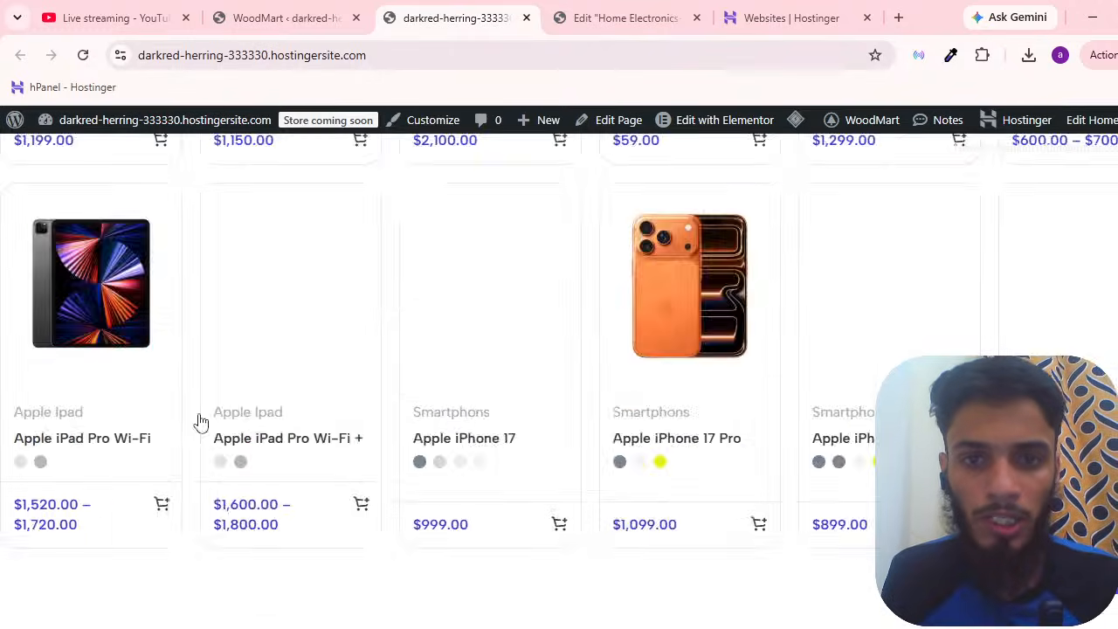
{"action": "scroll", "coordinate": [181, 422], "scroll_direction": "down", "scroll_amount": 10}
{"action": "scroll", "coordinate": [534, 461], "scroll_direction": "up", "scroll_amount": 10}
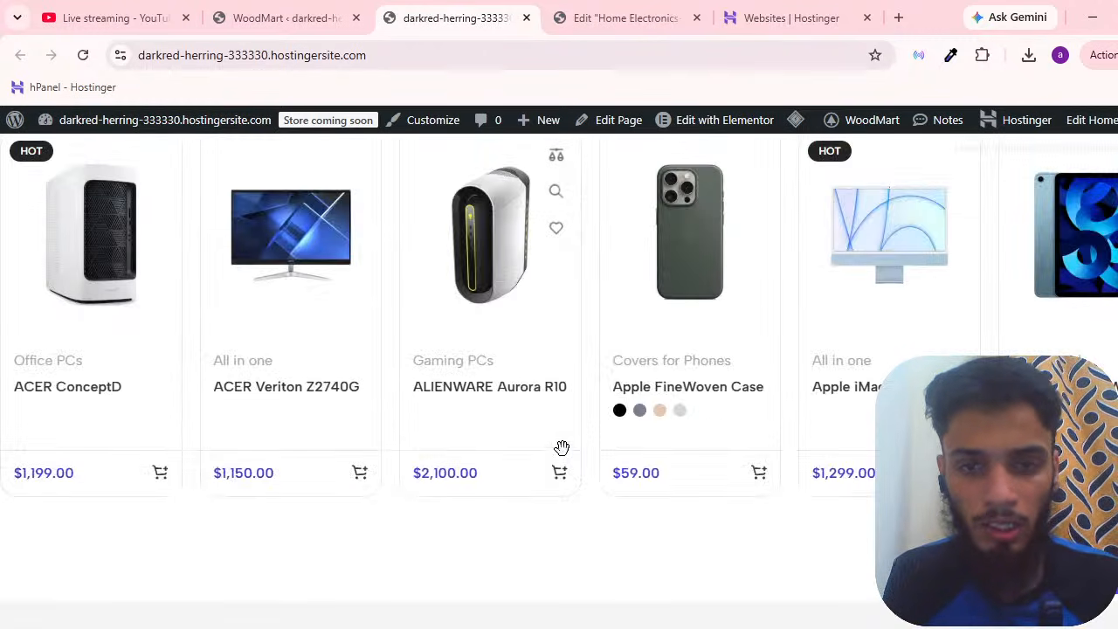
Open WoodMart's Header builder with its list of header layouts.
{"action": "left_click", "coordinate": [288, 17]}
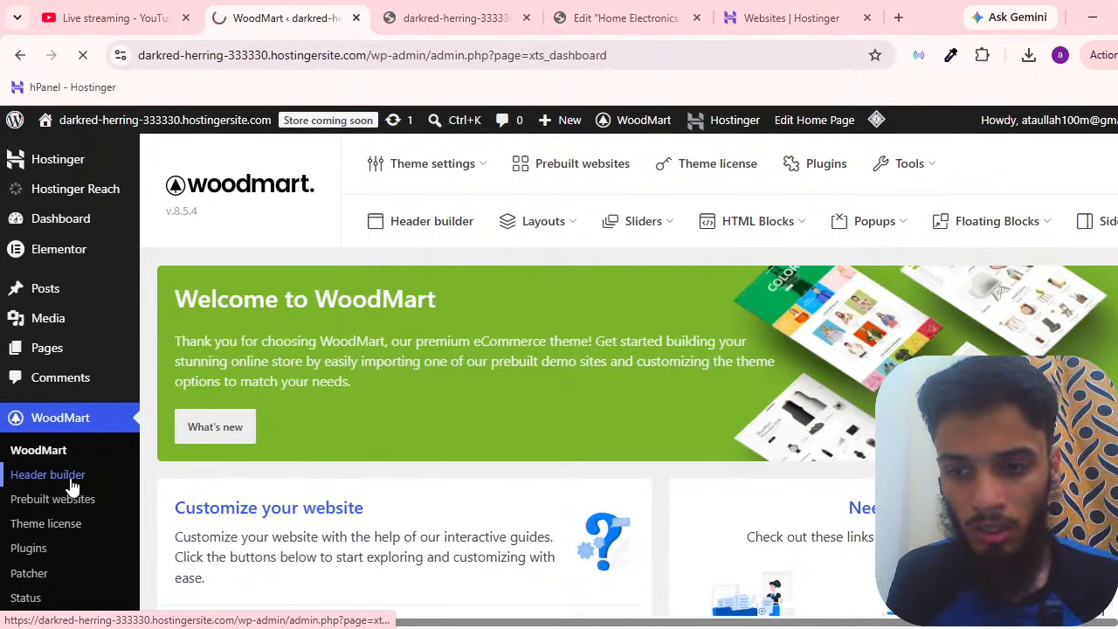
{"action": "left_click", "coordinate": [490, 16]}
{"action": "left_click", "coordinate": [339, 19]}
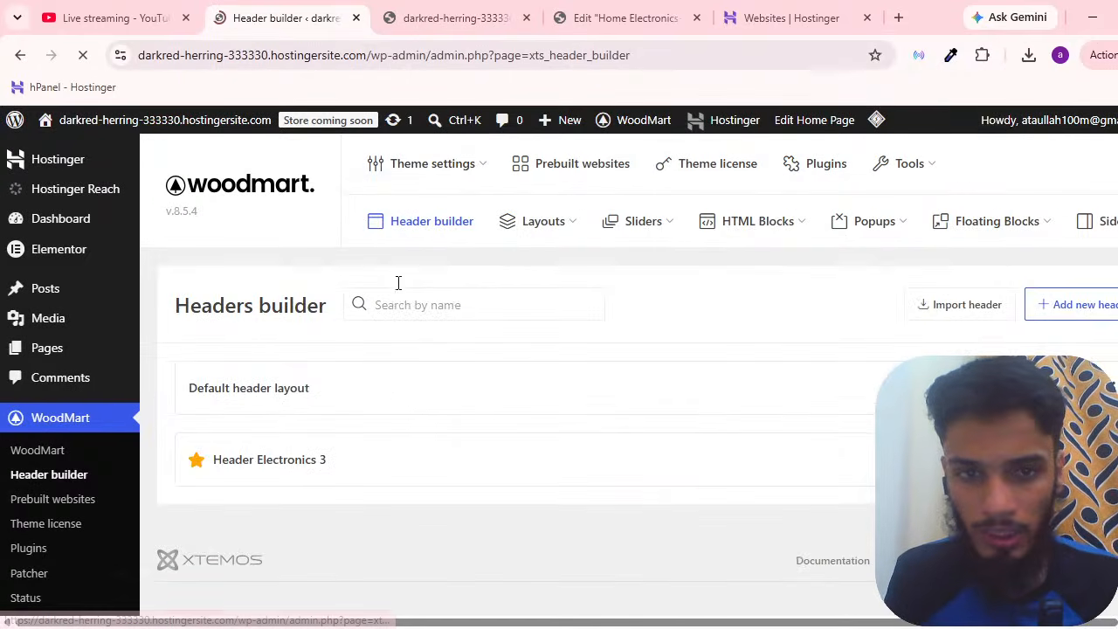
Open the WoodMart Theme settings and look through the general layout options and setting categories.
{"action": "left_click", "coordinate": [461, 173]}
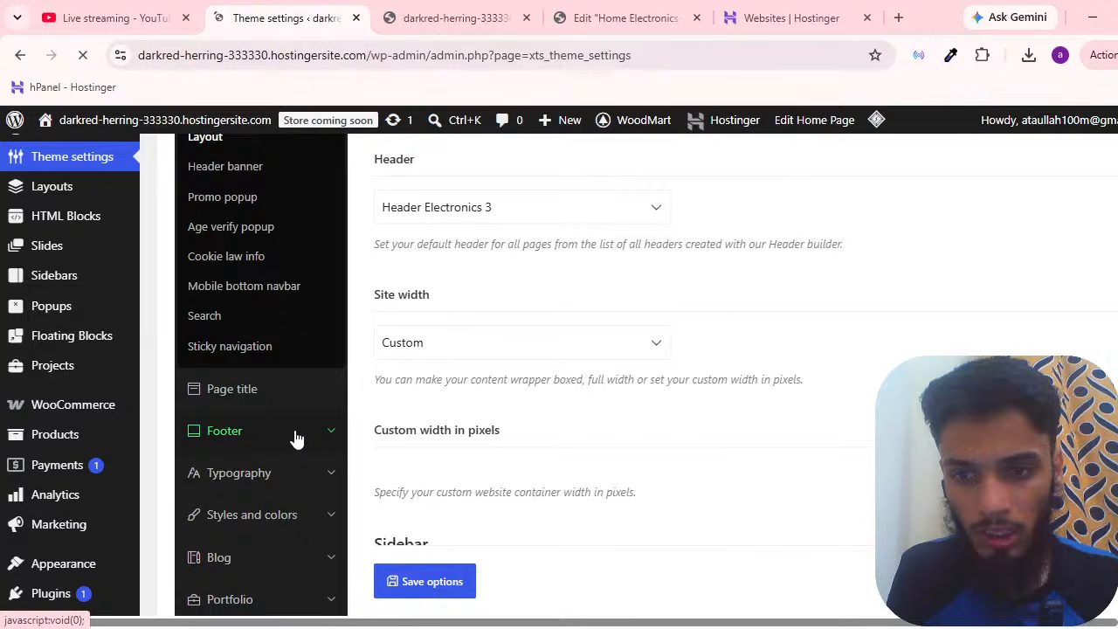
{"action": "scroll", "coordinate": [297, 438], "scroll_direction": "down", "scroll_amount": 3}
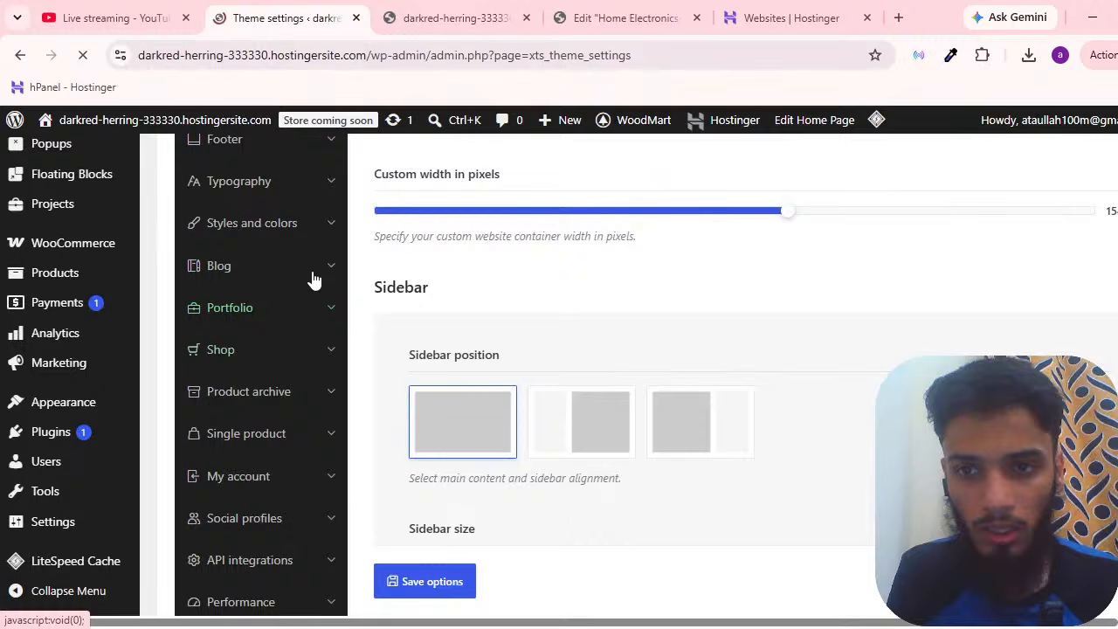
{"action": "scroll", "coordinate": [297, 293], "scroll_direction": "up", "scroll_amount": 3}
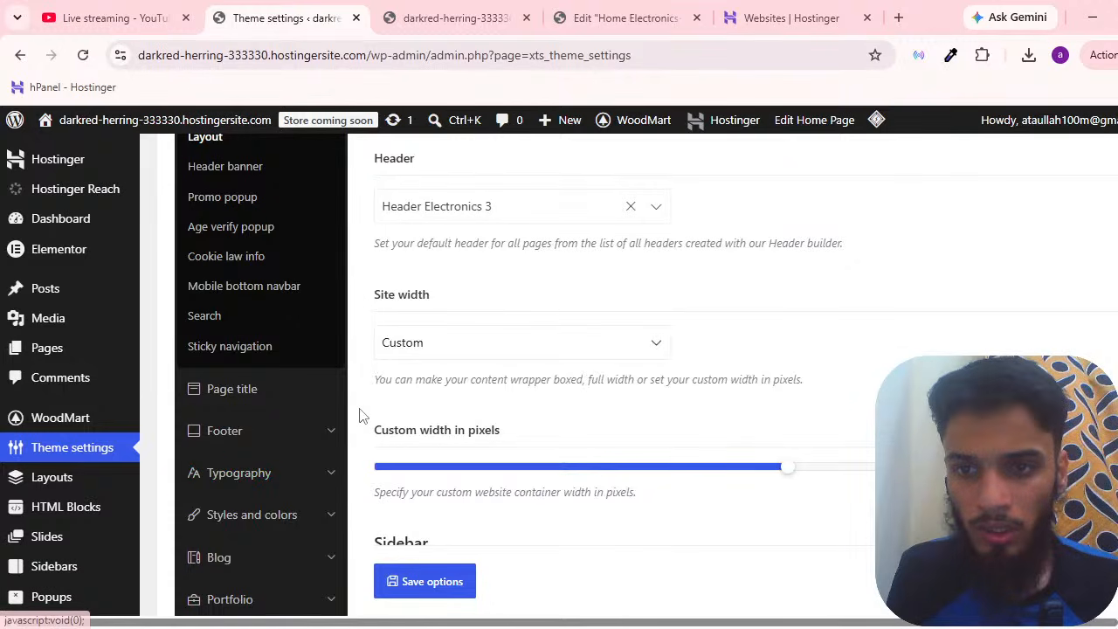
Open the basic Typography settings and compare them with the text on the storefront homepage.
{"action": "left_click", "coordinate": [266, 472]}
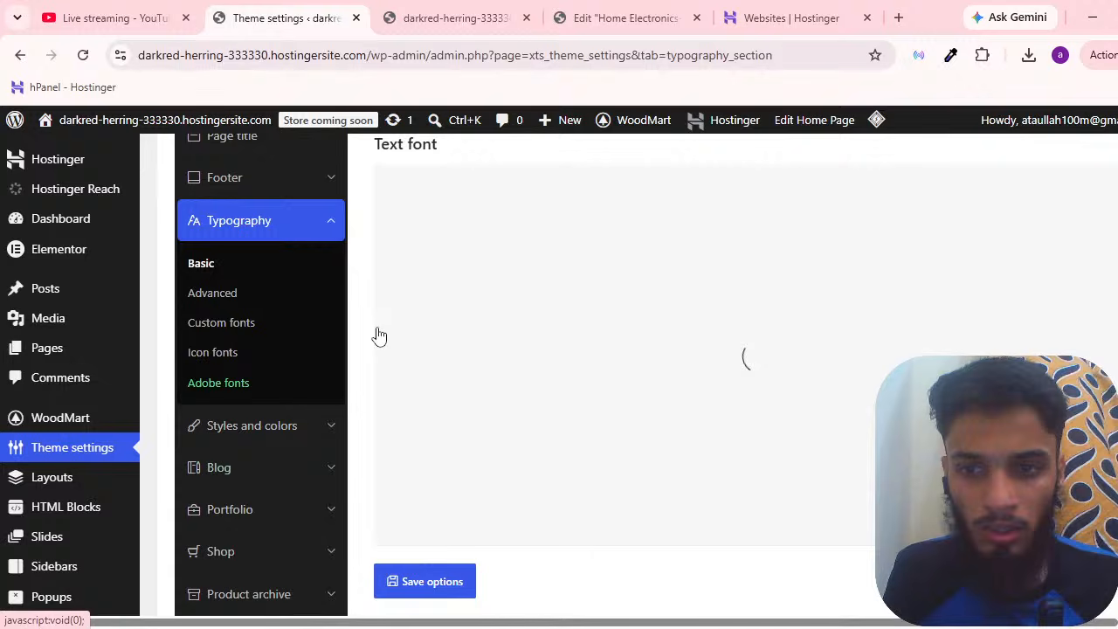
{"action": "key", "text": "ctrl+Tab"}
{"action": "scroll", "coordinate": [725, 365], "scroll_direction": "down", "scroll_amount": 1}
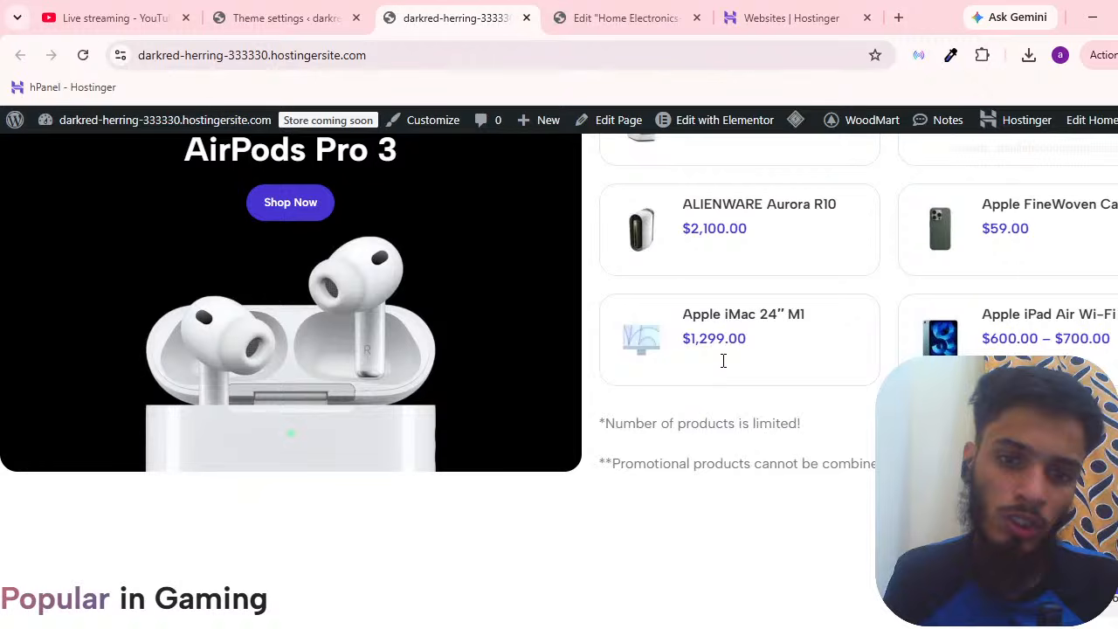
{"action": "scroll", "coordinate": [723, 361], "scroll_direction": "down", "scroll_amount": 2}
{"action": "key", "text": "ctrl+shift+Tab"}
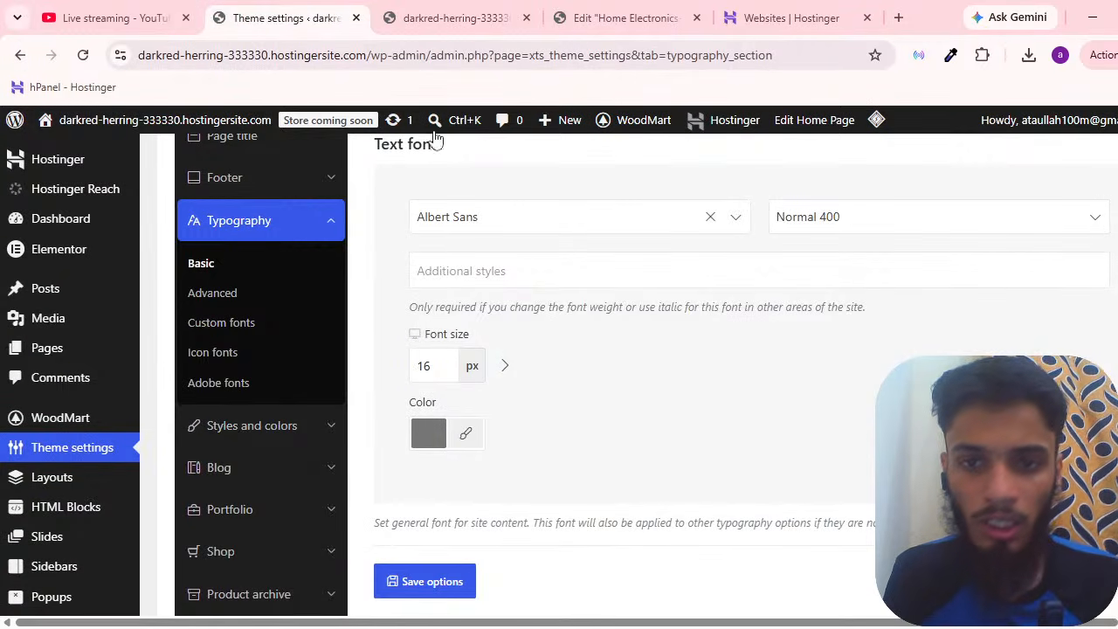
Examine the storefront homepage's hero slider, category list and product sections in the preview tab.
{"action": "key", "text": "ctrl+Tab"}
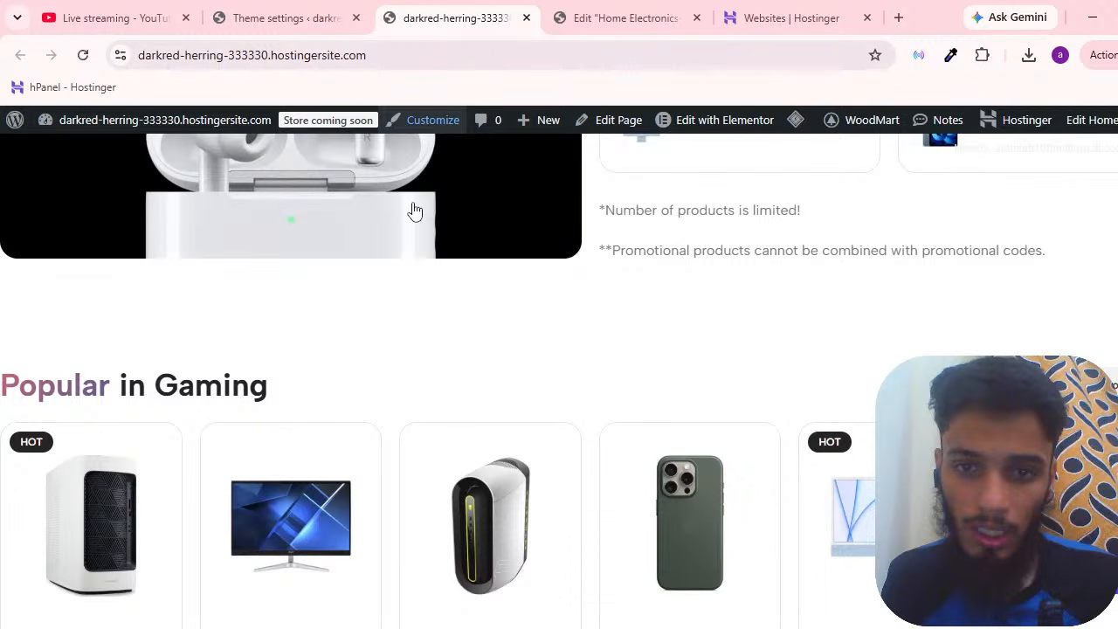
{"action": "scroll", "coordinate": [564, 312], "scroll_direction": "down", "scroll_amount": 9}
{"action": "scroll", "coordinate": [679, 487], "scroll_direction": "up", "scroll_amount": 15}
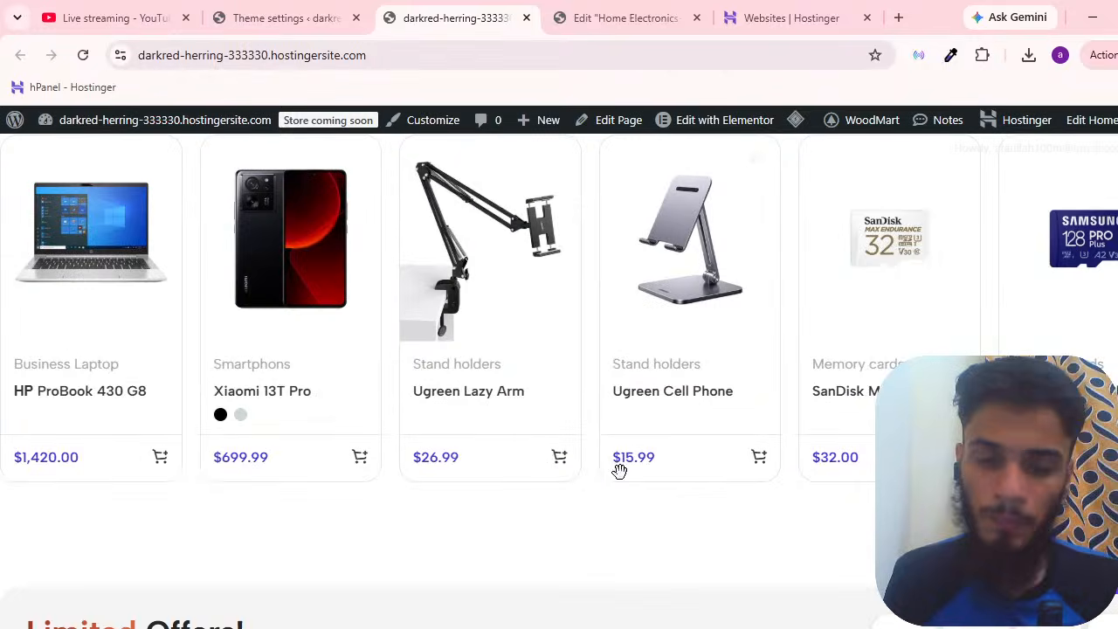
{"action": "scroll", "coordinate": [618, 476], "scroll_direction": "up", "scroll_amount": 15}
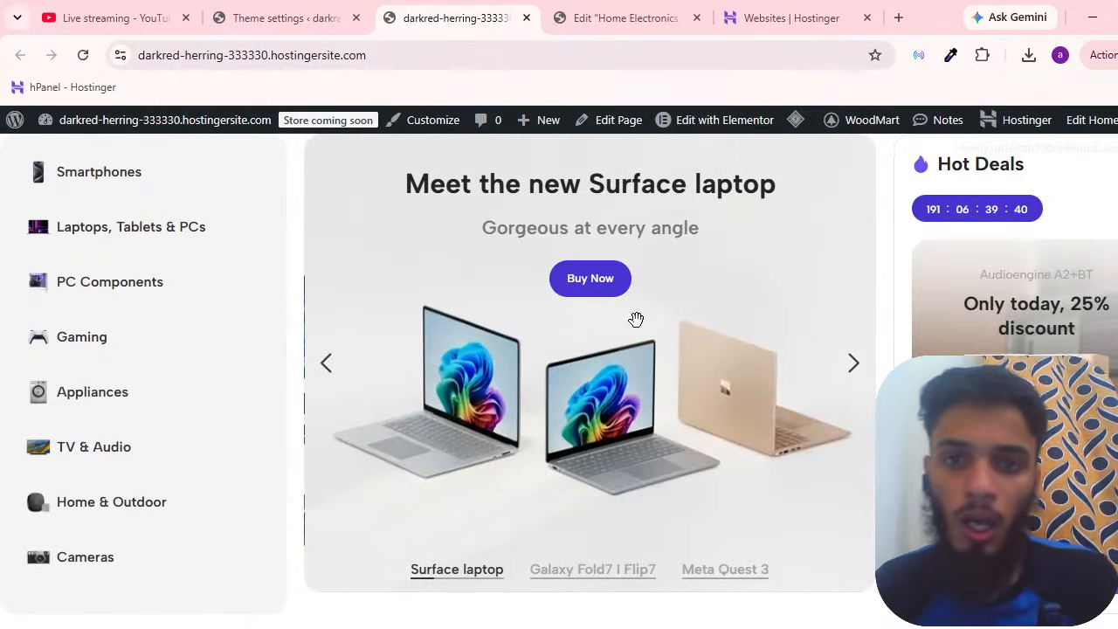
{"action": "left_click", "coordinate": [332, 17]}
{"action": "left_click", "coordinate": [441, 10]}
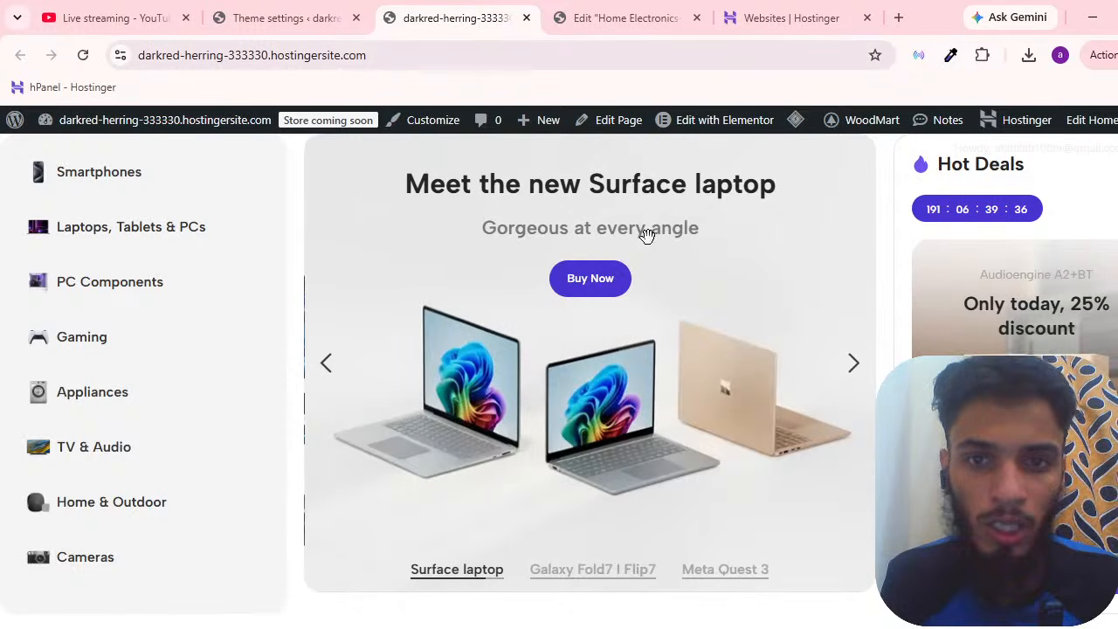
{"action": "scroll", "coordinate": [684, 299], "scroll_direction": "down", "scroll_amount": 3}
{"action": "scroll", "coordinate": [599, 312], "scroll_direction": "up", "scroll_amount": 3}
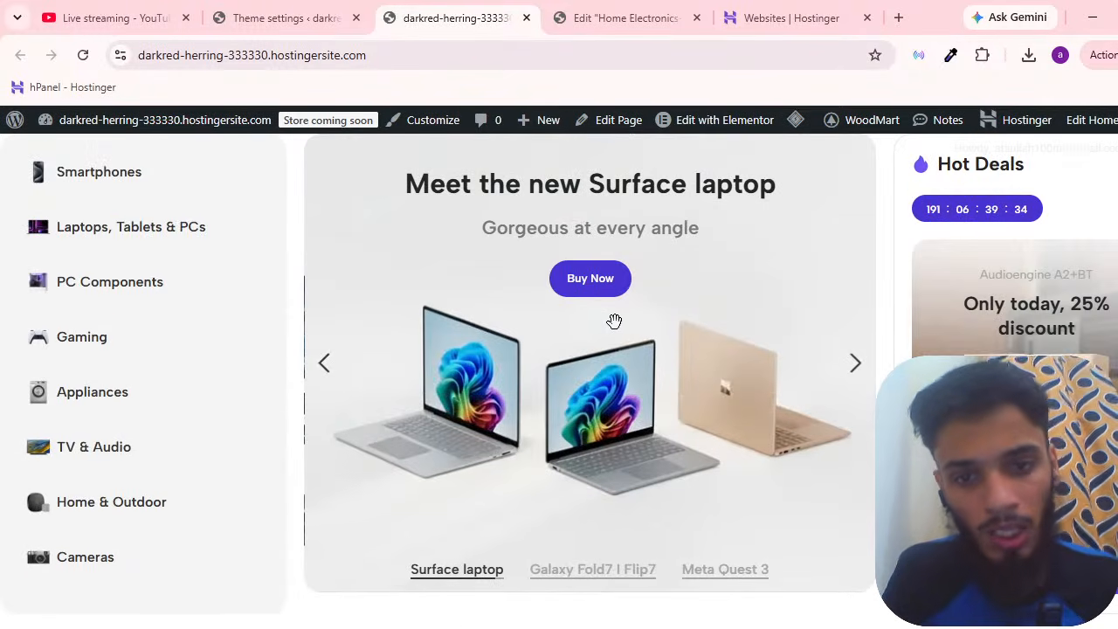
{"action": "scroll", "coordinate": [515, 326], "scroll_direction": "down", "scroll_amount": 6}
{"action": "mouse_move", "coordinate": [690, 123]}
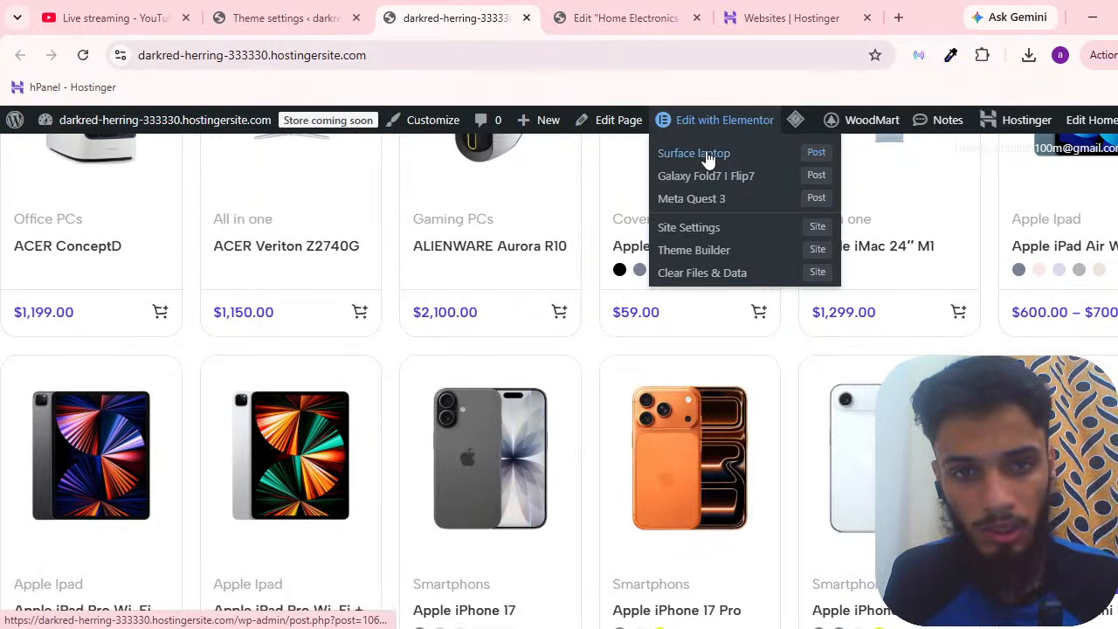
{"action": "scroll", "coordinate": [524, 277], "scroll_direction": "up", "scroll_amount": 3}
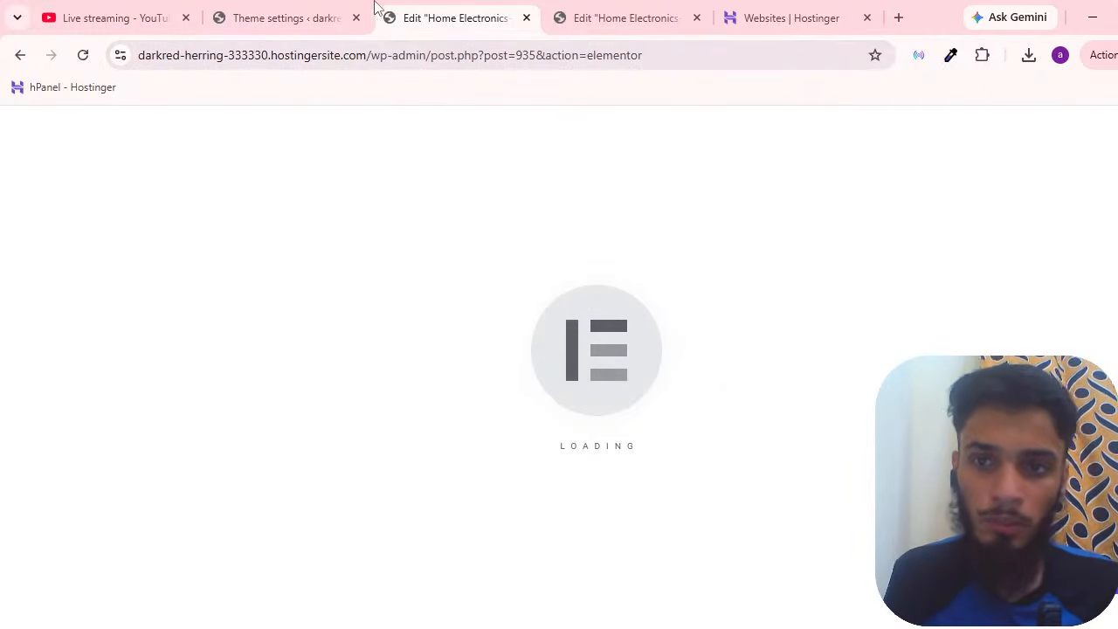
{"action": "left_click", "coordinate": [340, 21]}
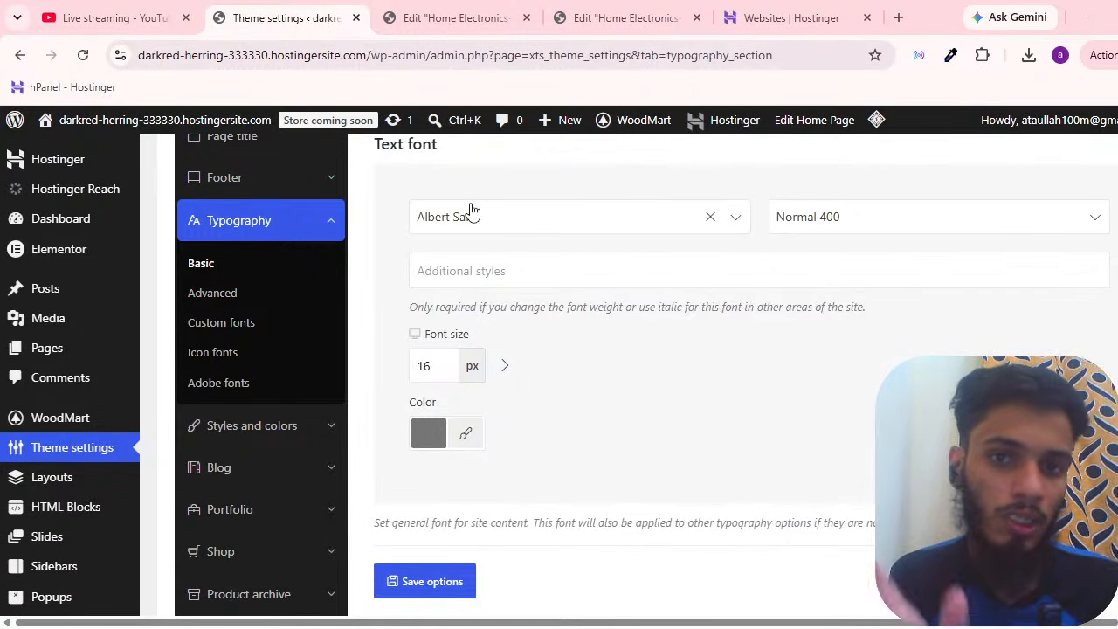
{"action": "left_click", "coordinate": [510, 10]}
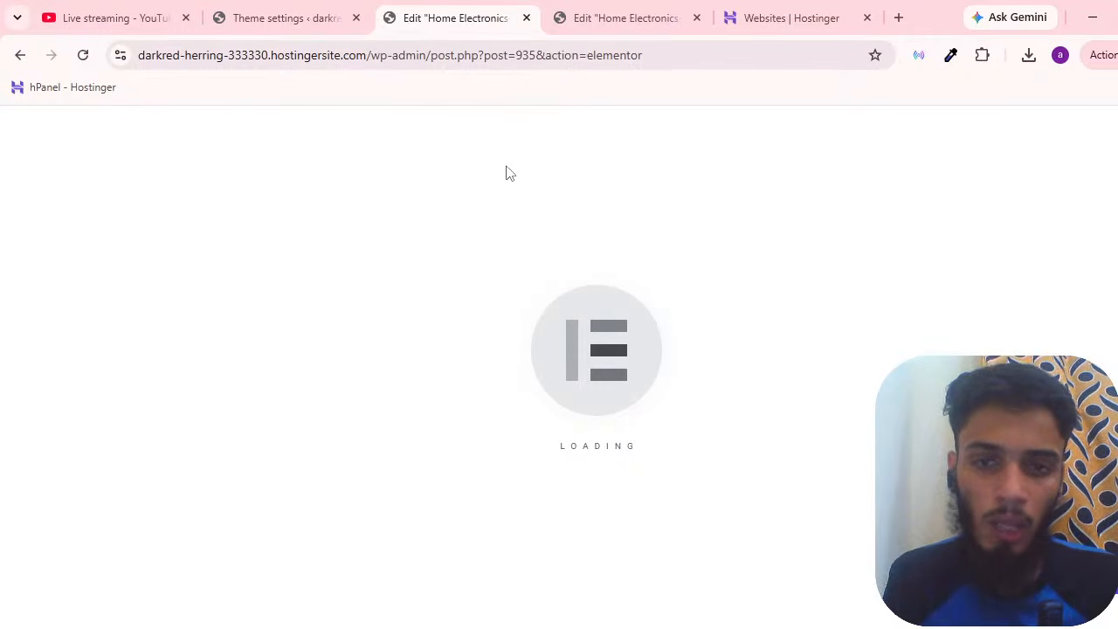
{"action": "left_click", "coordinate": [293, 17]}
{"action": "left_click", "coordinate": [395, 12]}
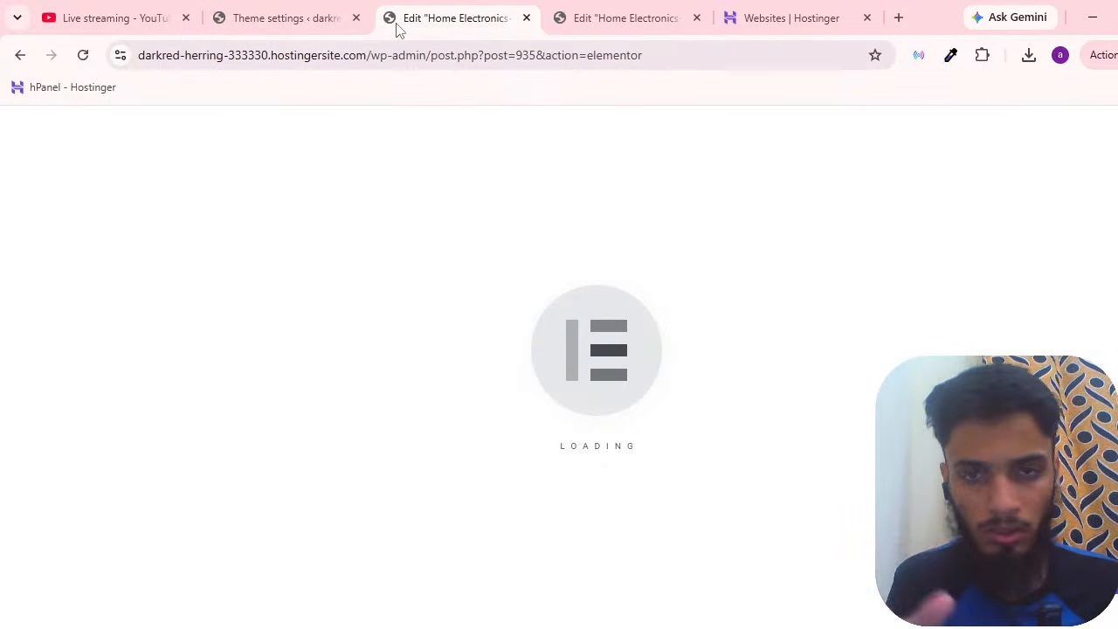
{"action": "left_click", "coordinate": [603, 16]}
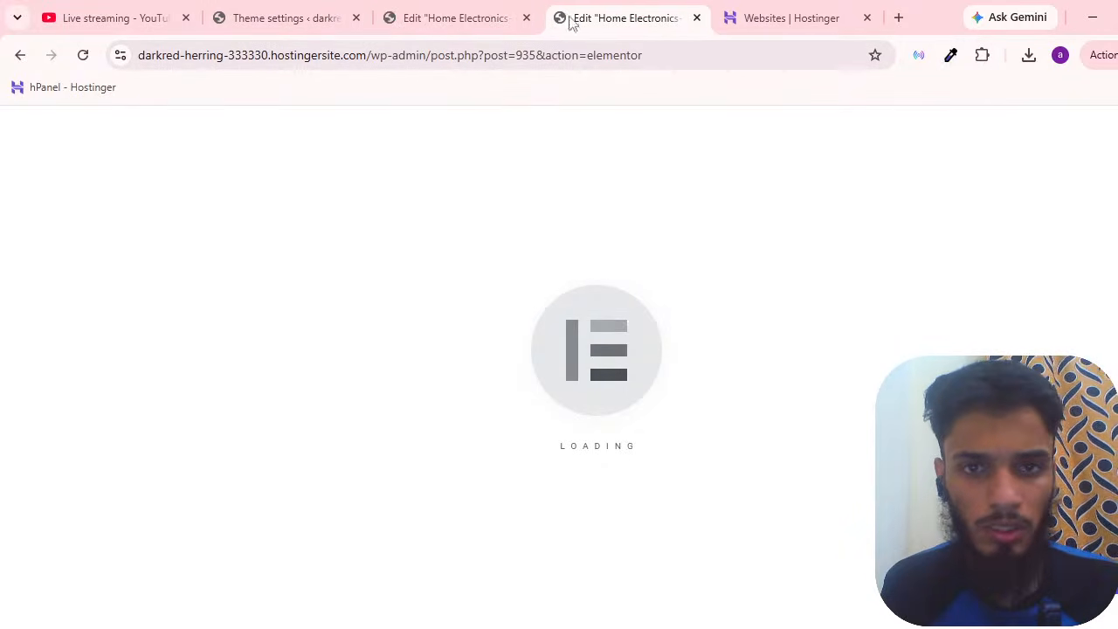
{"action": "left_click", "coordinate": [478, 17]}
{"action": "left_click", "coordinate": [17, 60]}
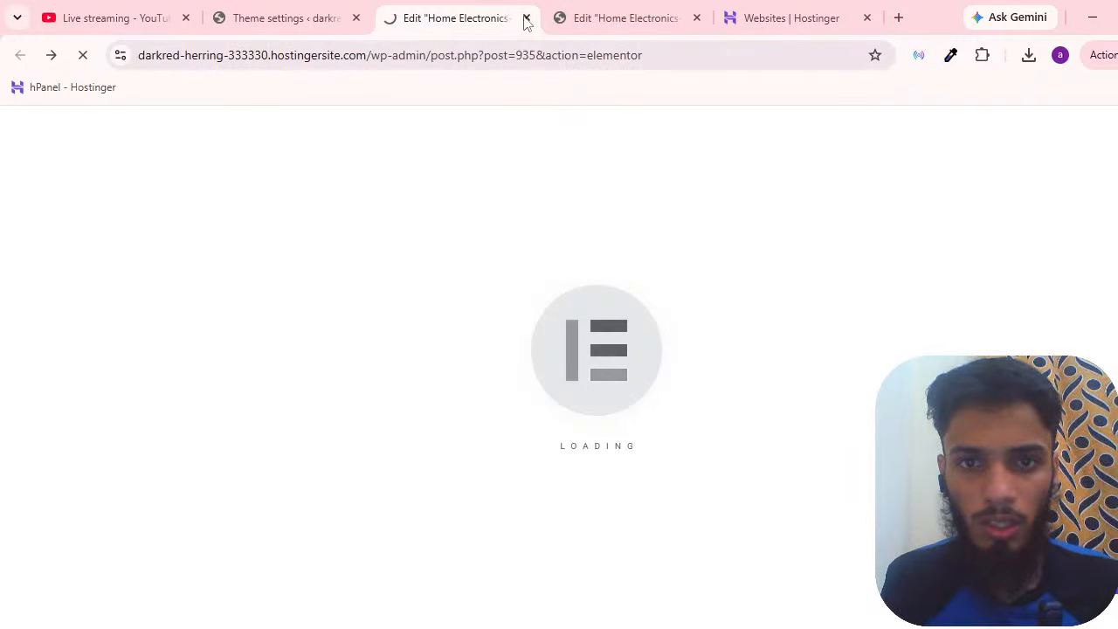
Look over the Home Electronics page's sections in the already open Elementor editor and reload the editor.
{"action": "left_click", "coordinate": [569, 21]}
{"action": "scroll", "coordinate": [583, 297], "scroll_direction": "down", "scroll_amount": 3}
{"action": "scroll", "coordinate": [429, 382], "scroll_direction": "up", "scroll_amount": 3}
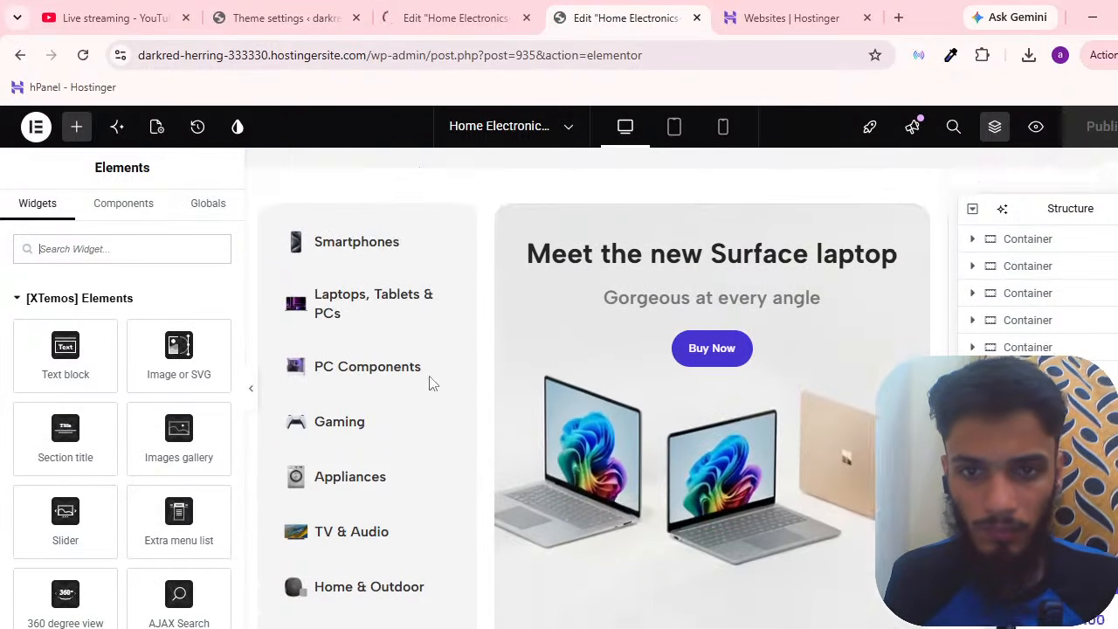
{"action": "scroll", "coordinate": [498, 499], "scroll_direction": "down", "scroll_amount": 10}
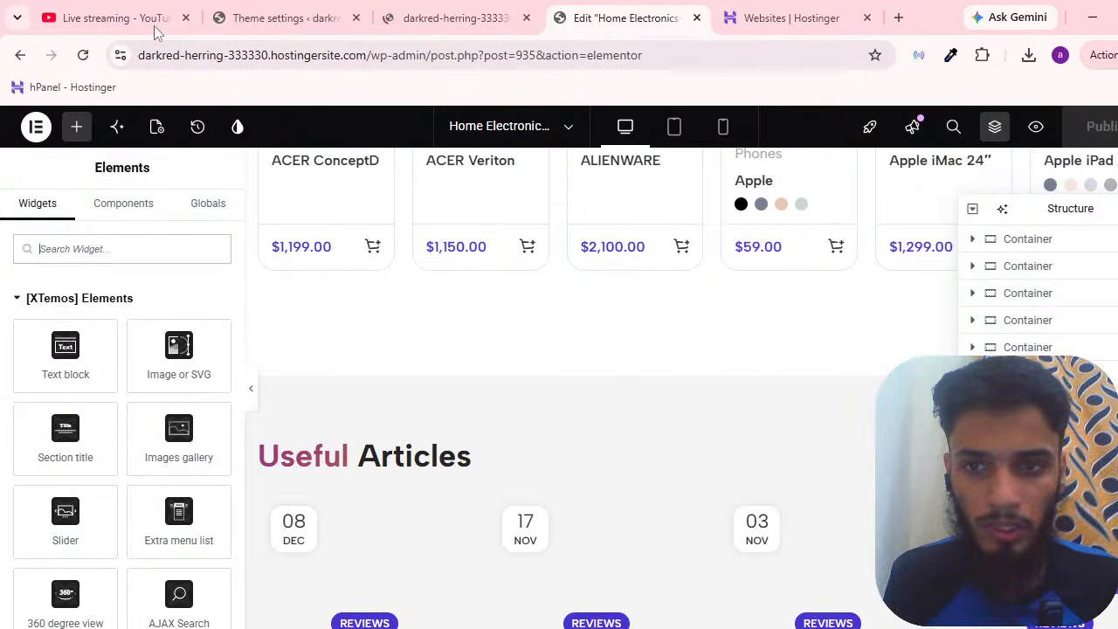
{"action": "scroll", "coordinate": [443, 170], "scroll_direction": "down", "scroll_amount": 5}
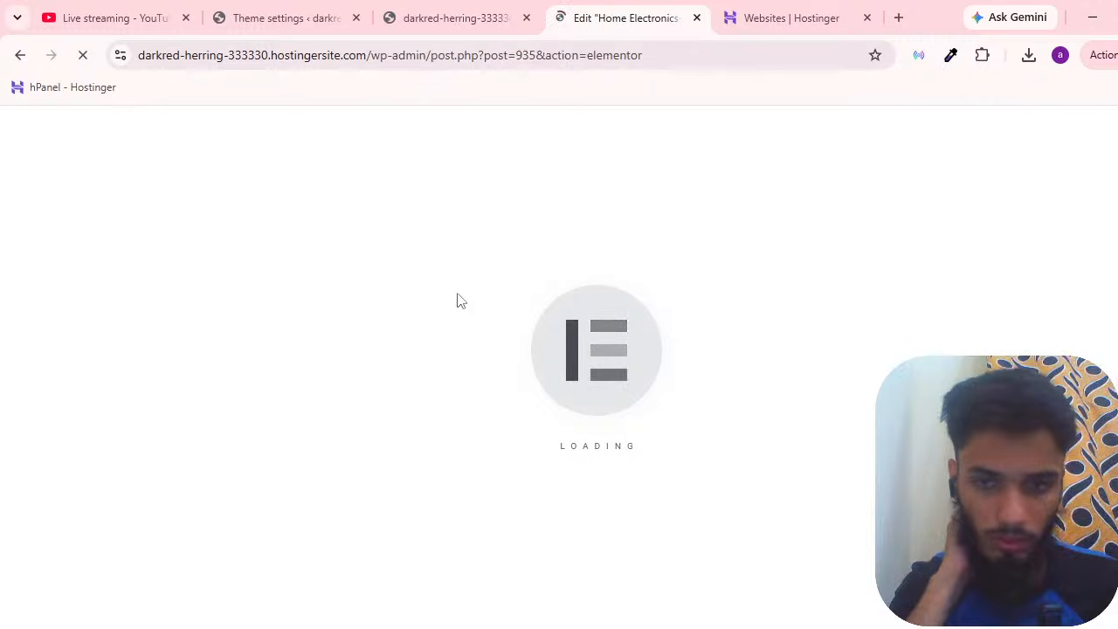
{"action": "left_click", "coordinate": [331, 11]}
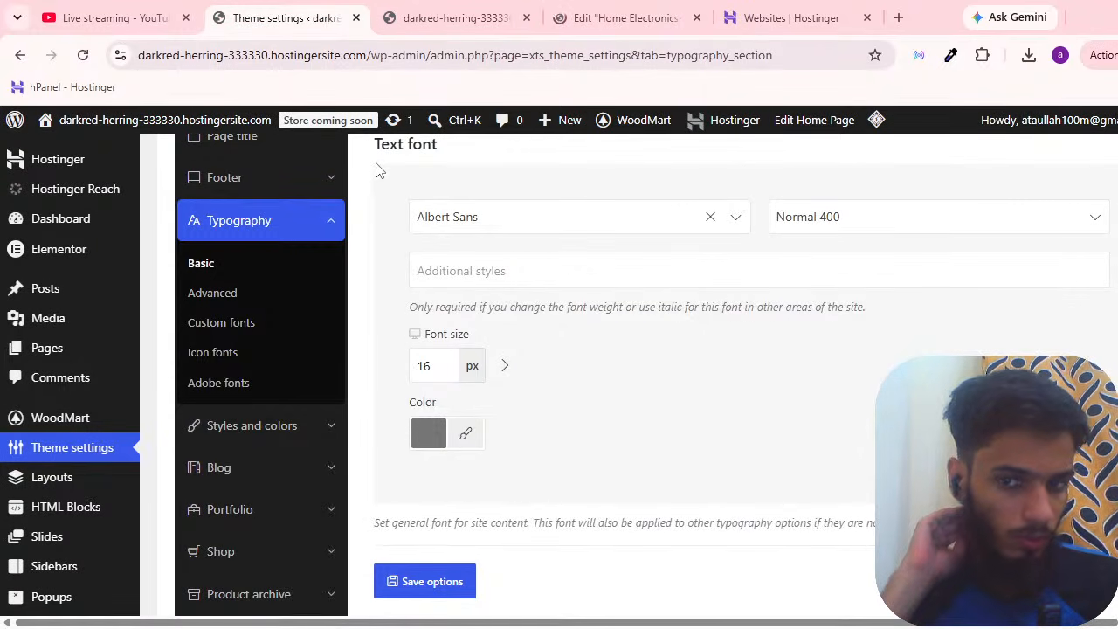
{"action": "left_click", "coordinate": [572, 10]}
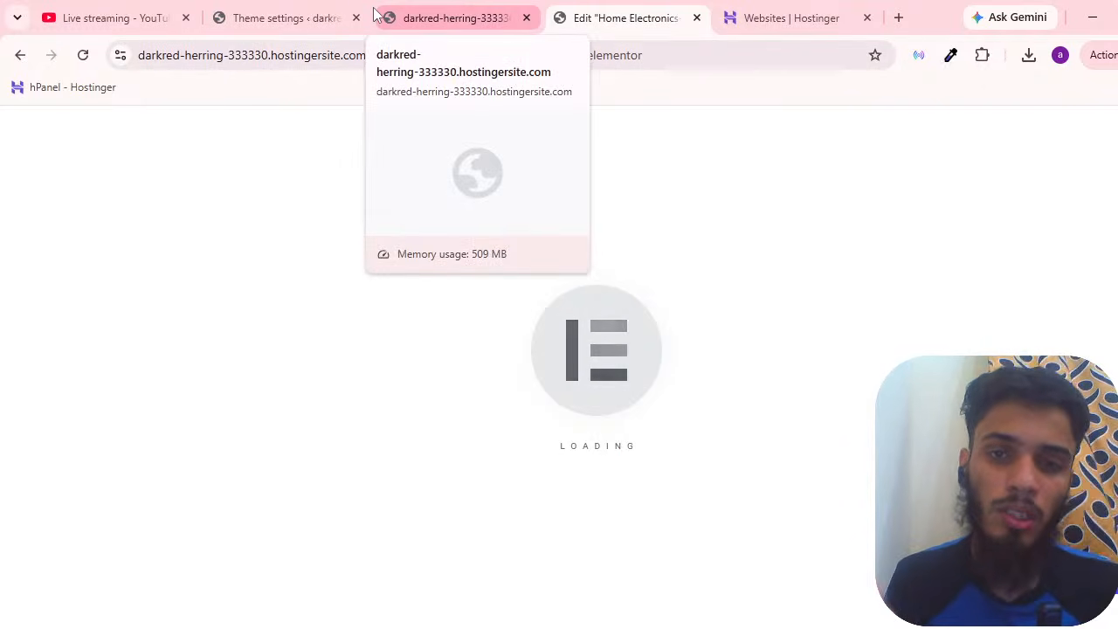
Open the Styles and colors section of the Theme settings and view its color and pages background options.
{"action": "left_click", "coordinate": [341, 10]}
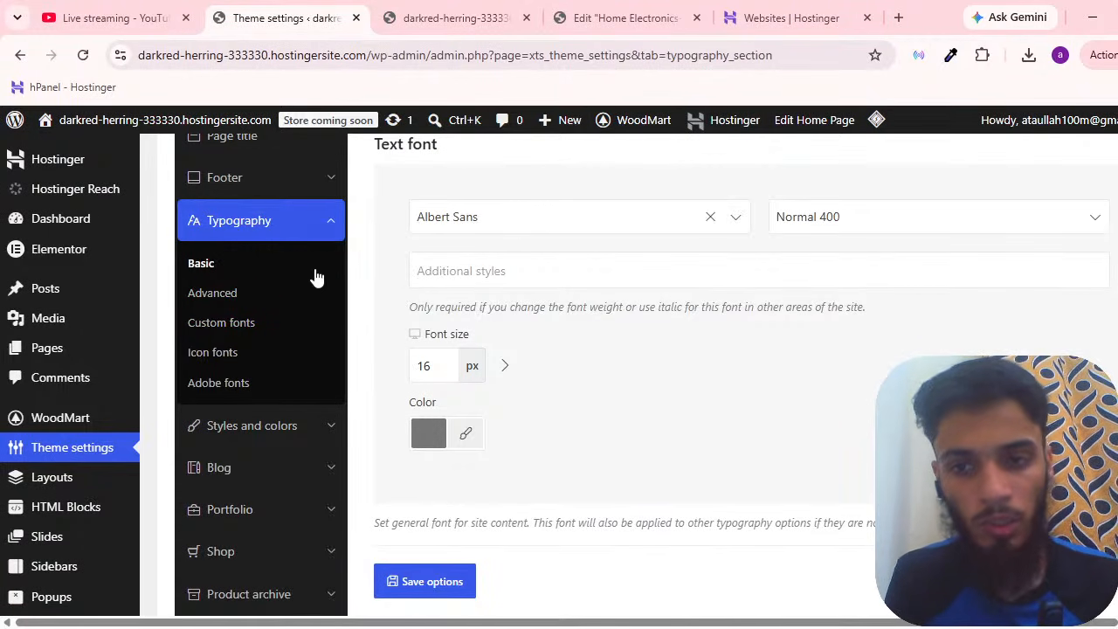
{"action": "left_click", "coordinate": [327, 427]}
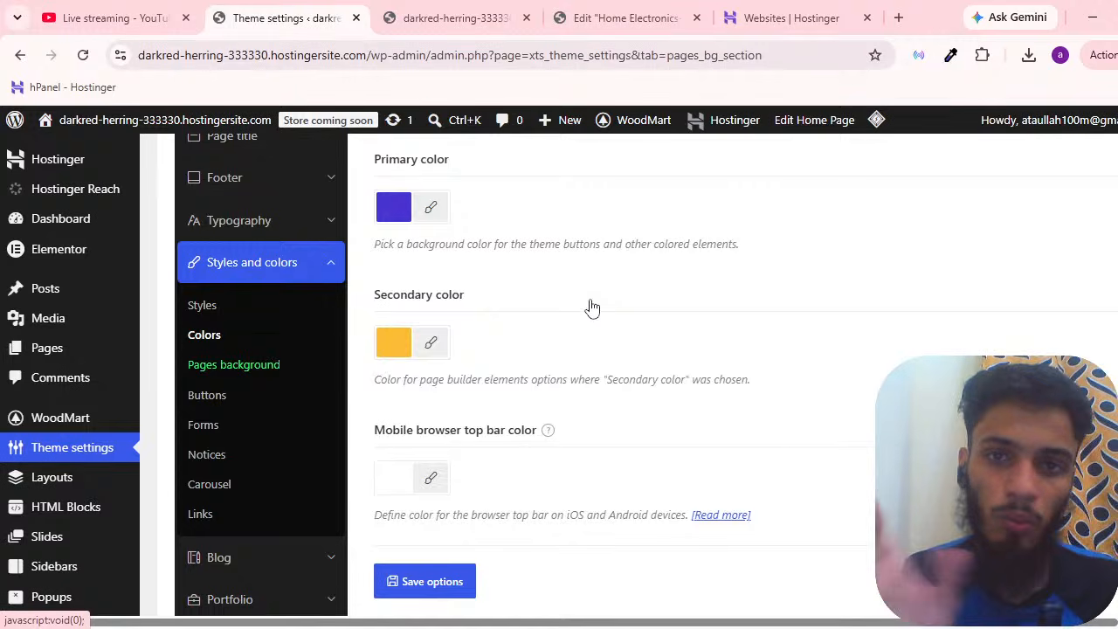
{"action": "scroll", "coordinate": [599, 288], "scroll_direction": "down", "scroll_amount": 6}
{"action": "scroll", "coordinate": [568, 318], "scroll_direction": "up", "scroll_amount": 6}
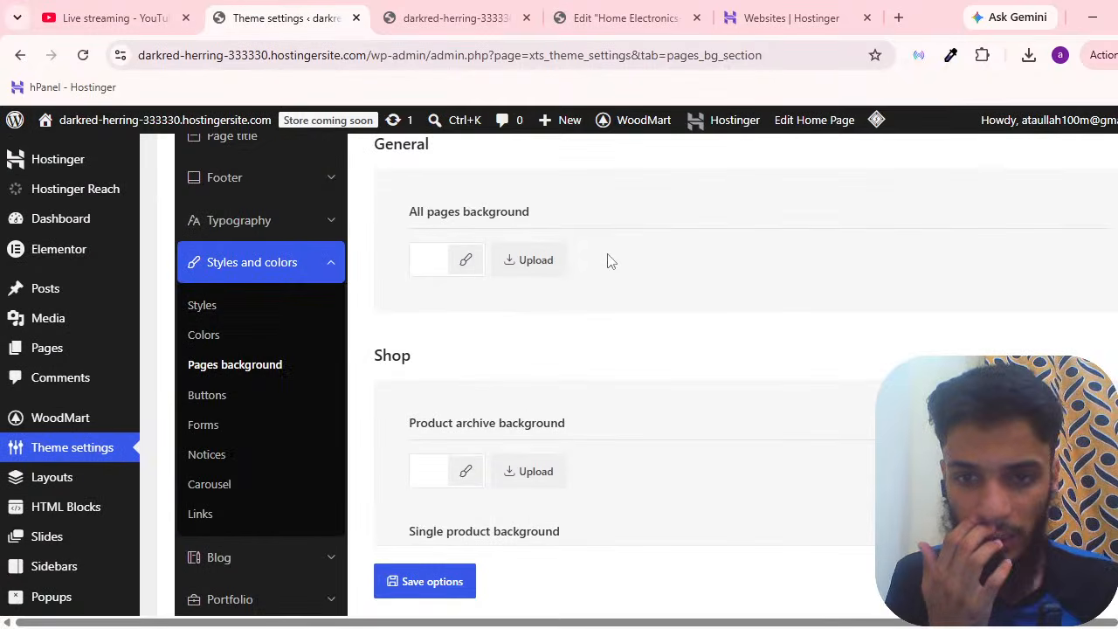
Return to the Home Electronics page in the Elementor editor and dismiss the Meet Angie promotion.
{"action": "left_click", "coordinate": [446, 10]}
{"action": "scroll", "coordinate": [516, 242], "scroll_direction": "up", "scroll_amount": 10}
{"action": "left_click", "coordinate": [618, 19]}
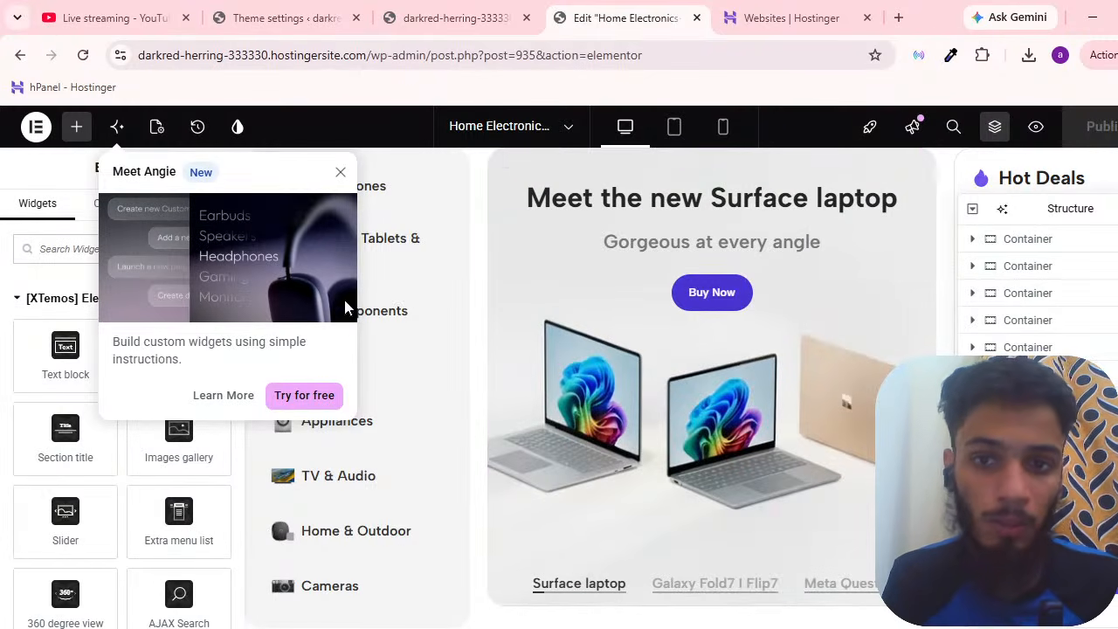
{"action": "left_click", "coordinate": [341, 179]}
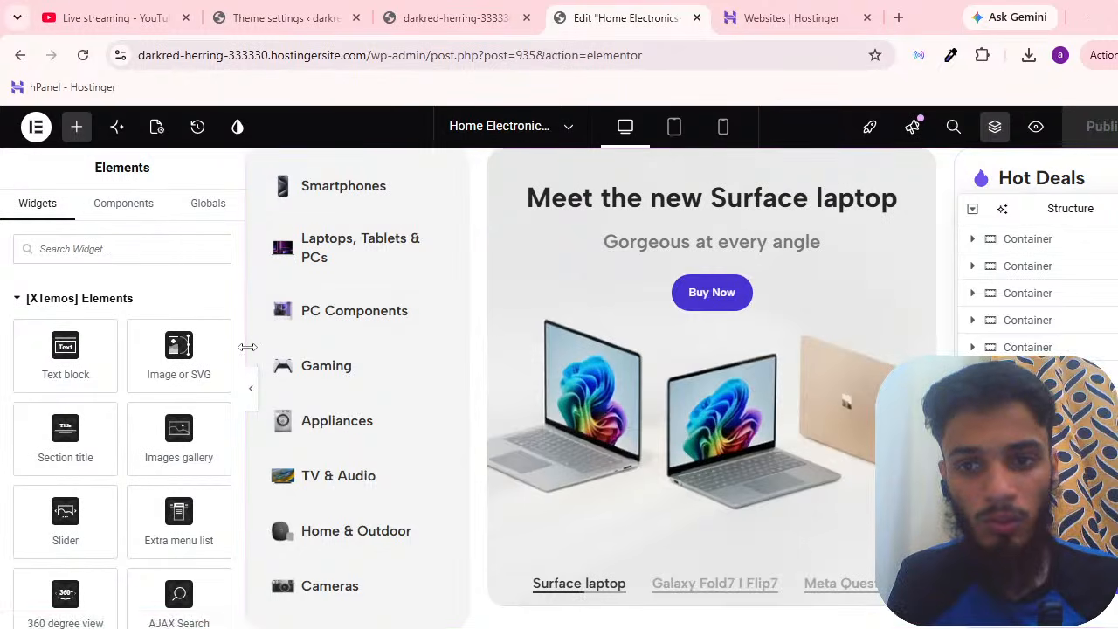
Narrow the Elements panel and zoom the browser page out so more of the homepage fits on the canvas.
{"action": "left_click_drag", "start_coordinate": [224, 337], "coordinate": [220, 338]}
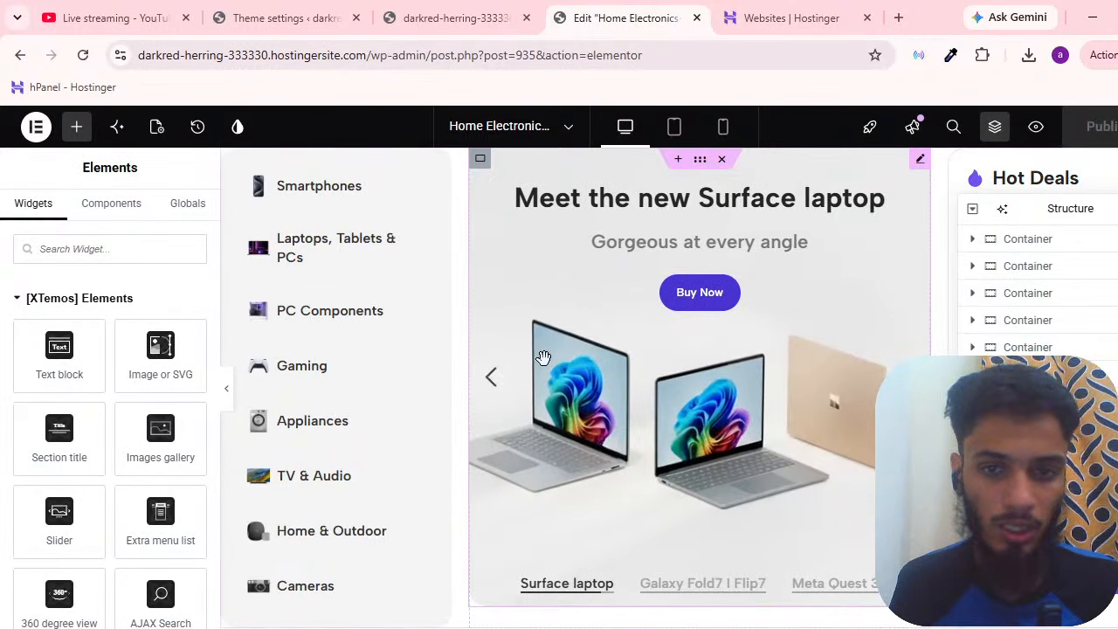
{"action": "scroll", "coordinate": [521, 367], "scroll_direction": "down", "scroll_amount": 4}
{"action": "scroll", "coordinate": [521, 367], "scroll_direction": "up", "scroll_amount": 3}
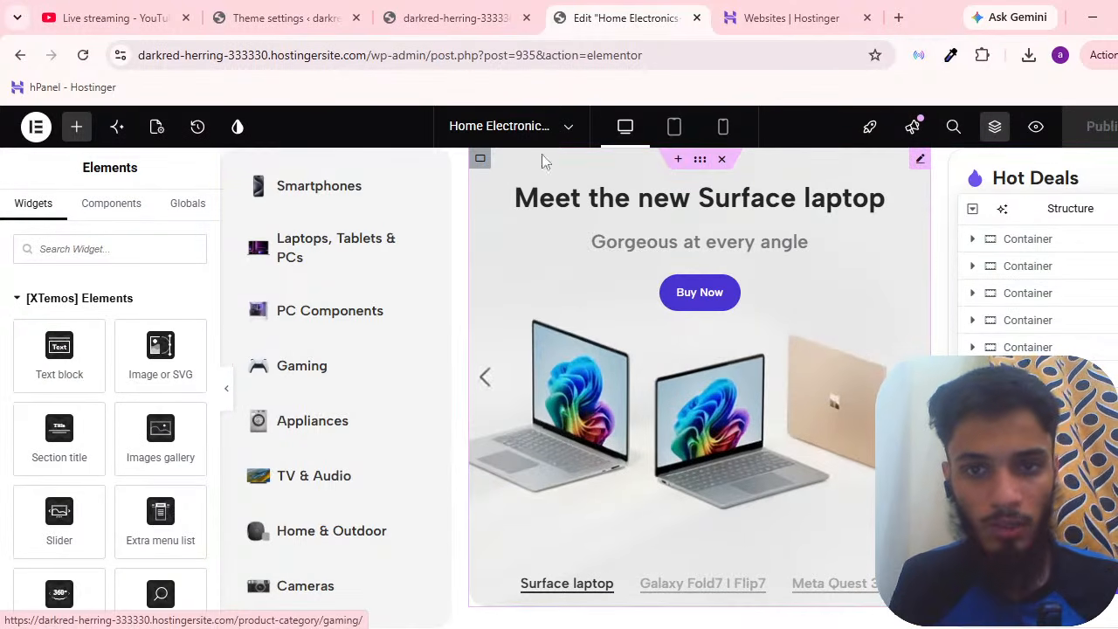
{"action": "scroll", "coordinate": [536, 282], "scroll_direction": "down", "scroll_amount": 15}
{"action": "scroll", "coordinate": [589, 297], "scroll_direction": "up", "scroll_amount": 15}
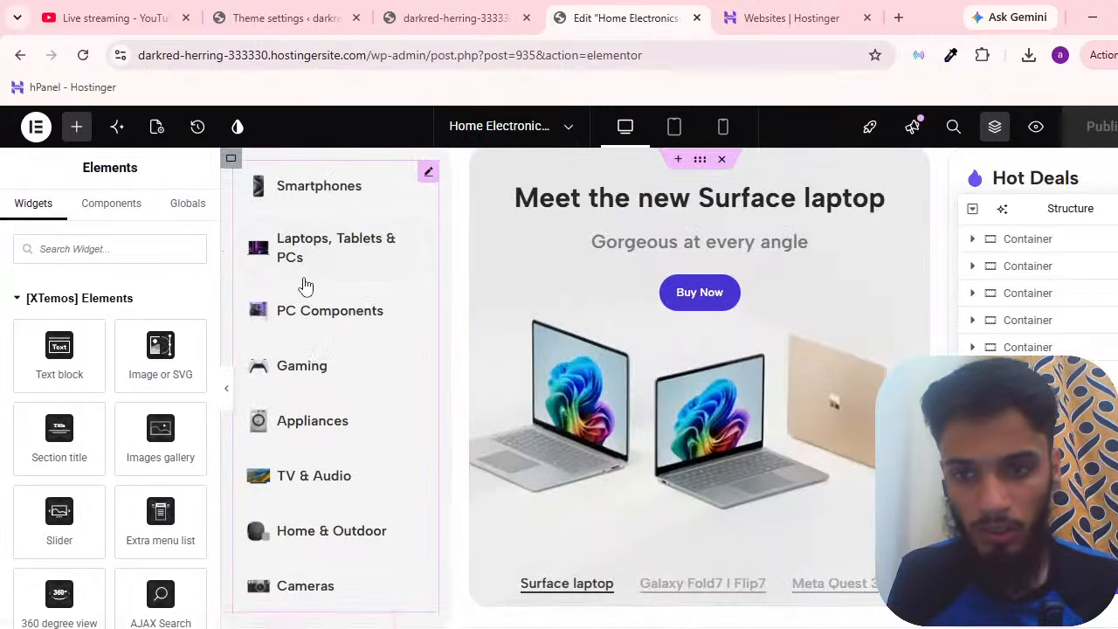
{"action": "left_click_drag", "start_coordinate": [218, 299], "coordinate": [118, 313]}
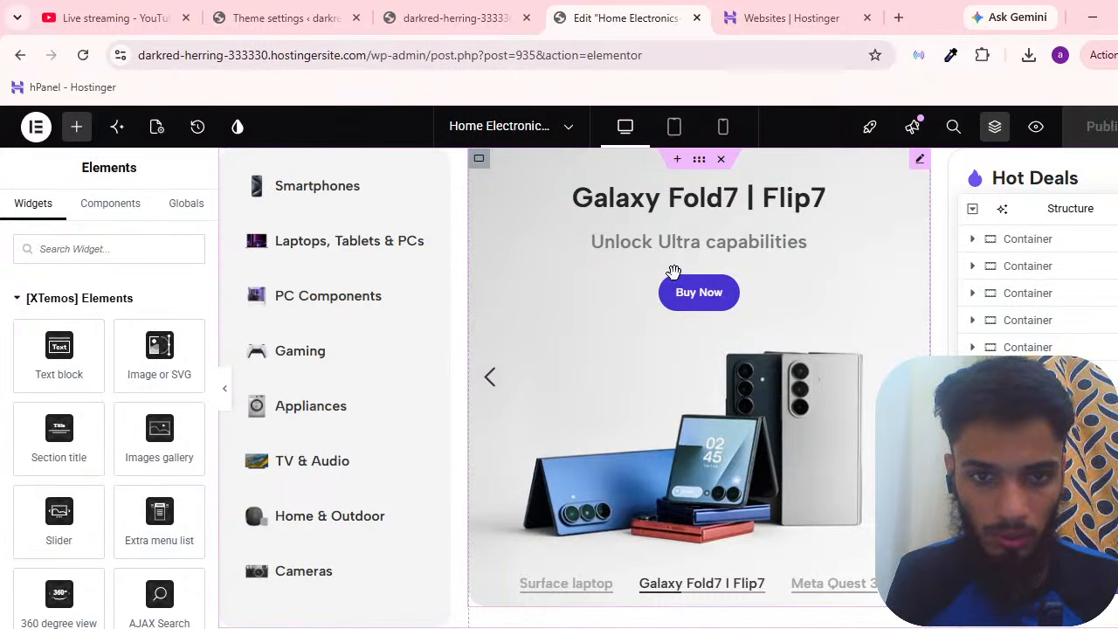
{"action": "scroll", "coordinate": [721, 364], "scroll_direction": "down", "scroll_amount": 5}
{"action": "scroll", "coordinate": [696, 316], "scroll_direction": "up", "scroll_amount": 5}
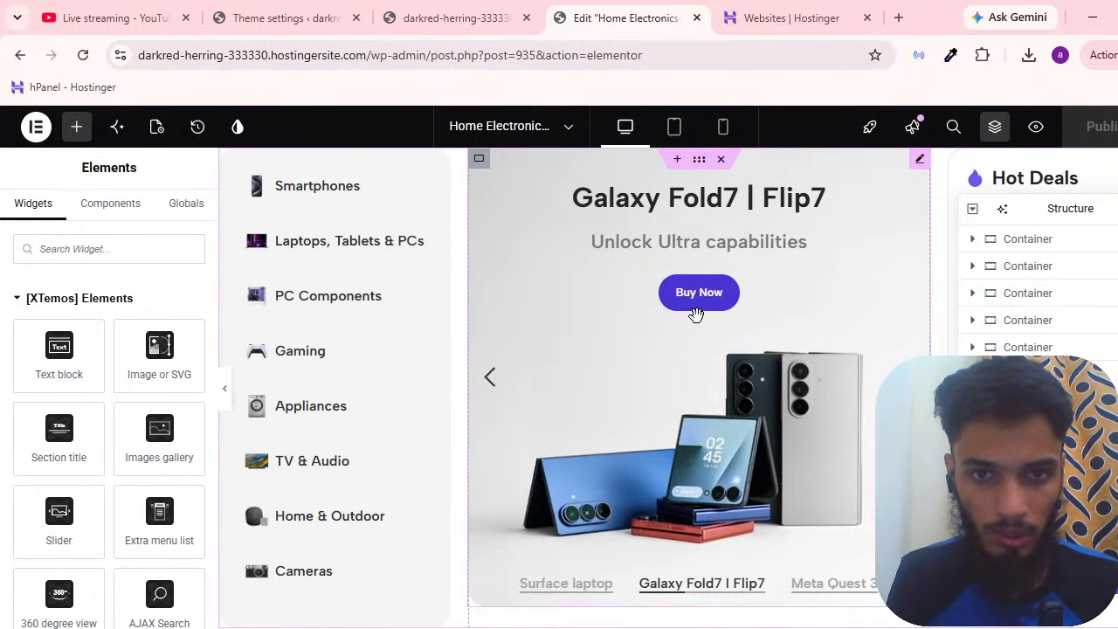
{"action": "key", "text": "ctrl+minus"}
{"action": "key", "text": "ctrl+minus"}
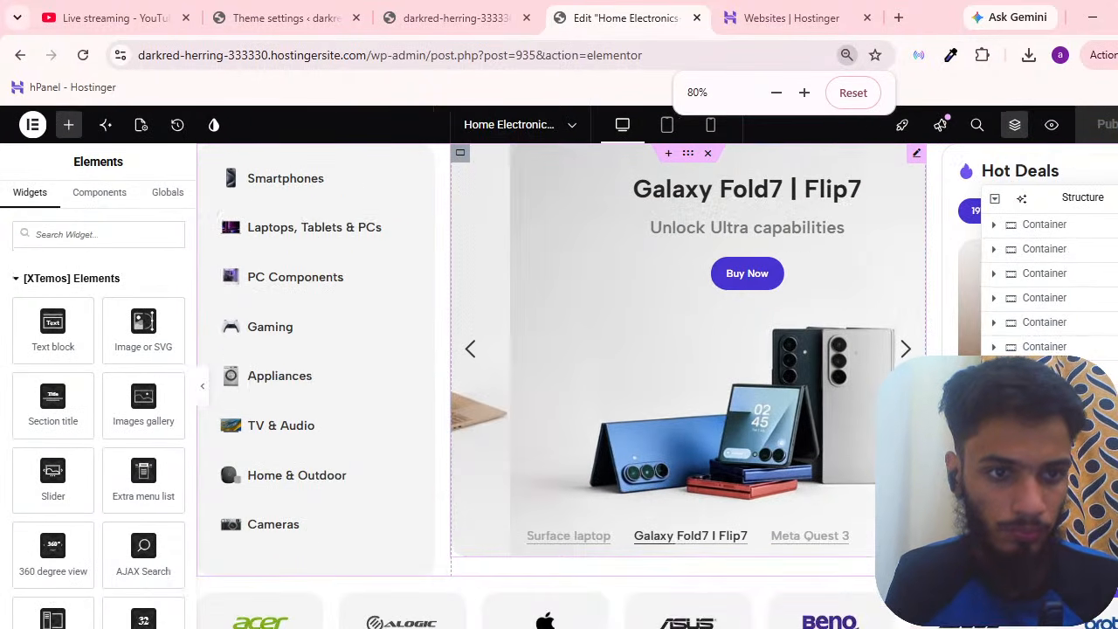
{"action": "key", "text": "ctrl+minus"}
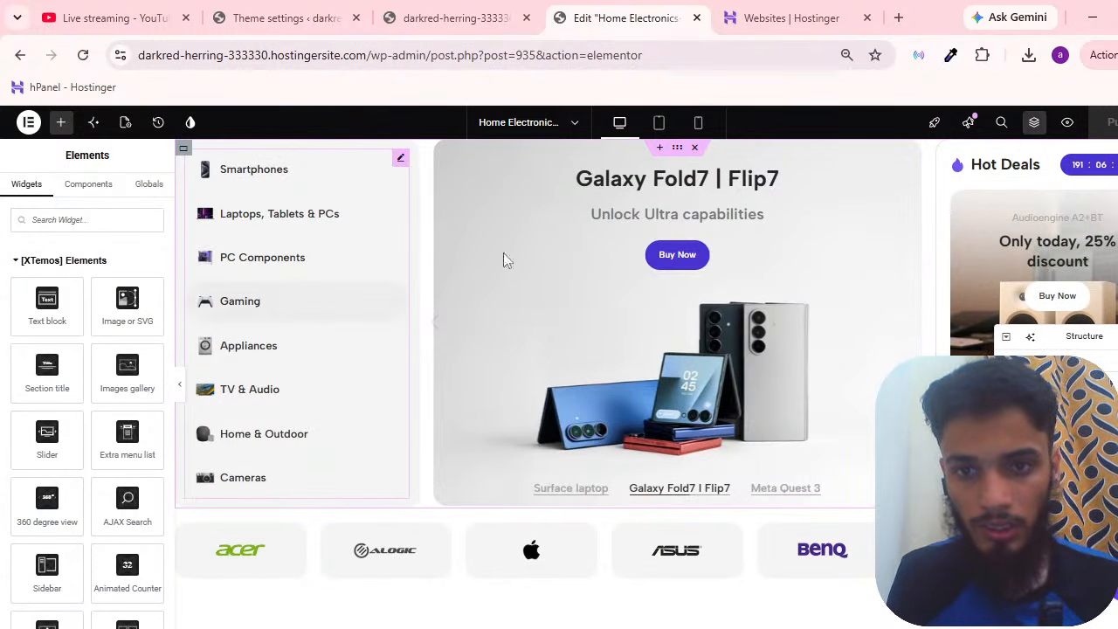
Check the slider choices of the hero Slider widget, then delete the widget from its container.
{"action": "left_click", "coordinate": [708, 227]}
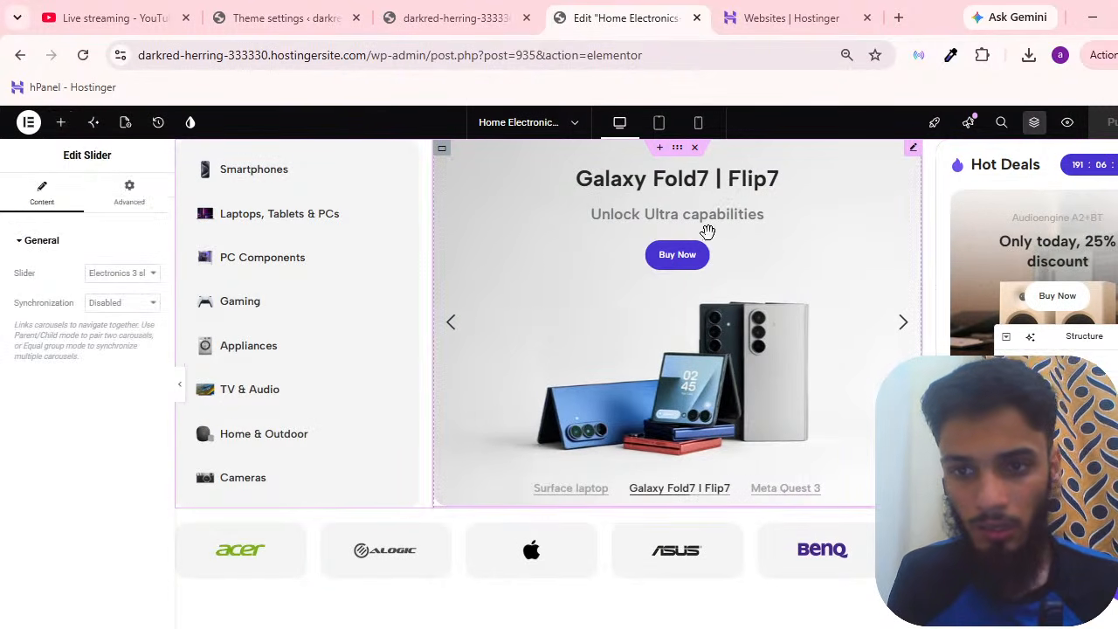
{"action": "left_click", "coordinate": [111, 280]}
{"action": "left_click", "coordinate": [128, 372]}
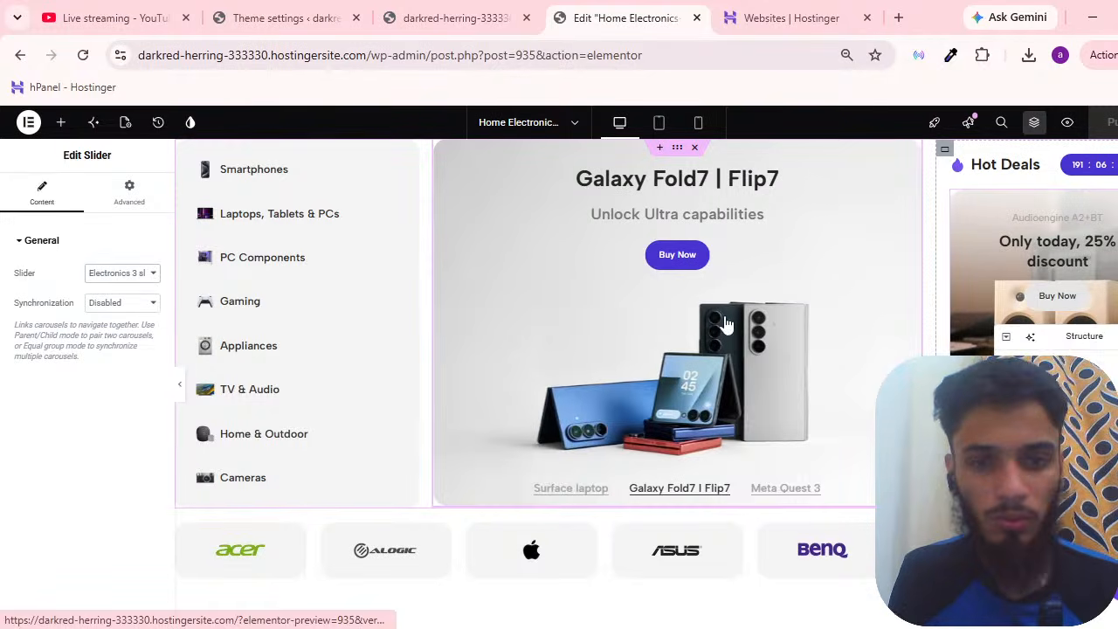
{"action": "right_click", "coordinate": [508, 313]}
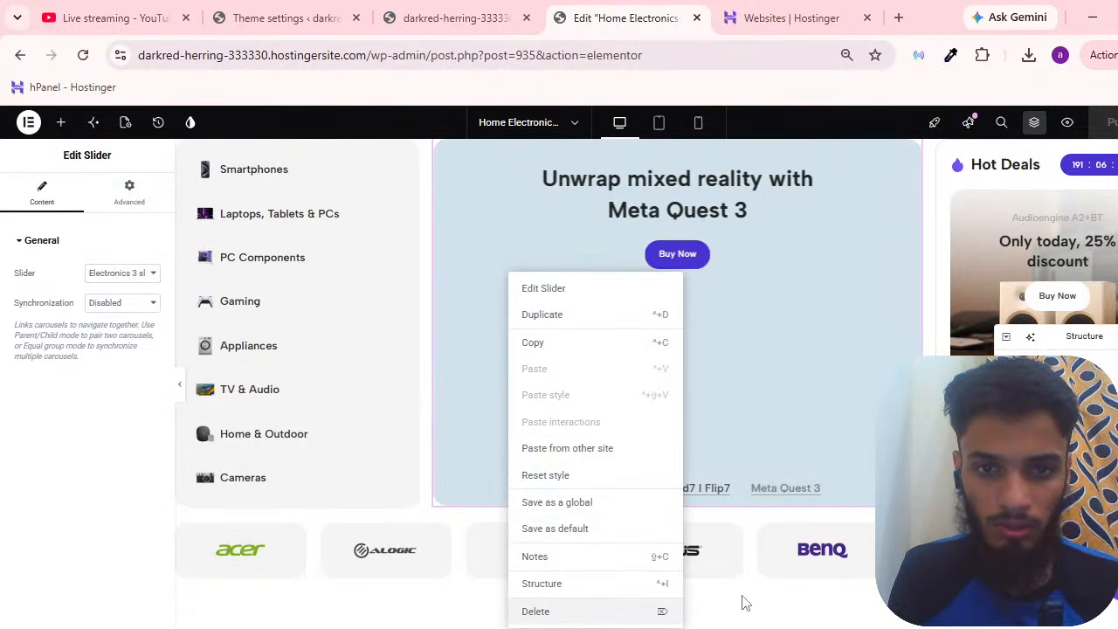
{"action": "key", "text": "Delete"}
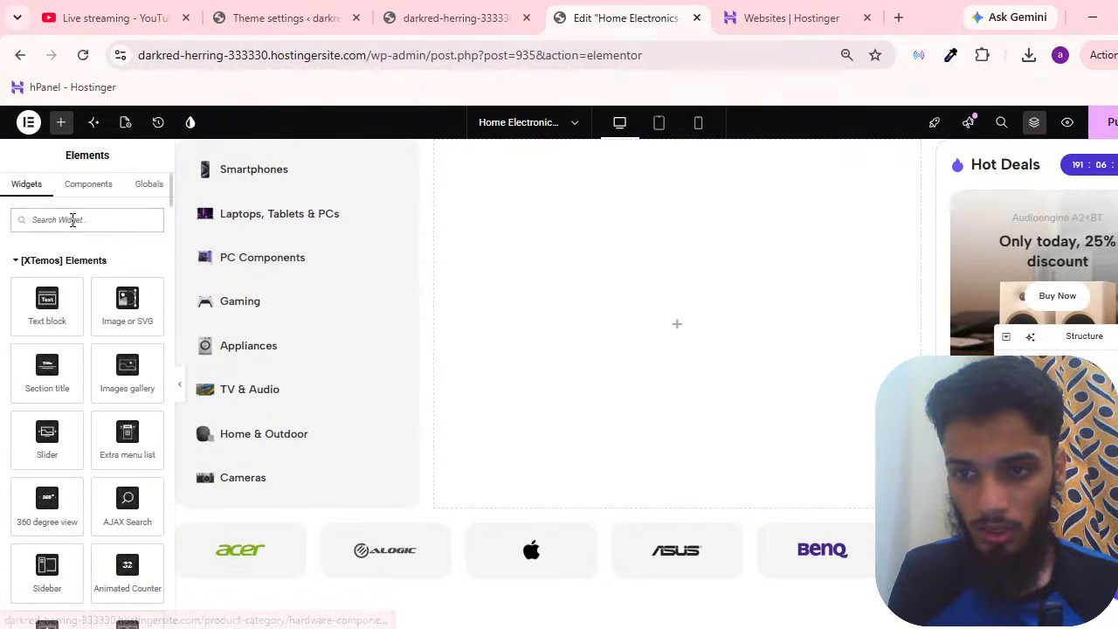
Search the widgets for "slid" and place a Slides widget in the empty hero container.
{"action": "left_click", "coordinate": [73, 219]}
{"action": "type", "text": "slid"}
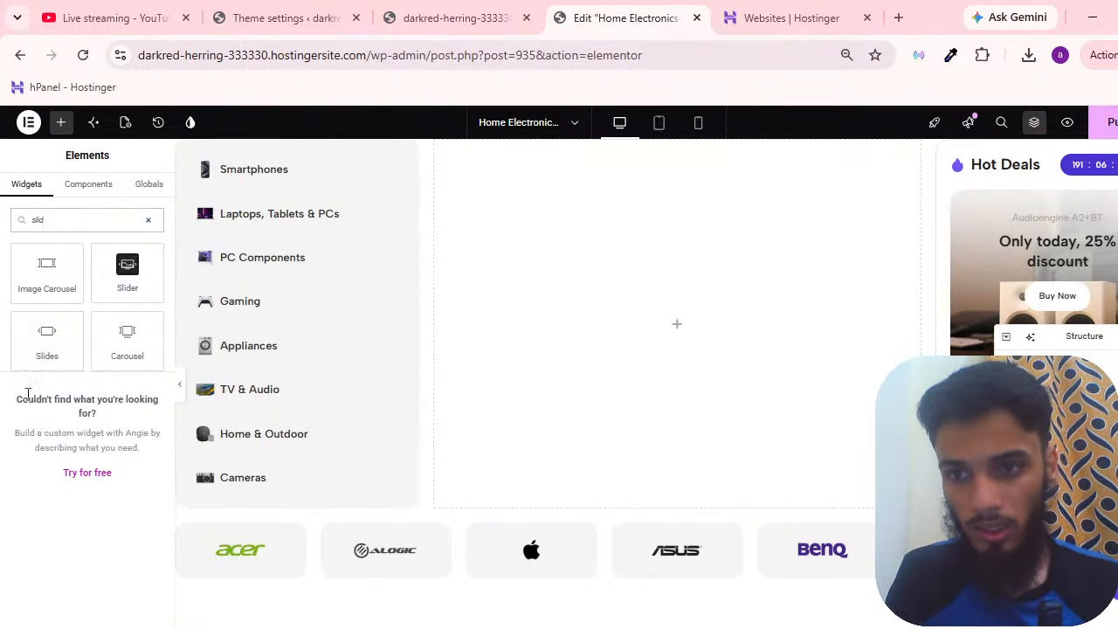
{"action": "left_click_drag", "start_coordinate": [47, 342], "coordinate": [599, 290]}
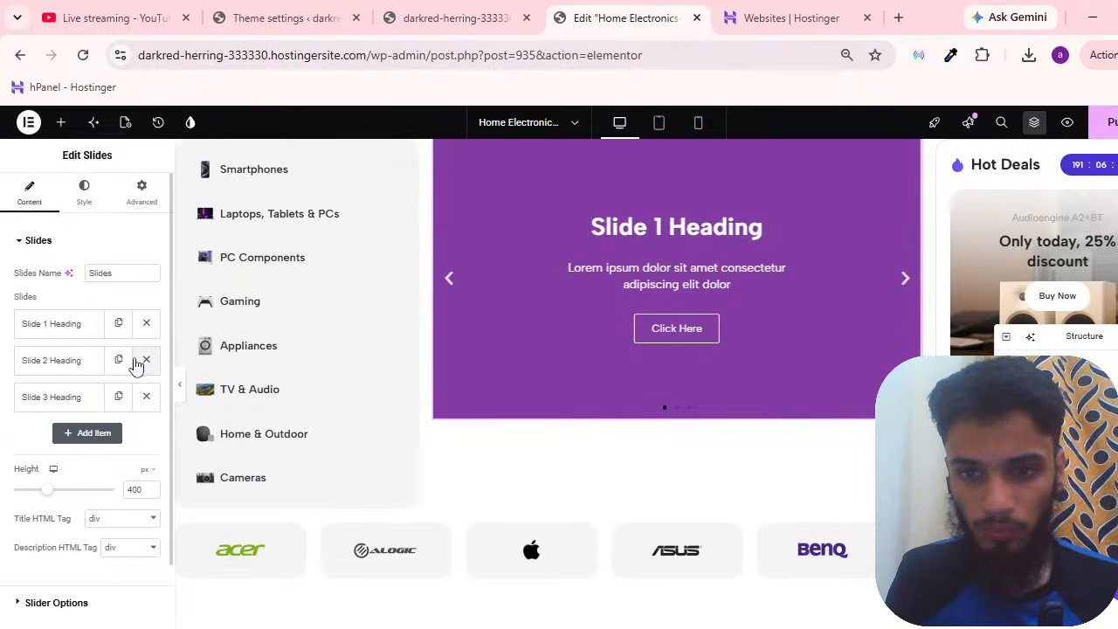
Remove the second and third slides and upload the Yellow and White Modern Flash Sale image as the first slide's background.
{"action": "left_click", "coordinate": [136, 362]}
{"action": "left_click", "coordinate": [135, 362]}
{"action": "left_click", "coordinate": [95, 325]}
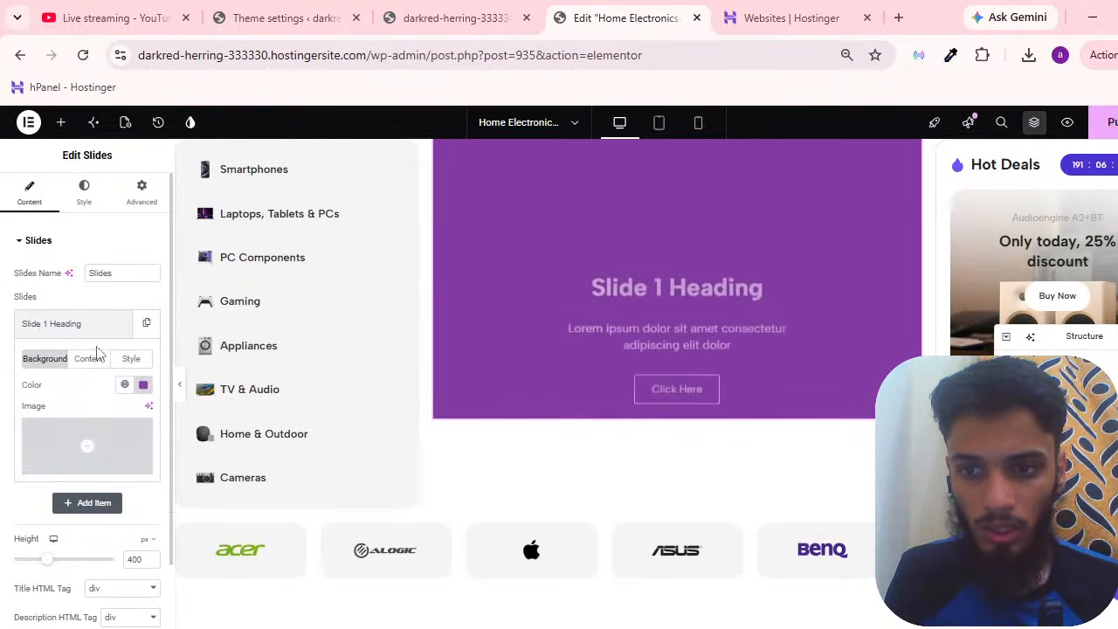
{"action": "left_click", "coordinate": [79, 441]}
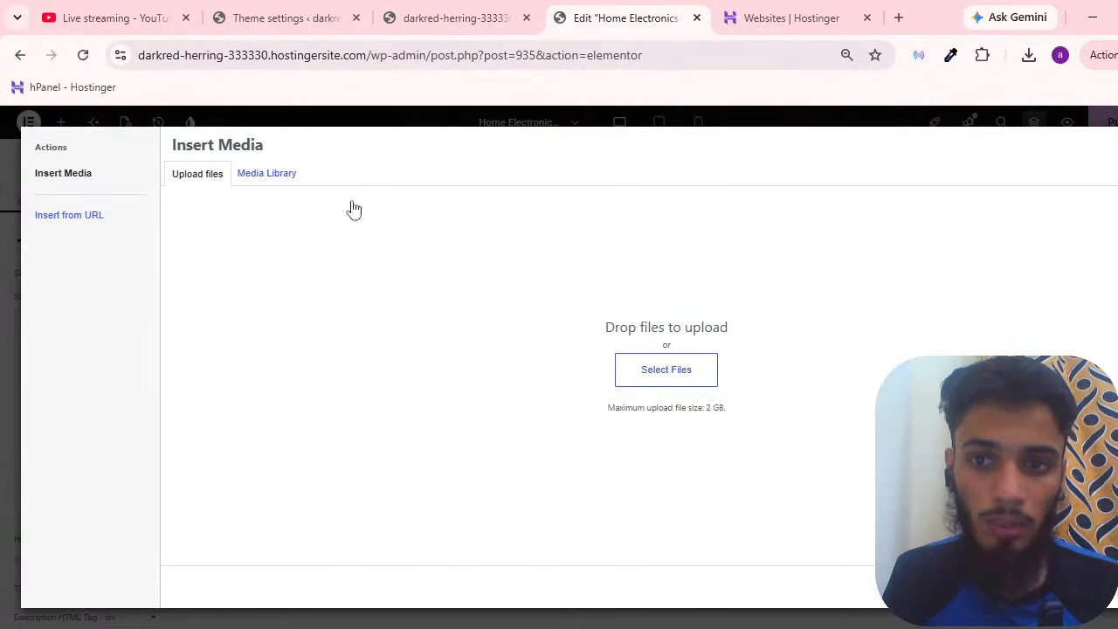
{"action": "left_click", "coordinate": [696, 371]}
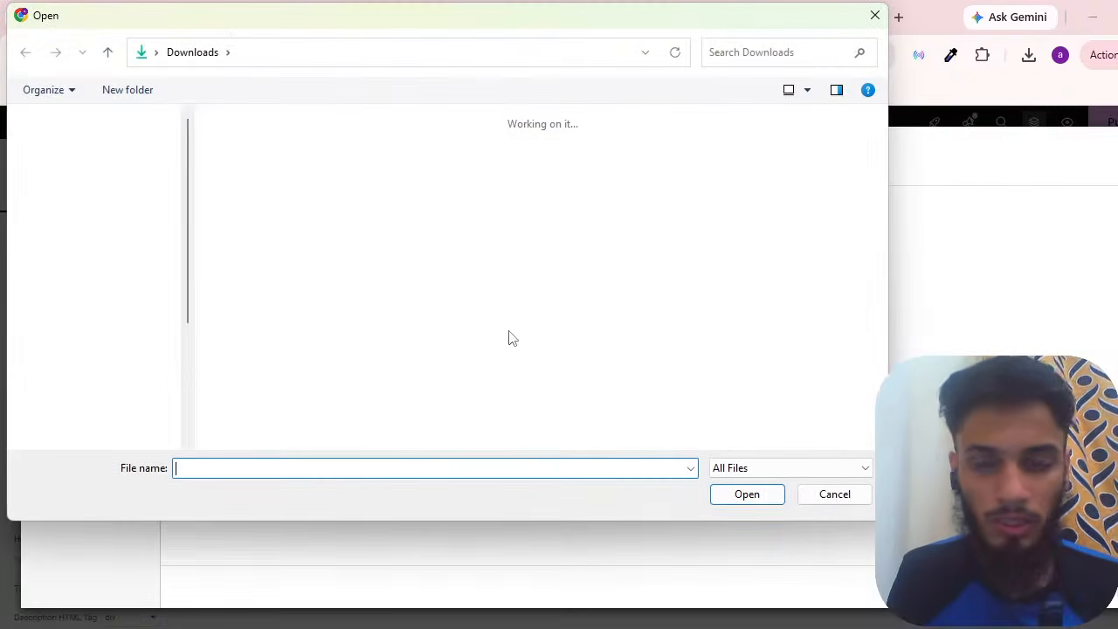
{"action": "double_click", "coordinate": [255, 359]}
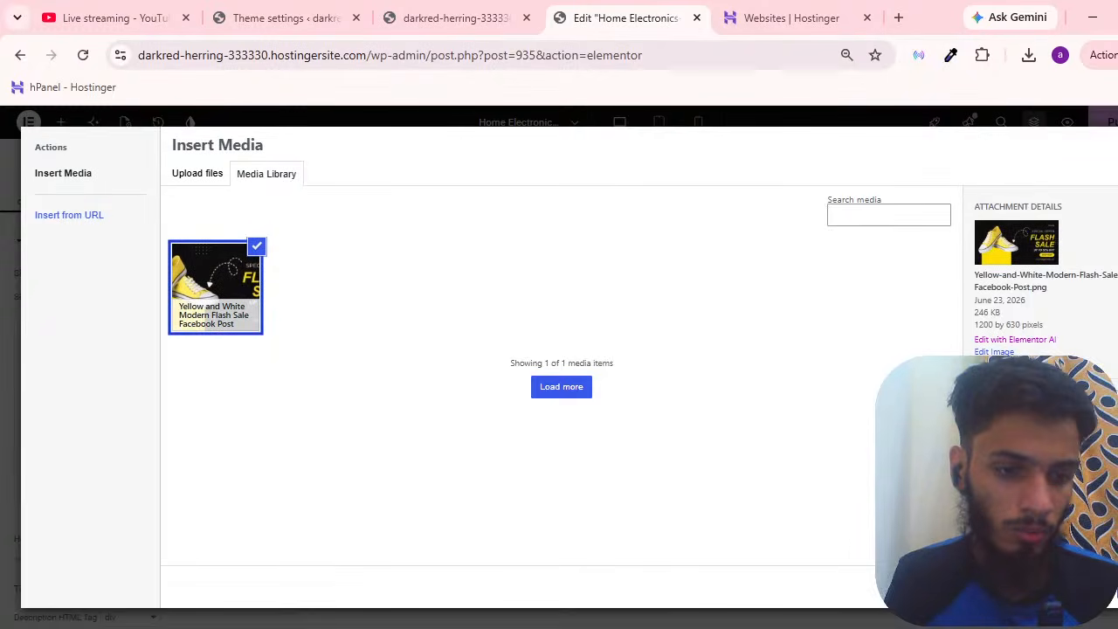
{"action": "left_click", "coordinate": [1111, 587]}
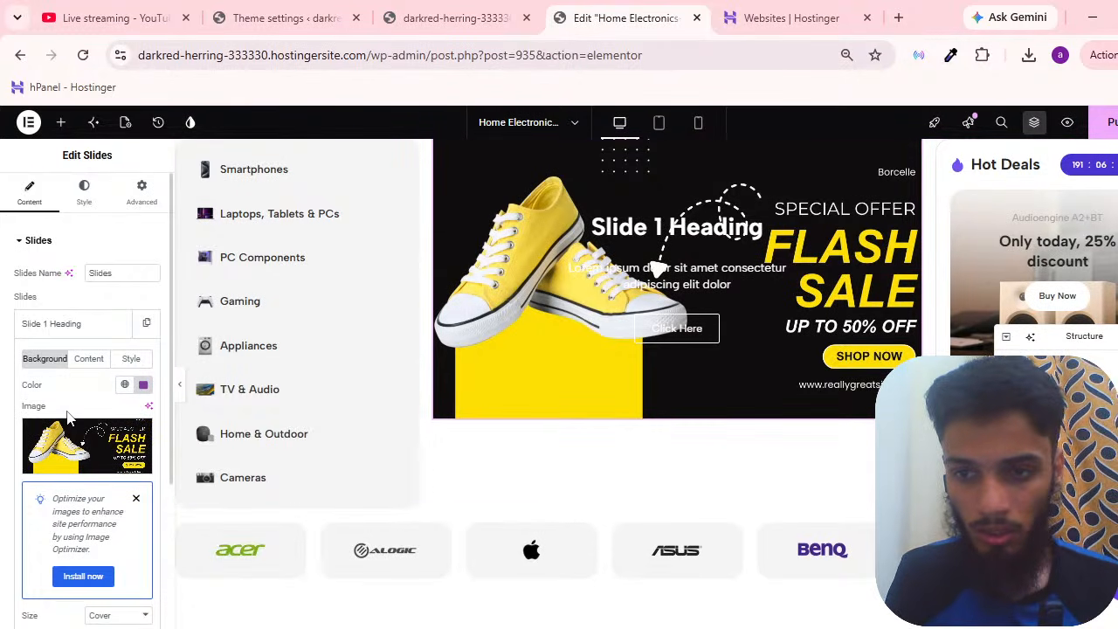
Add a Flexbox container with the single horizontal row structure to the homepage.
{"action": "scroll", "coordinate": [87, 420], "scroll_direction": "down", "scroll_amount": 3}
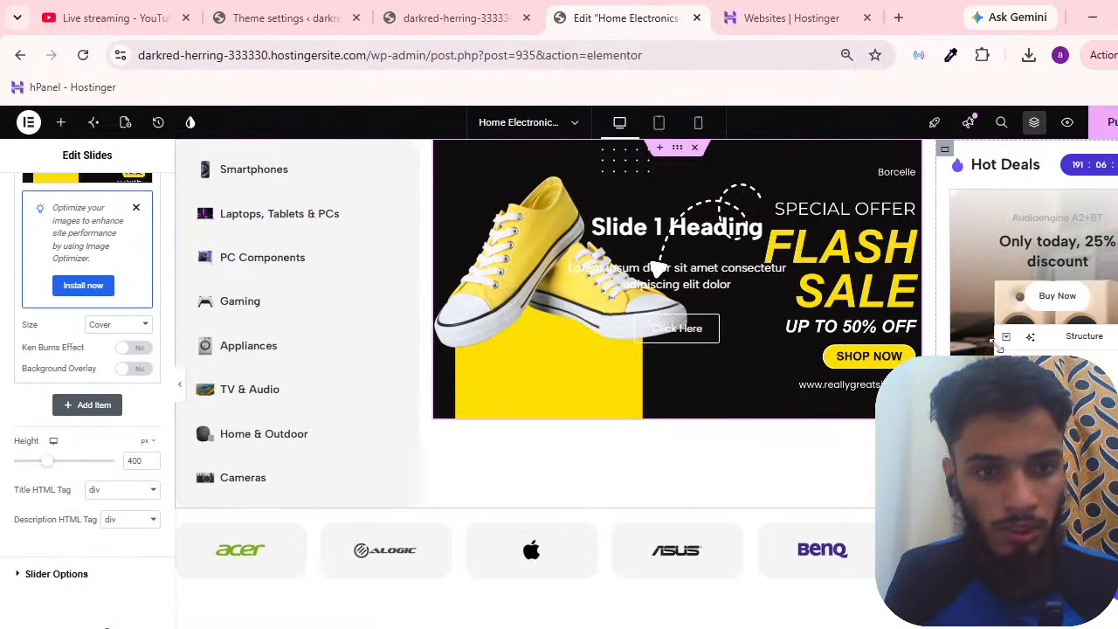
{"action": "scroll", "coordinate": [756, 382], "scroll_direction": "down", "scroll_amount": 3}
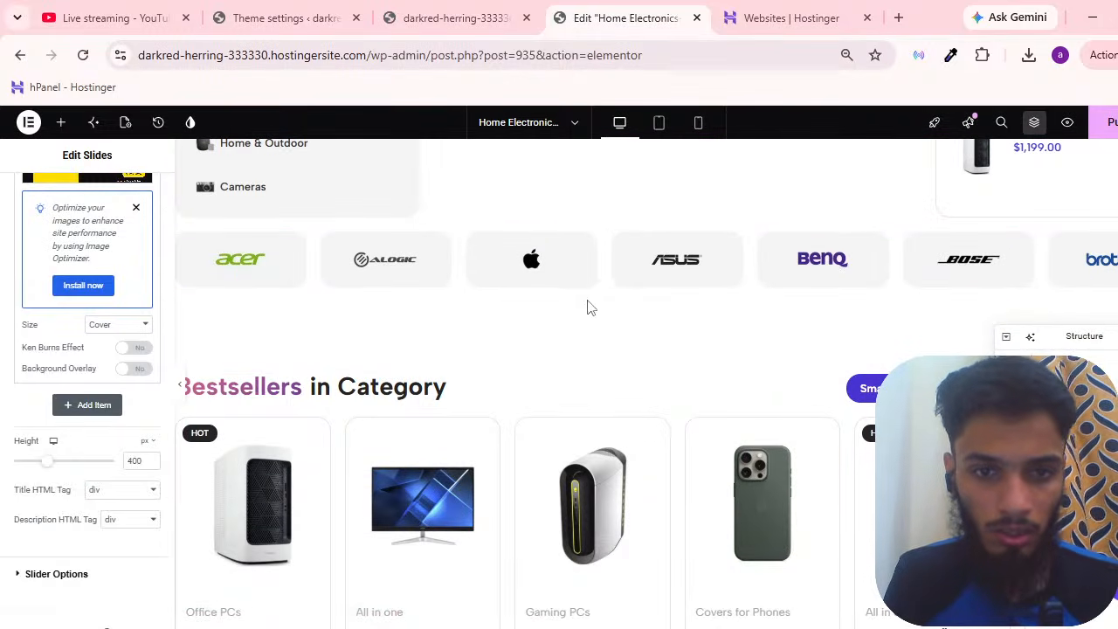
{"action": "scroll", "coordinate": [599, 305], "scroll_direction": "up", "scroll_amount": 3}
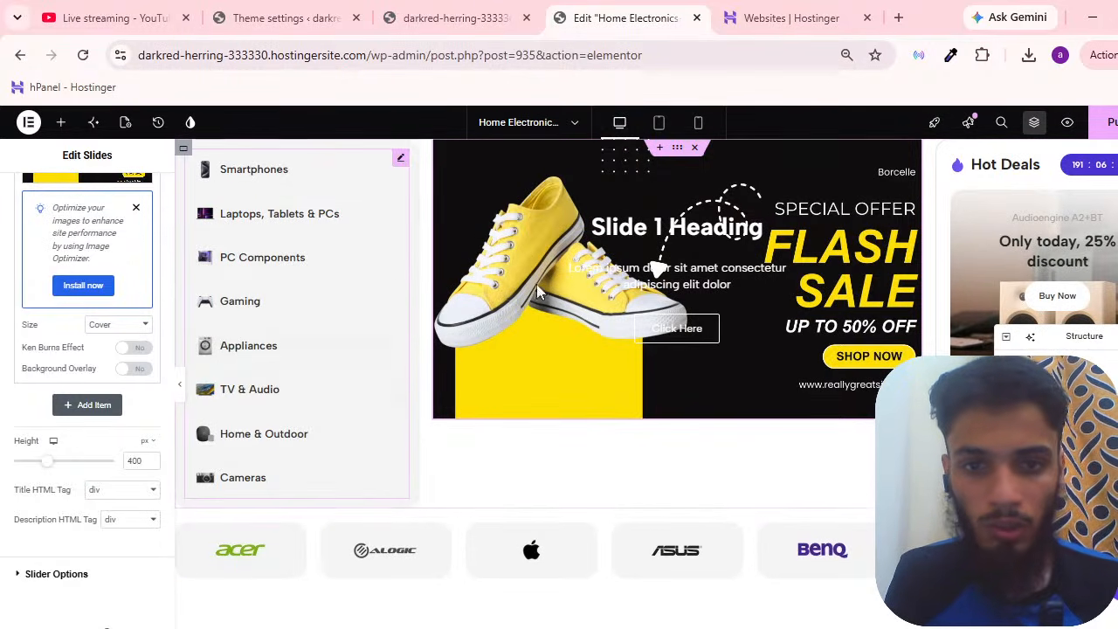
{"action": "left_click", "coordinate": [568, 280]}
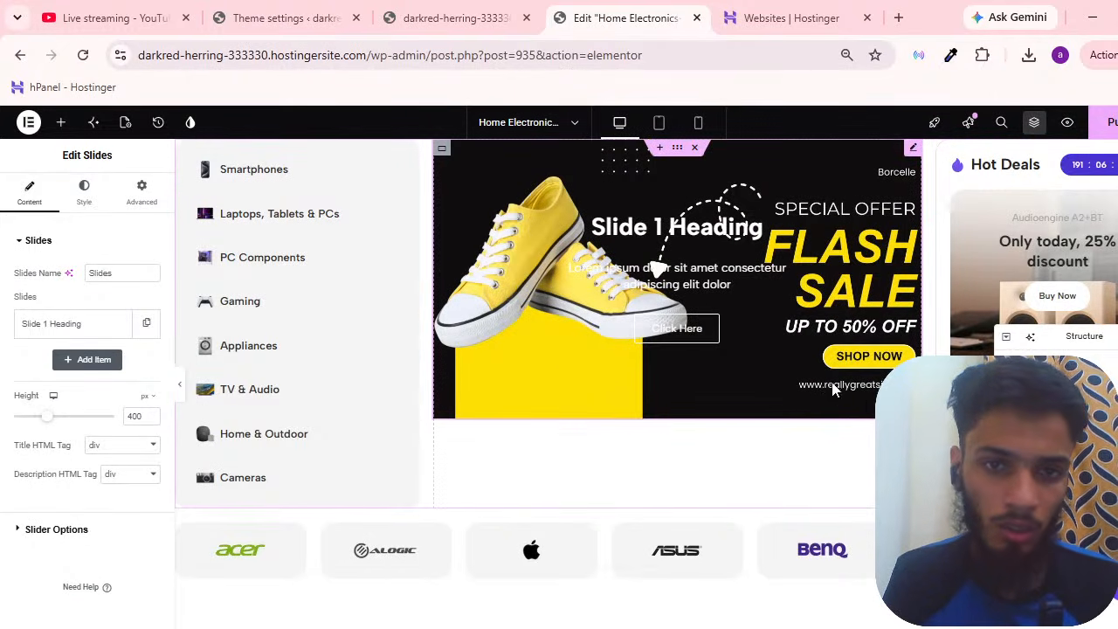
{"action": "left_click", "coordinate": [659, 148]}
{"action": "left_click", "coordinate": [629, 202]}
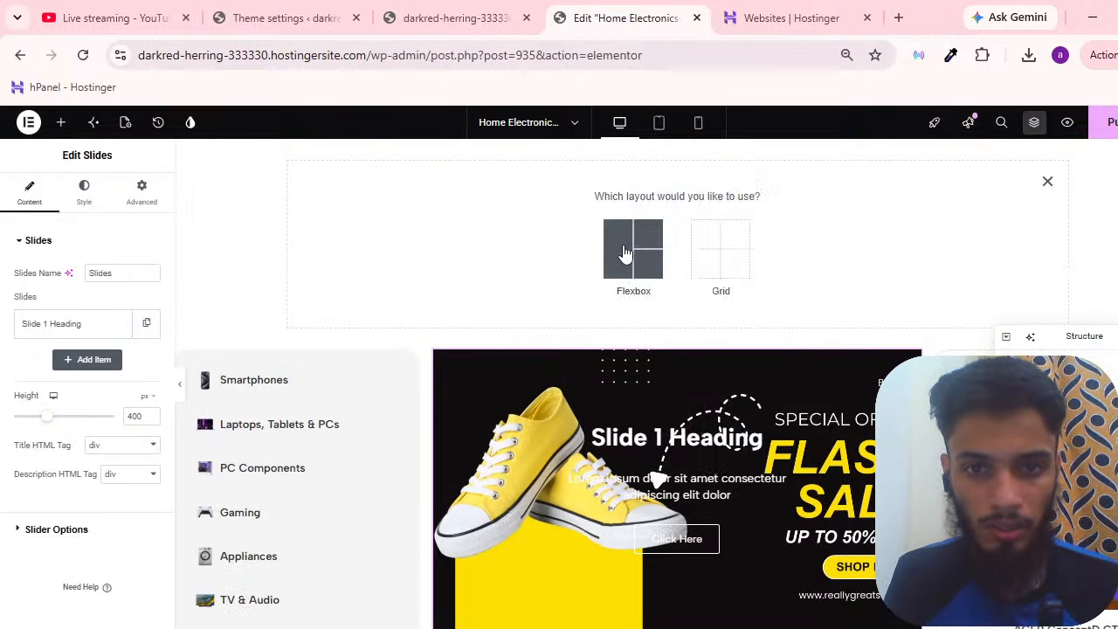
{"action": "left_click", "coordinate": [621, 251]}
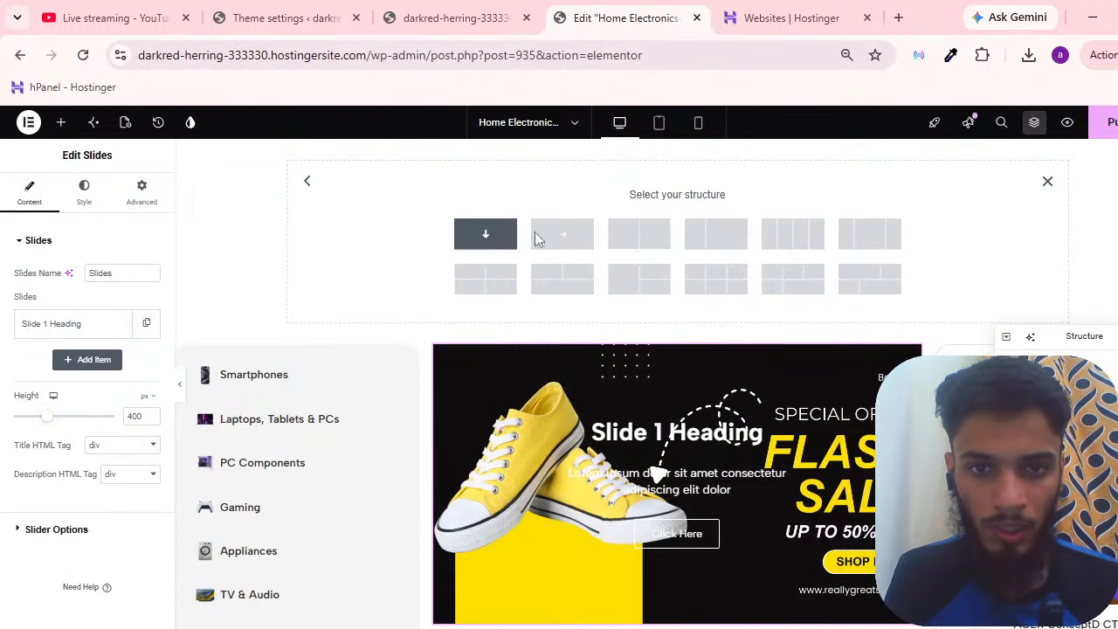
{"action": "left_click", "coordinate": [568, 237]}
Move the new empty flexbox container from the end of the page to above the hero section.
{"action": "scroll", "coordinate": [621, 232], "scroll_direction": "down", "scroll_amount": 8}
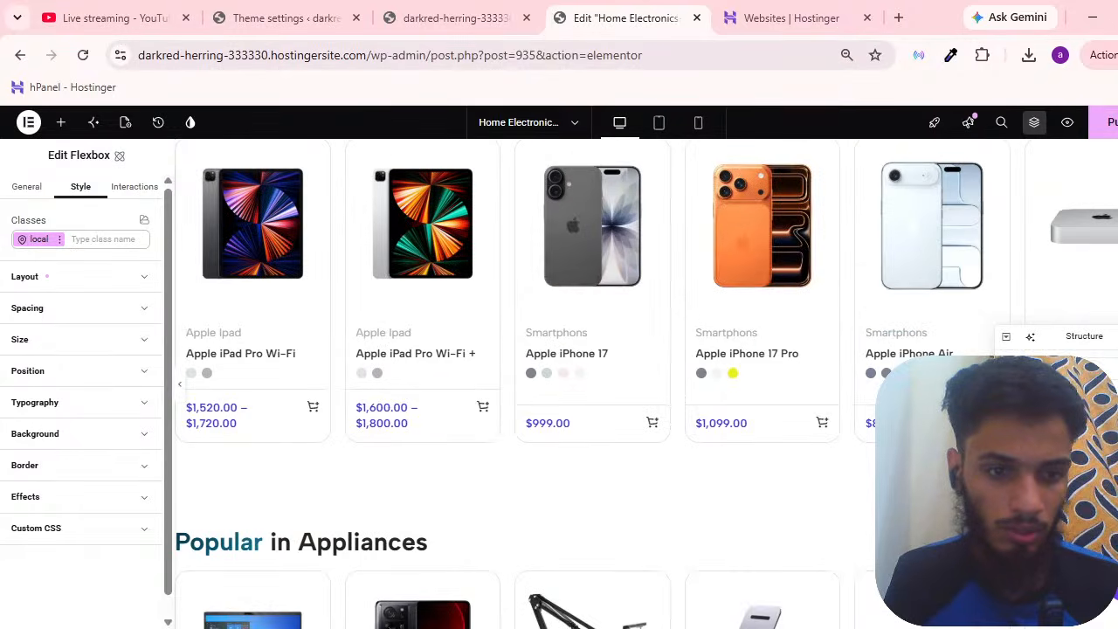
{"action": "scroll", "coordinate": [815, 498], "scroll_direction": "up", "scroll_amount": 8}
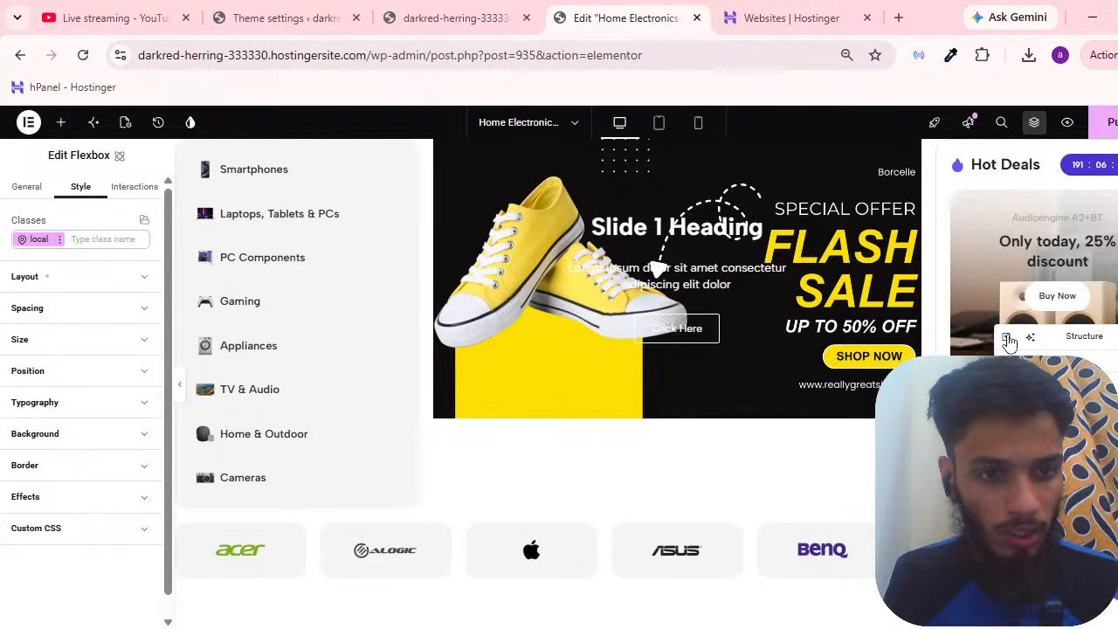
{"action": "scroll", "coordinate": [657, 269], "scroll_direction": "down", "scroll_amount": 10}
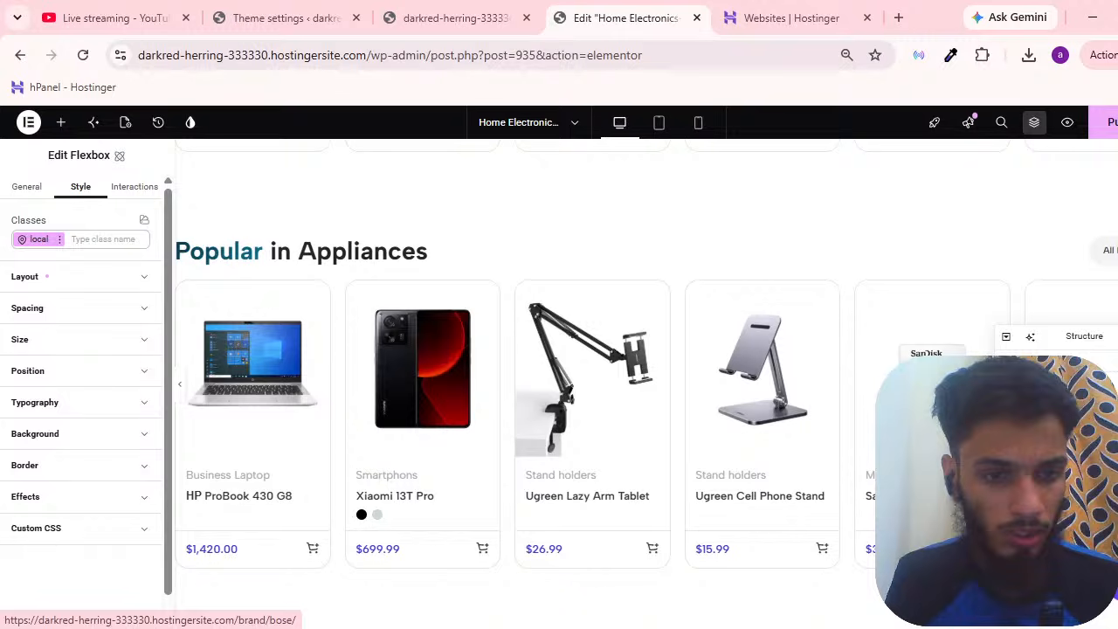
{"action": "scroll", "coordinate": [646, 376], "scroll_direction": "down", "scroll_amount": 5}
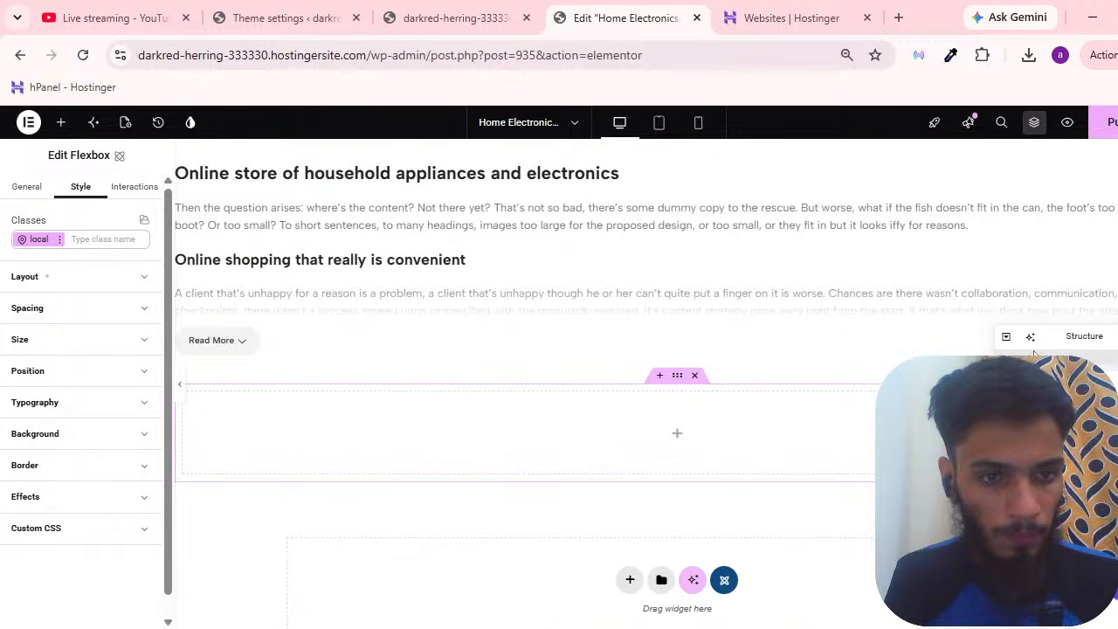
{"action": "left_click_drag", "start_coordinate": [1034, 352], "coordinate": [1034, 354]}
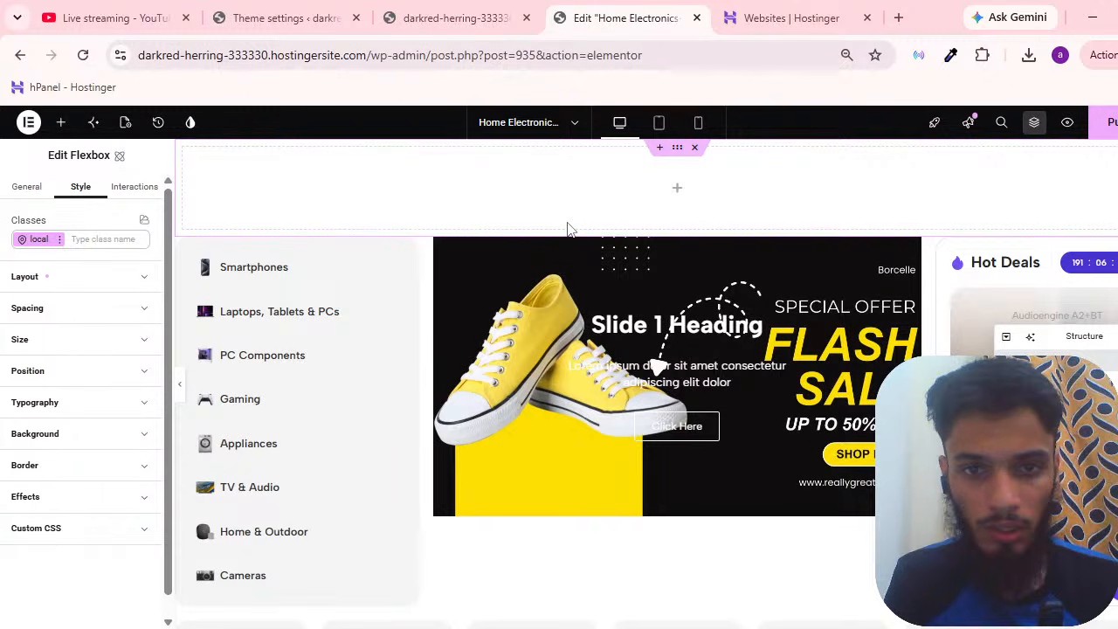
Delete the old hero section containing the category menu, the slides and the Hot Deals block.
{"action": "scroll", "coordinate": [568, 229], "scroll_direction": "down", "scroll_amount": 3}
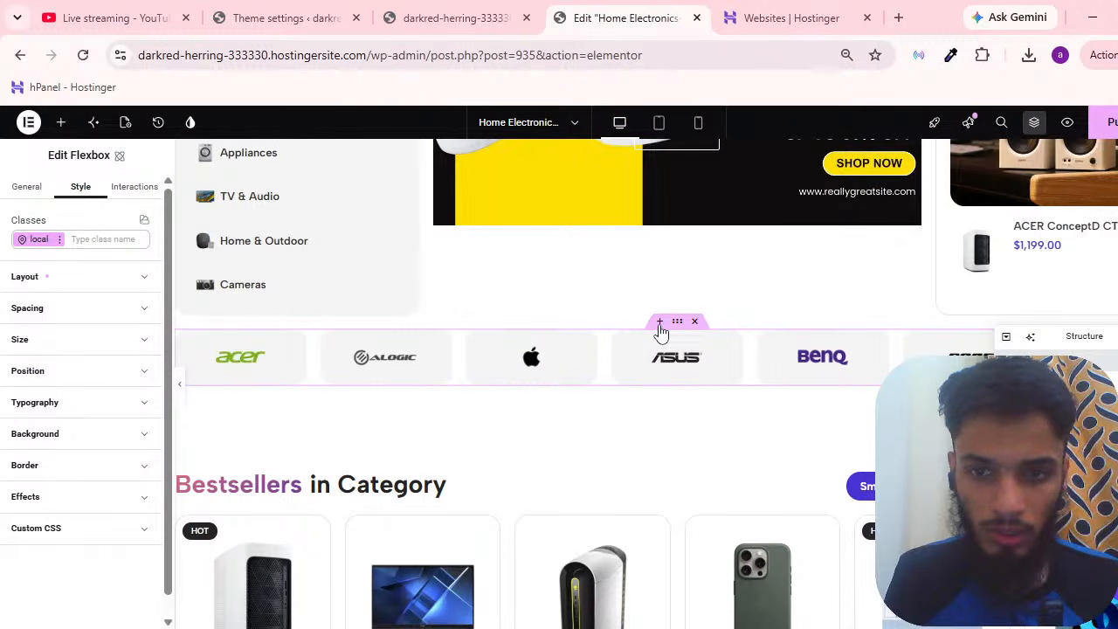
{"action": "scroll", "coordinate": [661, 332], "scroll_direction": "up", "scroll_amount": 3}
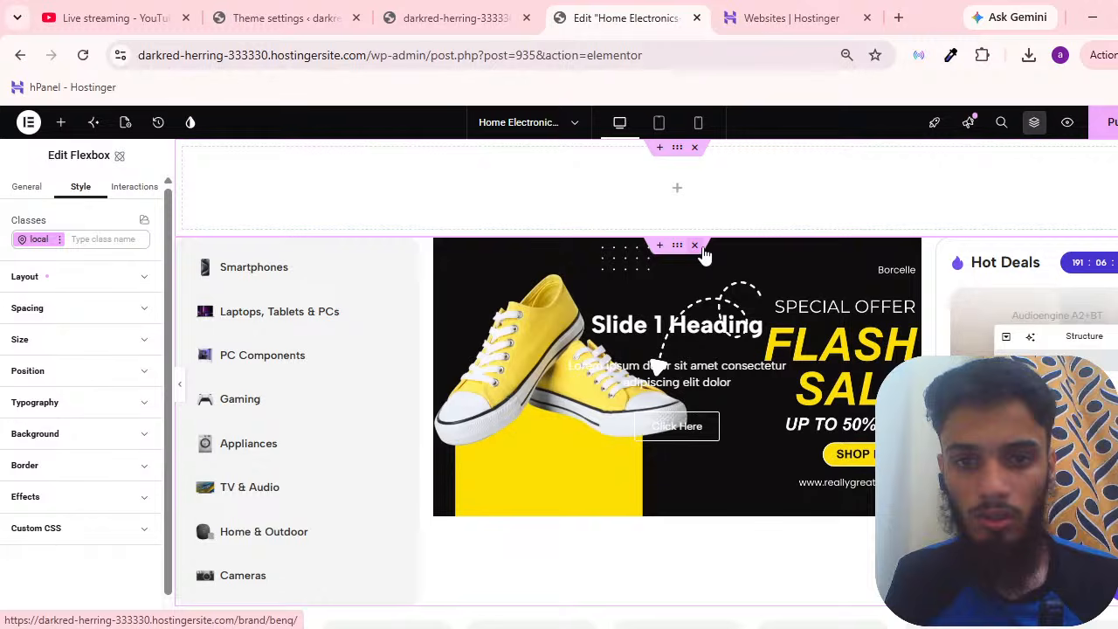
{"action": "scroll", "coordinate": [340, 382], "scroll_direction": "down", "scroll_amount": 2}
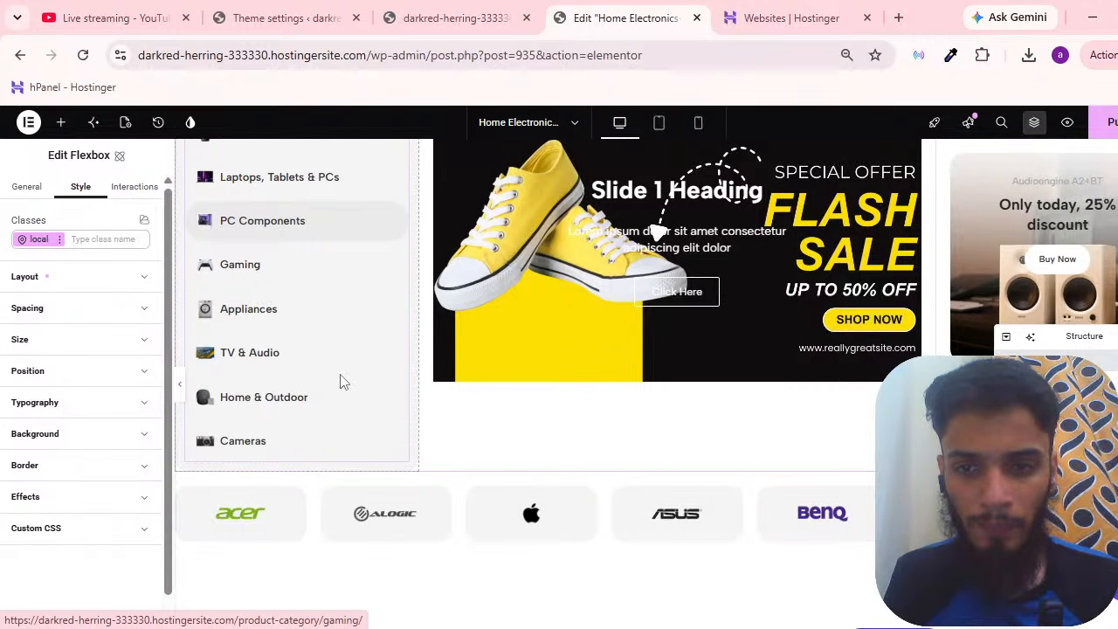
{"action": "scroll", "coordinate": [341, 382], "scroll_direction": "up", "scroll_amount": 2}
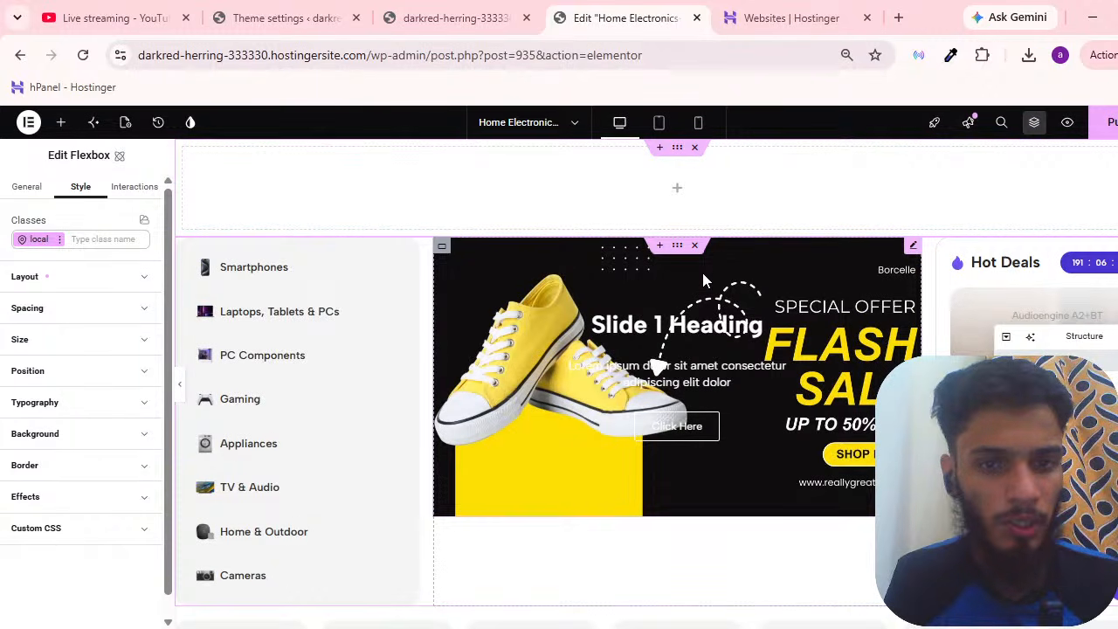
{"action": "left_click", "coordinate": [694, 245]}
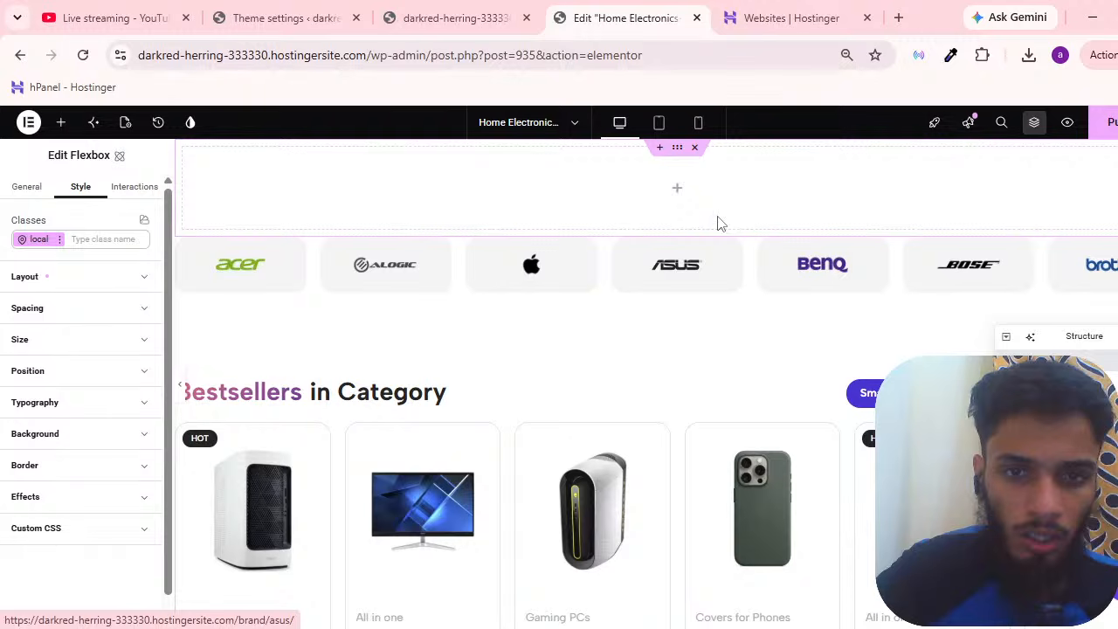
Place a Slides widget in the empty container above the brand logos and remove its second and third slides.
{"action": "left_click", "coordinate": [61, 123]}
{"action": "left_click_drag", "start_coordinate": [47, 341], "coordinate": [393, 214]}
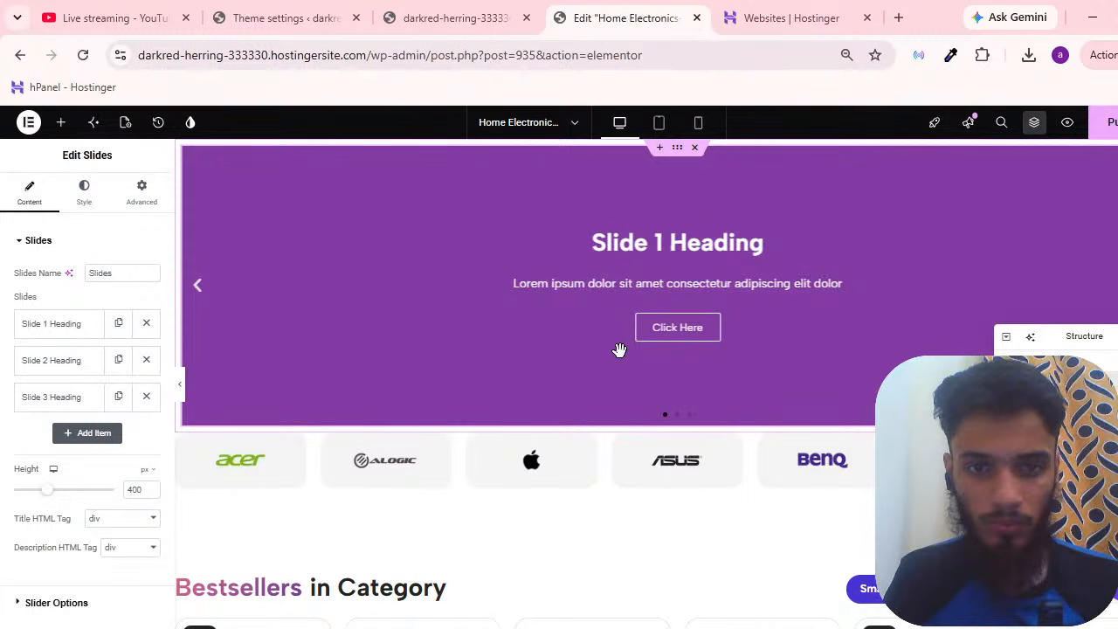
{"action": "left_click", "coordinate": [52, 323]}
{"action": "left_click", "coordinate": [147, 503]}
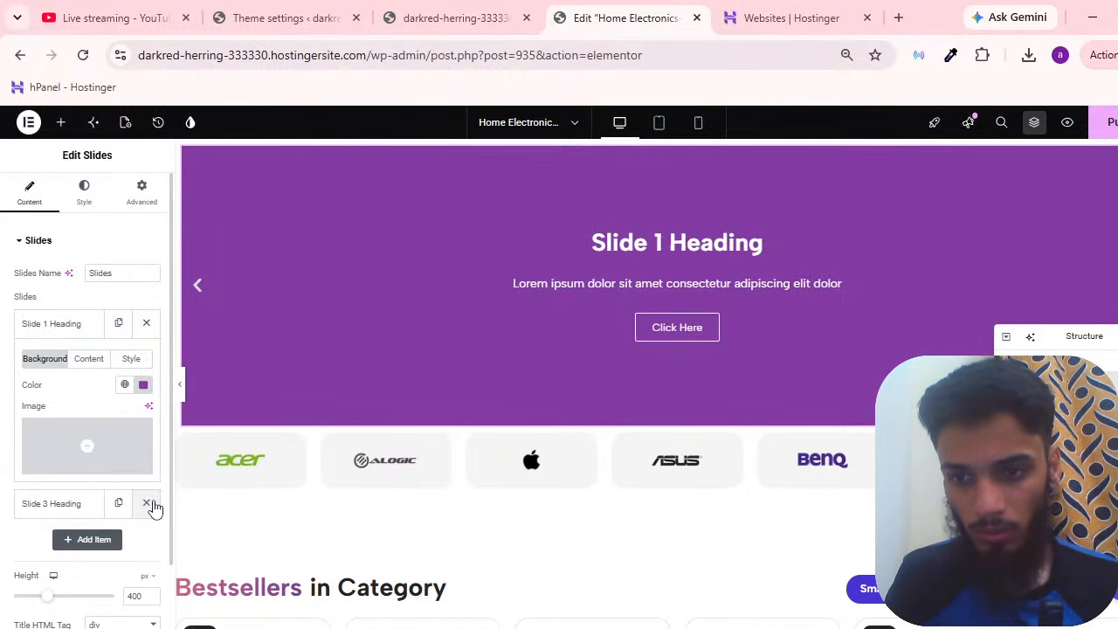
{"action": "left_click", "coordinate": [149, 504]}
Set the Yellow and White Modern Flash Sale image from the media library as the remaining slide's background.
{"action": "left_click", "coordinate": [109, 447]}
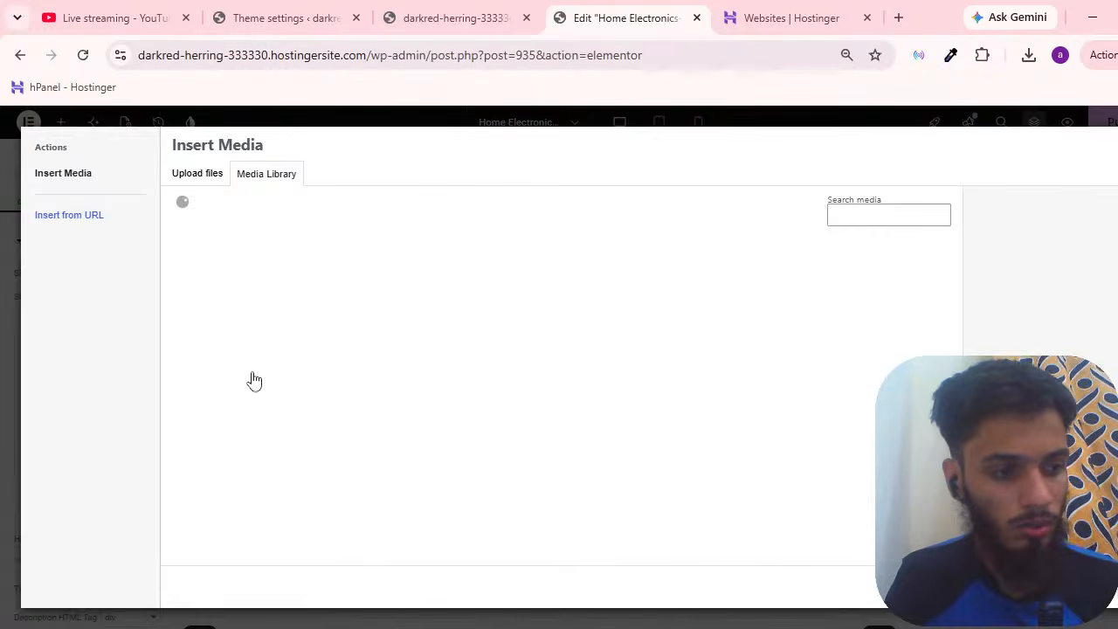
{"action": "left_click", "coordinate": [247, 320]}
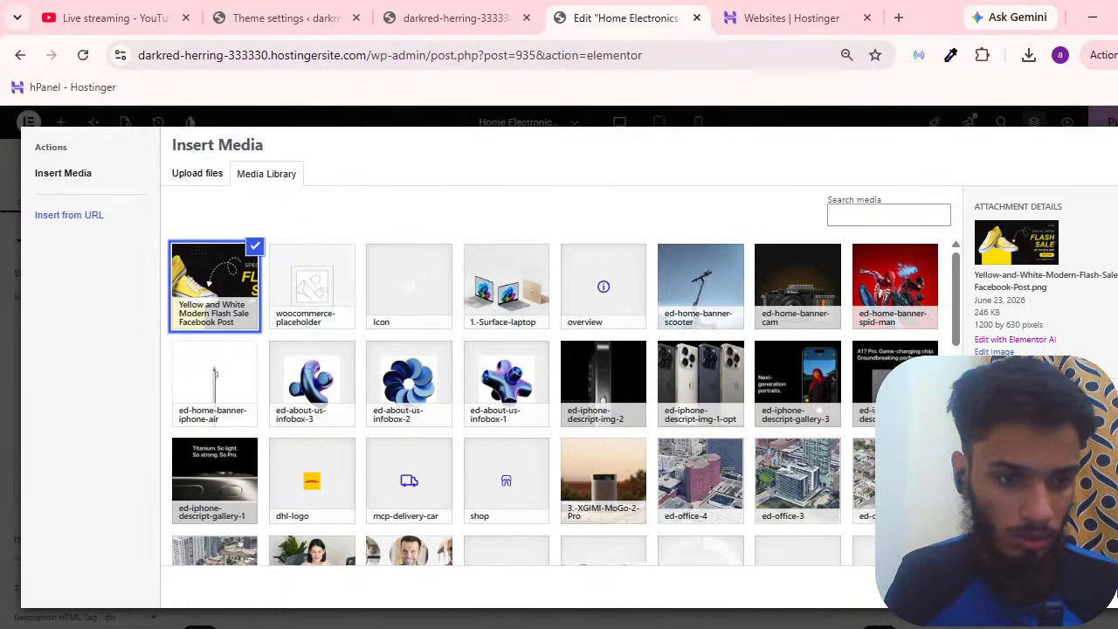
{"action": "left_click", "coordinate": [1113, 588]}
Clear the title, description and button text of the slide so only the banner image is left.
{"action": "left_click", "coordinate": [88, 360]}
{"action": "key", "text": "ctrl+a"}
{"action": "key", "text": "BackSpace"}
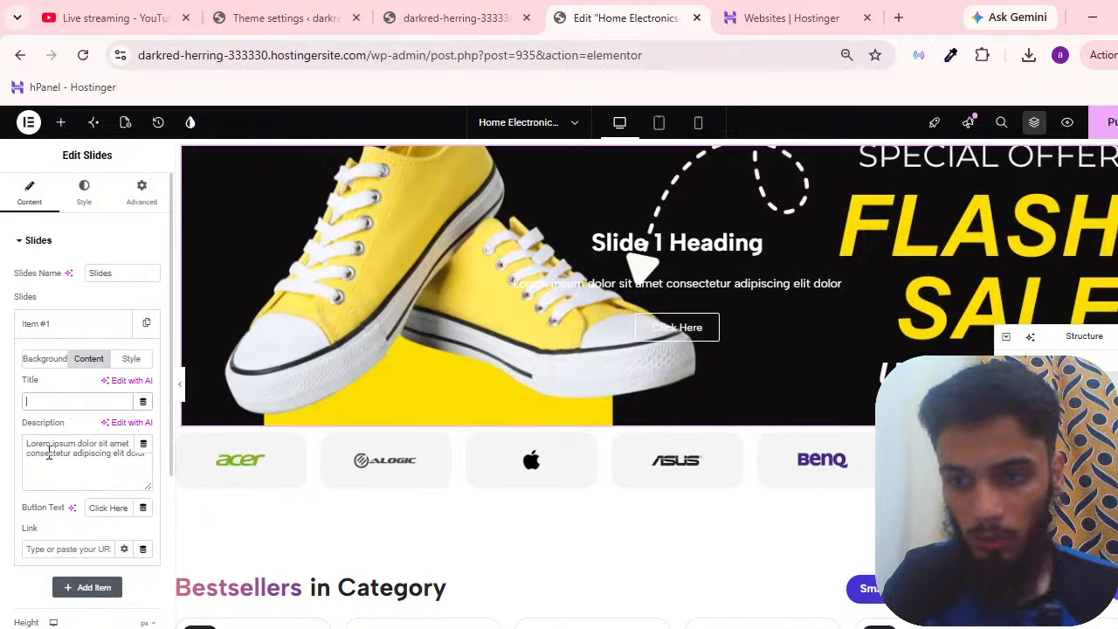
{"action": "triple_click", "coordinate": [52, 445]}
{"action": "key", "text": "BackSpace"}
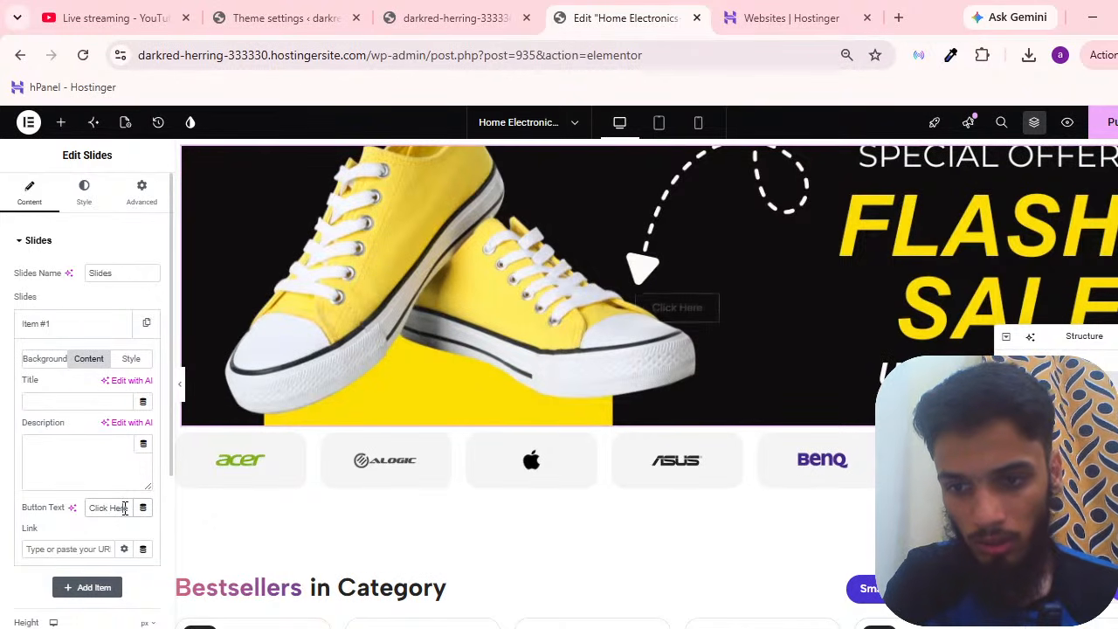
{"action": "double_click", "coordinate": [122, 508]}
{"action": "key", "text": "BackSpace"}
{"action": "key", "text": "BackSpace"}
{"action": "key", "text": "BackSpace"}
{"action": "key", "text": "BackSpace"}
{"action": "key", "text": "BackSpace"}
{"action": "key", "text": "BackSpace"}
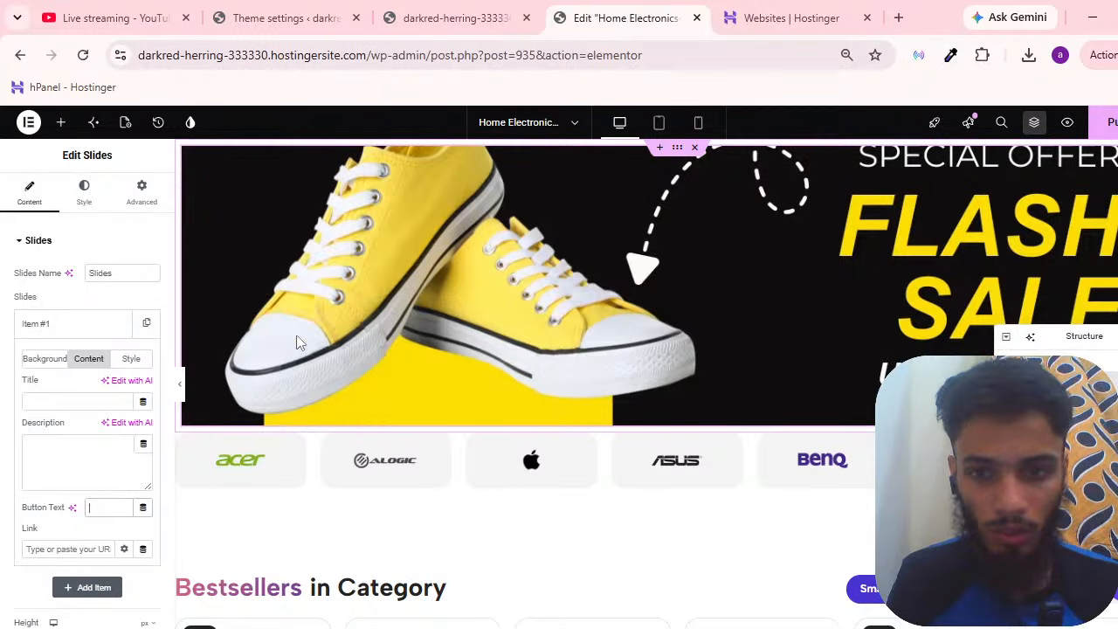
Collapse the slide's settings and set the Slides widget's height to 706 px.
{"action": "left_click", "coordinate": [31, 242]}
{"action": "left_click", "coordinate": [26, 245]}
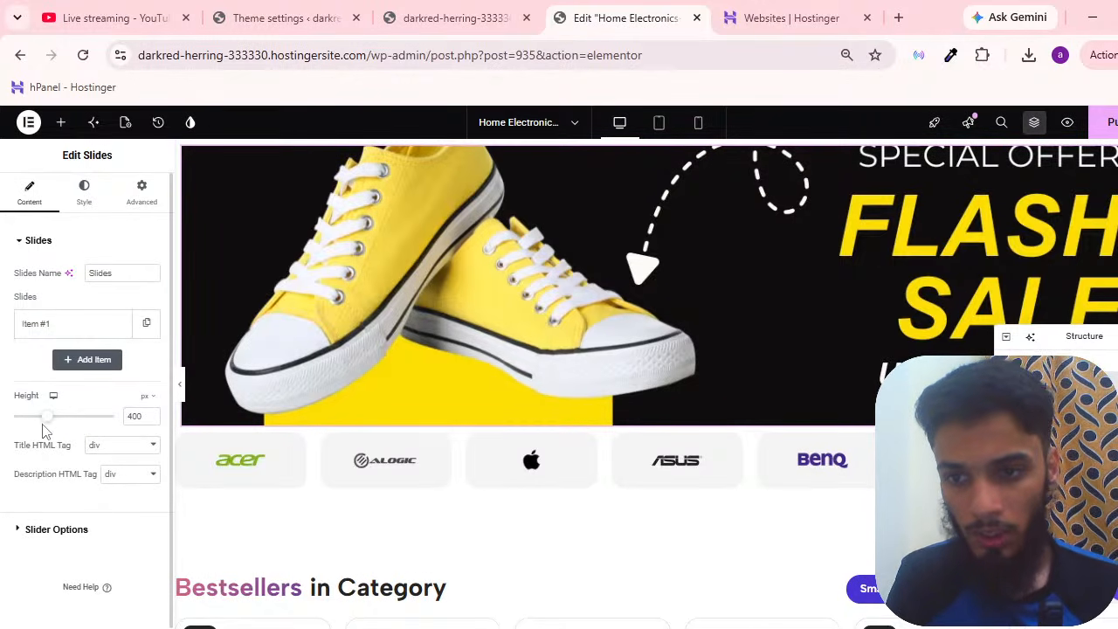
{"action": "left_click_drag", "start_coordinate": [55, 421], "coordinate": [87, 429]}
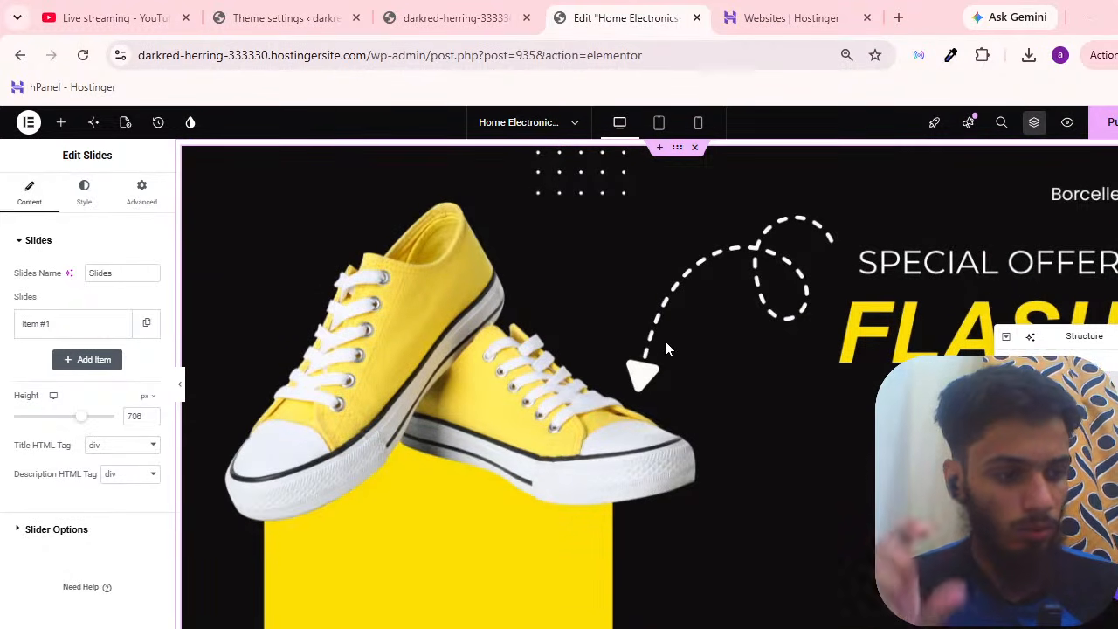
{"action": "scroll", "coordinate": [579, 345], "scroll_direction": "down", "scroll_amount": 1}
{"action": "scroll", "coordinate": [612, 437], "scroll_direction": "down", "scroll_amount": 1}
{"action": "scroll", "coordinate": [682, 419], "scroll_direction": "up", "scroll_amount": 2}
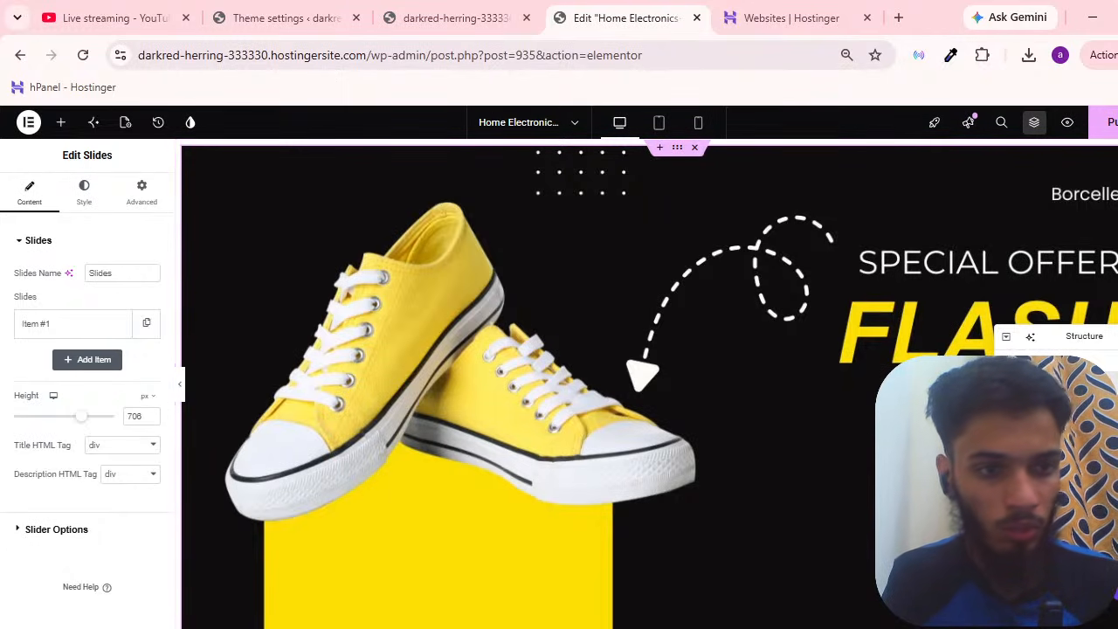
{"action": "scroll", "coordinate": [577, 192], "scroll_direction": "down", "scroll_amount": 5}
{"action": "scroll", "coordinate": [560, 209], "scroll_direction": "up", "scroll_amount": 5}
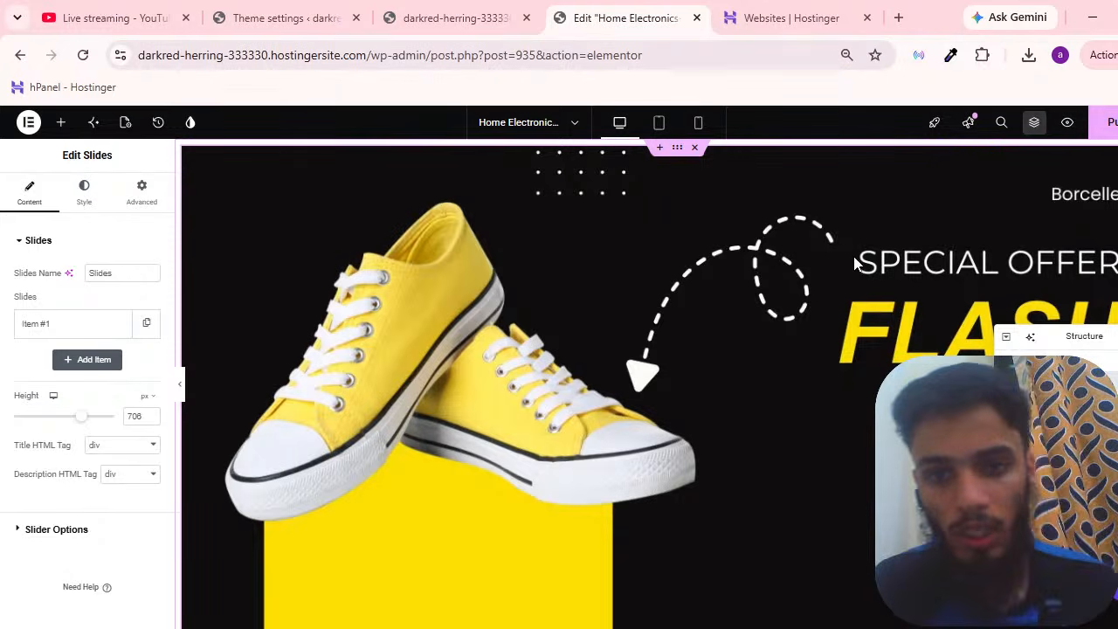
{"action": "scroll", "coordinate": [640, 292], "scroll_direction": "down", "scroll_amount": 3}
{"action": "scroll", "coordinate": [627, 320], "scroll_direction": "up", "scroll_amount": 3}
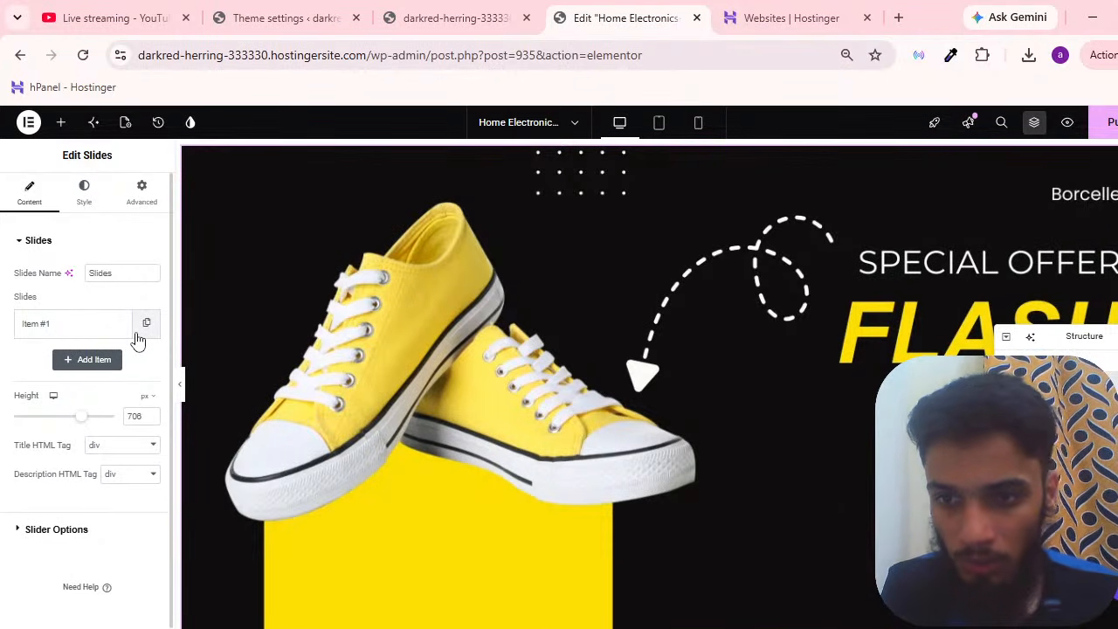
Add a second item to the Slides widget and remove it again.
{"action": "left_click", "coordinate": [88, 359]}
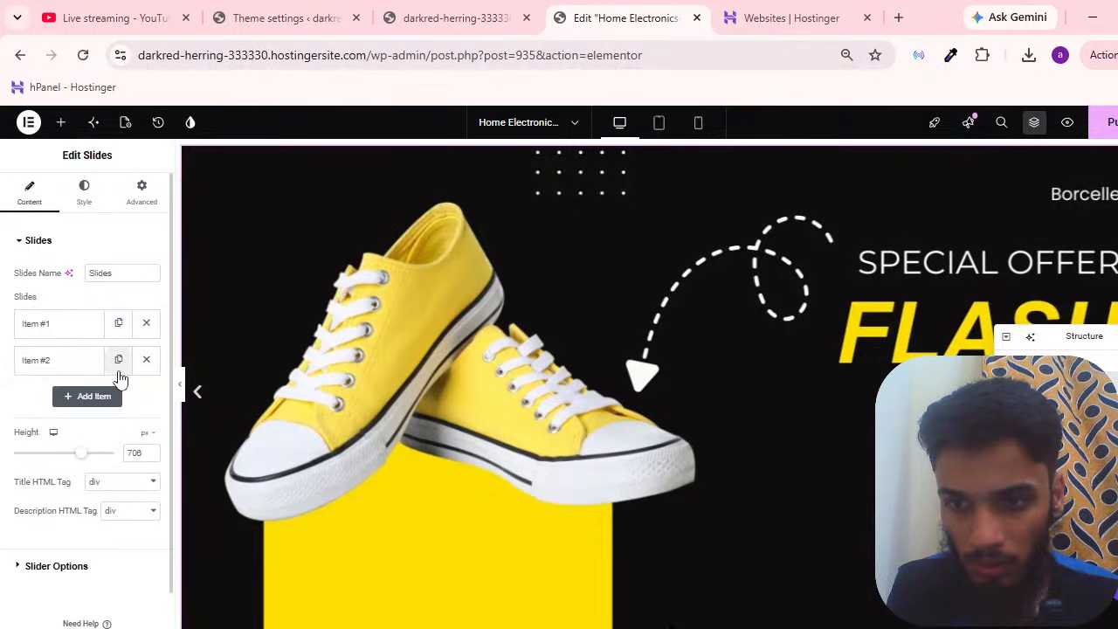
{"action": "left_click", "coordinate": [145, 361]}
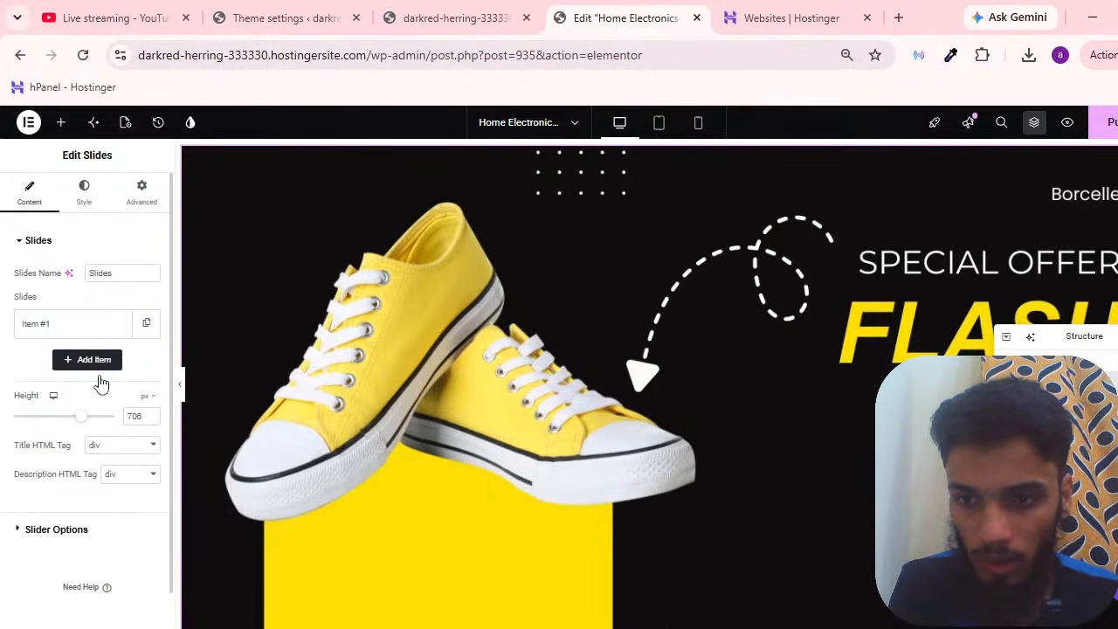
Add a second slide to the Slides widget and set the 1.-Surface-laptop image from the media library as its background.
{"action": "left_click", "coordinate": [98, 365]}
{"action": "left_click", "coordinate": [68, 491]}
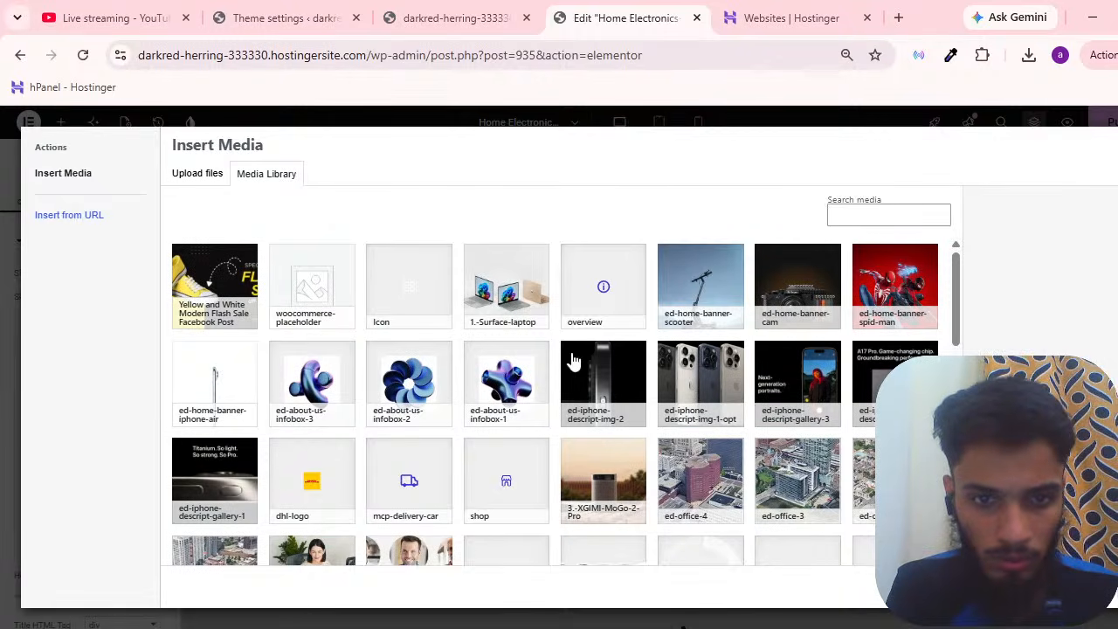
{"action": "scroll", "coordinate": [639, 367], "scroll_direction": "down", "scroll_amount": 5}
{"action": "scroll", "coordinate": [616, 448], "scroll_direction": "up", "scroll_amount": 5}
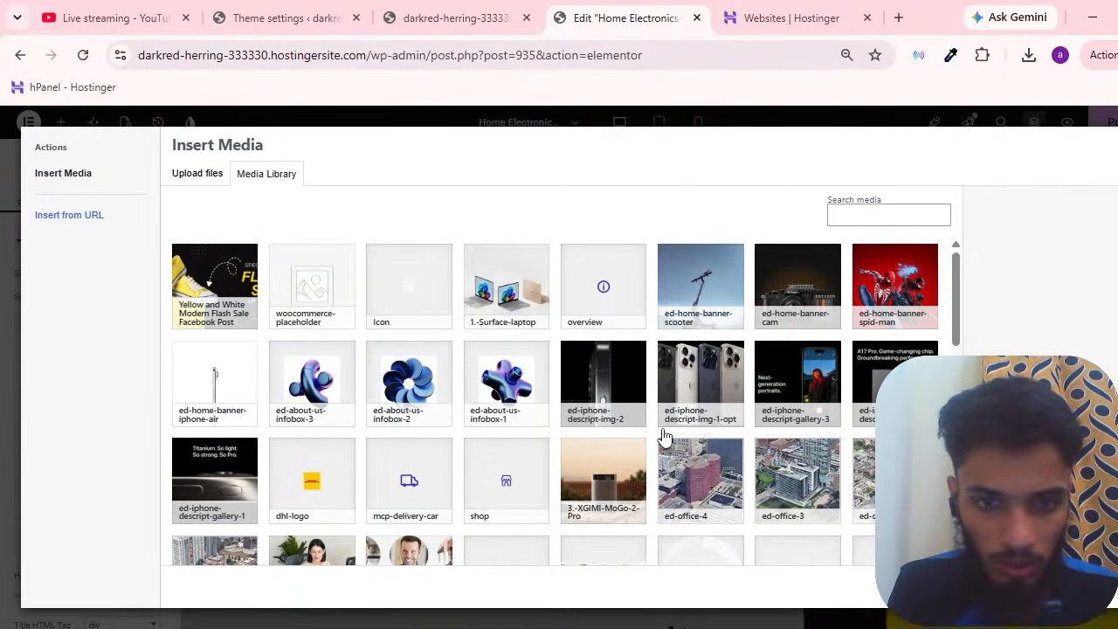
{"action": "scroll", "coordinate": [627, 423], "scroll_direction": "down", "scroll_amount": 5}
{"action": "scroll", "coordinate": [634, 433], "scroll_direction": "down", "scroll_amount": 2}
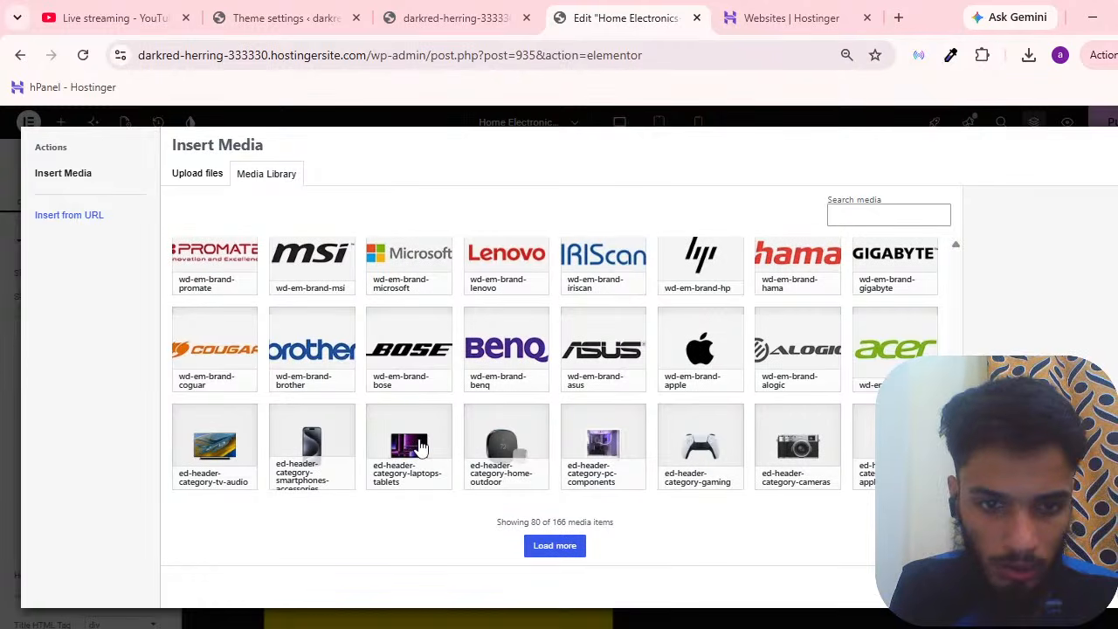
{"action": "left_click", "coordinate": [555, 543]}
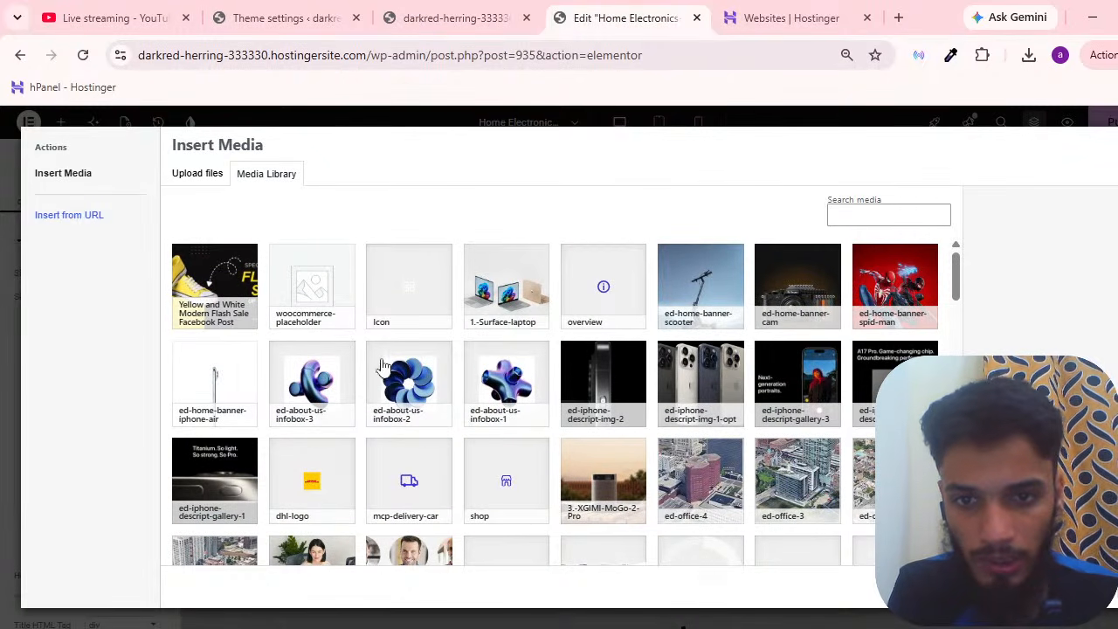
{"action": "left_click", "coordinate": [519, 259]}
{"action": "left_click", "coordinate": [1103, 587]}
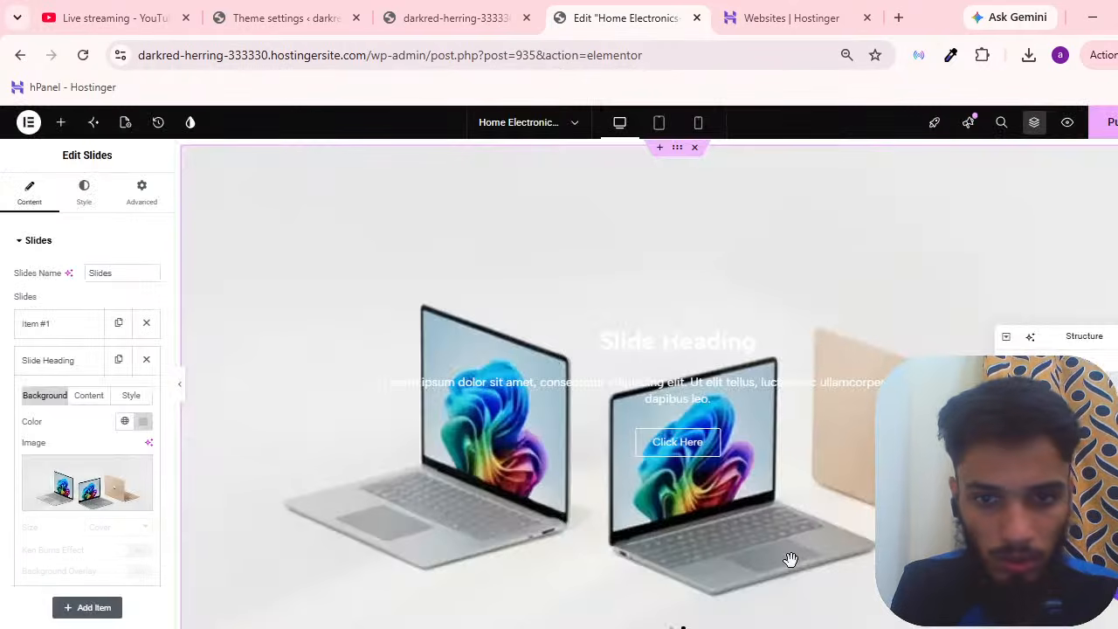
Set the new slide's title to "best laptop" and shorten its description to "Lorem ipsum doloo.".
{"action": "scroll", "coordinate": [679, 370], "scroll_direction": "down", "scroll_amount": 4}
{"action": "scroll", "coordinate": [705, 400], "scroll_direction": "up", "scroll_amount": 4}
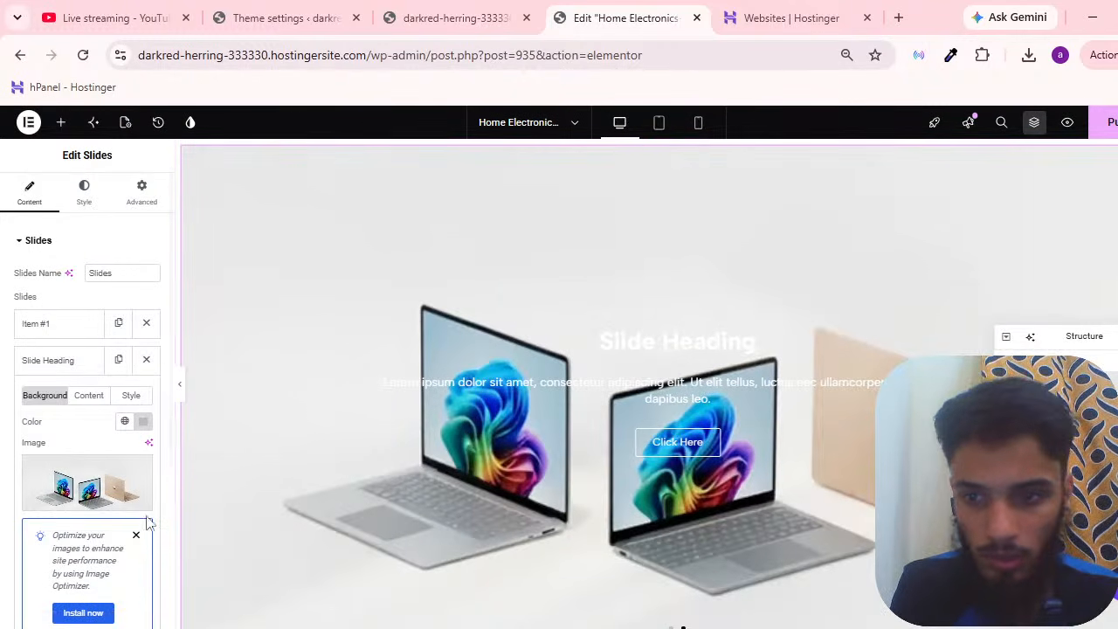
{"action": "left_click", "coordinate": [101, 398]}
{"action": "left_click_drag", "start_coordinate": [98, 437], "coordinate": [4, 451]}
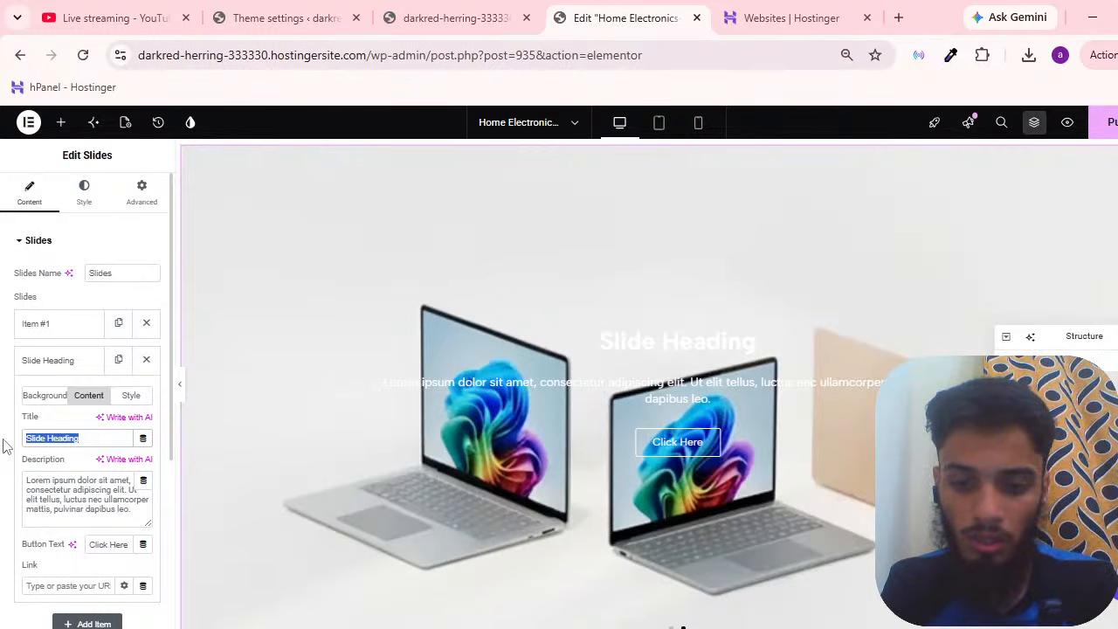
{"action": "type", "text": "best lap"}
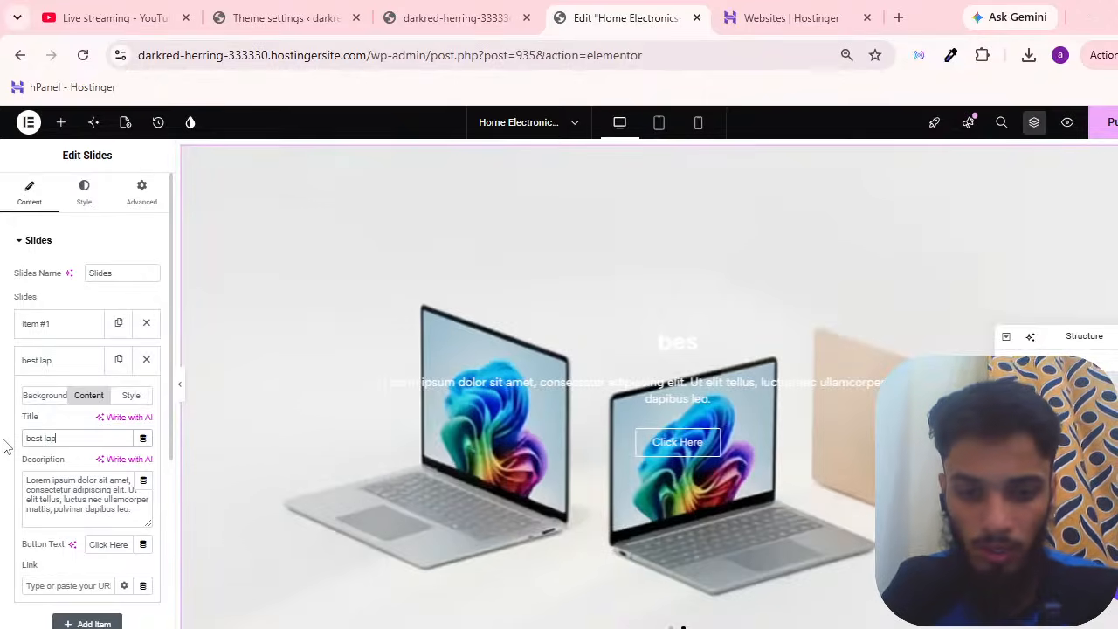
{"action": "type", "text": "top"}
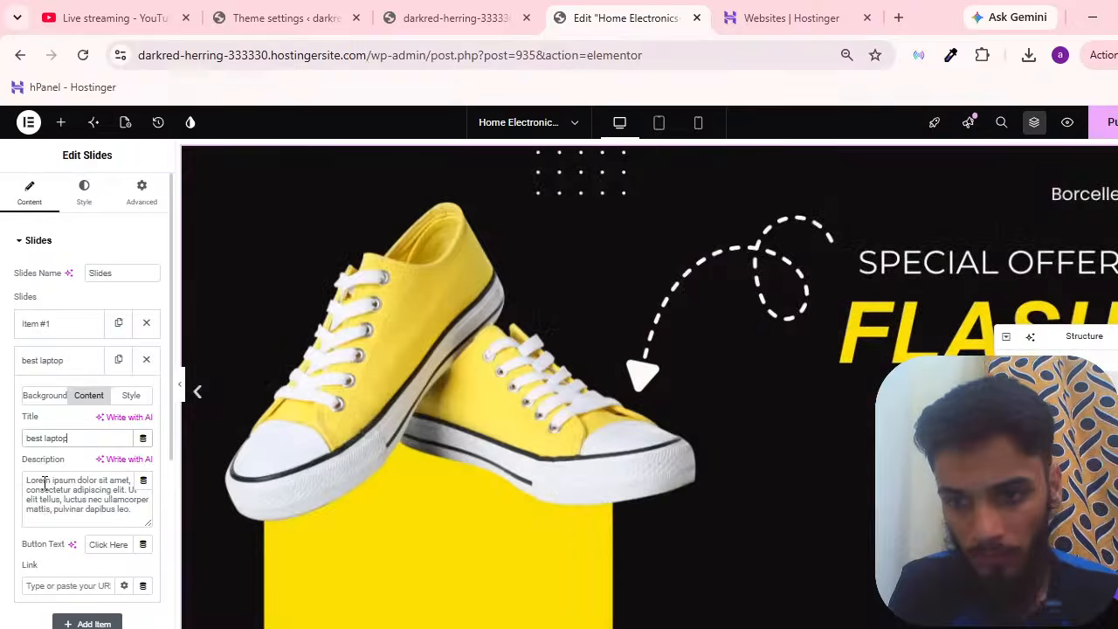
{"action": "left_click_drag", "start_coordinate": [25, 480], "coordinate": [107, 481]}
{"action": "left_click", "coordinate": [125, 512]}
{"action": "key", "text": "BackSpace"}
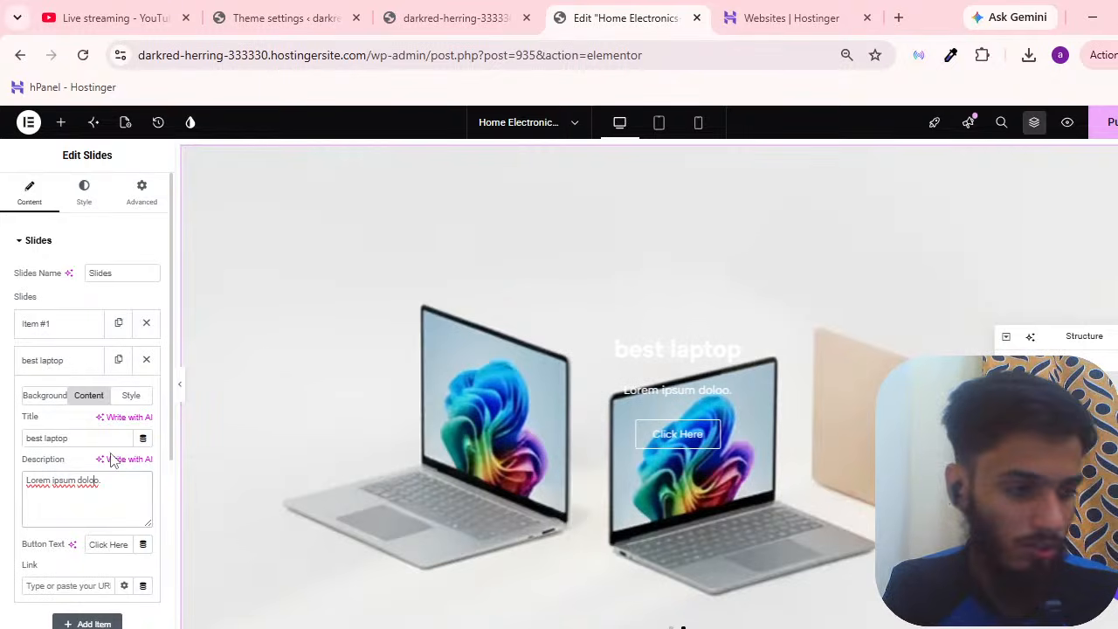
Check the laptop slide's custom style option and change its button text to "shop now".
{"action": "left_click", "coordinate": [121, 398]}
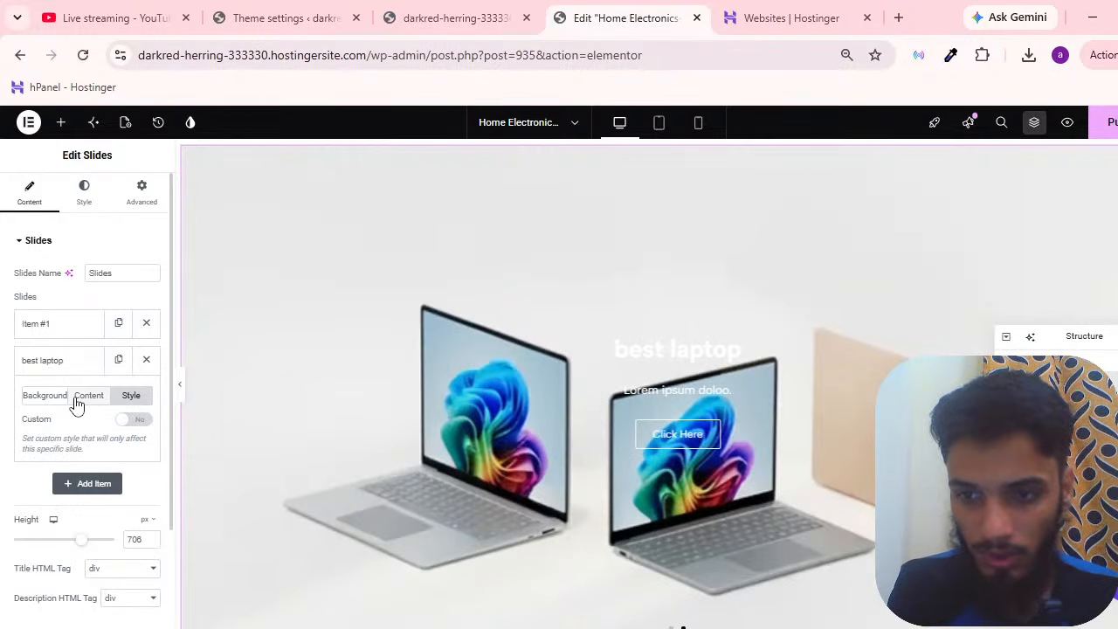
{"action": "left_click", "coordinate": [78, 400]}
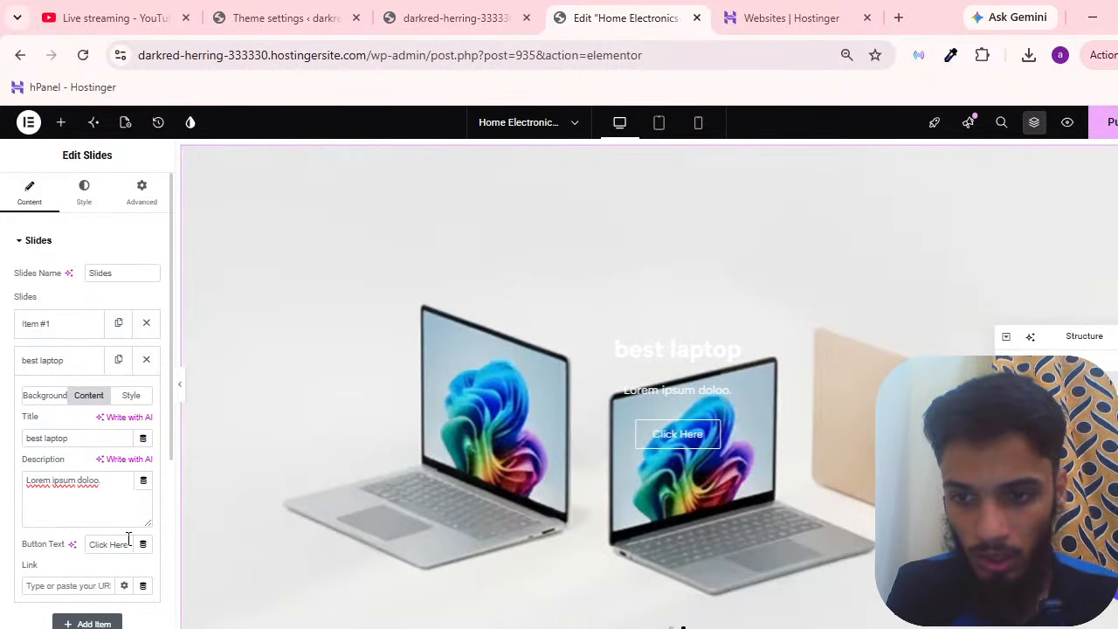
{"action": "triple_click", "coordinate": [129, 539]}
{"action": "type", "text": "shop"}
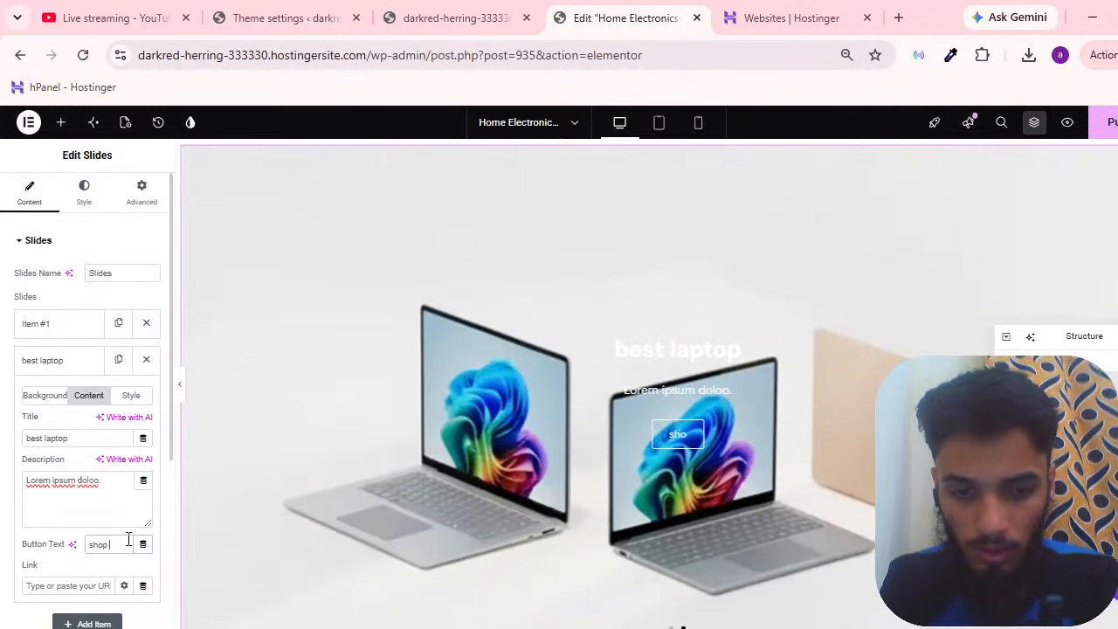
{"action": "type", "text": " now"}
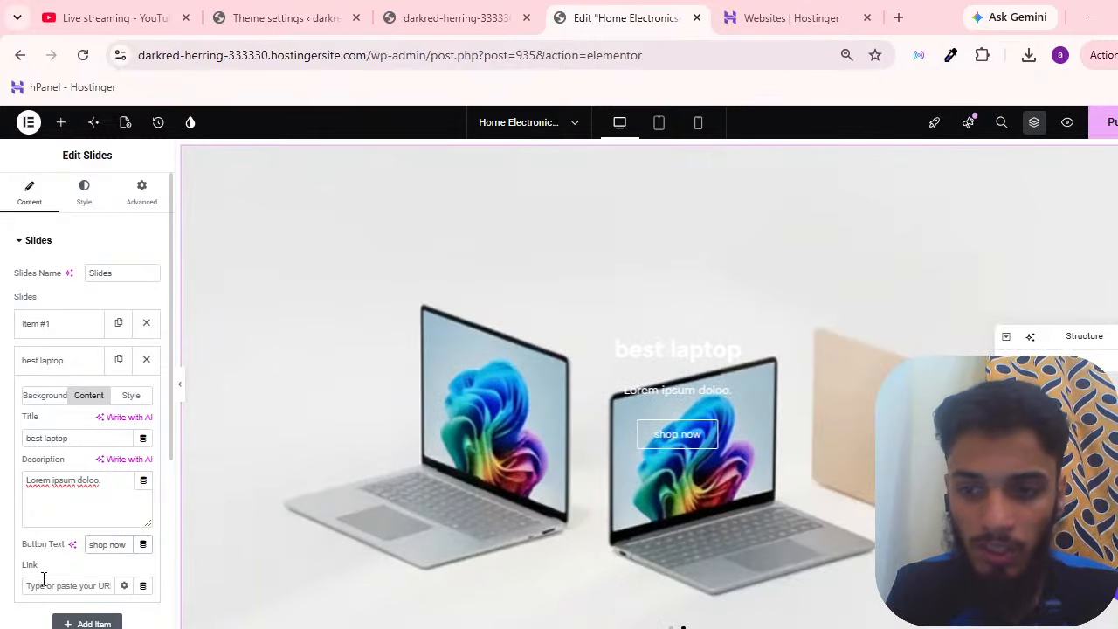
Switch to the live storefront and open the Apple FineWoven Case product from the Popular in Gaming section.
{"action": "left_click", "coordinate": [43, 581]}
{"action": "scroll", "coordinate": [419, 548], "scroll_direction": "down", "scroll_amount": 5}
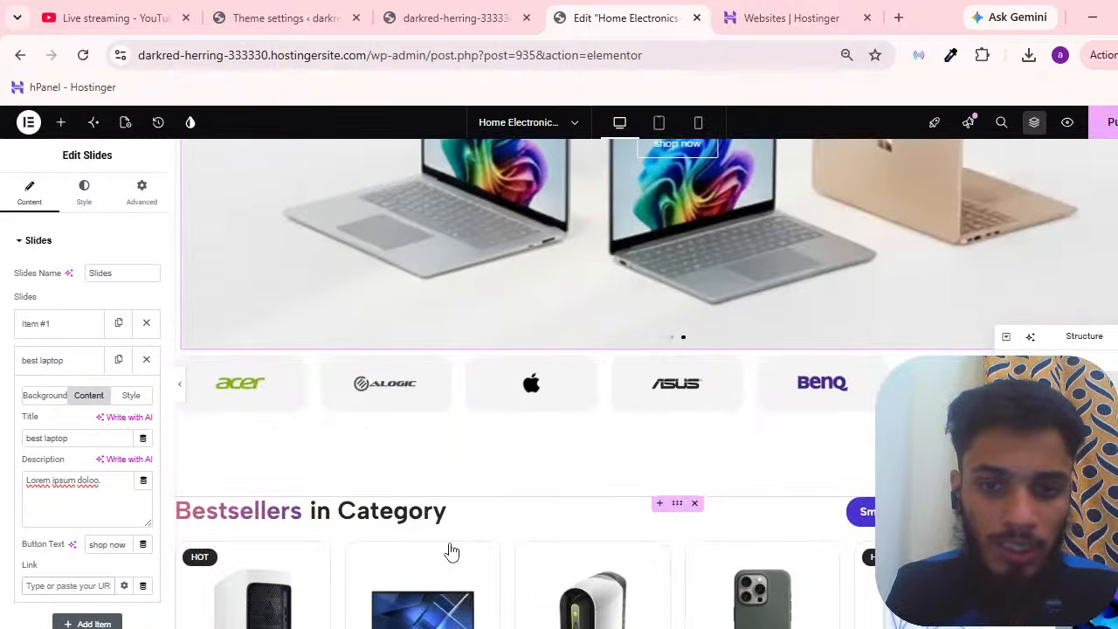
{"action": "scroll", "coordinate": [631, 467], "scroll_direction": "up", "scroll_amount": 5}
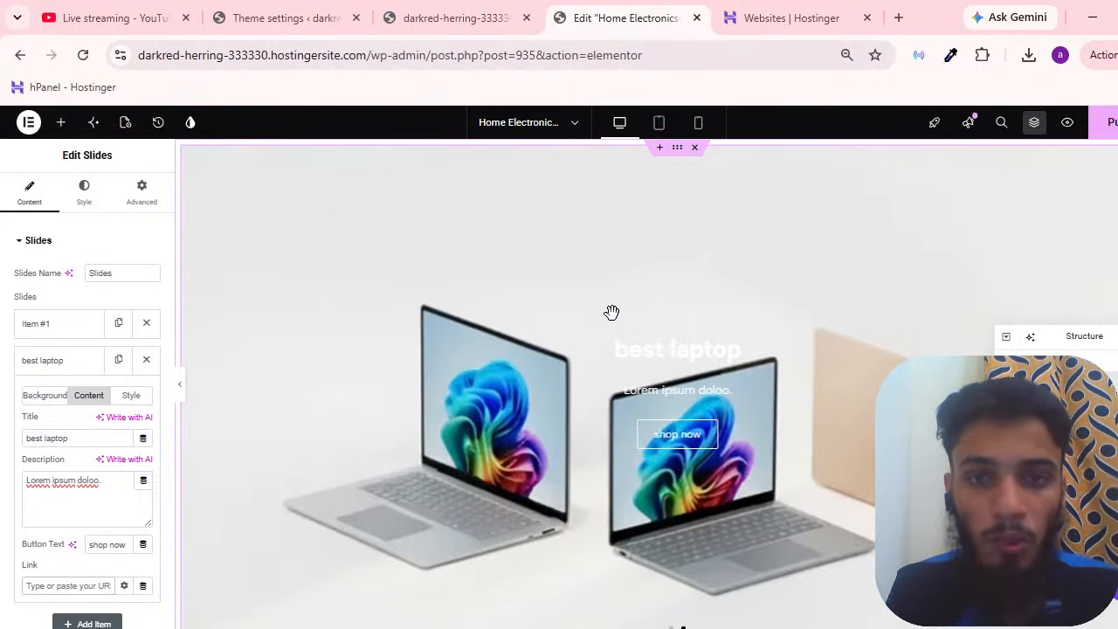
{"action": "scroll", "coordinate": [545, 334], "scroll_direction": "down", "scroll_amount": 5}
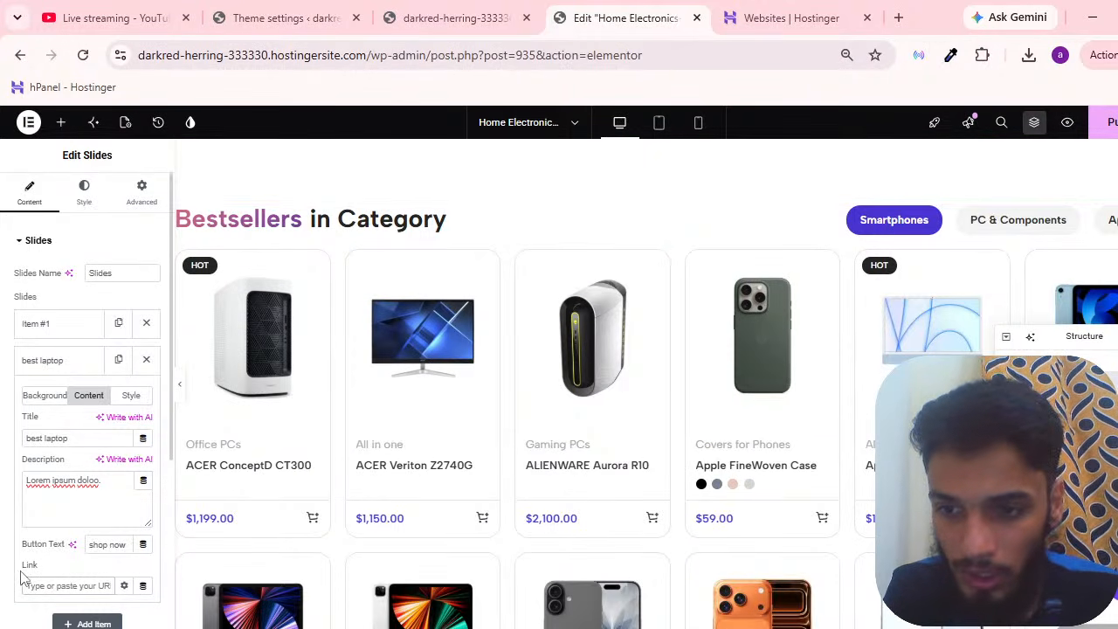
{"action": "left_click", "coordinate": [449, 17]}
{"action": "scroll", "coordinate": [617, 289], "scroll_direction": "down", "scroll_amount": 15}
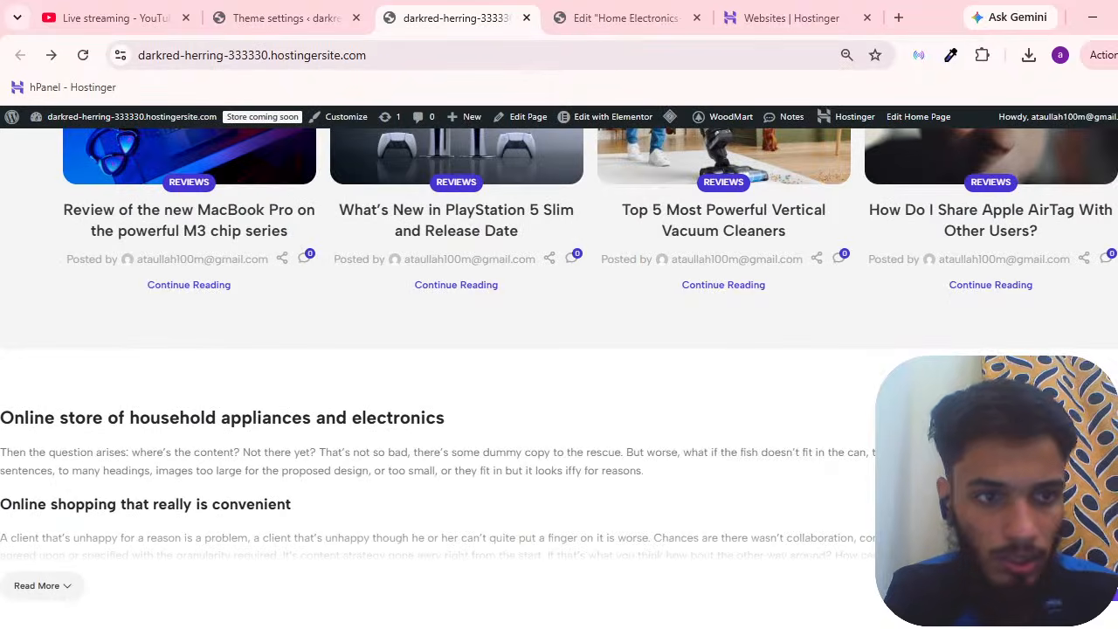
{"action": "scroll", "coordinate": [569, 300], "scroll_direction": "up", "scroll_amount": 3}
{"action": "scroll", "coordinate": [559, 350], "scroll_direction": "up", "scroll_amount": 8}
{"action": "scroll", "coordinate": [549, 387], "scroll_direction": "down", "scroll_amount": 4}
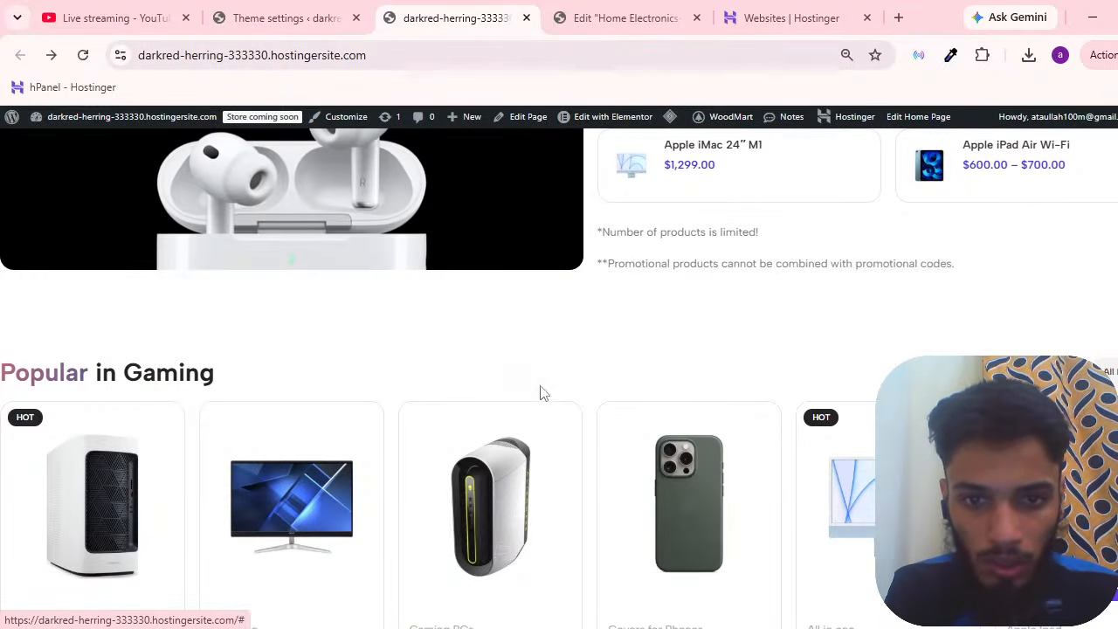
{"action": "left_click", "coordinate": [690, 499]}
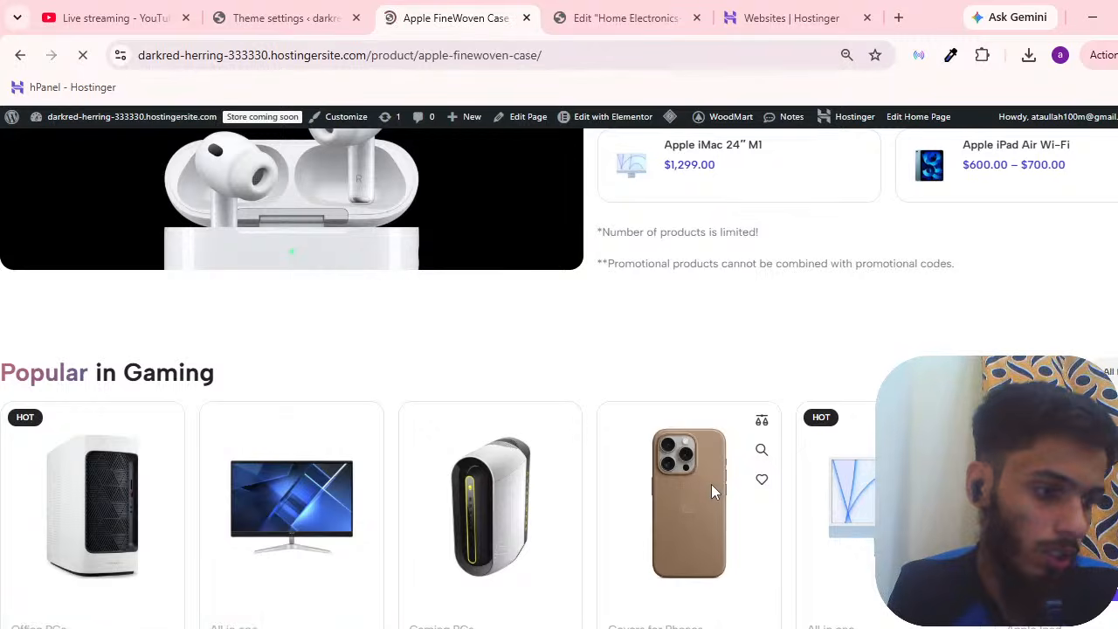
Look over the Apple FineWoven Case page, copy its address and paste it as the laptop slide's link in the Elementor editor.
{"action": "scroll", "coordinate": [349, 410], "scroll_direction": "down", "scroll_amount": 10}
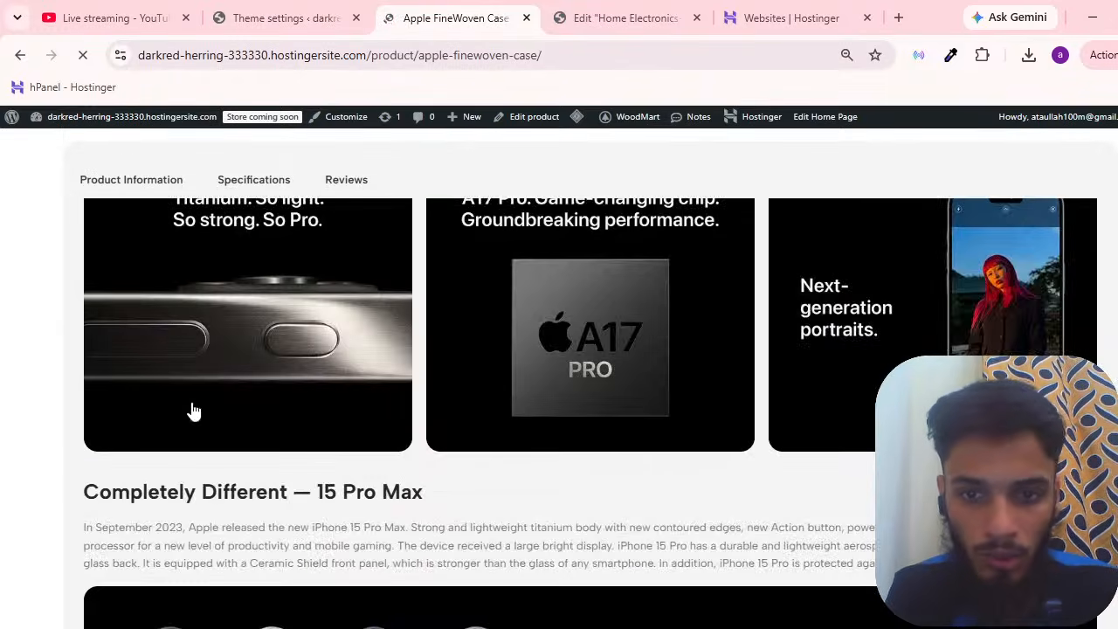
{"action": "scroll", "coordinate": [167, 409], "scroll_direction": "up", "scroll_amount": 10}
{"action": "scroll", "coordinate": [620, 530], "scroll_direction": "down", "scroll_amount": 10}
{"action": "scroll", "coordinate": [669, 466], "scroll_direction": "up", "scroll_amount": 8}
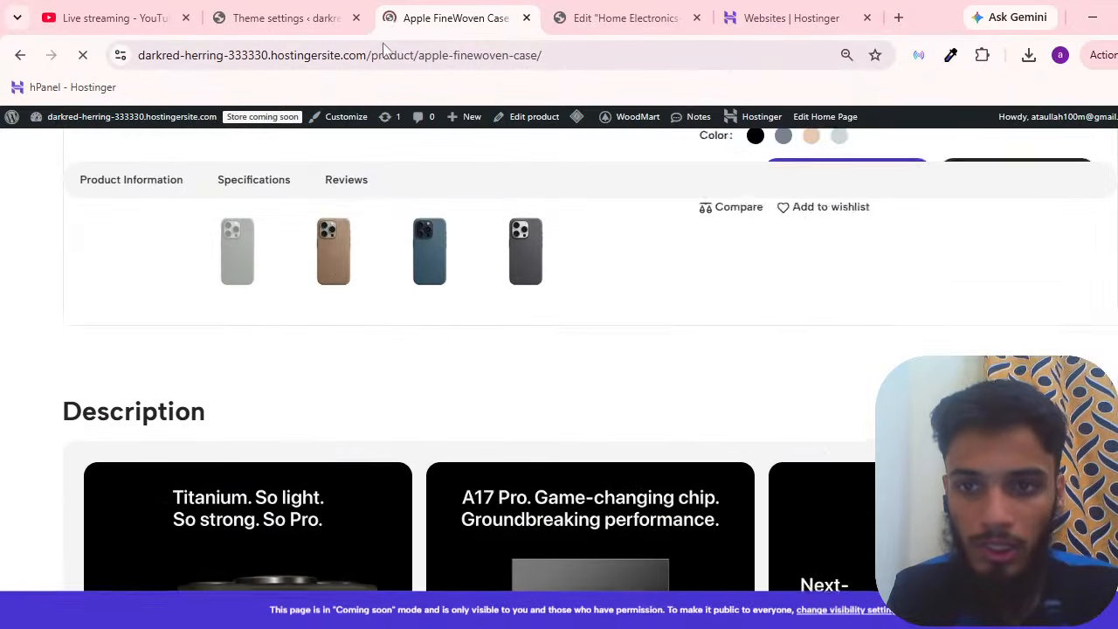
{"action": "left_click", "coordinate": [395, 51]}
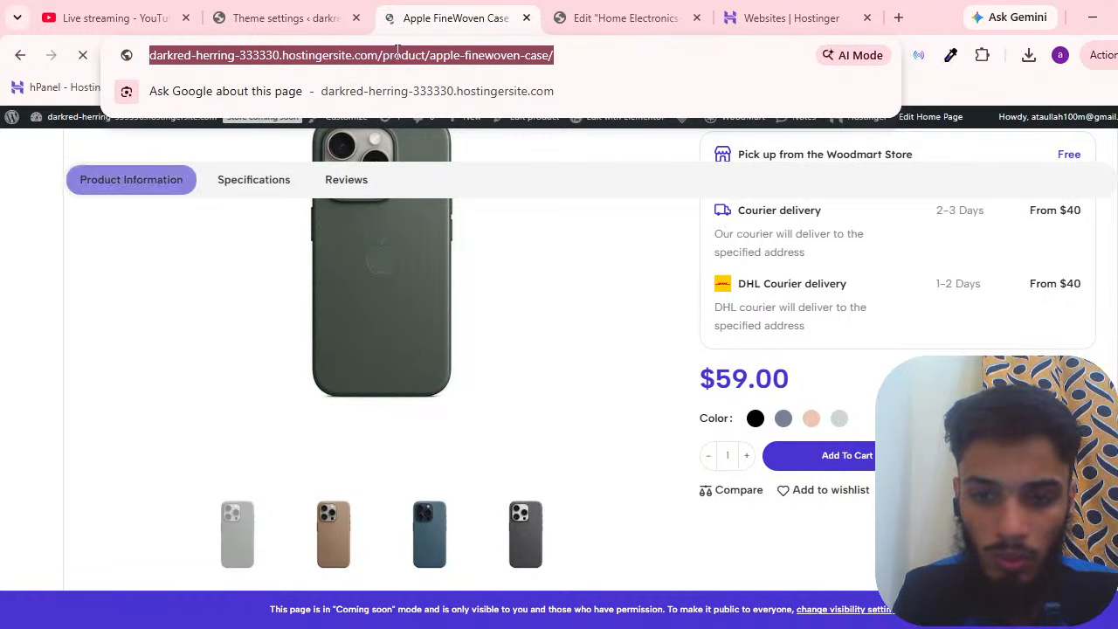
{"action": "left_click", "coordinate": [369, 9]}
{"action": "left_click", "coordinate": [582, 8]}
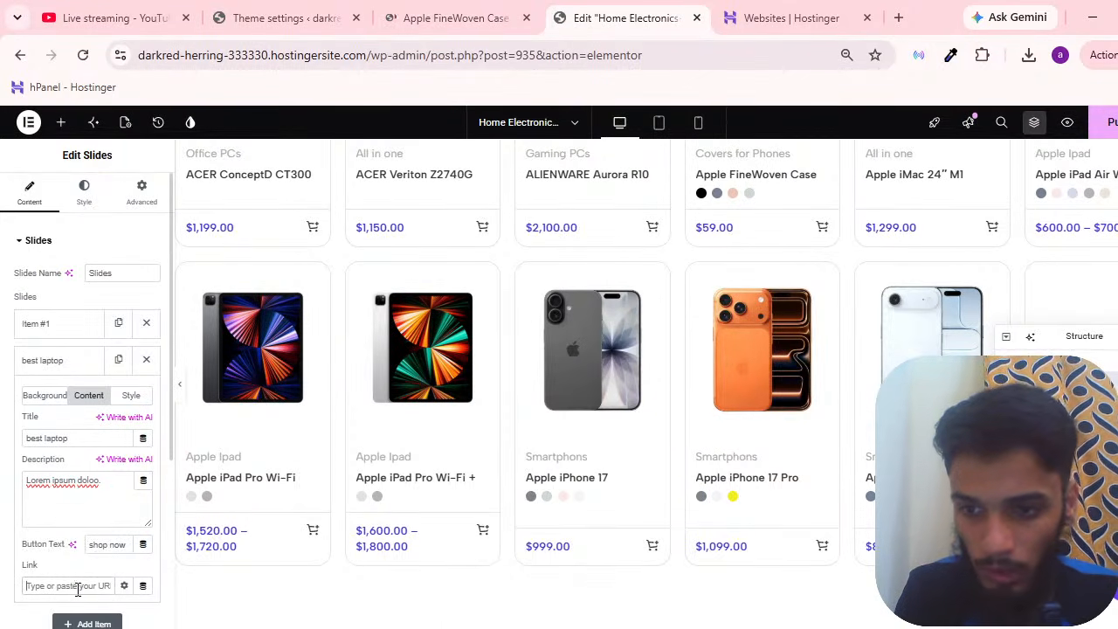
{"action": "key", "text": "ctrl+v"}
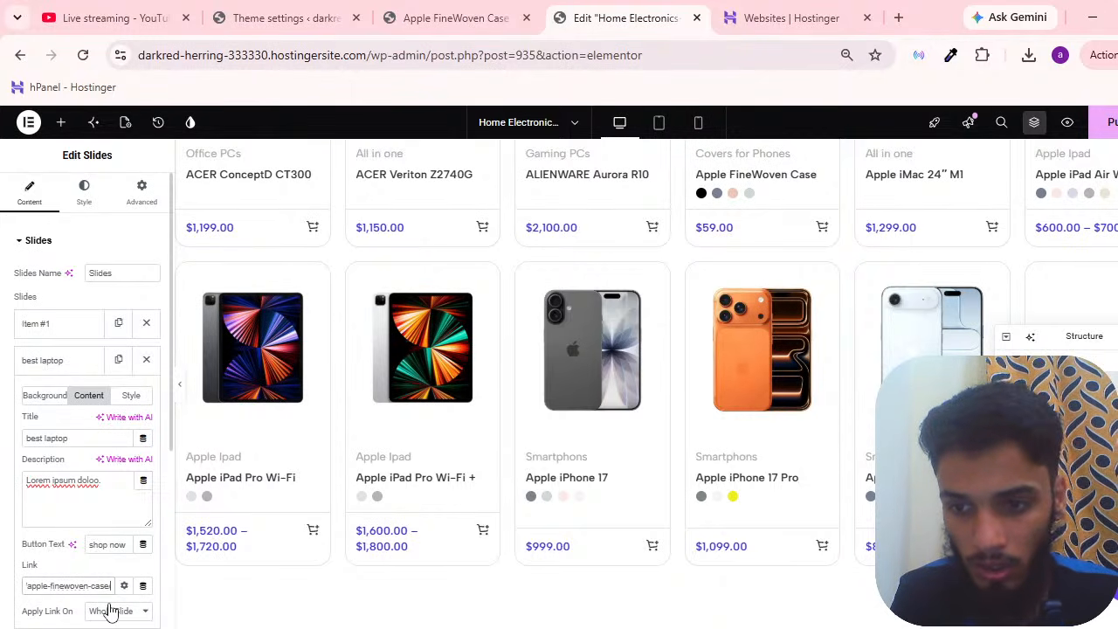
Apply the laptop slide's link to Button Only.
{"action": "scroll", "coordinate": [77, 563], "scroll_direction": "down", "scroll_amount": 3}
{"action": "left_click", "coordinate": [122, 321]}
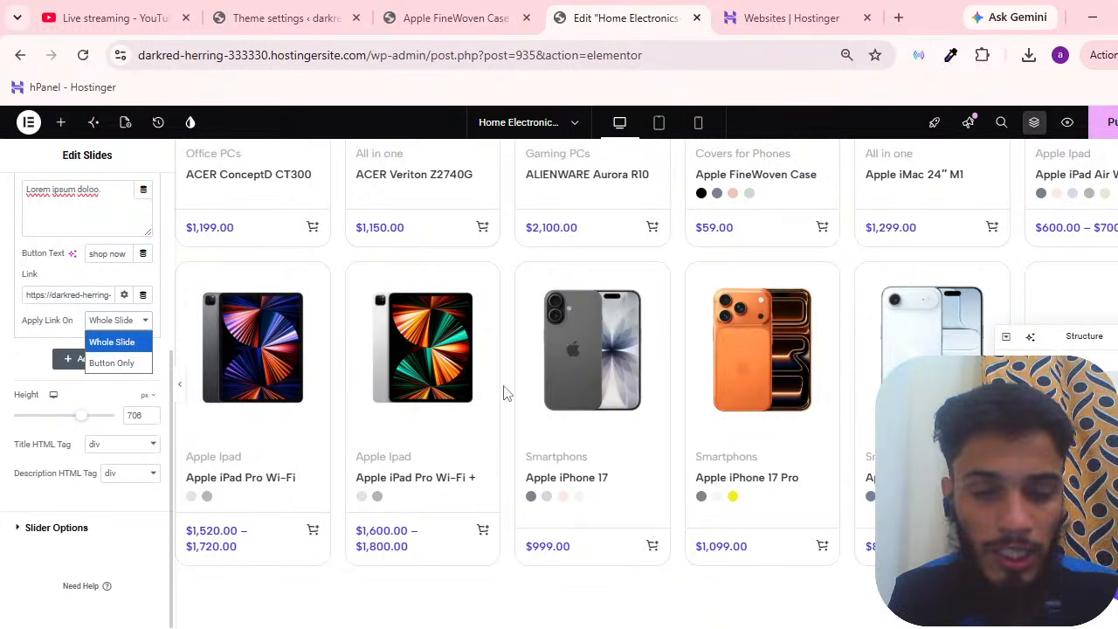
{"action": "scroll", "coordinate": [505, 396], "scroll_direction": "up", "scroll_amount": 10}
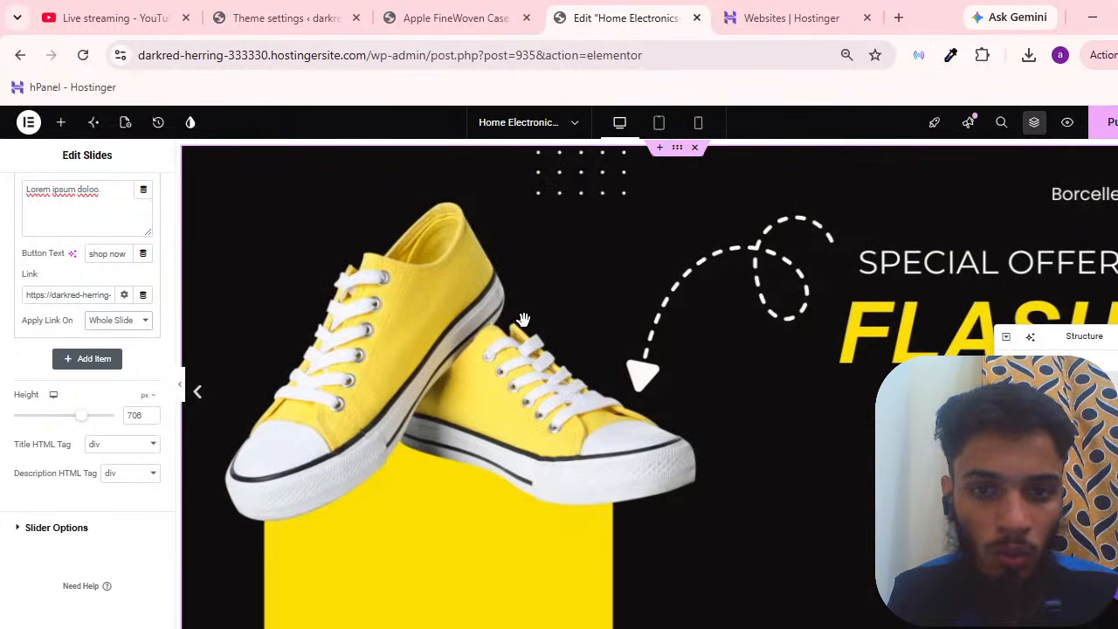
{"action": "left_click", "coordinate": [140, 321]}
{"action": "left_click", "coordinate": [140, 363]}
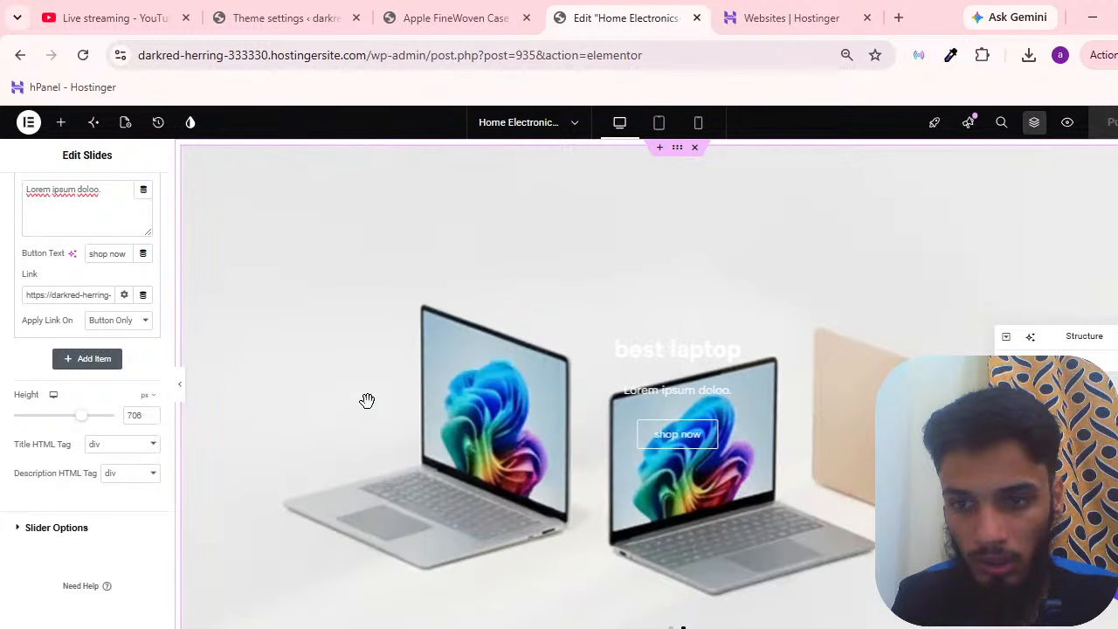
Set the slides' vertical content position to Top, trying Start text alignment and restoring it to Center.
{"action": "scroll", "coordinate": [78, 245], "scroll_direction": "up", "scroll_amount": 4}
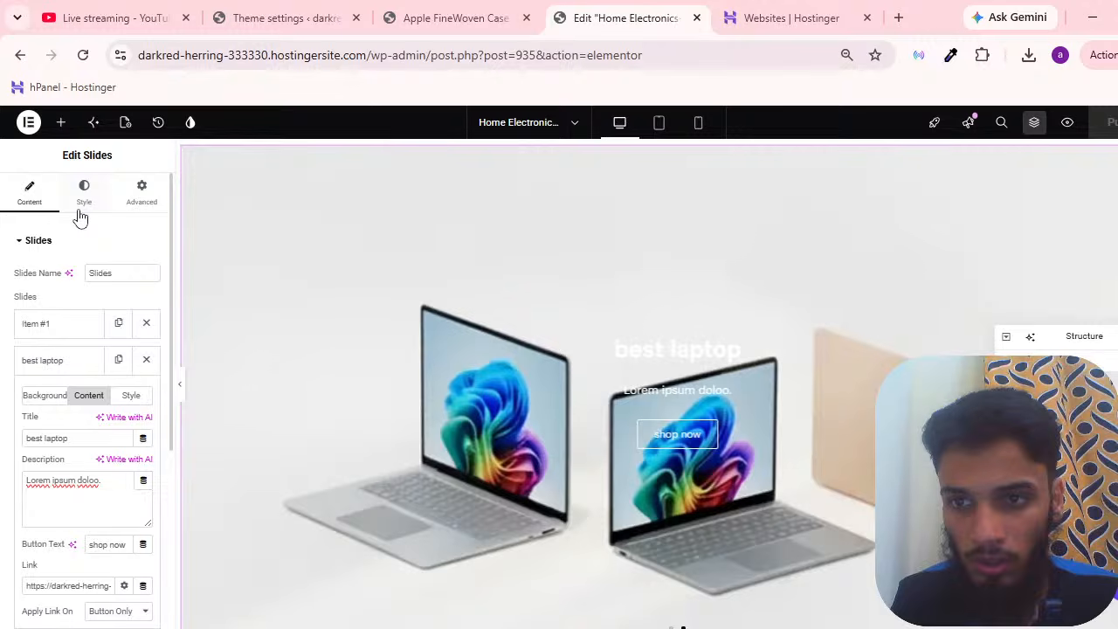
{"action": "left_click", "coordinate": [82, 201]}
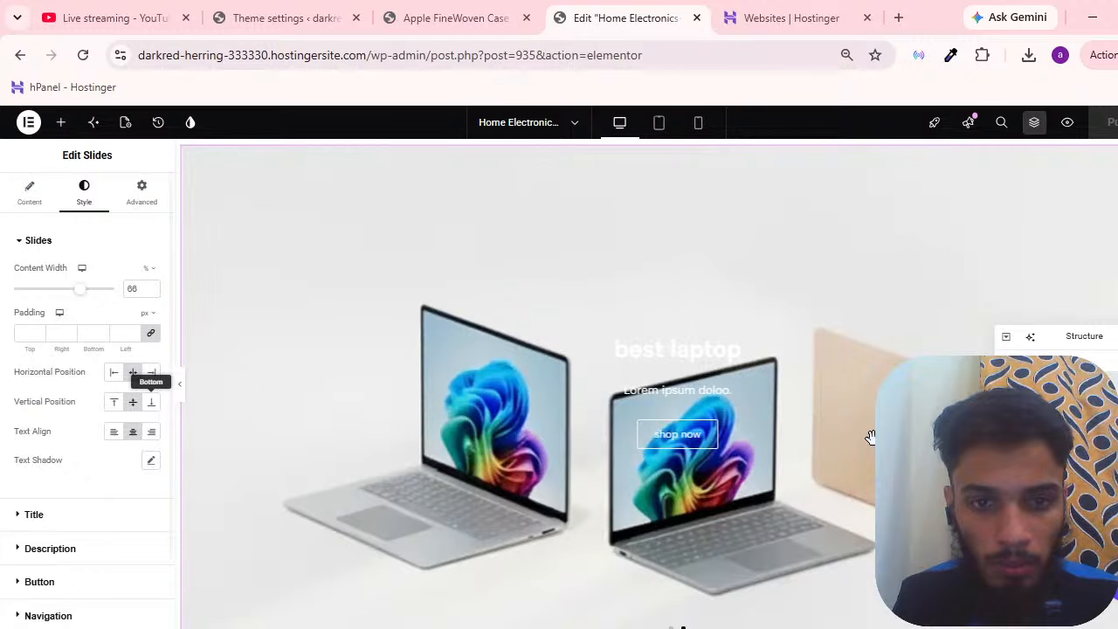
{"action": "left_click", "coordinate": [114, 402]}
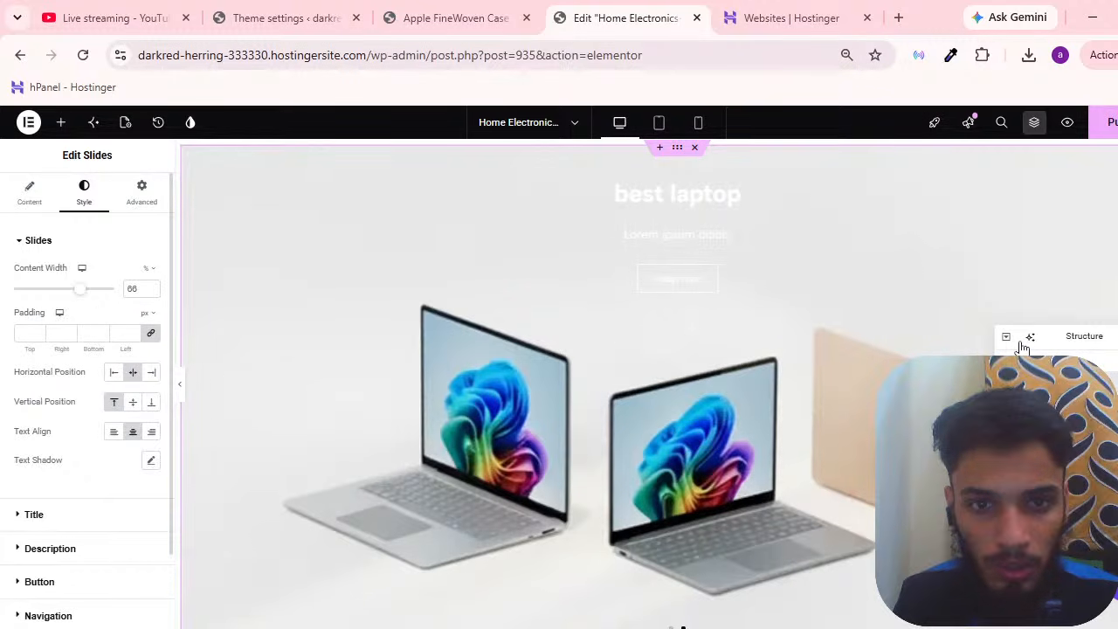
{"action": "left_click", "coordinate": [132, 404]}
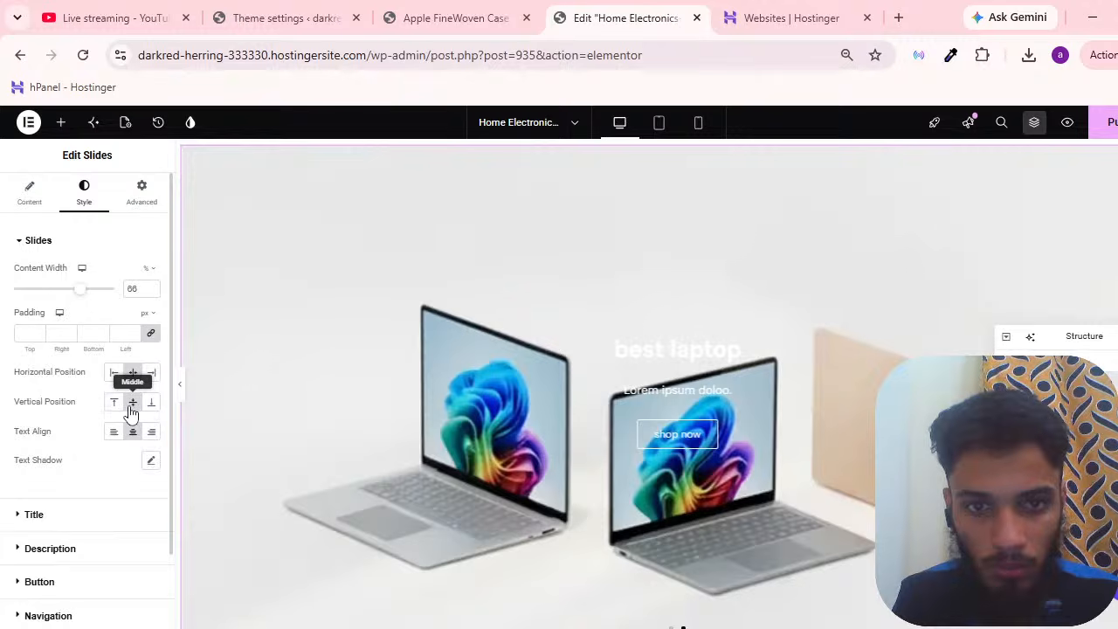
{"action": "left_click", "coordinate": [113, 402]}
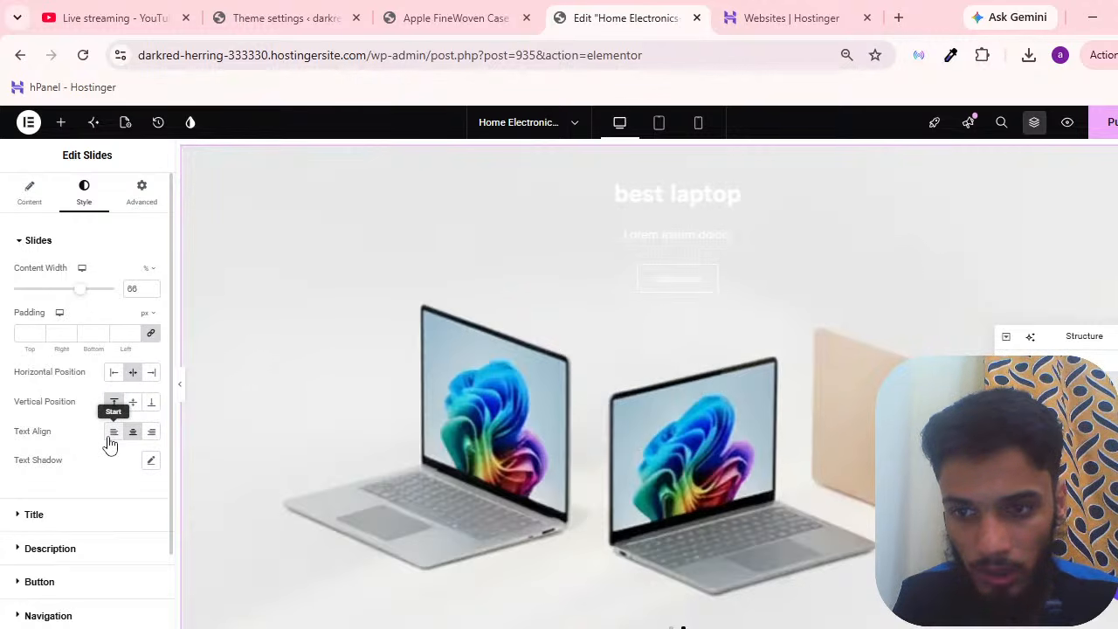
{"action": "left_click", "coordinate": [112, 434]}
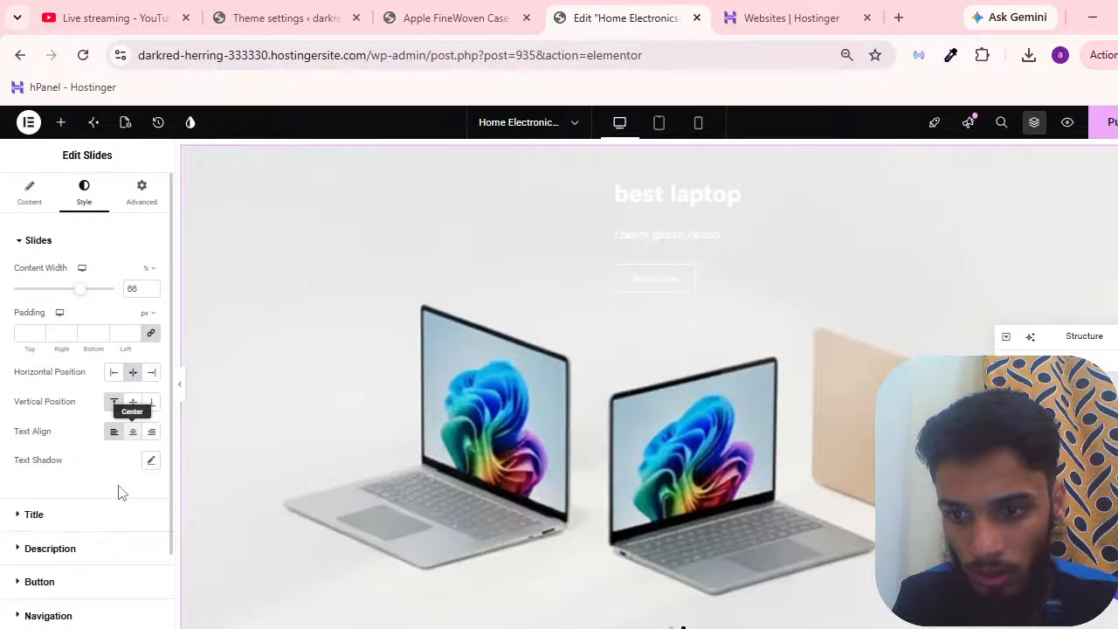
Set the slides' title and description text colors to black (#000000).
{"action": "left_click", "coordinate": [122, 513]}
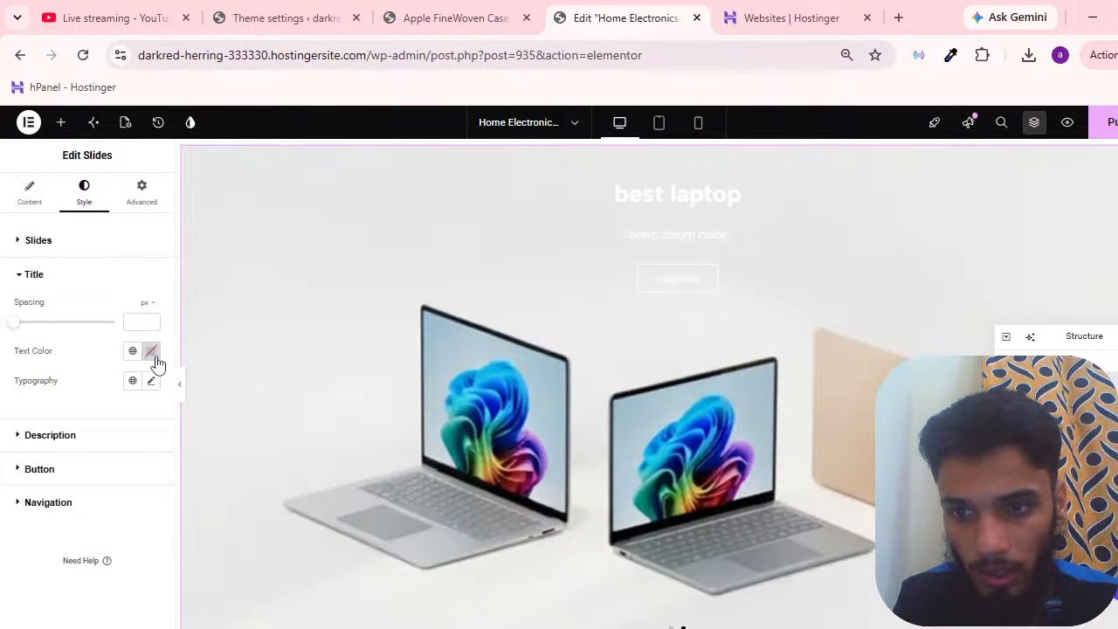
{"action": "left_click", "coordinate": [151, 351]}
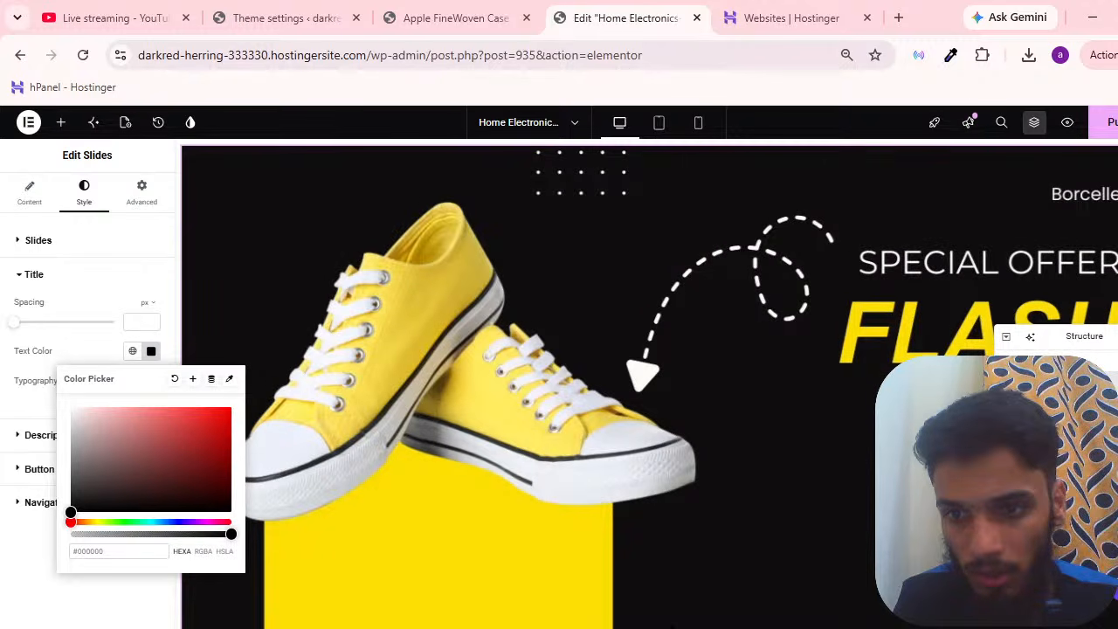
{"action": "left_click", "coordinate": [34, 443]}
{"action": "left_click", "coordinate": [39, 435]}
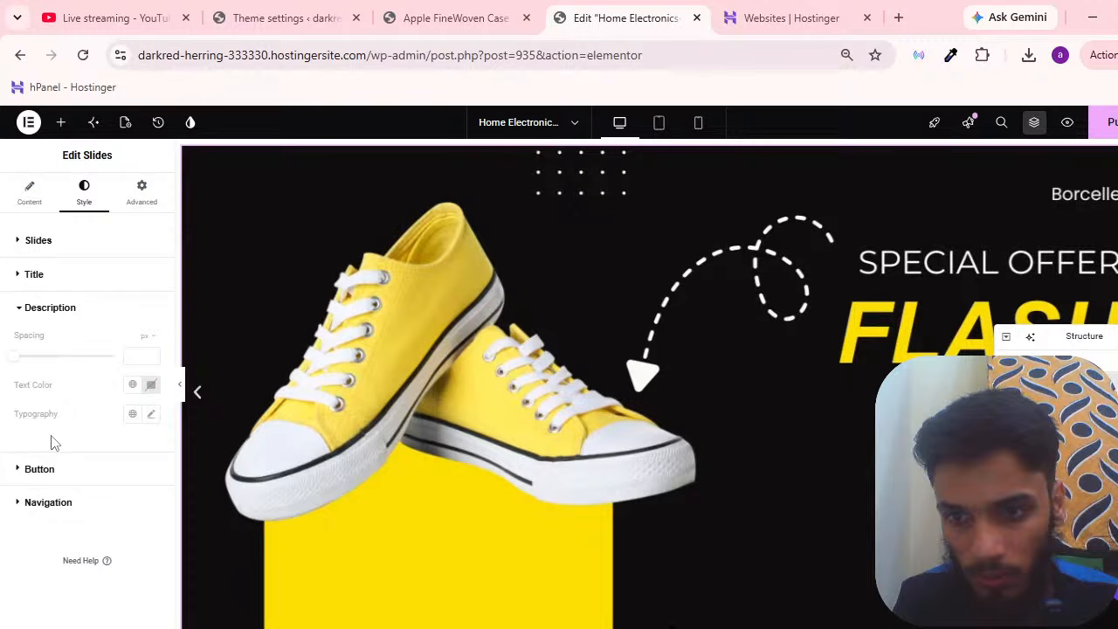
{"action": "left_click", "coordinate": [151, 385]}
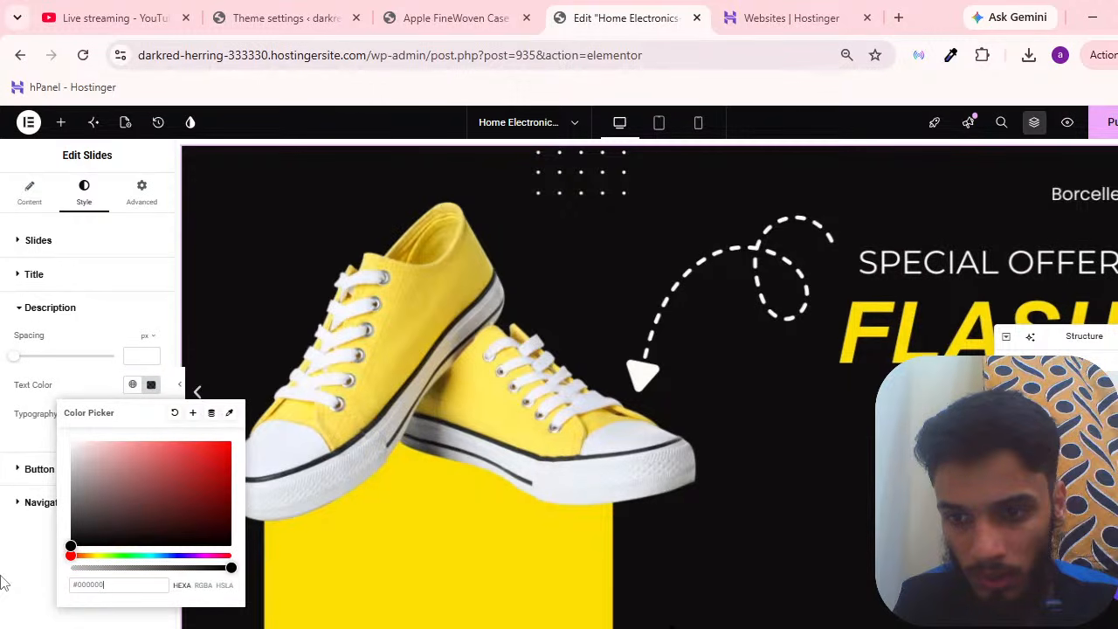
{"action": "left_click", "coordinate": [5, 583]}
Set the slides' button size to Medium.
{"action": "left_click", "coordinate": [94, 468]}
{"action": "left_click", "coordinate": [122, 374]}
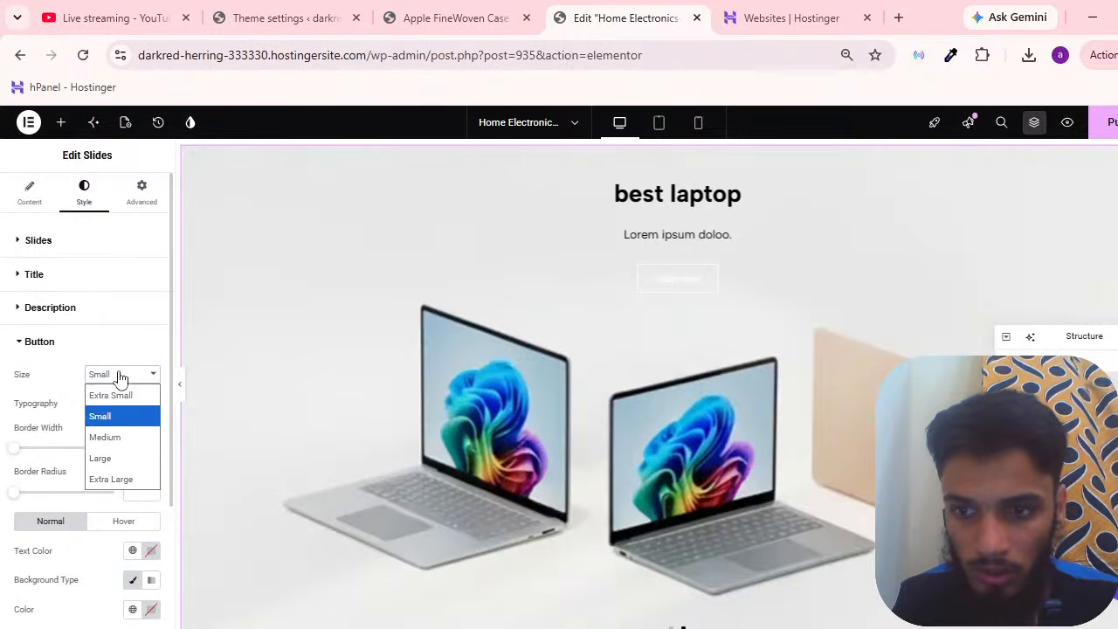
{"action": "left_click", "coordinate": [112, 437]}
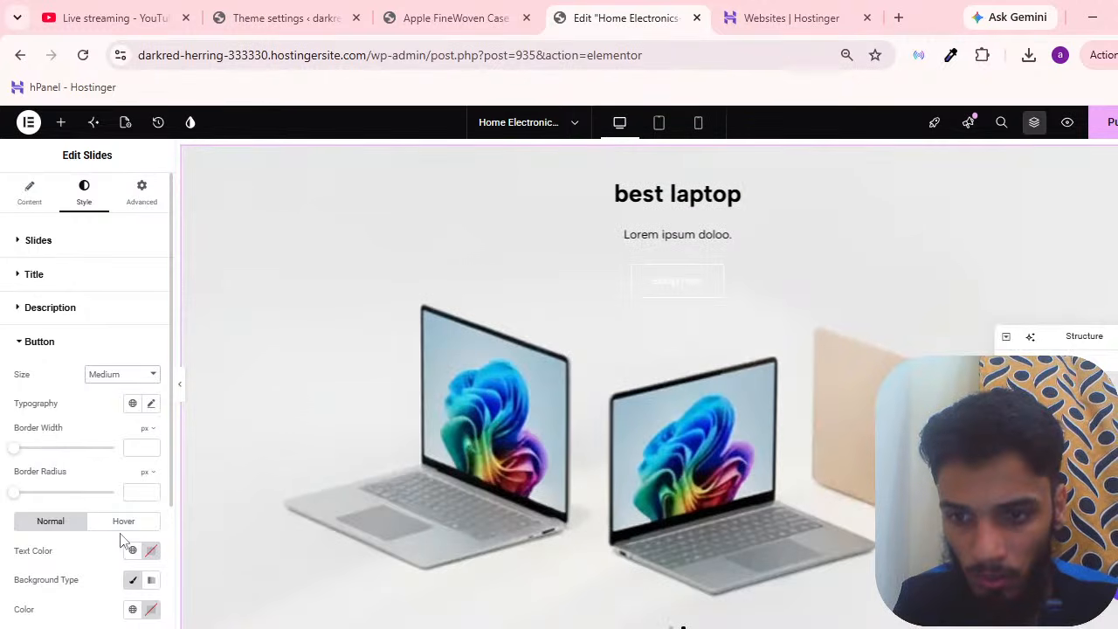
Try black (#000000) as the text color of the slides' button.
{"action": "left_click", "coordinate": [156, 551]}
{"action": "left_click_drag", "start_coordinate": [160, 451], "coordinate": [2, 544]}
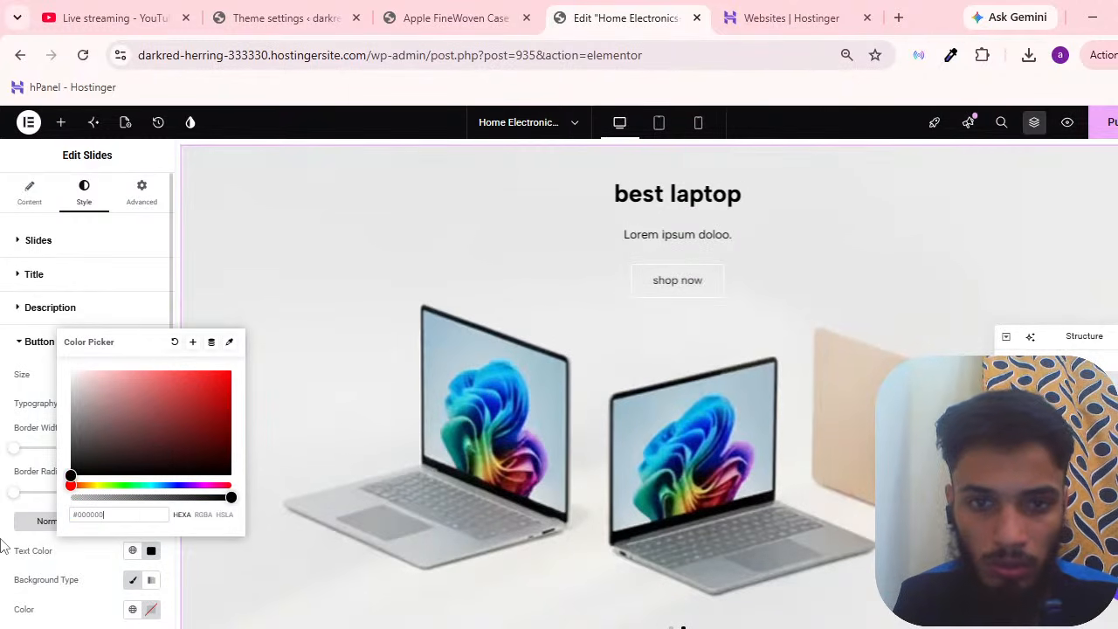
{"action": "left_click", "coordinate": [3, 550]}
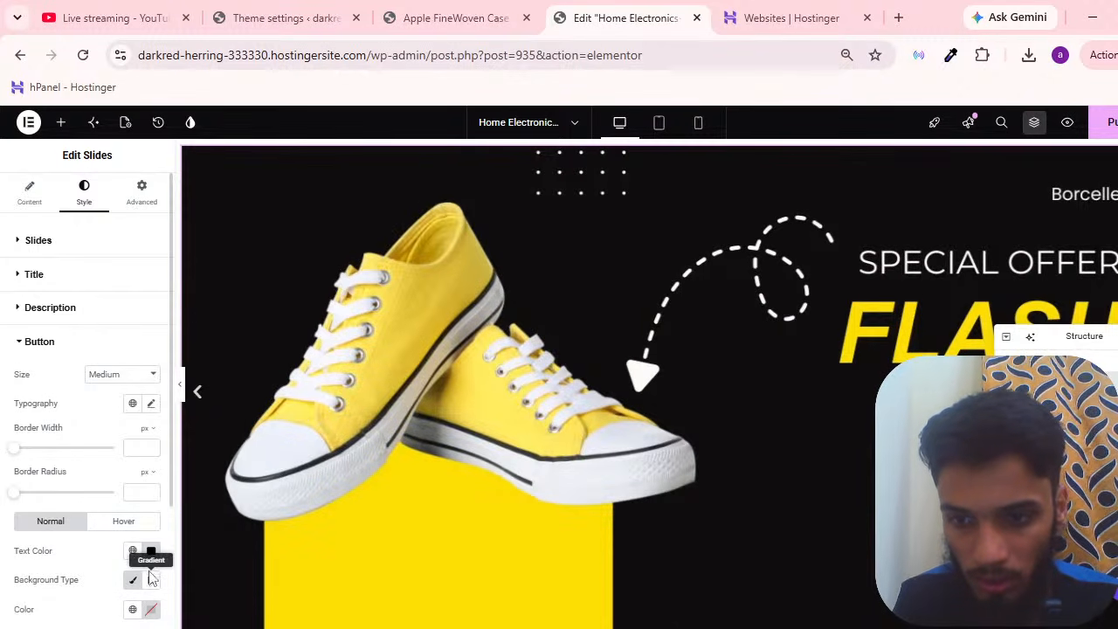
Give the slides' button white text and a black (#000000) background color.
{"action": "left_click", "coordinate": [152, 550]}
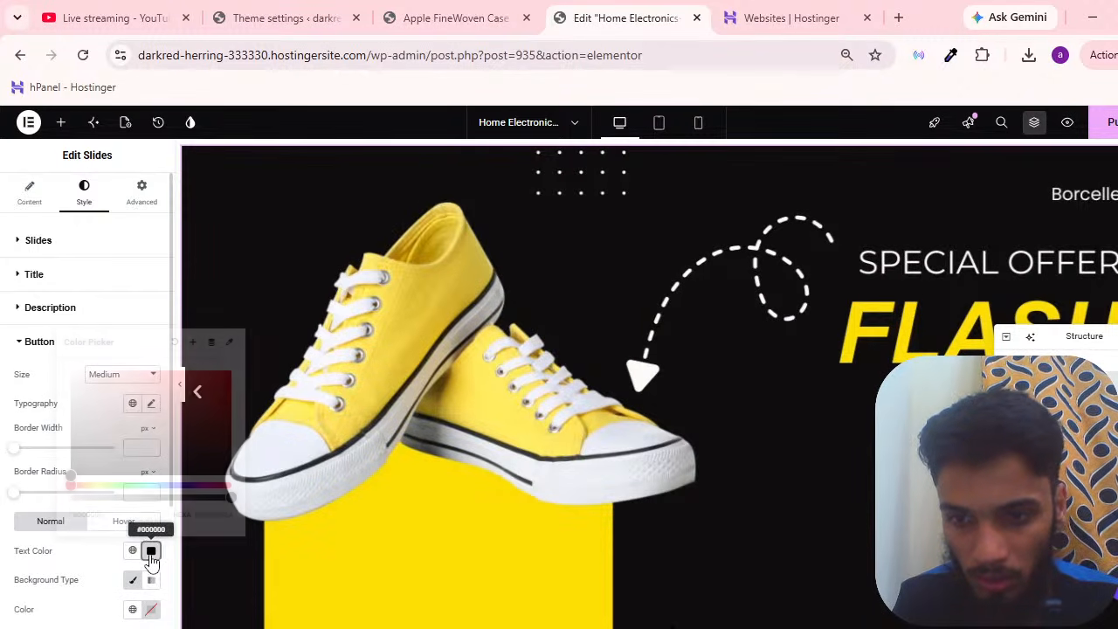
{"action": "left_click_drag", "start_coordinate": [138, 449], "coordinate": [56, 370]}
{"action": "left_click", "coordinate": [3, 570]}
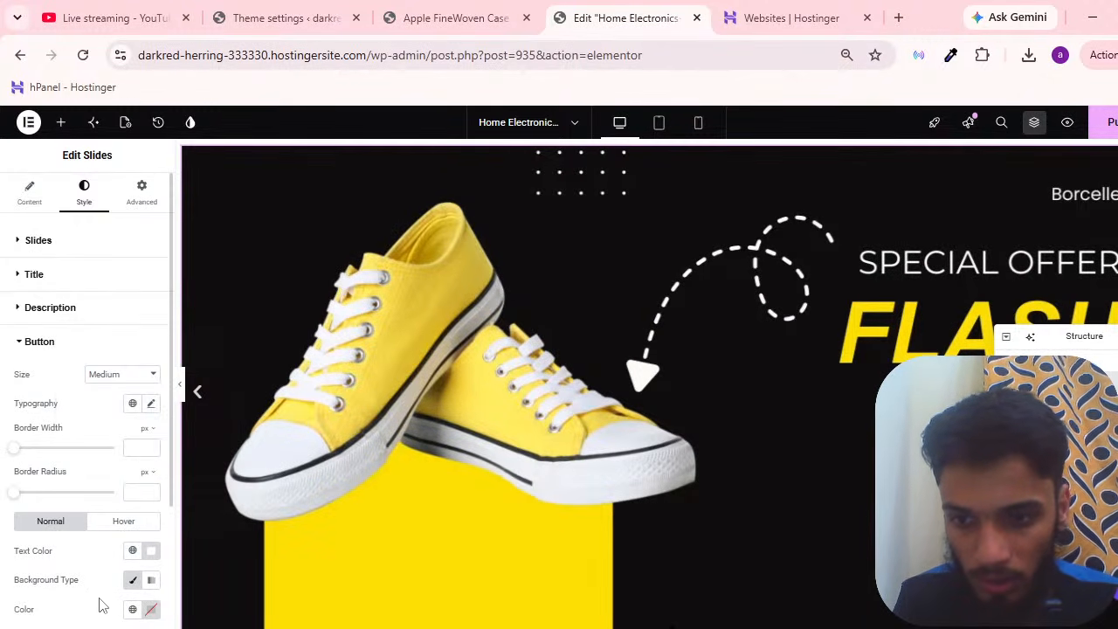
{"action": "left_click", "coordinate": [151, 609]}
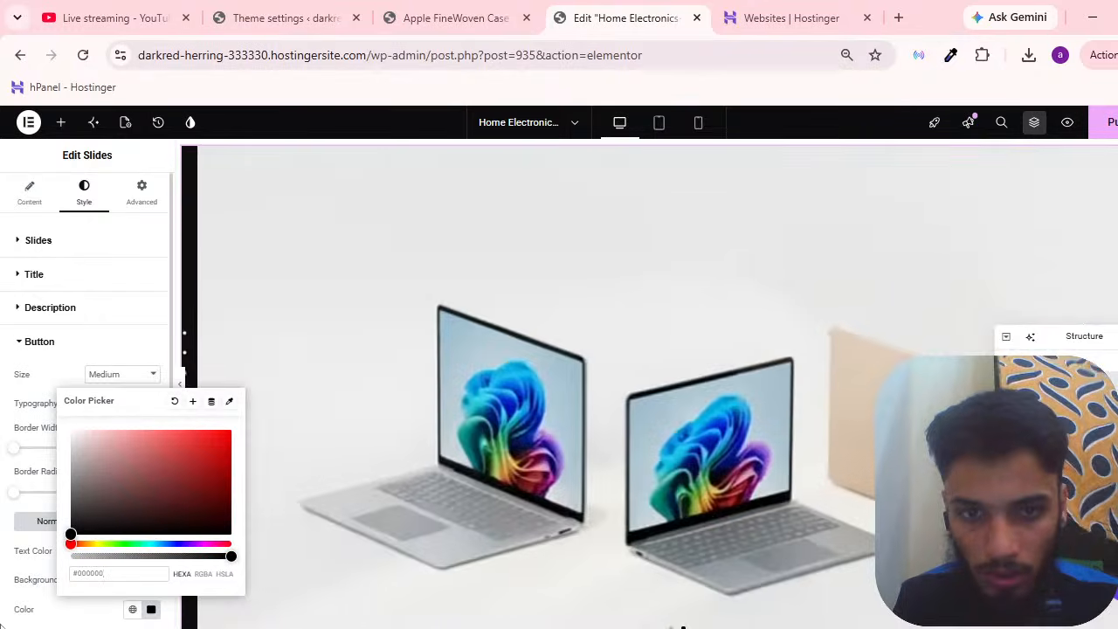
{"action": "left_click", "coordinate": [683, 625]}
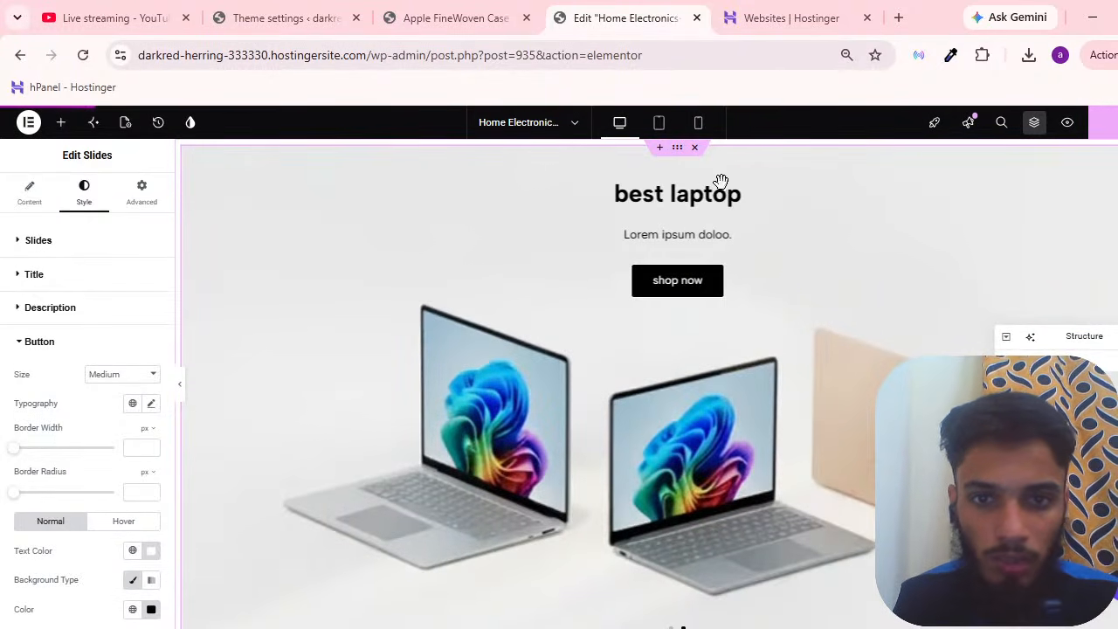
Switch to the live storefront, return to its homepage and look over the banner slider and the sections below it.
{"action": "left_click", "coordinate": [455, 17]}
{"action": "scroll", "coordinate": [329, 230], "scroll_direction": "up", "scroll_amount": 6}
{"action": "left_click", "coordinate": [161, 200]}
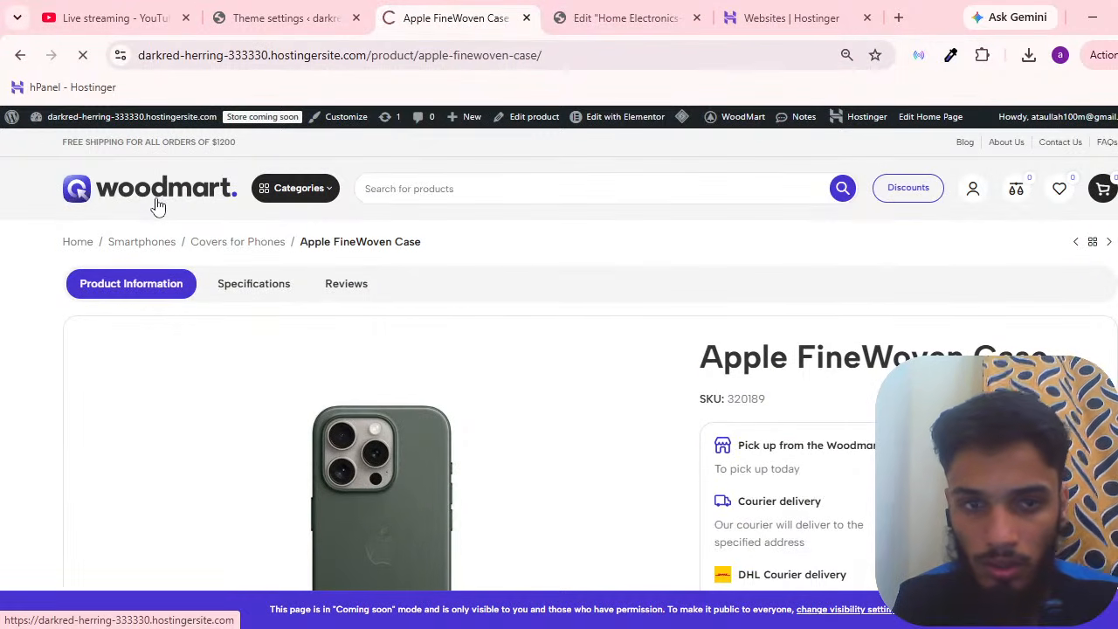
{"action": "scroll", "coordinate": [447, 297], "scroll_direction": "down", "scroll_amount": 2}
{"action": "scroll", "coordinate": [449, 299], "scroll_direction": "down", "scroll_amount": 5}
{"action": "scroll", "coordinate": [631, 392], "scroll_direction": "up", "scroll_amount": 7}
{"action": "scroll", "coordinate": [809, 312], "scroll_direction": "down", "scroll_amount": 8}
{"action": "scroll", "coordinate": [507, 302], "scroll_direction": "up", "scroll_amount": 8}
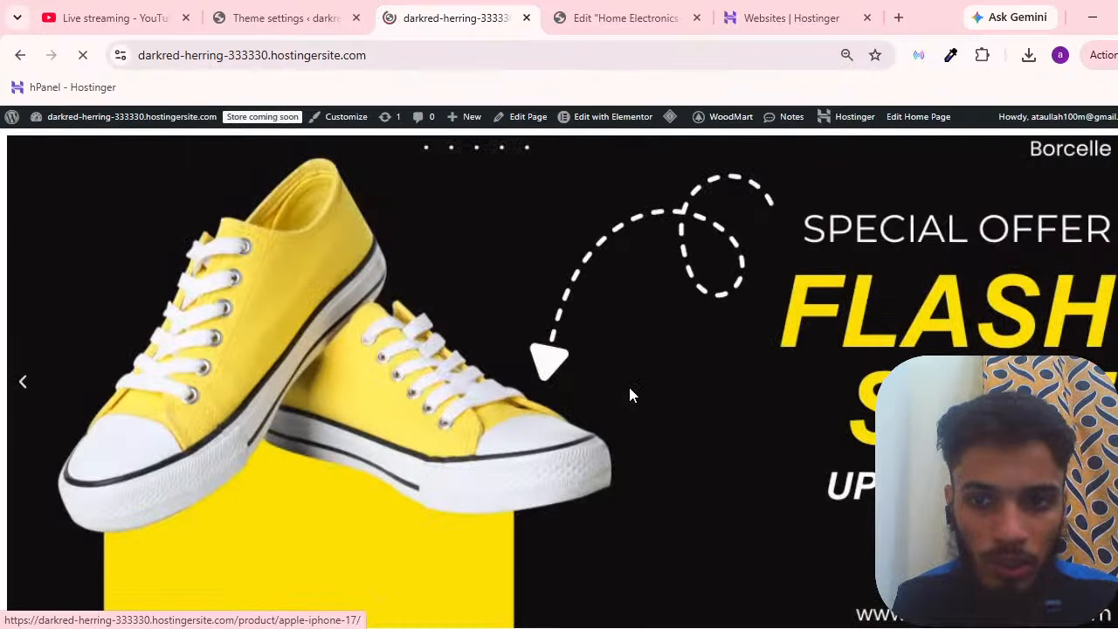
{"action": "scroll", "coordinate": [249, 356], "scroll_direction": "down", "scroll_amount": 8}
{"action": "scroll", "coordinate": [724, 364], "scroll_direction": "up", "scroll_amount": 8}
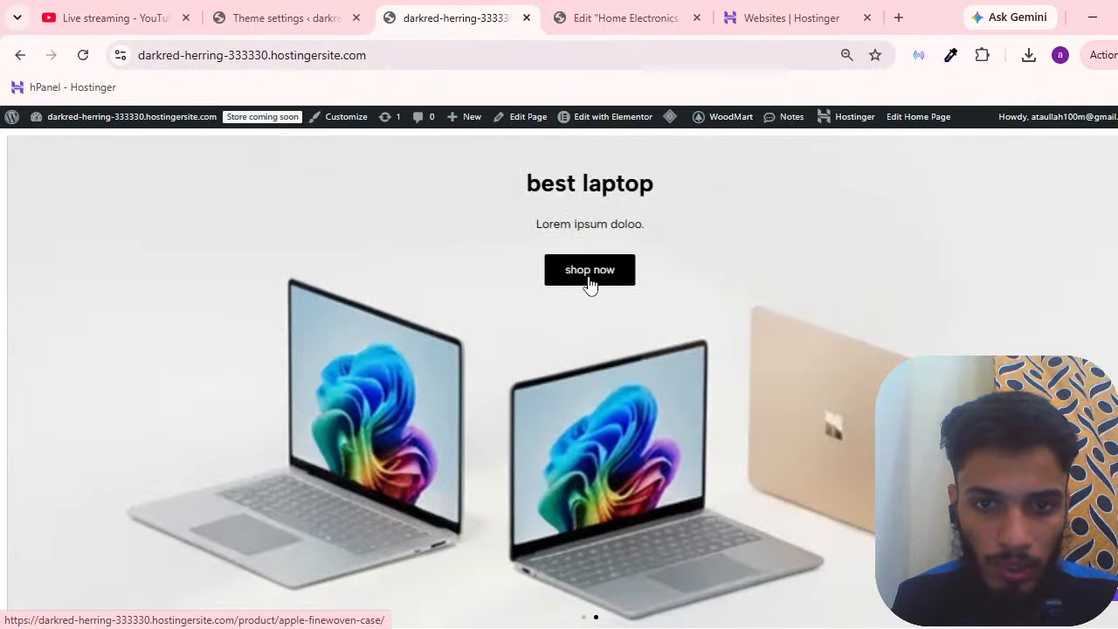
Test the laptop slide's shop now link, look over the Apple FineWoven Case page and return to the homepage.
{"action": "scroll", "coordinate": [559, 287], "scroll_direction": "down", "scroll_amount": 7}
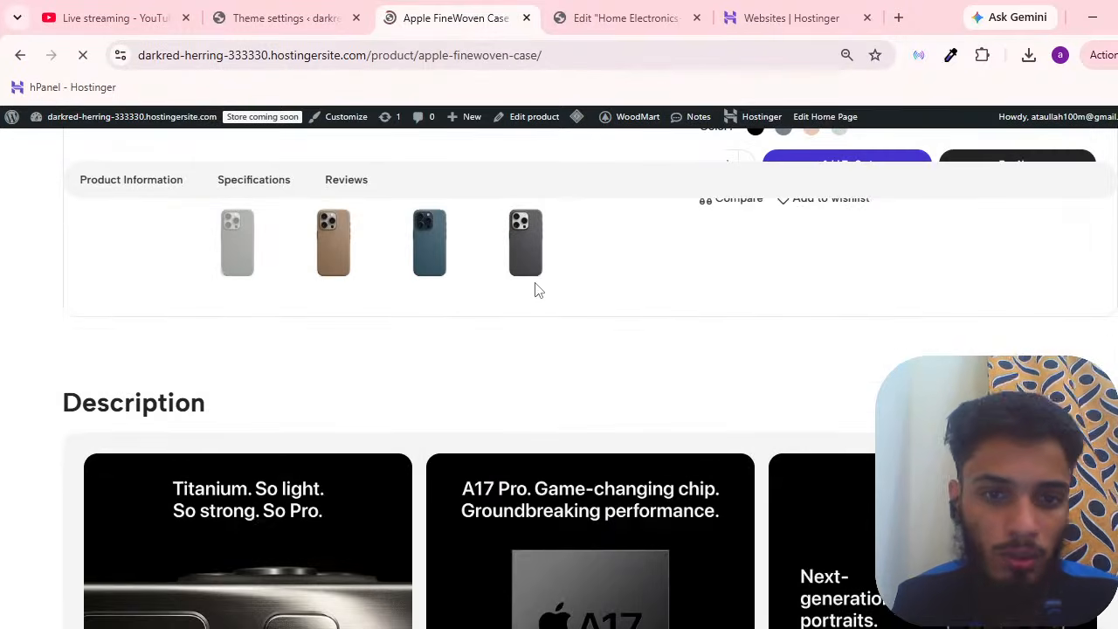
{"action": "scroll", "coordinate": [568, 351], "scroll_direction": "up", "scroll_amount": 7}
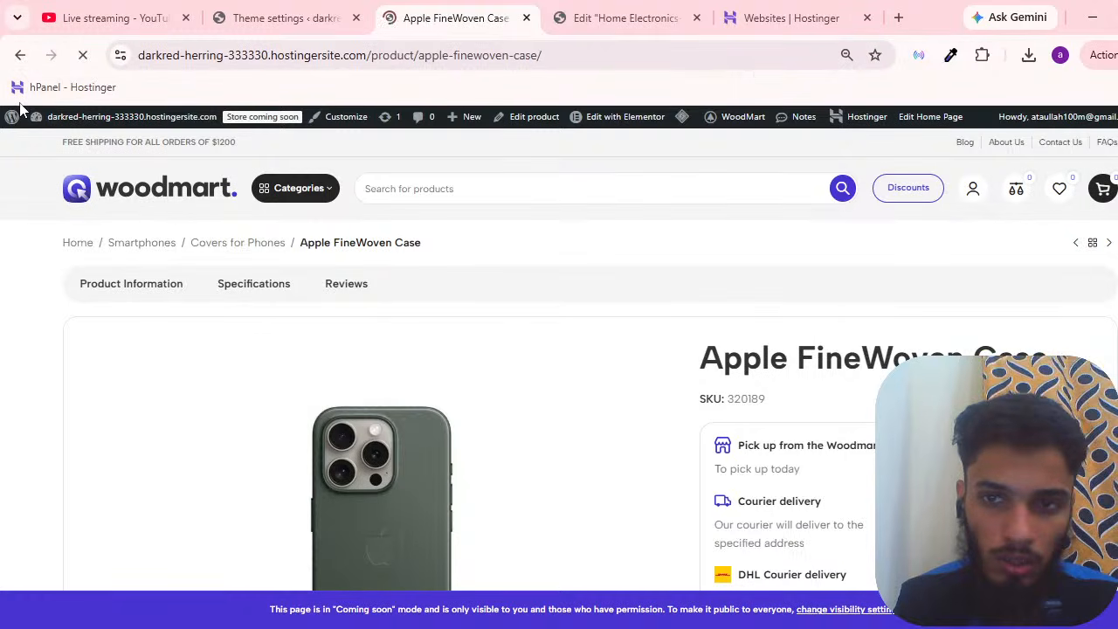
{"action": "left_click", "coordinate": [129, 112]}
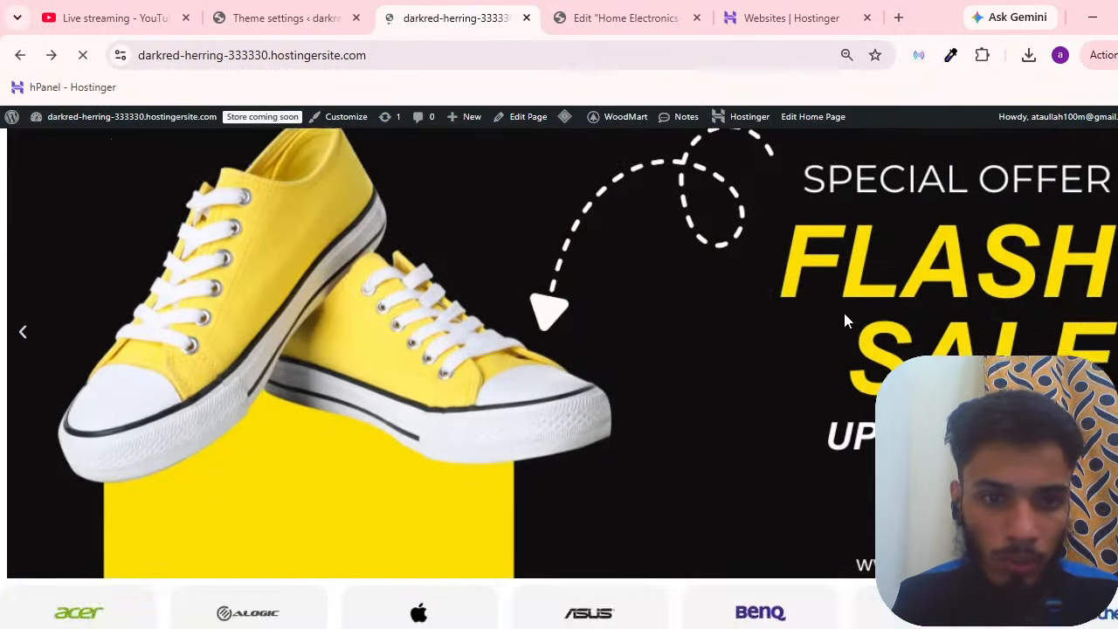
{"action": "scroll", "coordinate": [821, 317], "scroll_direction": "down", "scroll_amount": 2}
{"action": "scroll", "coordinate": [821, 317], "scroll_direction": "up", "scroll_amount": 2}
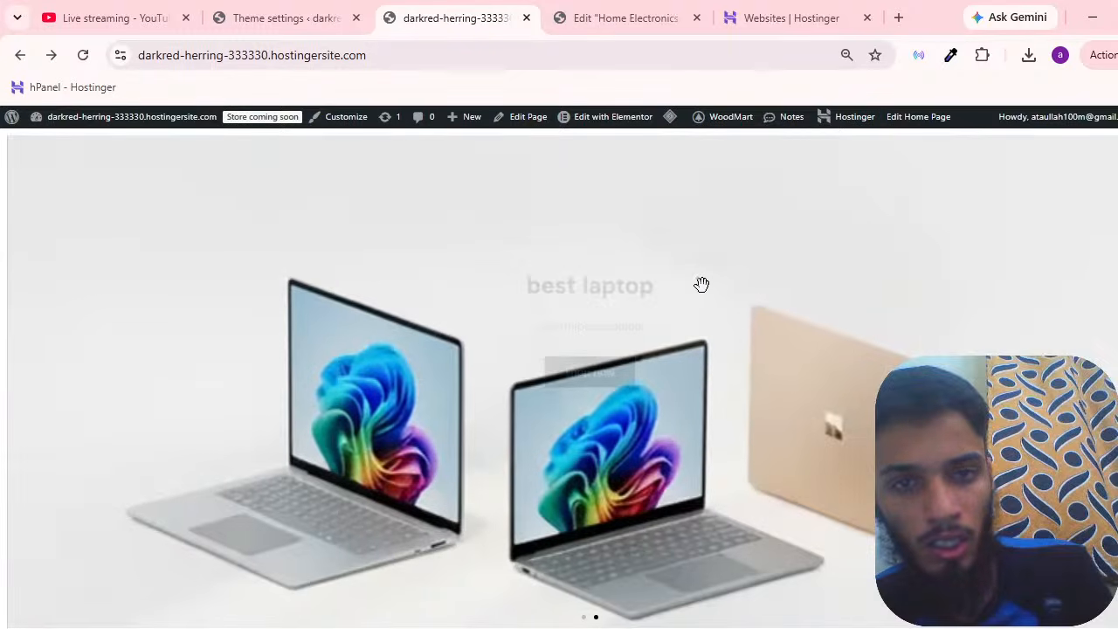
Compare the banner slider in the Elementor editor with the live storefront, ending back in the editor.
{"action": "left_click", "coordinate": [625, 18]}
{"action": "scroll", "coordinate": [624, 242], "scroll_direction": "down", "scroll_amount": 5}
{"action": "scroll", "coordinate": [664, 271], "scroll_direction": "up", "scroll_amount": 5}
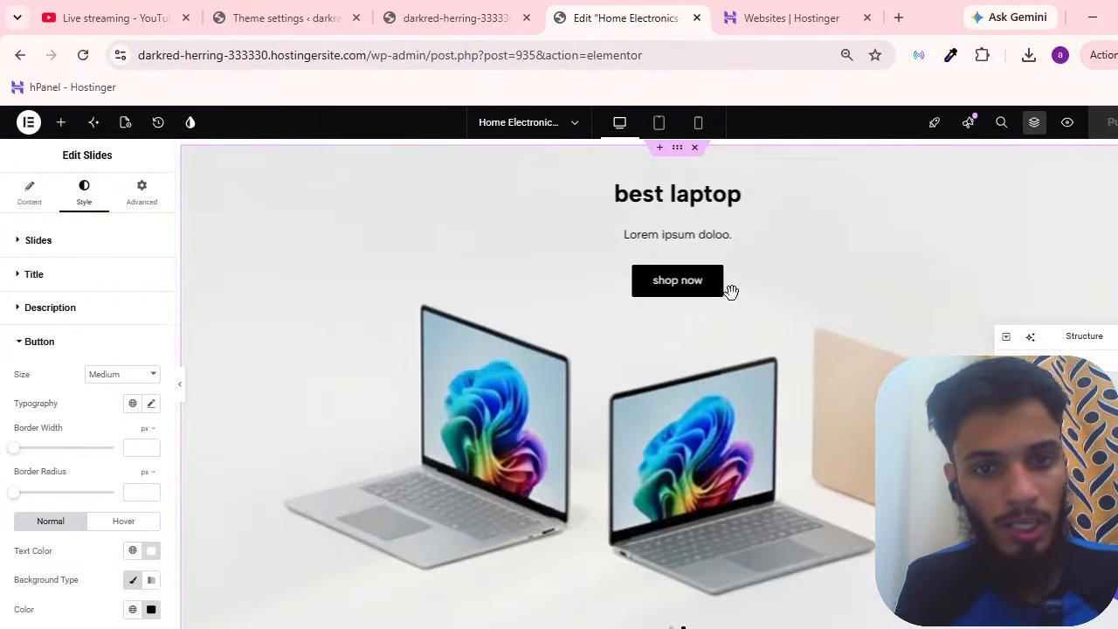
{"action": "scroll", "coordinate": [643, 206], "scroll_direction": "down", "scroll_amount": 2}
{"action": "scroll", "coordinate": [644, 205], "scroll_direction": "up", "scroll_amount": 2}
{"action": "left_click", "coordinate": [454, 18]}
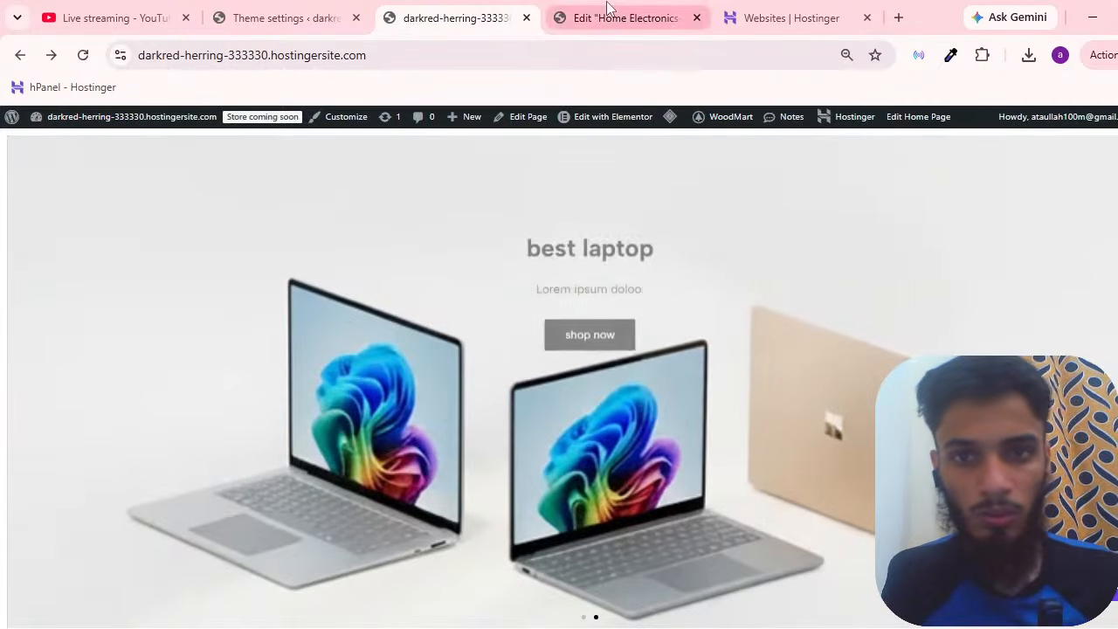
{"action": "left_click", "coordinate": [611, 18]}
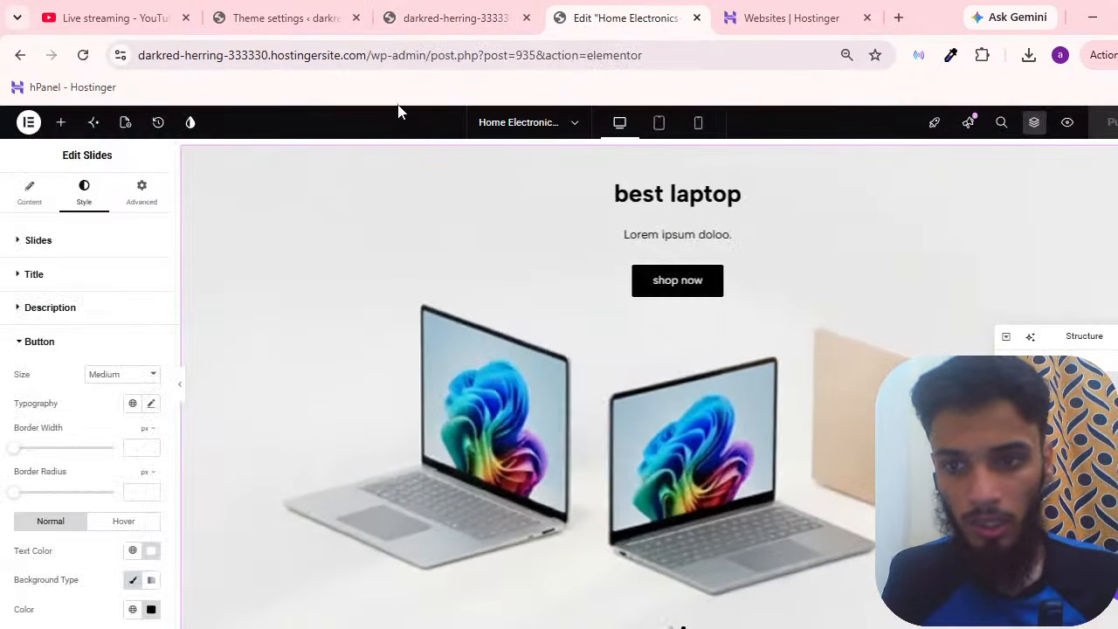
Set the Slides widget's height to 750 px and check where the banner ends above the brand logos.
{"action": "left_click", "coordinate": [24, 208]}
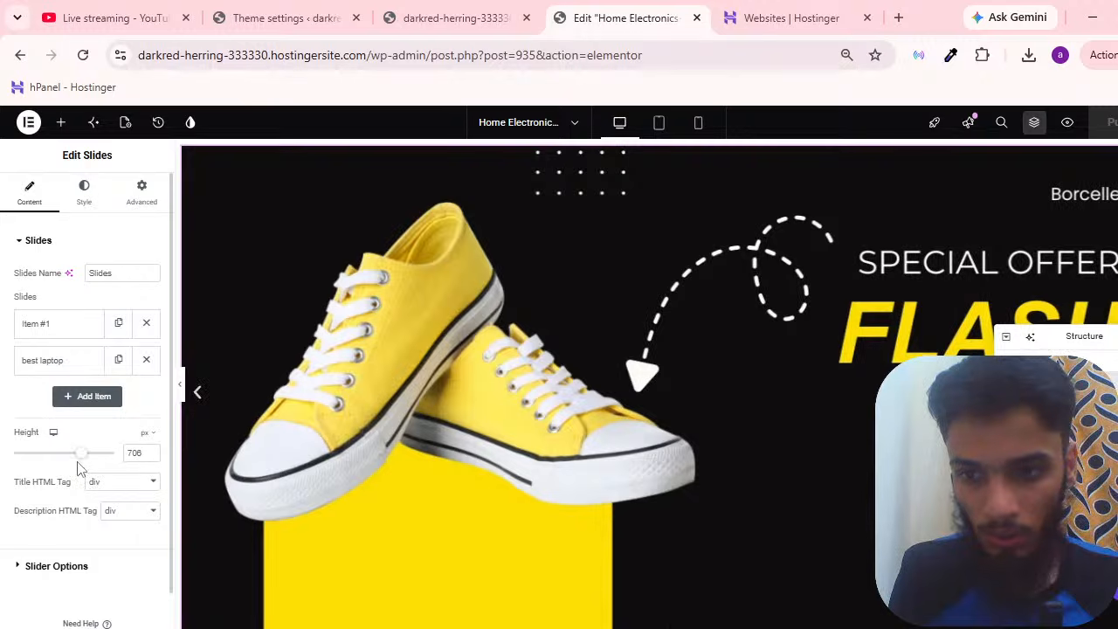
{"action": "left_click_drag", "start_coordinate": [79, 460], "coordinate": [87, 463]}
{"action": "scroll", "coordinate": [684, 344], "scroll_direction": "down", "scroll_amount": 3}
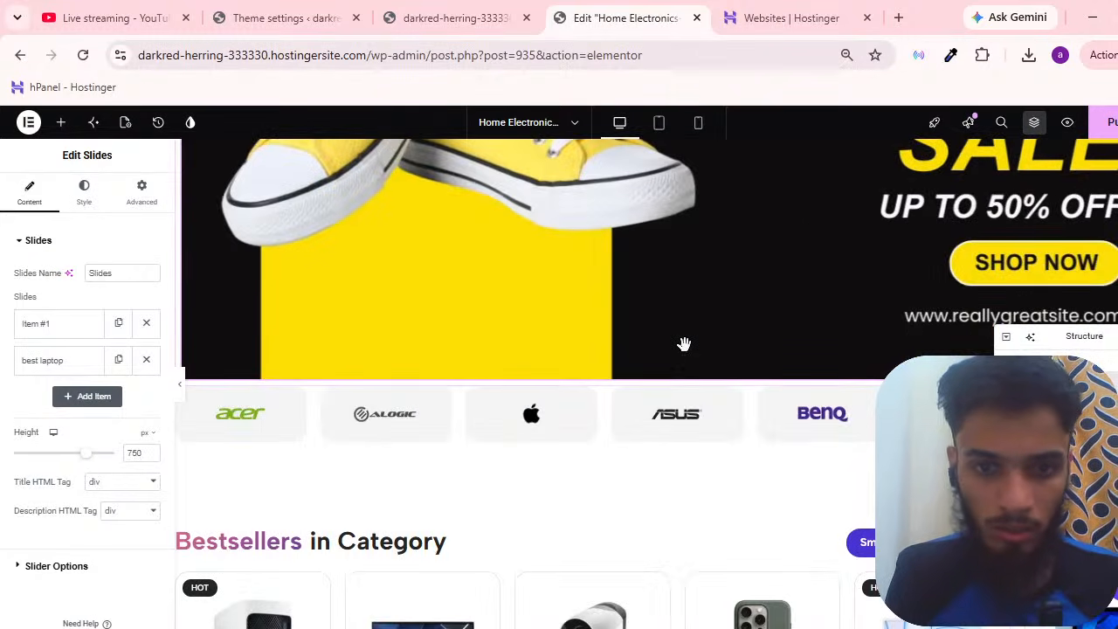
{"action": "scroll", "coordinate": [684, 343], "scroll_direction": "up", "scroll_amount": 3}
Examine the slider's advanced layout settings and the Brands widget's general settings, including its Order by choices.
{"action": "left_click", "coordinate": [141, 193]}
{"action": "scroll", "coordinate": [658, 215], "scroll_direction": "up", "scroll_amount": 1}
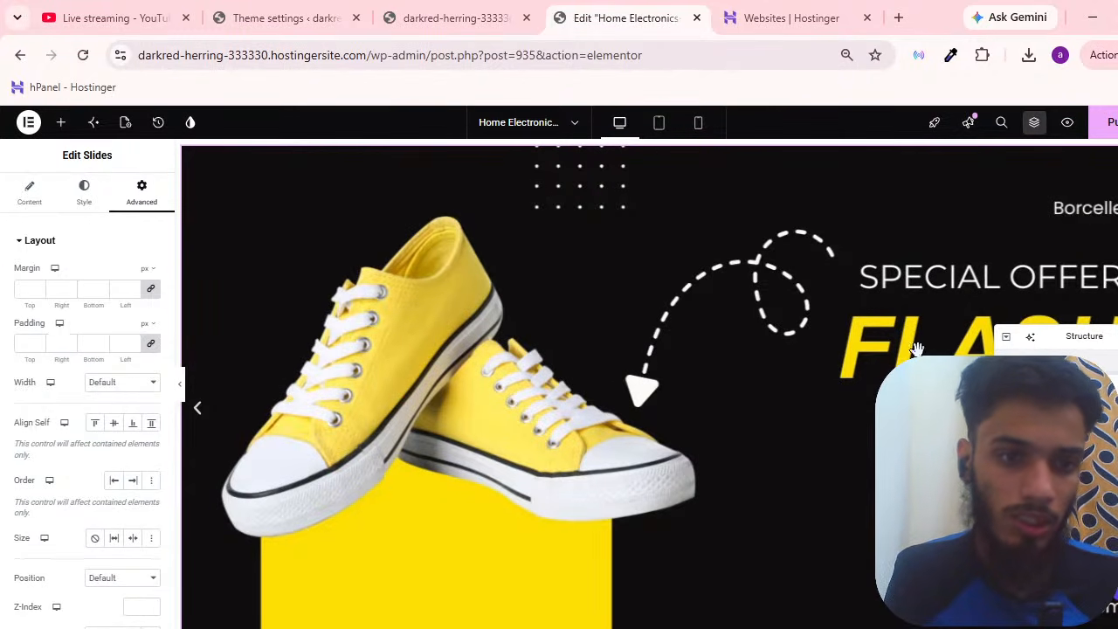
{"action": "scroll", "coordinate": [804, 289], "scroll_direction": "down", "scroll_amount": 4}
{"action": "scroll", "coordinate": [691, 329], "scroll_direction": "up", "scroll_amount": 1}
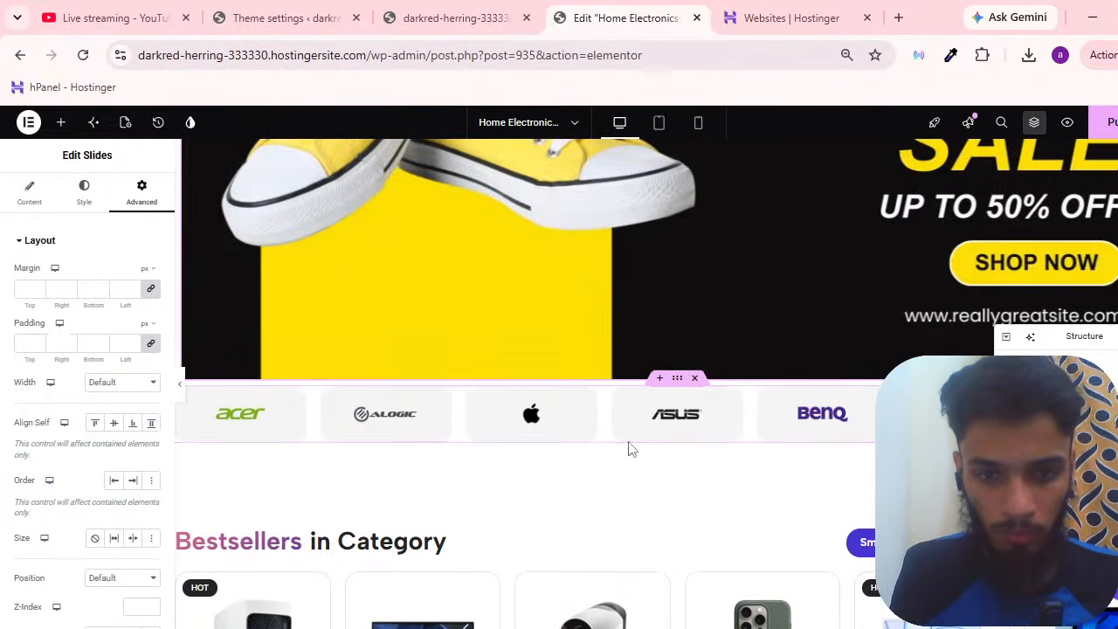
{"action": "left_click", "coordinate": [627, 430]}
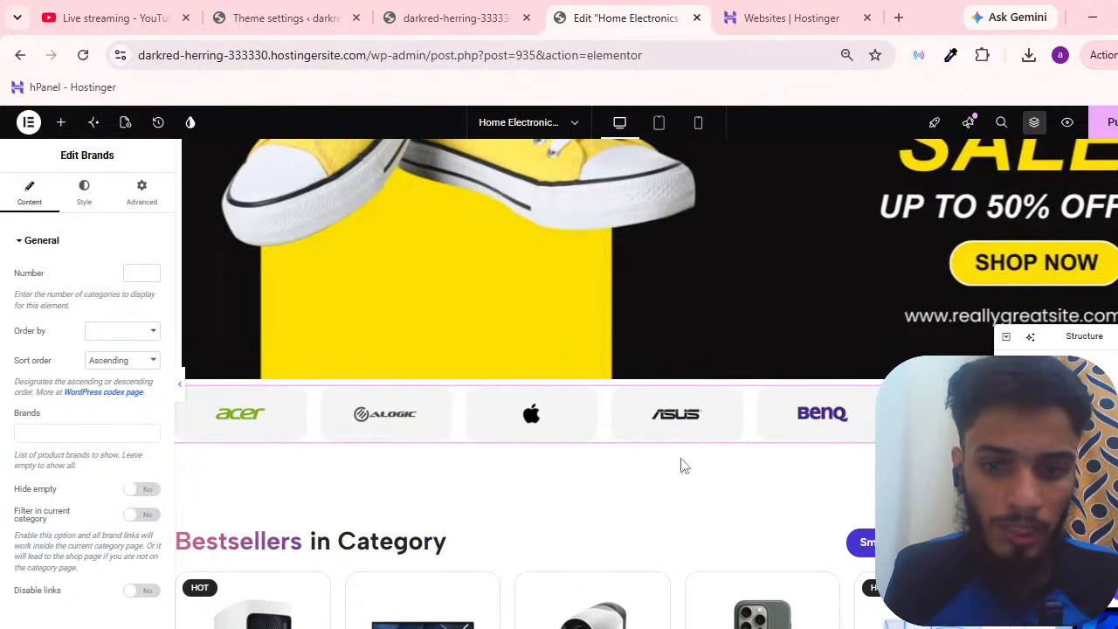
{"action": "scroll", "coordinate": [810, 387], "scroll_direction": "up", "scroll_amount": 3}
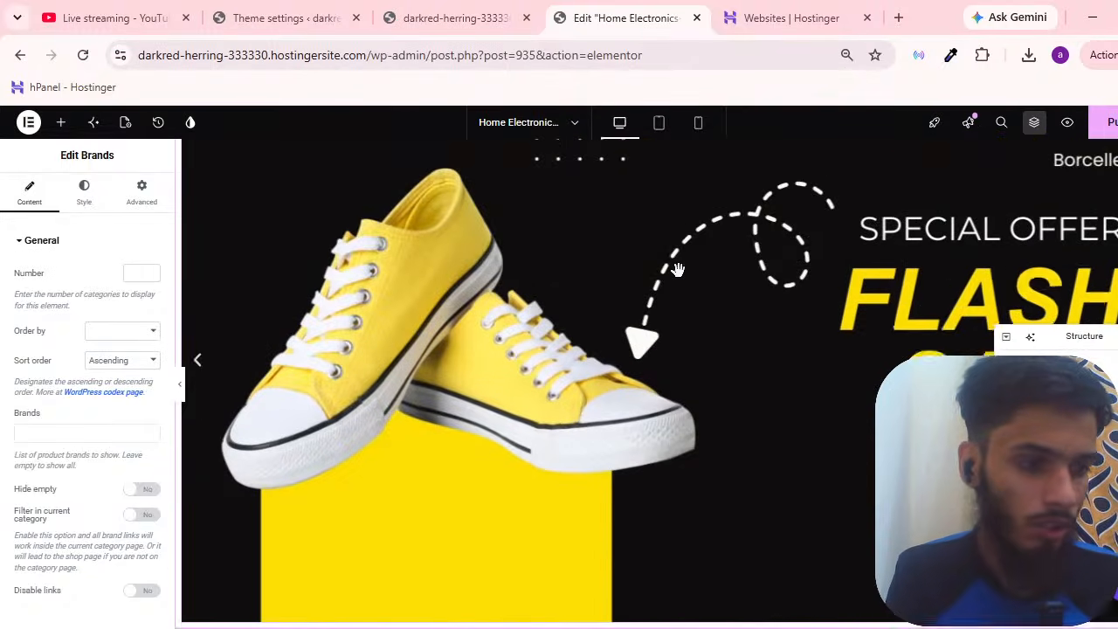
{"action": "scroll", "coordinate": [678, 269], "scroll_direction": "down", "scroll_amount": 3}
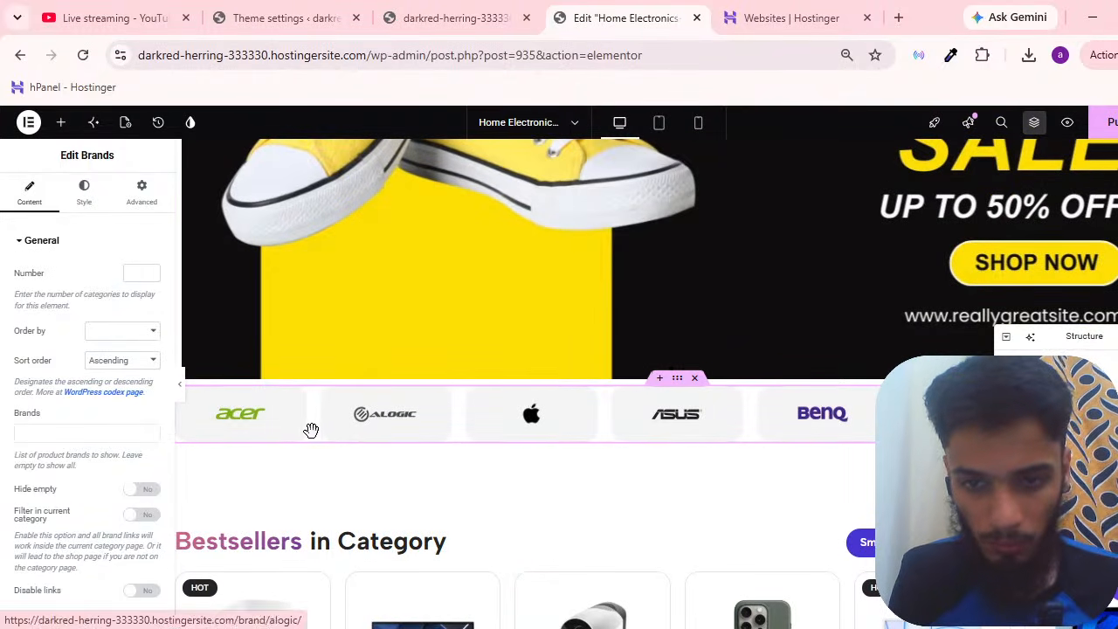
{"action": "left_click", "coordinate": [135, 334]}
{"action": "left_click", "coordinate": [137, 343]}
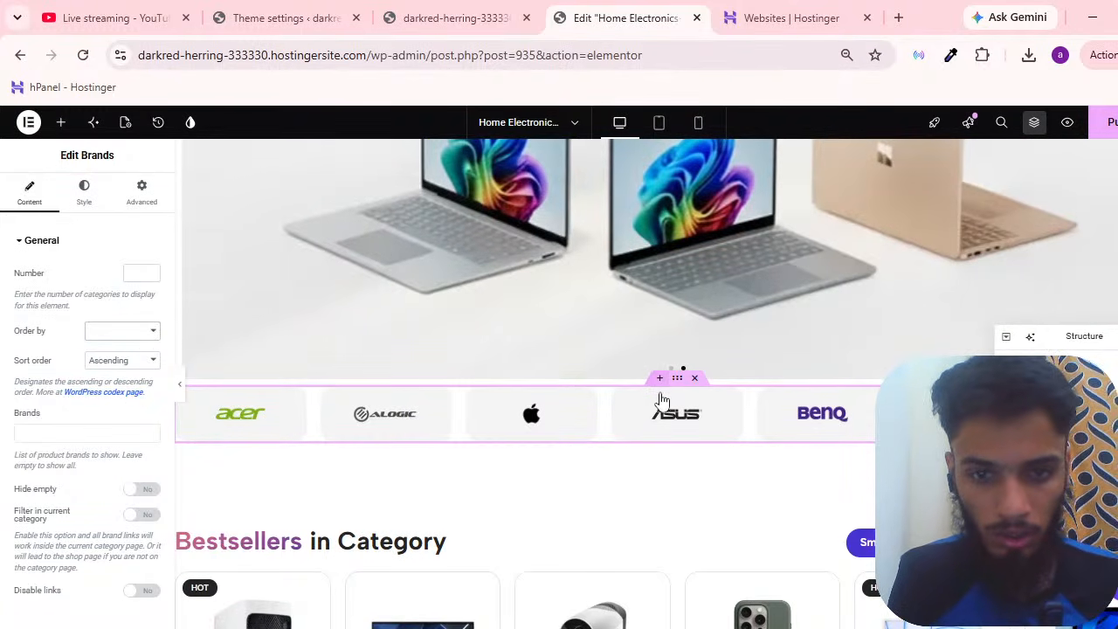
Insert an empty Flexbox container between the banner slider and the brand logos row, and look over the page below it.
{"action": "left_click", "coordinate": [660, 378]}
{"action": "left_click", "coordinate": [630, 450]}
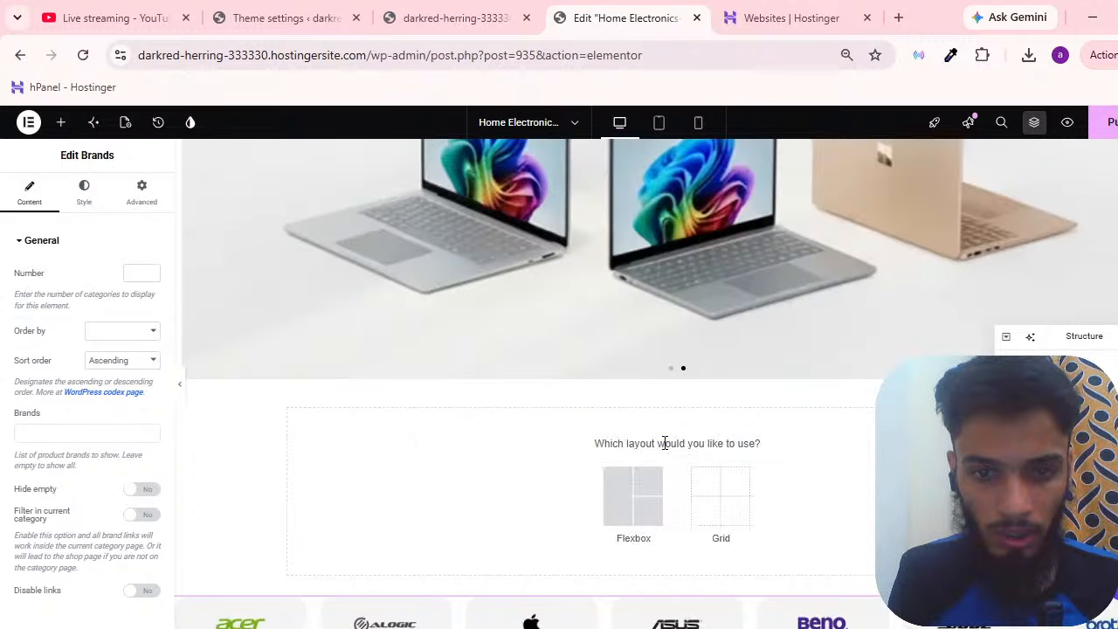
{"action": "left_click", "coordinate": [655, 480]}
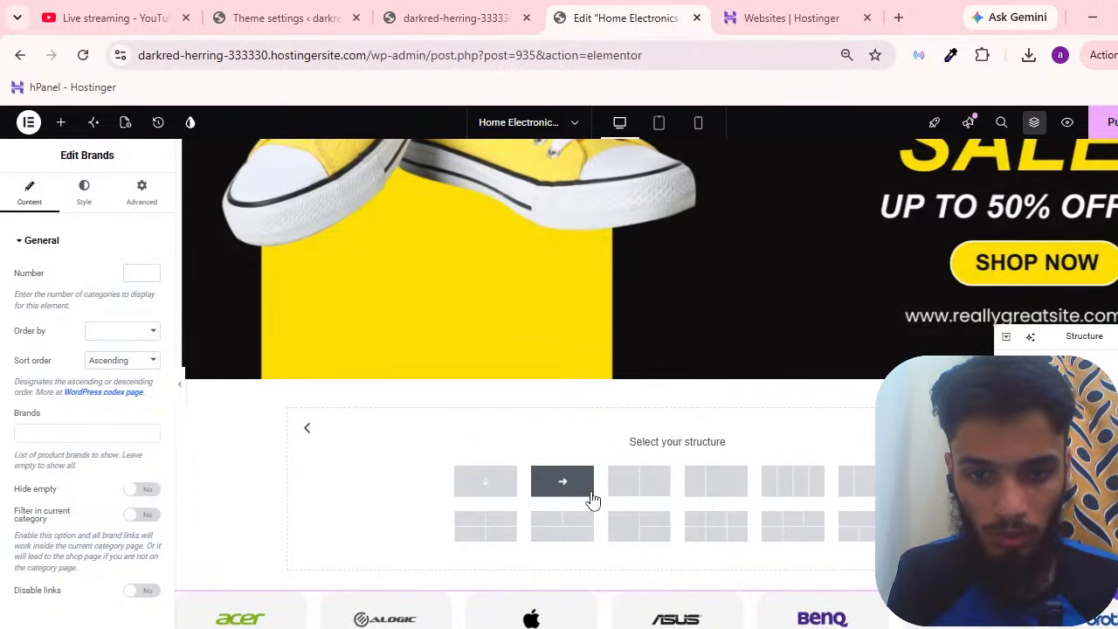
{"action": "left_click", "coordinate": [699, 477]}
{"action": "scroll", "coordinate": [741, 382], "scroll_direction": "down", "scroll_amount": 5}
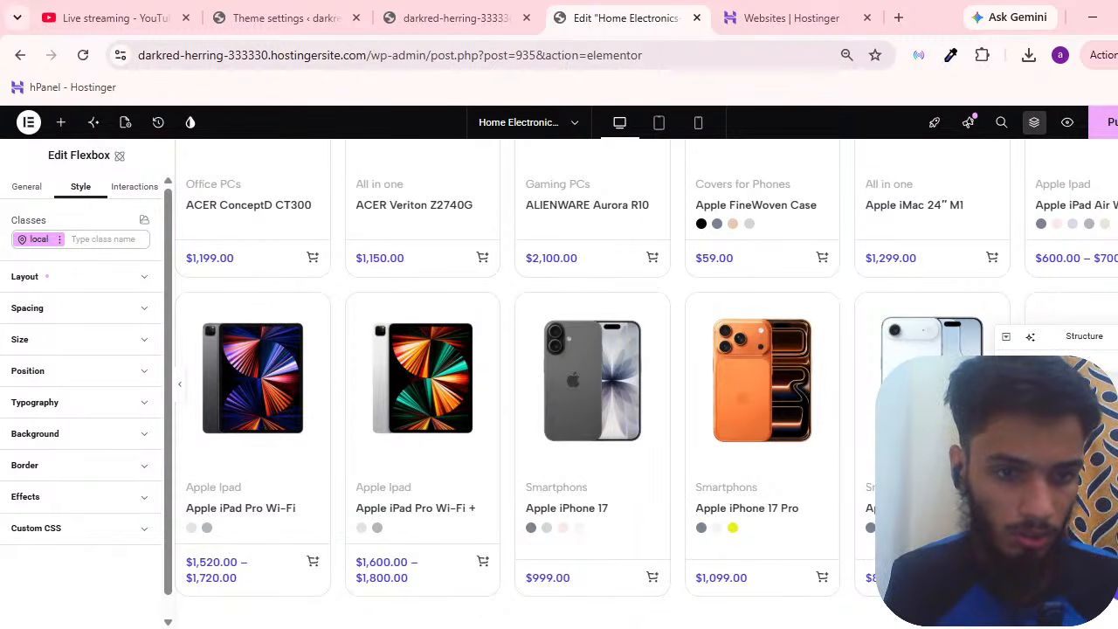
{"action": "scroll", "coordinate": [647, 384], "scroll_direction": "down", "scroll_amount": 15}
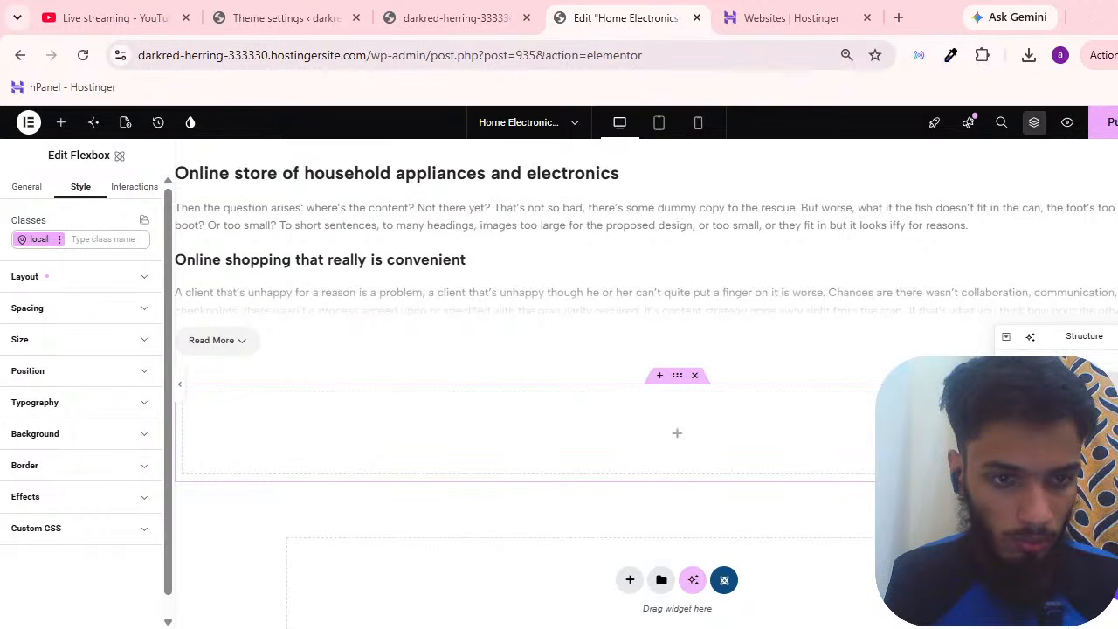
{"action": "scroll", "coordinate": [649, 454], "scroll_direction": "up", "scroll_amount": 15}
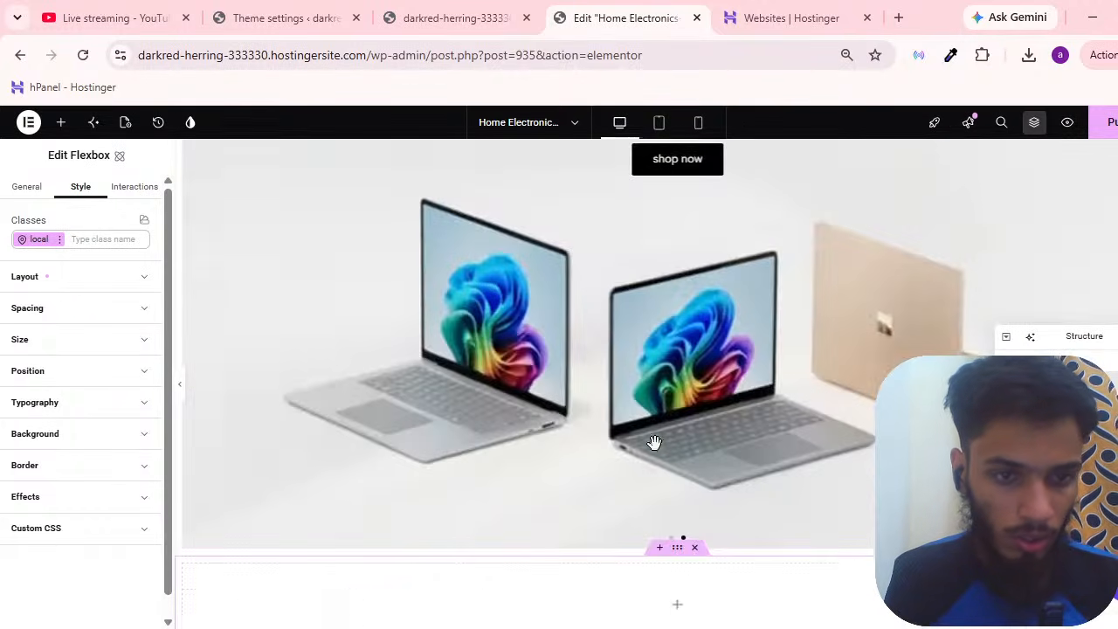
Examine the home page around the hero slider, the empty container beneath it, the brand logos and the bestsellers section.
{"action": "scroll", "coordinate": [743, 392], "scroll_direction": "up", "scroll_amount": 2}
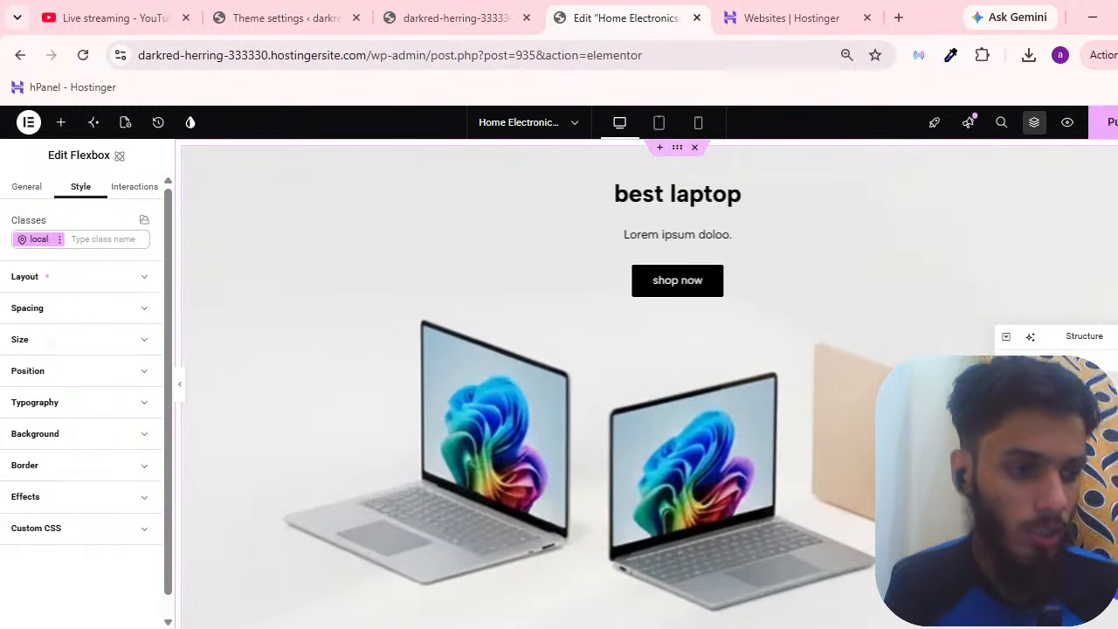
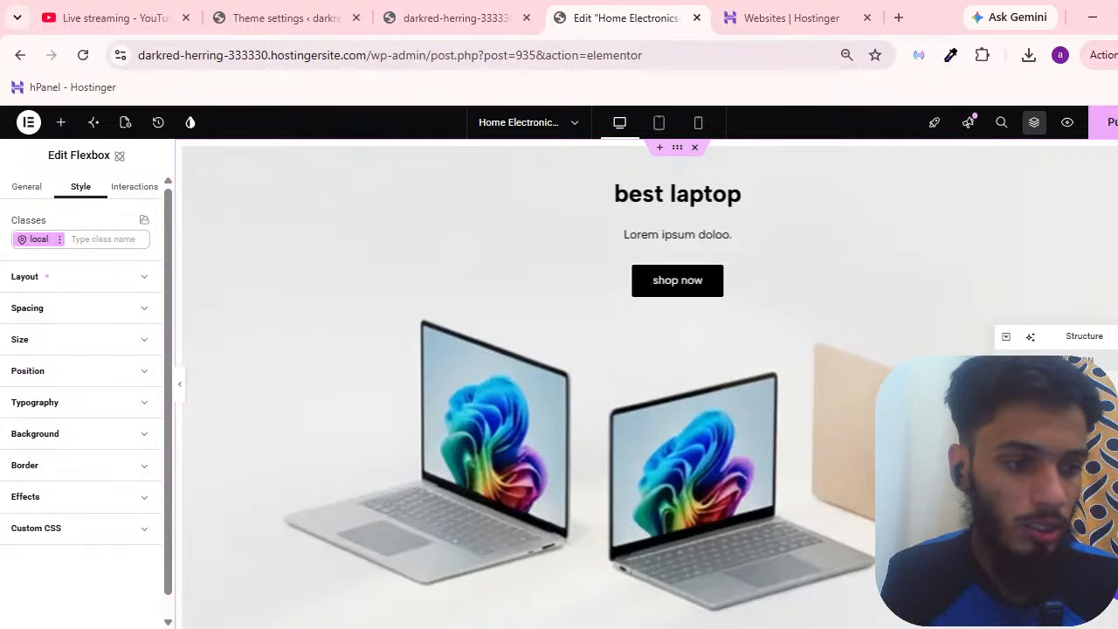
{"action": "scroll", "coordinate": [559, 385], "scroll_direction": "down", "scroll_amount": 3}
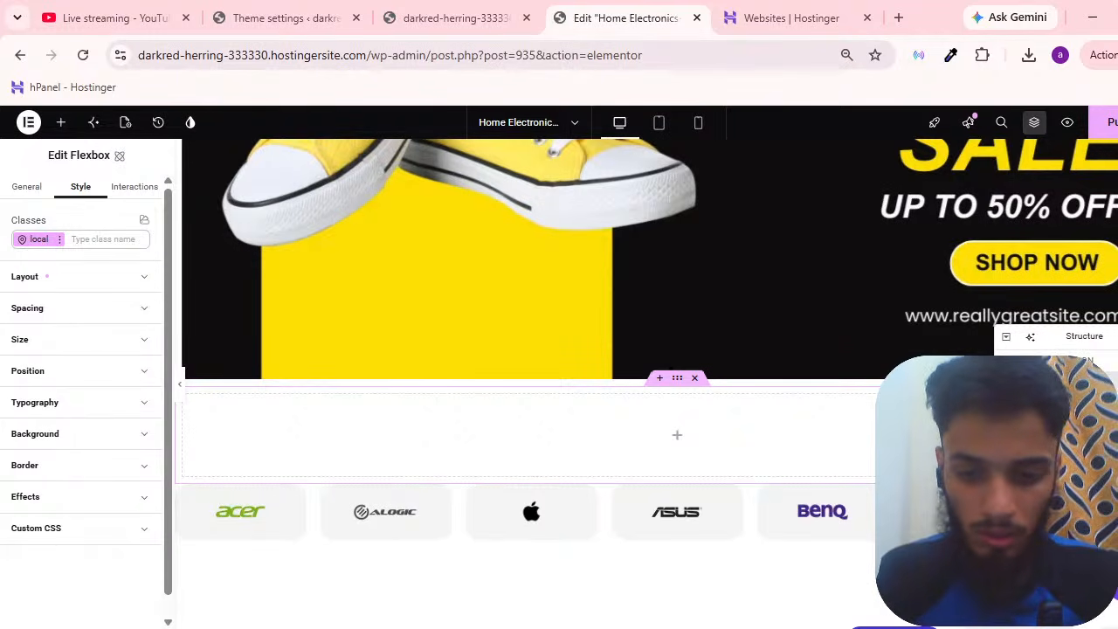
{"action": "scroll", "coordinate": [814, 411], "scroll_direction": "down", "scroll_amount": 3}
{"action": "scroll", "coordinate": [814, 411], "scroll_direction": "up", "scroll_amount": 3}
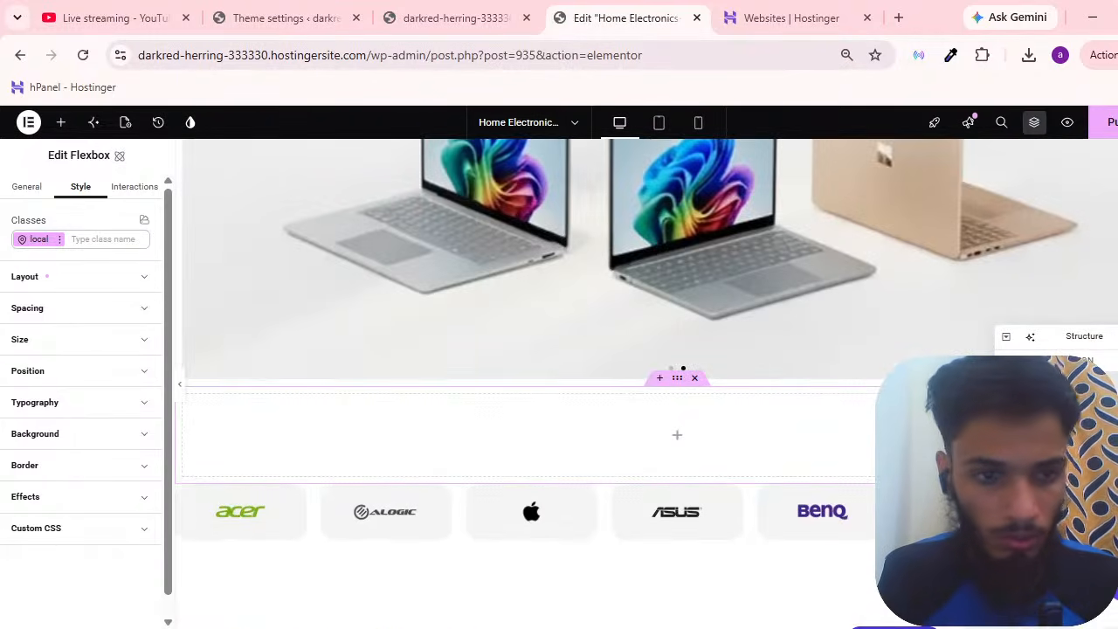
{"action": "scroll", "coordinate": [783, 449], "scroll_direction": "down", "scroll_amount": 3}
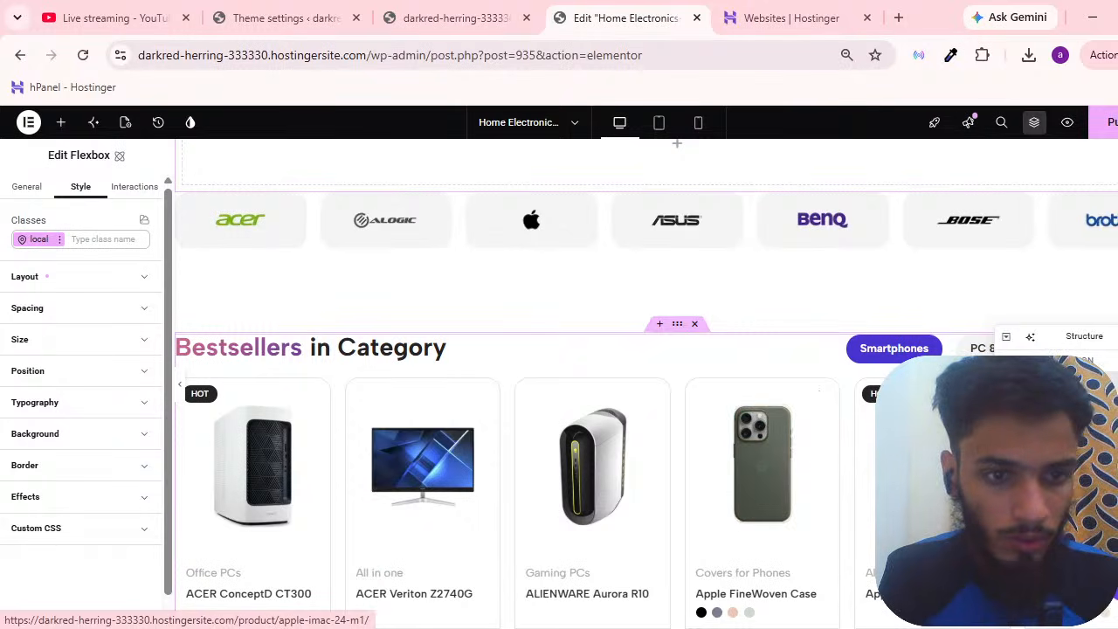
{"action": "scroll", "coordinate": [658, 411], "scroll_direction": "up", "scroll_amount": 3}
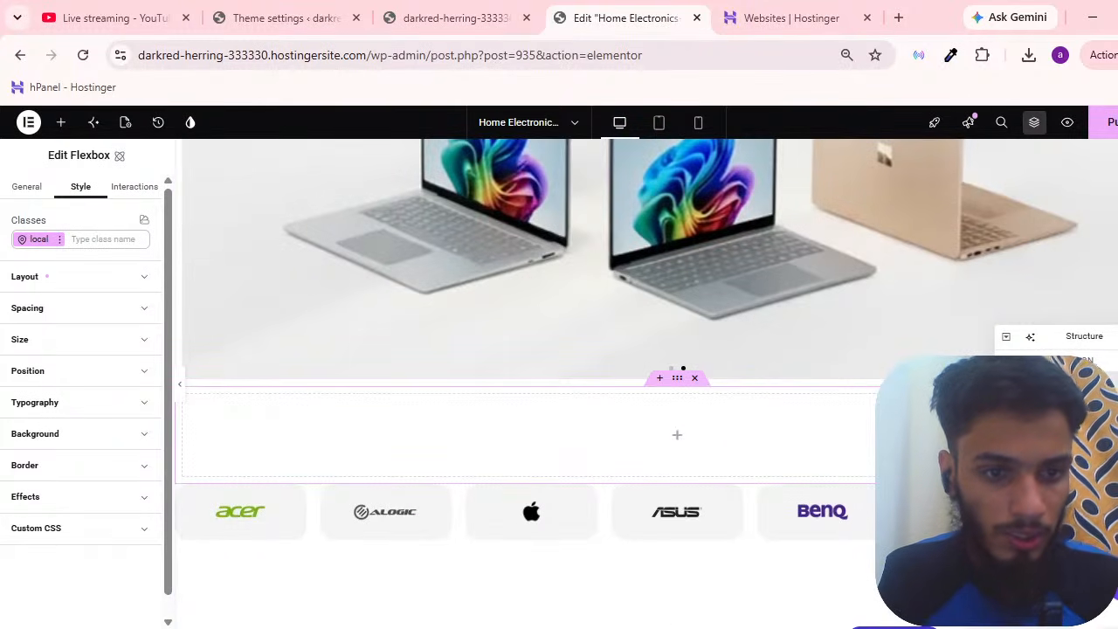
{"action": "left_click", "coordinate": [677, 477]}
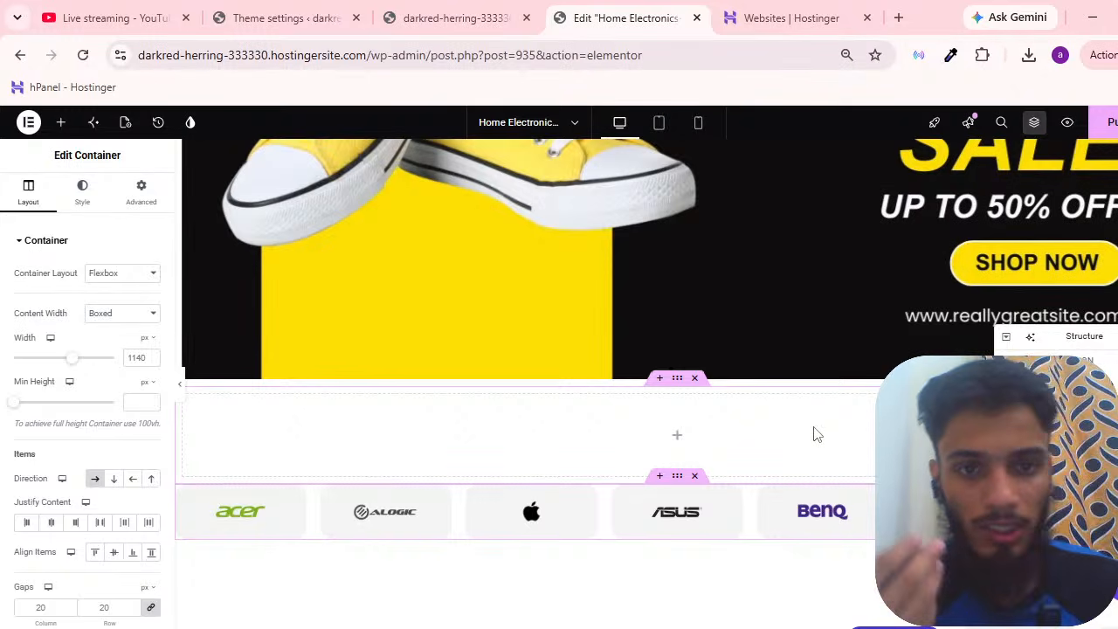
{"action": "left_click", "coordinate": [455, 18]}
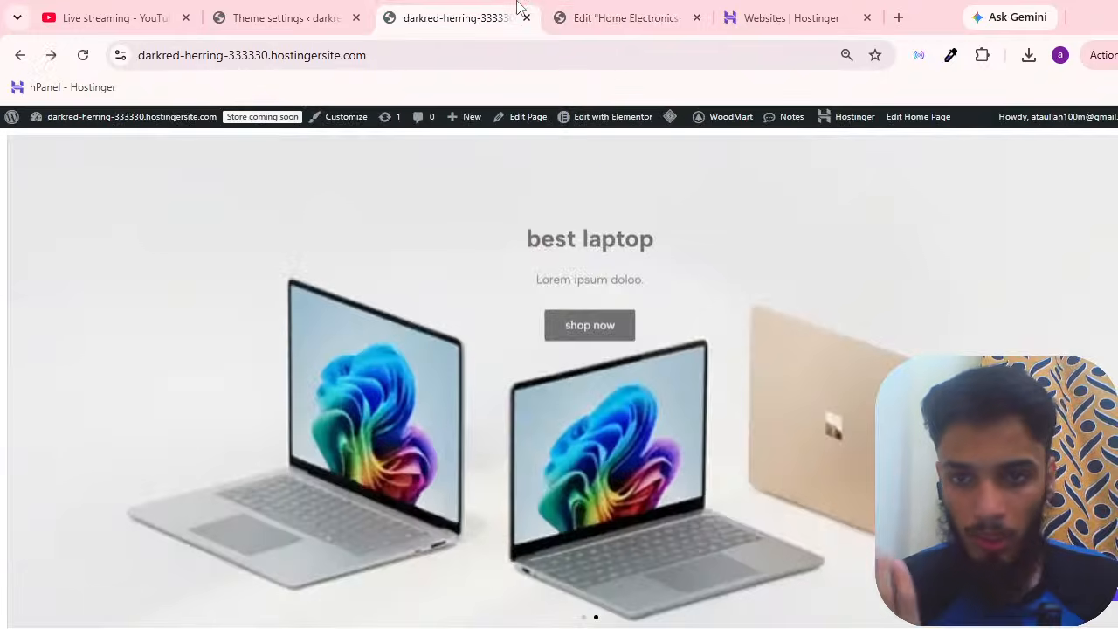
{"action": "left_click", "coordinate": [791, 18]}
{"action": "left_click", "coordinate": [625, 17]}
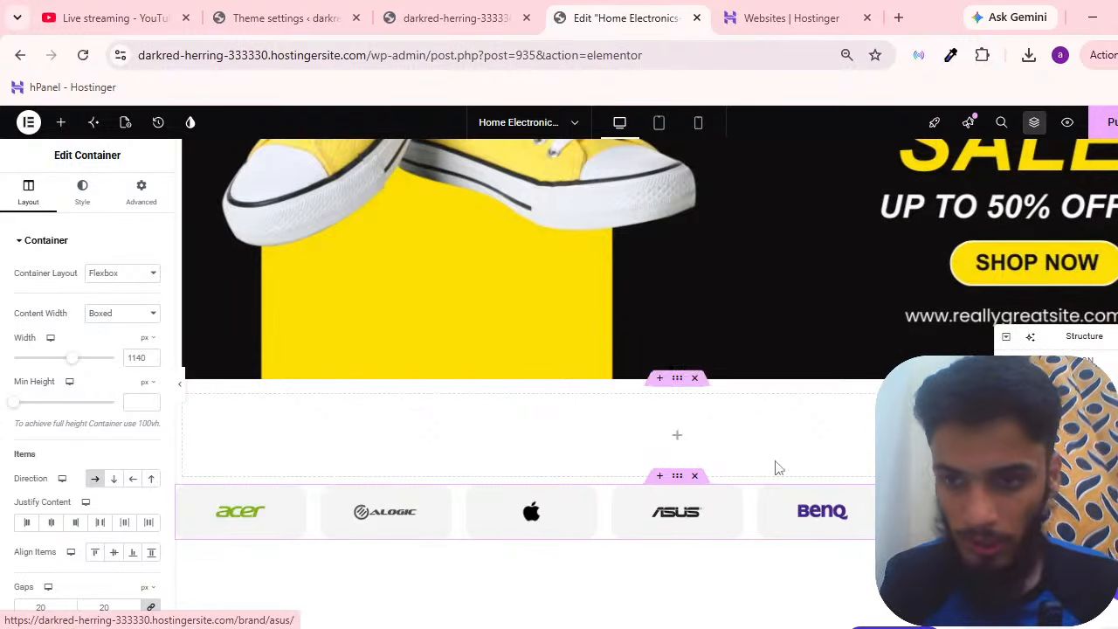
{"action": "scroll", "coordinate": [676, 440], "scroll_direction": "down", "scroll_amount": 3}
{"action": "scroll", "coordinate": [678, 395], "scroll_direction": "down", "scroll_amount": 1}
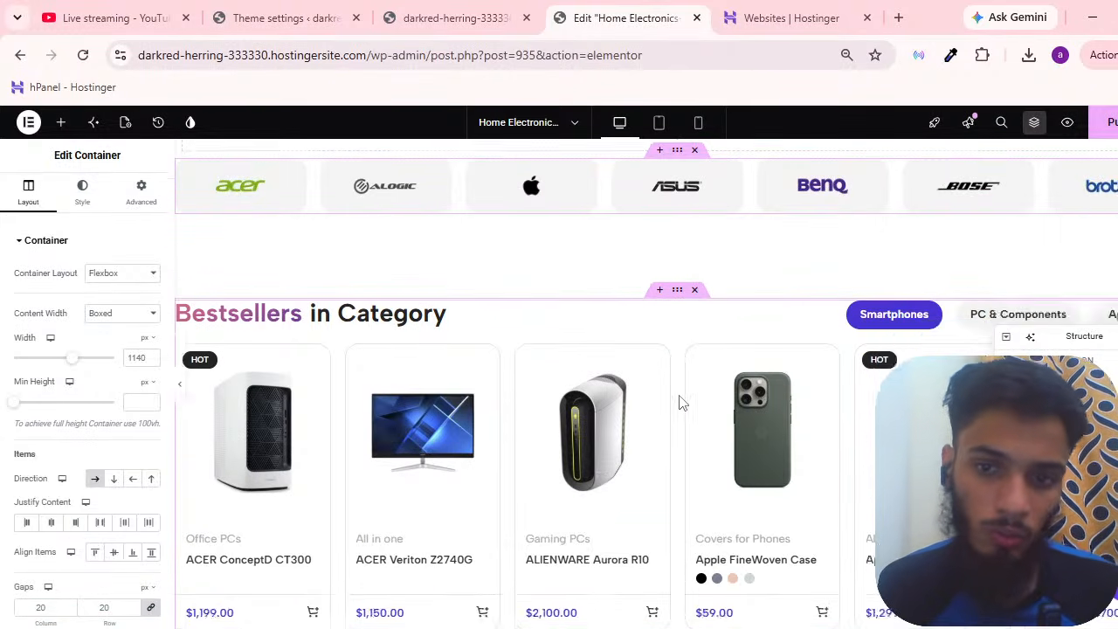
{"action": "scroll", "coordinate": [689, 449], "scroll_direction": "up", "scroll_amount": 6}
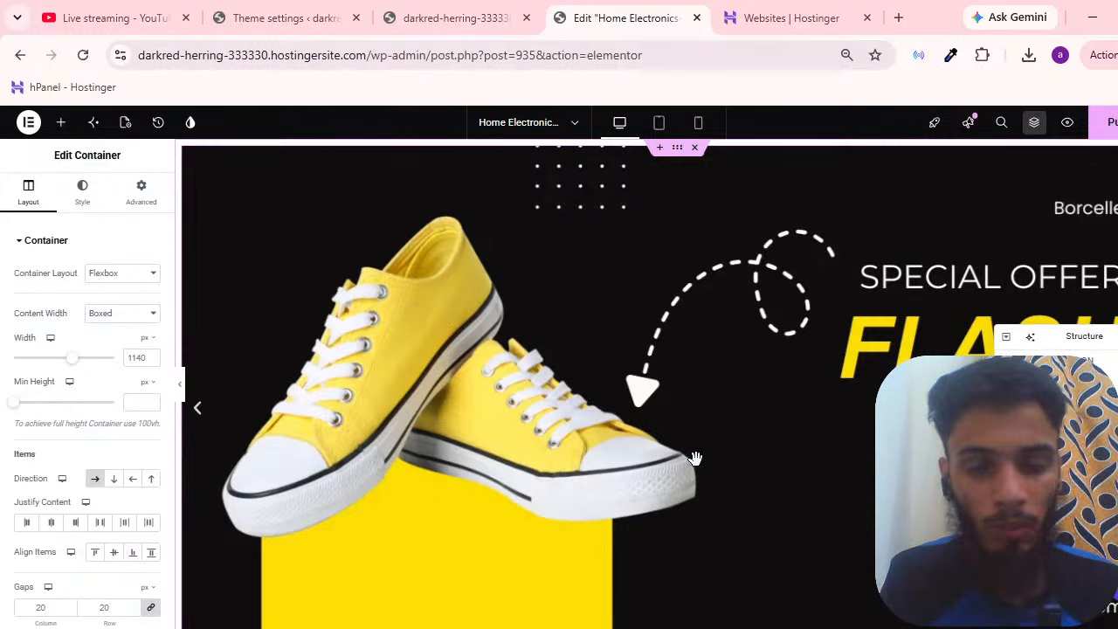
{"action": "scroll", "coordinate": [696, 405], "scroll_direction": "down", "scroll_amount": 2}
{"action": "scroll", "coordinate": [679, 400], "scroll_direction": "up", "scroll_amount": 2}
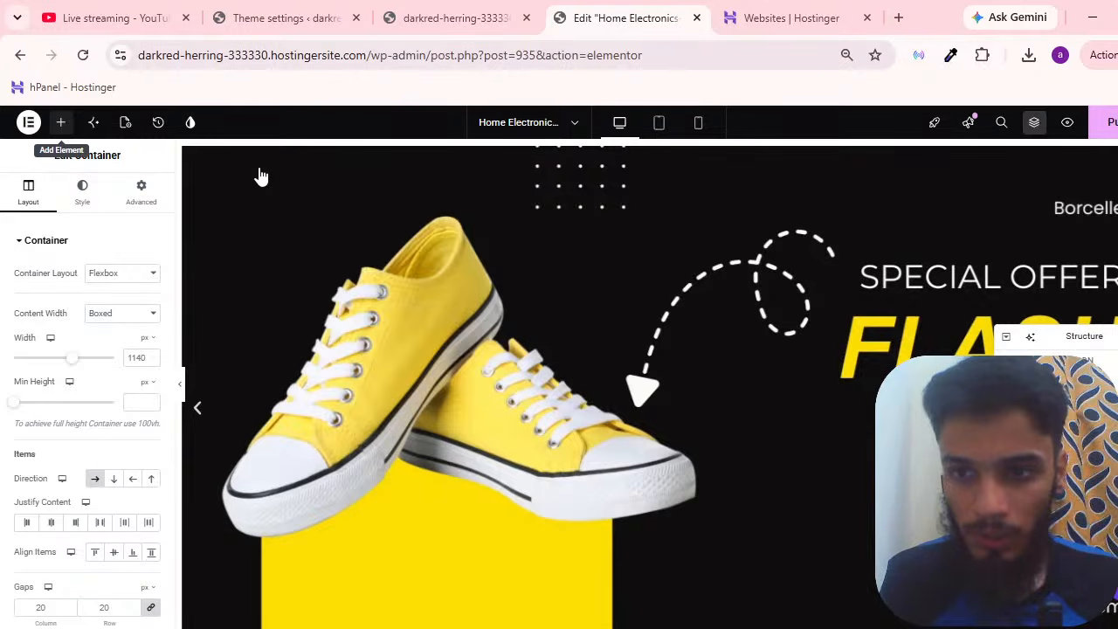
Search the widgets for "categ" and place the Product categories widget in the empty container between the hero slider and the brand logos.
{"action": "type", "text": "ca"}
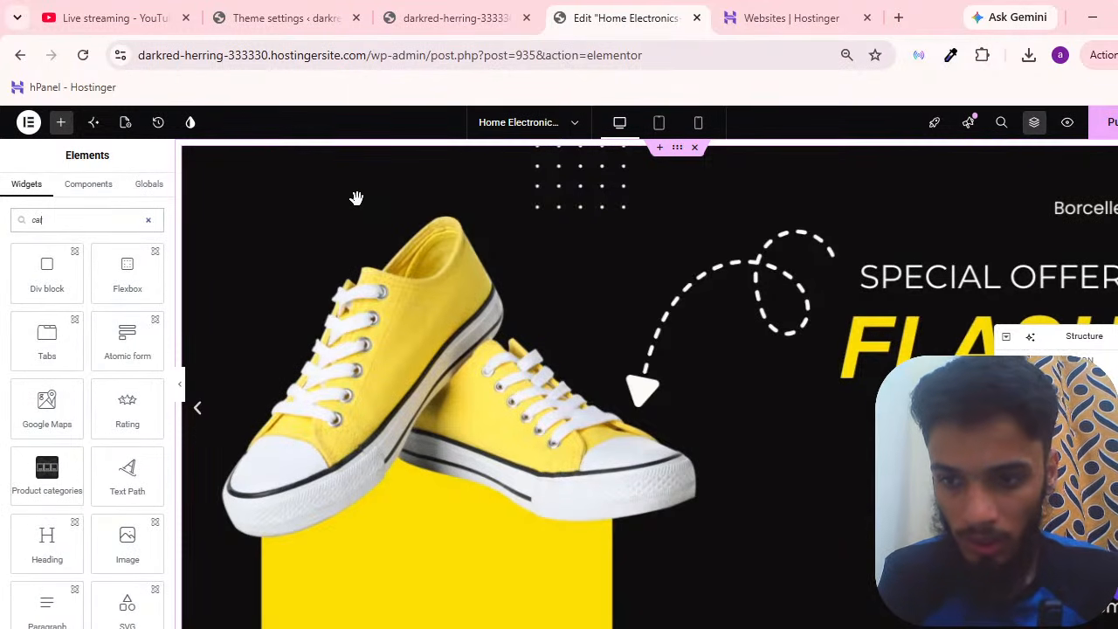
{"action": "scroll", "coordinate": [8, 489], "scroll_direction": "down", "scroll_amount": 3}
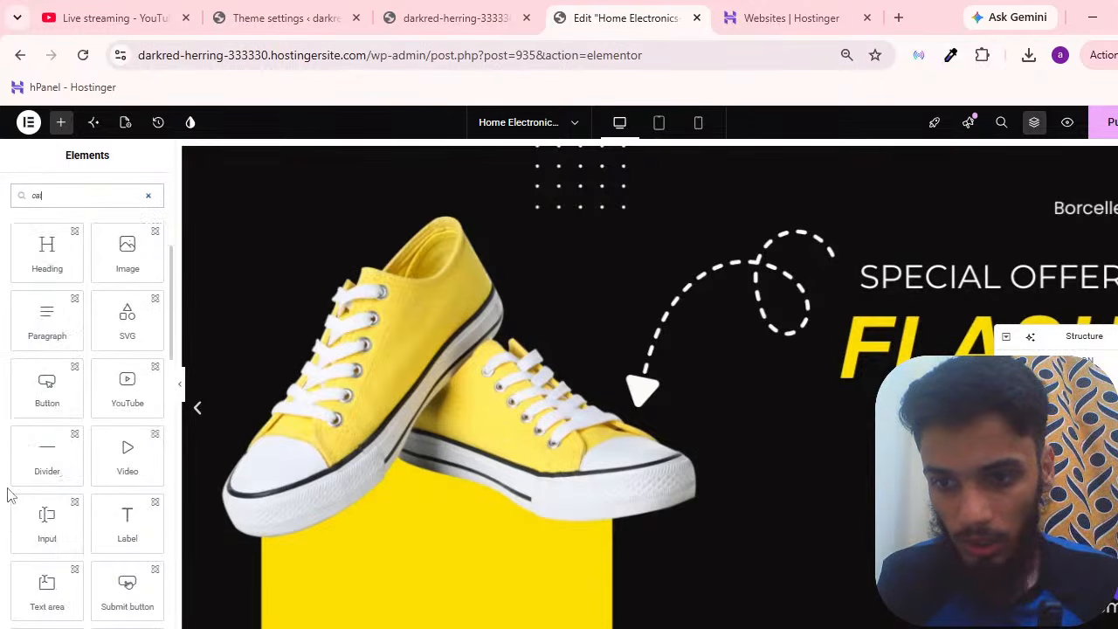
{"action": "scroll", "coordinate": [554, 411], "scroll_direction": "down", "scroll_amount": 7}
{"action": "type", "text": "t"}
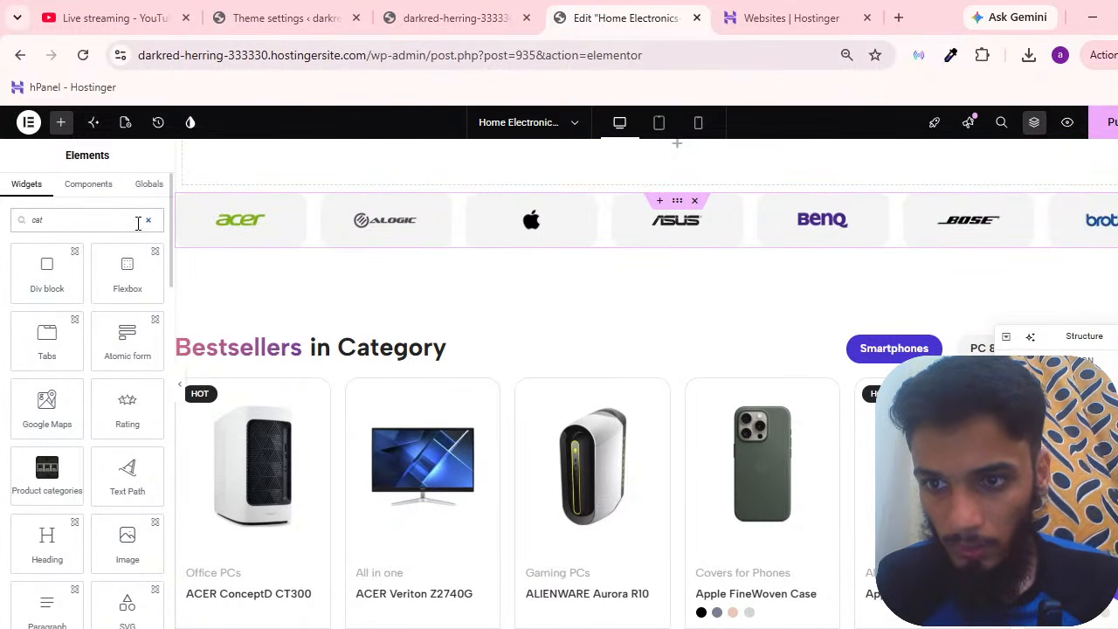
{"action": "type", "text": "eg"}
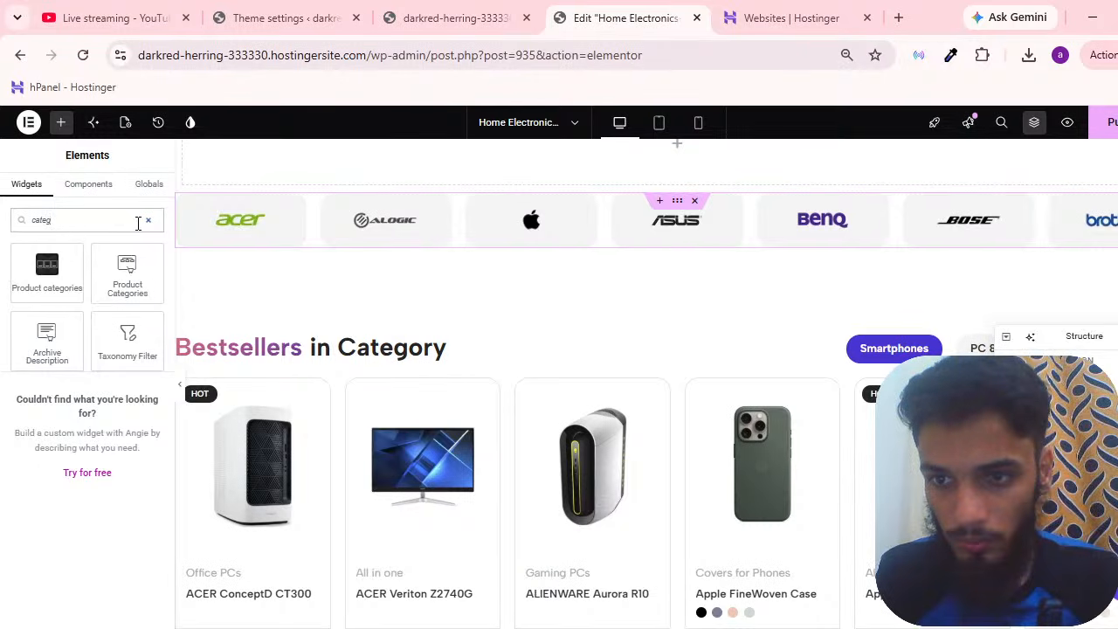
{"action": "scroll", "coordinate": [579, 330], "scroll_direction": "up", "scroll_amount": 4}
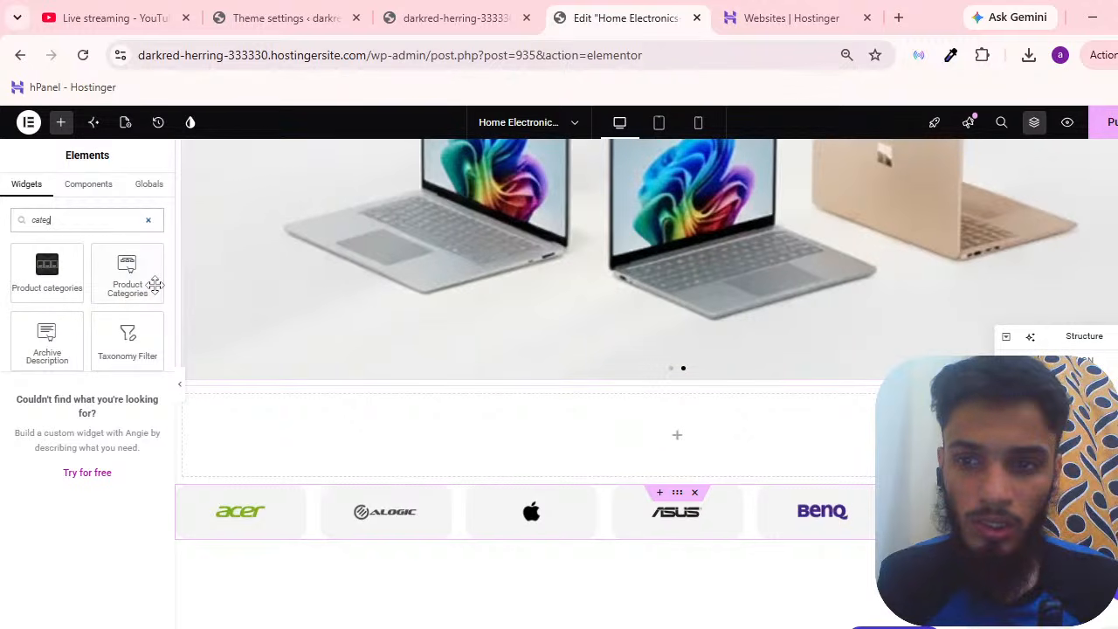
{"action": "scroll", "coordinate": [584, 414], "scroll_direction": "down", "scroll_amount": 10}
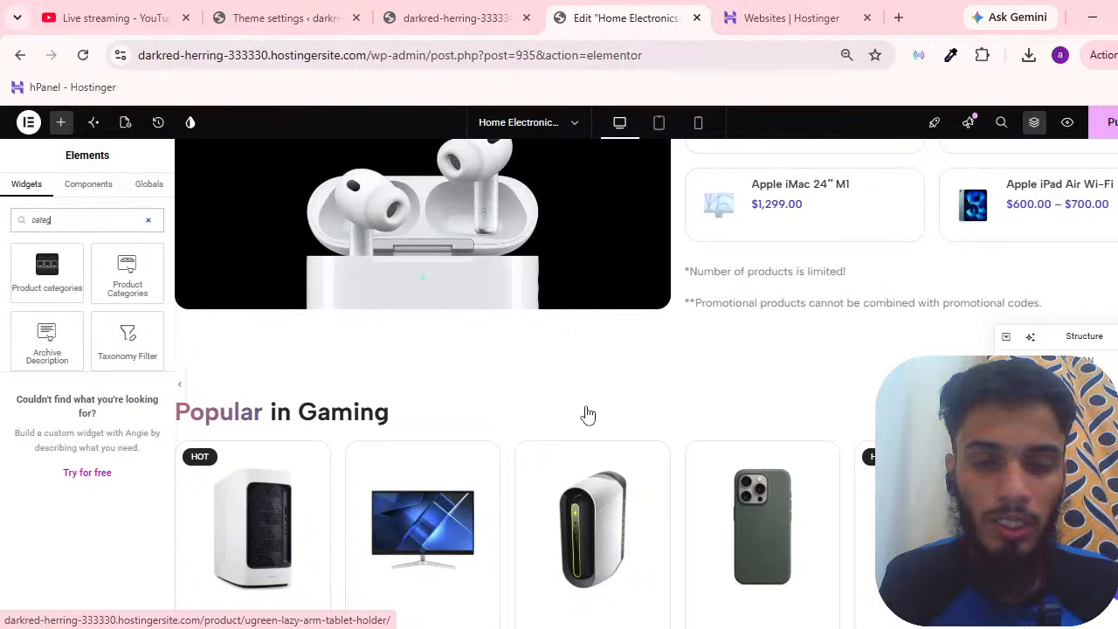
{"action": "scroll", "coordinate": [586, 414], "scroll_direction": "up", "scroll_amount": 10}
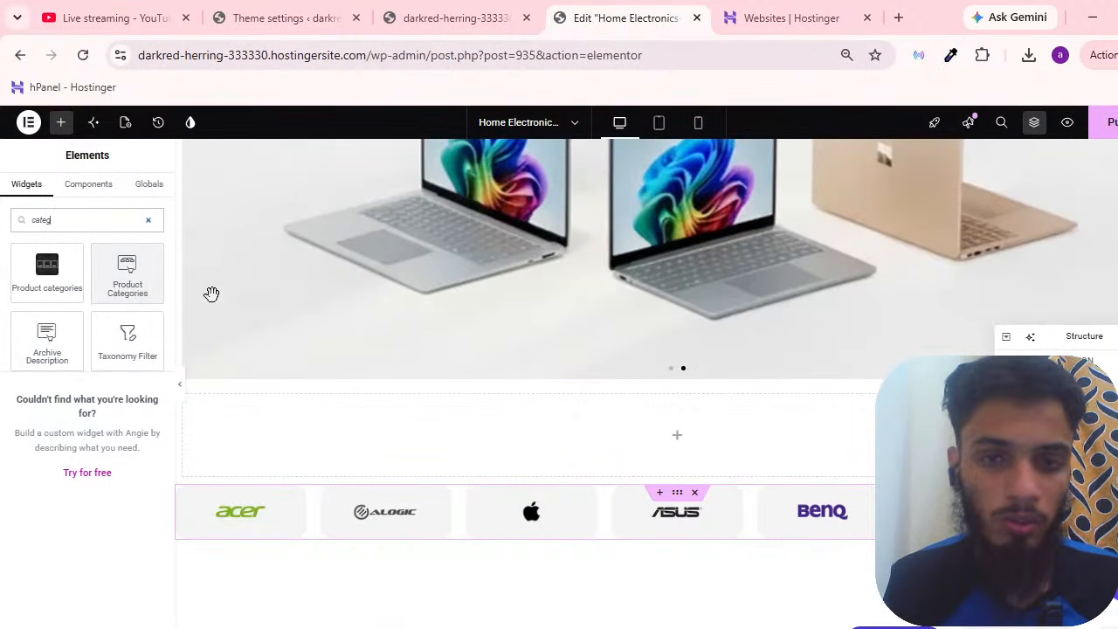
{"action": "left_click_drag", "start_coordinate": [72, 289], "coordinate": [560, 476]}
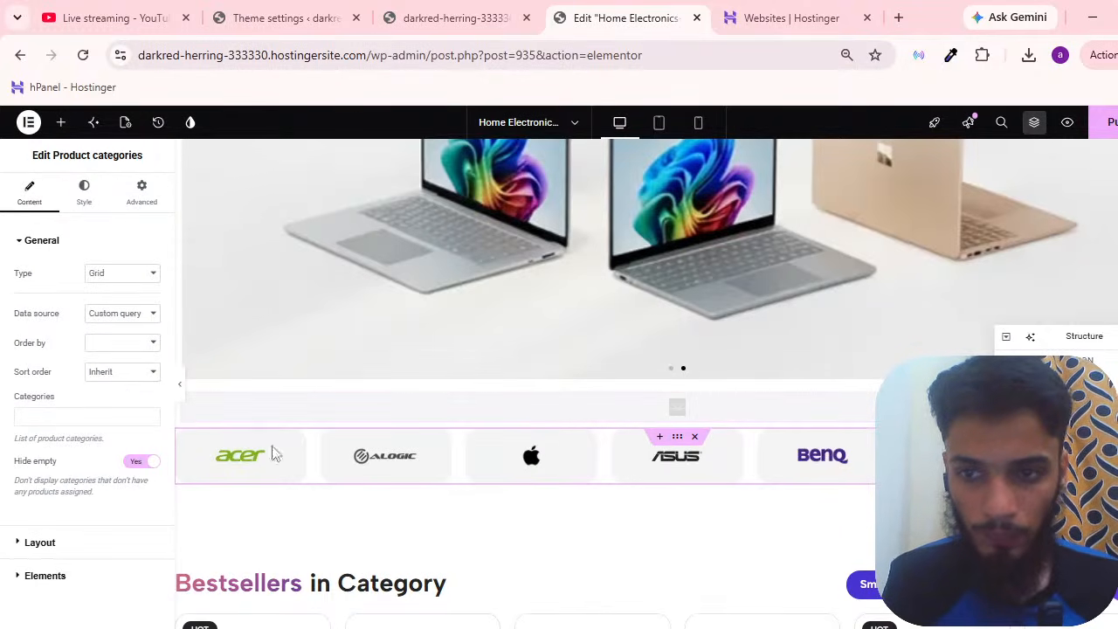
Examine the category cards in the new Product categories grid and how the section sits beneath the hero slider.
{"action": "scroll", "coordinate": [569, 332], "scroll_direction": "down", "scroll_amount": 10}
{"action": "scroll", "coordinate": [611, 435], "scroll_direction": "up", "scroll_amount": 5}
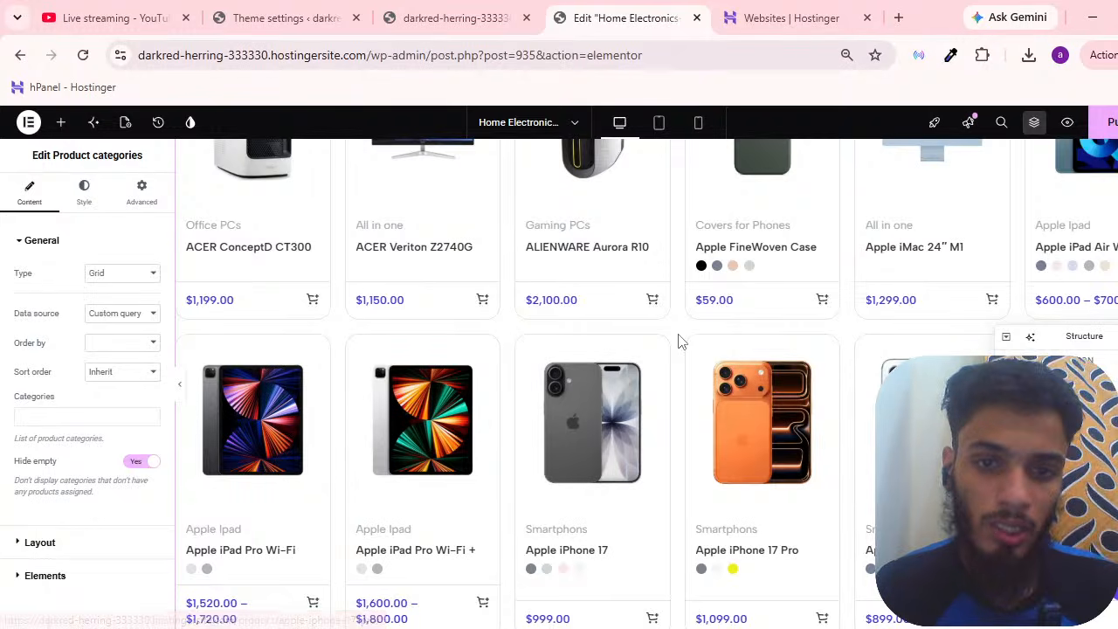
{"action": "scroll", "coordinate": [680, 349], "scroll_direction": "up", "scroll_amount": 10}
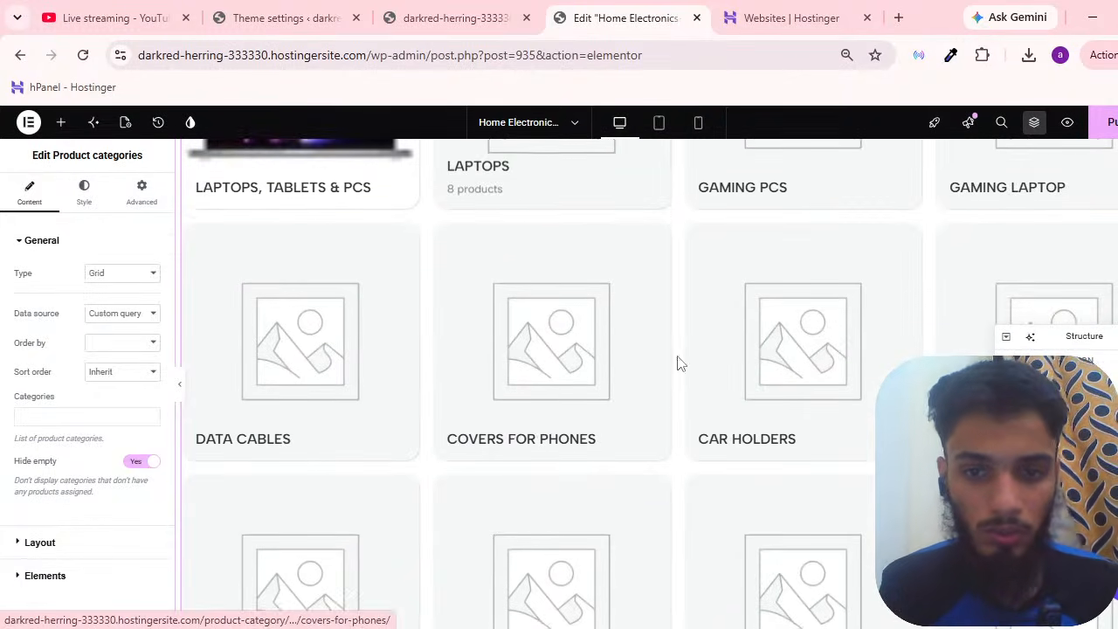
{"action": "scroll", "coordinate": [594, 350], "scroll_direction": "up", "scroll_amount": 10}
{"action": "scroll", "coordinate": [592, 397], "scroll_direction": "down", "scroll_amount": 3}
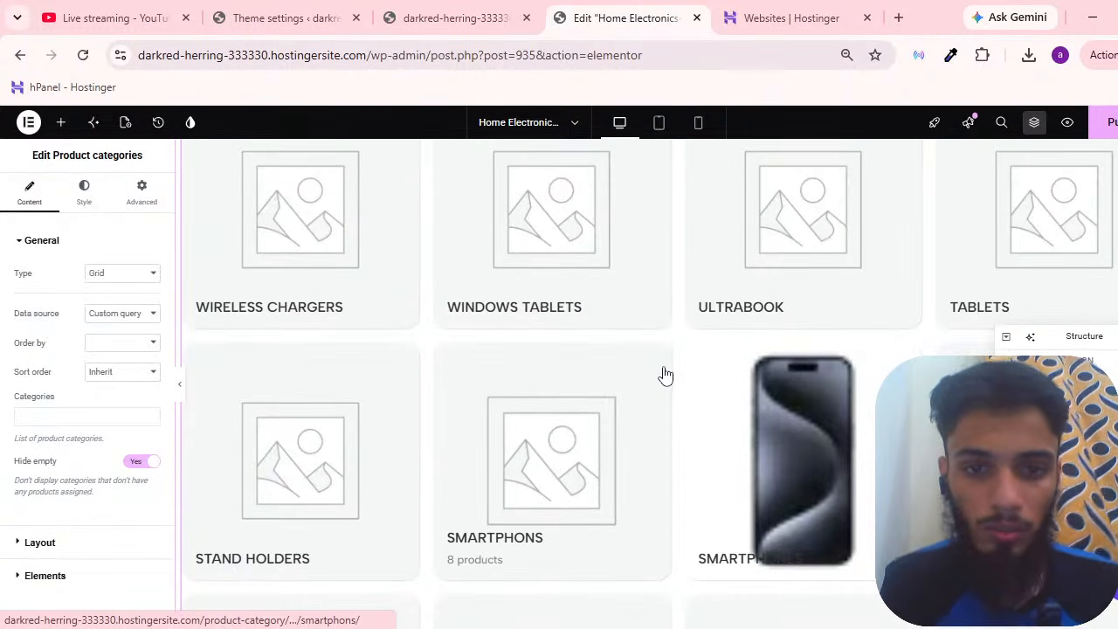
{"action": "scroll", "coordinate": [664, 372], "scroll_direction": "up", "scroll_amount": 3}
{"action": "scroll", "coordinate": [682, 402], "scroll_direction": "down", "scroll_amount": 3}
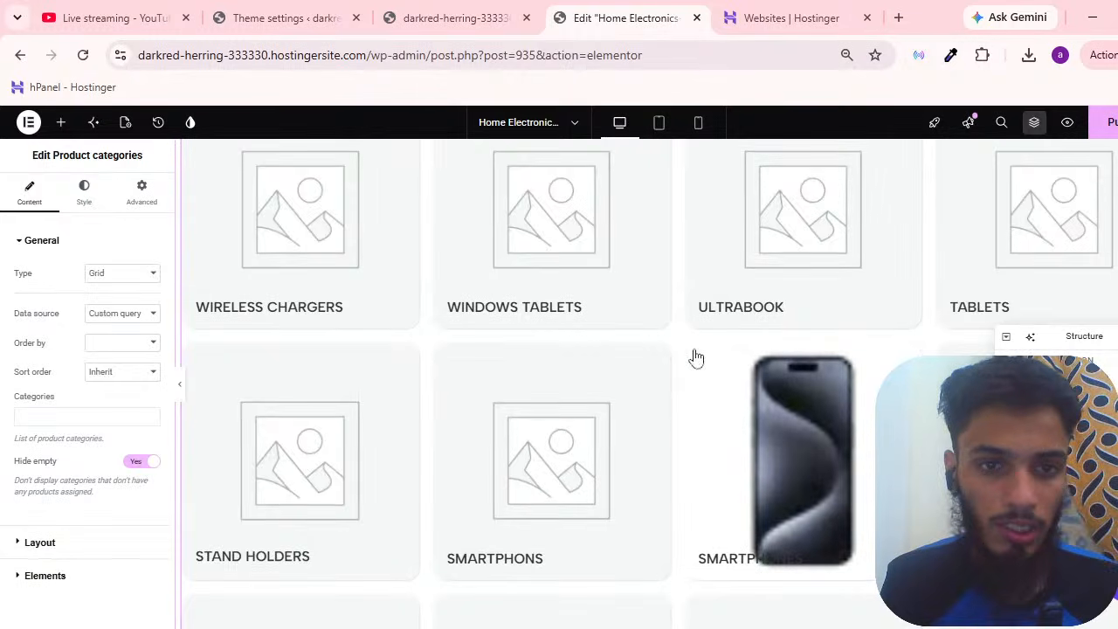
{"action": "scroll", "coordinate": [621, 387], "scroll_direction": "down", "scroll_amount": 3}
{"action": "scroll", "coordinate": [641, 394], "scroll_direction": "up", "scroll_amount": 6}
{"action": "scroll", "coordinate": [766, 324], "scroll_direction": "down", "scroll_amount": 9}
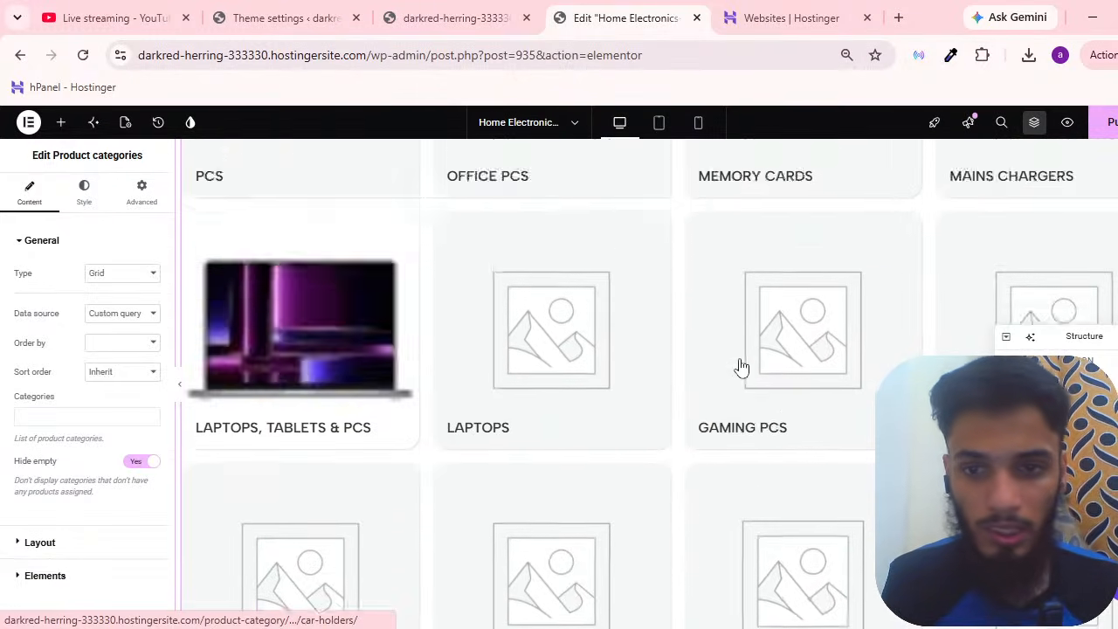
{"action": "scroll", "coordinate": [750, 367], "scroll_direction": "up", "scroll_amount": 5}
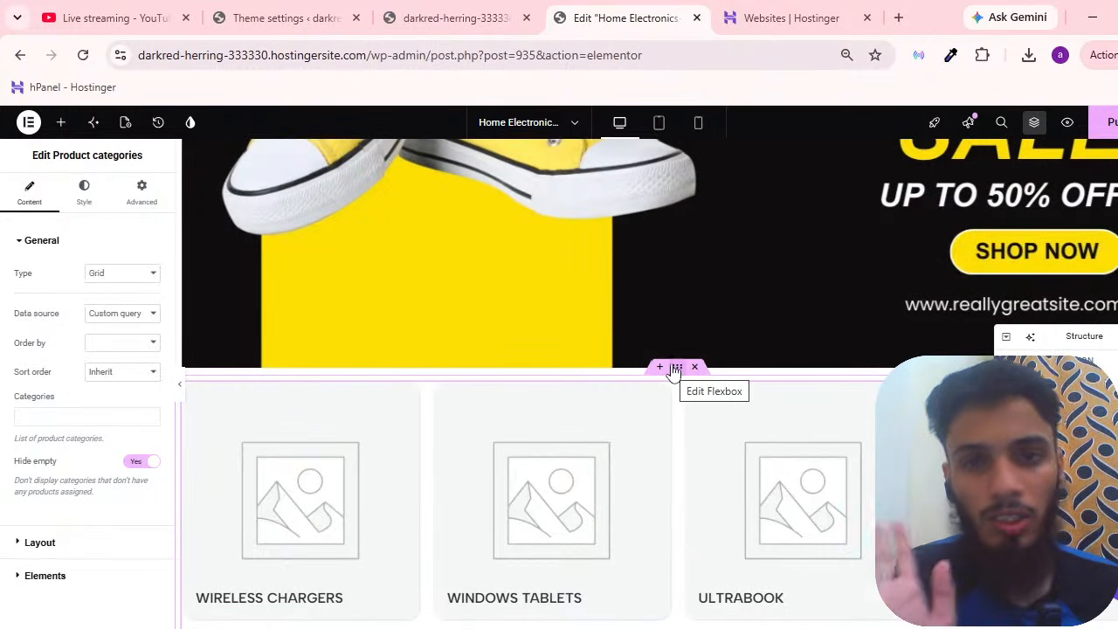
{"action": "scroll", "coordinate": [682, 402], "scroll_direction": "down", "scroll_amount": 9}
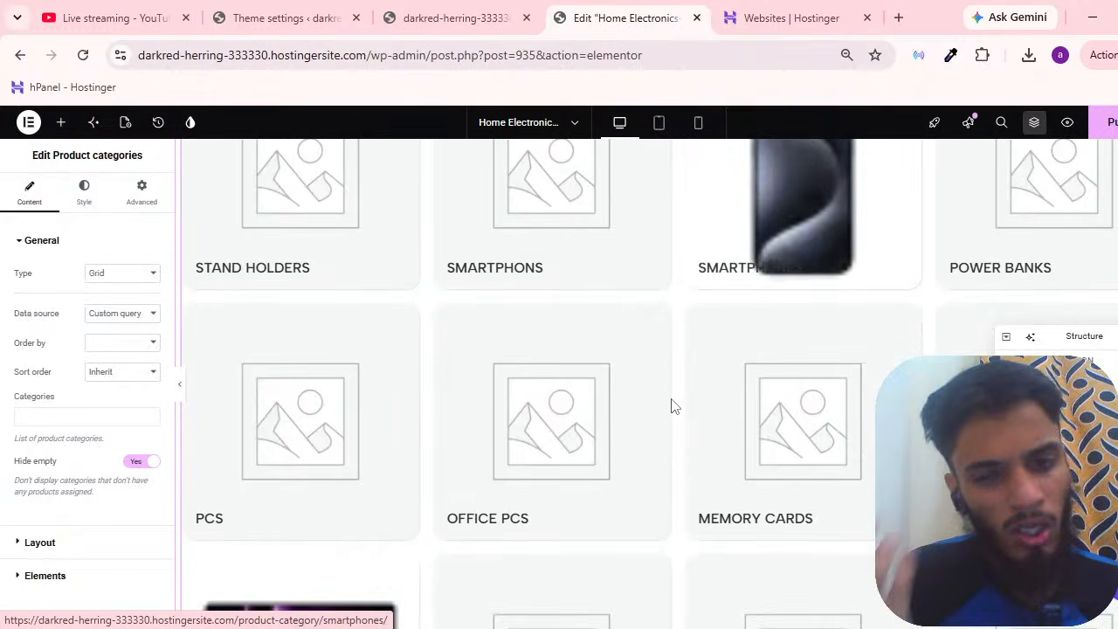
{"action": "scroll", "coordinate": [671, 406], "scroll_direction": "up", "scroll_amount": 3}
{"action": "scroll", "coordinate": [671, 406], "scroll_direction": "up", "scroll_amount": 10}
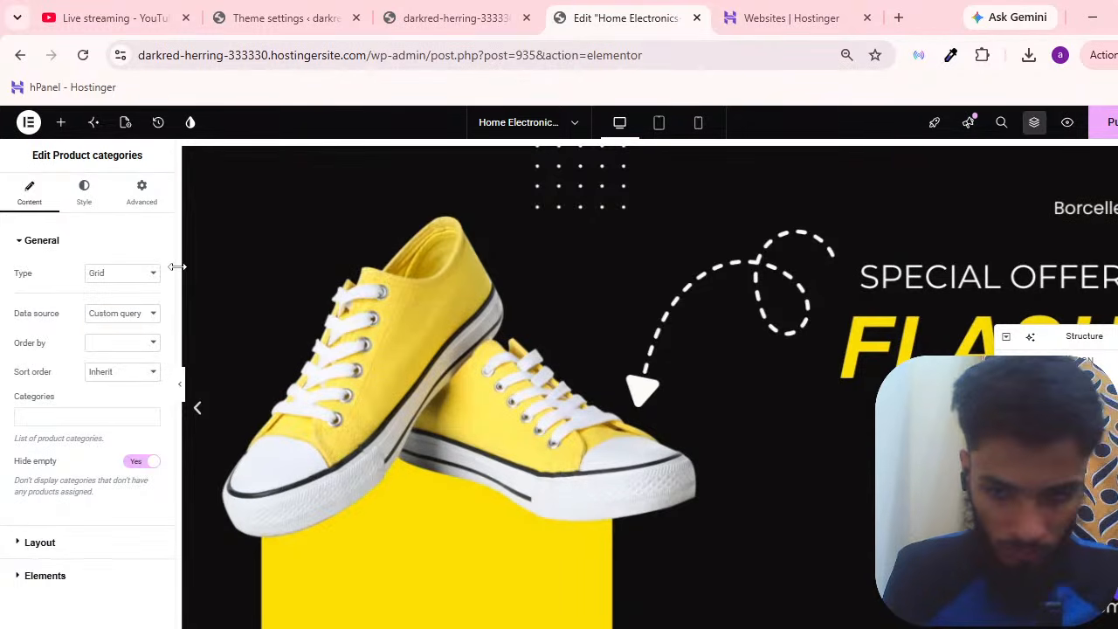
{"action": "scroll", "coordinate": [792, 294], "scroll_direction": "down", "scroll_amount": 10}
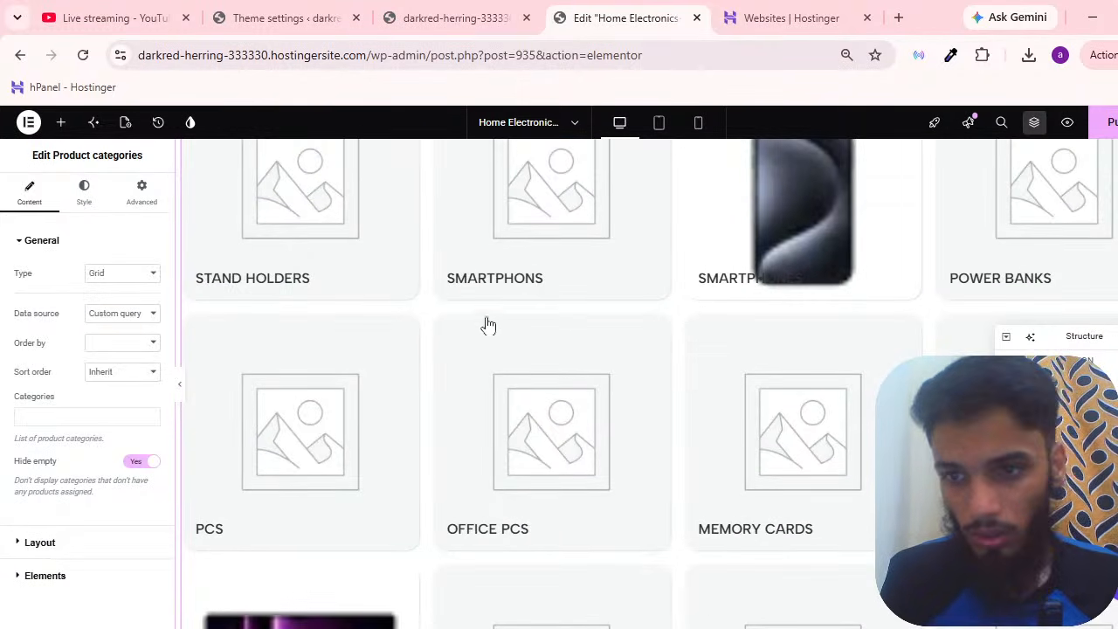
Try the Navigation type on the Product categories widget, check its layout above the brand logos, and return the type to Grid.
{"action": "scroll", "coordinate": [449, 311], "scroll_direction": "up", "scroll_amount": 3}
{"action": "left_click", "coordinate": [138, 276]}
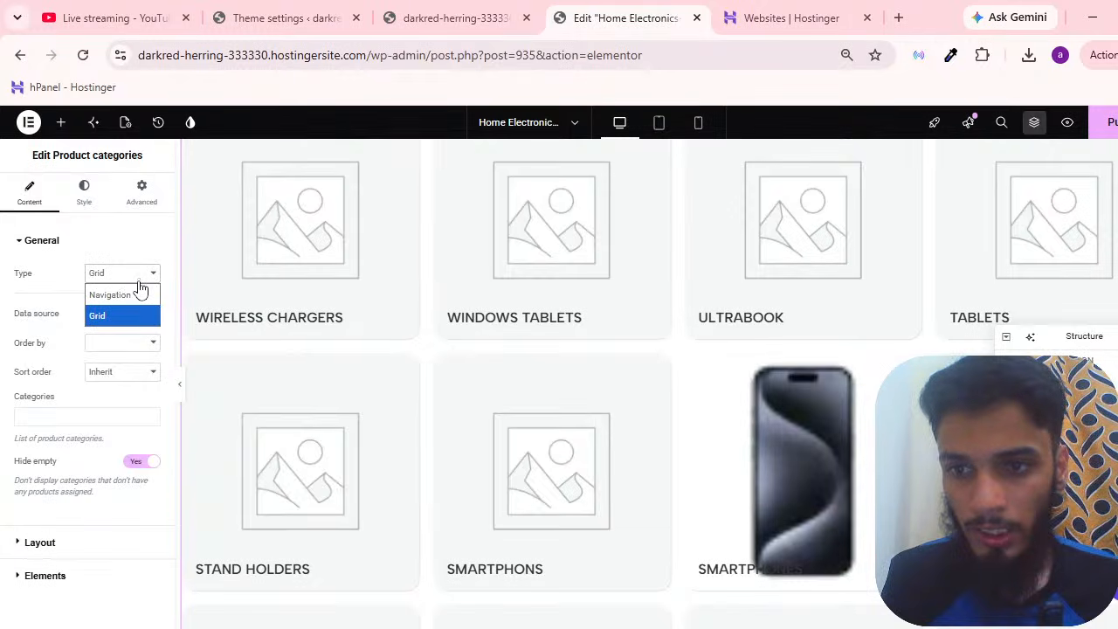
{"action": "left_click", "coordinate": [131, 294]}
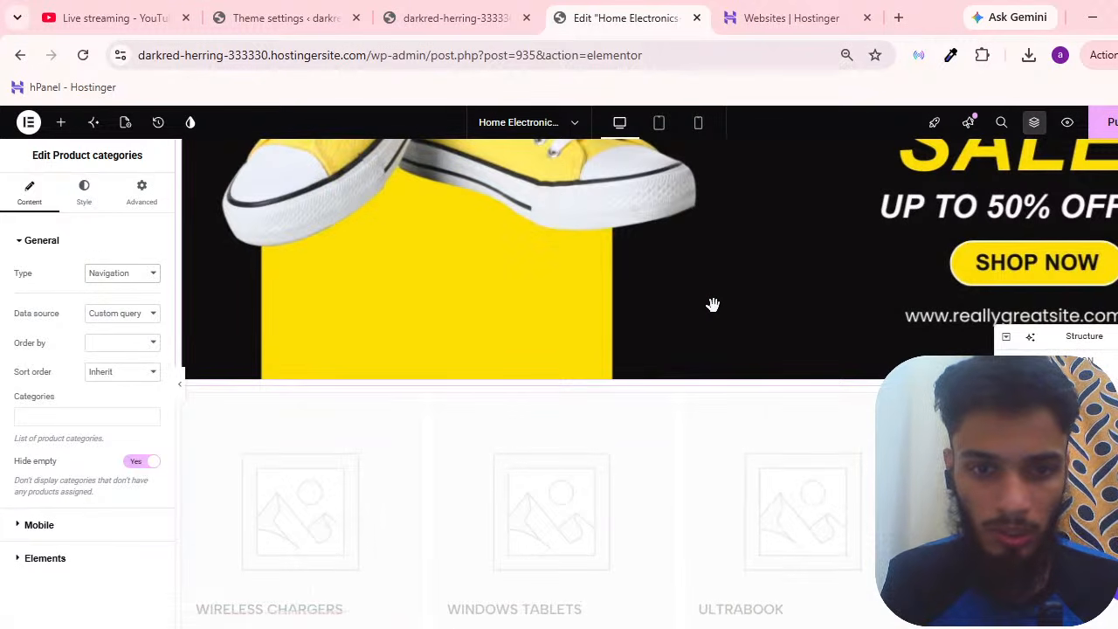
{"action": "scroll", "coordinate": [701, 301], "scroll_direction": "down", "scroll_amount": 8}
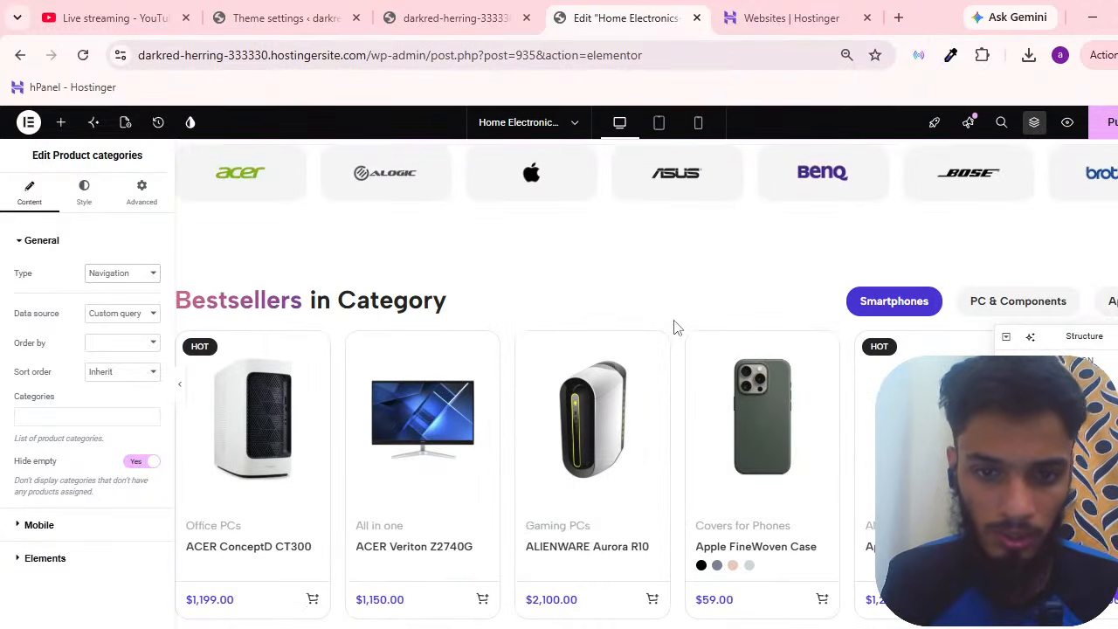
{"action": "scroll", "coordinate": [698, 359], "scroll_direction": "up", "scroll_amount": 3}
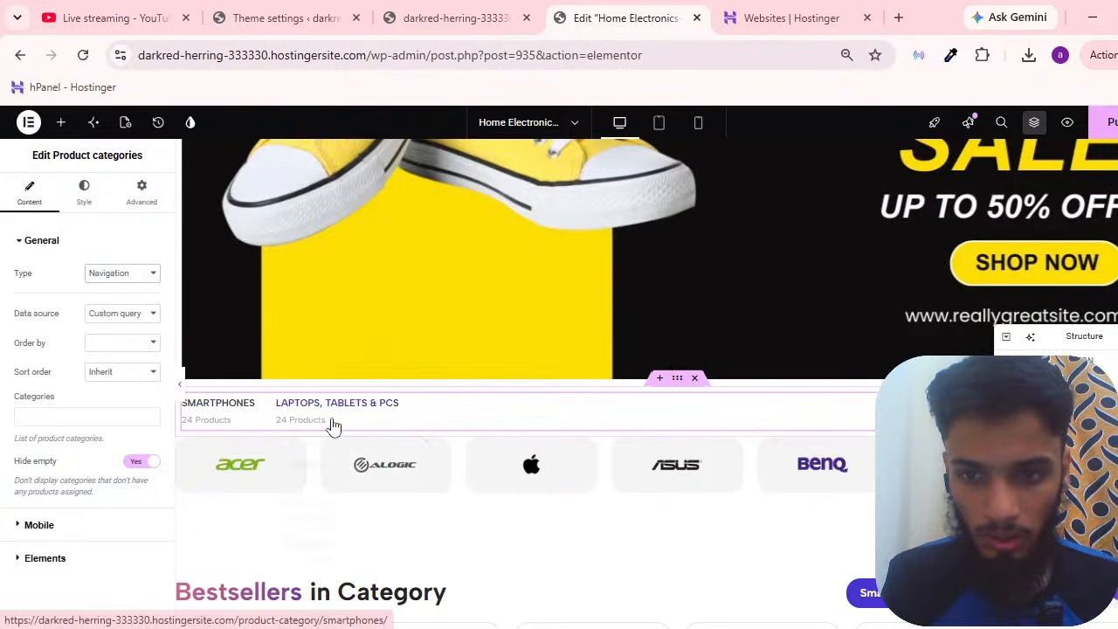
{"action": "mouse_move", "coordinate": [357, 422]}
{"action": "left_click", "coordinate": [97, 288]}
{"action": "left_click", "coordinate": [105, 316]}
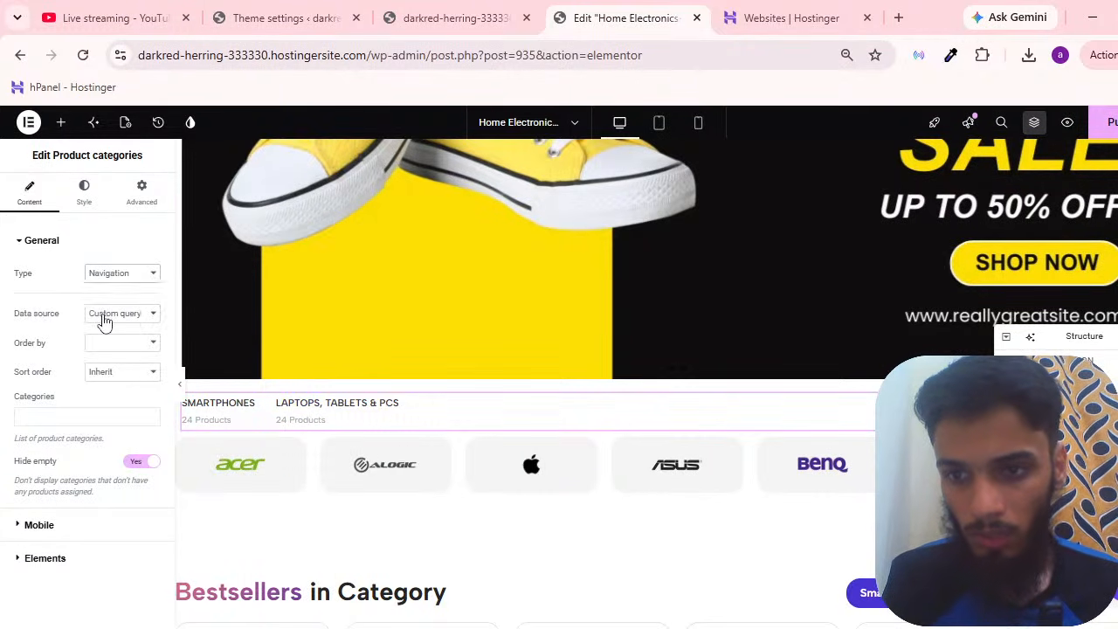
{"action": "scroll", "coordinate": [713, 344], "scroll_direction": "down", "scroll_amount": 3}
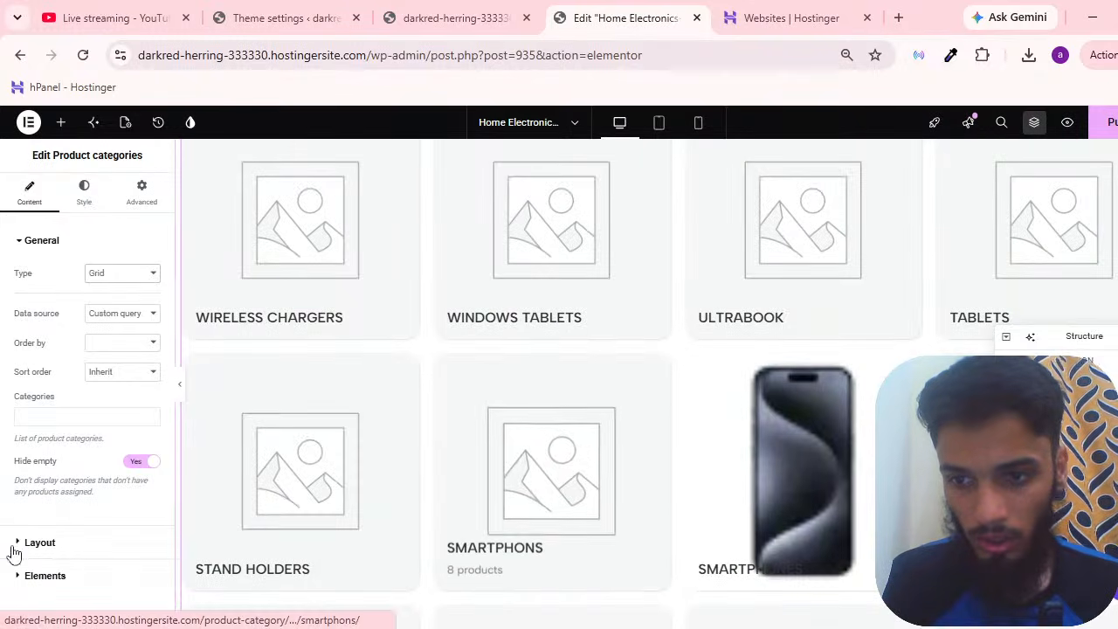
Try the Masonry layout on the Product categories widget and check the resulting grid beneath the hero slider.
{"action": "left_click", "coordinate": [13, 545]}
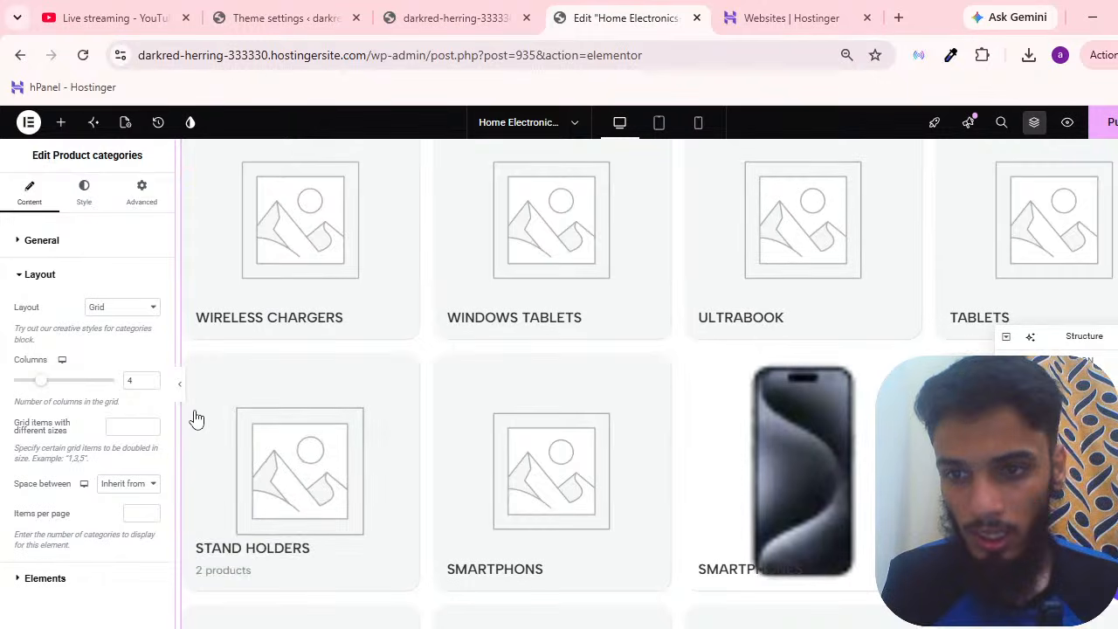
{"action": "left_click", "coordinate": [137, 311]}
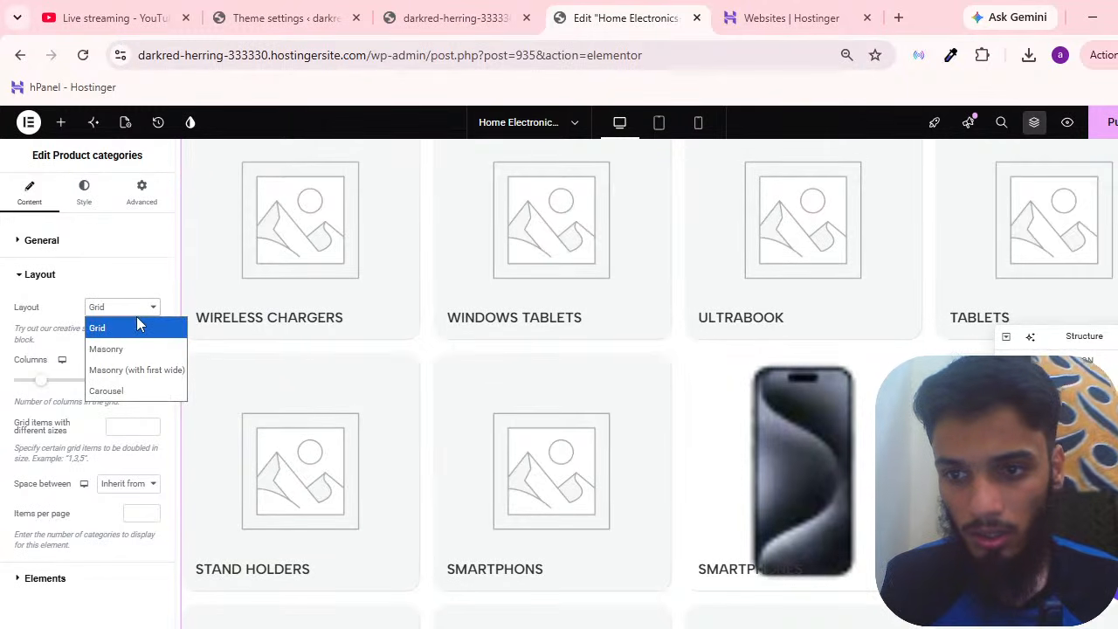
{"action": "left_click", "coordinate": [137, 350]}
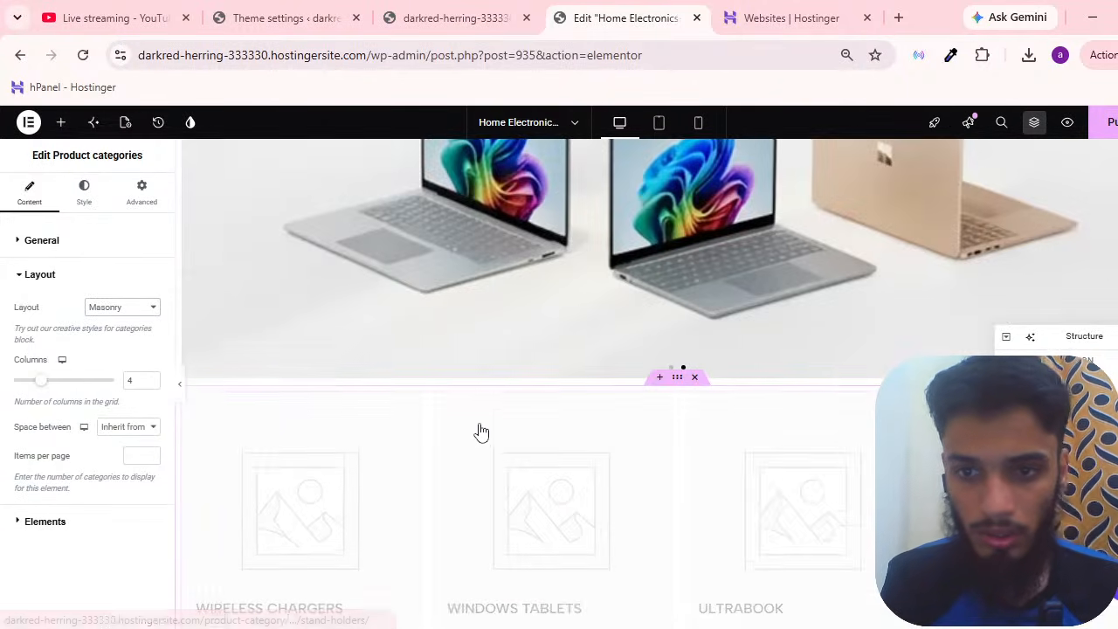
{"action": "scroll", "coordinate": [559, 367], "scroll_direction": "down", "scroll_amount": 6}
{"action": "scroll", "coordinate": [566, 381], "scroll_direction": "down", "scroll_amount": 15}
{"action": "scroll", "coordinate": [577, 395], "scroll_direction": "up", "scroll_amount": 15}
{"action": "scroll", "coordinate": [586, 419], "scroll_direction": "up", "scroll_amount": 10}
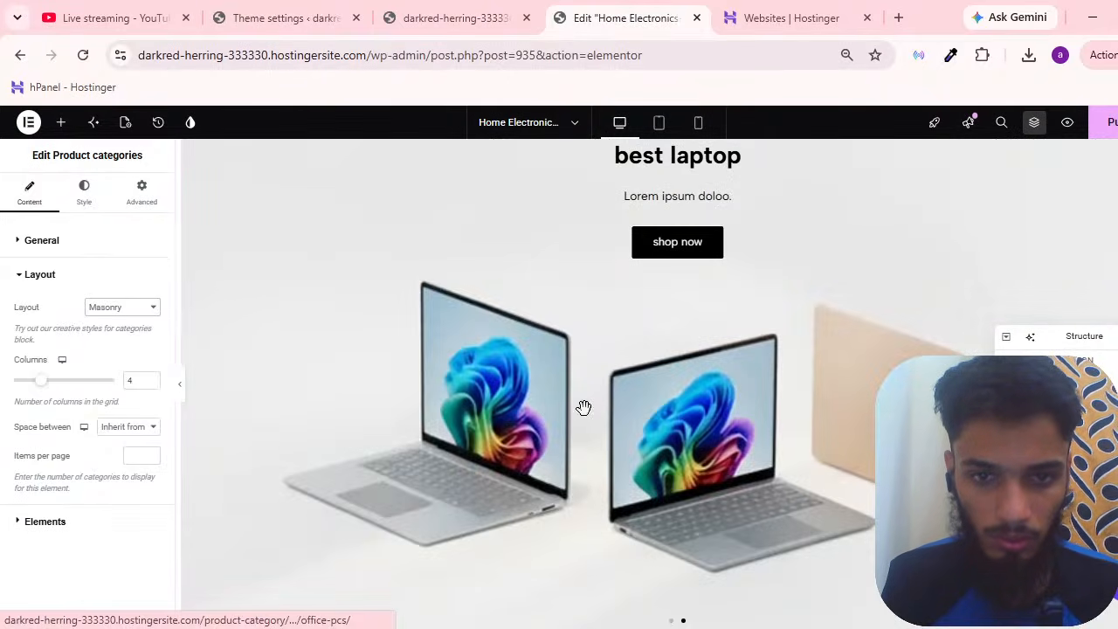
{"action": "scroll", "coordinate": [579, 409], "scroll_direction": "down", "scroll_amount": 7}
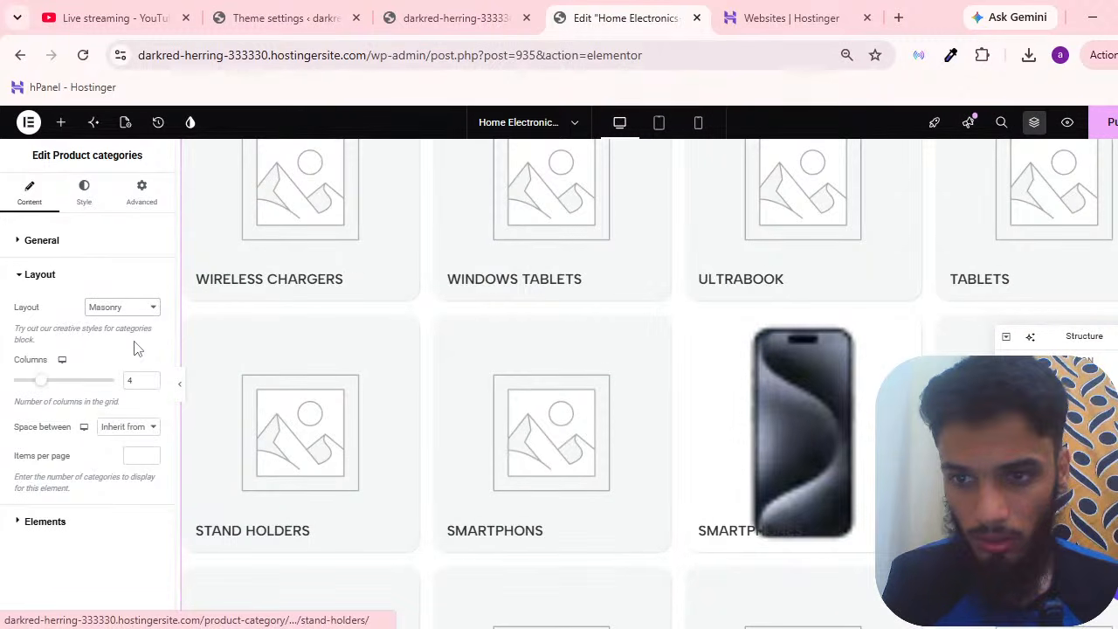
Set the Product categories widget's layout to Carousel and check the section between the hero slider and the brand logos.
{"action": "left_click", "coordinate": [122, 307]}
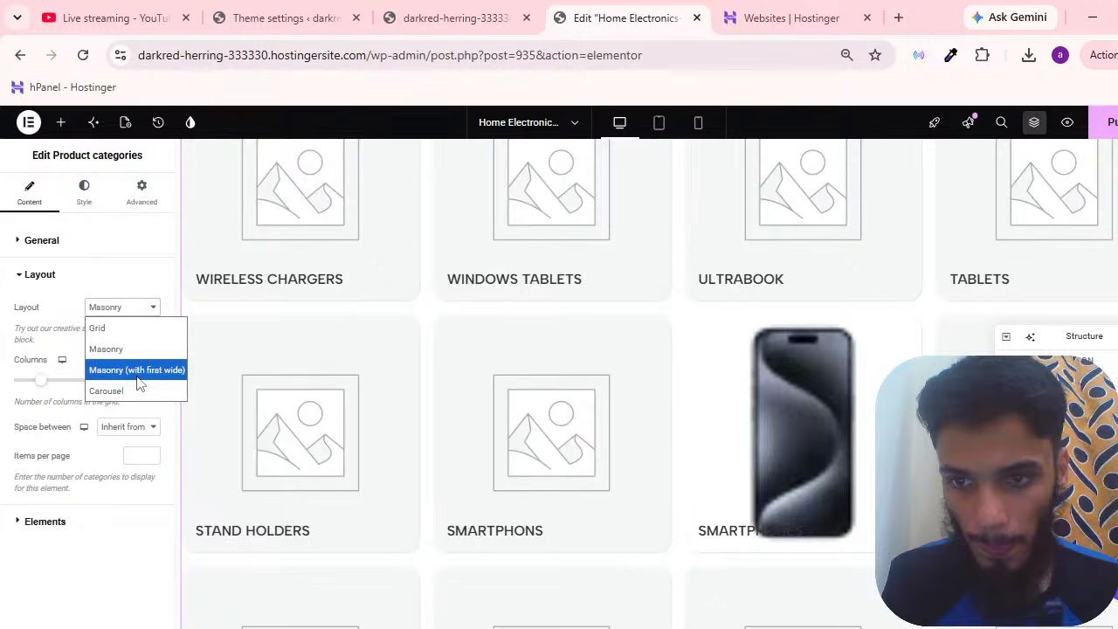
{"action": "left_click", "coordinate": [135, 390]}
{"action": "scroll", "coordinate": [791, 416], "scroll_direction": "up", "scroll_amount": 7}
{"action": "scroll", "coordinate": [759, 405], "scroll_direction": "down", "scroll_amount": 5}
{"action": "scroll", "coordinate": [680, 283], "scroll_direction": "down", "scroll_amount": 2}
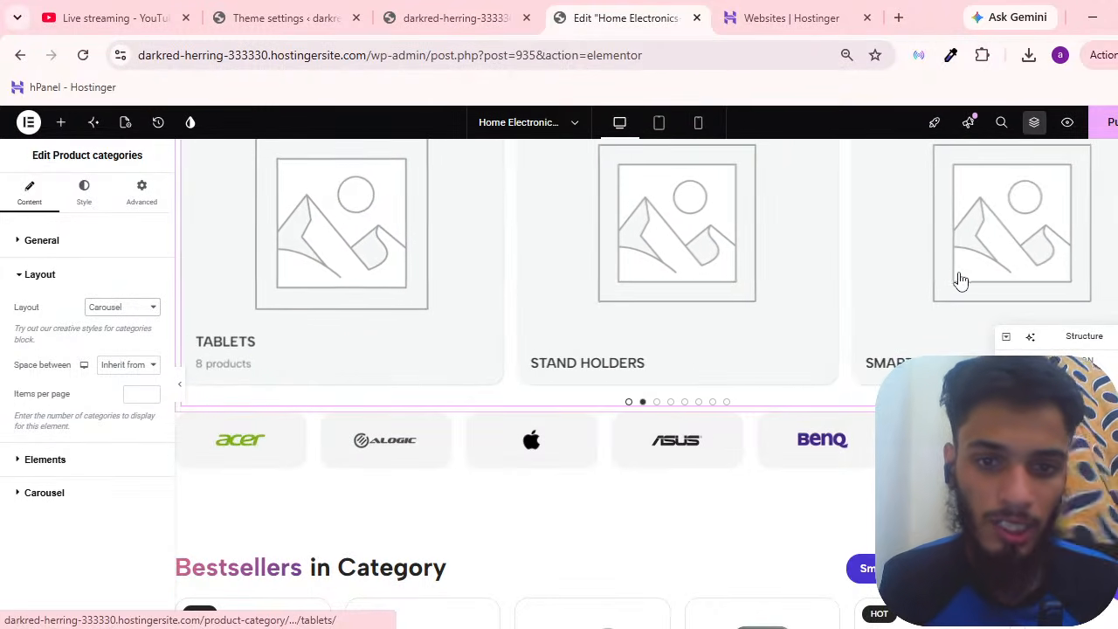
Swipe through the category carousel's slides and examine how the section sits beneath the hero slider.
{"action": "left_click_drag", "start_coordinate": [897, 284], "coordinate": [349, 332]}
{"action": "left_click_drag", "start_coordinate": [766, 297], "coordinate": [367, 323]}
{"action": "scroll", "coordinate": [777, 297], "scroll_direction": "up", "scroll_amount": 5}
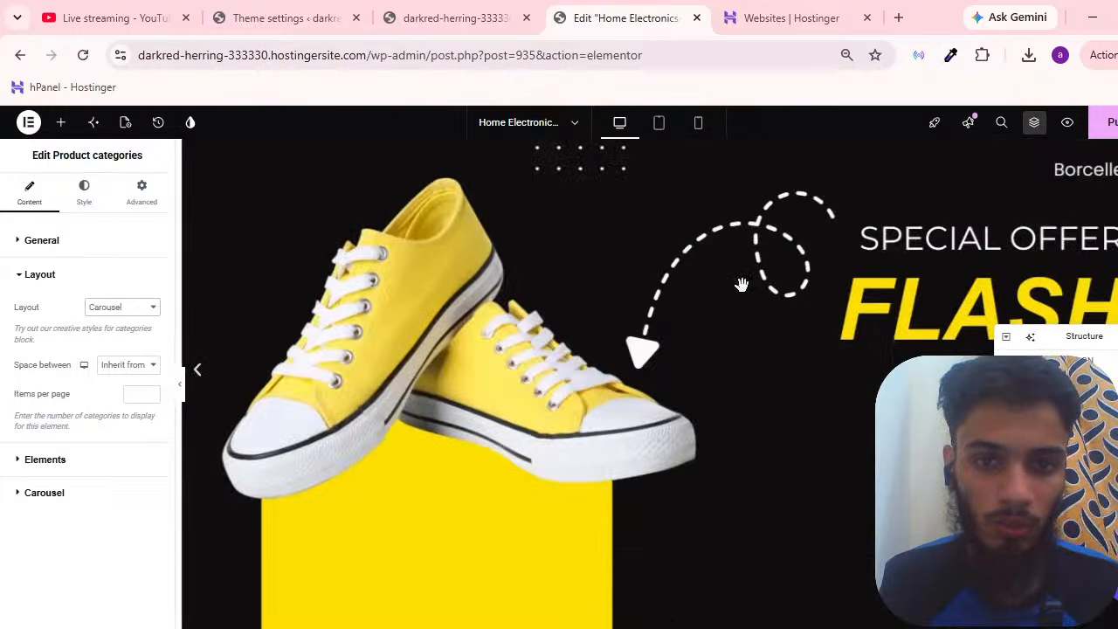
{"action": "scroll", "coordinate": [752, 305], "scroll_direction": "down", "scroll_amount": 9}
{"action": "scroll", "coordinate": [736, 355], "scroll_direction": "up", "scroll_amount": 4}
{"action": "scroll", "coordinate": [836, 498], "scroll_direction": "up", "scroll_amount": 3}
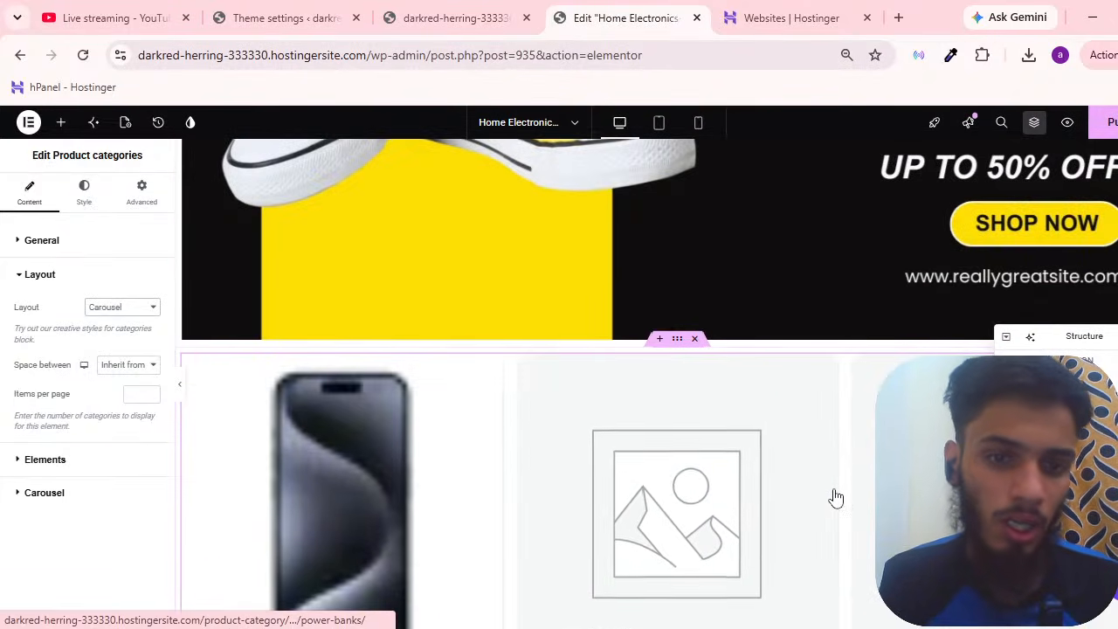
{"action": "left_click_drag", "start_coordinate": [836, 498], "coordinate": [294, 516]}
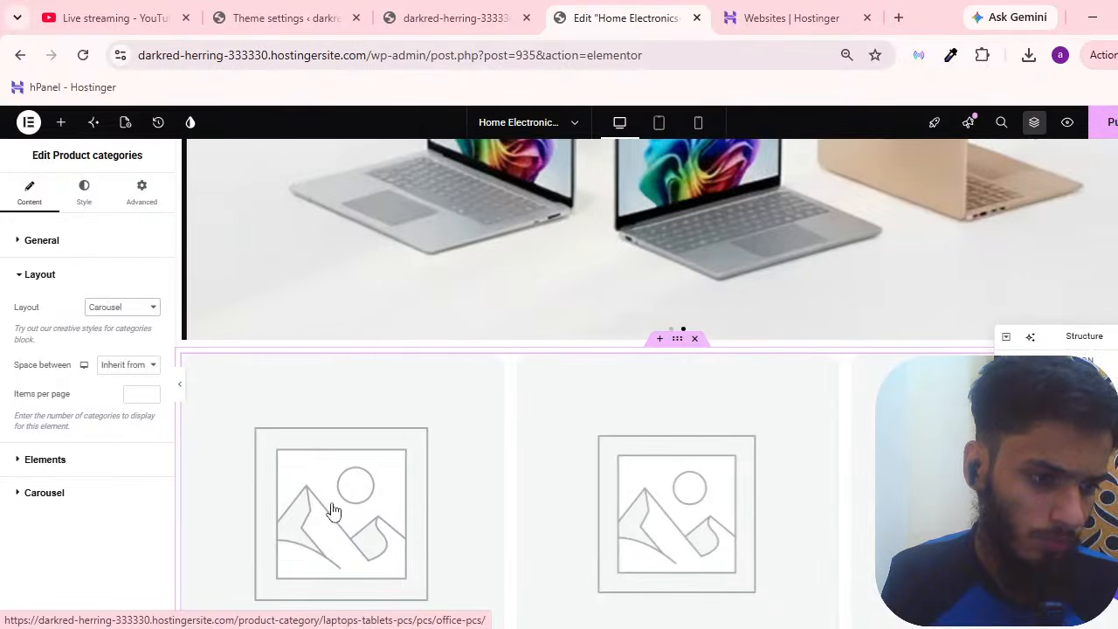
Switch to OBS, shrink the video capture source and shift it sideways in the scene preview.
{"action": "left_click", "coordinate": [677, 628]}
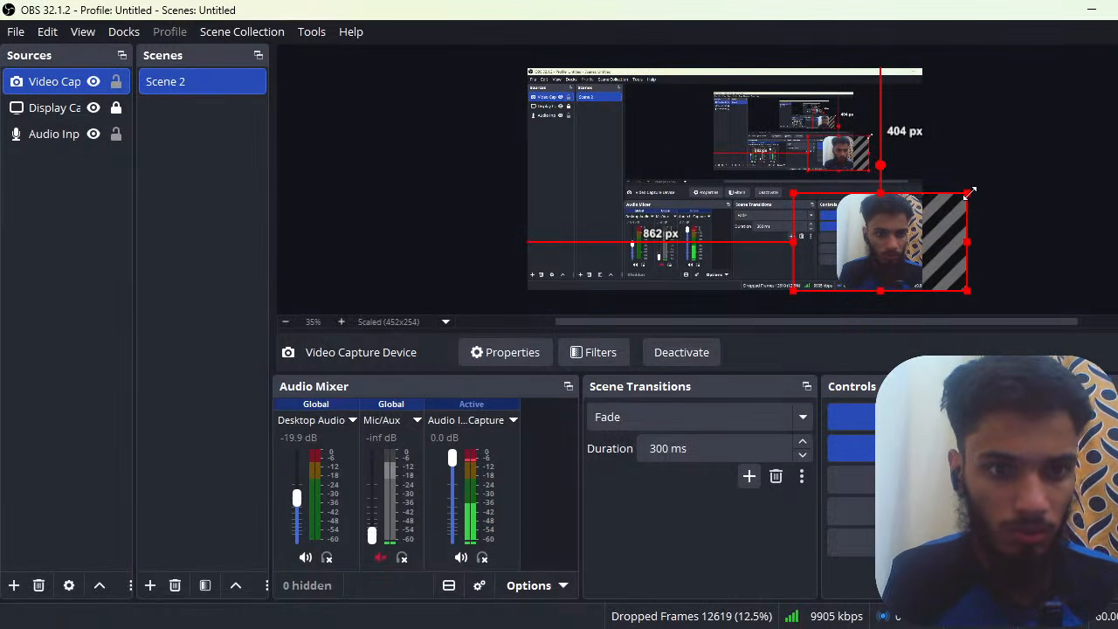
{"action": "left_click_drag", "start_coordinate": [968, 192], "coordinate": [935, 223]}
{"action": "left_click_drag", "start_coordinate": [884, 256], "coordinate": [915, 255]}
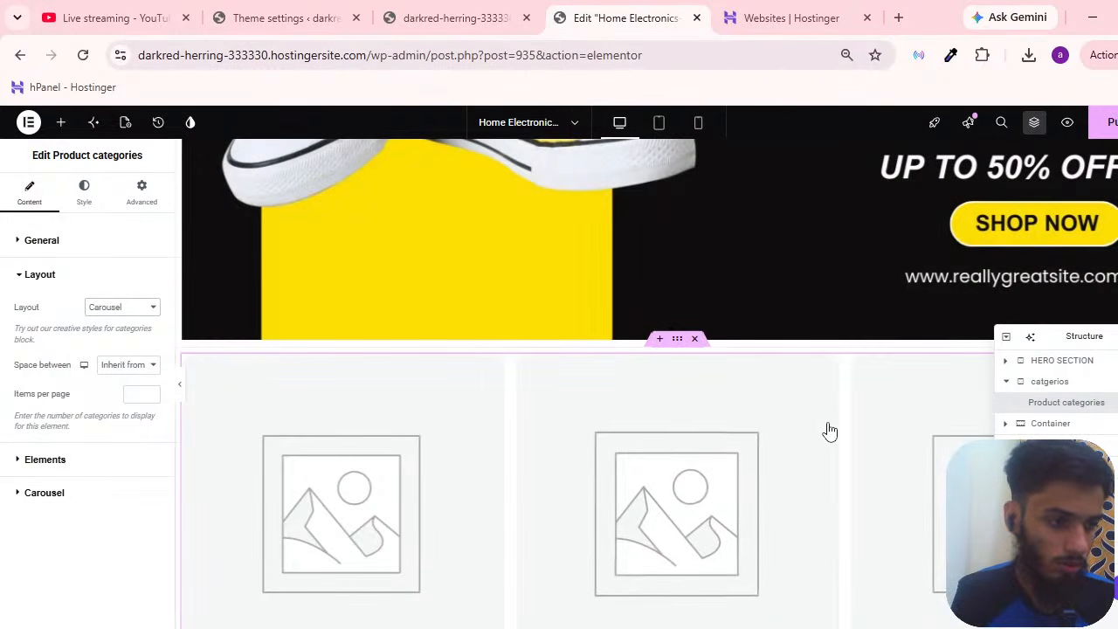
Return to the Elementor page and move the floating Structure navigator over the middle of the page so its full width shows.
{"action": "scroll", "coordinate": [724, 359], "scroll_direction": "down", "scroll_amount": 3}
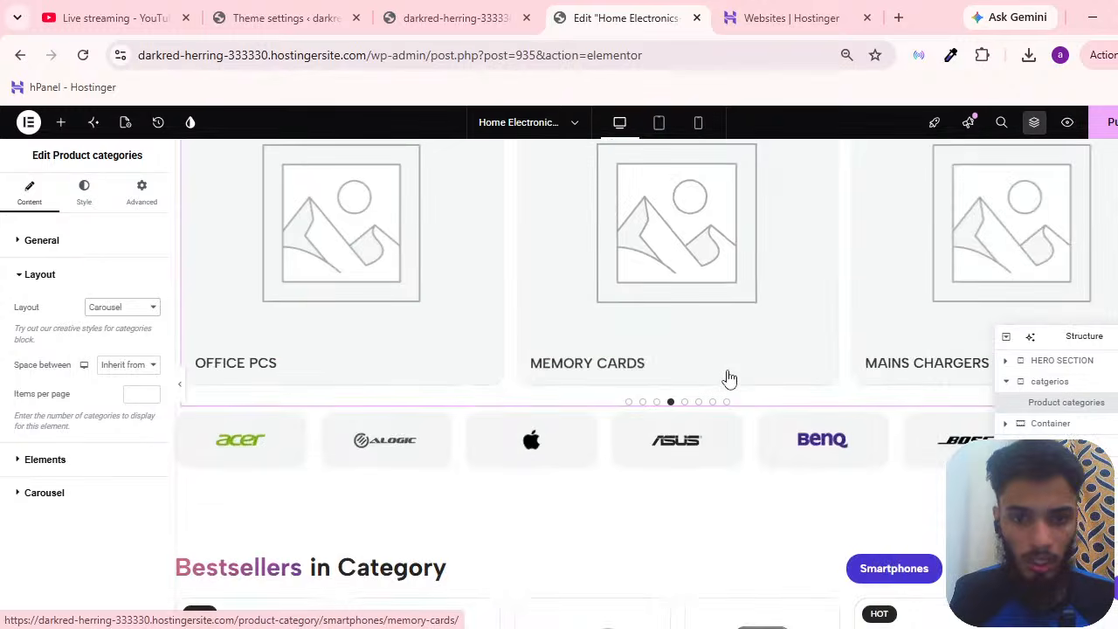
{"action": "scroll", "coordinate": [717, 366], "scroll_direction": "up", "scroll_amount": 7}
{"action": "scroll", "coordinate": [708, 376], "scroll_direction": "down", "scroll_amount": 4}
{"action": "scroll", "coordinate": [709, 375], "scroll_direction": "down", "scroll_amount": 3}
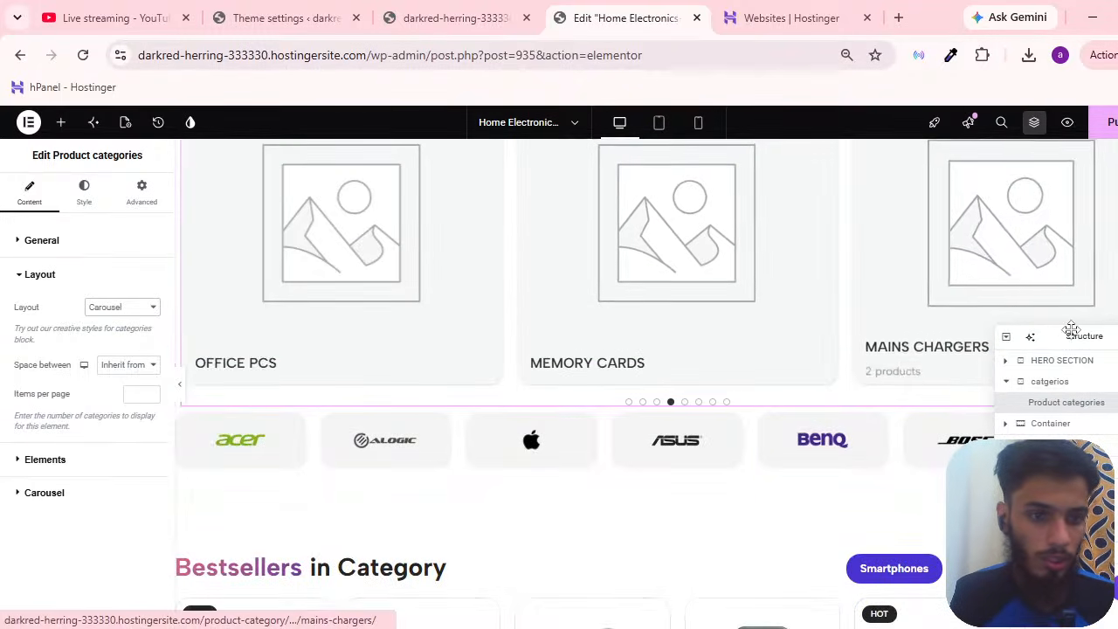
{"action": "left_click_drag", "start_coordinate": [1069, 332], "coordinate": [1077, 166]}
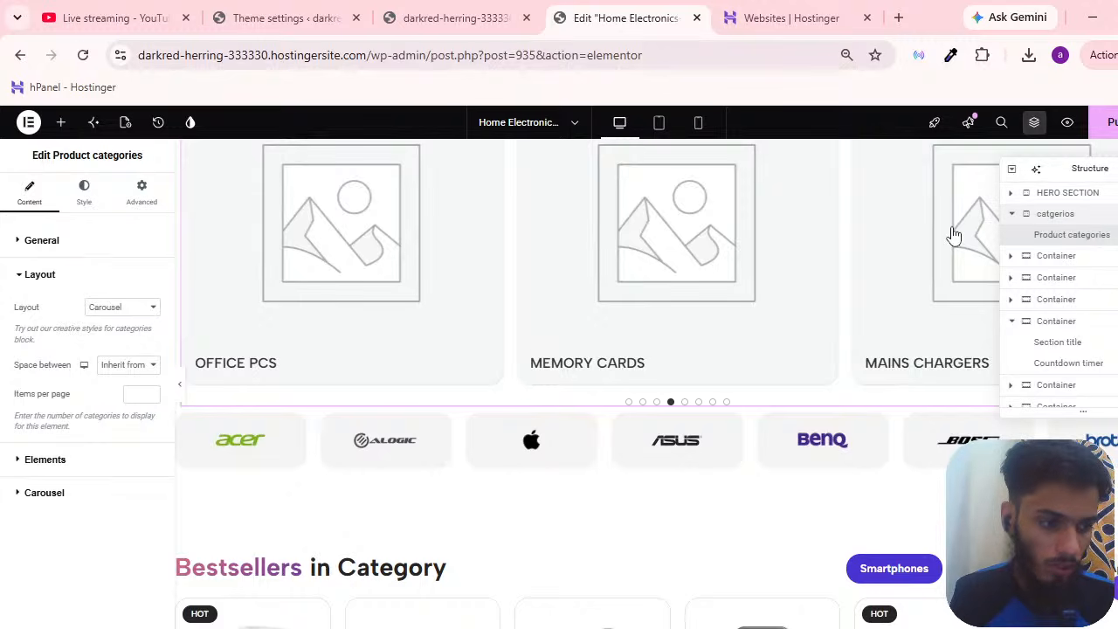
{"action": "scroll", "coordinate": [954, 234], "scroll_direction": "up", "scroll_amount": 3}
{"action": "left_click_drag", "start_coordinate": [1070, 164], "coordinate": [591, 171]}
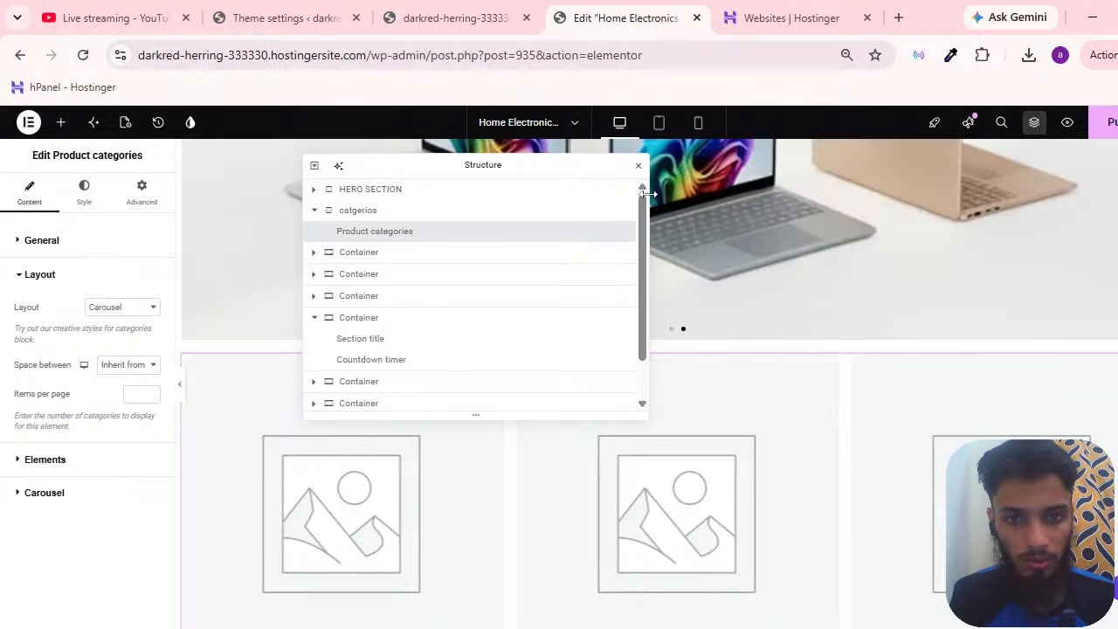
{"action": "left_click_drag", "start_coordinate": [648, 193], "coordinate": [650, 194]}
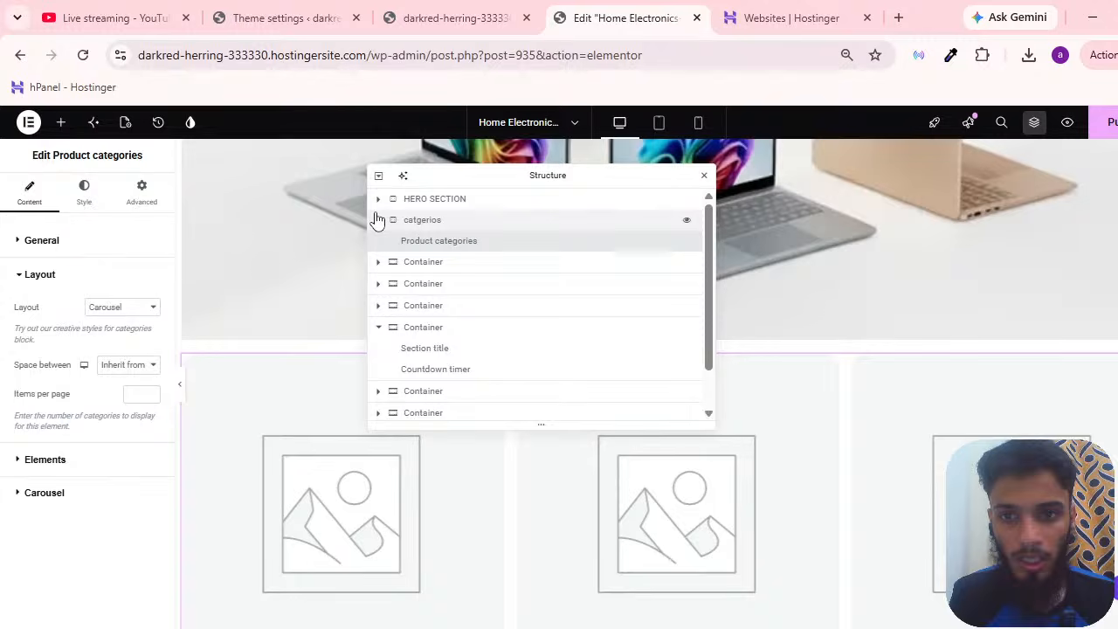
Collapse the catgerios container and the container holding the section title and countdown timer in the Structure navigator.
{"action": "left_click", "coordinate": [377, 220]}
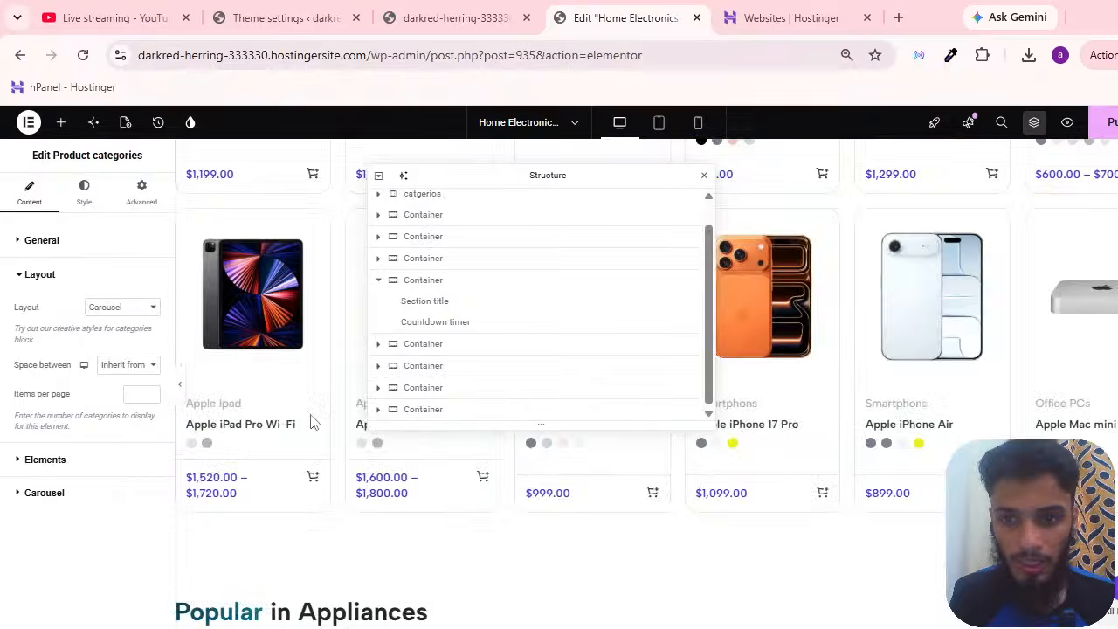
{"action": "scroll", "coordinate": [312, 421], "scroll_direction": "up", "scroll_amount": 1}
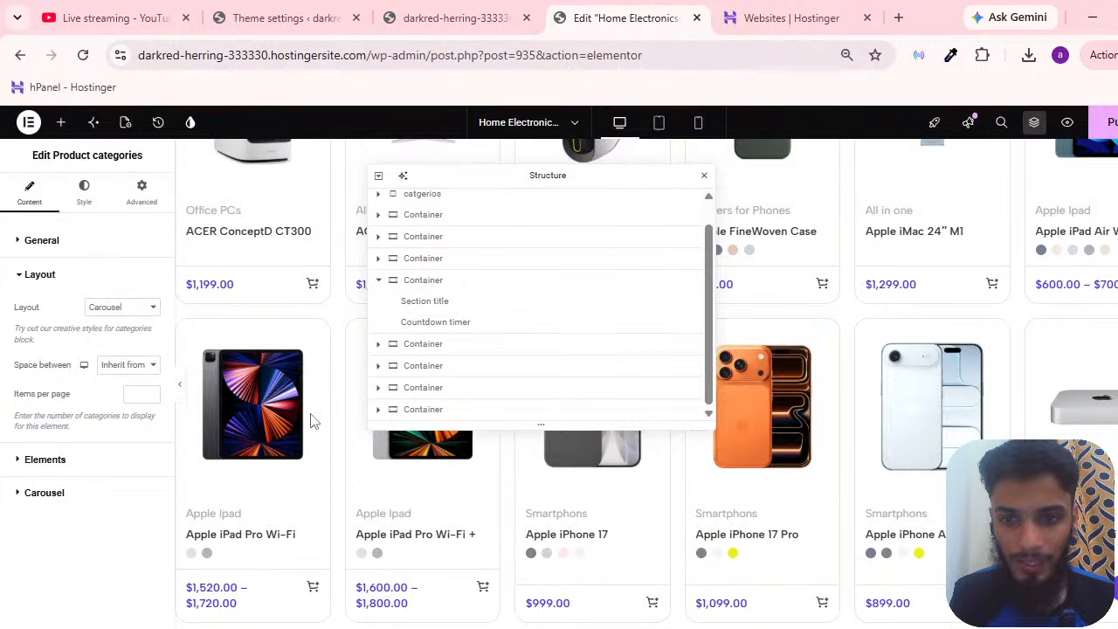
{"action": "left_click", "coordinate": [380, 282]}
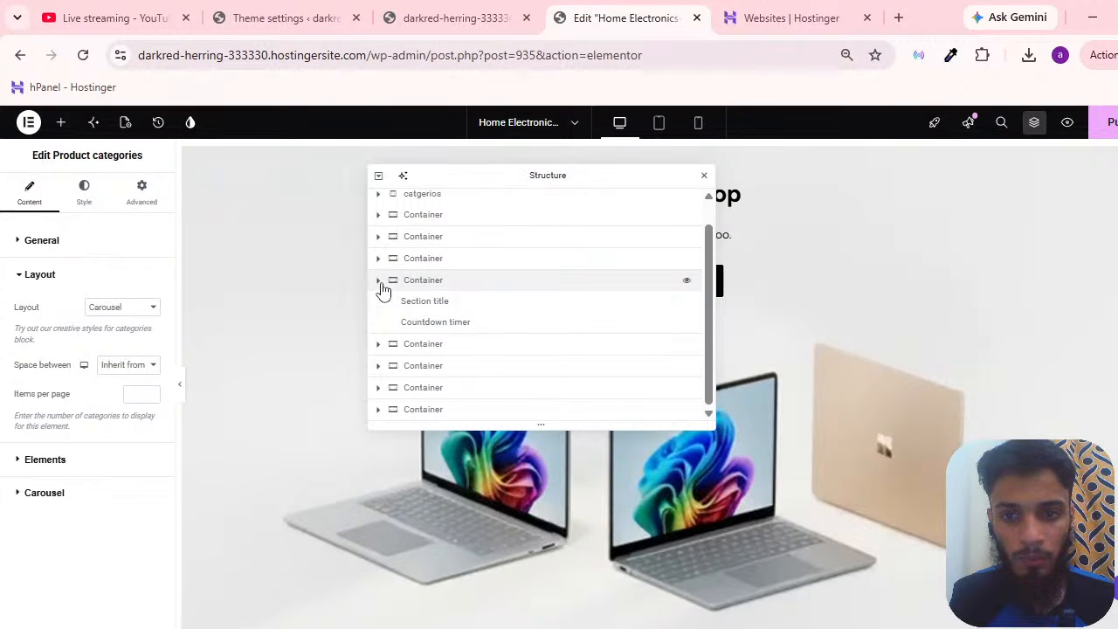
{"action": "left_click", "coordinate": [379, 281]}
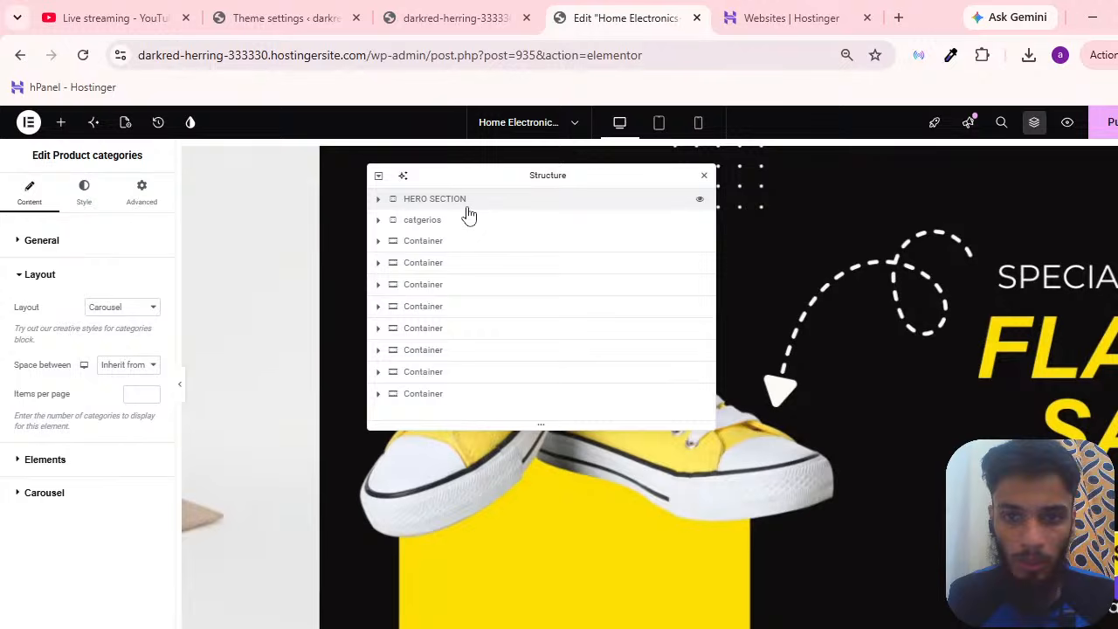
Rename the HERO SECTION container as "hero section" in the Structure navigator.
{"action": "left_click", "coordinate": [468, 210]}
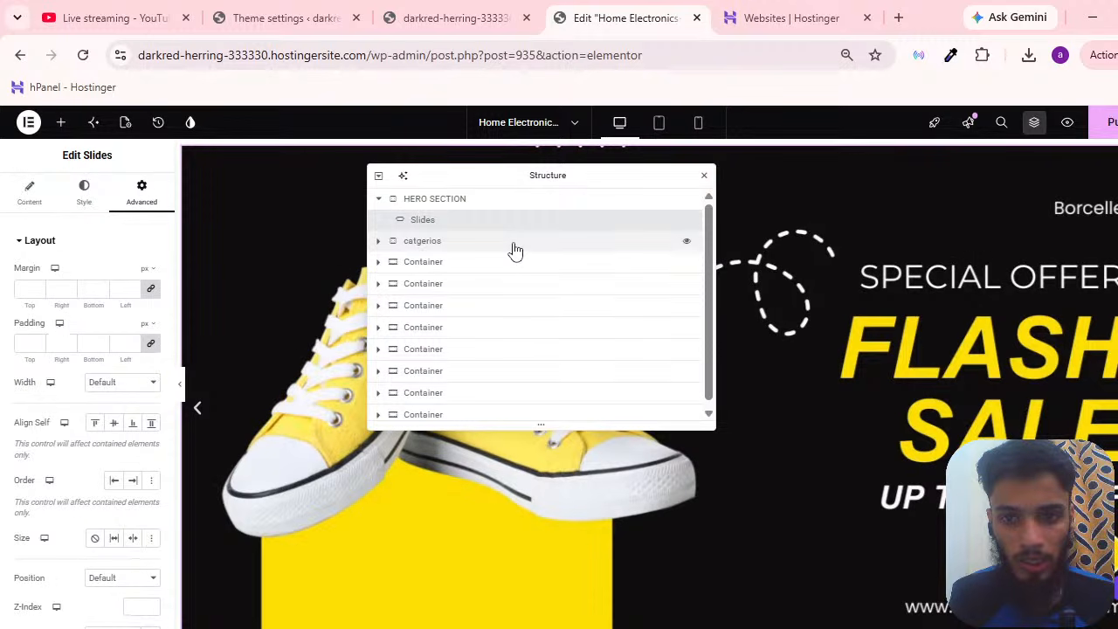
{"action": "double_click", "coordinate": [453, 201]}
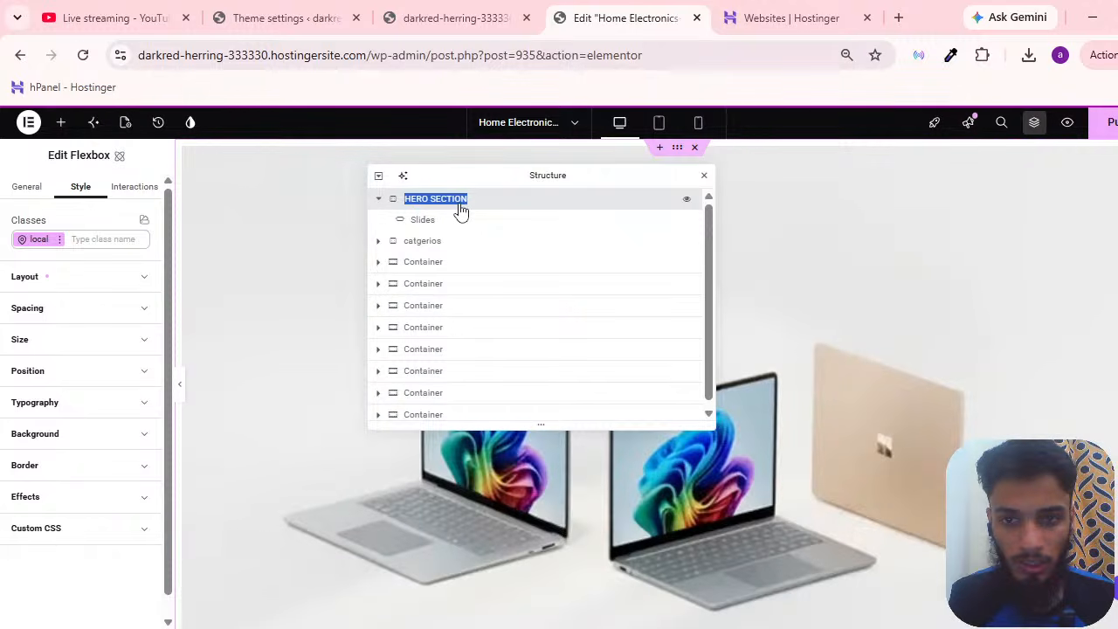
{"action": "type", "text": "hero"}
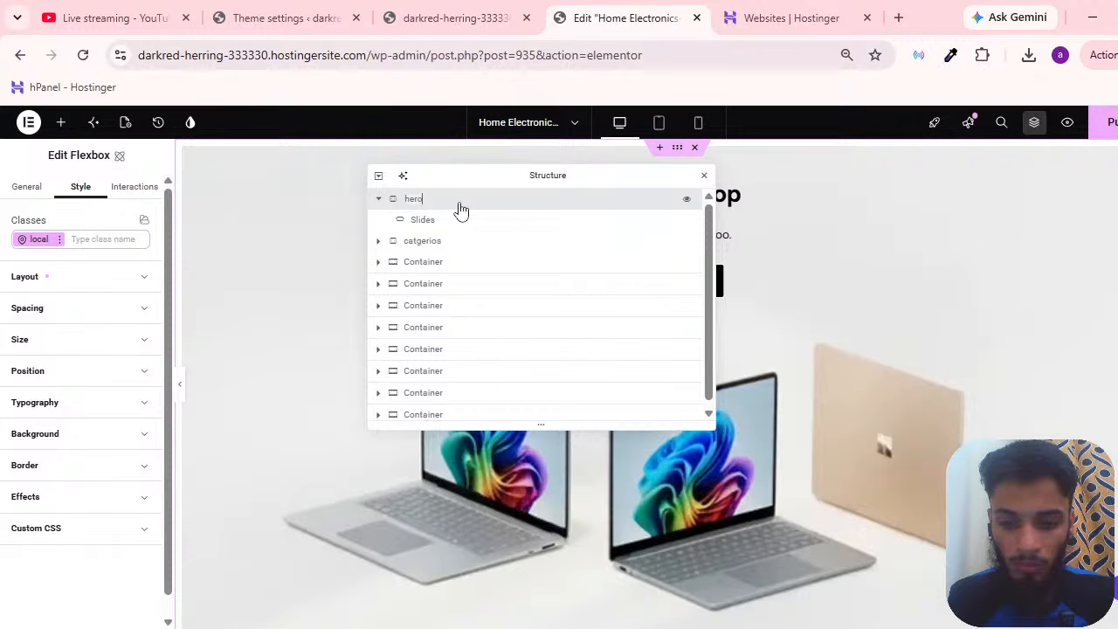
{"action": "type", "text": " section"}
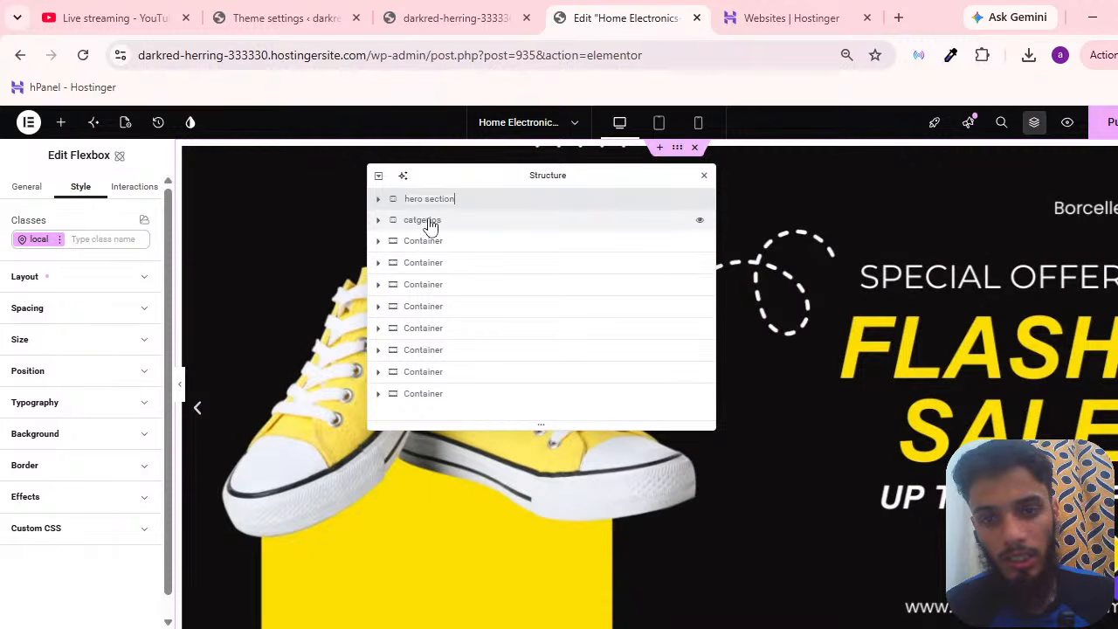
Examine the catgerios container's contents and the page sections from the hero slider and category carousel to the brand logos and bestsellers.
{"action": "scroll", "coordinate": [796, 417], "scroll_direction": "down", "scroll_amount": 3}
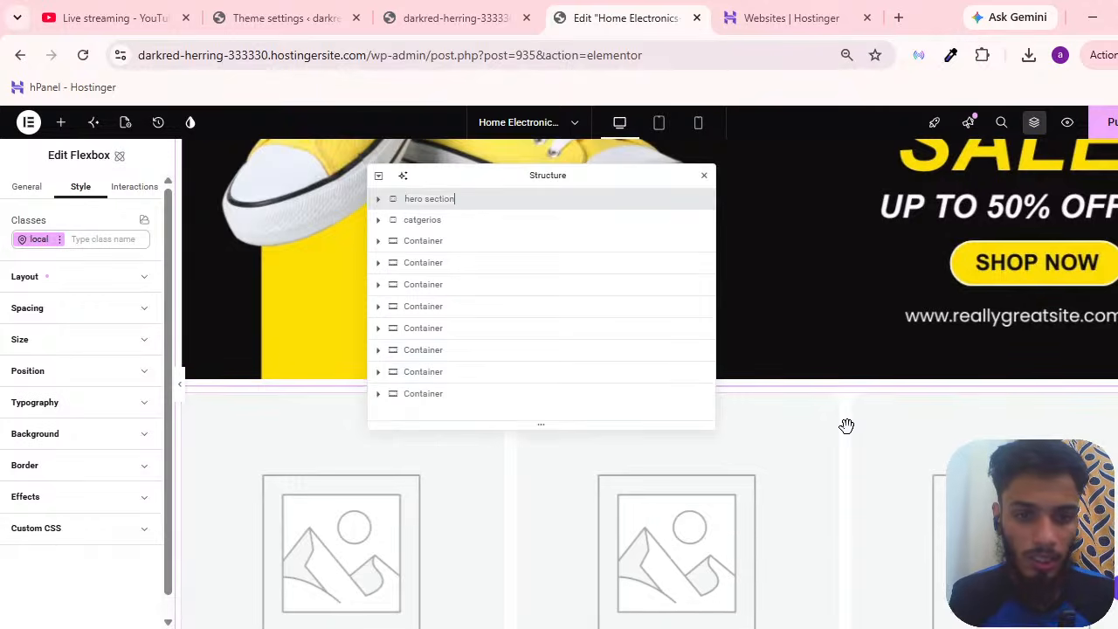
{"action": "scroll", "coordinate": [847, 425], "scroll_direction": "down", "scroll_amount": 3}
{"action": "scroll", "coordinate": [856, 394], "scroll_direction": "up", "scroll_amount": 6}
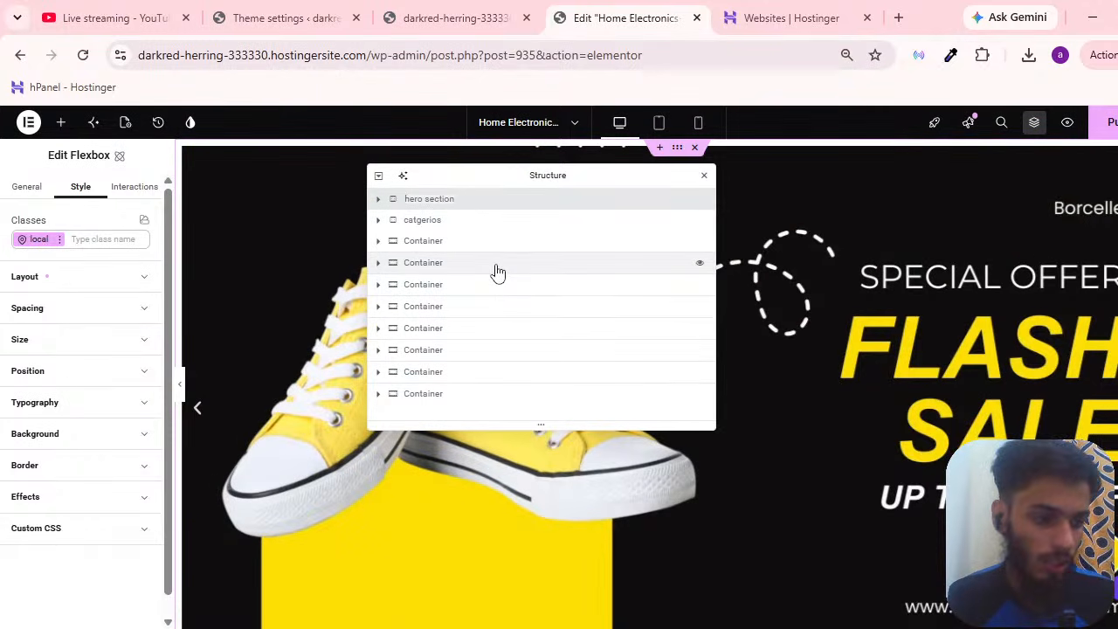
{"action": "double_click", "coordinate": [429, 222]}
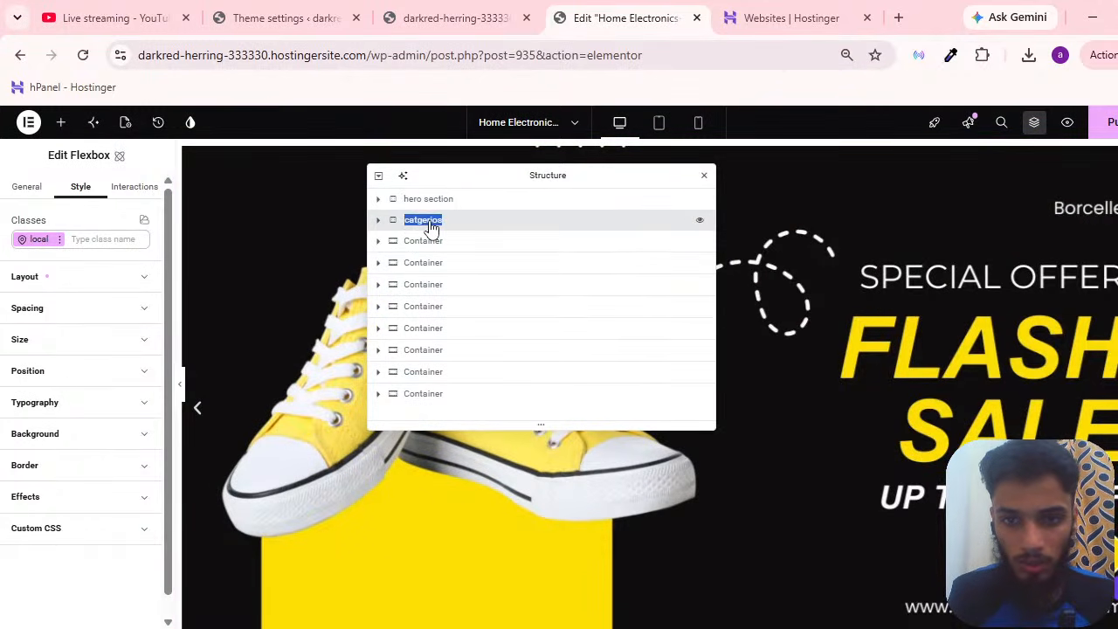
{"action": "left_click", "coordinate": [378, 220]}
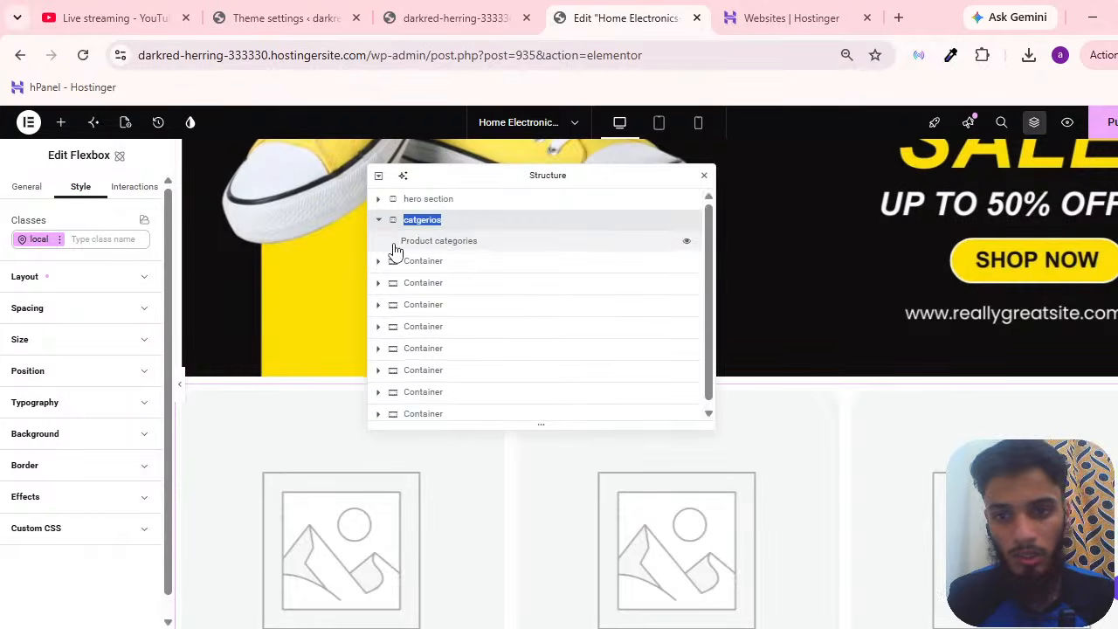
{"action": "left_click", "coordinate": [379, 219]}
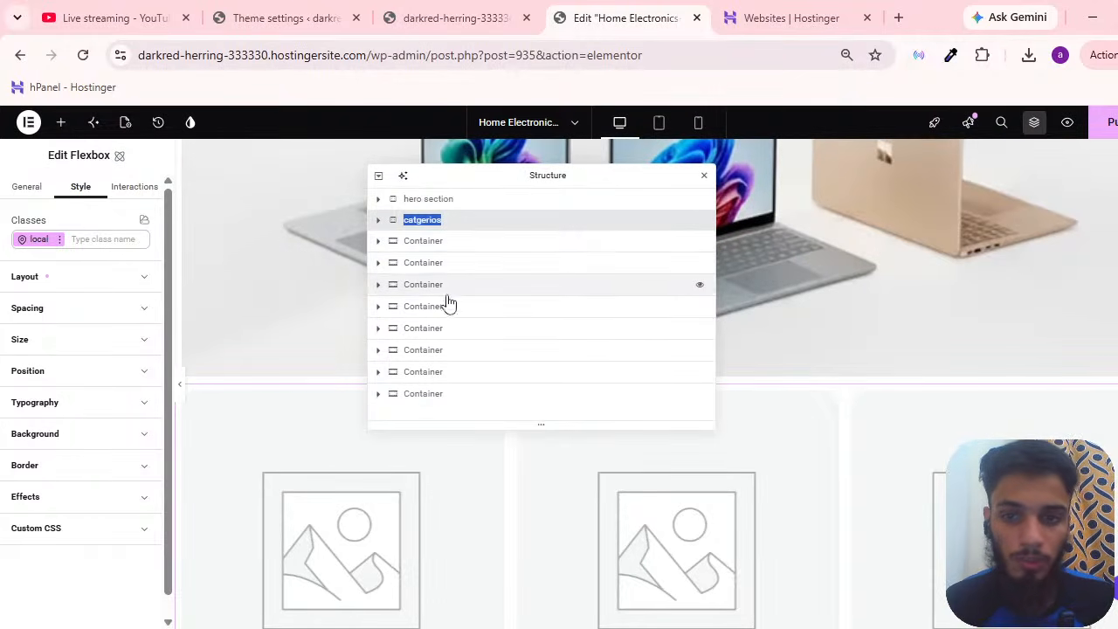
{"action": "scroll", "coordinate": [820, 323], "scroll_direction": "down", "scroll_amount": 12}
{"action": "scroll", "coordinate": [830, 436], "scroll_direction": "up", "scroll_amount": 9}
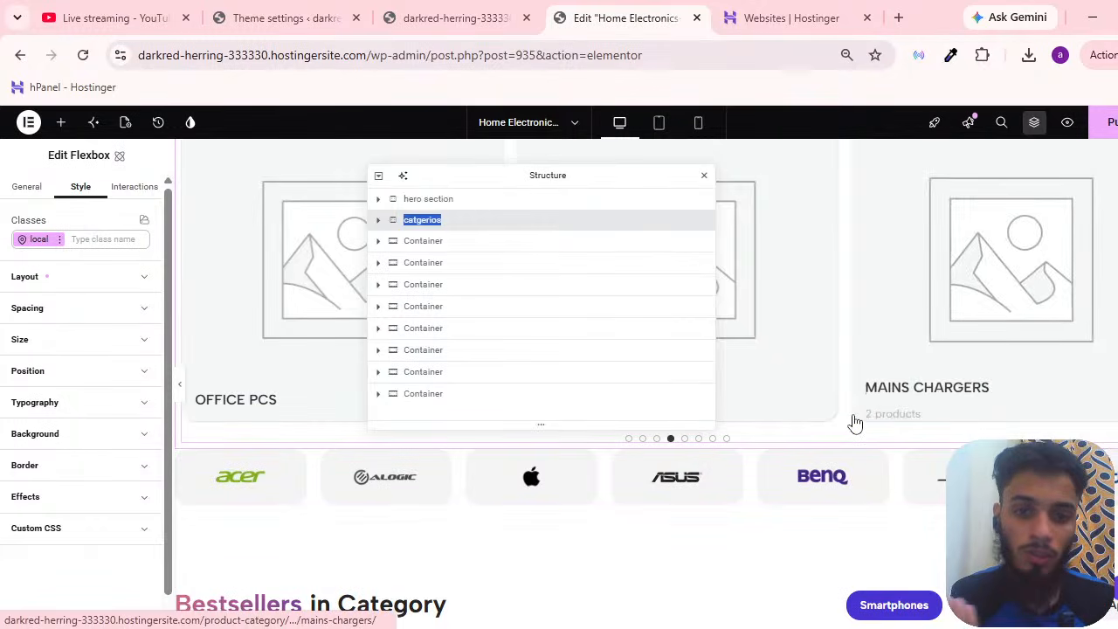
{"action": "scroll", "coordinate": [831, 411], "scroll_direction": "down", "scroll_amount": 4}
{"action": "scroll", "coordinate": [844, 462], "scroll_direction": "up", "scroll_amount": 2}
{"action": "scroll", "coordinate": [831, 417], "scroll_direction": "down", "scroll_amount": 1}
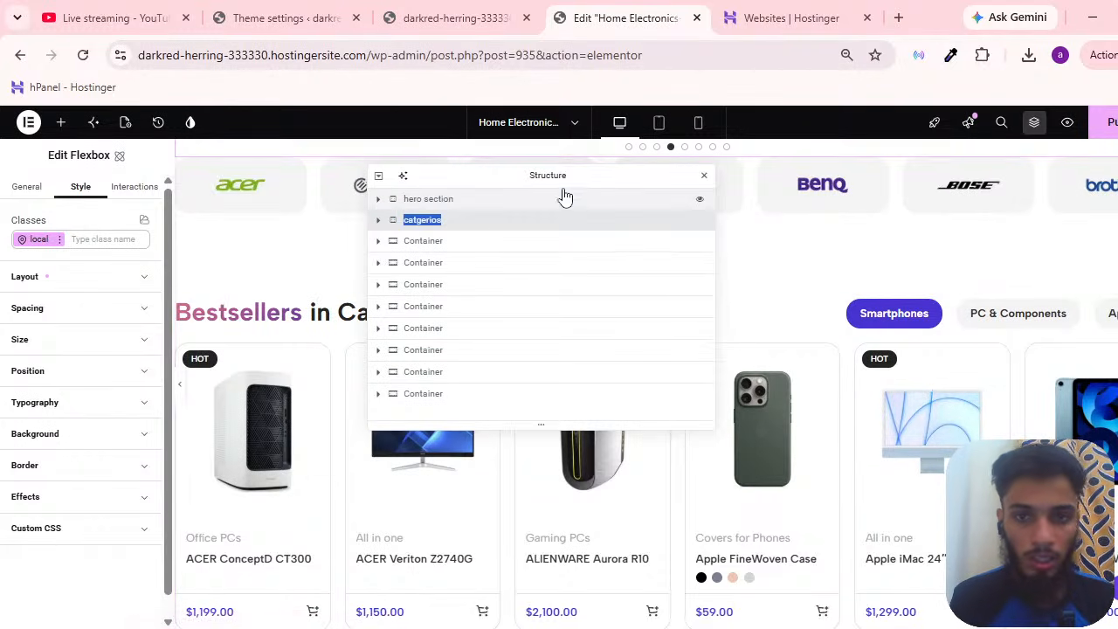
Narrow the Structure navigator and move it to the edge of the page, clear of the category carousel.
{"action": "left_click_drag", "start_coordinate": [713, 208], "coordinate": [531, 236]}
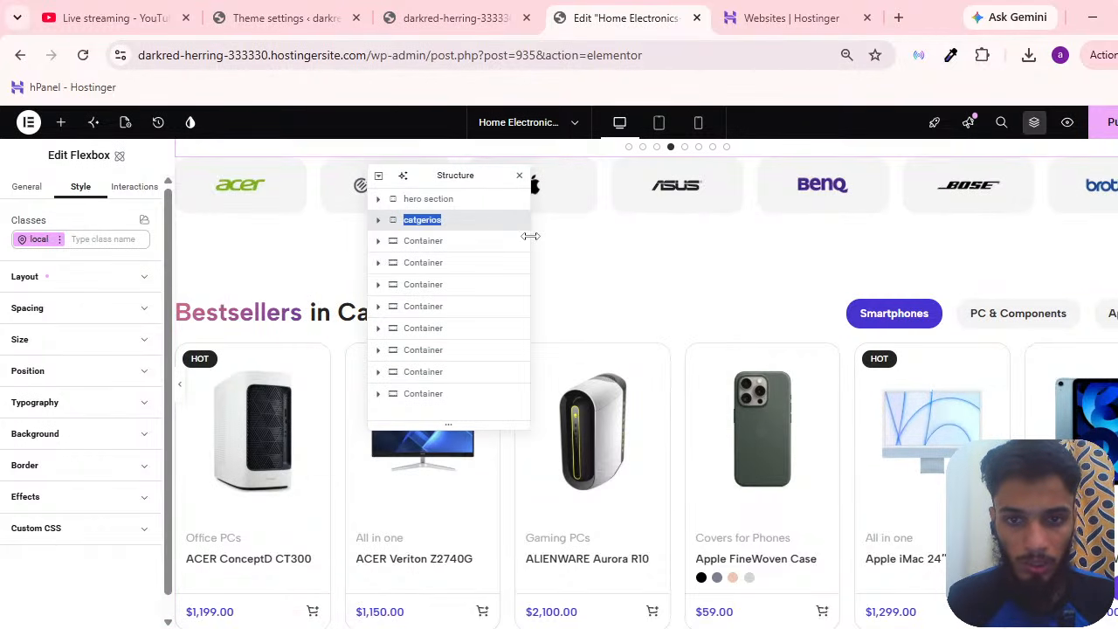
{"action": "left_click_drag", "start_coordinate": [461, 175], "coordinate": [1102, 153]}
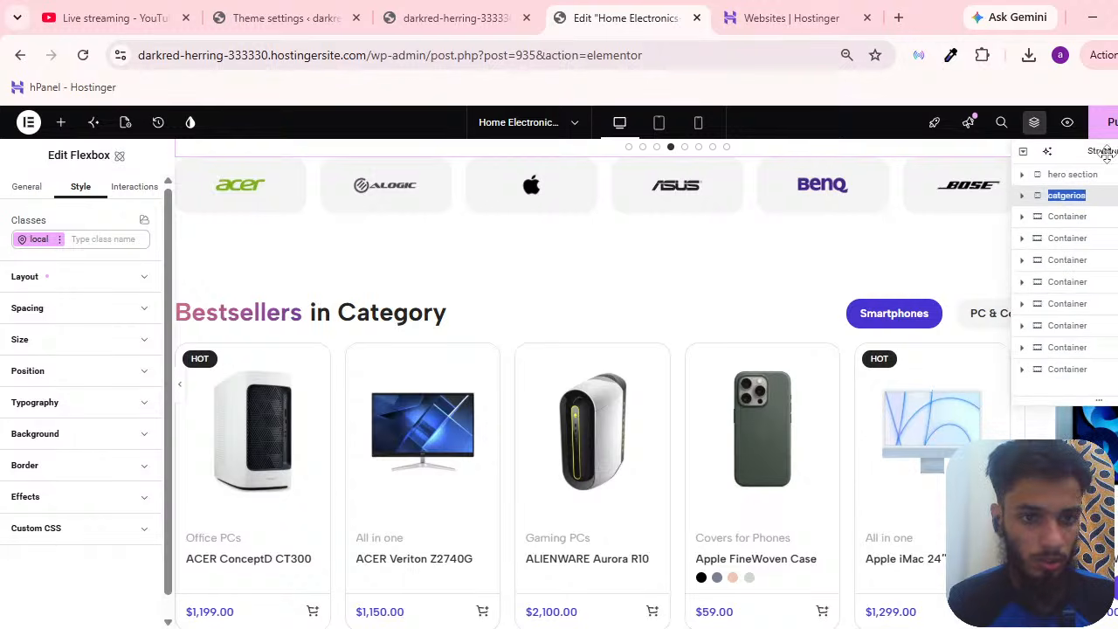
{"action": "scroll", "coordinate": [699, 412], "scroll_direction": "down", "scroll_amount": 5}
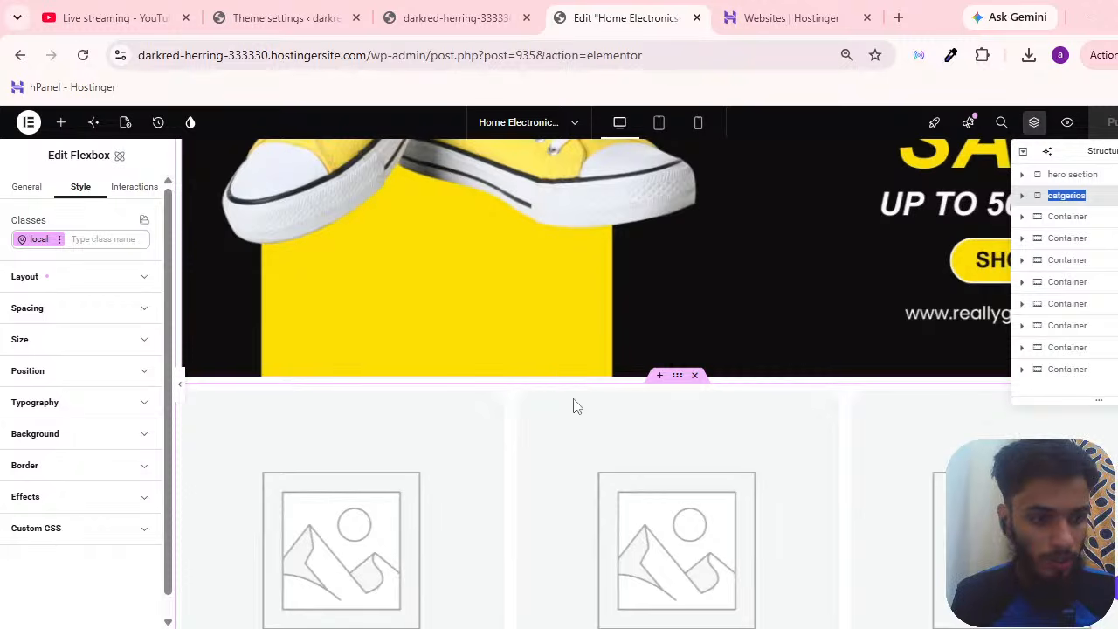
Open the product categories carousel's settings and show its Layout options.
{"action": "scroll", "coordinate": [672, 289], "scroll_direction": "down", "scroll_amount": 3}
{"action": "scroll", "coordinate": [622, 425], "scroll_direction": "up", "scroll_amount": 3}
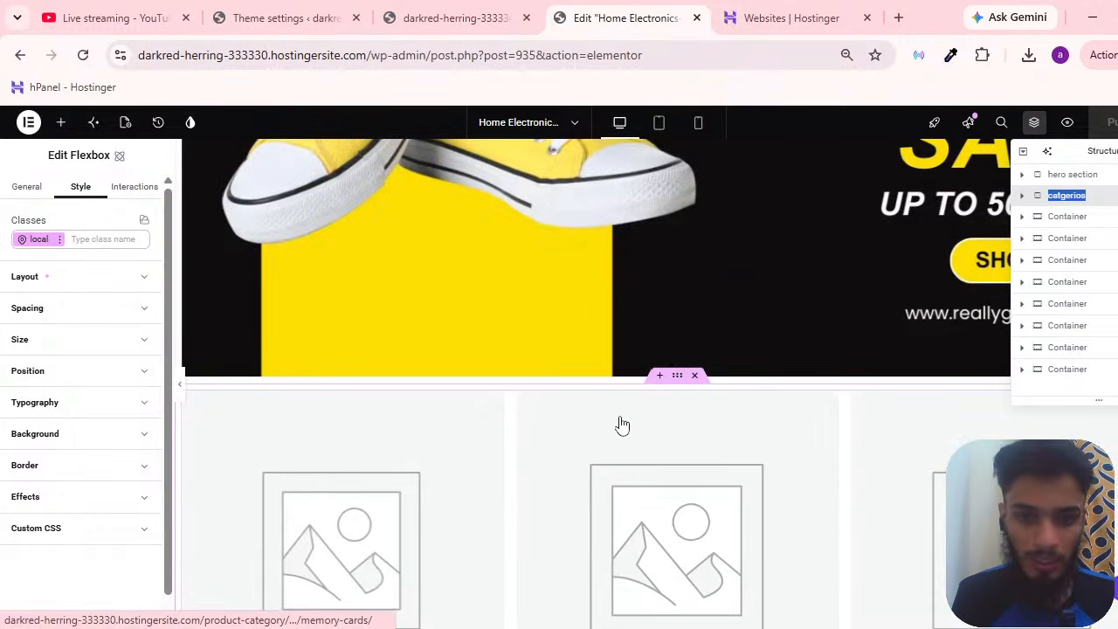
{"action": "scroll", "coordinate": [622, 425], "scroll_direction": "down", "scroll_amount": 3}
{"action": "left_click", "coordinate": [292, 367]}
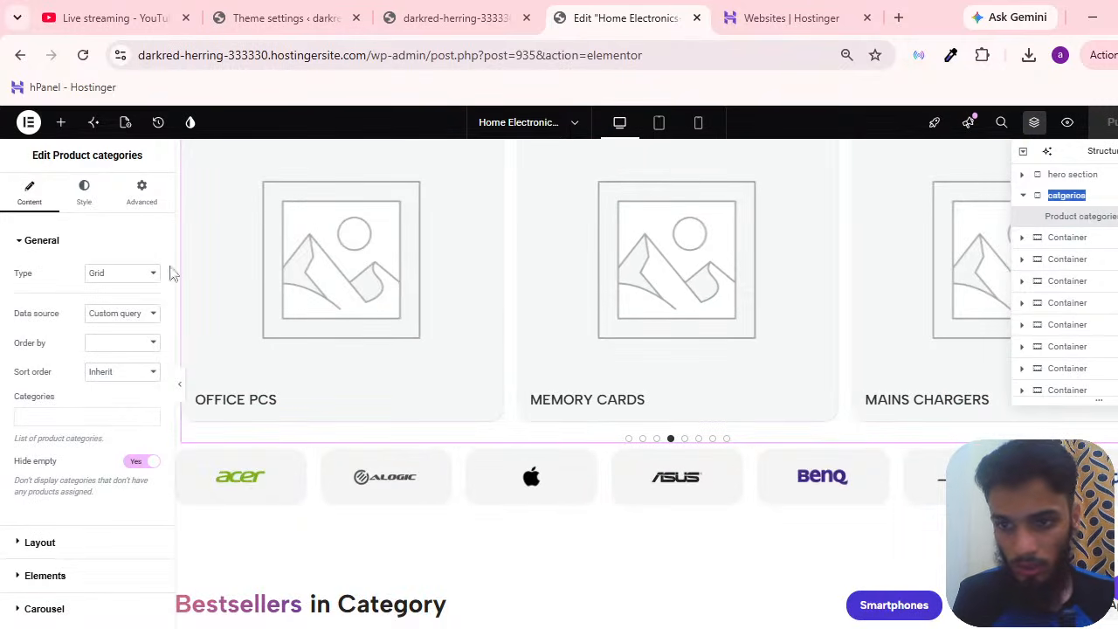
{"action": "scroll", "coordinate": [606, 337], "scroll_direction": "up", "scroll_amount": 3}
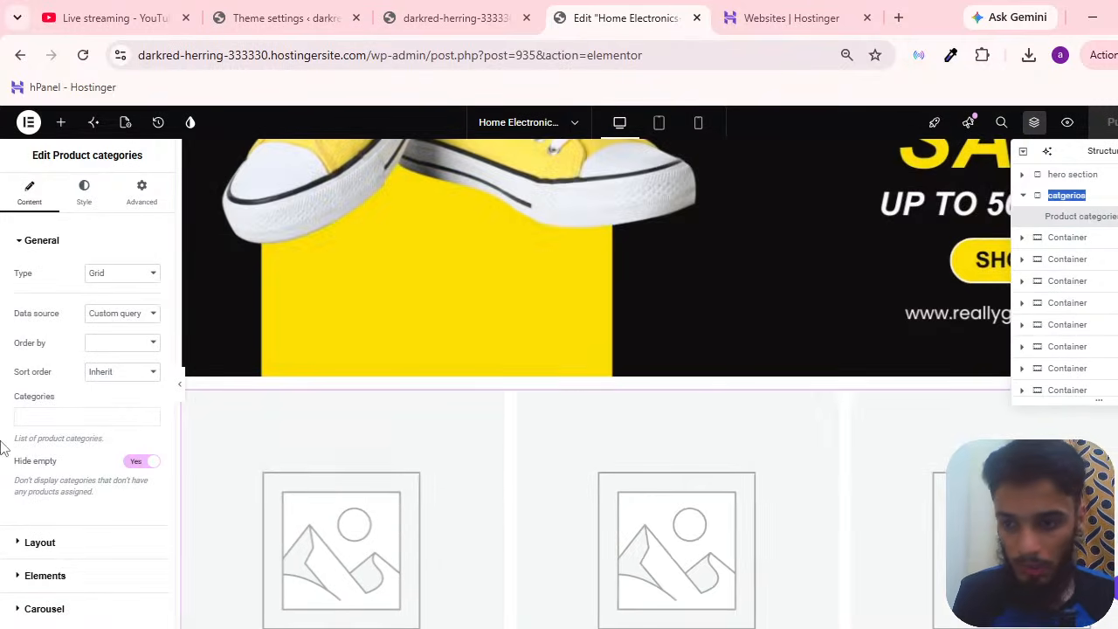
{"action": "left_click", "coordinate": [35, 542]}
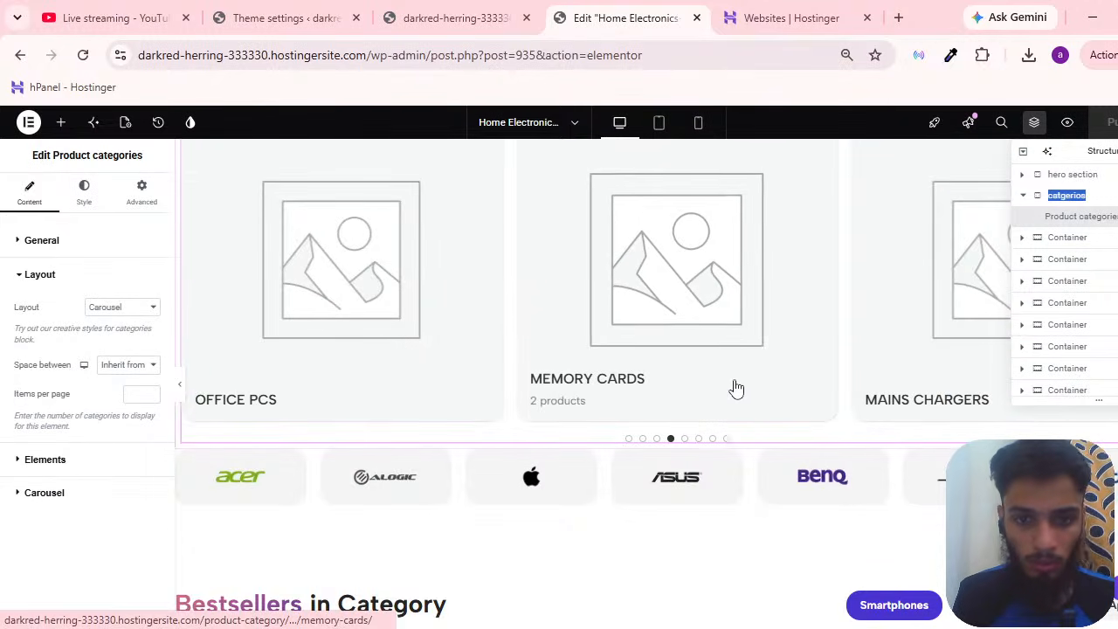
Examine the category carousel by swiping through its slides and viewing its place between the hero slider and brand logos.
{"action": "left_click_drag", "start_coordinate": [605, 378], "coordinate": [682, 411]}
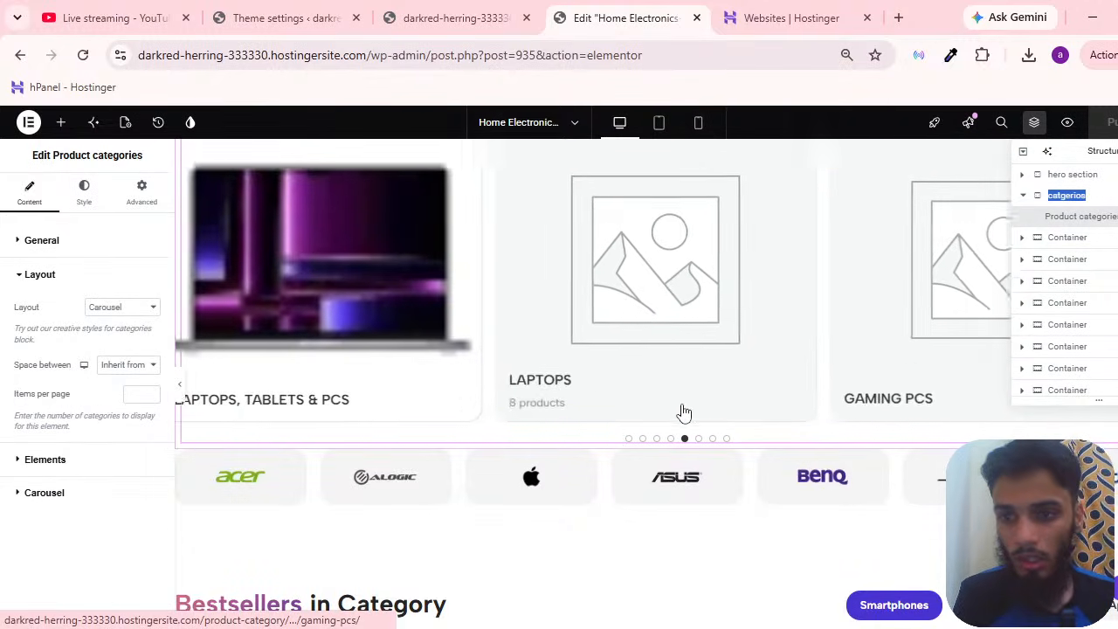
{"action": "scroll", "coordinate": [710, 416], "scroll_direction": "up", "scroll_amount": 4}
{"action": "scroll", "coordinate": [706, 416], "scroll_direction": "down", "scroll_amount": 4}
{"action": "left_click_drag", "start_coordinate": [827, 358], "coordinate": [326, 364]}
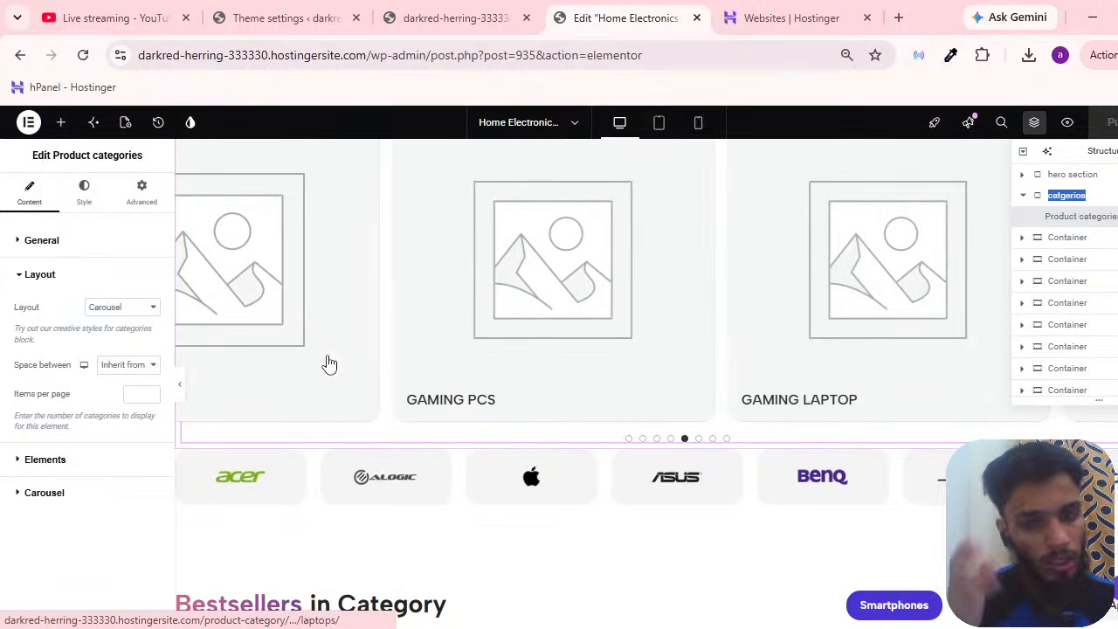
{"action": "scroll", "coordinate": [543, 396], "scroll_direction": "up", "scroll_amount": 4}
{"action": "scroll", "coordinate": [297, 419], "scroll_direction": "down", "scroll_amount": 4}
{"action": "scroll", "coordinate": [510, 425], "scroll_direction": "up", "scroll_amount": 4}
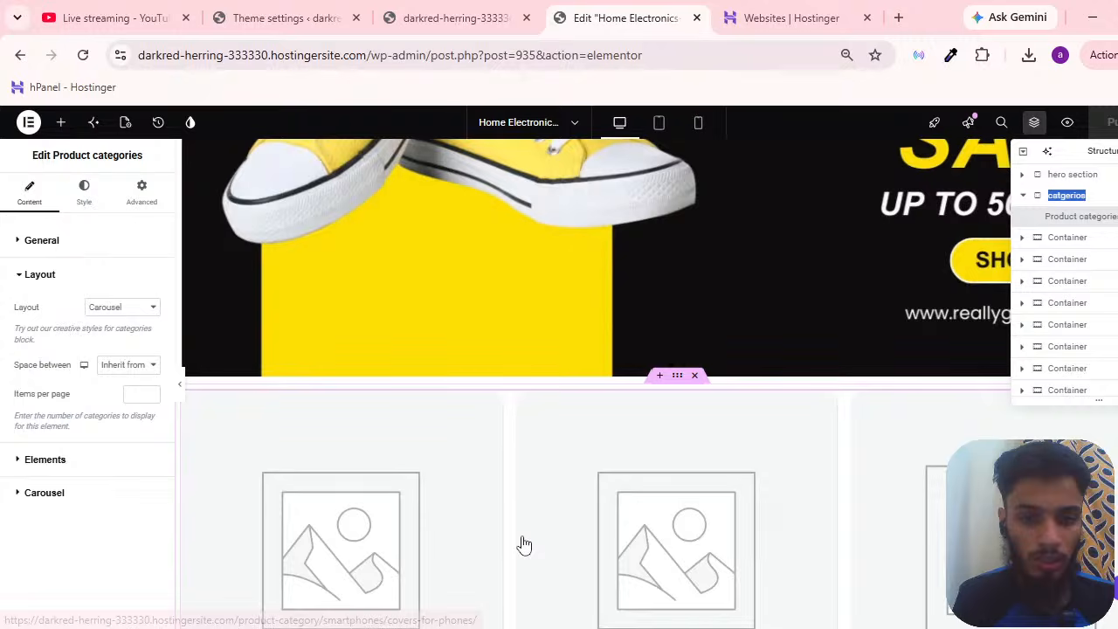
{"action": "scroll", "coordinate": [524, 544], "scroll_direction": "down", "scroll_amount": 3}
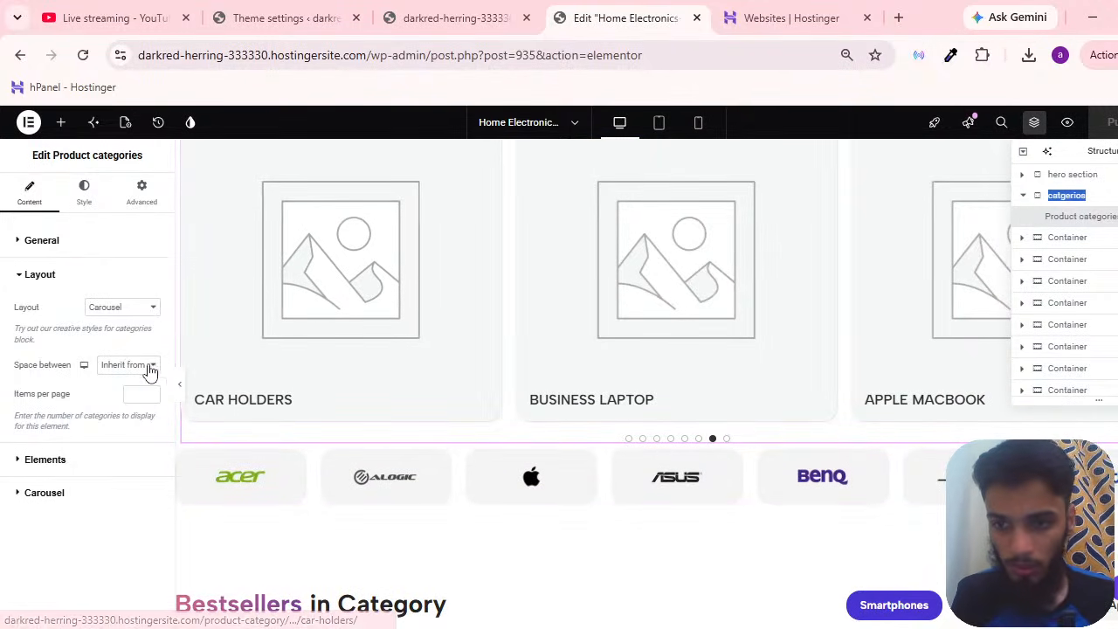
Show the product categories widget's General settings and inspect its Categories filter.
{"action": "left_click", "coordinate": [69, 255]}
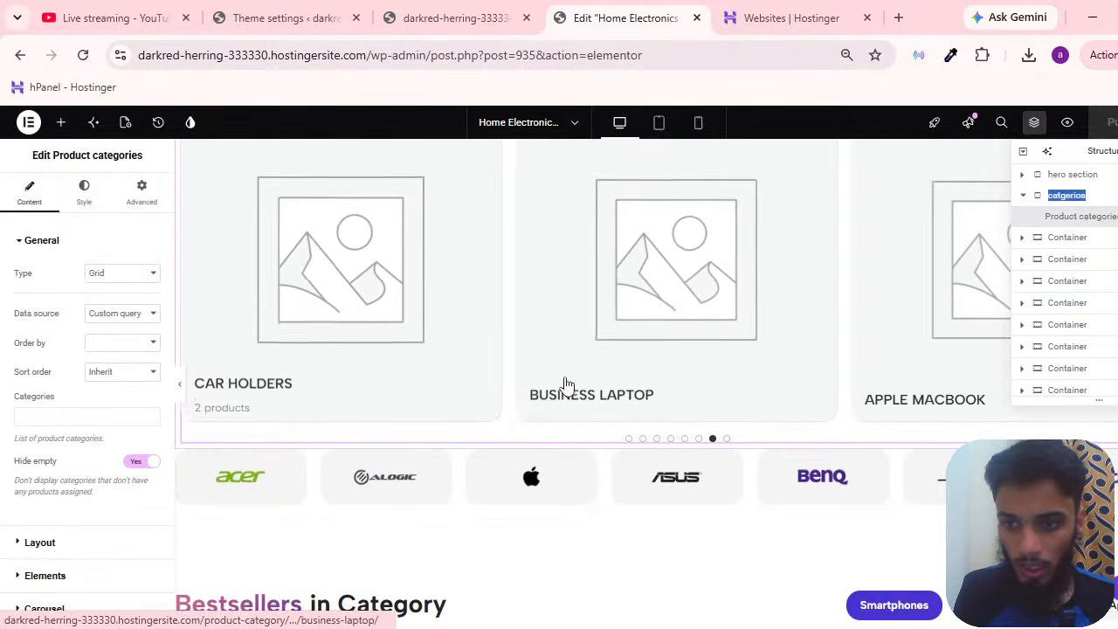
{"action": "left_click", "coordinate": [102, 419]}
{"action": "left_click", "coordinate": [35, 410]}
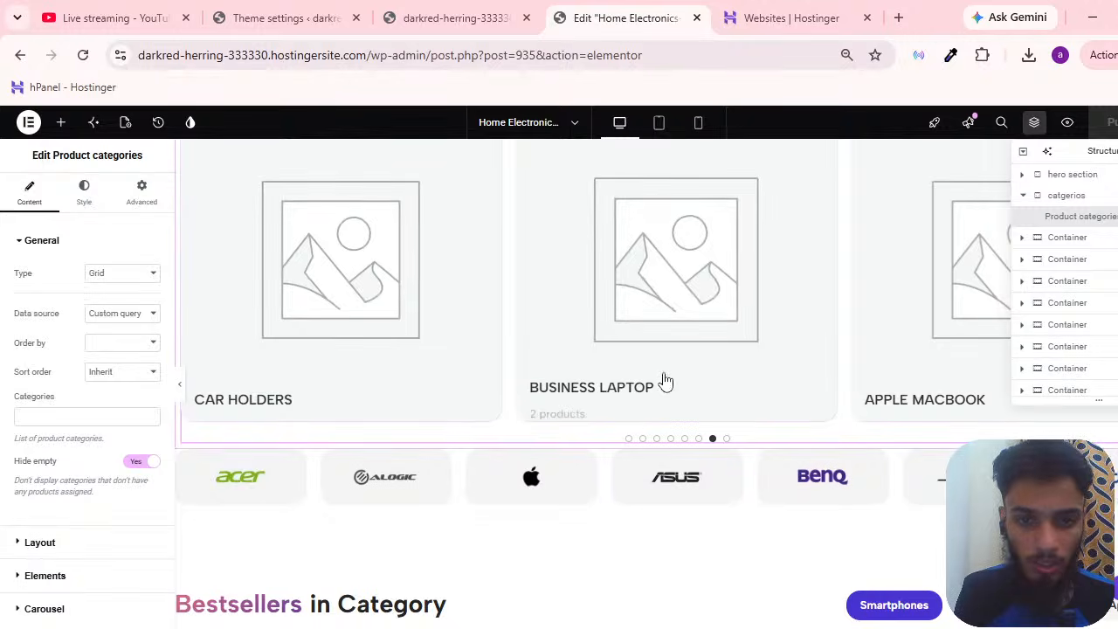
{"action": "left_click_drag", "start_coordinate": [15, 439], "coordinate": [39, 431]}
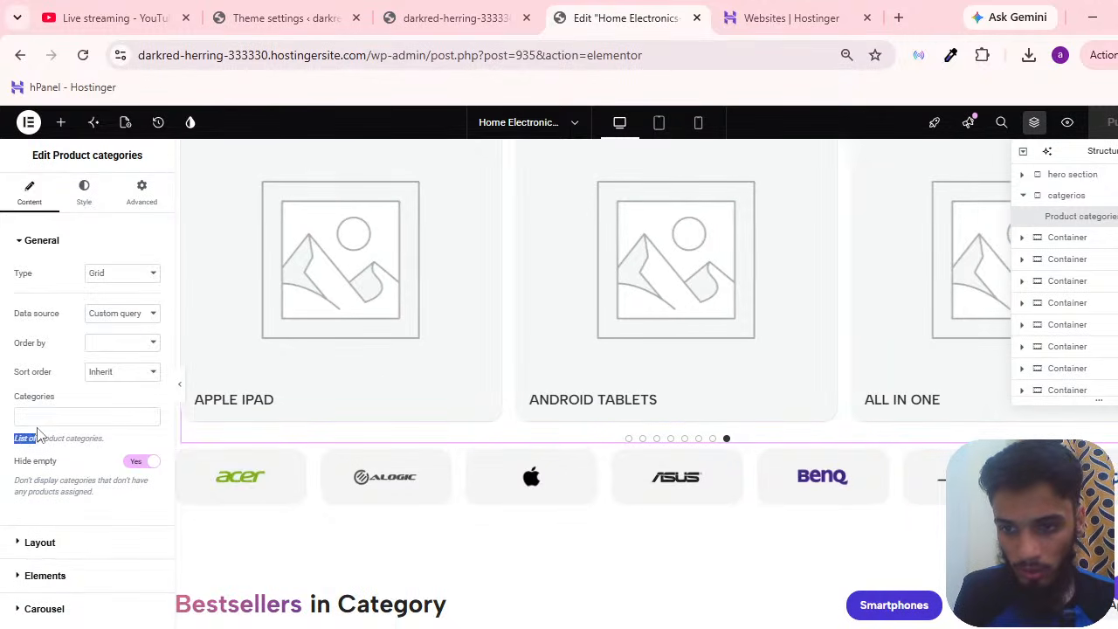
{"action": "left_click", "coordinate": [73, 421]}
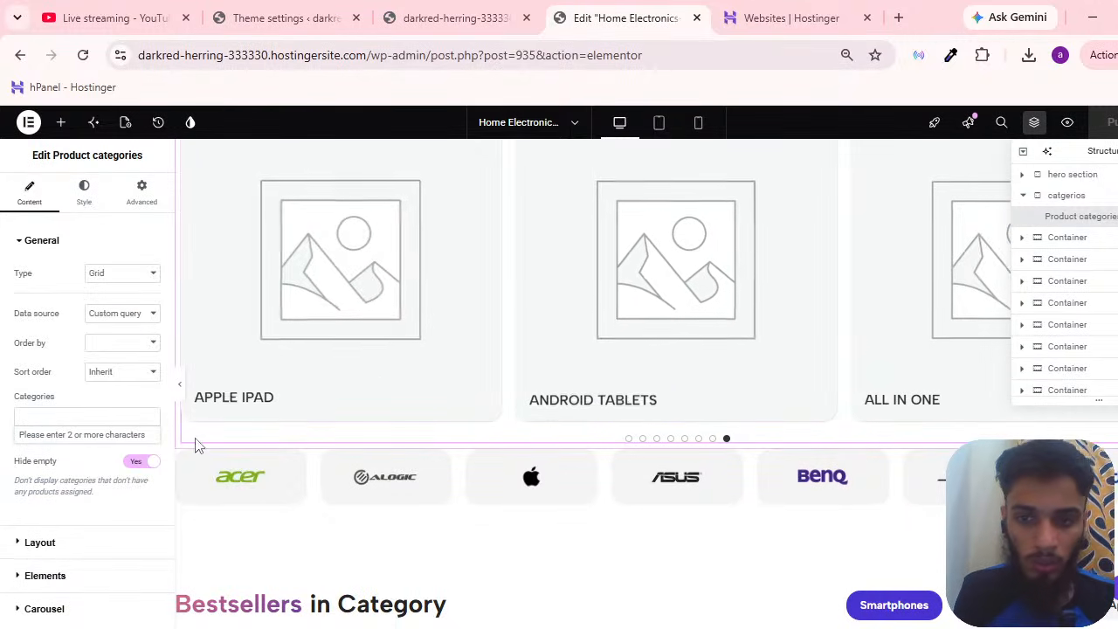
Try the carousel with Hide empty switched off, and switch it back on.
{"action": "left_click", "coordinate": [149, 472]}
{"action": "left_click", "coordinate": [144, 462]}
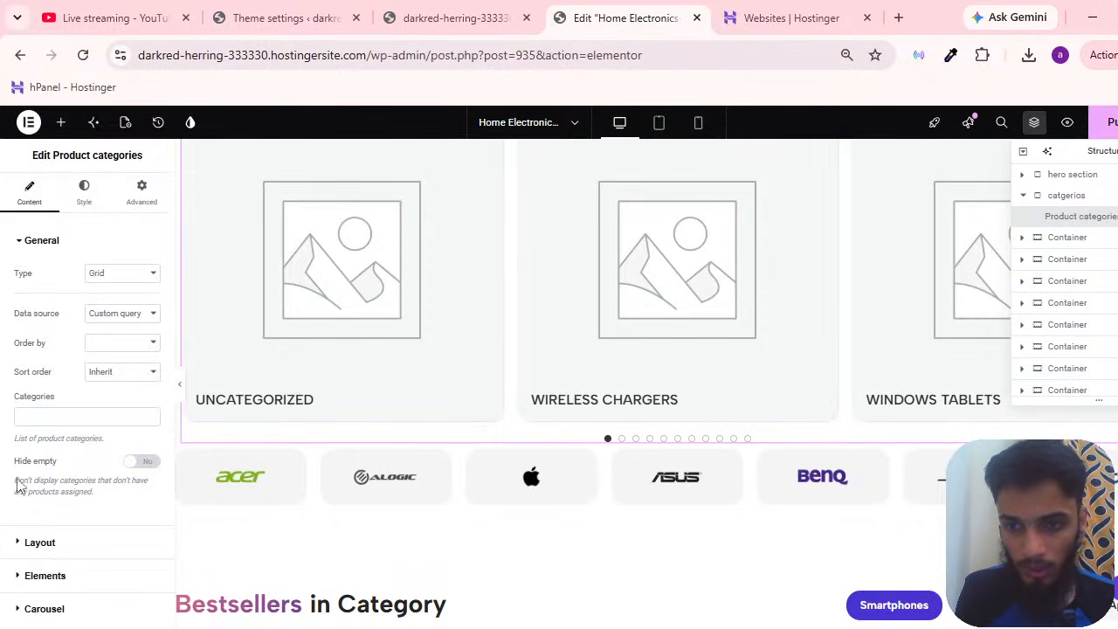
{"action": "left_click", "coordinate": [142, 462]}
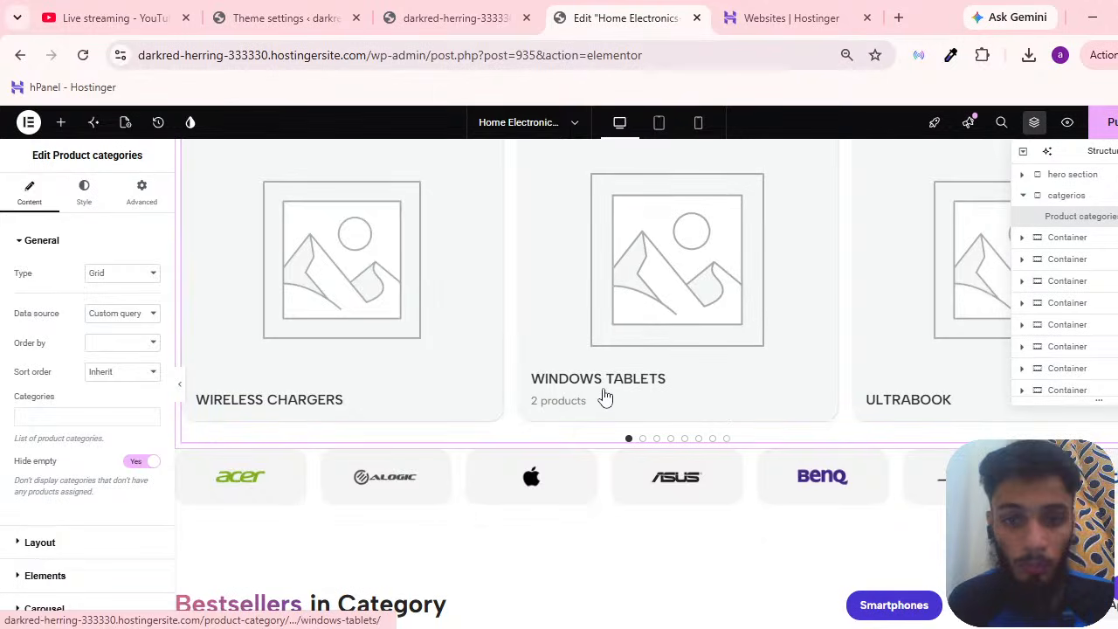
Check the ordering and data source options, and restrict the carousel to the Wireless chargers category.
{"action": "scroll", "coordinate": [696, 379], "scroll_direction": "up", "scroll_amount": 3}
{"action": "scroll", "coordinate": [734, 342], "scroll_direction": "down", "scroll_amount": 3}
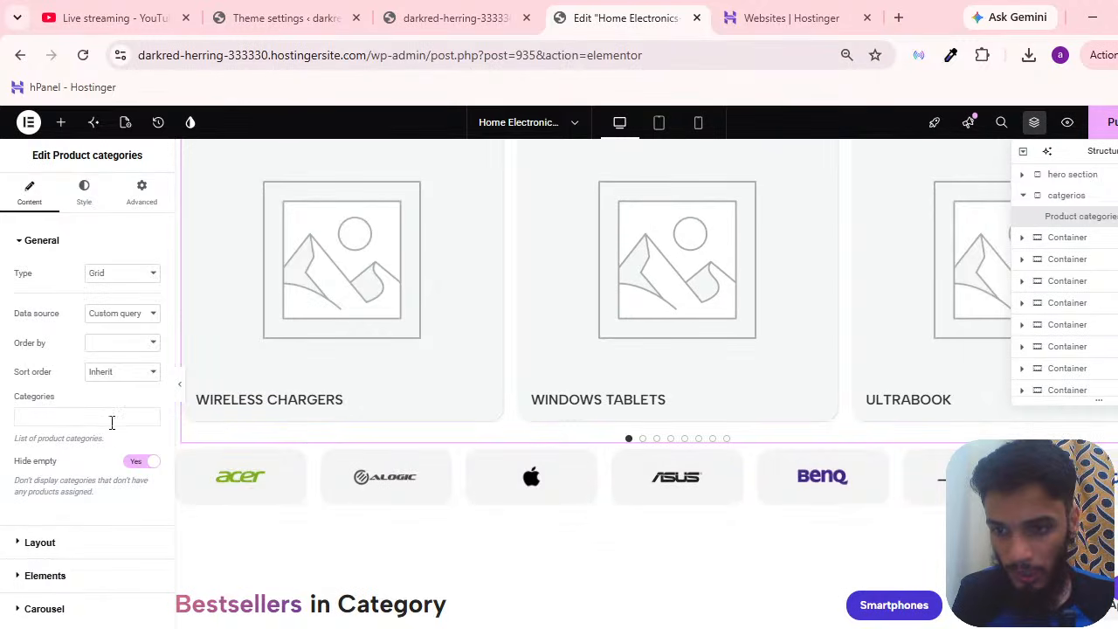
{"action": "left_click", "coordinate": [127, 343]}
{"action": "left_click", "coordinate": [132, 343]}
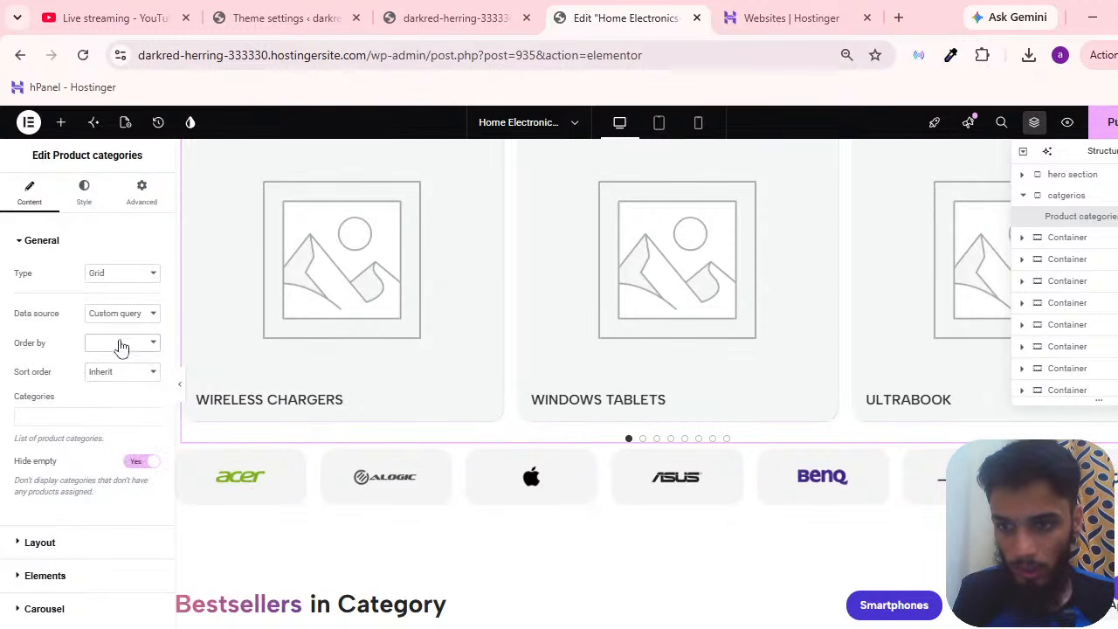
{"action": "left_click", "coordinate": [120, 314]}
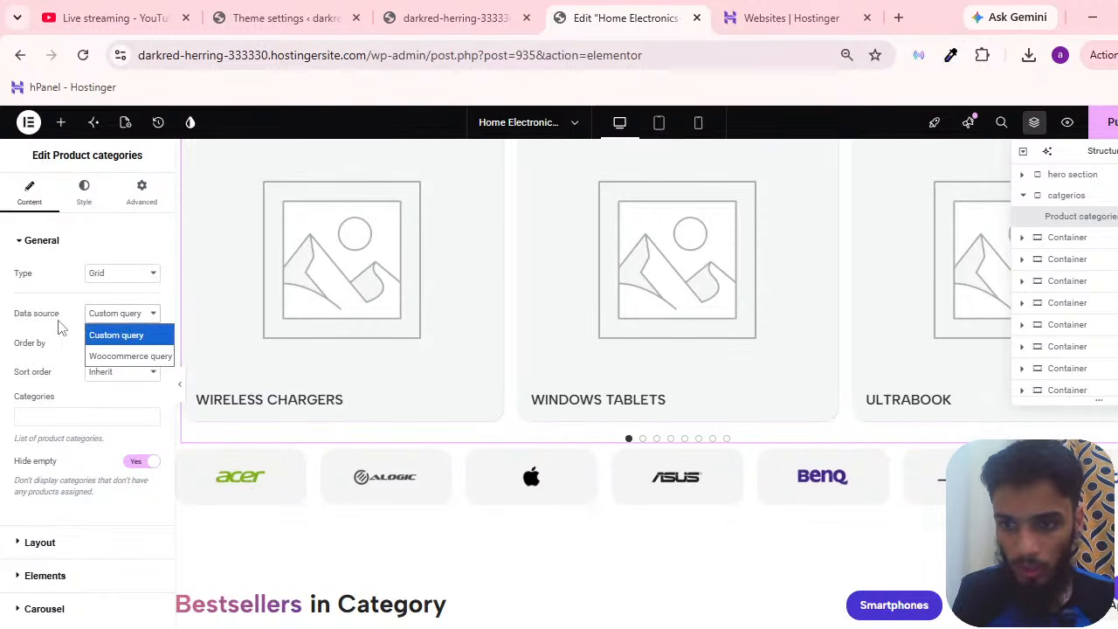
{"action": "left_click", "coordinate": [77, 321]}
{"action": "left_click", "coordinate": [75, 418]}
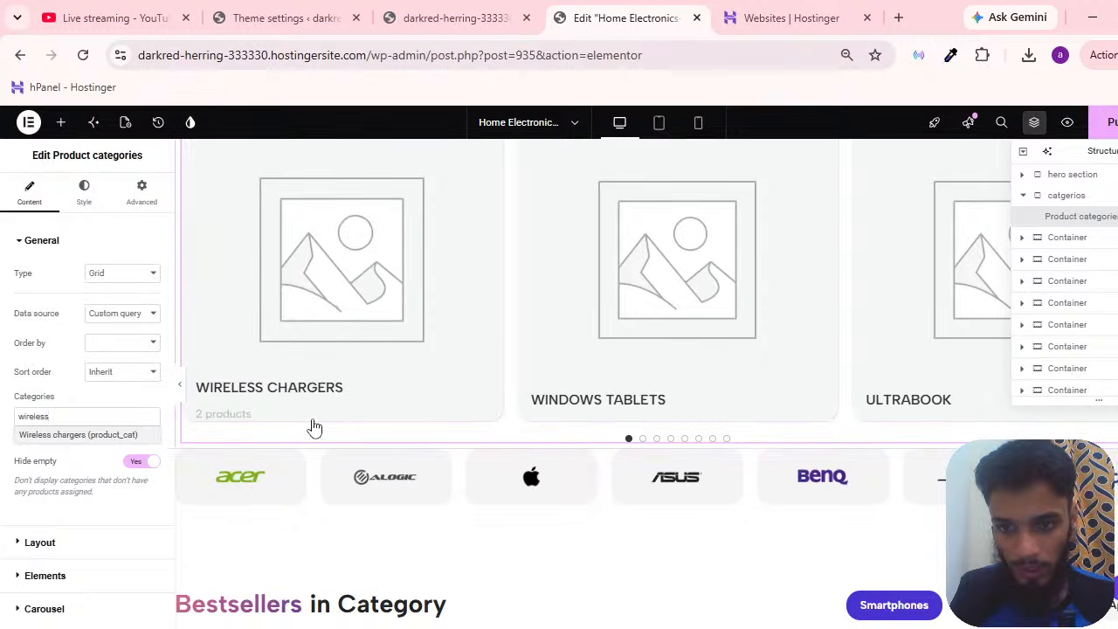
{"action": "left_click", "coordinate": [66, 435]}
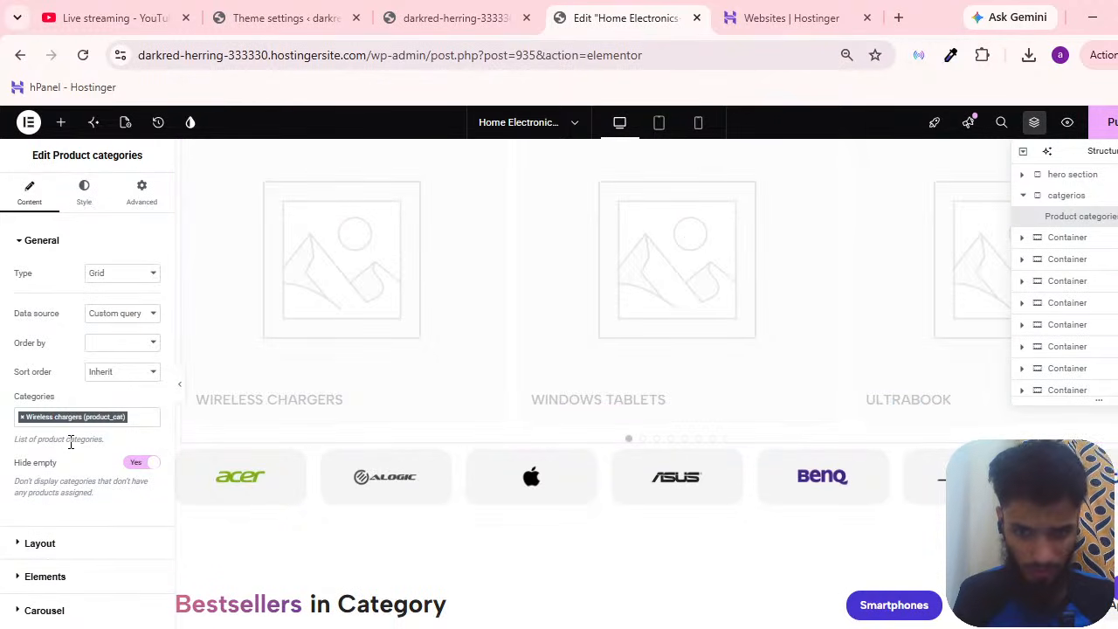
Switch to the WordPress admin's product categories list, copy the category name Appliances, and dismiss the Elementor AI notice.
{"action": "left_click", "coordinate": [445, 16]}
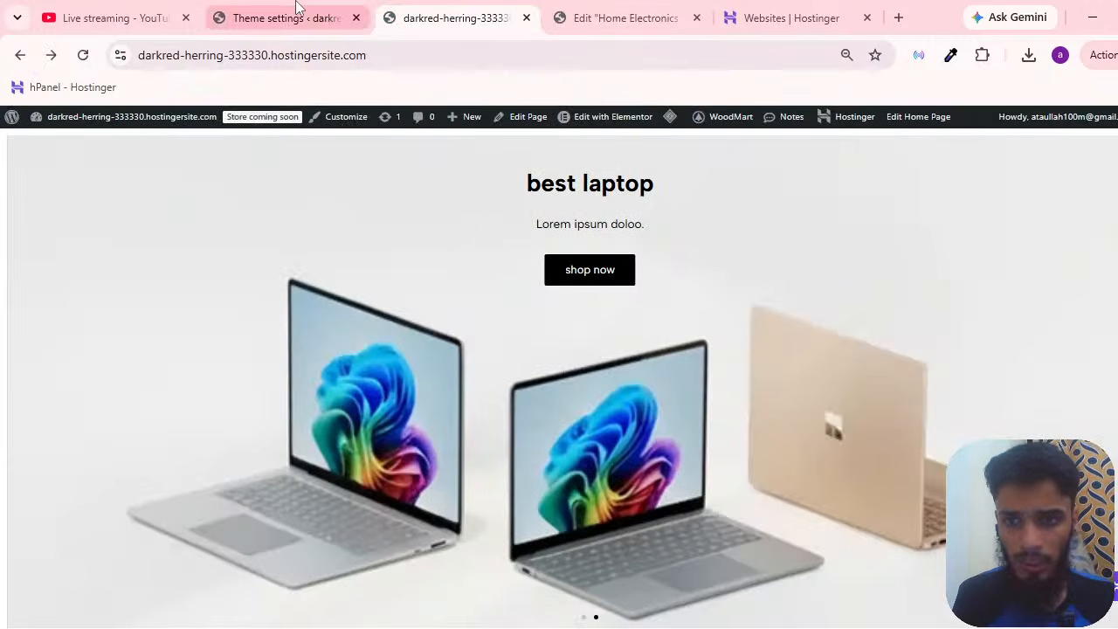
{"action": "left_click", "coordinate": [297, 11]}
{"action": "mouse_move", "coordinate": [78, 371]}
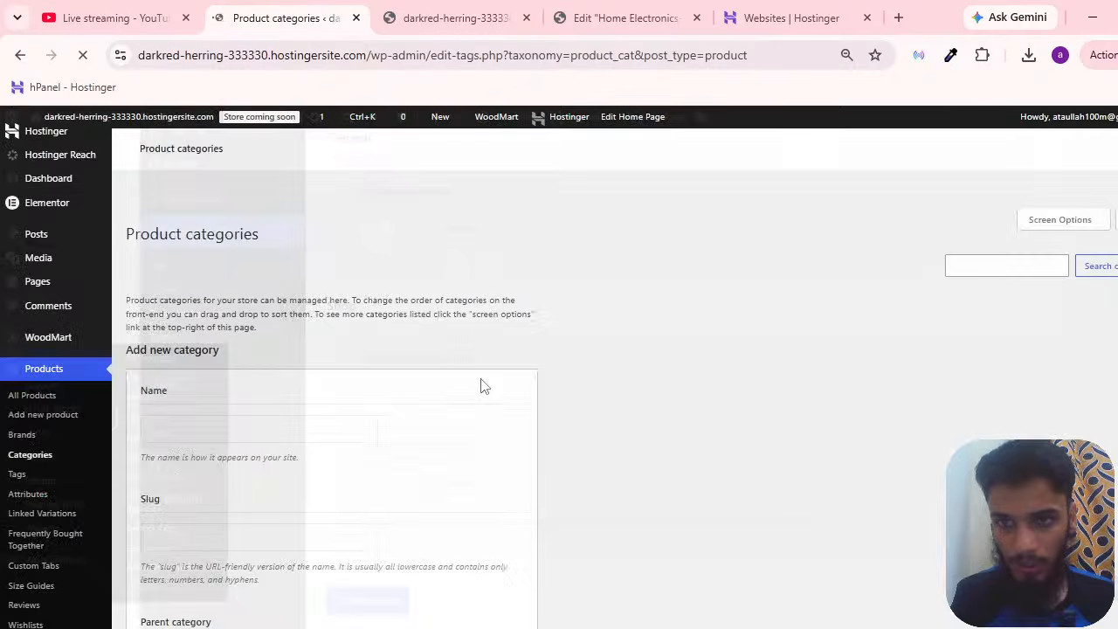
{"action": "scroll", "coordinate": [542, 340], "scroll_direction": "down", "scroll_amount": 5}
{"action": "scroll", "coordinate": [617, 410], "scroll_direction": "down", "scroll_amount": 3}
{"action": "scroll", "coordinate": [629, 423], "scroll_direction": "up", "scroll_amount": 10}
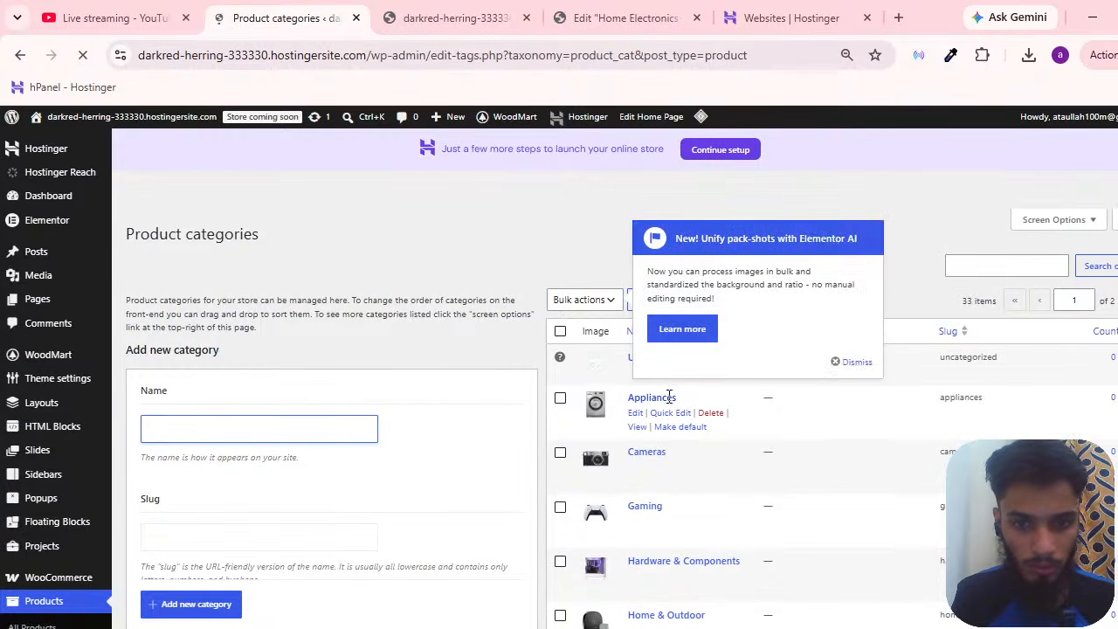
{"action": "left_click_drag", "start_coordinate": [677, 398], "coordinate": [638, 398]}
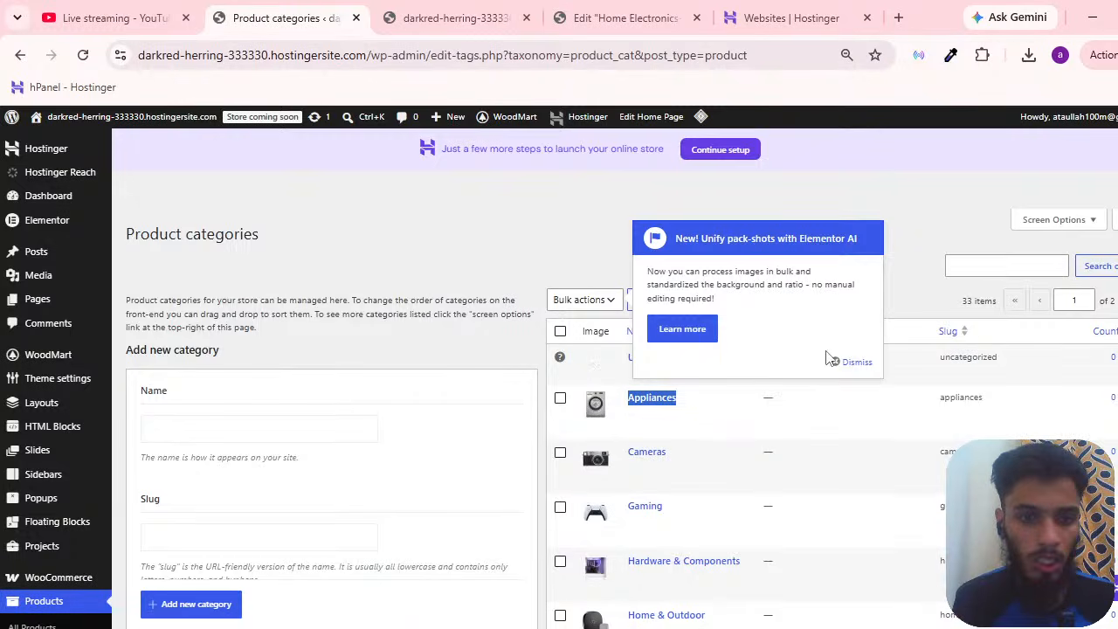
{"action": "left_click", "coordinate": [838, 367]}
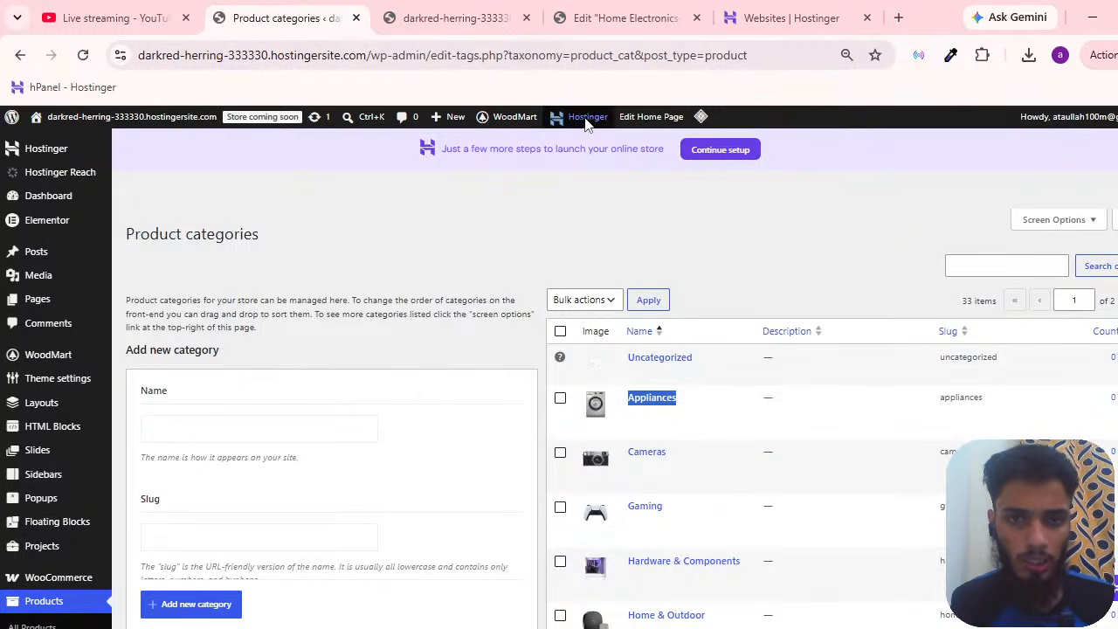
Return to the Elementor editor and add the Appliances category to the carousel's Categories filter.
{"action": "left_click", "coordinate": [631, 10]}
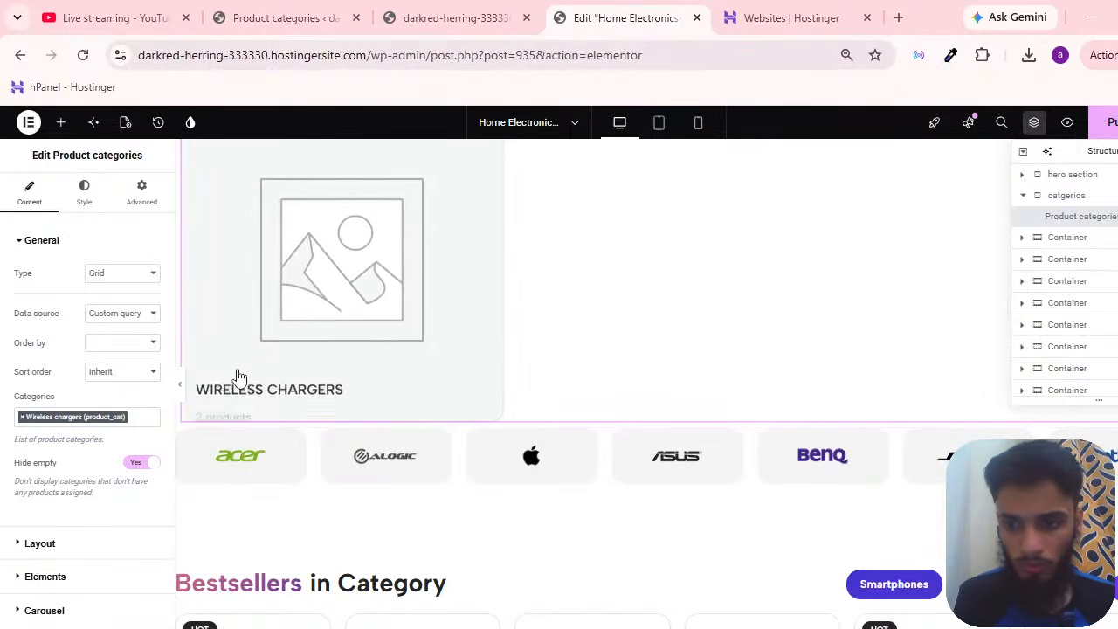
{"action": "scroll", "coordinate": [586, 391], "scroll_direction": "up", "scroll_amount": 2}
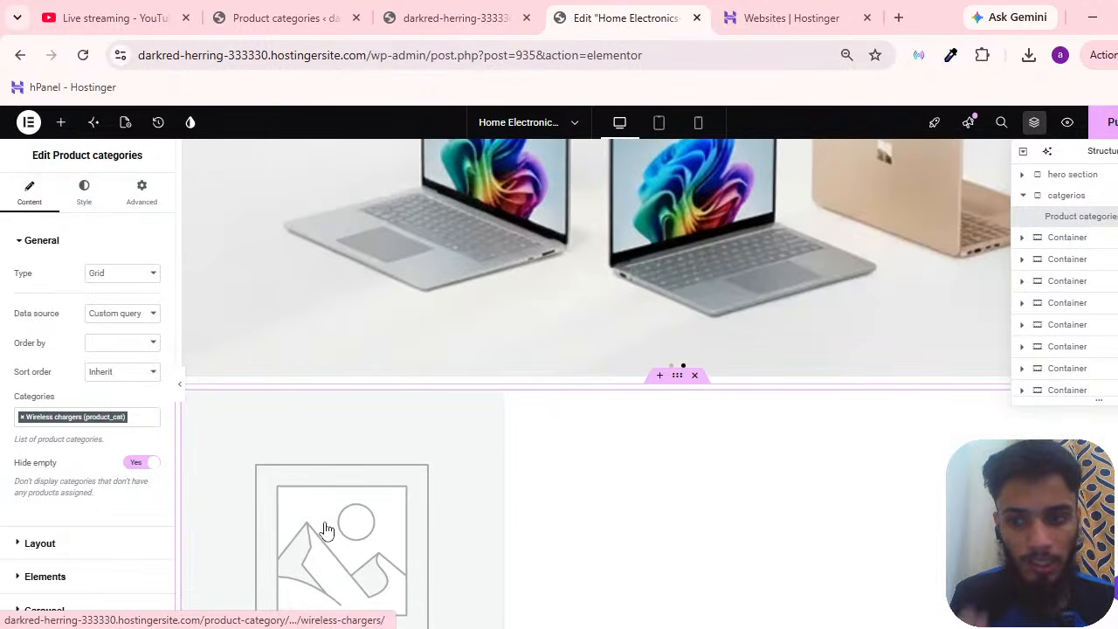
{"action": "scroll", "coordinate": [520, 420], "scroll_direction": "down", "scroll_amount": 3}
{"action": "left_click", "coordinate": [152, 416]}
{"action": "key", "text": "ctrl+v"}
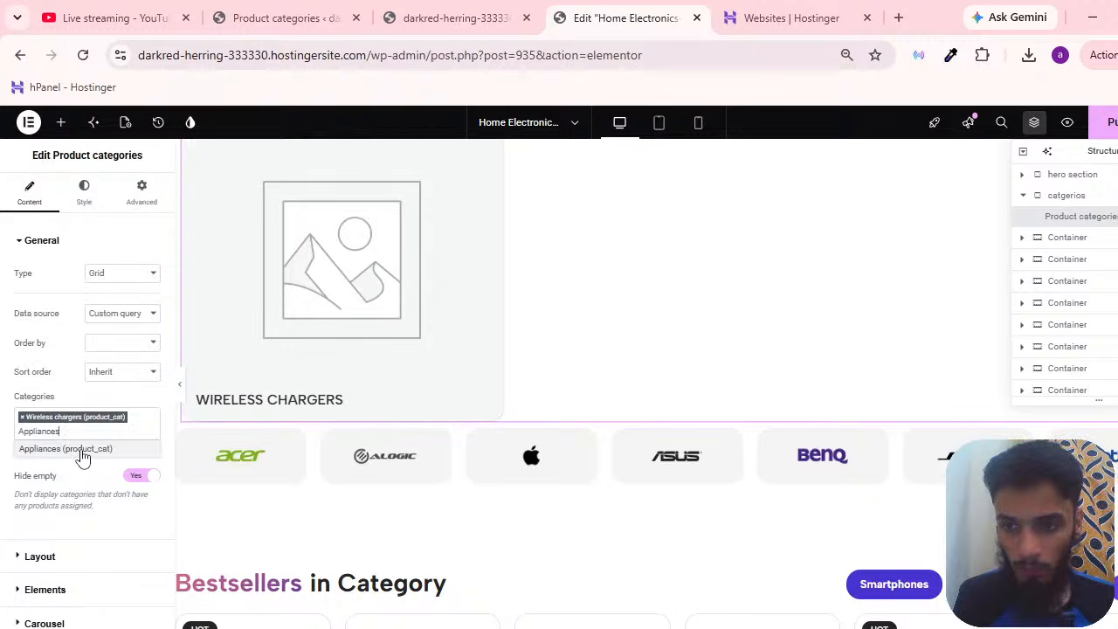
{"action": "left_click", "coordinate": [83, 449]}
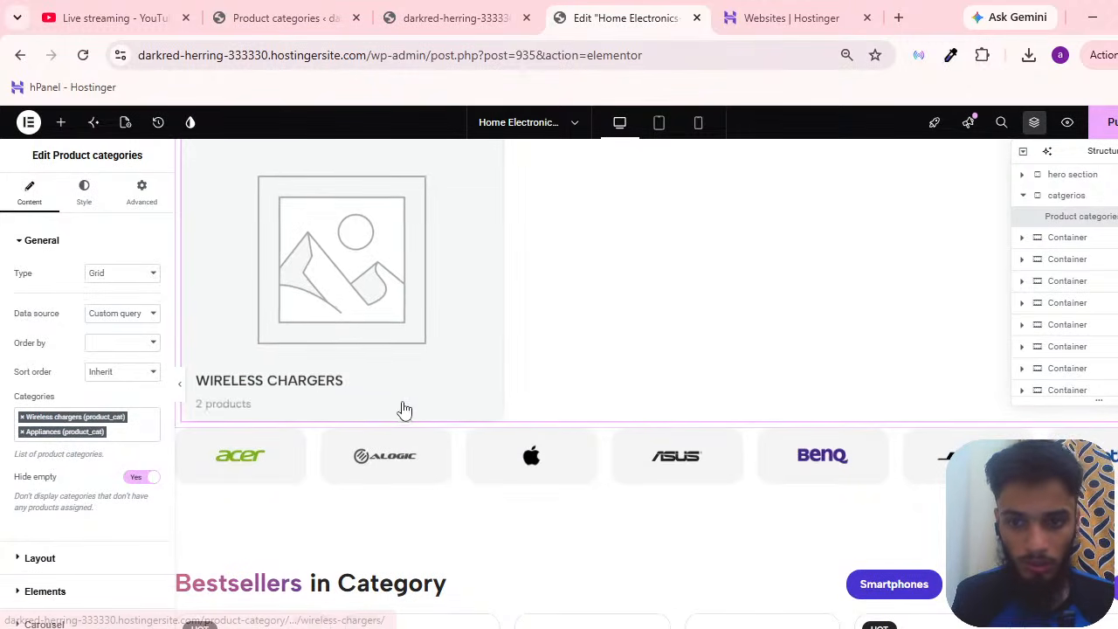
Turn off Hide empty for the product categories carousel so categories without products are displayed.
{"action": "scroll", "coordinate": [619, 398], "scroll_direction": "up", "scroll_amount": 3}
{"action": "scroll", "coordinate": [594, 403], "scroll_direction": "down", "scroll_amount": 1}
{"action": "scroll", "coordinate": [531, 419], "scroll_direction": "up", "scroll_amount": 2}
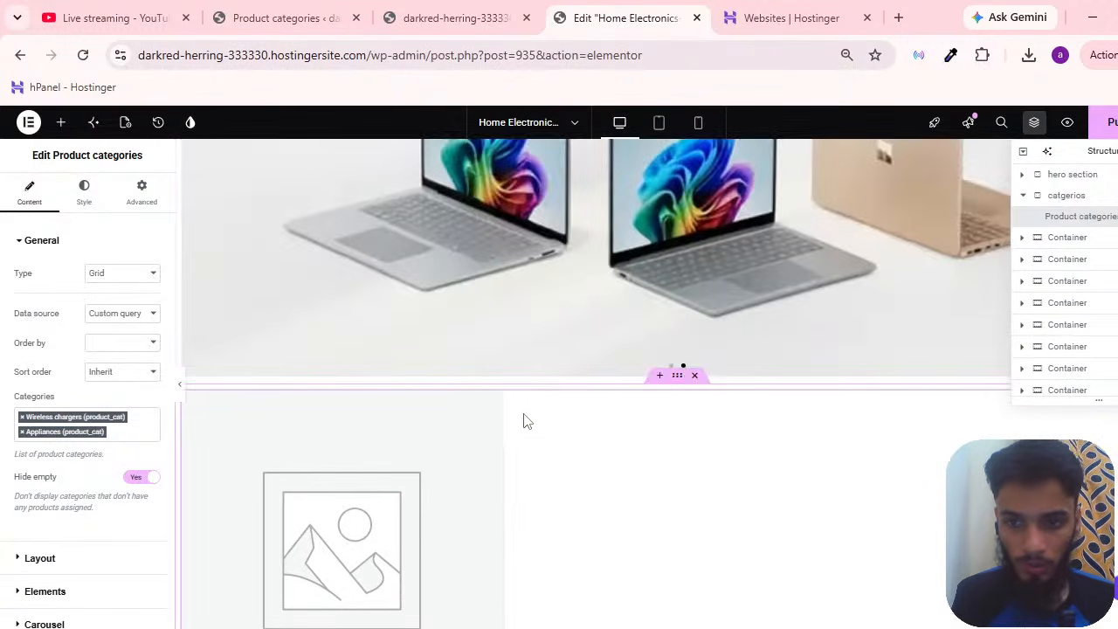
{"action": "scroll", "coordinate": [461, 429], "scroll_direction": "down", "scroll_amount": 4}
{"action": "scroll", "coordinate": [699, 332], "scroll_direction": "up", "scroll_amount": 3}
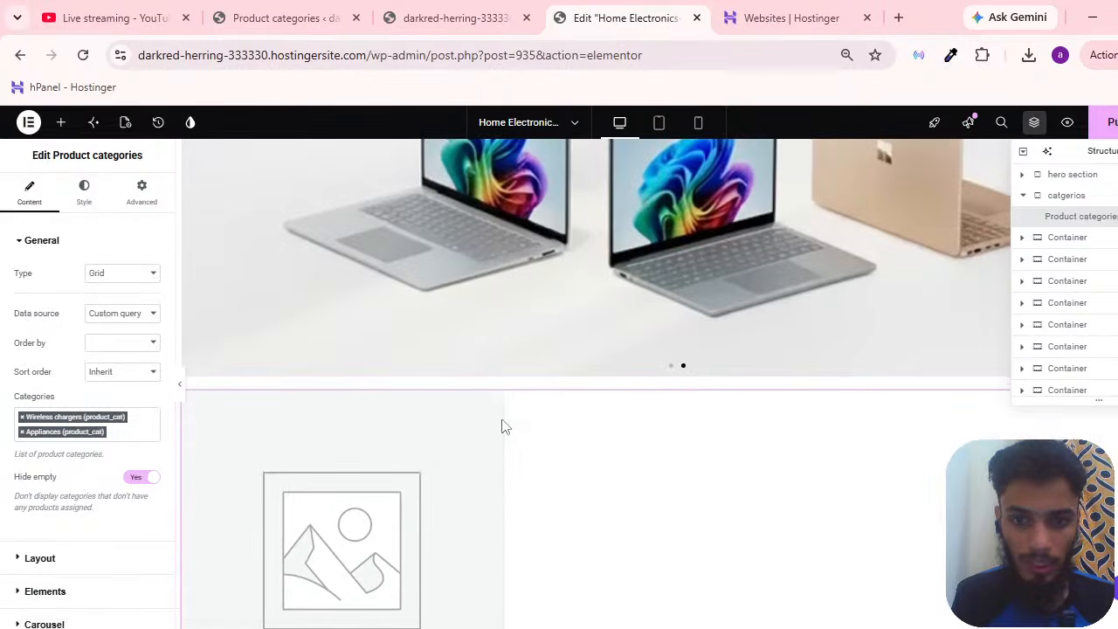
{"action": "left_click", "coordinate": [140, 479]}
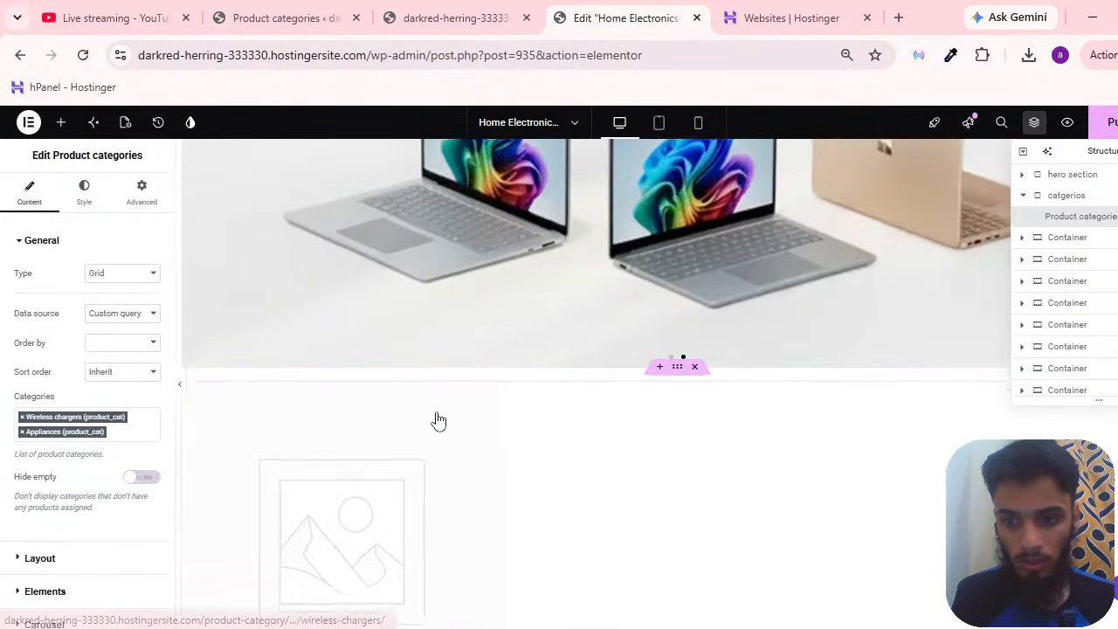
{"action": "scroll", "coordinate": [559, 460], "scroll_direction": "down", "scroll_amount": 3}
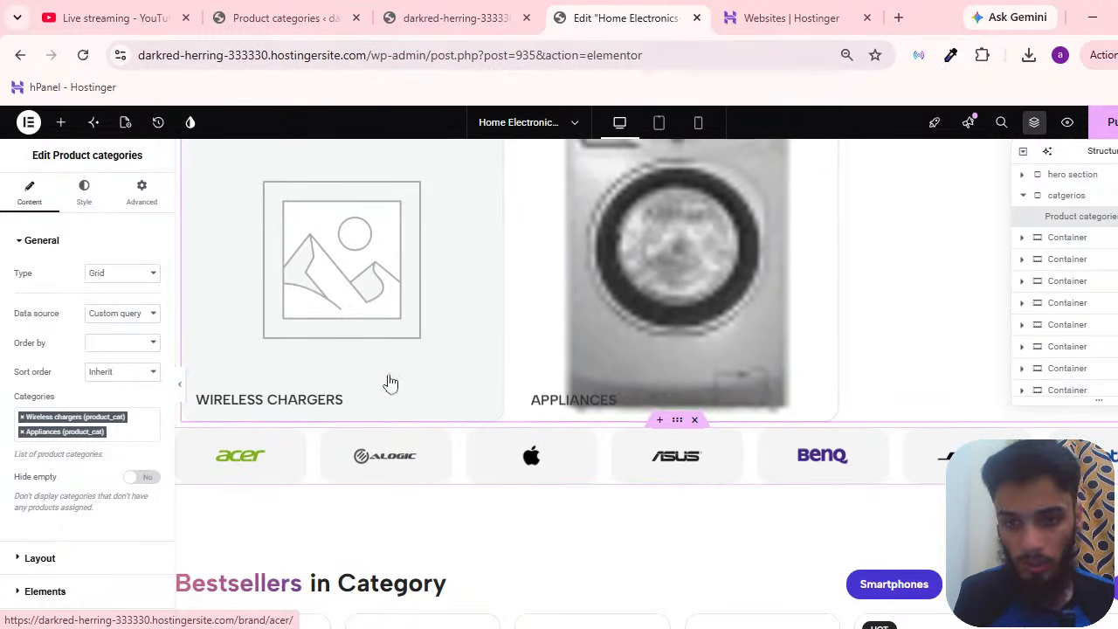
Switch back to the WordPress product categories list and copy the category name Gaming.
{"action": "left_click", "coordinate": [454, 17]}
{"action": "left_click", "coordinate": [240, 10]}
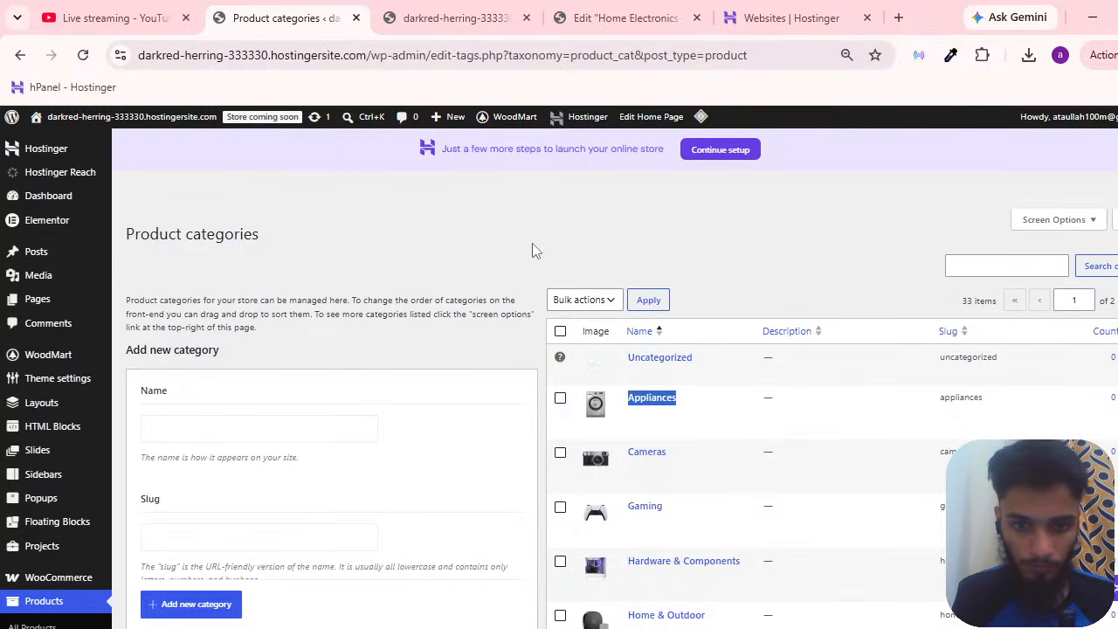
{"action": "scroll", "coordinate": [536, 251], "scroll_direction": "down", "scroll_amount": 3}
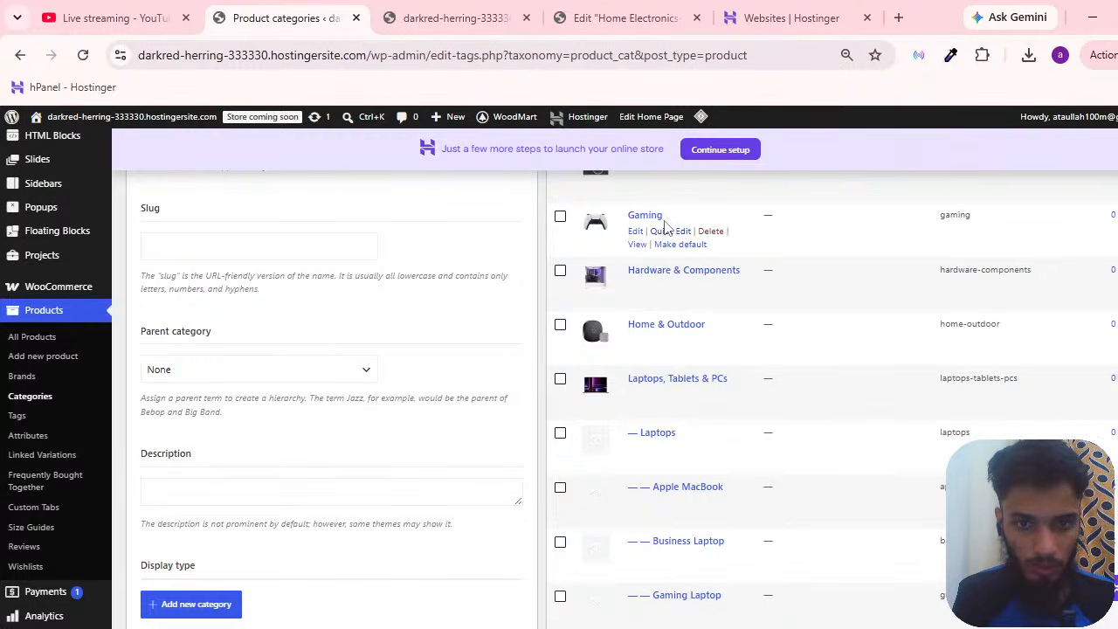
{"action": "left_click_drag", "start_coordinate": [663, 216], "coordinate": [625, 218]}
{"action": "key", "text": "ctrl+c"}
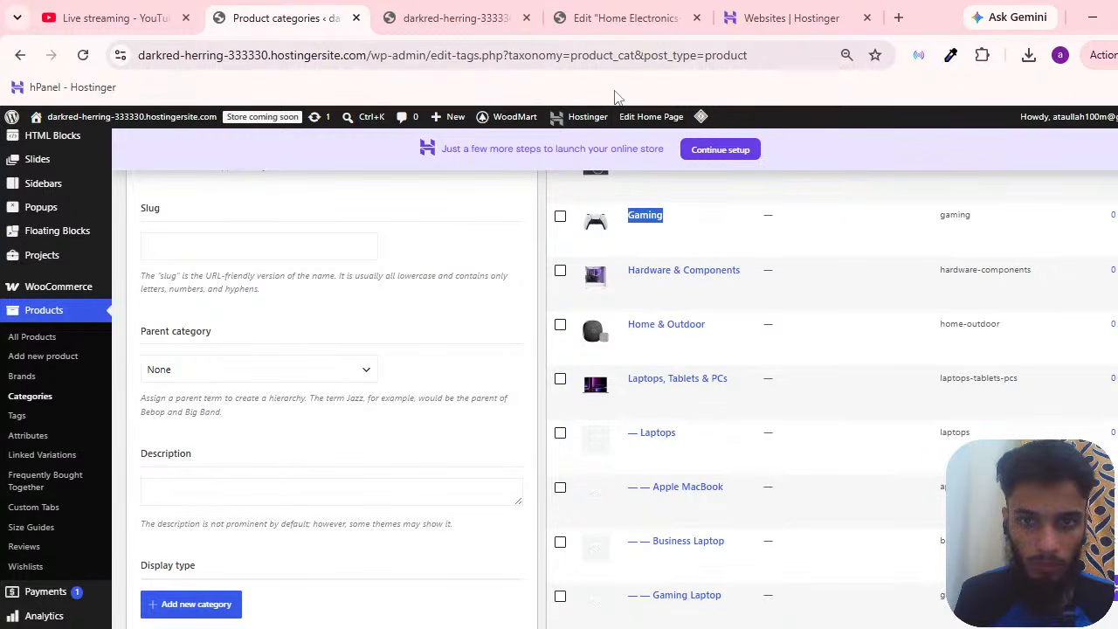
Return to the Elementor editor and add the Gaming Laptop category to the carousel's Categories filter.
{"action": "left_click", "coordinate": [625, 17]}
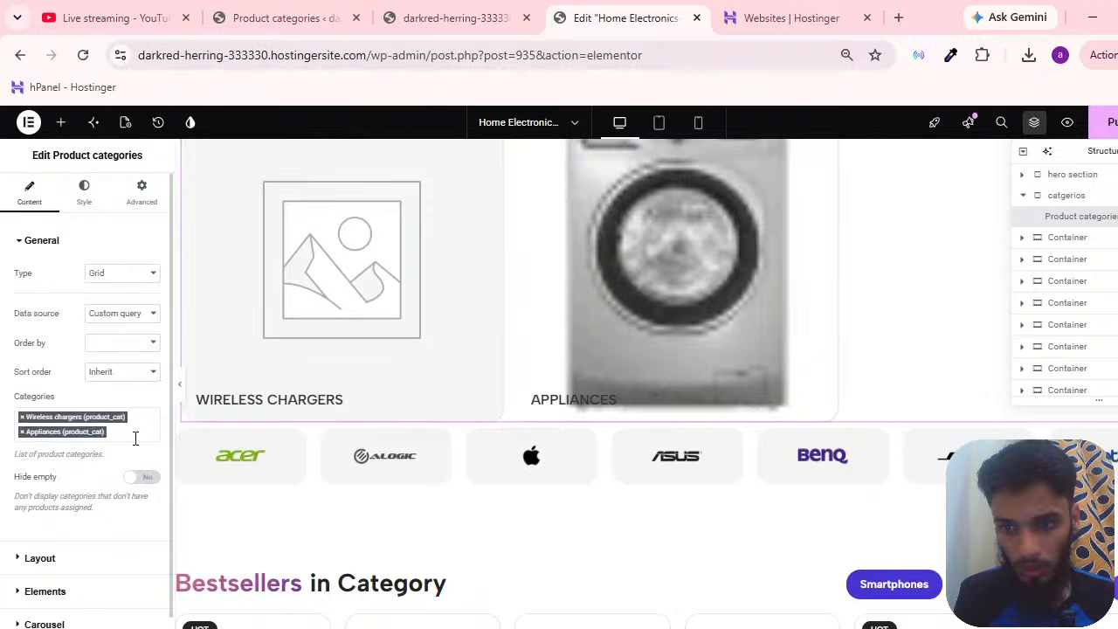
{"action": "left_click", "coordinate": [135, 437]}
{"action": "key", "text": "ctrl+v"}
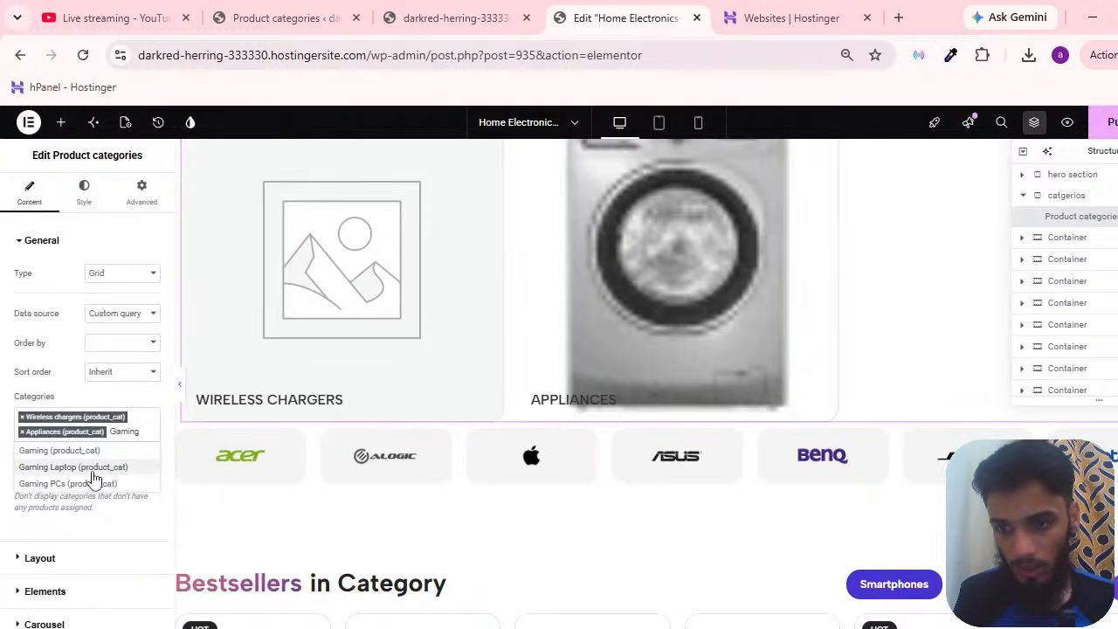
{"action": "left_click", "coordinate": [91, 470]}
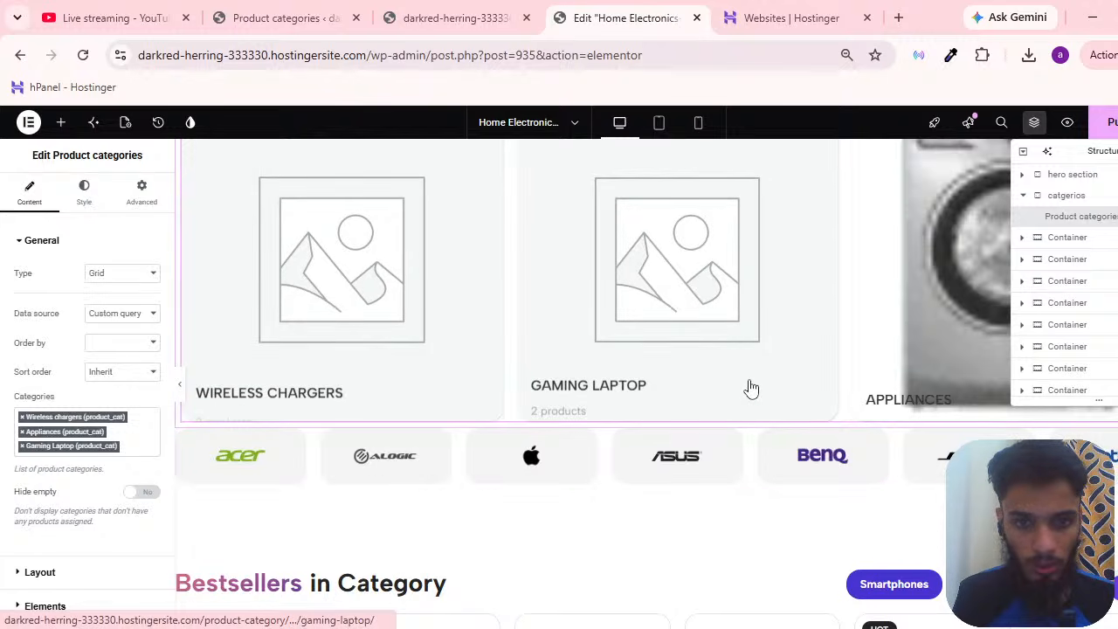
Copy the category name Laptops, Tablets & PCs from the product categories list and try it in the carousel's Categories filter.
{"action": "left_click", "coordinate": [454, 12]}
{"action": "left_click", "coordinate": [343, 7]}
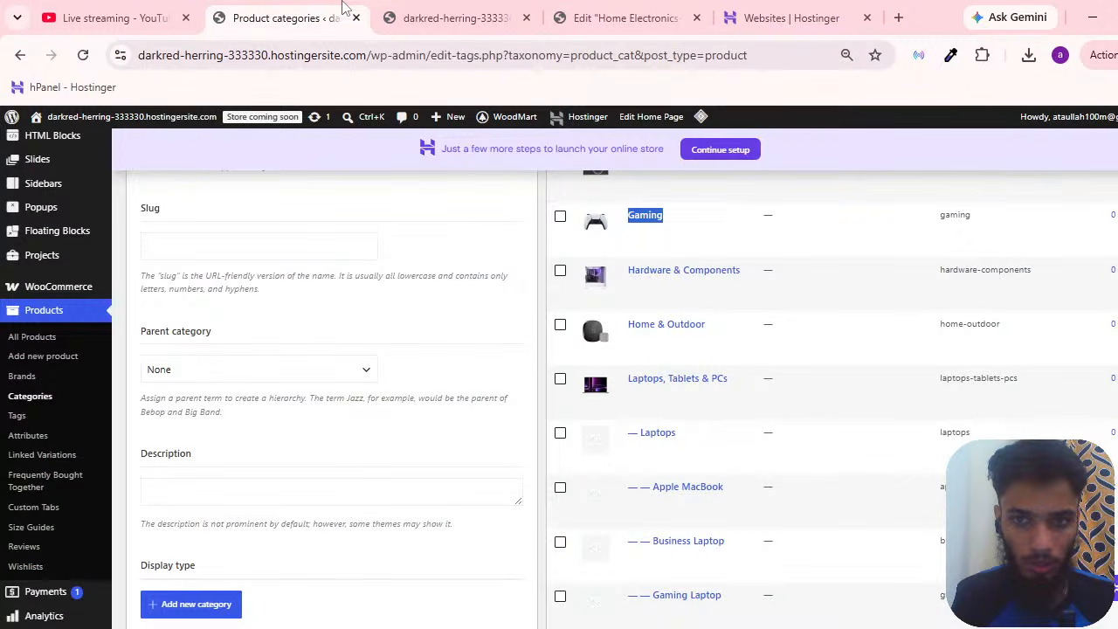
{"action": "triple_click", "coordinate": [729, 385]}
{"action": "key", "text": "ctrl+c"}
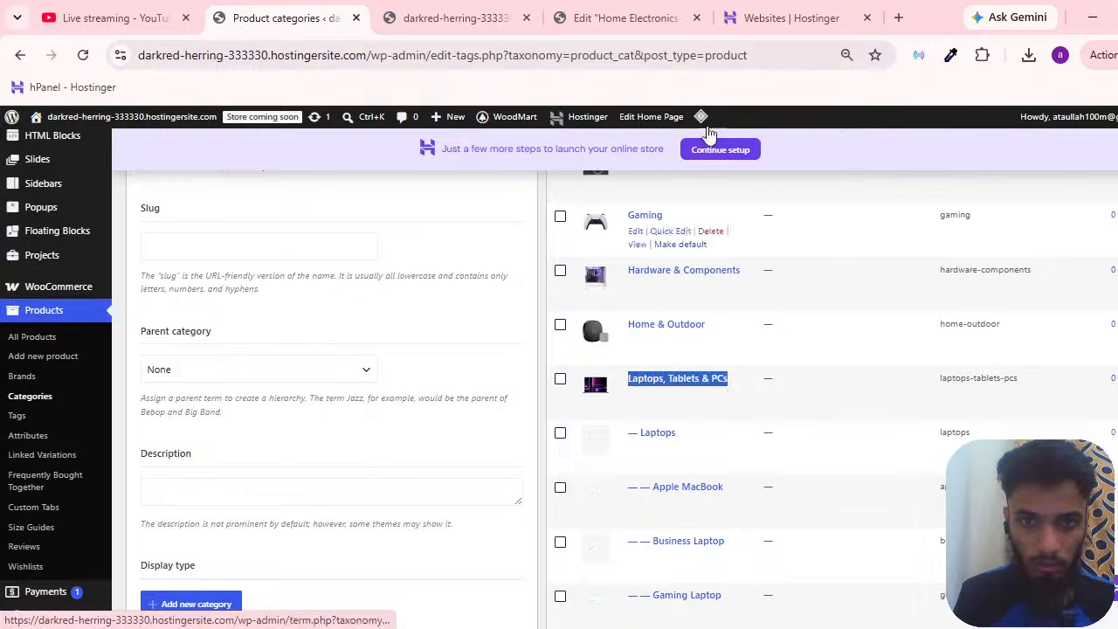
{"action": "left_click", "coordinate": [638, 17]}
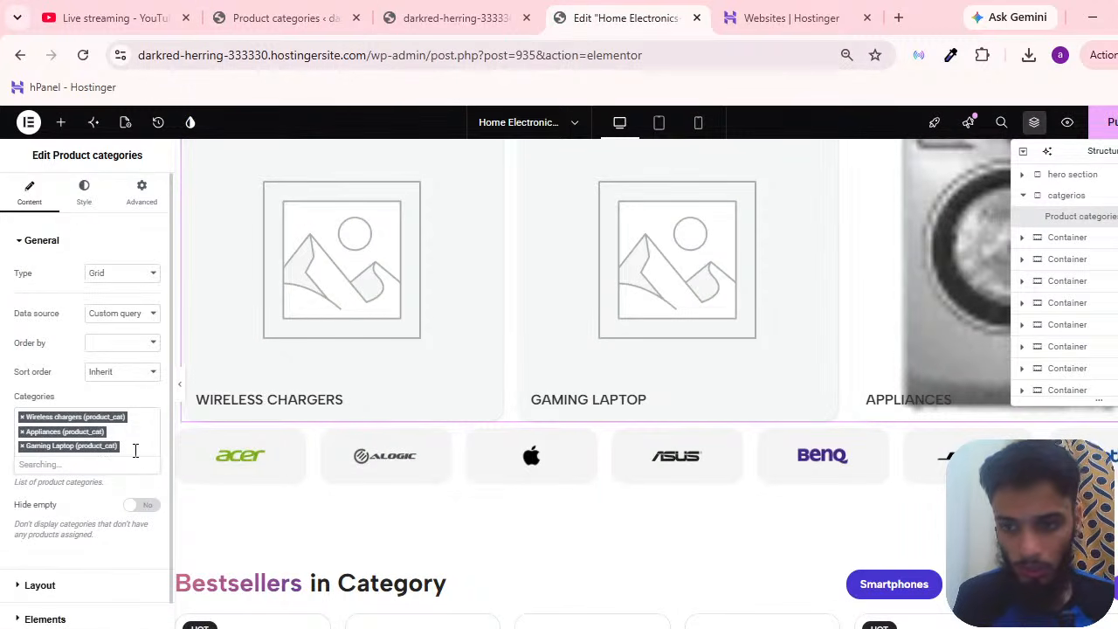
{"action": "key", "text": "ctrl+v"}
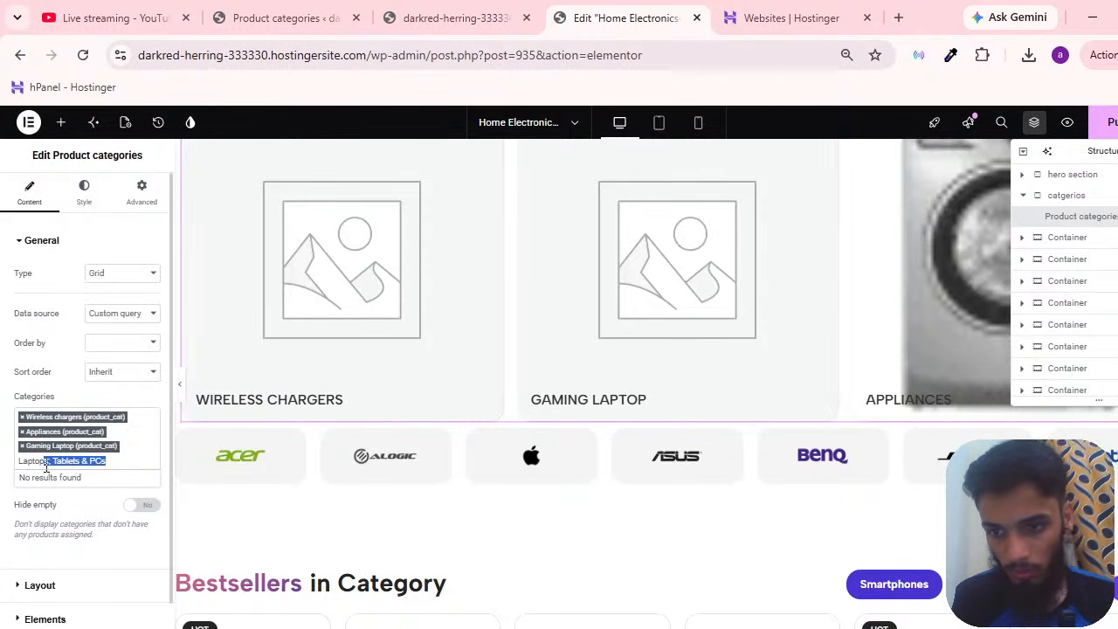
{"action": "key", "text": "Escape"}
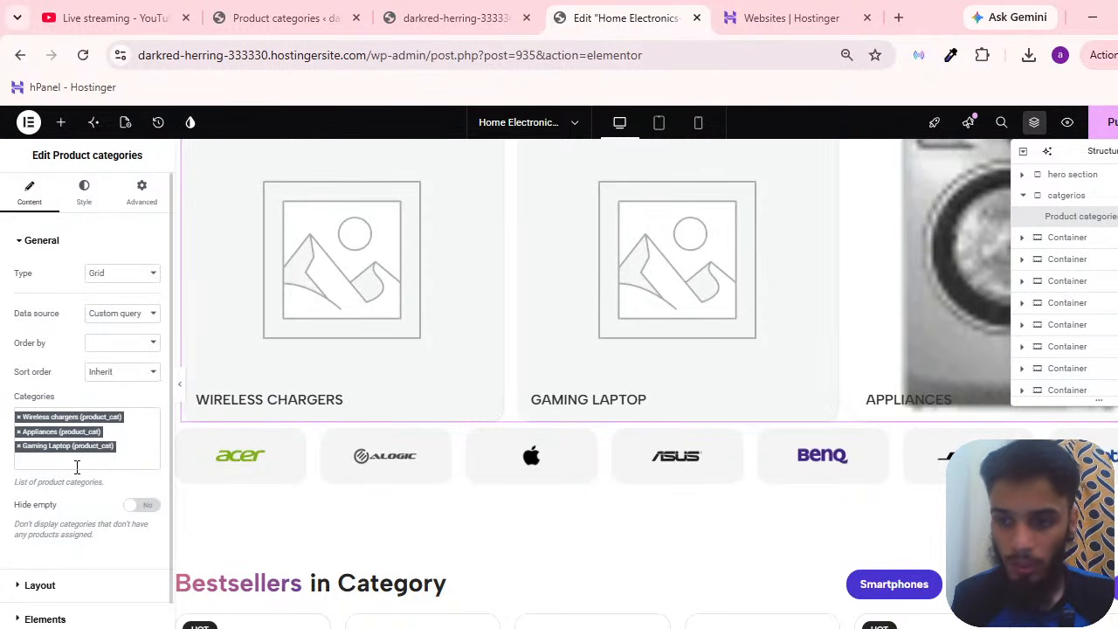
Search the carousel's Categories filter for "laptop" and add the Laptops, Tablets & PCs category.
{"action": "left_click", "coordinate": [77, 468]}
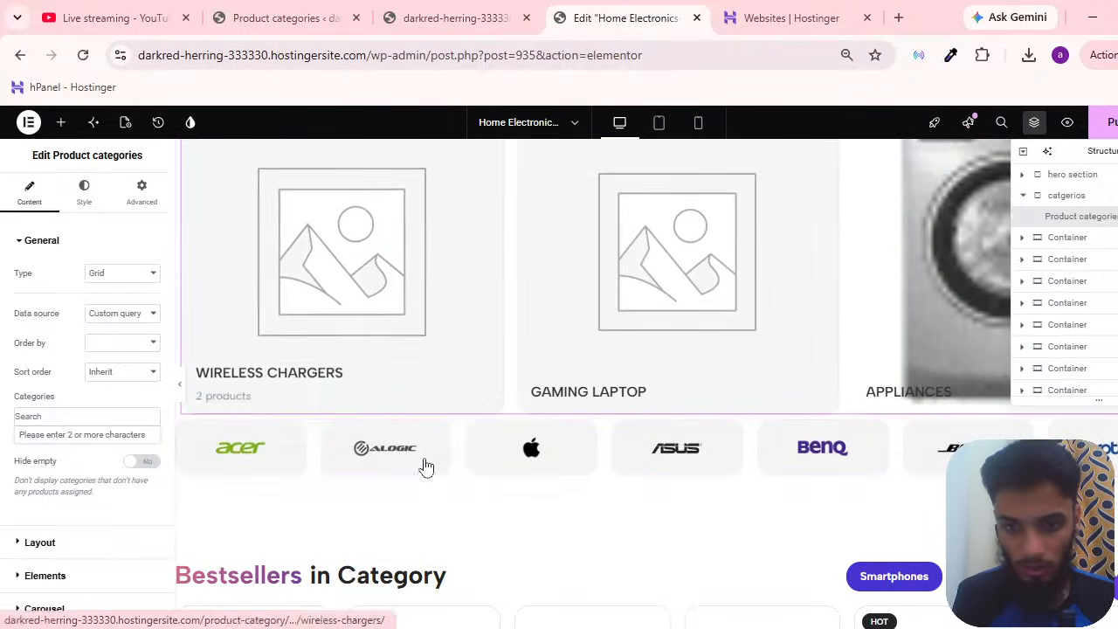
{"action": "left_click", "coordinate": [85, 419]}
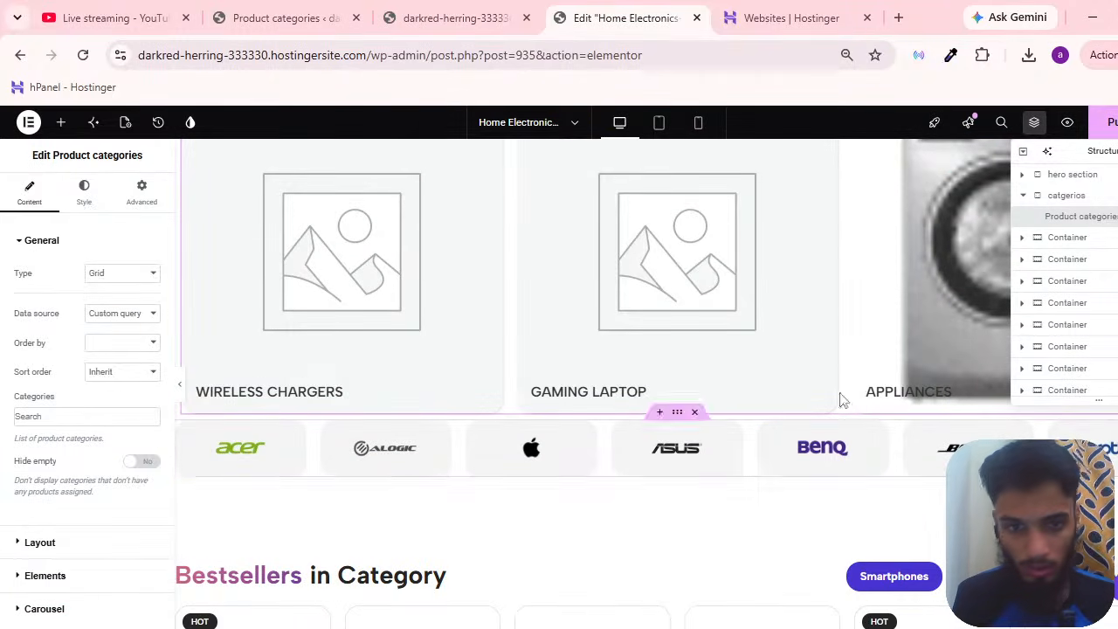
{"action": "left_click", "coordinate": [46, 416]}
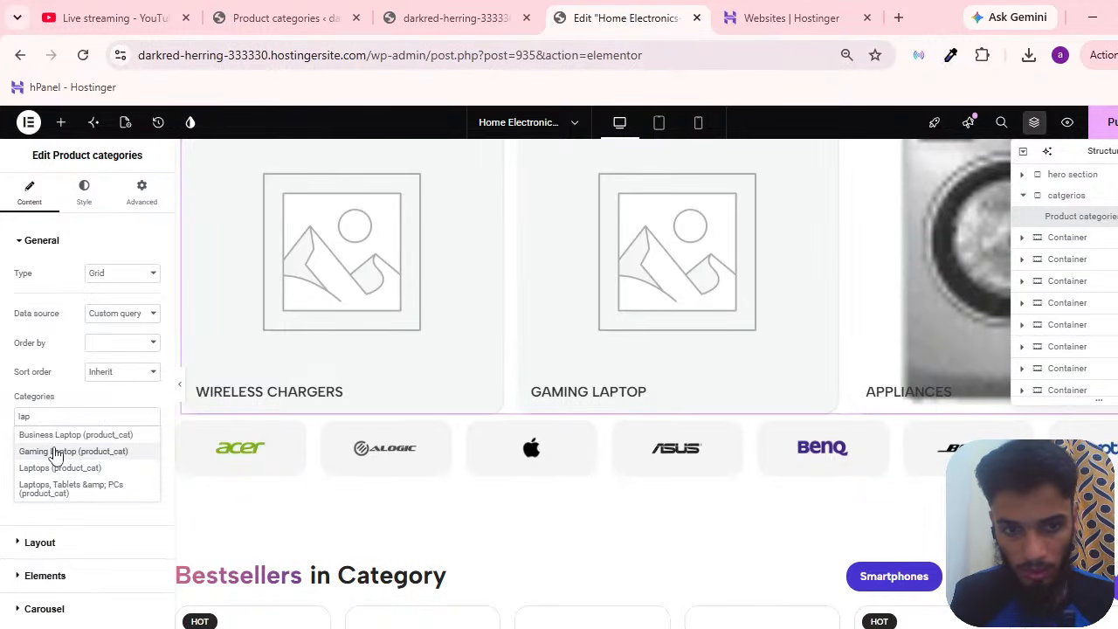
{"action": "left_click", "coordinate": [55, 452]}
{"action": "left_click", "coordinate": [138, 442]}
{"action": "type", "text": "laptop"}
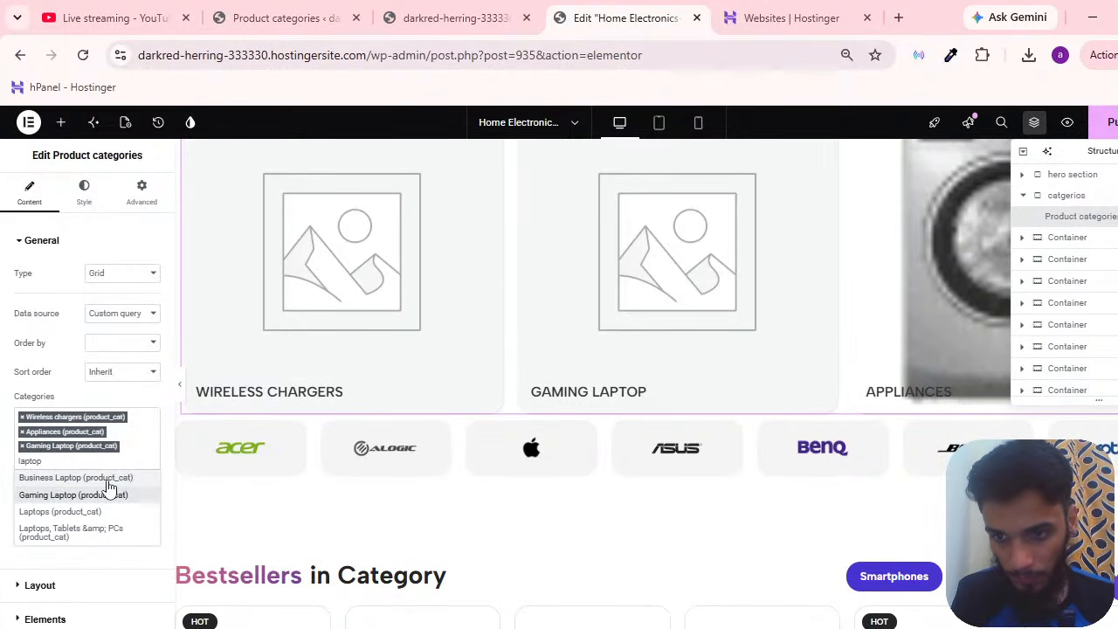
{"action": "left_click", "coordinate": [103, 535]}
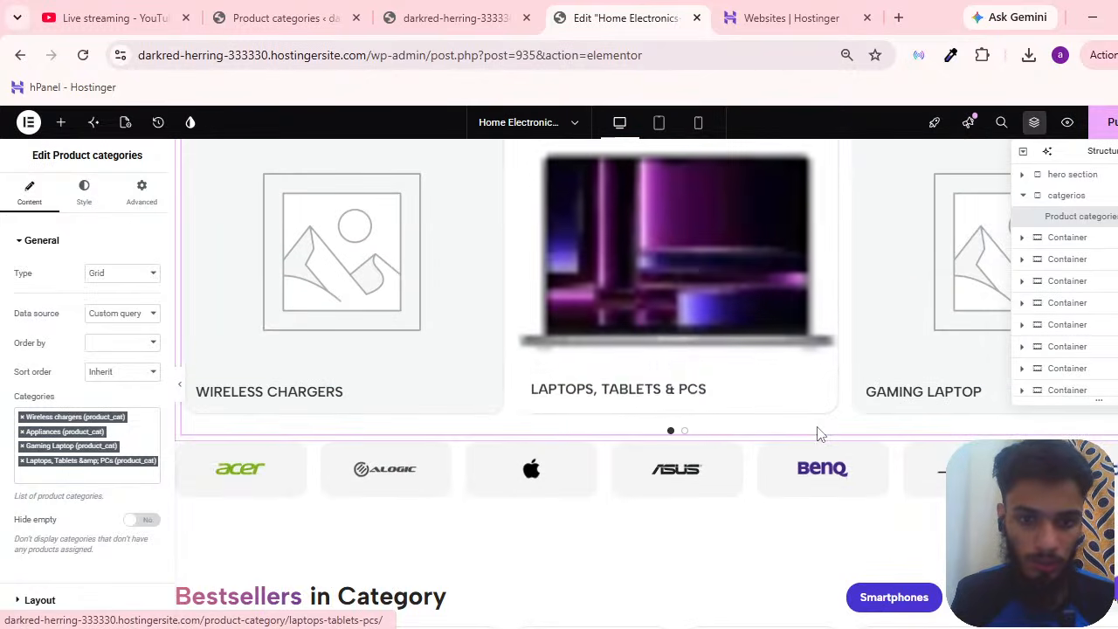
Slide through the product categories carousel in the editor preview to check the chosen category cards.
{"action": "left_click_drag", "start_coordinate": [893, 358], "coordinate": [641, 367]}
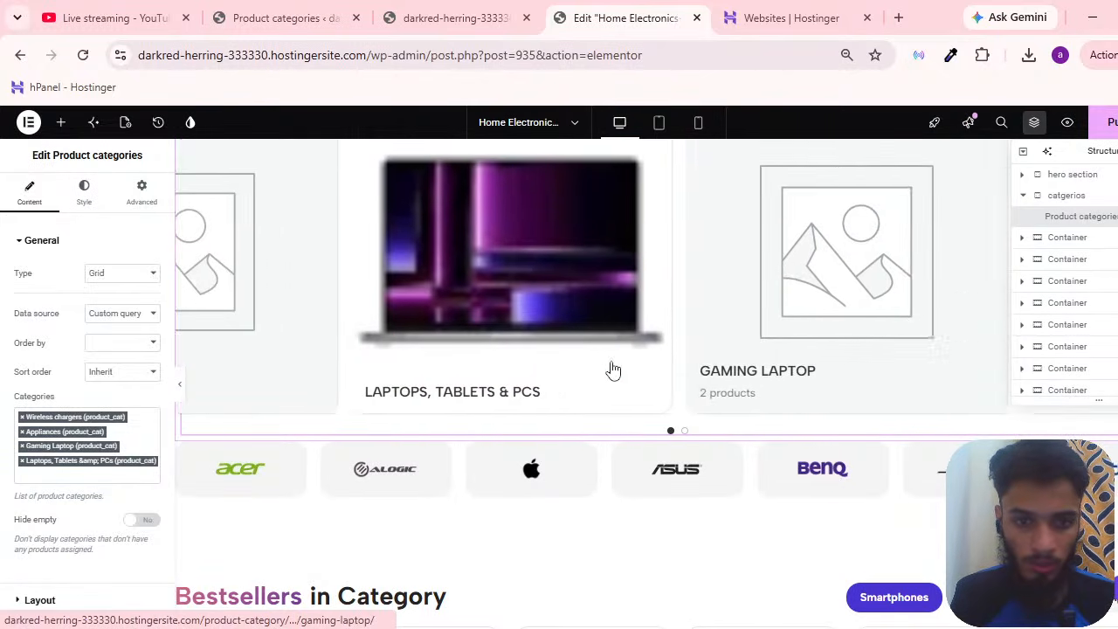
{"action": "left_click_drag", "start_coordinate": [713, 350], "coordinate": [844, 345]}
{"action": "scroll", "coordinate": [392, 422], "scroll_direction": "up", "scroll_amount": 5}
{"action": "scroll", "coordinate": [209, 414], "scroll_direction": "down", "scroll_amount": 8}
{"action": "scroll", "coordinate": [349, 450], "scroll_direction": "up", "scroll_amount": 3}
Open the Appliances category for editing in the WordPress admin and examine its thumbnail setting.
{"action": "left_click", "coordinate": [411, 18]}
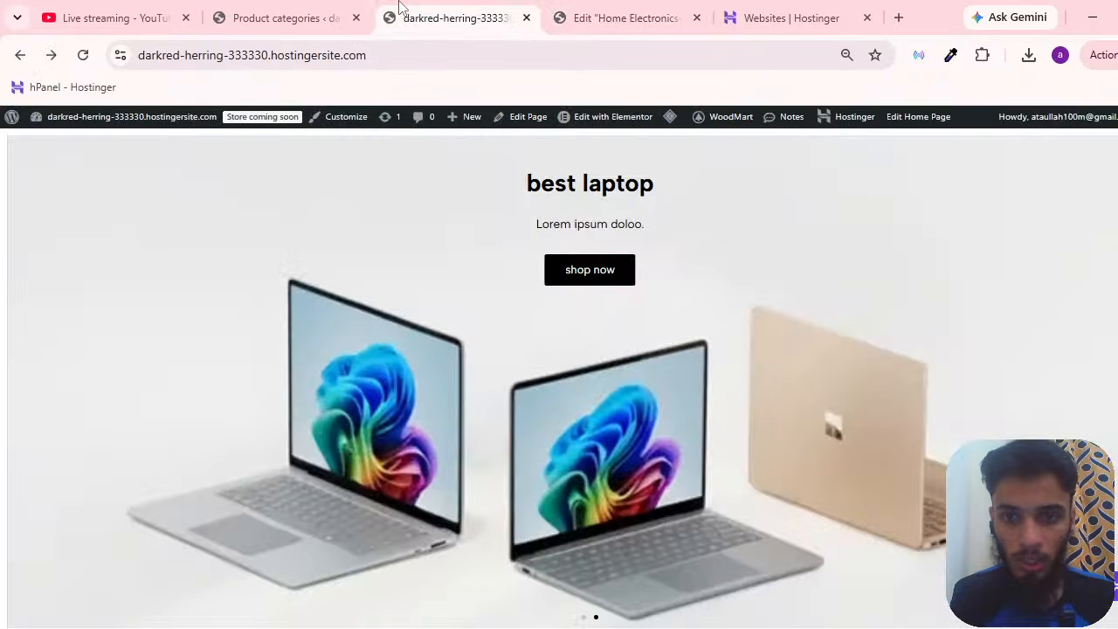
{"action": "left_click", "coordinate": [297, 17]}
{"action": "scroll", "coordinate": [631, 430], "scroll_direction": "up", "scroll_amount": 4}
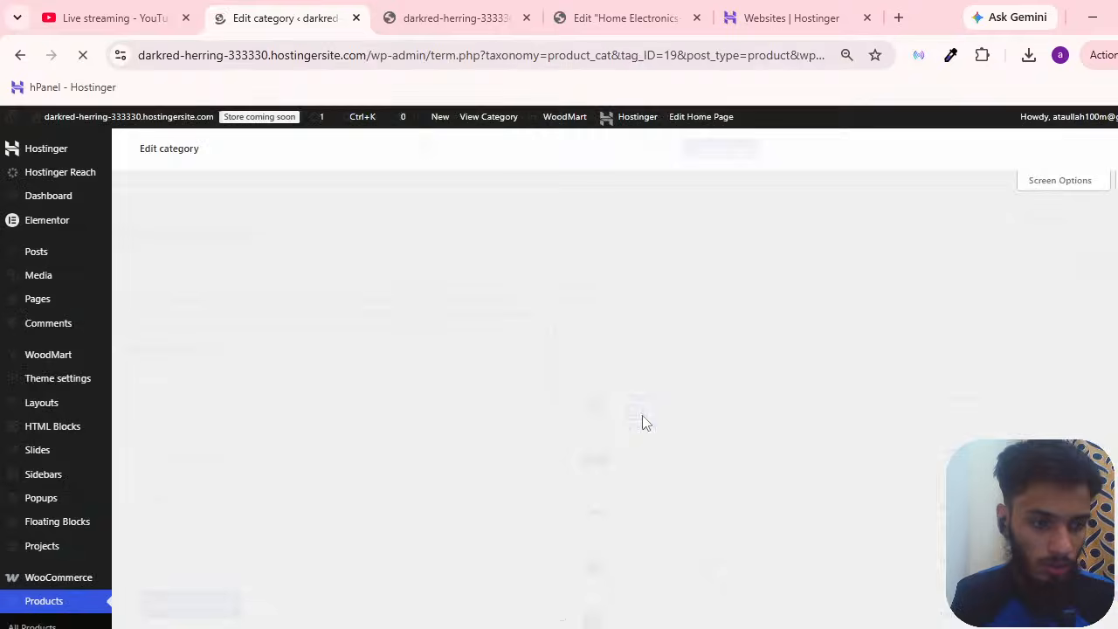
{"action": "scroll", "coordinate": [404, 449], "scroll_direction": "down", "scroll_amount": 3}
{"action": "scroll", "coordinate": [381, 444], "scroll_direction": "up", "scroll_amount": 5}
{"action": "scroll", "coordinate": [208, 410], "scroll_direction": "down", "scroll_amount": 5}
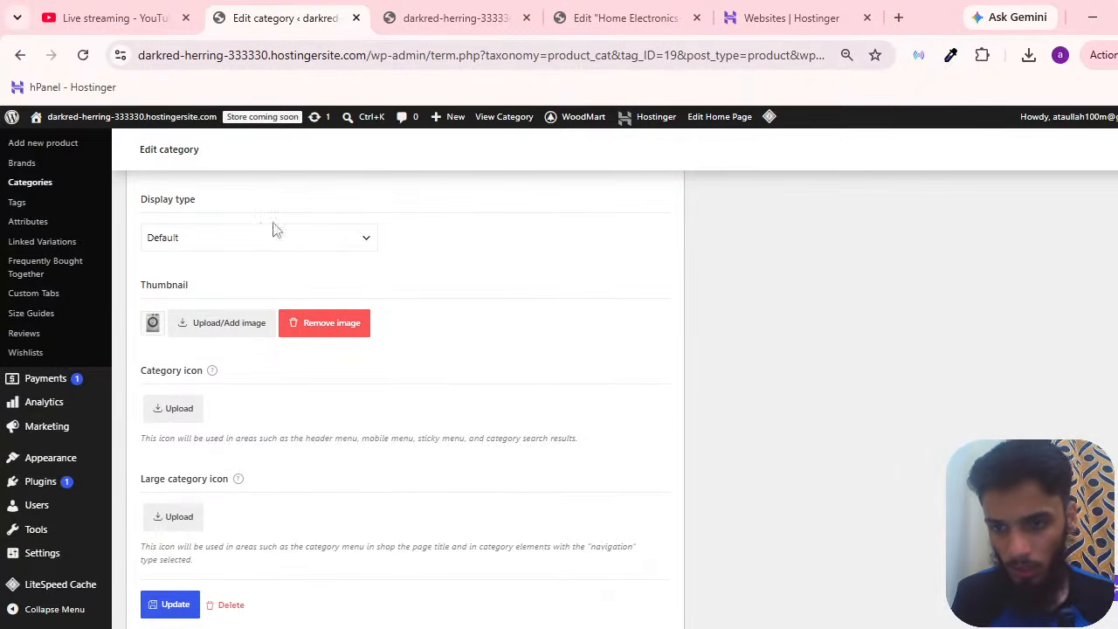
{"action": "scroll", "coordinate": [208, 325], "scroll_direction": "down", "scroll_amount": 3}
{"action": "scroll", "coordinate": [180, 341], "scroll_direction": "up", "scroll_amount": 3}
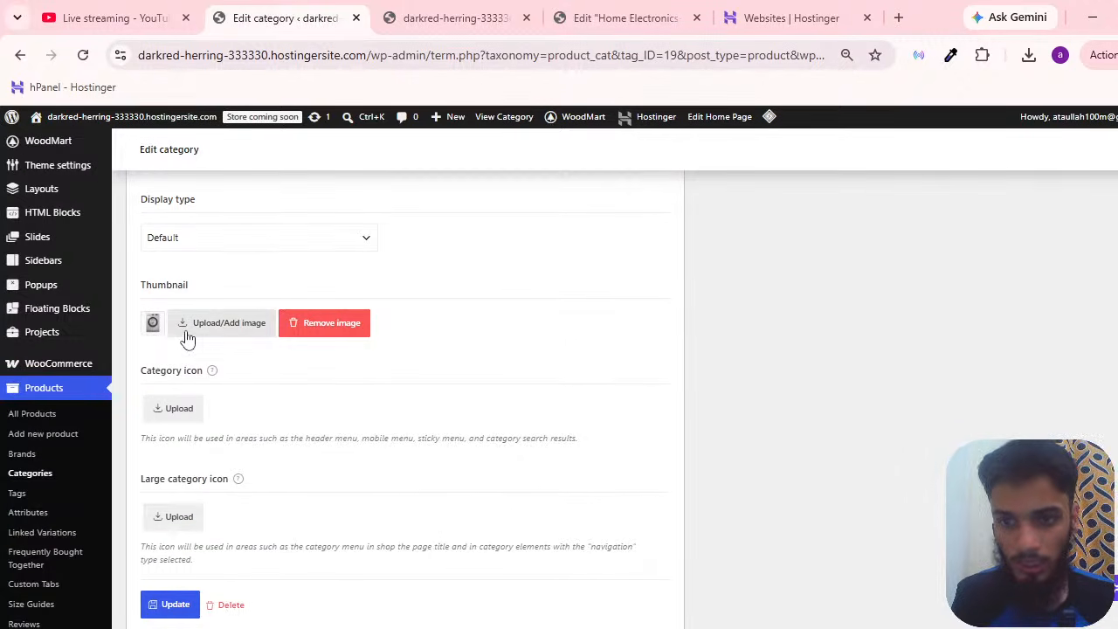
Go back to the product categories list and move to its second page.
{"action": "left_click", "coordinate": [459, 18]}
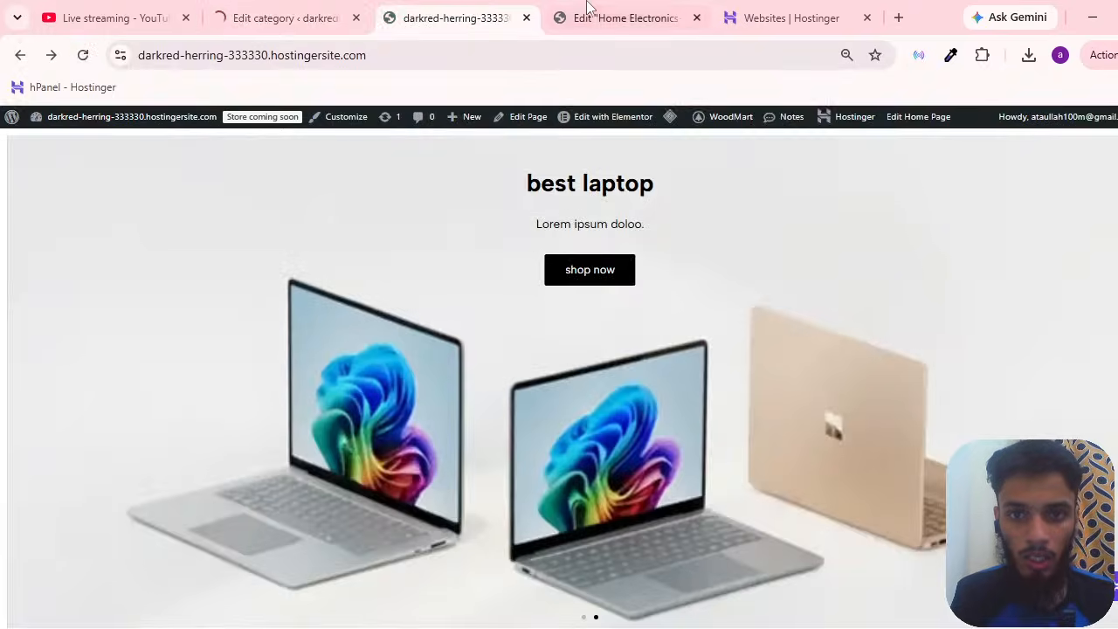
{"action": "left_click", "coordinate": [574, 11]}
{"action": "left_click", "coordinate": [263, 14]}
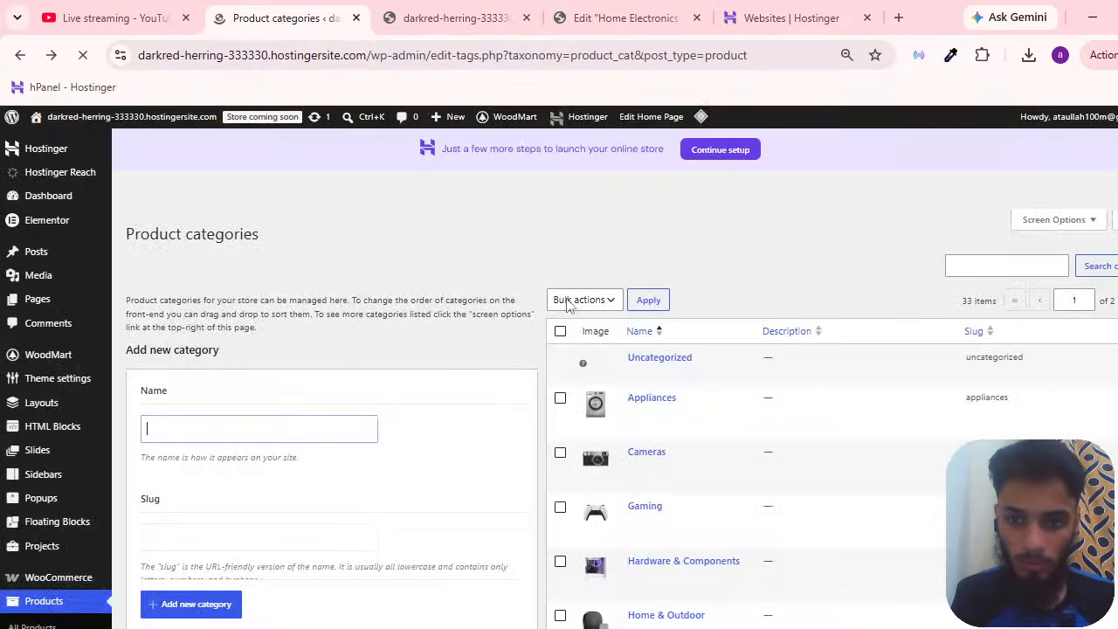
{"action": "scroll", "coordinate": [568, 306], "scroll_direction": "down", "scroll_amount": 3}
{"action": "scroll", "coordinate": [577, 327], "scroll_direction": "down", "scroll_amount": 3}
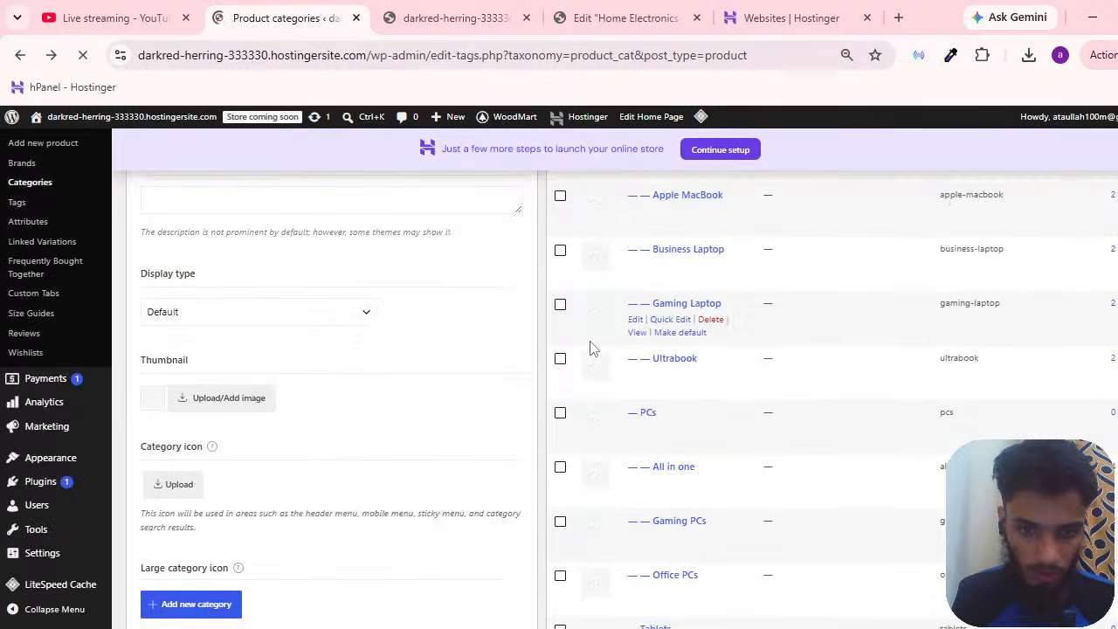
{"action": "scroll", "coordinate": [751, 428], "scroll_direction": "down", "scroll_amount": 3}
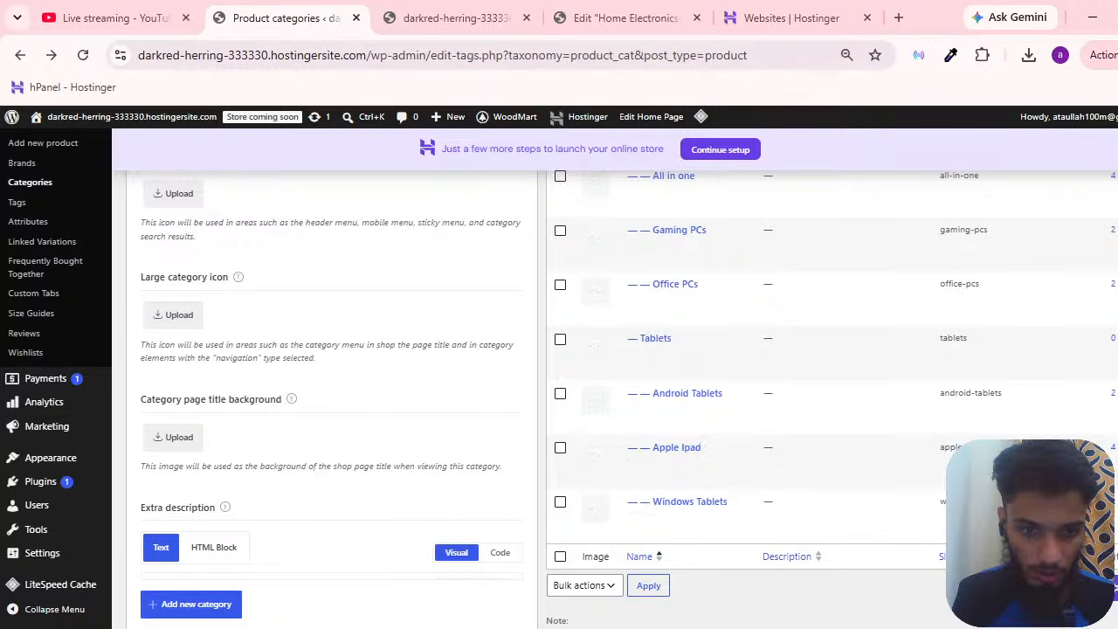
{"action": "scroll", "coordinate": [752, 393], "scroll_direction": "down", "scroll_amount": 3}
{"action": "left_click", "coordinate": [1117, 297]}
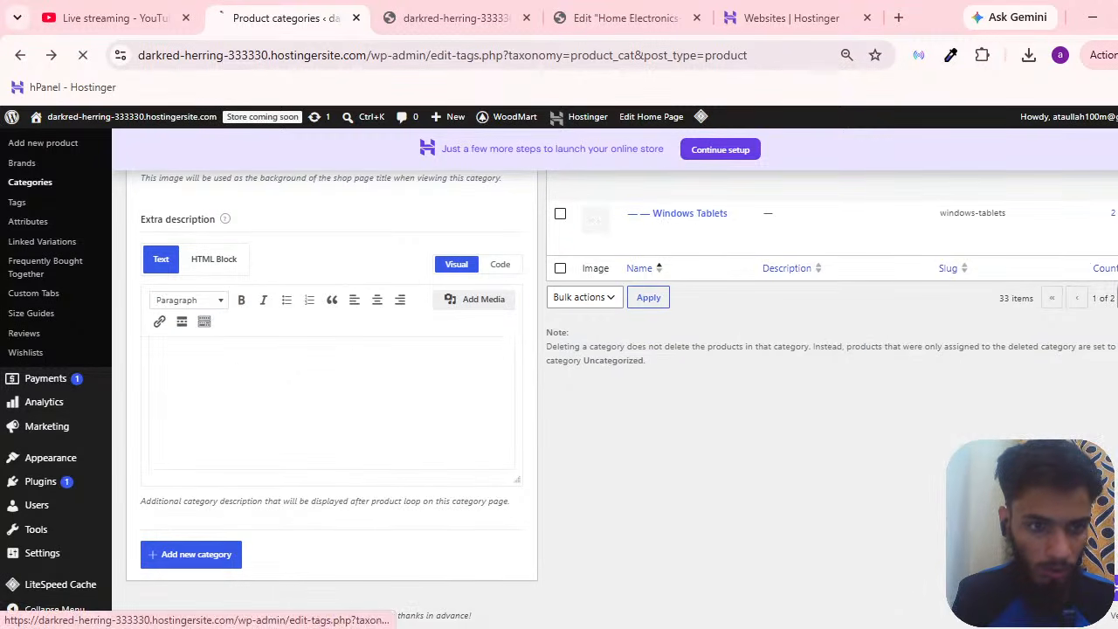
{"action": "scroll", "coordinate": [959, 428], "scroll_direction": "up", "scroll_amount": 12}
Find the Wireless chargers category on the second page of the list and open it for editing.
{"action": "left_click", "coordinate": [573, 7]}
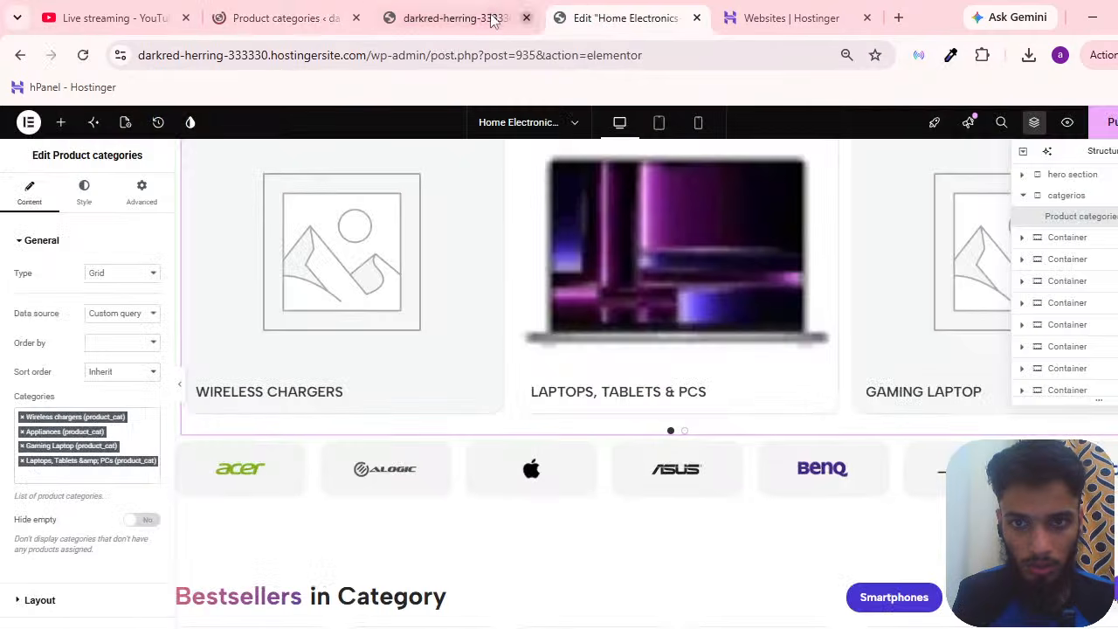
{"action": "left_click", "coordinate": [332, 10]}
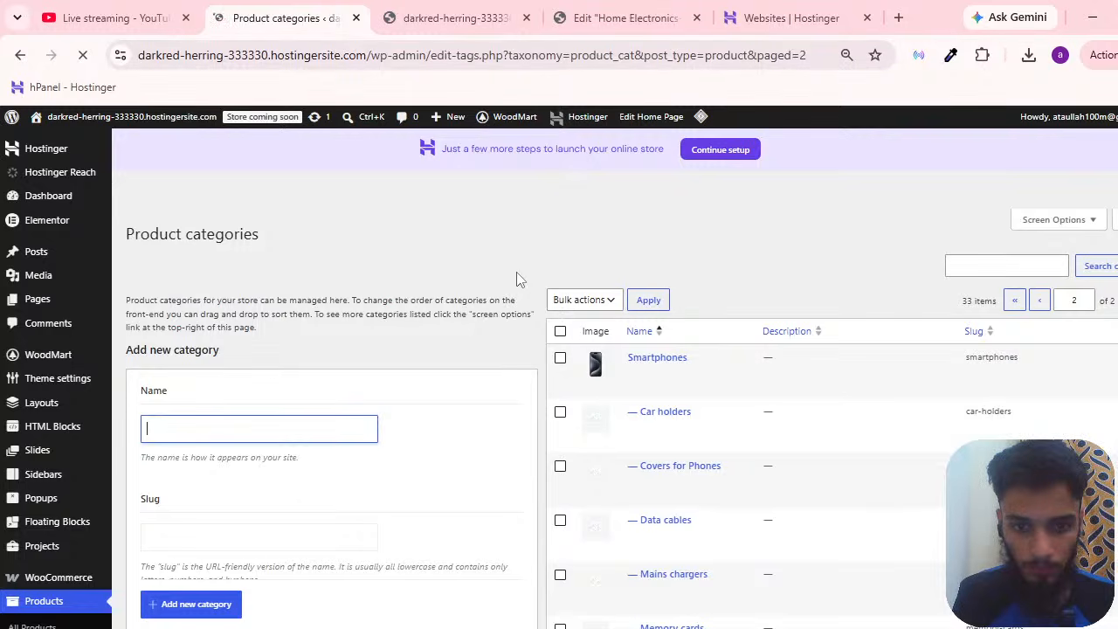
{"action": "scroll", "coordinate": [551, 273], "scroll_direction": "down", "scroll_amount": 3}
{"action": "scroll", "coordinate": [564, 277], "scroll_direction": "down", "scroll_amount": 3}
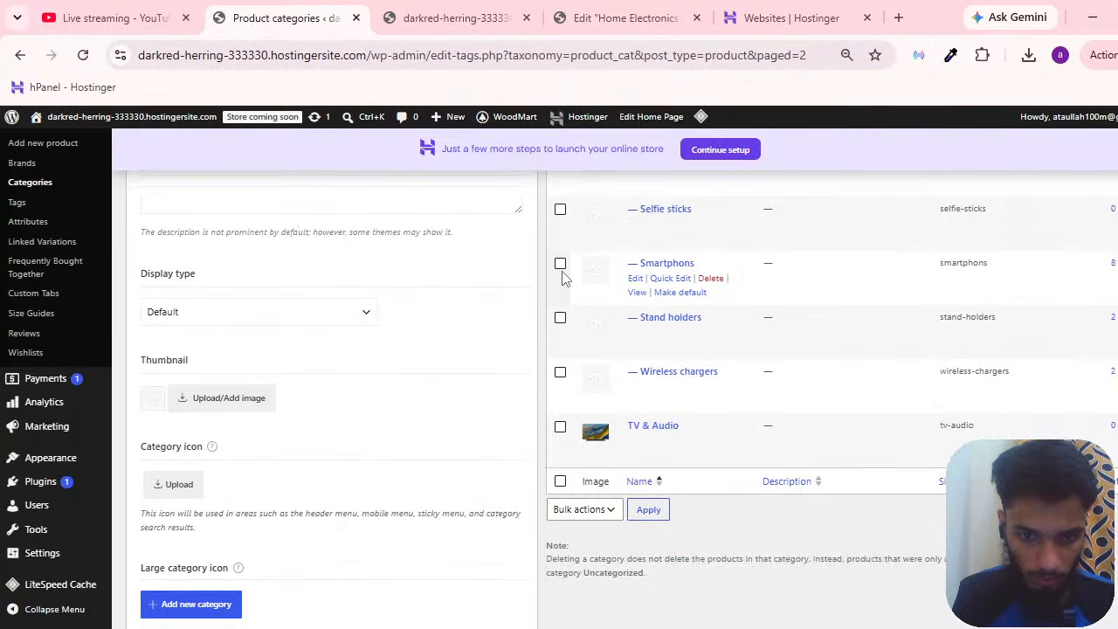
{"action": "left_click", "coordinate": [635, 387]}
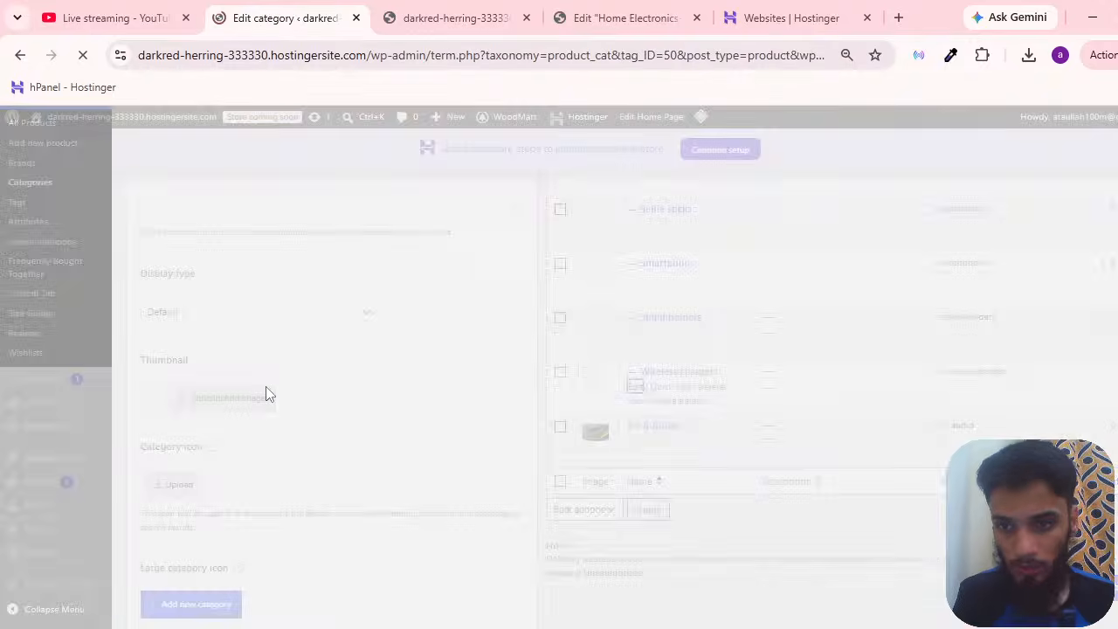
Set the Wireless chargers thumbnail to the ed-header-category-tv-audio image from the media library and update the category.
{"action": "scroll", "coordinate": [270, 403], "scroll_direction": "down", "scroll_amount": 3}
{"action": "scroll", "coordinate": [250, 357], "scroll_direction": "up", "scroll_amount": 1}
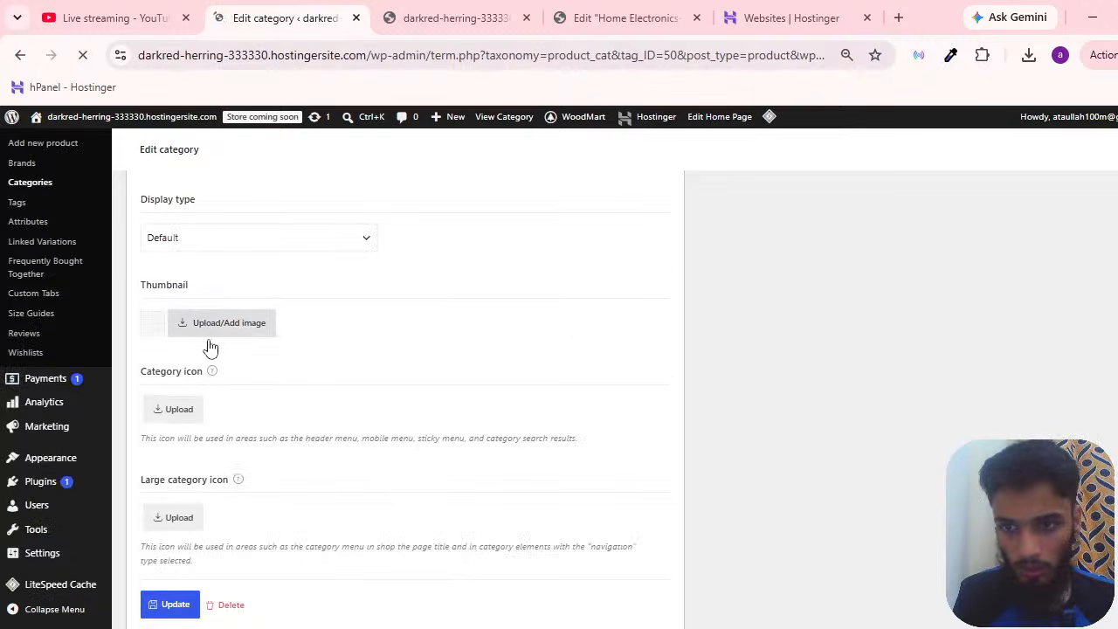
{"action": "left_click", "coordinate": [196, 328]}
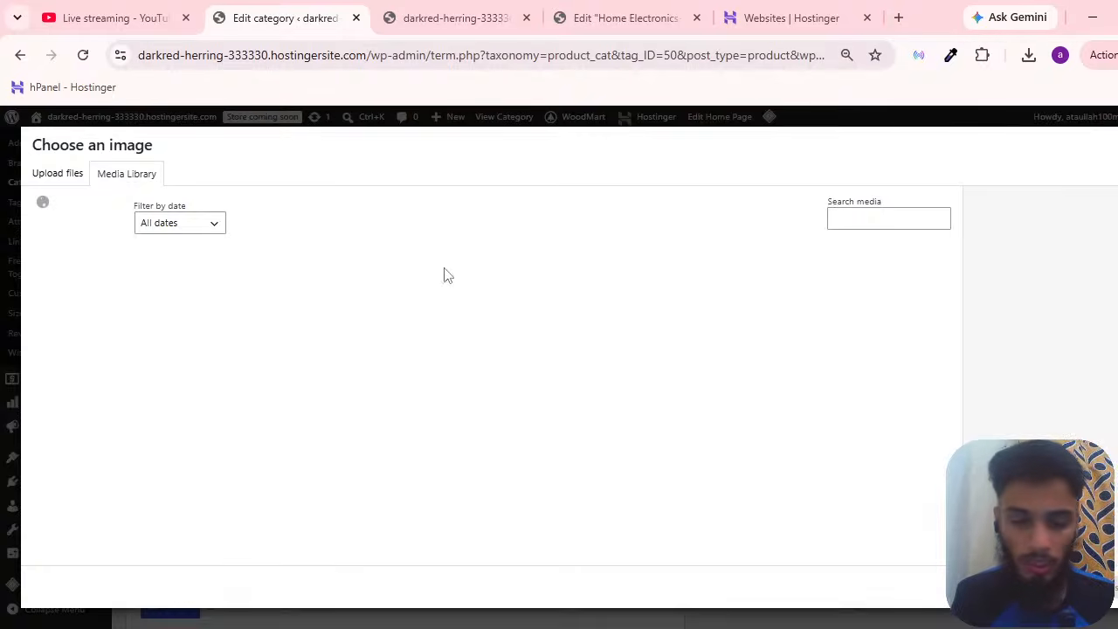
{"action": "scroll", "coordinate": [436, 320], "scroll_direction": "down", "scroll_amount": 6}
{"action": "scroll", "coordinate": [417, 384], "scroll_direction": "up", "scroll_amount": 3}
{"action": "scroll", "coordinate": [417, 384], "scroll_direction": "down", "scroll_amount": 5}
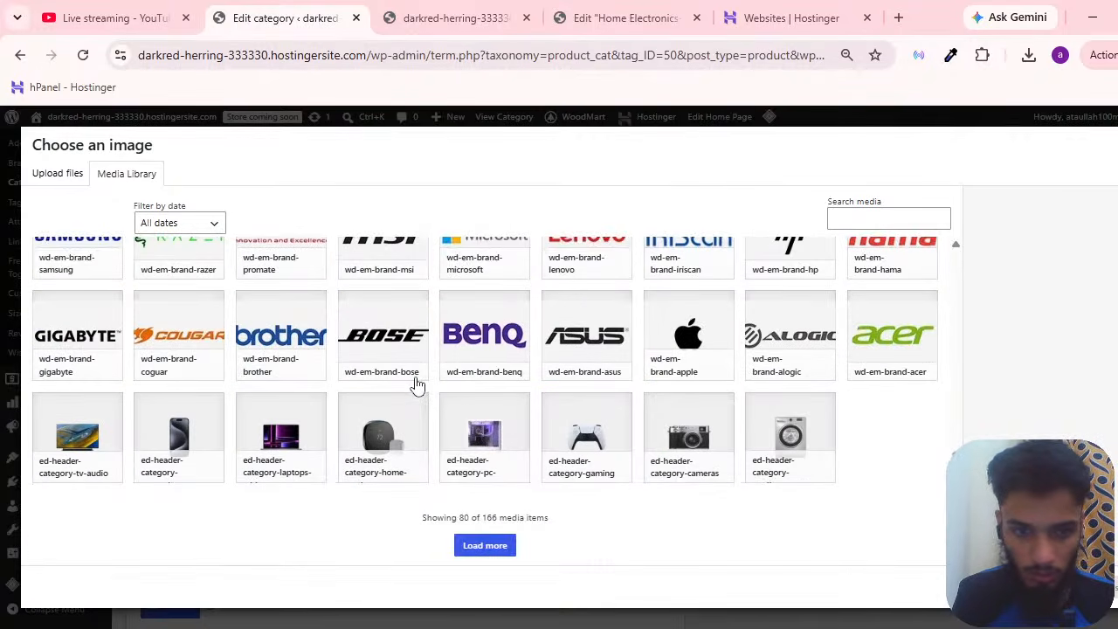
{"action": "left_click", "coordinate": [102, 478]}
{"action": "left_click", "coordinate": [1115, 588]}
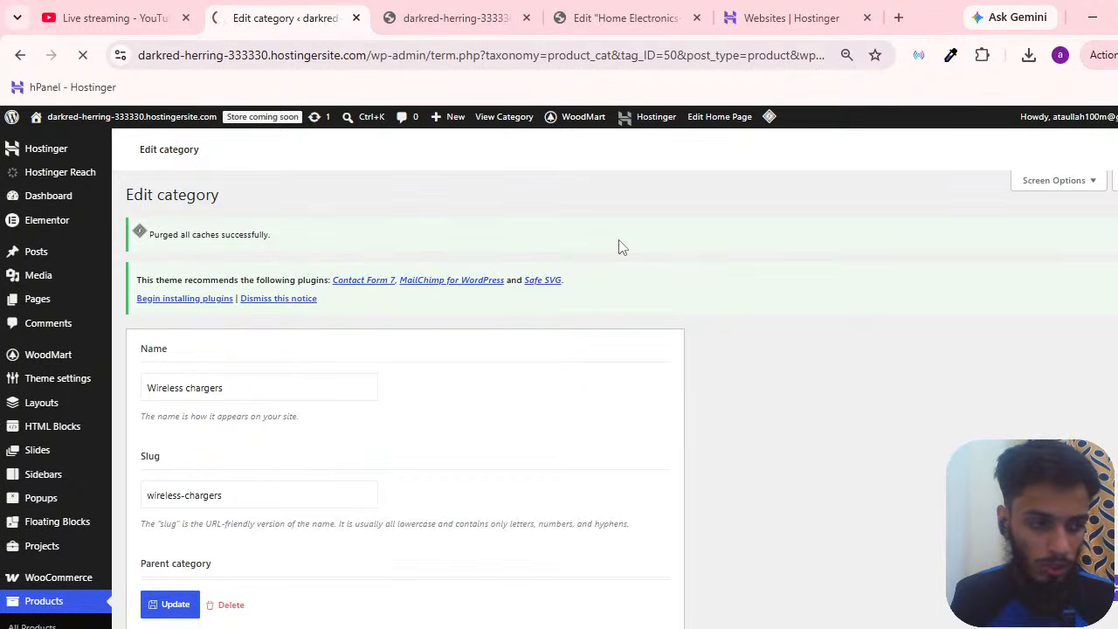
Publish the home page in the Elementor editor, and reload the live site to check the categories carousel.
{"action": "left_click", "coordinate": [455, 17]}
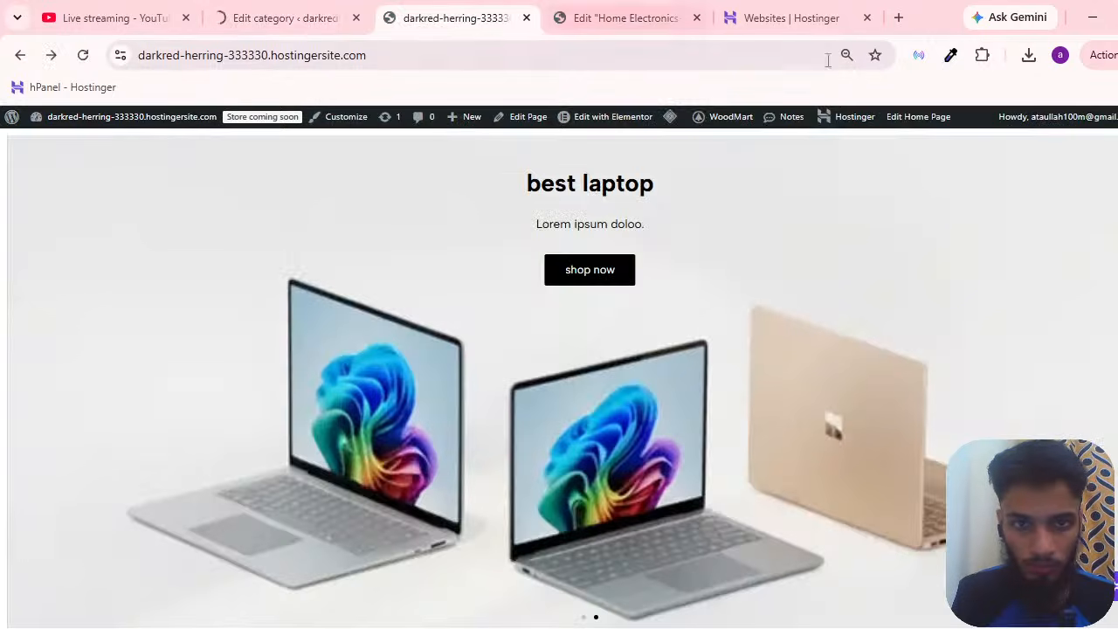
{"action": "left_click", "coordinate": [629, 17]}
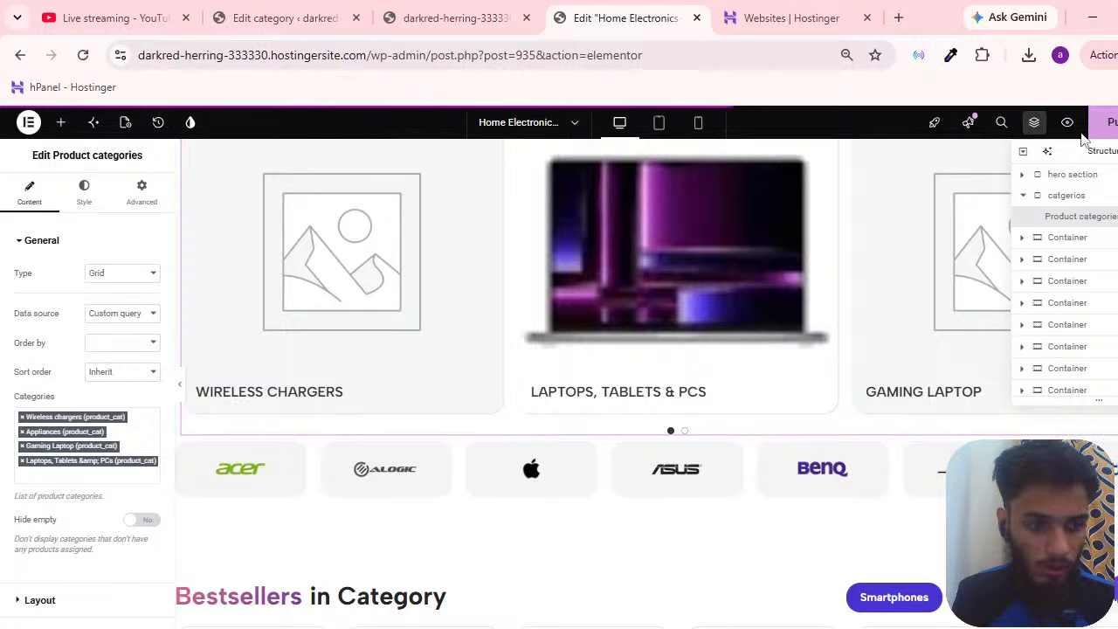
{"action": "left_click", "coordinate": [455, 18]}
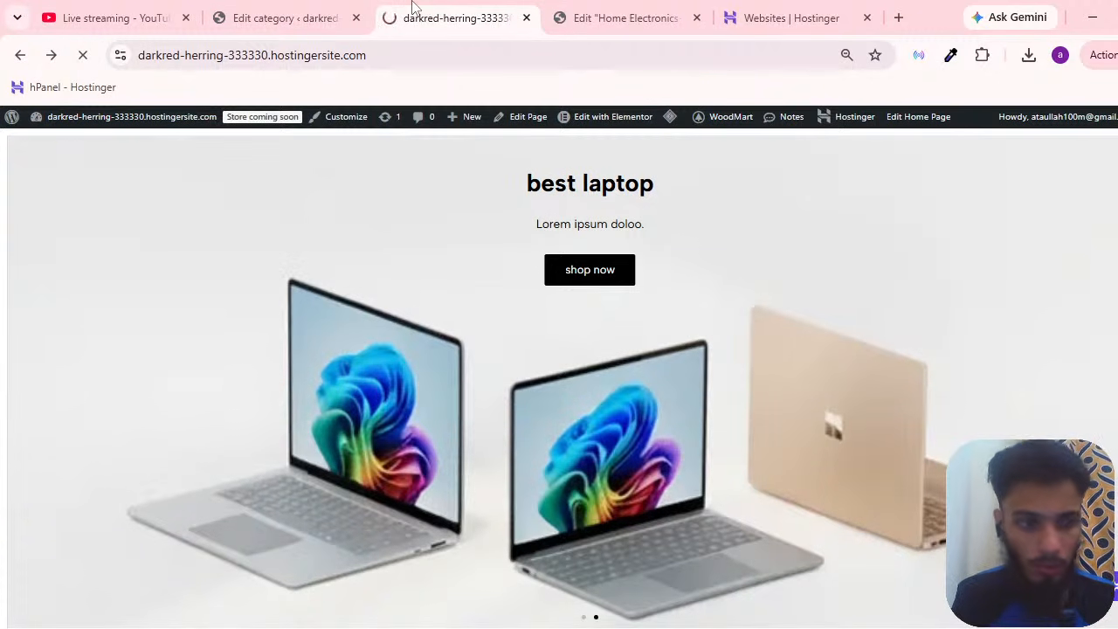
{"action": "scroll", "coordinate": [3, 182], "scroll_direction": "down", "scroll_amount": 5}
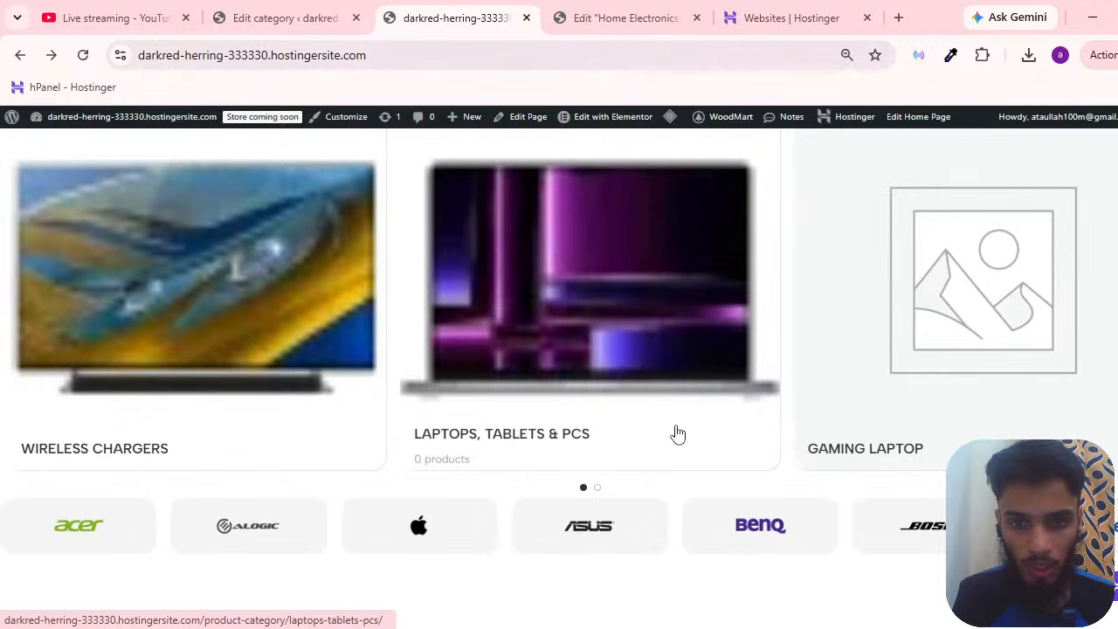
Return to the home page's Elementor editor and open the Carousel settings of the Product categories widget.
{"action": "left_click_drag", "start_coordinate": [694, 454], "coordinate": [775, 362]}
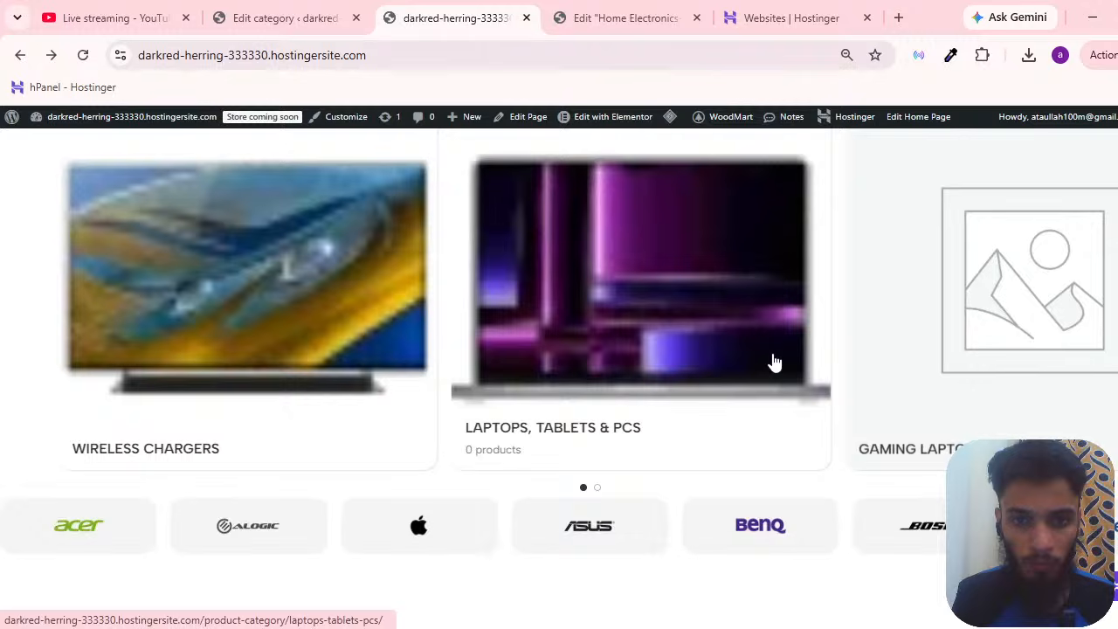
{"action": "left_click", "coordinate": [286, 18]}
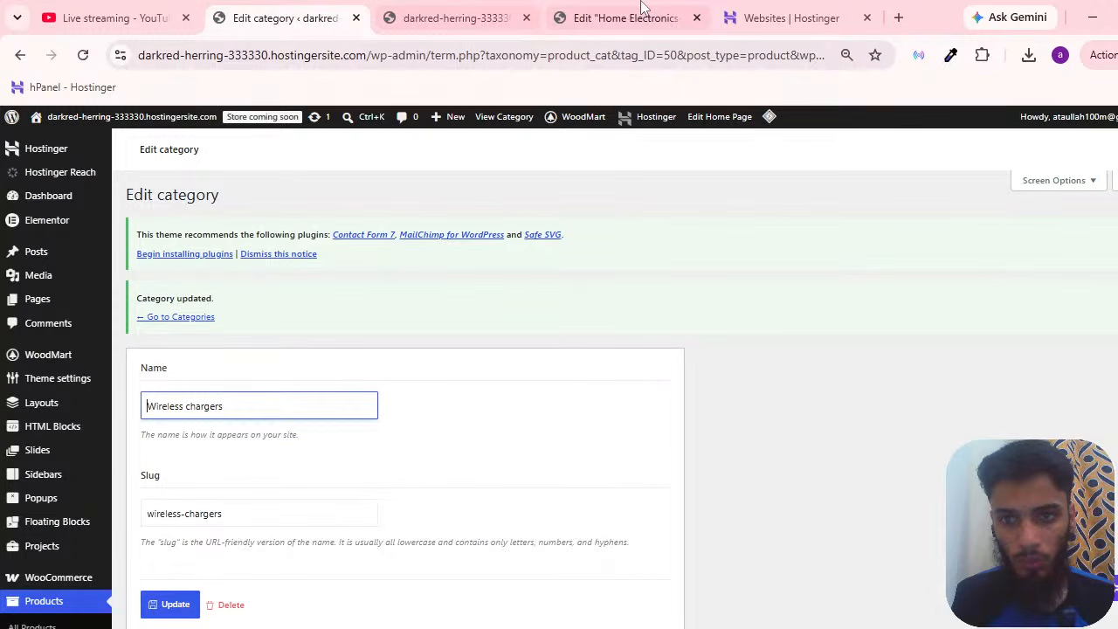
{"action": "left_click", "coordinate": [625, 18]}
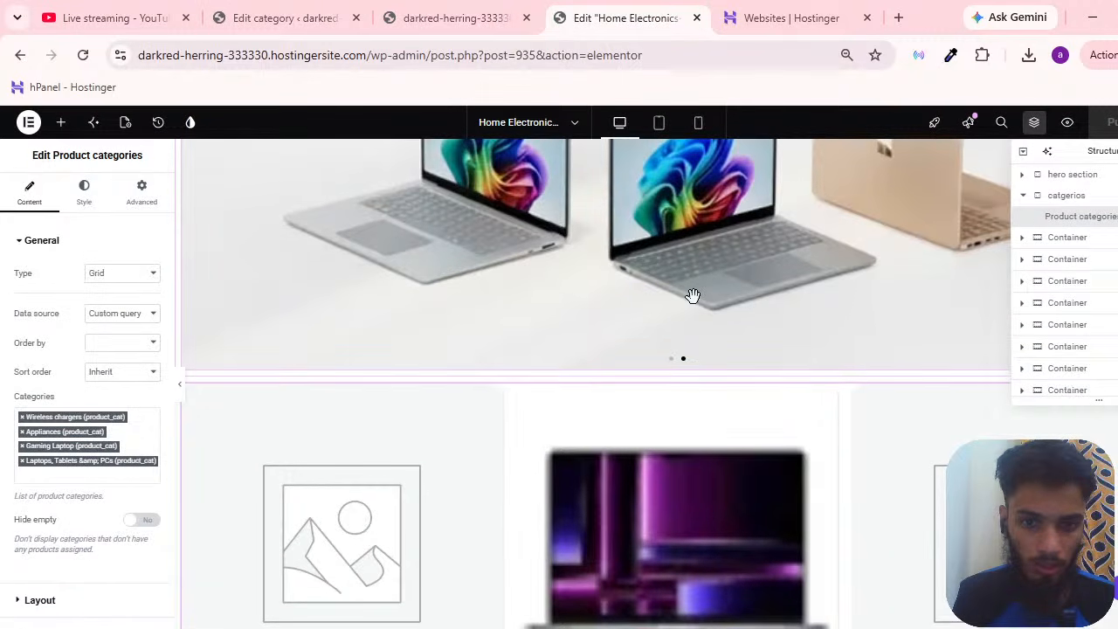
{"action": "scroll", "coordinate": [693, 295], "scroll_direction": "down", "scroll_amount": 7}
{"action": "scroll", "coordinate": [654, 399], "scroll_direction": "up", "scroll_amount": 3}
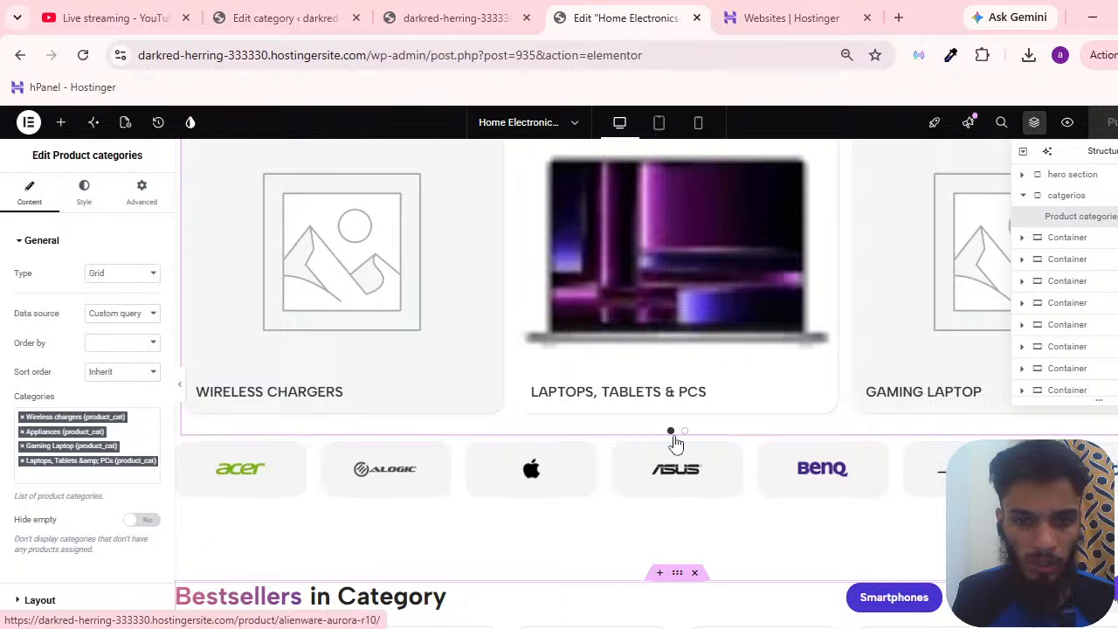
{"action": "scroll", "coordinate": [4, 338], "scroll_direction": "down", "scroll_amount": 1}
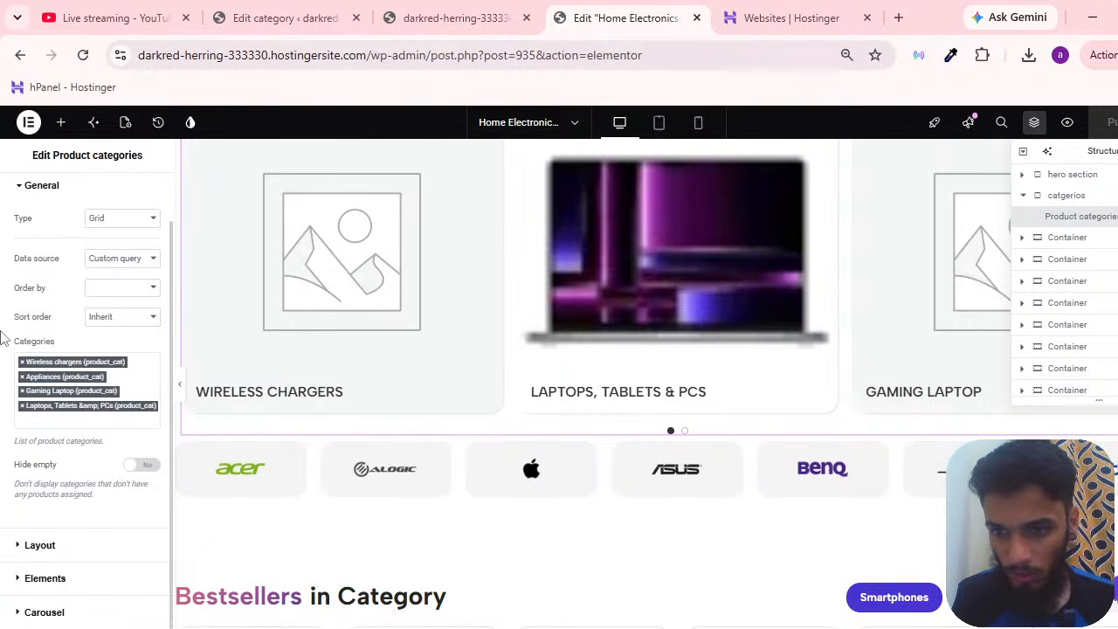
{"action": "left_click", "coordinate": [44, 549]}
{"action": "left_click", "coordinate": [39, 460]}
{"action": "left_click", "coordinate": [49, 396]}
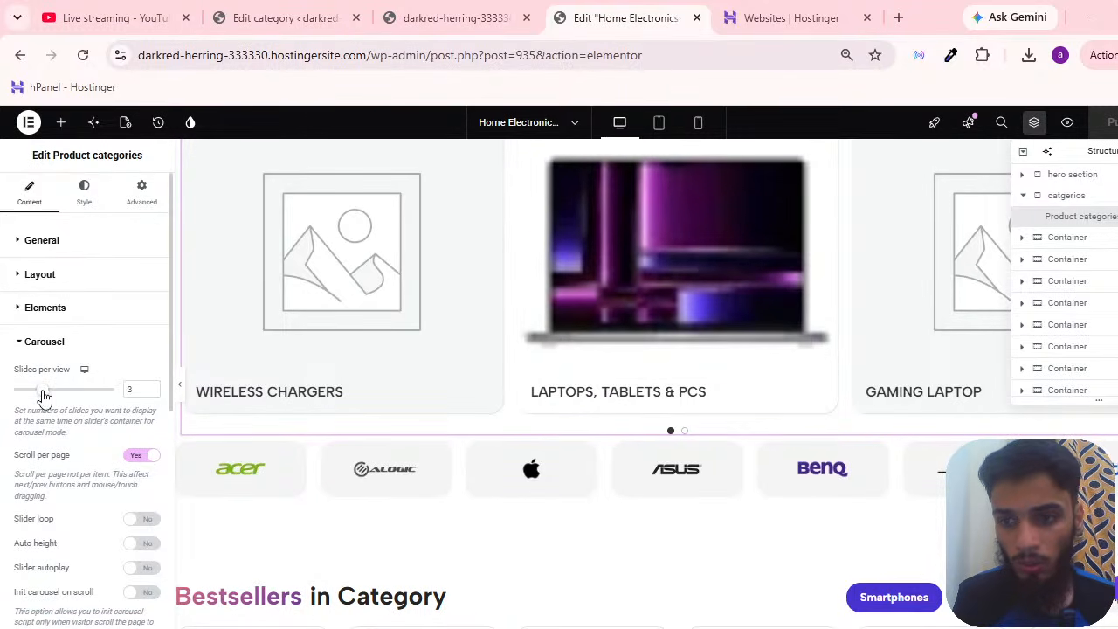
Try showing 2 slides per view, followed by 1, in the product categories carousel.
{"action": "left_click", "coordinate": [31, 394]}
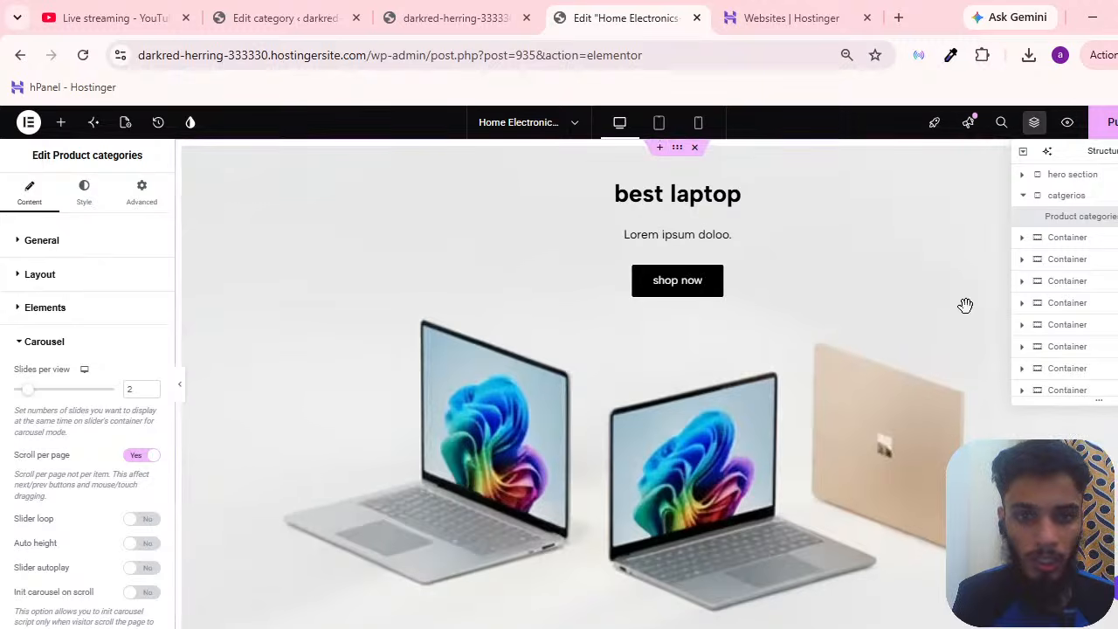
{"action": "scroll", "coordinate": [519, 359], "scroll_direction": "down", "scroll_amount": 10}
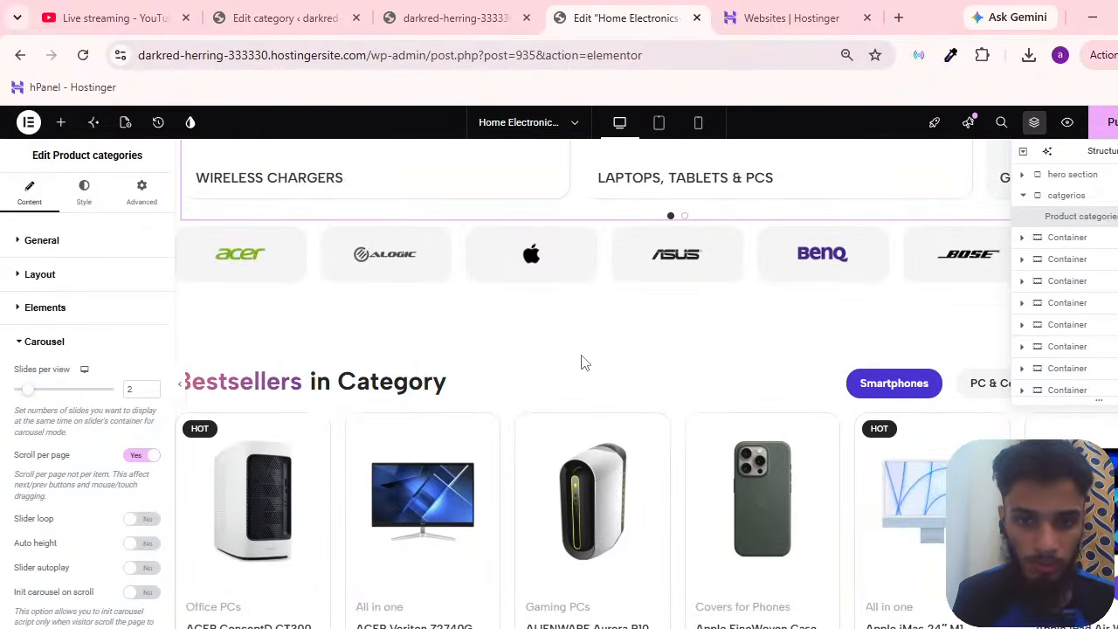
{"action": "scroll", "coordinate": [588, 376], "scroll_direction": "up", "scroll_amount": 3}
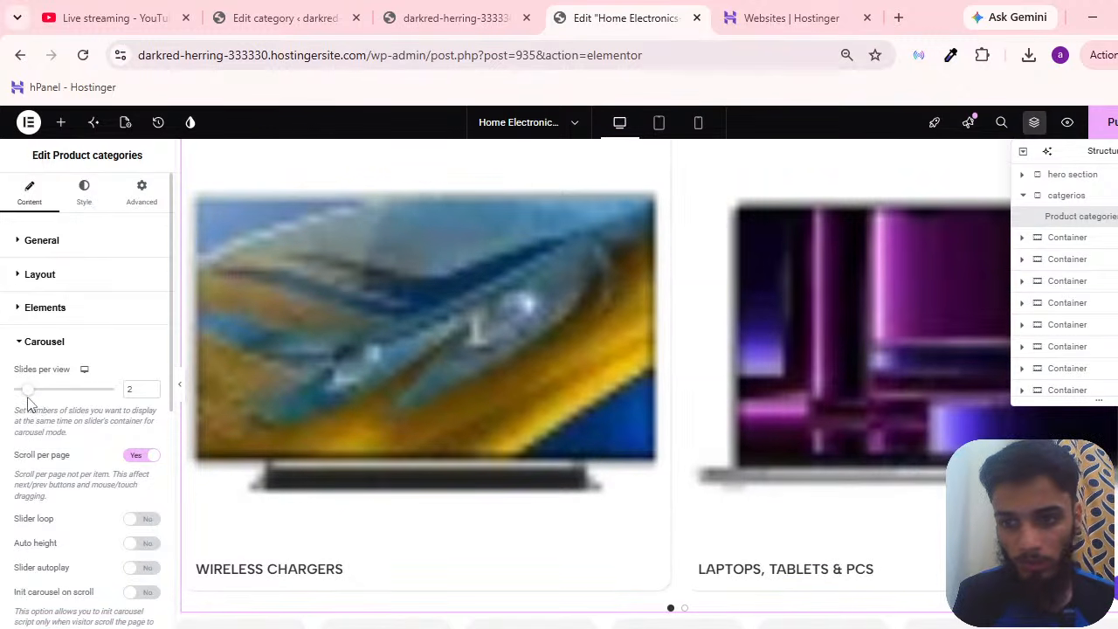
{"action": "left_click_drag", "start_coordinate": [29, 394], "coordinate": [5, 392]}
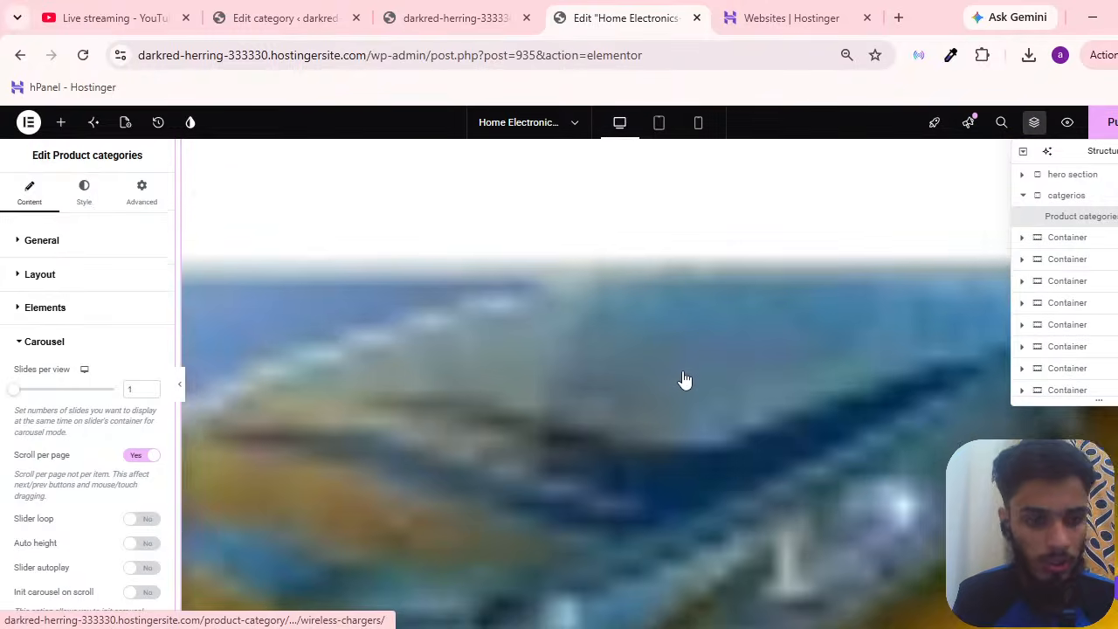
{"action": "scroll", "coordinate": [684, 380], "scroll_direction": "down", "scroll_amount": 4}
{"action": "scroll", "coordinate": [686, 394], "scroll_direction": "up", "scroll_amount": 4}
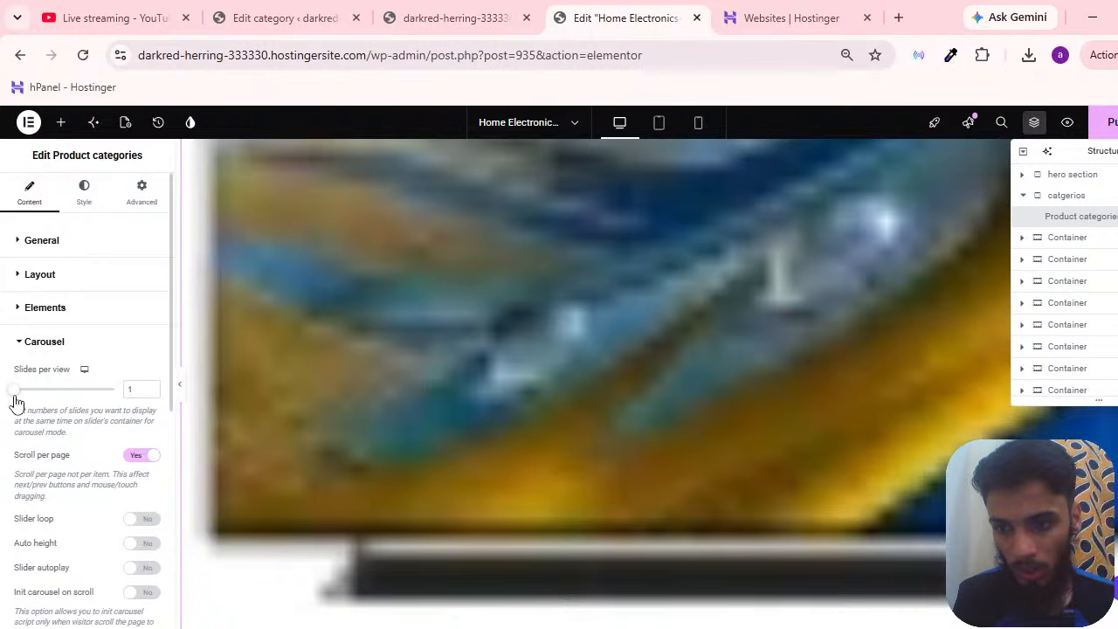
Set the categories carousel to 4 slides per view and move the Structure window aside to check the row.
{"action": "left_click_drag", "start_coordinate": [16, 394], "coordinate": [35, 395]}
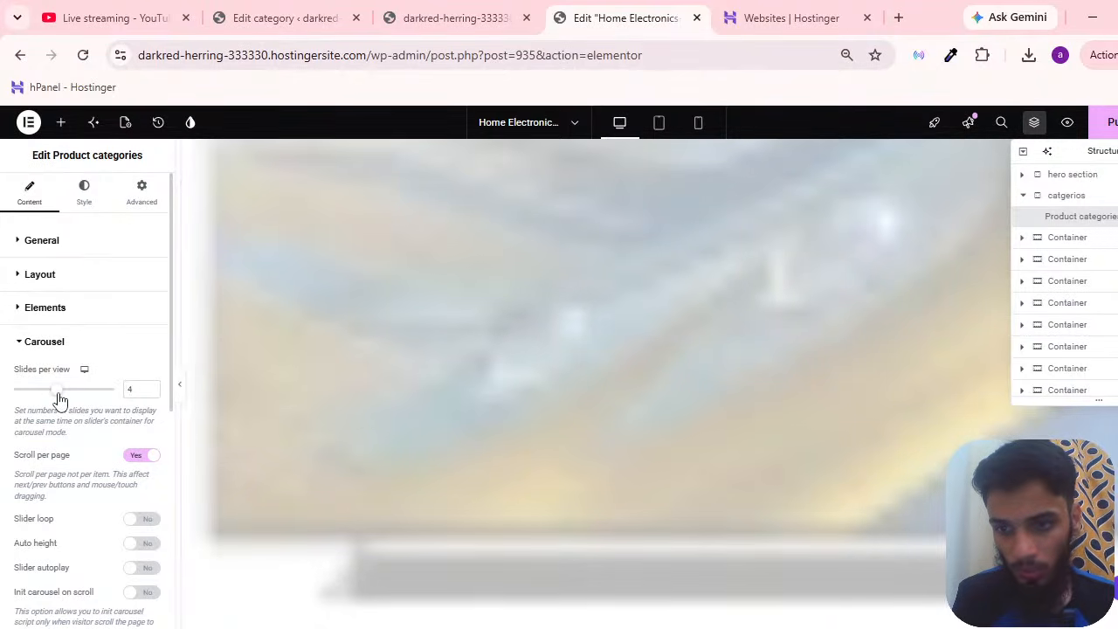
{"action": "scroll", "coordinate": [778, 243], "scroll_direction": "up", "scroll_amount": 5}
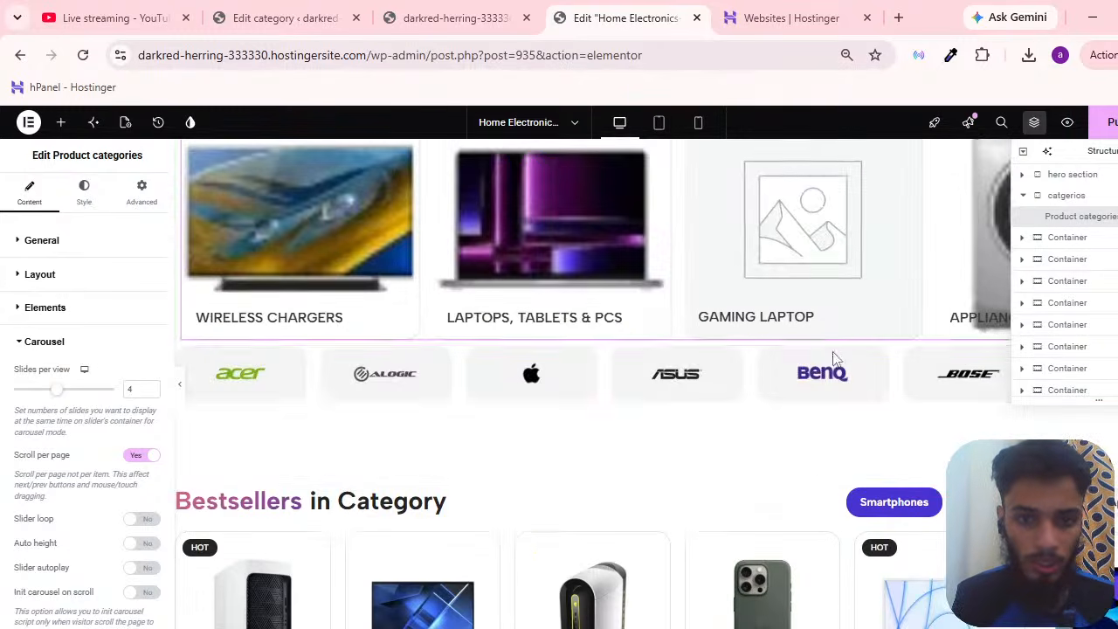
{"action": "scroll", "coordinate": [772, 351], "scroll_direction": "down", "scroll_amount": 3}
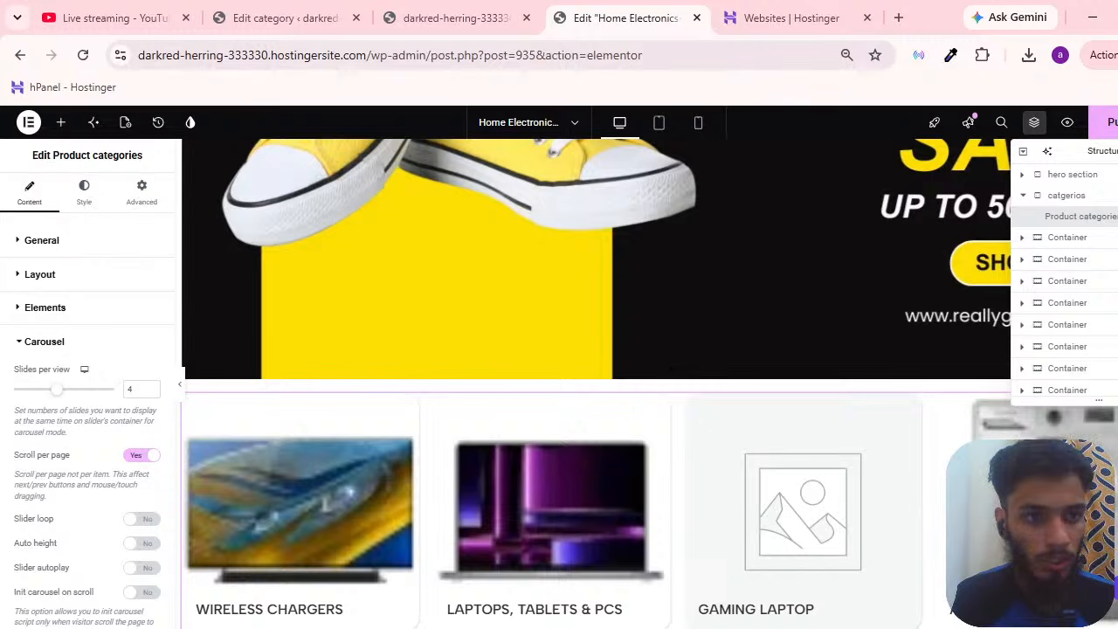
{"action": "left_click_drag", "start_coordinate": [1108, 153], "coordinate": [883, 128]}
{"action": "scroll", "coordinate": [532, 275], "scroll_direction": "down", "scroll_amount": 3}
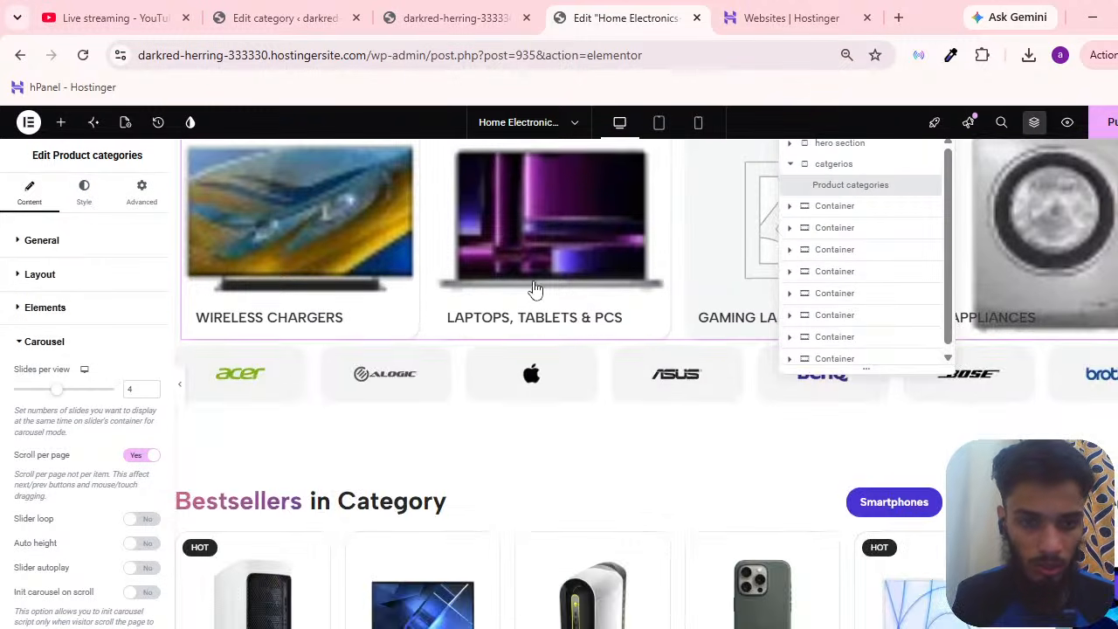
{"action": "scroll", "coordinate": [511, 306], "scroll_direction": "up", "scroll_amount": 3}
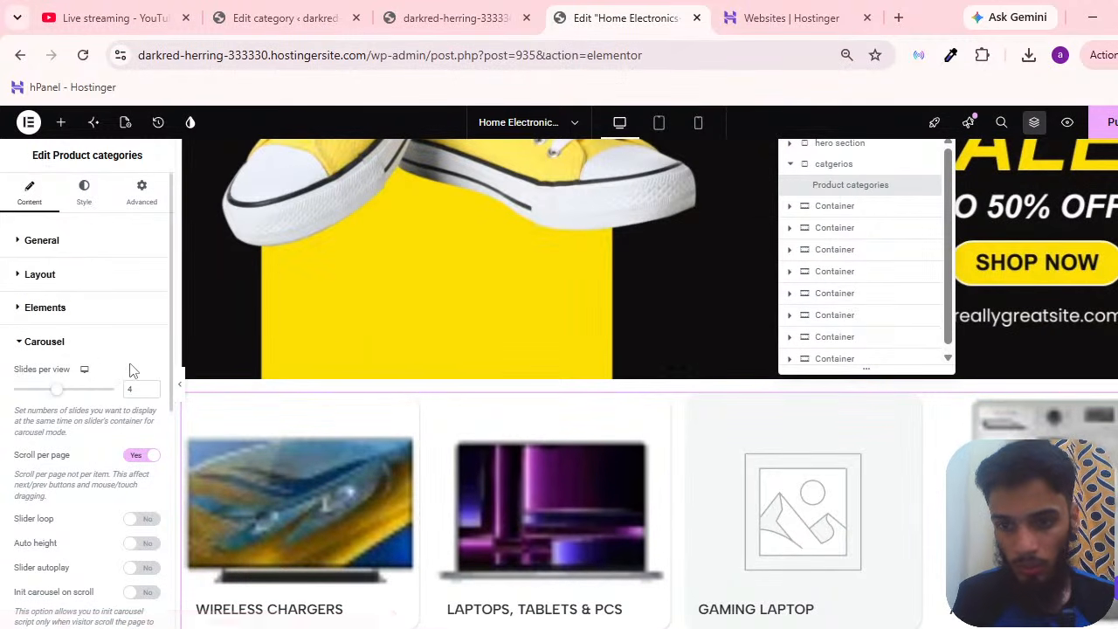
{"action": "scroll", "coordinate": [614, 375], "scroll_direction": "down", "scroll_amount": 3}
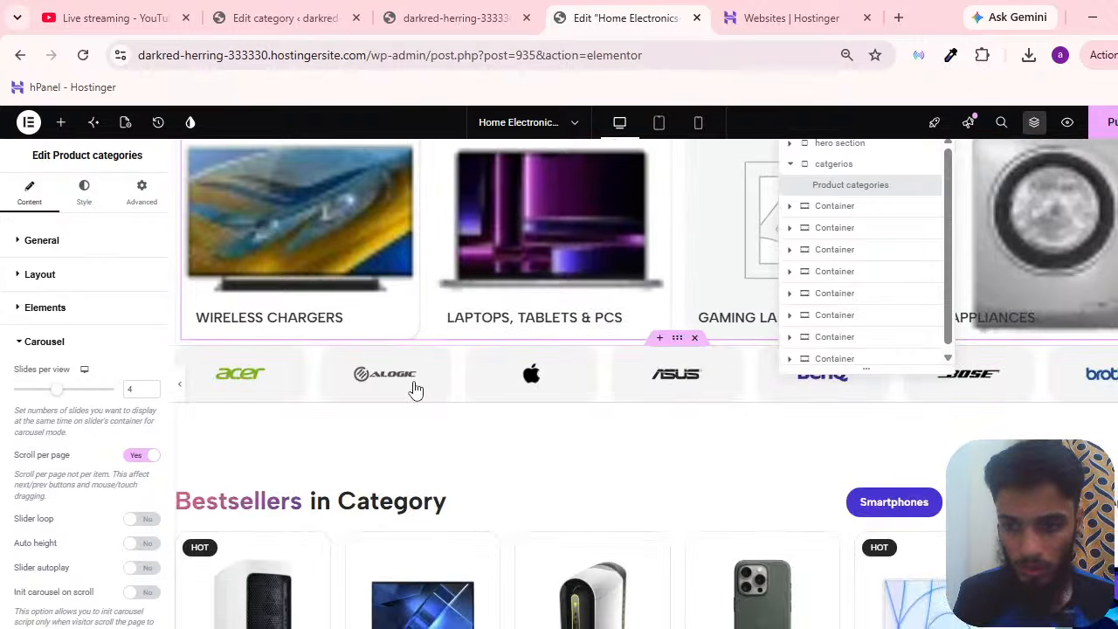
{"action": "scroll", "coordinate": [302, 481], "scroll_direction": "down", "scroll_amount": 3}
{"action": "scroll", "coordinate": [439, 531], "scroll_direction": "up", "scroll_amount": 3}
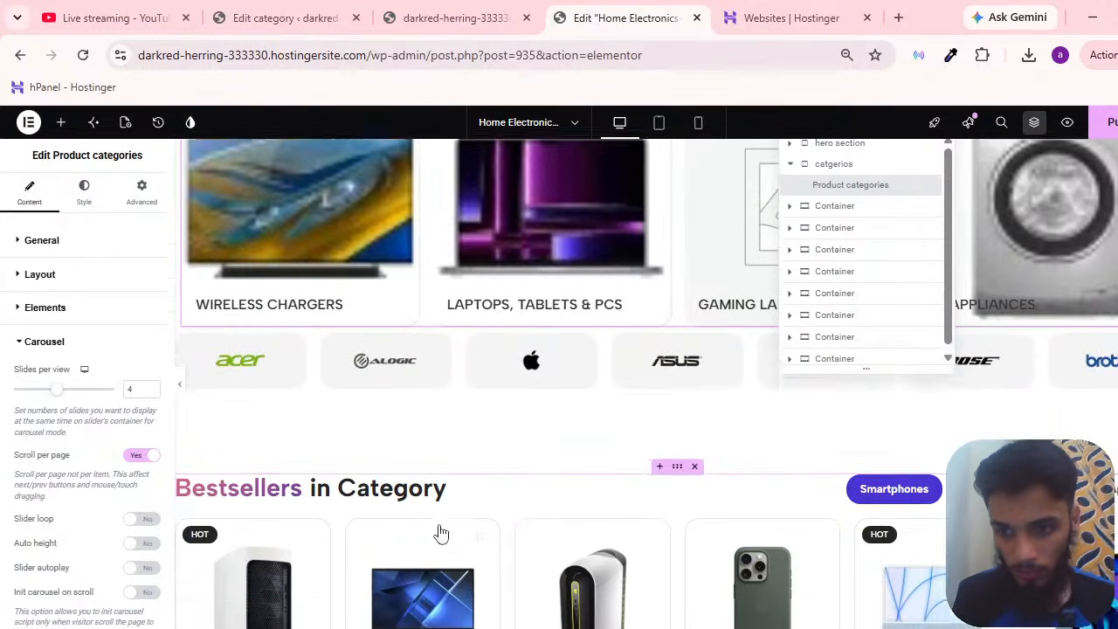
Enable slider loop and slider autoplay for the product categories carousel.
{"action": "left_click", "coordinate": [142, 521]}
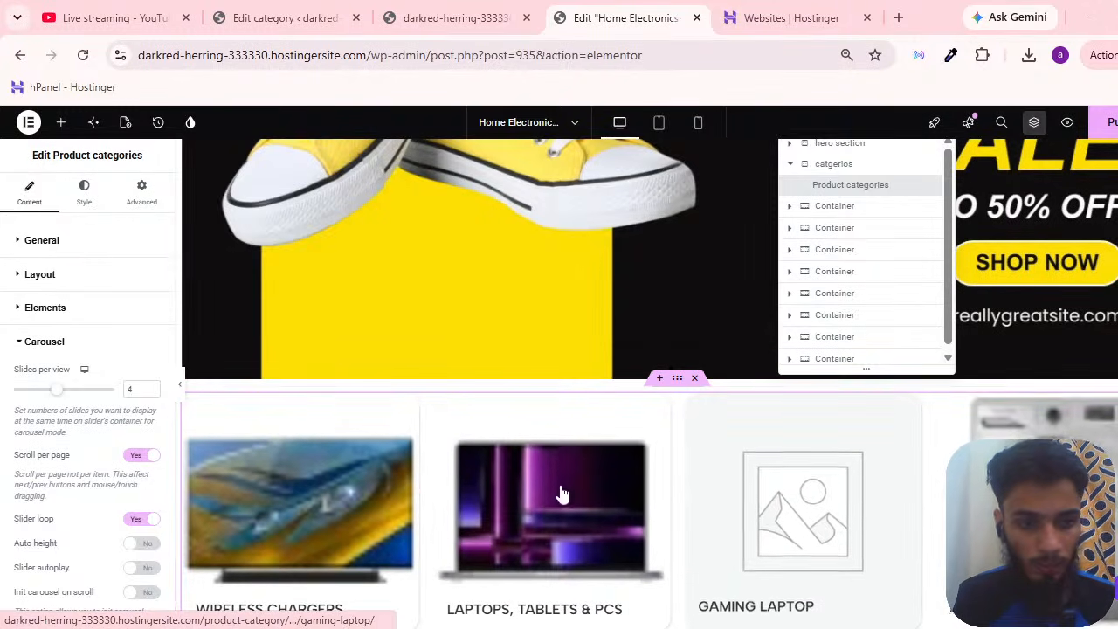
{"action": "scroll", "coordinate": [605, 493], "scroll_direction": "down", "scroll_amount": 3}
{"action": "scroll", "coordinate": [63, 512], "scroll_direction": "down", "scroll_amount": 3}
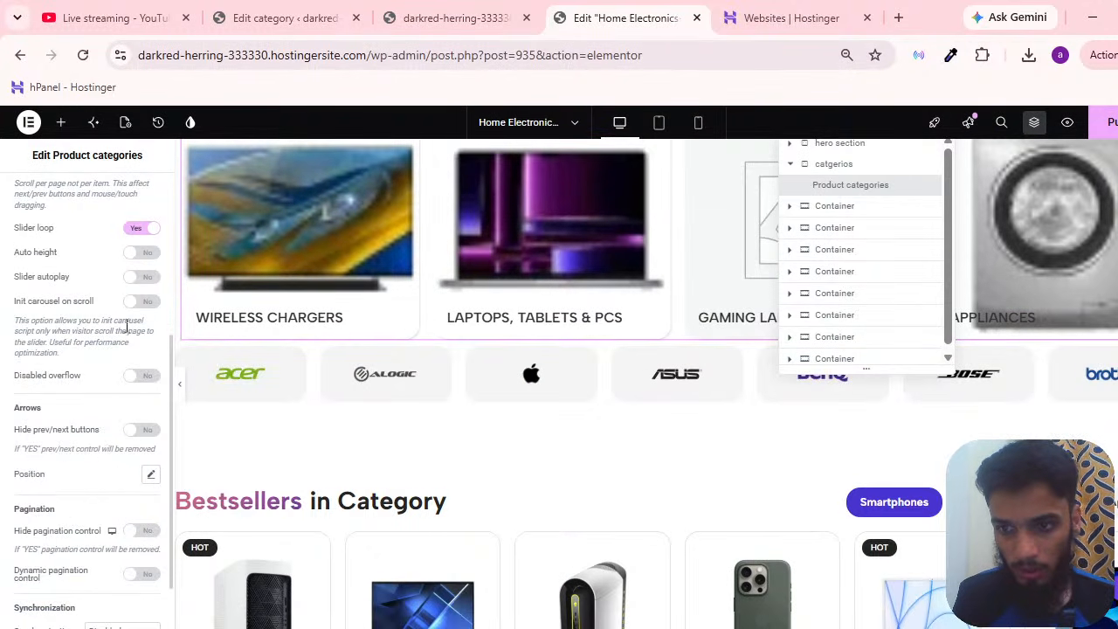
{"action": "left_click", "coordinate": [138, 278]}
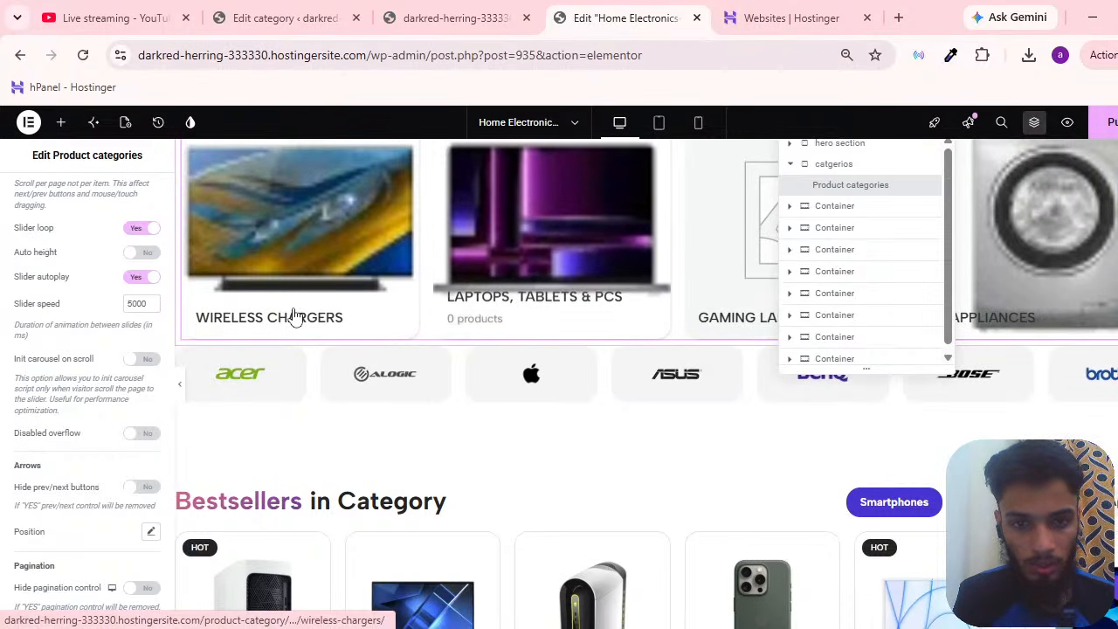
{"action": "scroll", "coordinate": [10, 469], "scroll_direction": "down", "scroll_amount": 2}
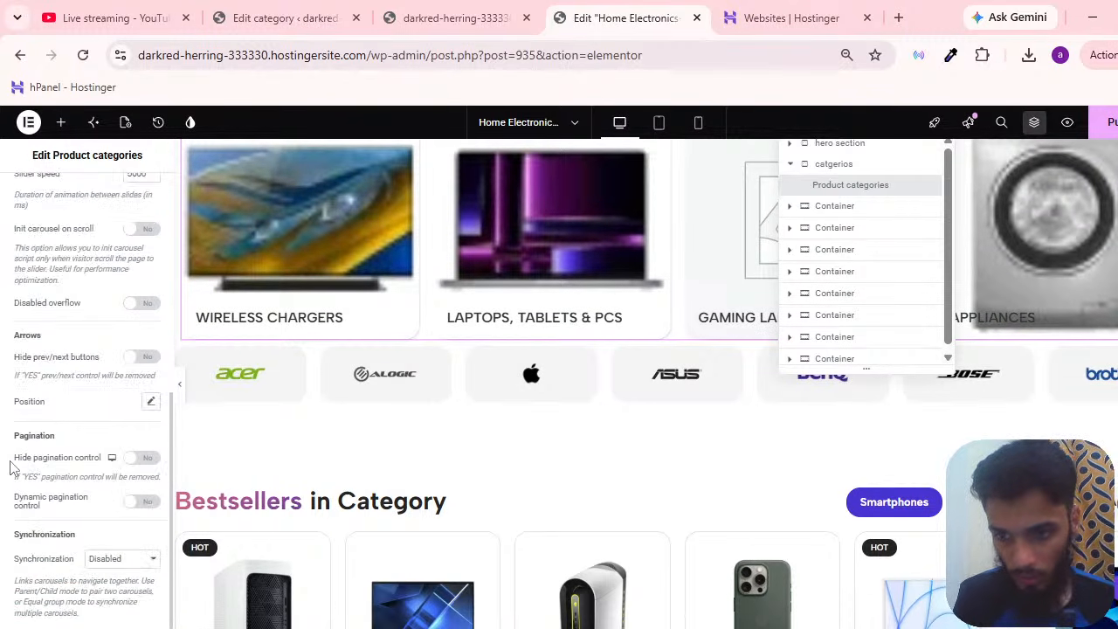
{"action": "scroll", "coordinate": [11, 469], "scroll_direction": "up", "scroll_amount": 5}
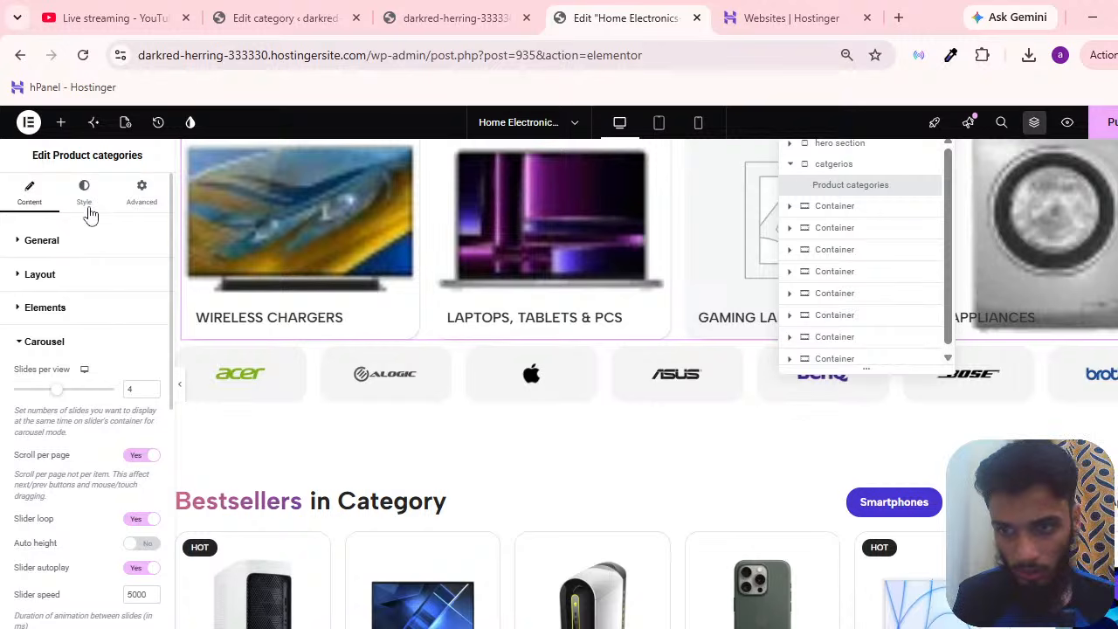
Set the image resolution of the Product categories widget to Full in its design settings.
{"action": "left_click", "coordinate": [83, 201]}
{"action": "left_click", "coordinate": [102, 330]}
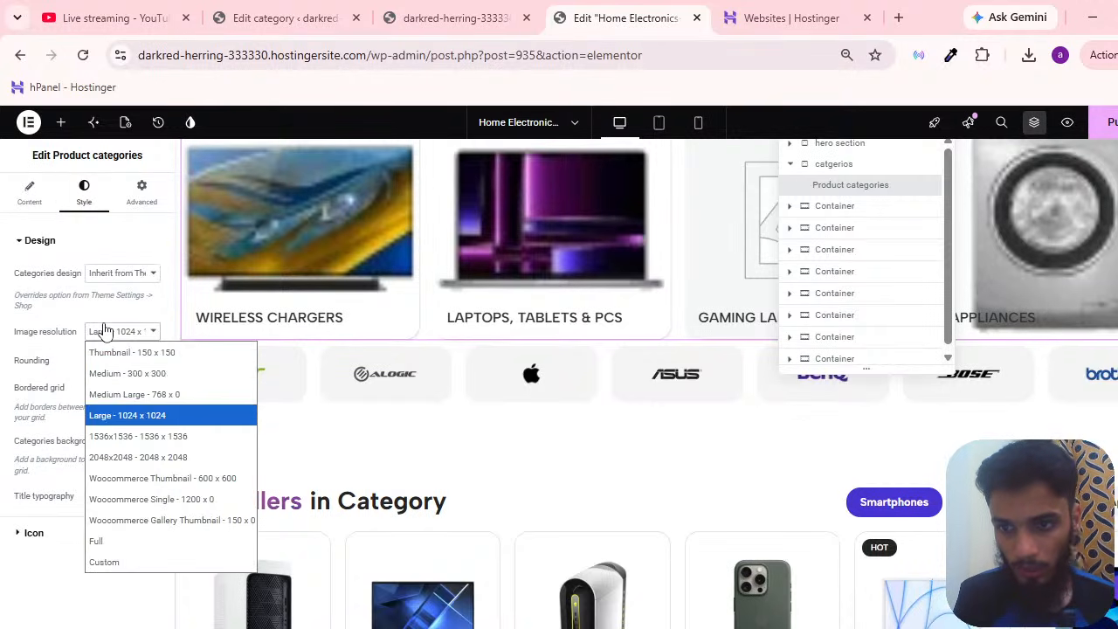
{"action": "left_click", "coordinate": [147, 542]}
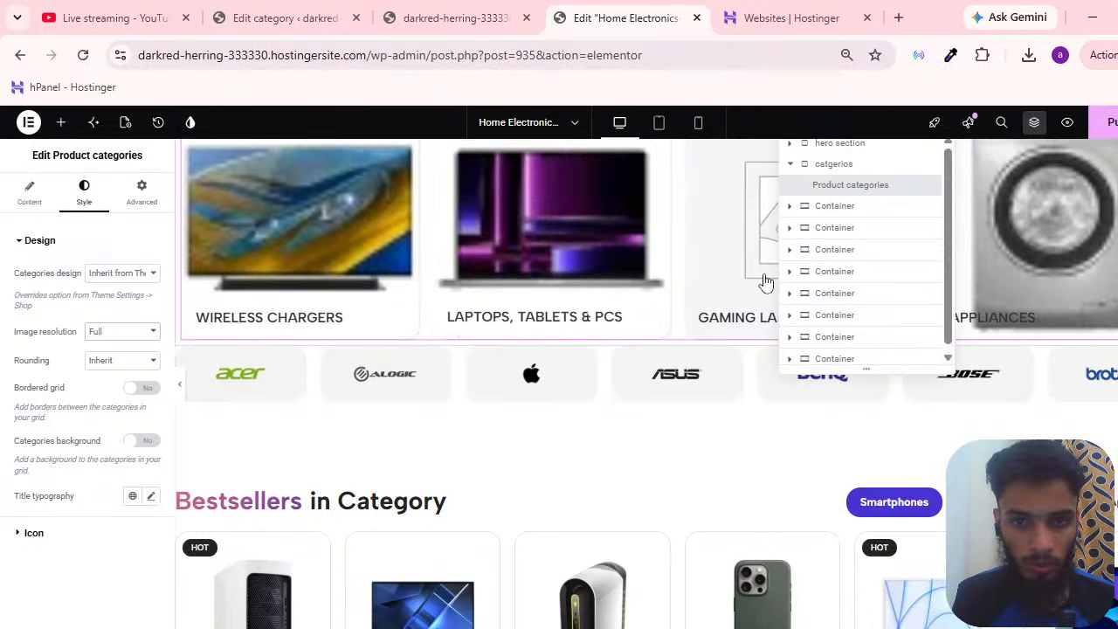
{"action": "left_click", "coordinate": [35, 533]}
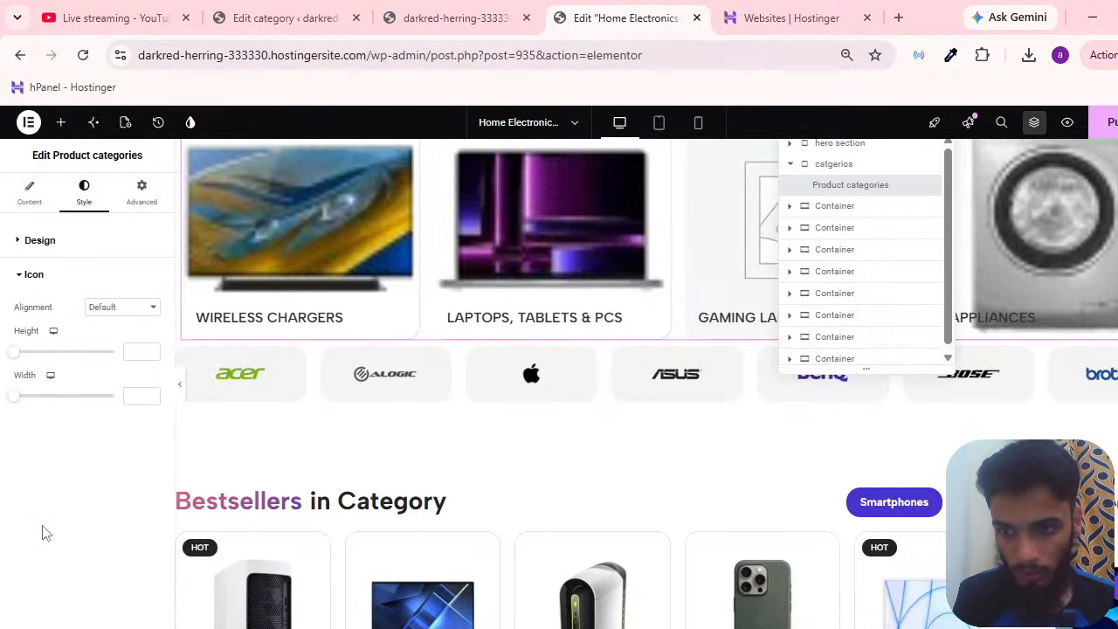
{"action": "left_click", "coordinate": [62, 260]}
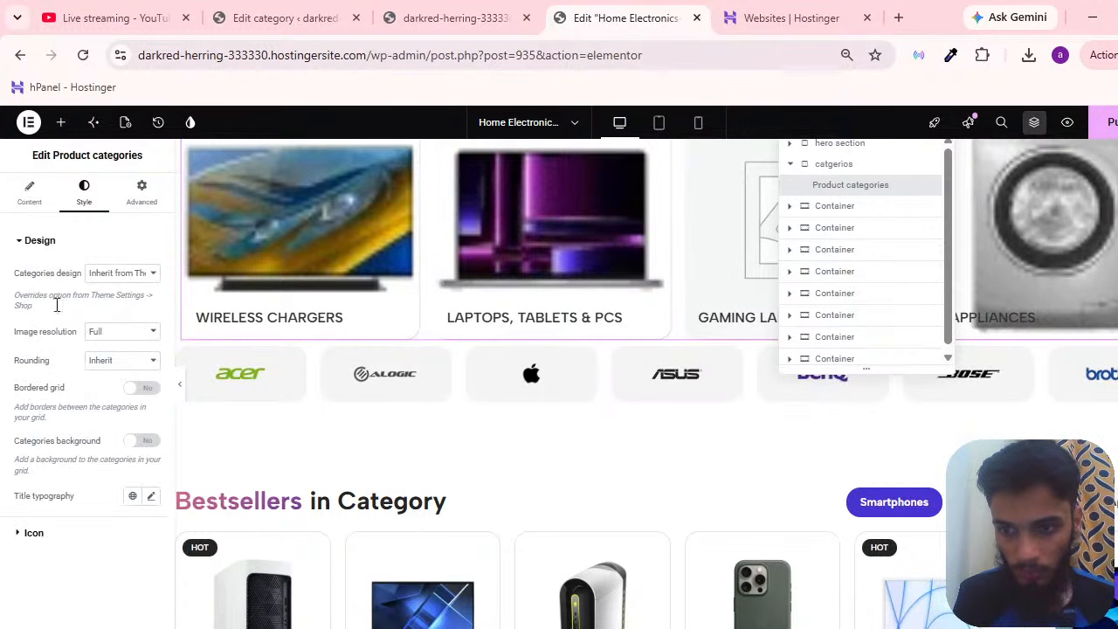
Try adding a background to the product categories with its custom color option, and turn the background off again.
{"action": "left_click", "coordinate": [140, 441]}
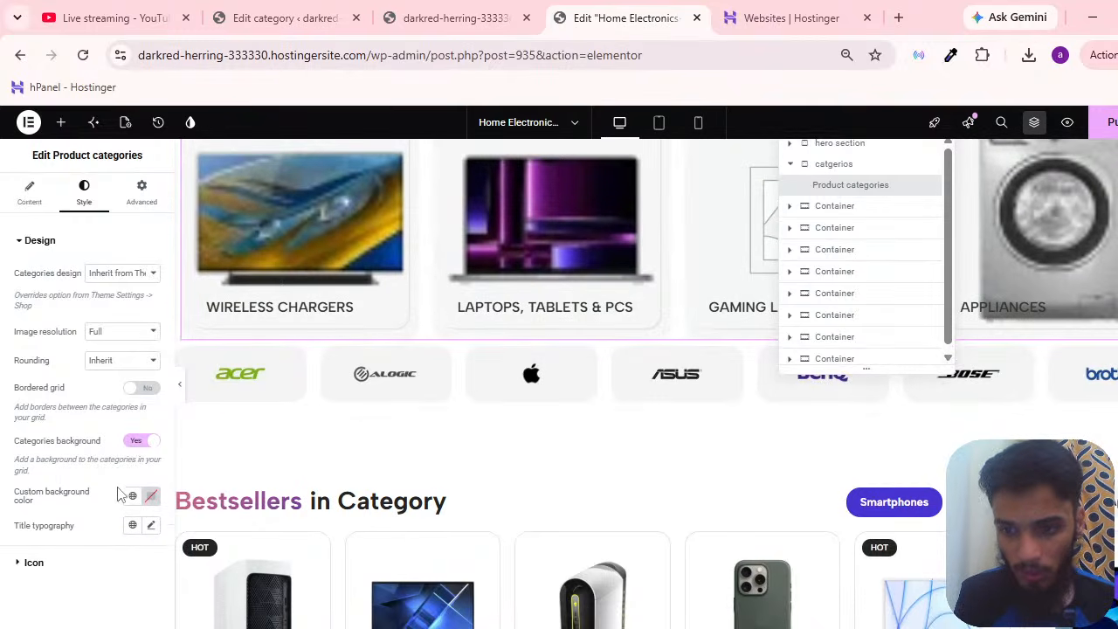
{"action": "left_click", "coordinate": [148, 499]}
{"action": "mouse_move", "coordinate": [219, 335]}
{"action": "left_mouse_down"}
{"action": "mouse_move", "coordinate": [69, 318]}
{"action": "mouse_move", "coordinate": [180, 382]}
{"action": "mouse_move", "coordinate": [232, 368]}
{"action": "mouse_move", "coordinate": [114, 365]}
{"action": "mouse_move", "coordinate": [167, 379]}
{"action": "mouse_move", "coordinate": [95, 394]}
{"action": "mouse_move", "coordinate": [17, 297]}
{"action": "left_mouse_up"}
{"action": "left_click", "coordinate": [17, 297]}
{"action": "left_click", "coordinate": [140, 441]}
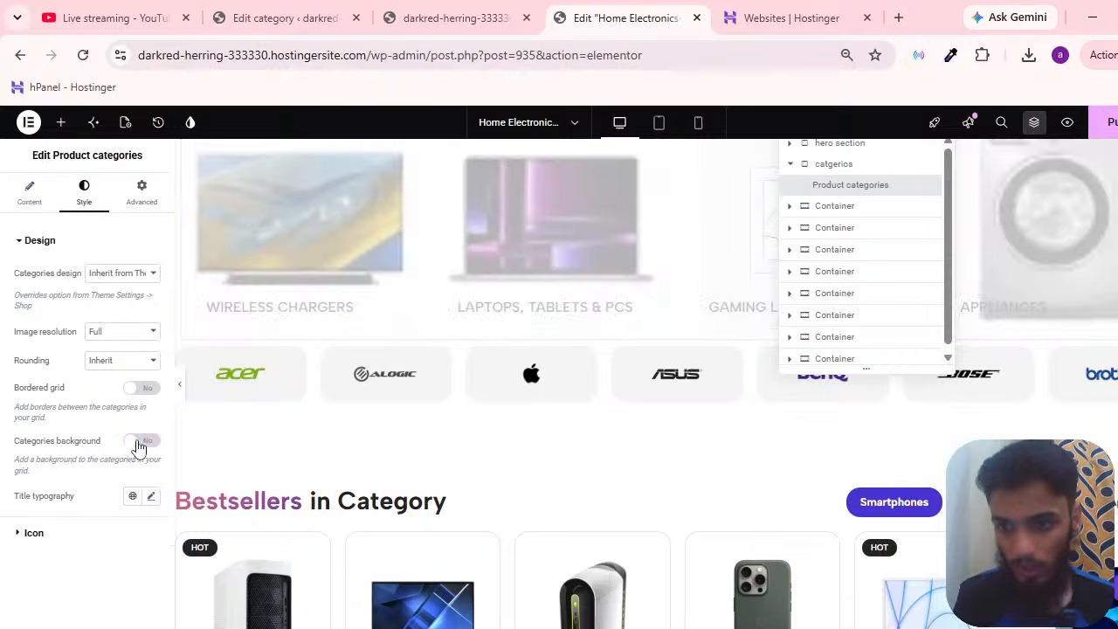
{"action": "scroll", "coordinate": [392, 399], "scroll_direction": "up", "scroll_amount": 3}
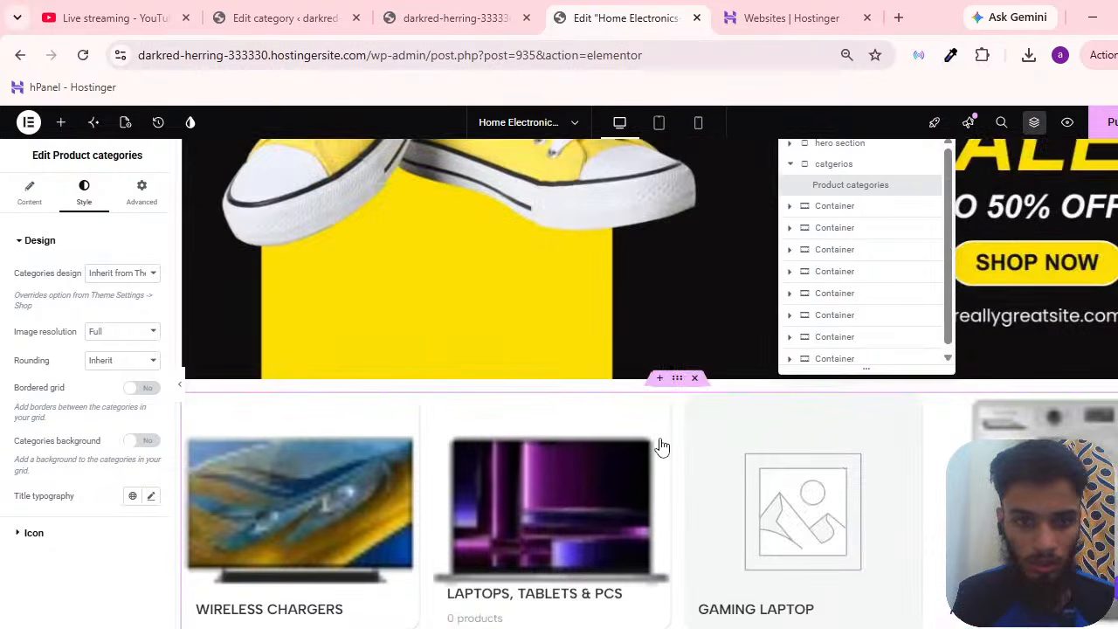
{"action": "left_click", "coordinate": [142, 210]}
{"action": "scroll", "coordinate": [13, 319], "scroll_direction": "down", "scroll_amount": 3}
{"action": "scroll", "coordinate": [17, 306], "scroll_direction": "up", "scroll_amount": 3}
Change the layout of the Product categories widget to Grid and check the categories row on the page.
{"action": "left_click", "coordinate": [29, 194]}
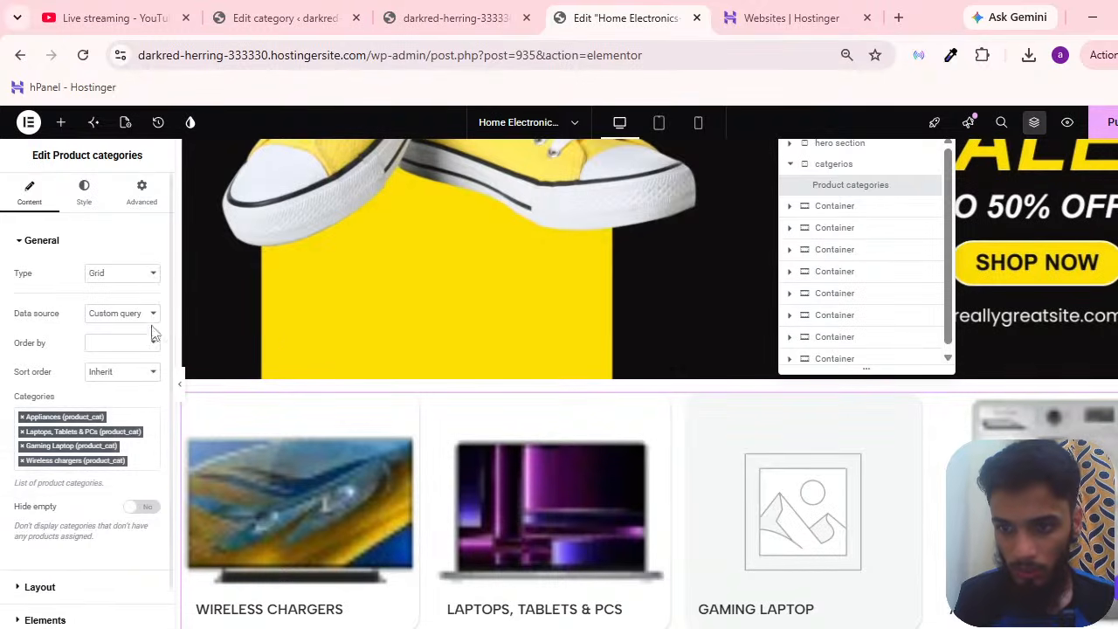
{"action": "scroll", "coordinate": [52, 382], "scroll_direction": "down", "scroll_amount": 1}
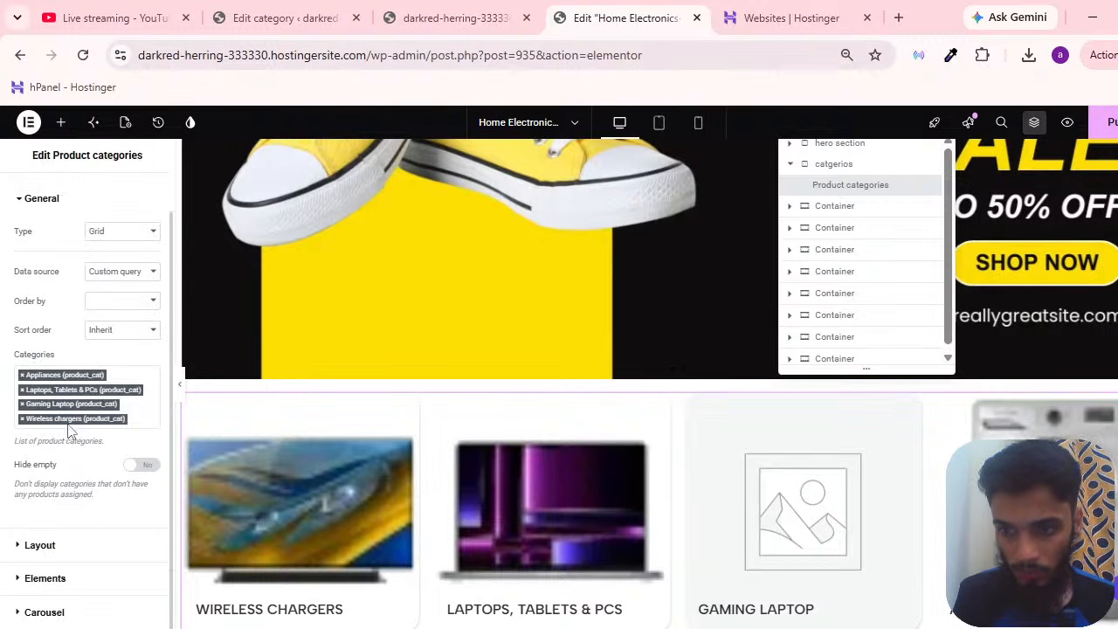
{"action": "left_click", "coordinate": [89, 547]}
{"action": "left_click", "coordinate": [141, 313]}
{"action": "left_click", "coordinate": [140, 334]}
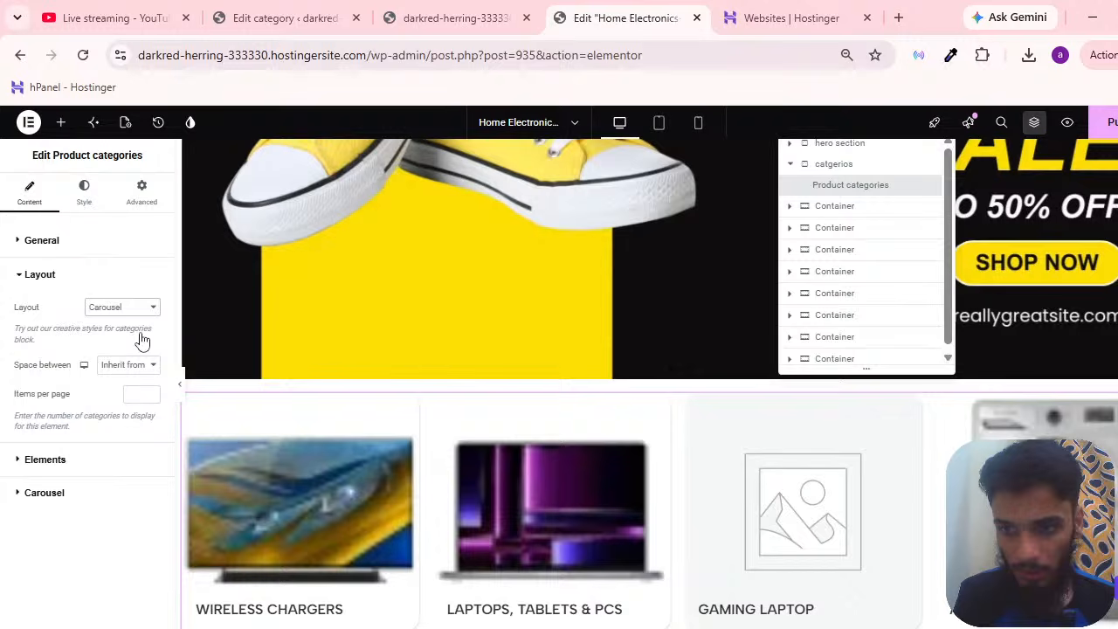
{"action": "scroll", "coordinate": [407, 374], "scroll_direction": "down", "scroll_amount": 3}
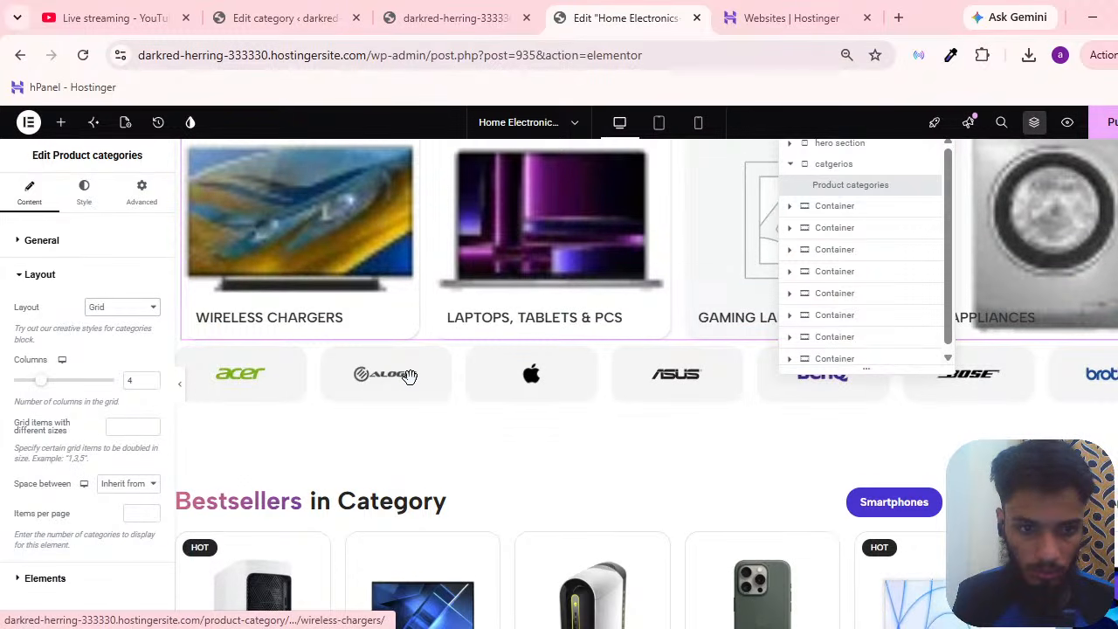
{"action": "scroll", "coordinate": [409, 375], "scroll_direction": "up", "scroll_amount": 3}
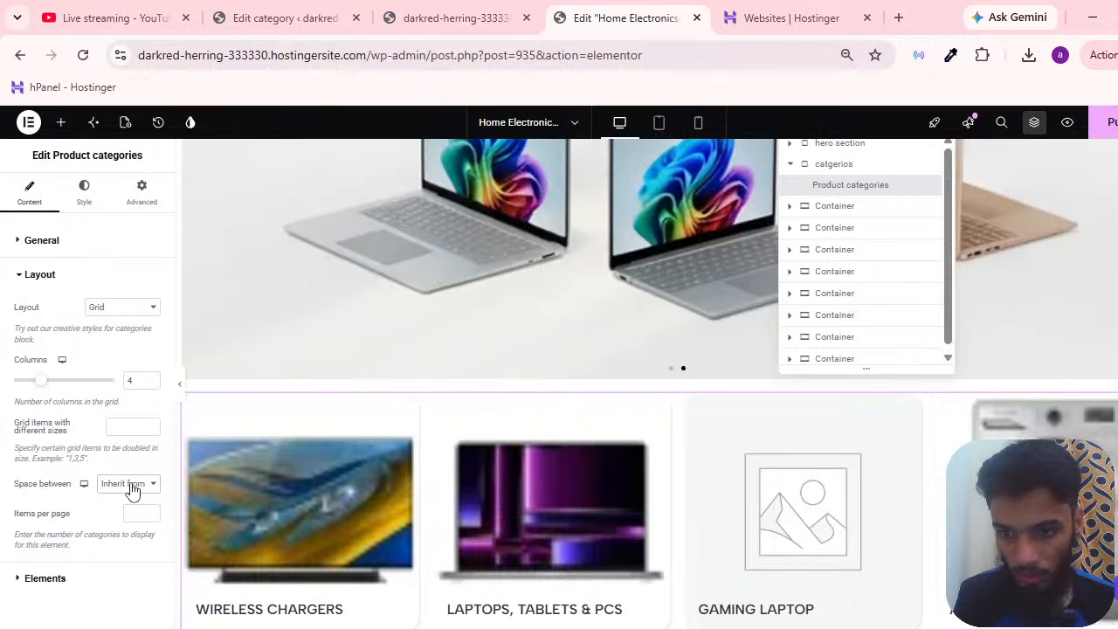
Review the layout, product count and ordering options of the Product categories widget.
{"action": "left_click", "coordinate": [129, 311]}
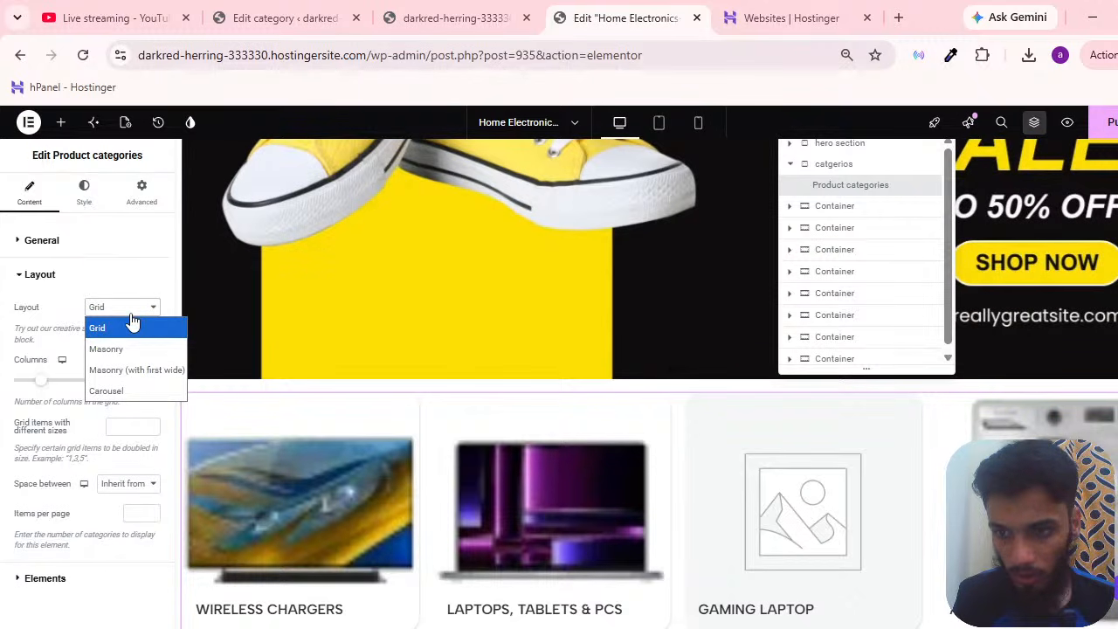
{"action": "left_click", "coordinate": [131, 327]}
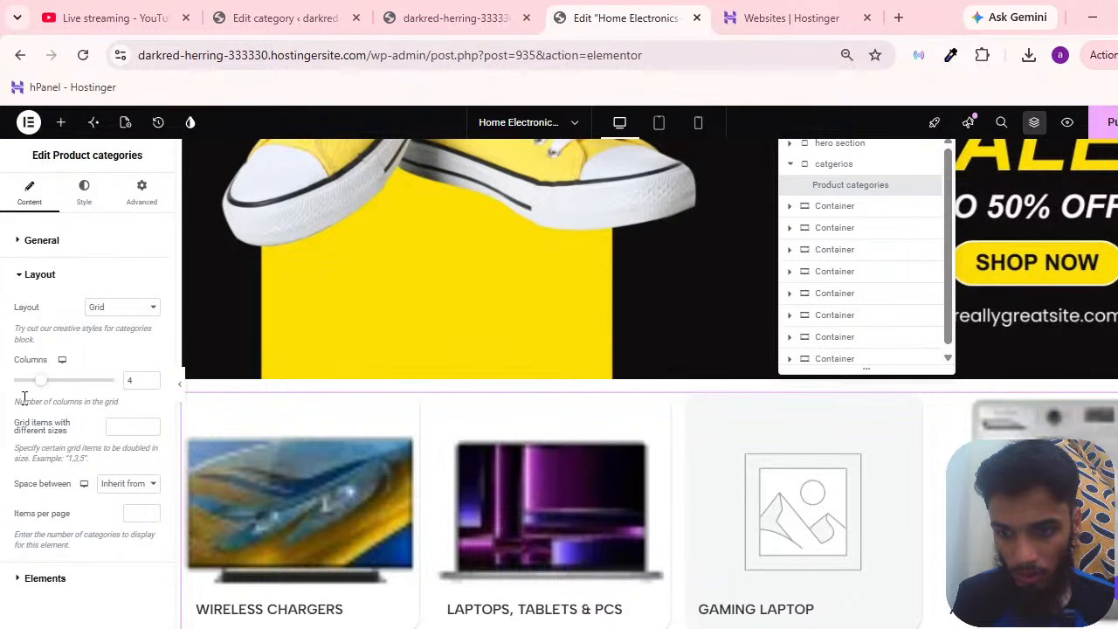
{"action": "left_click", "coordinate": [45, 578]}
{"action": "left_click", "coordinate": [121, 342]}
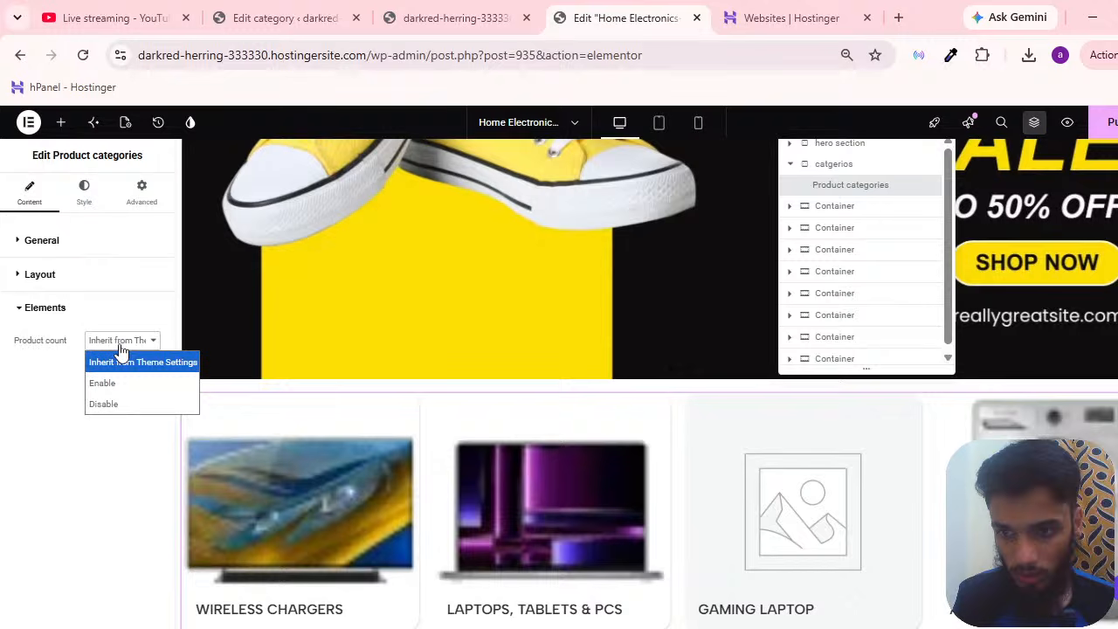
{"action": "left_click", "coordinate": [4, 384]}
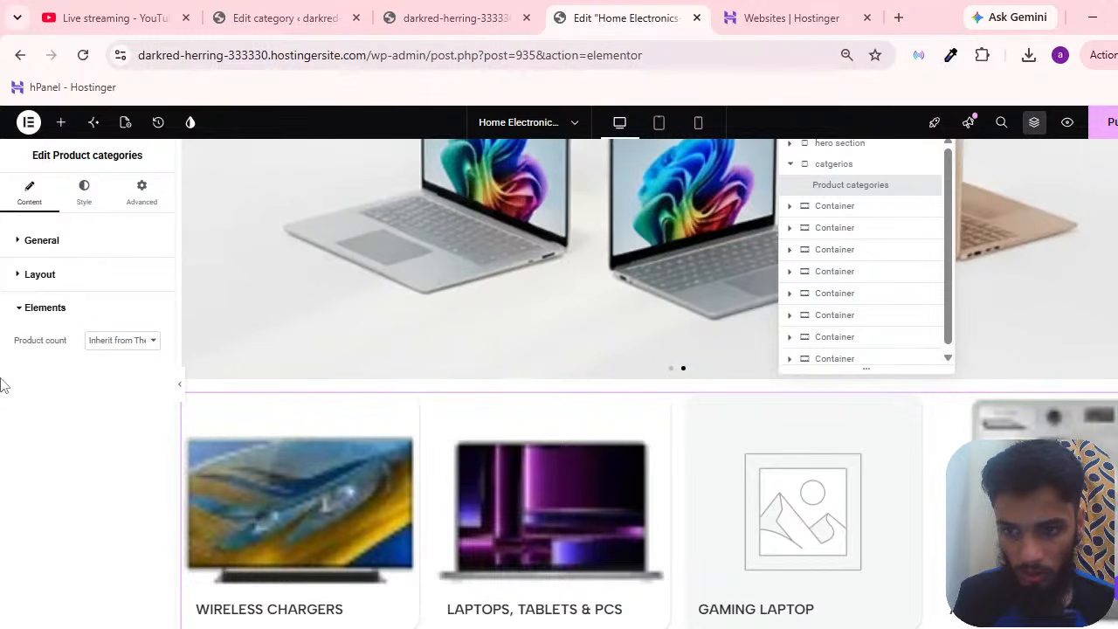
{"action": "left_click", "coordinate": [96, 245]}
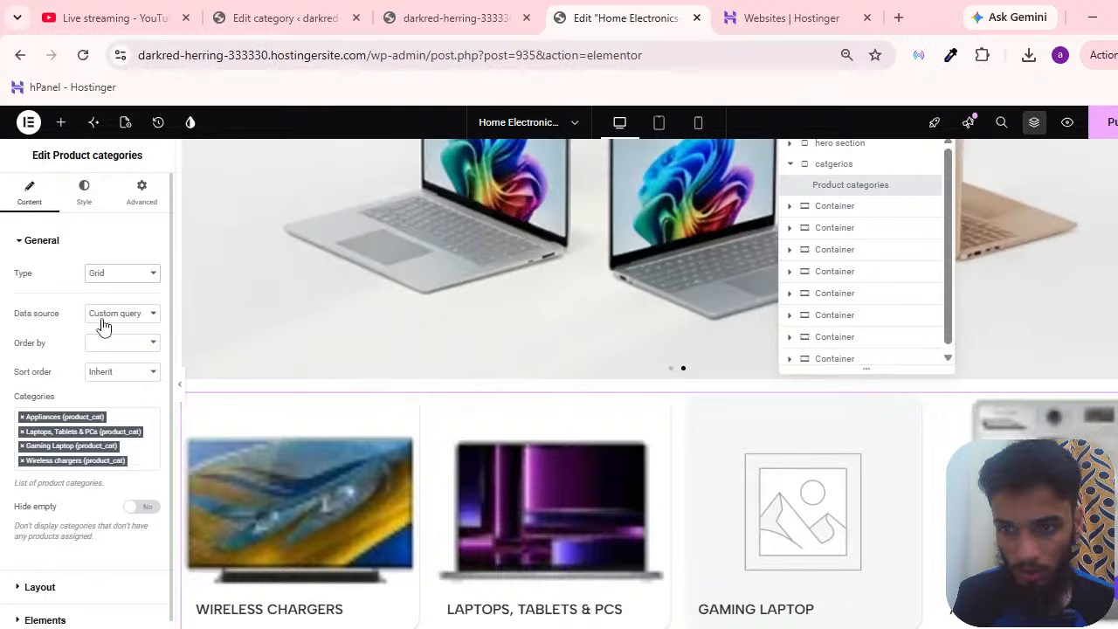
{"action": "left_click", "coordinate": [118, 342]}
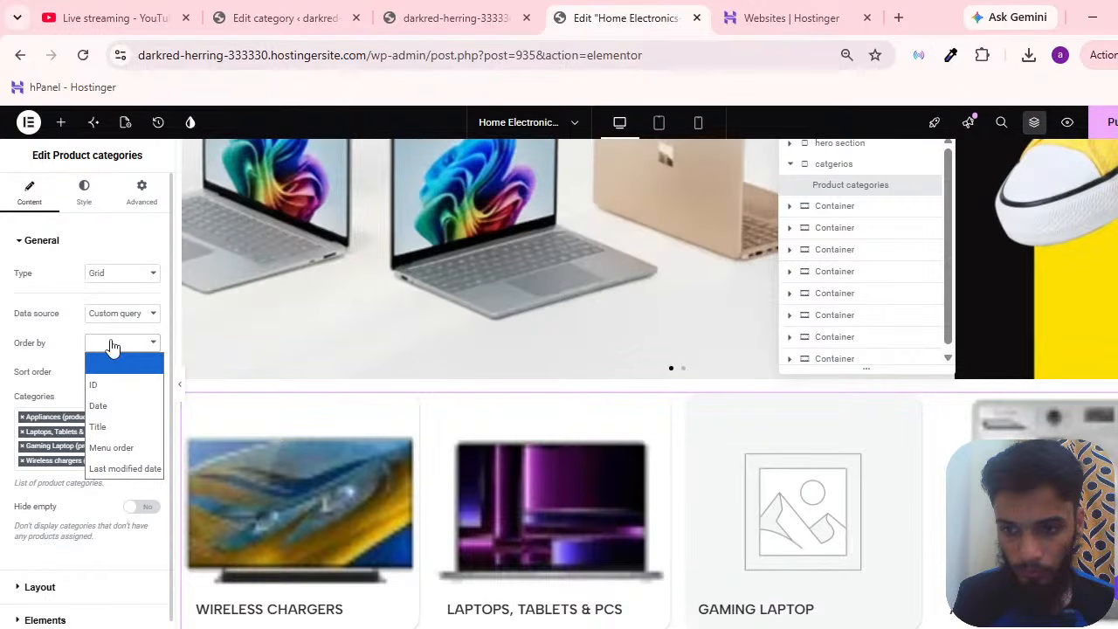
Look over the categories row and the sections above and below it on the page.
{"action": "scroll", "coordinate": [112, 348], "scroll_direction": "down", "scroll_amount": 1}
{"action": "scroll", "coordinate": [669, 494], "scroll_direction": "down", "scroll_amount": 3}
{"action": "scroll", "coordinate": [837, 510], "scroll_direction": "up", "scroll_amount": 3}
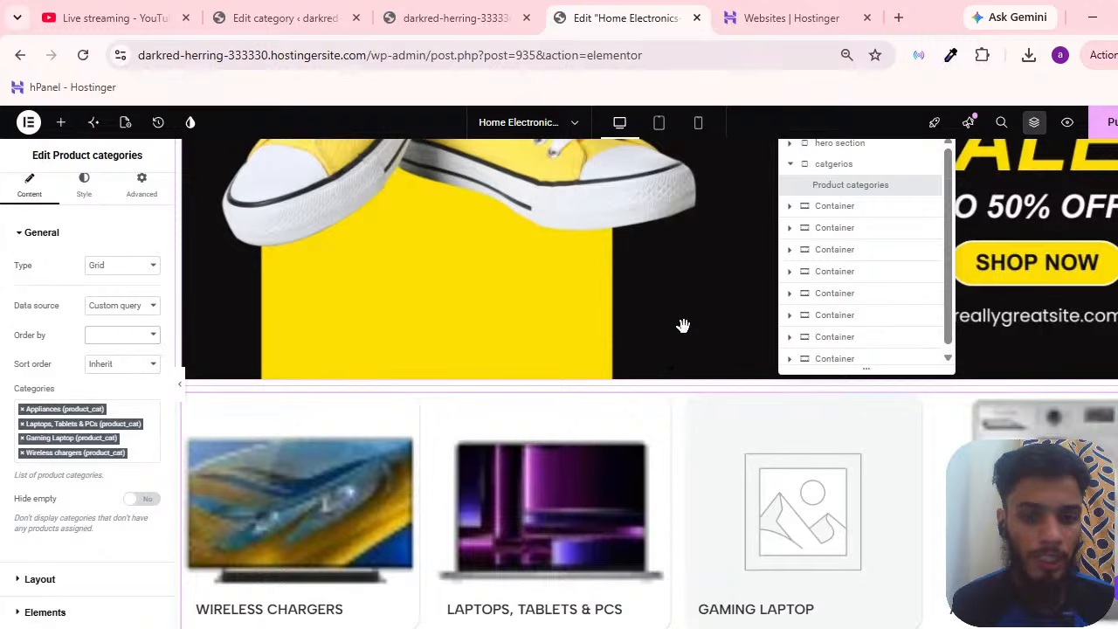
{"action": "scroll", "coordinate": [683, 325], "scroll_direction": "down", "scroll_amount": 3}
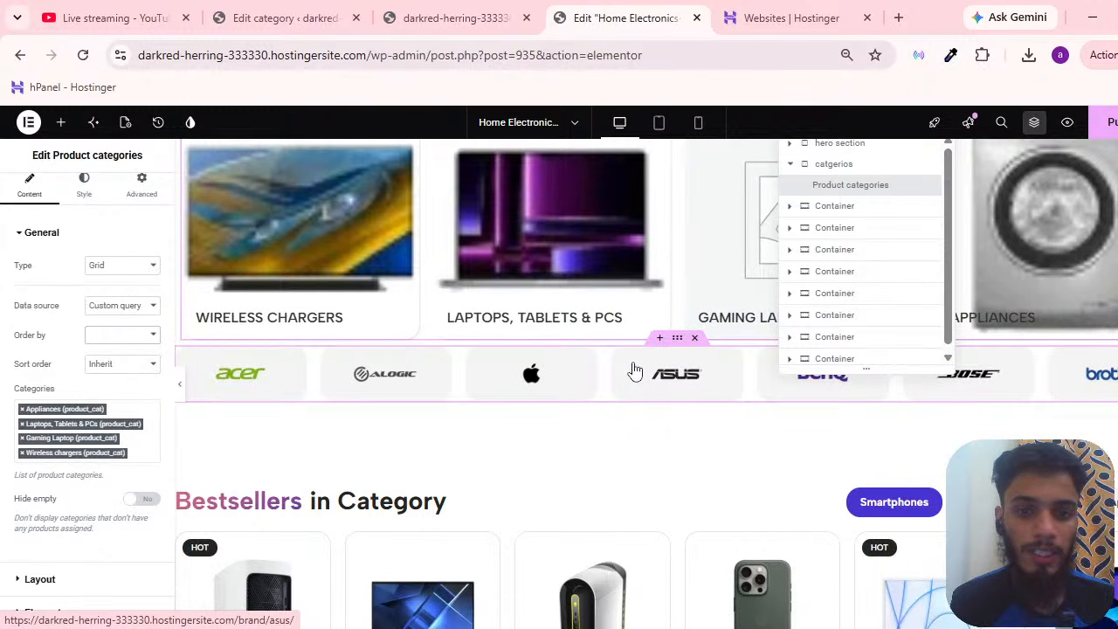
{"action": "scroll", "coordinate": [670, 489], "scroll_direction": "up", "scroll_amount": 3}
{"action": "scroll", "coordinate": [655, 515], "scroll_direction": "down", "scroll_amount": 3}
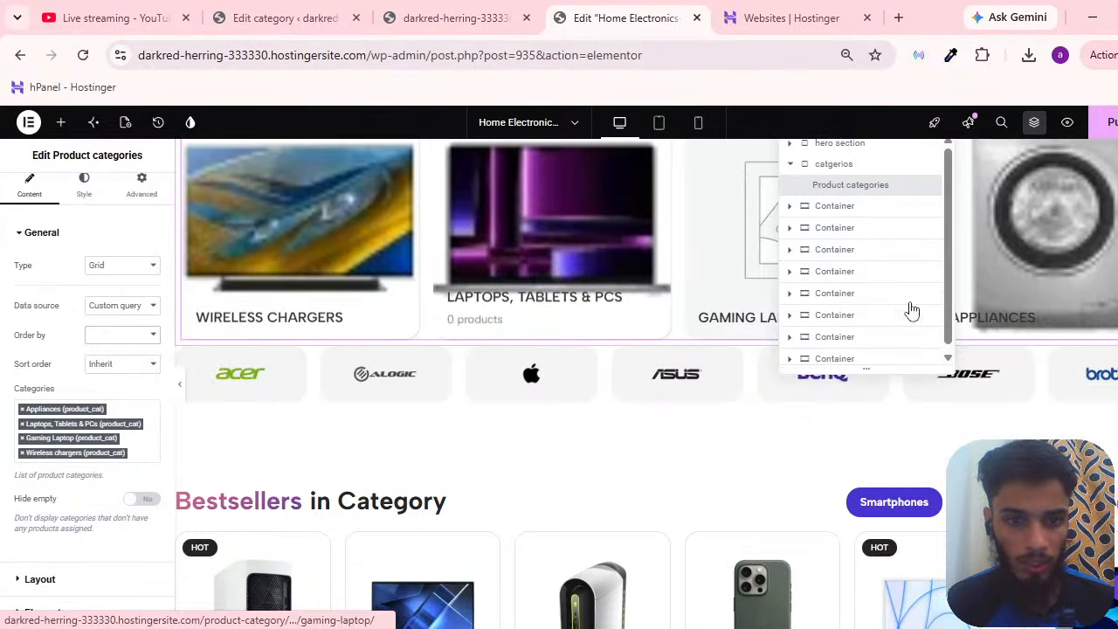
{"action": "scroll", "coordinate": [554, 489], "scroll_direction": "up", "scroll_amount": 5}
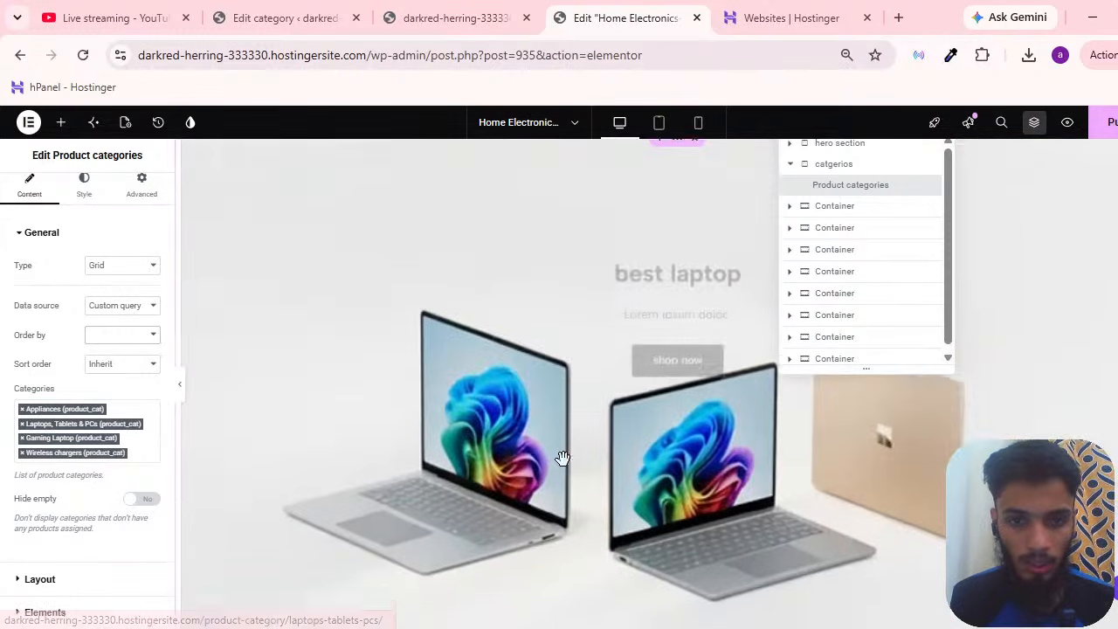
{"action": "scroll", "coordinate": [560, 462], "scroll_direction": "down", "scroll_amount": 5}
{"action": "scroll", "coordinate": [553, 424], "scroll_direction": "down", "scroll_amount": 3}
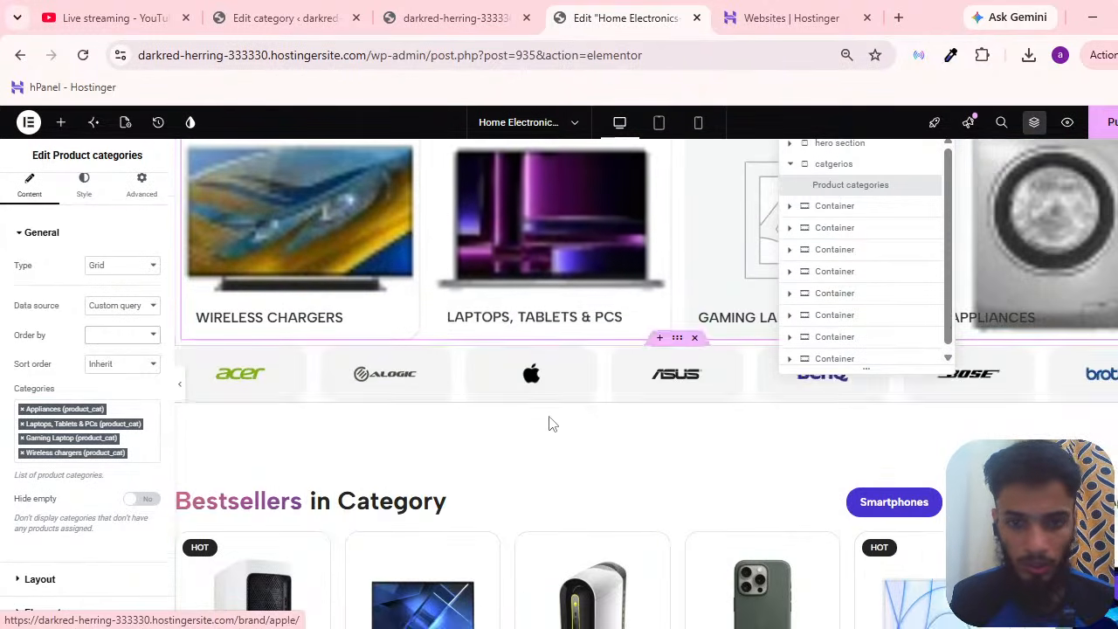
{"action": "scroll", "coordinate": [552, 423], "scroll_direction": "up", "scroll_amount": 3}
Find the Heading widget and add it to the catgerios container ahead of the Product categories widget.
{"action": "left_click", "coordinate": [61, 124]}
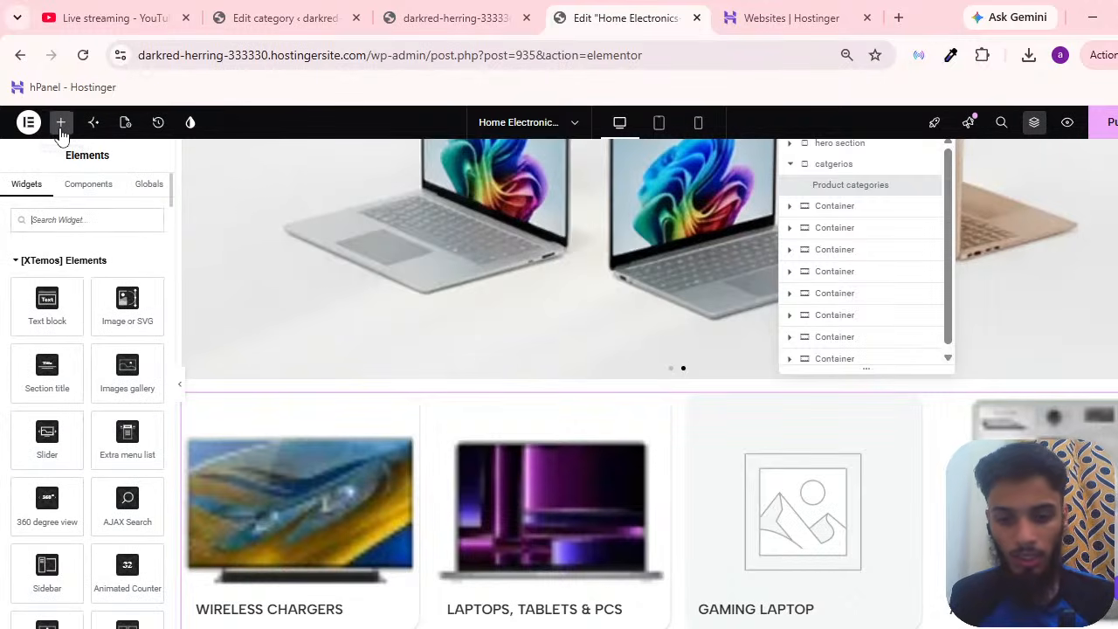
{"action": "type", "text": "headi"}
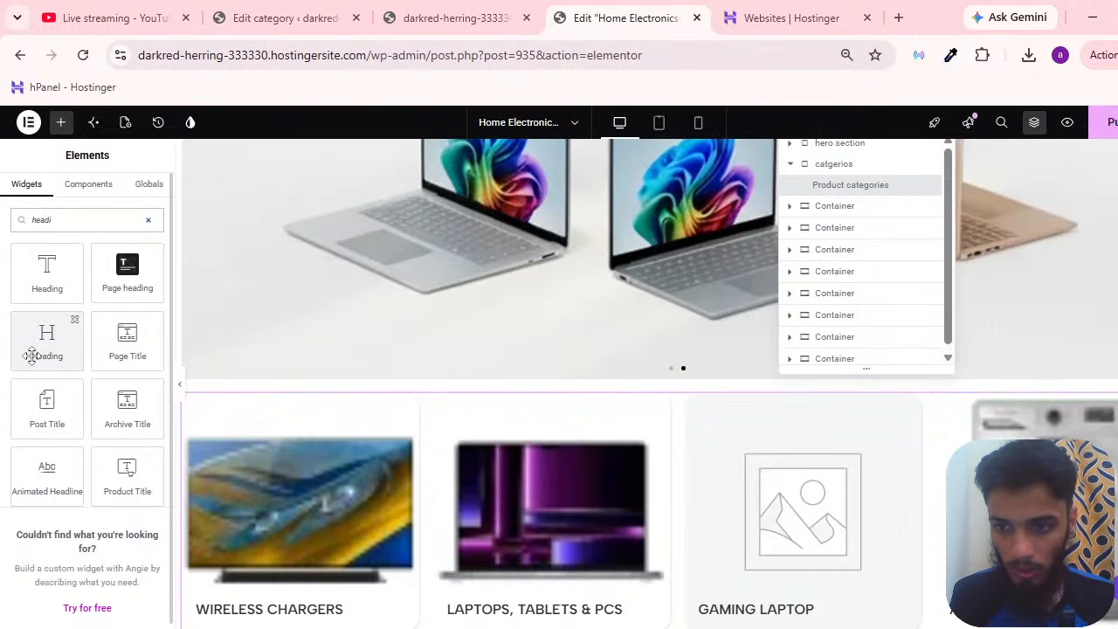
{"action": "left_click_drag", "start_coordinate": [178, 414], "coordinate": [250, 519]}
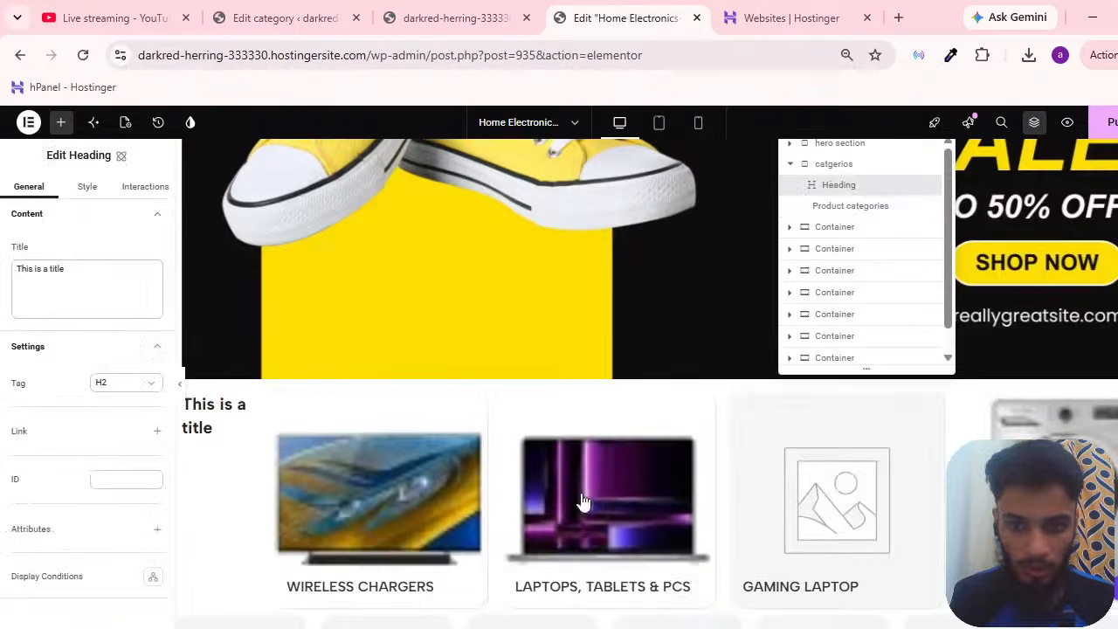
{"action": "scroll", "coordinate": [332, 456], "scroll_direction": "down", "scroll_amount": 3}
{"action": "scroll", "coordinate": [314, 454], "scroll_direction": "up", "scroll_amount": 3}
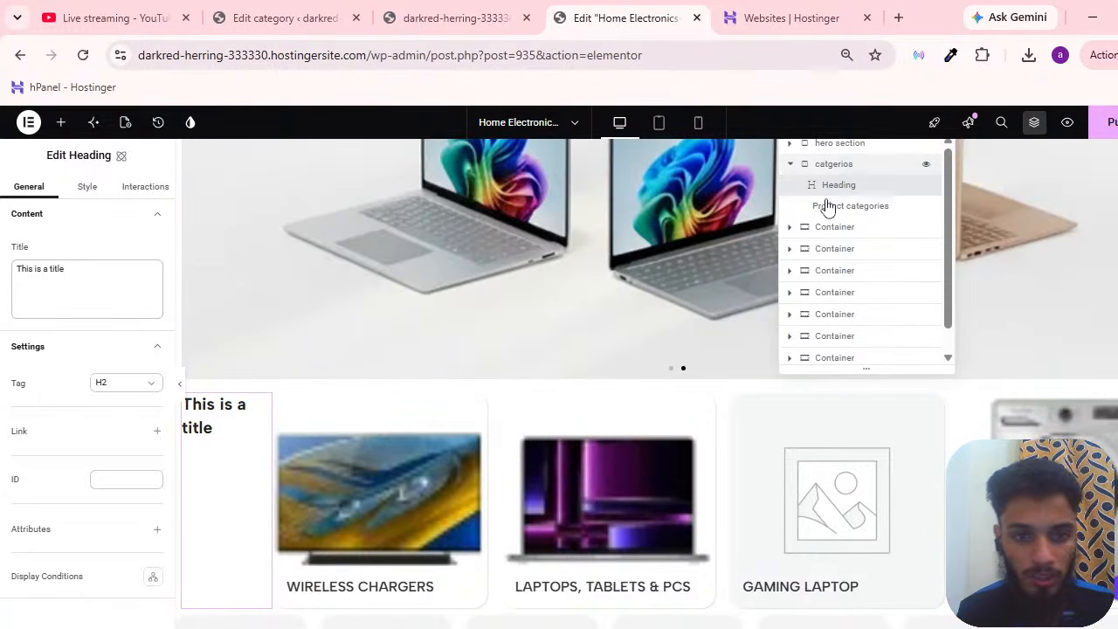
{"action": "scroll", "coordinate": [459, 390], "scroll_direction": "down", "scroll_amount": 3}
{"action": "scroll", "coordinate": [485, 436], "scroll_direction": "up", "scroll_amount": 3}
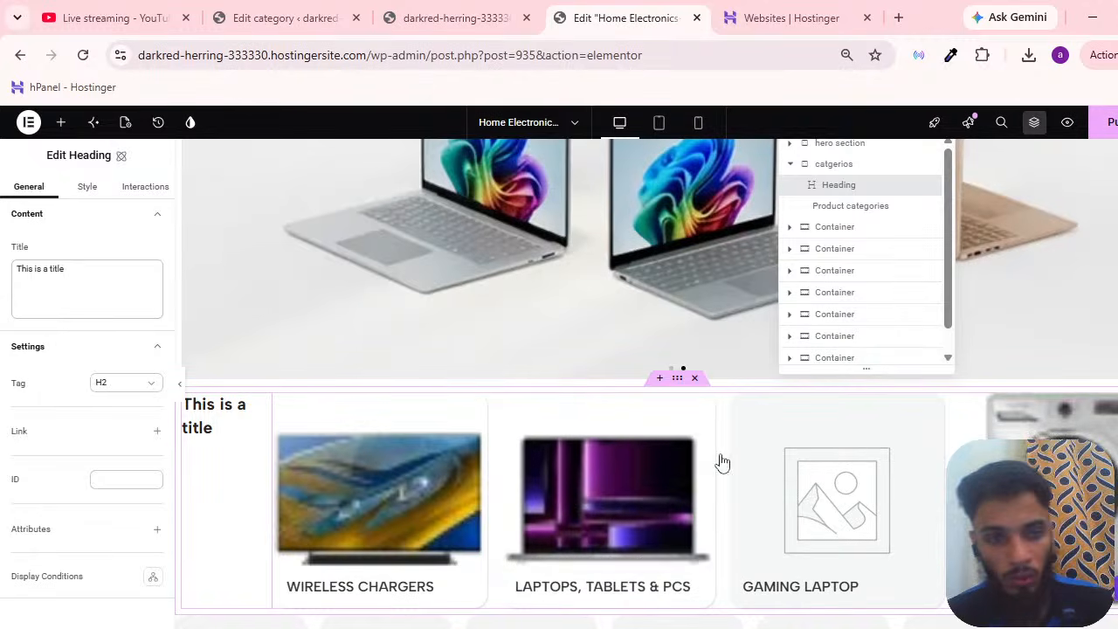
Set the catgerios container's direction to column, with justify content and align items both set to center.
{"action": "left_click", "coordinate": [852, 165]}
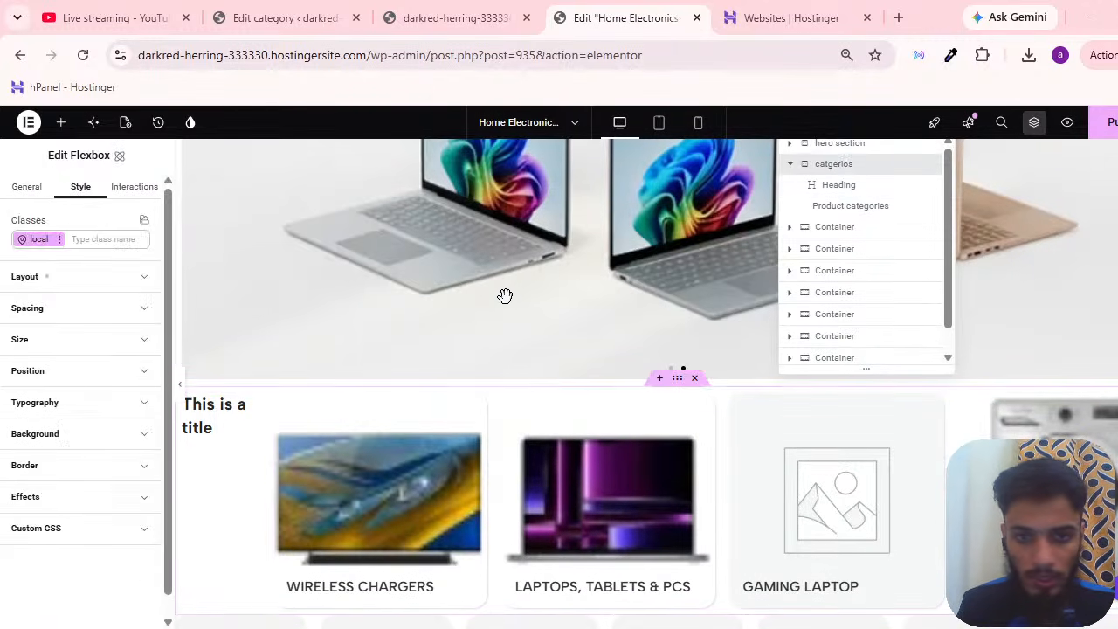
{"action": "left_click", "coordinate": [126, 283]}
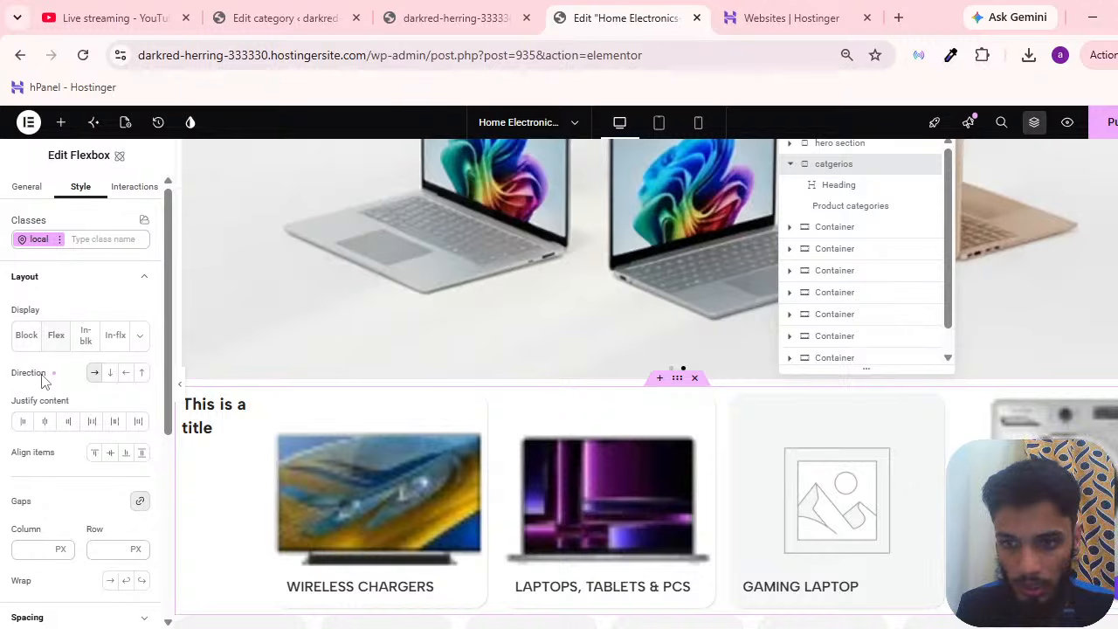
{"action": "left_click", "coordinate": [109, 381]}
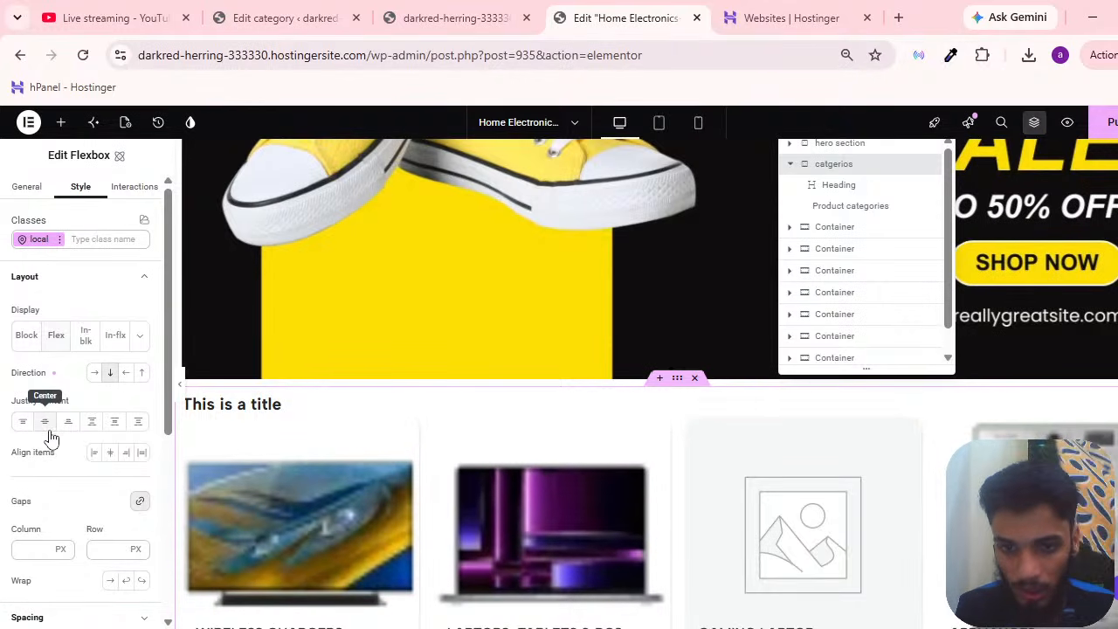
{"action": "left_click", "coordinate": [126, 453]}
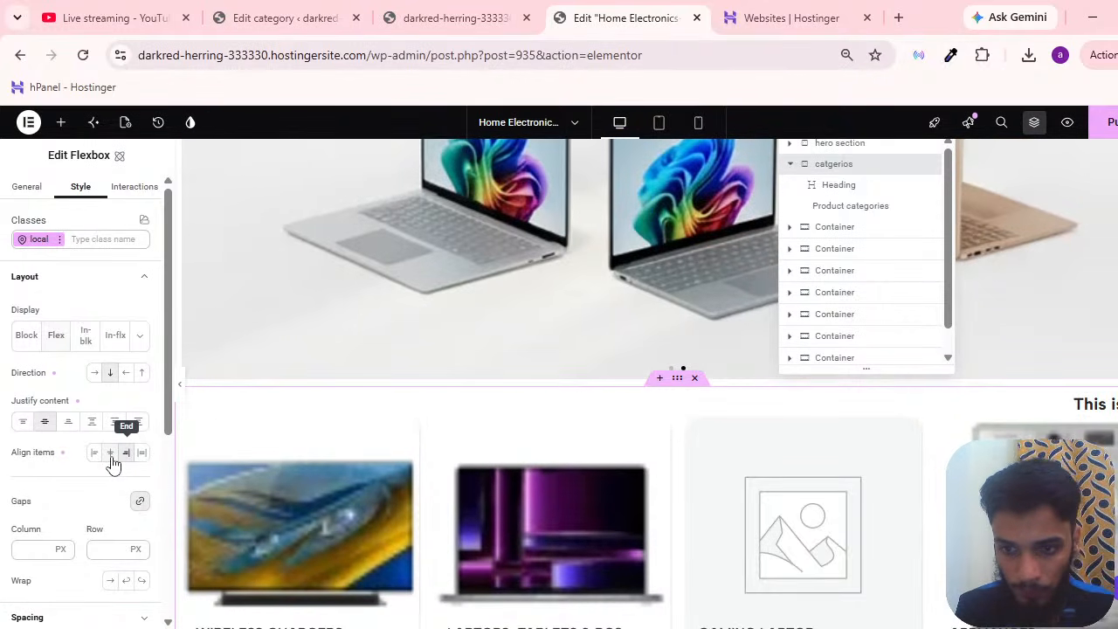
{"action": "left_click", "coordinate": [111, 461]}
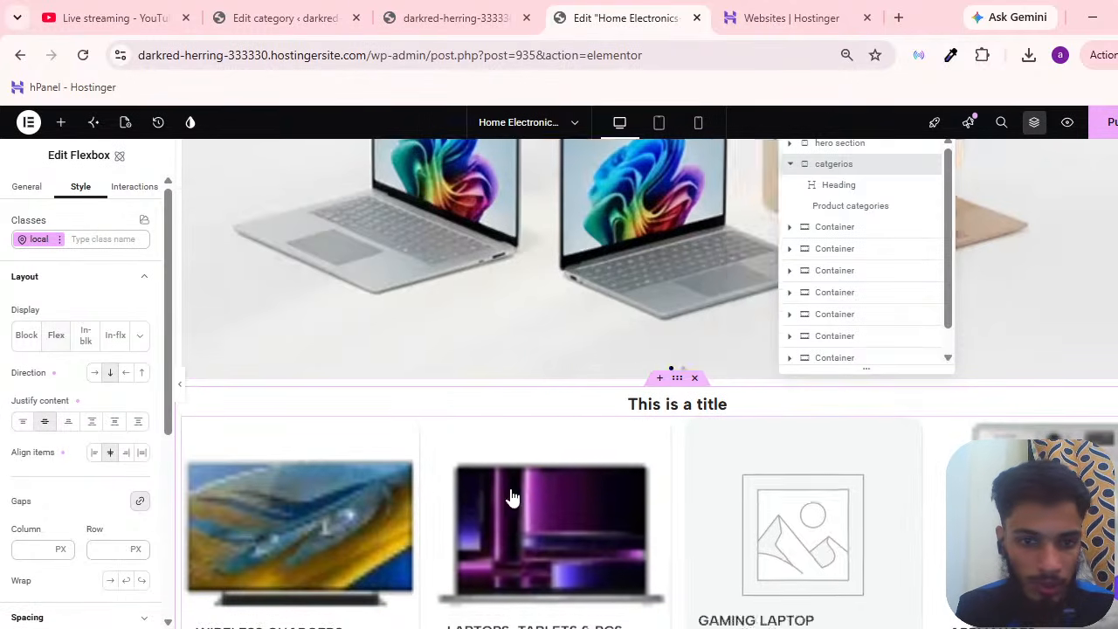
{"action": "scroll", "coordinate": [569, 445], "scroll_direction": "down", "scroll_amount": 3}
{"action": "scroll", "coordinate": [569, 446], "scroll_direction": "up", "scroll_amount": 3}
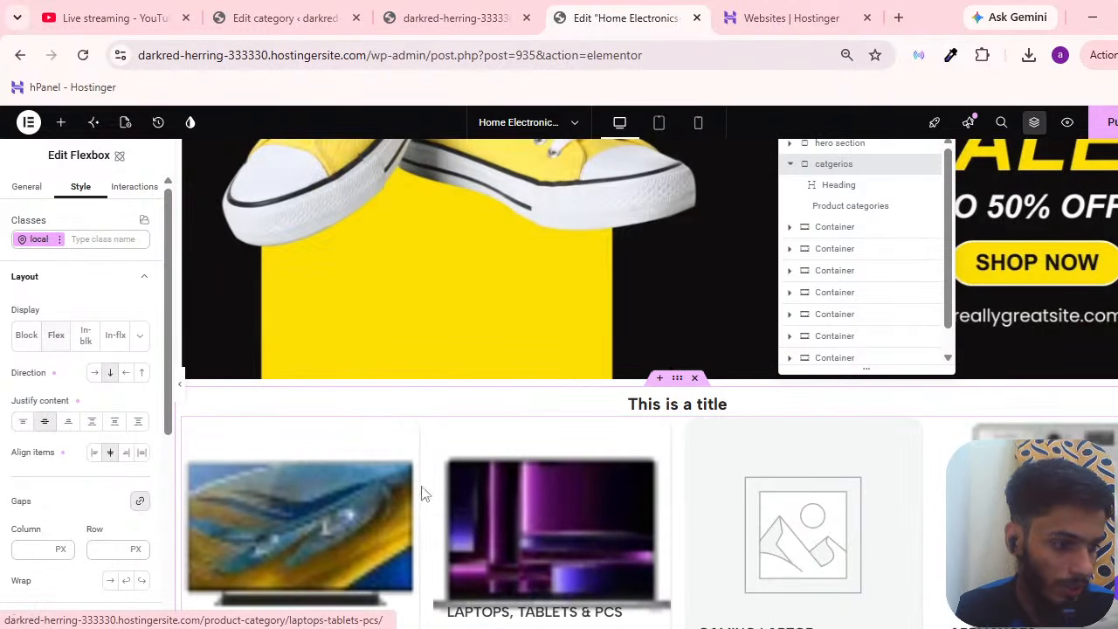
{"action": "scroll", "coordinate": [602, 402], "scroll_direction": "down", "scroll_amount": 3}
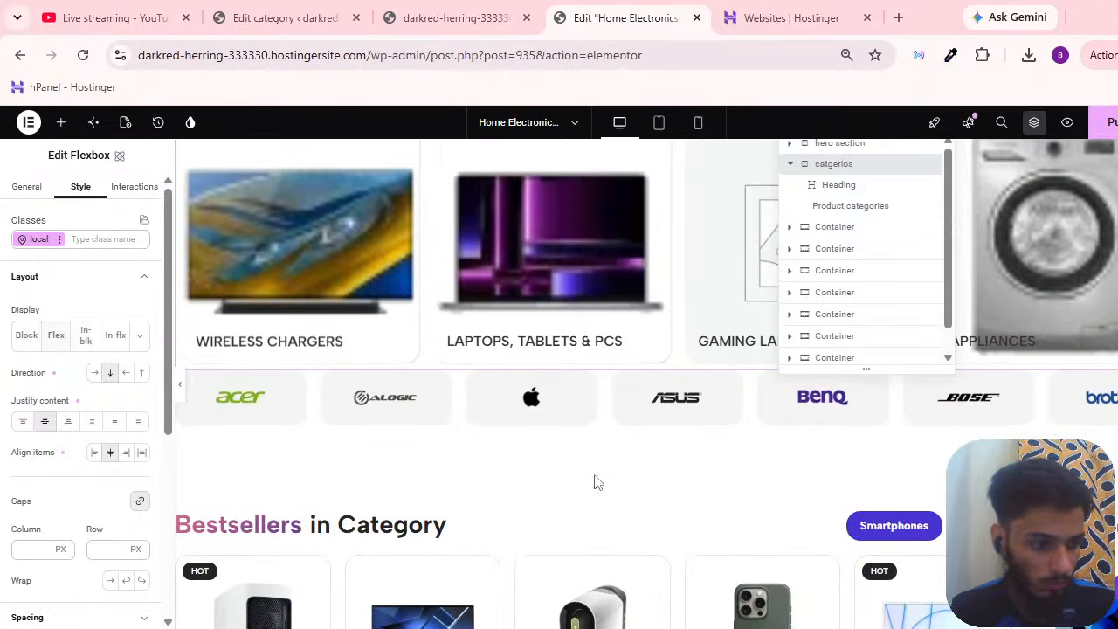
{"action": "scroll", "coordinate": [594, 479], "scroll_direction": "up", "scroll_amount": 3}
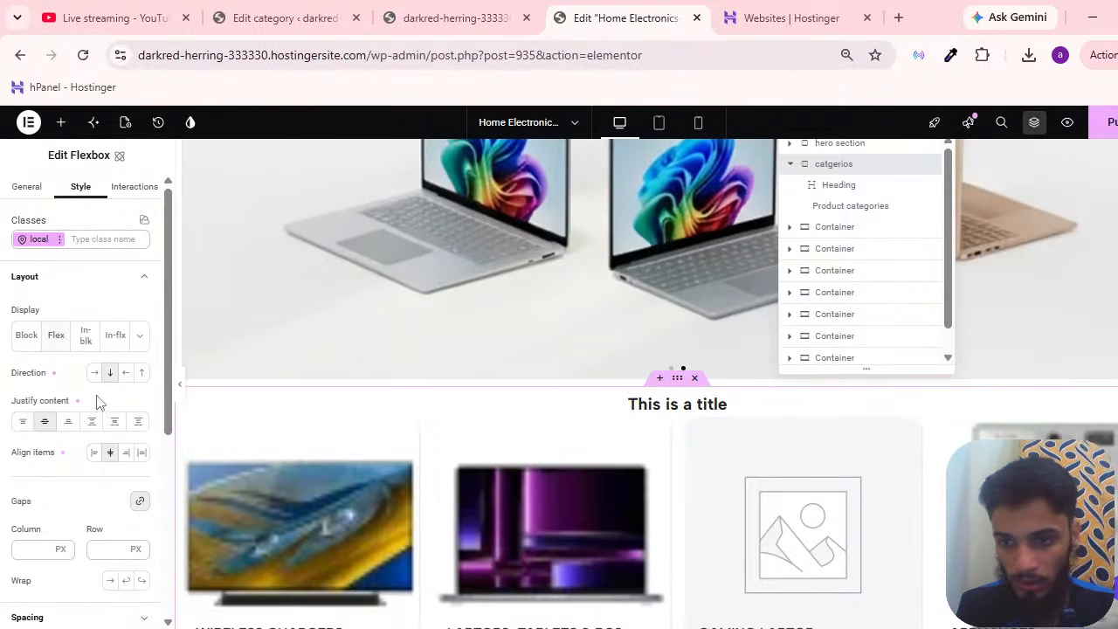
{"action": "left_click", "coordinate": [109, 453]}
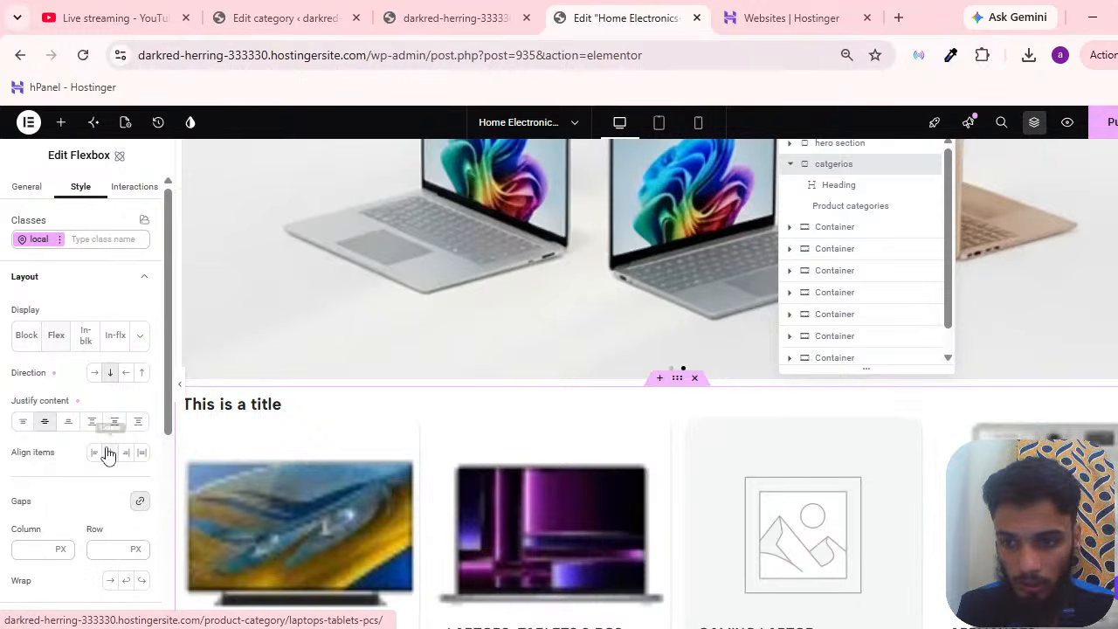
{"action": "left_click", "coordinate": [109, 452]}
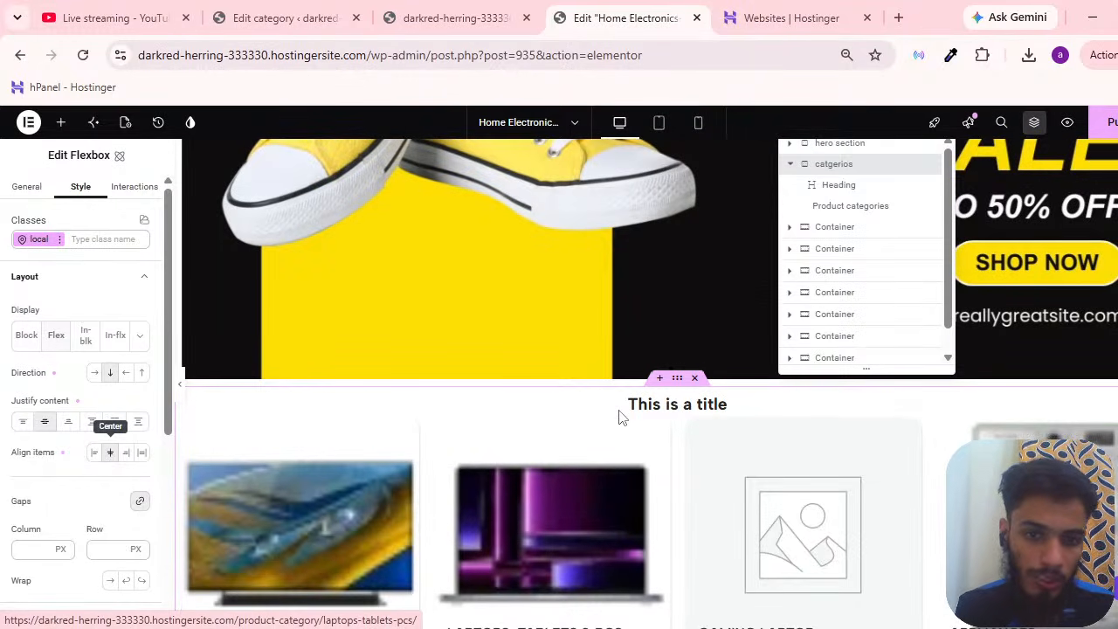
Replace the heading's title with "Product catgerios" and open the heading's style settings.
{"action": "left_click", "coordinate": [673, 412]}
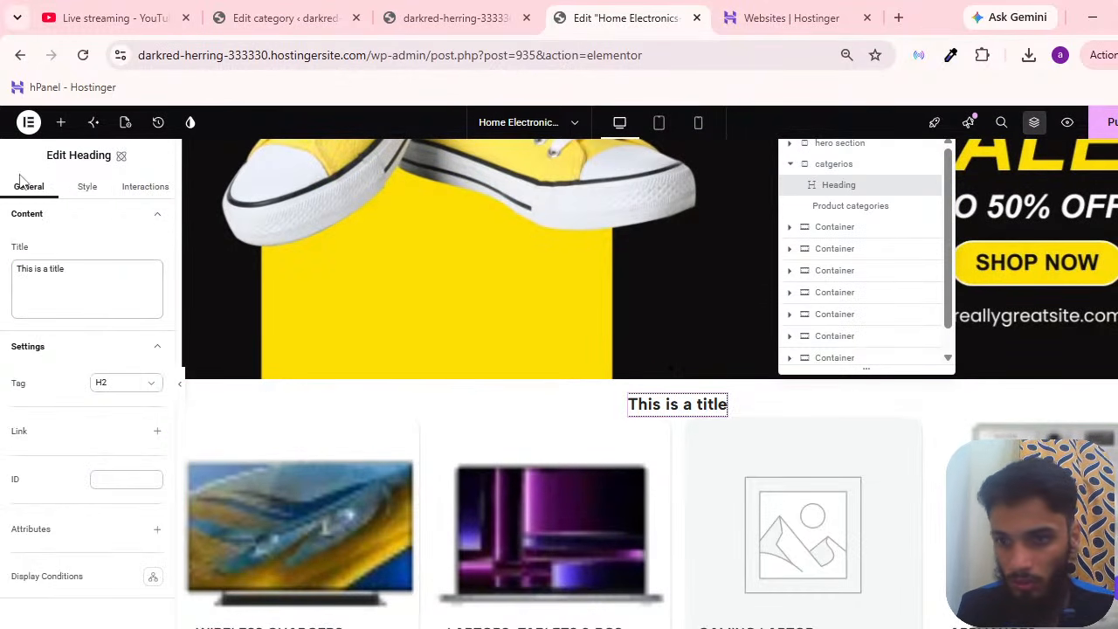
{"action": "triple_click", "coordinate": [3, 276]}
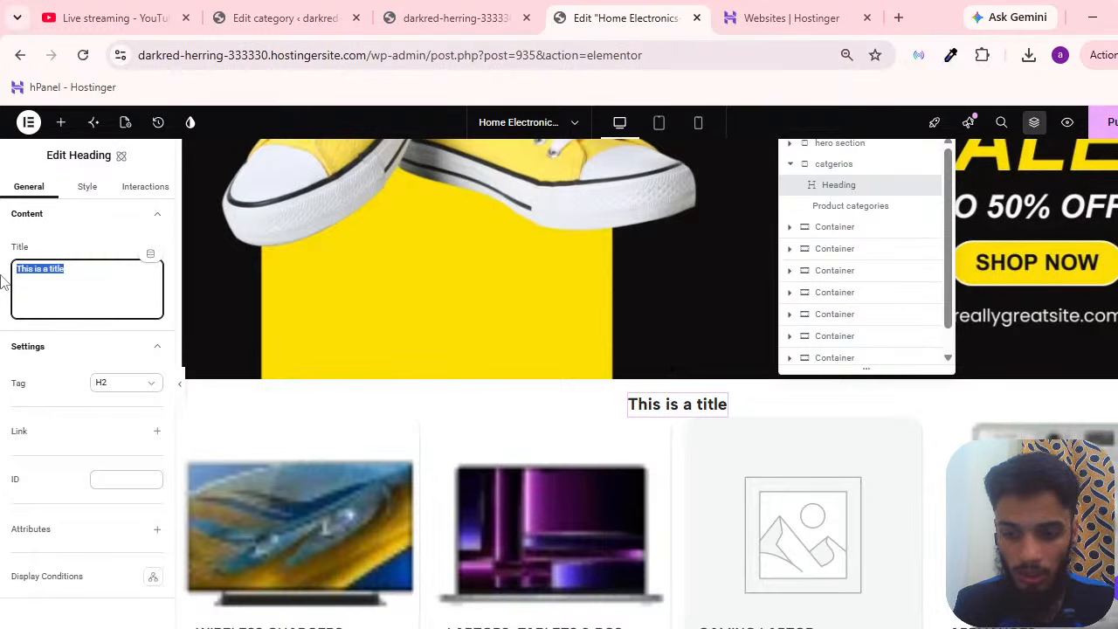
{"action": "type", "text": "PR"}
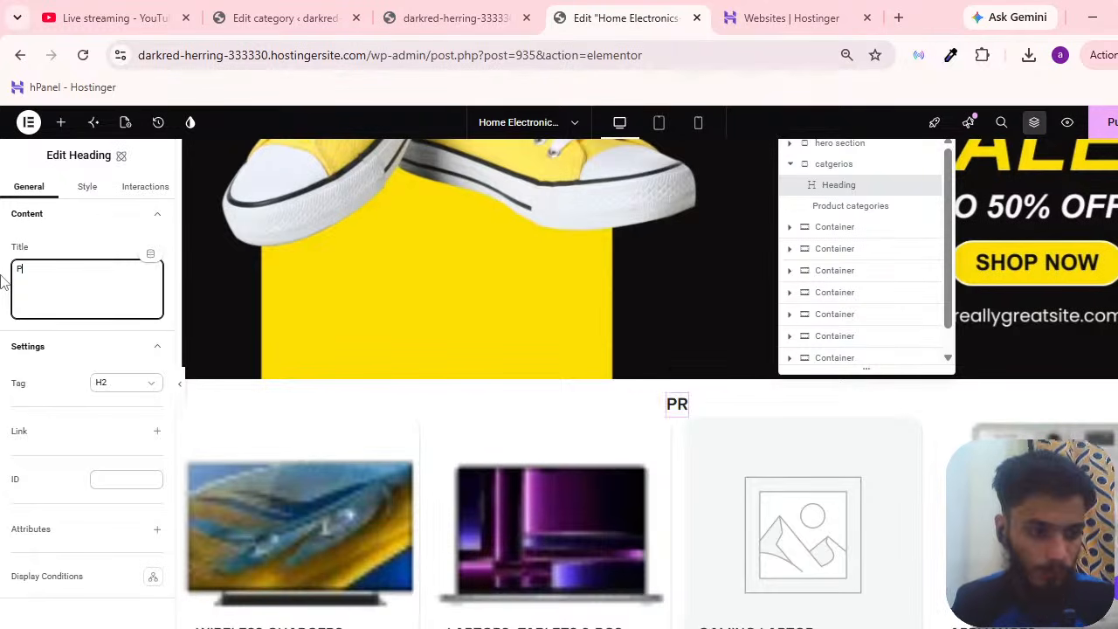
{"action": "key", "text": "BackSpace"}
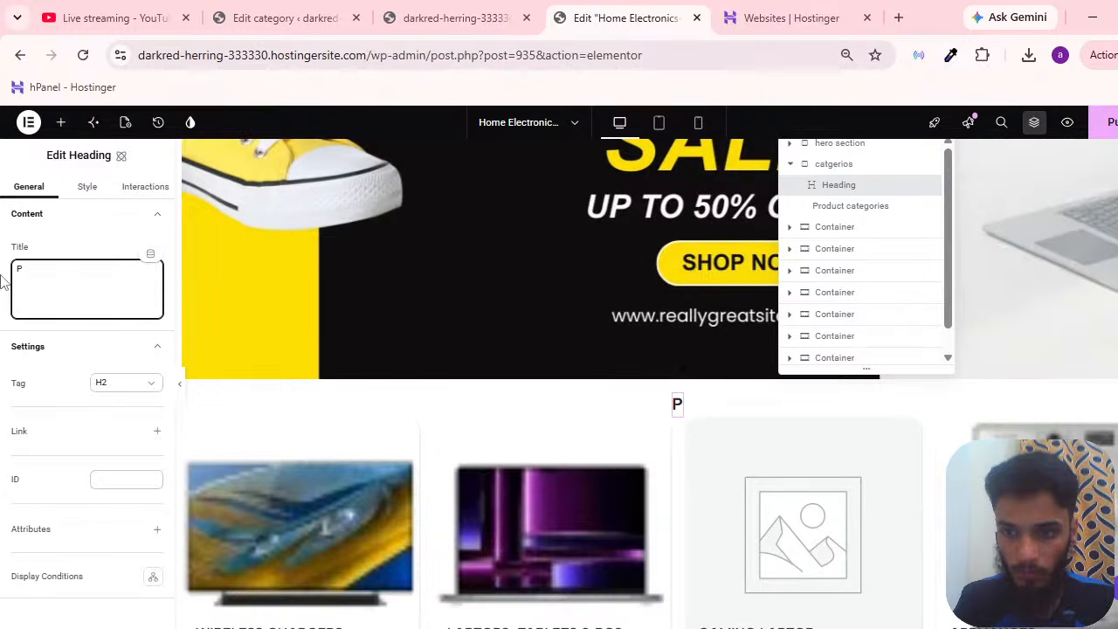
{"action": "type", "text": "ro"}
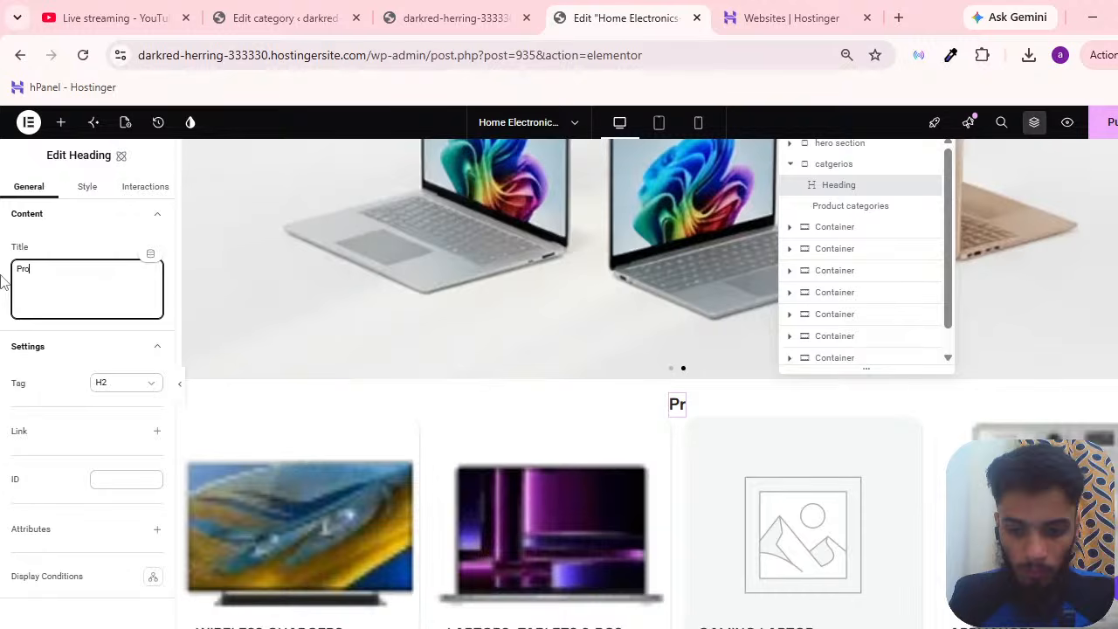
{"action": "type", "text": "duct"}
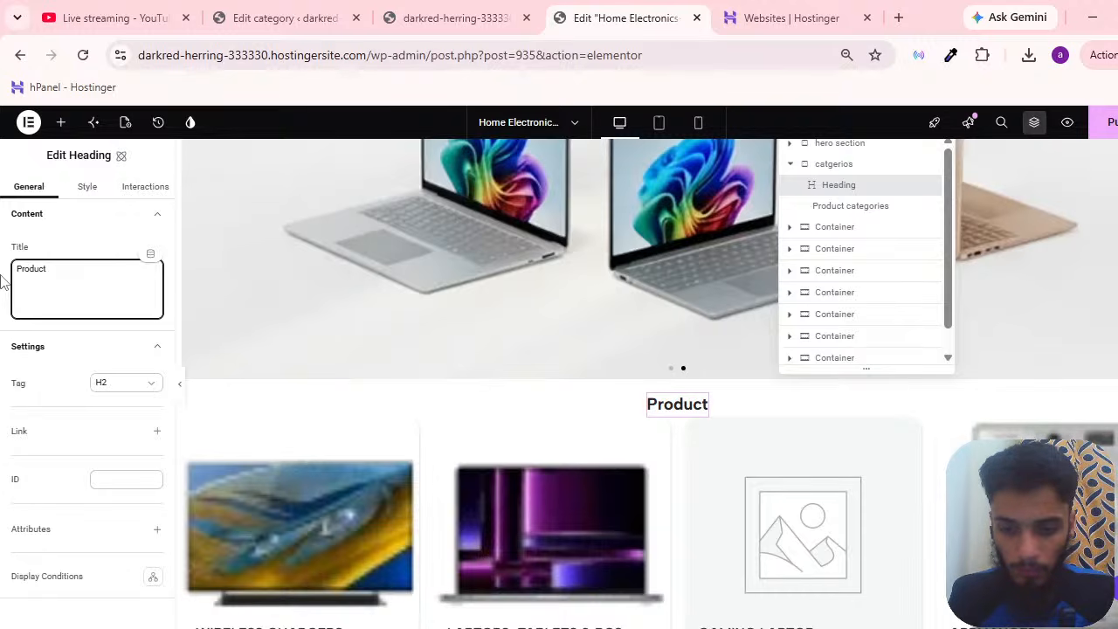
{"action": "type", "text": " catger"}
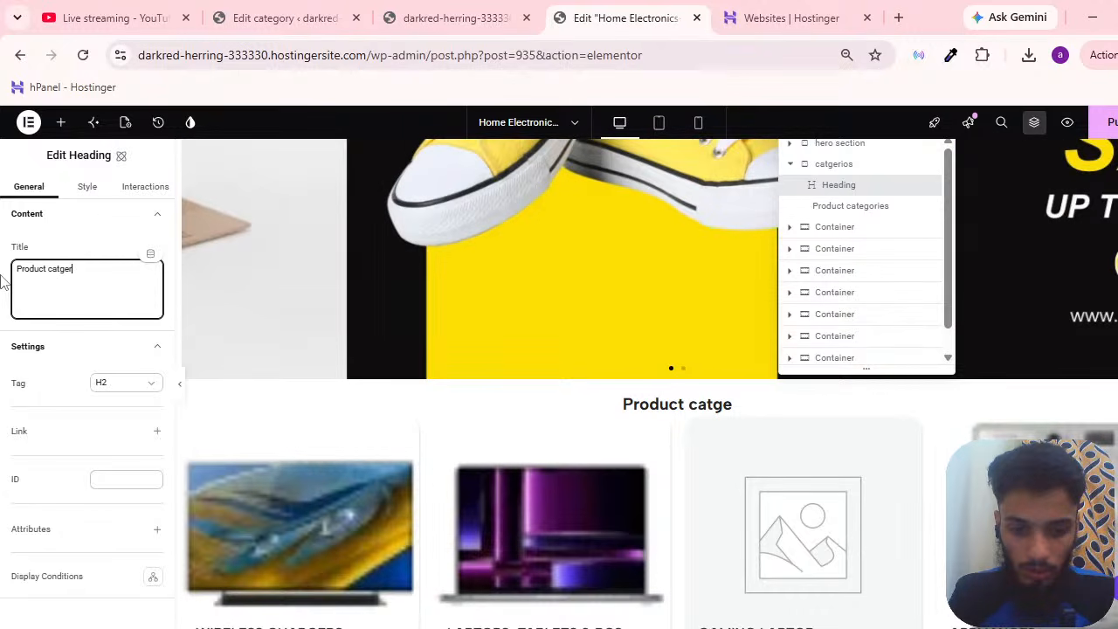
{"action": "type", "text": "ios"}
{"action": "scroll", "coordinate": [345, 364], "scroll_direction": "down", "scroll_amount": 3}
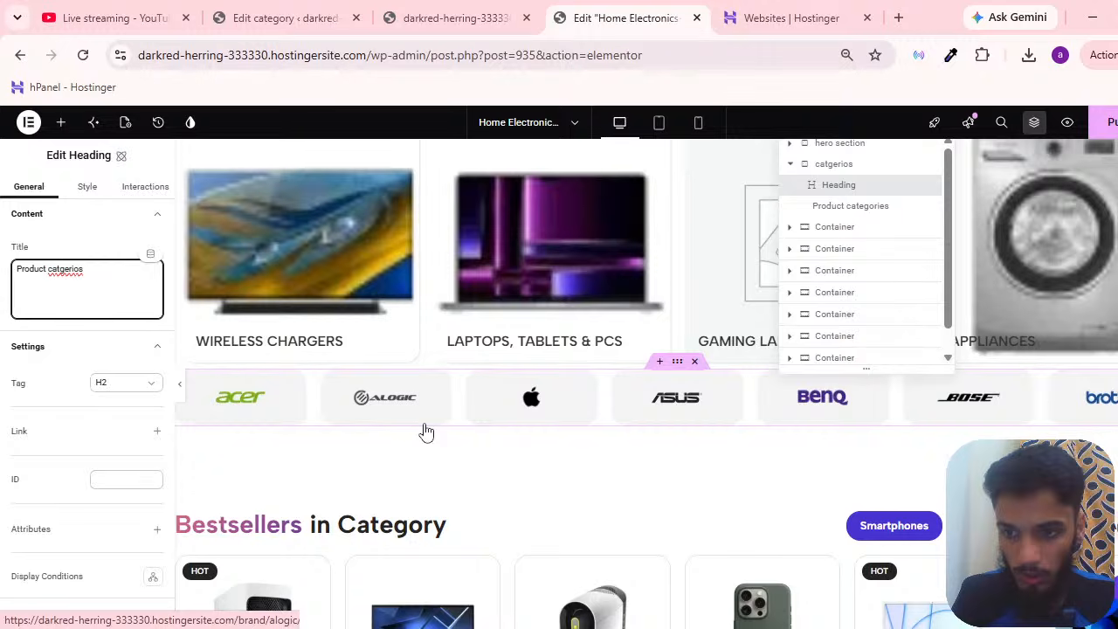
{"action": "scroll", "coordinate": [426, 432], "scroll_direction": "up", "scroll_amount": 3}
{"action": "left_click", "coordinate": [90, 187]}
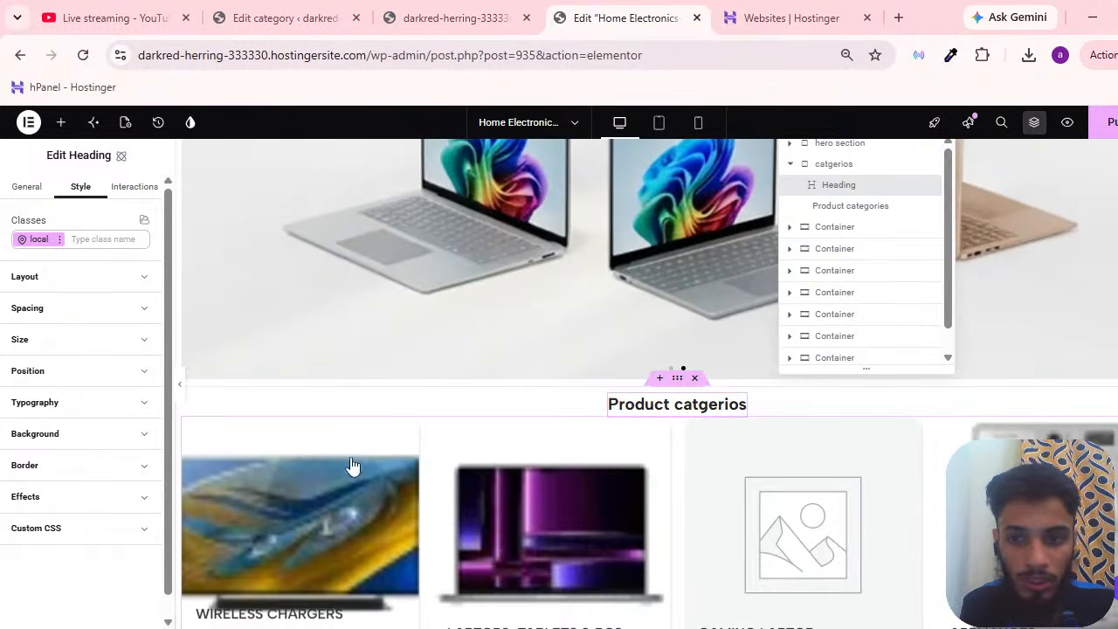
Check the style settings of the existing section titles further down the page and reselect the Product catgerios heading.
{"action": "scroll", "coordinate": [524, 395], "scroll_direction": "down", "scroll_amount": 3}
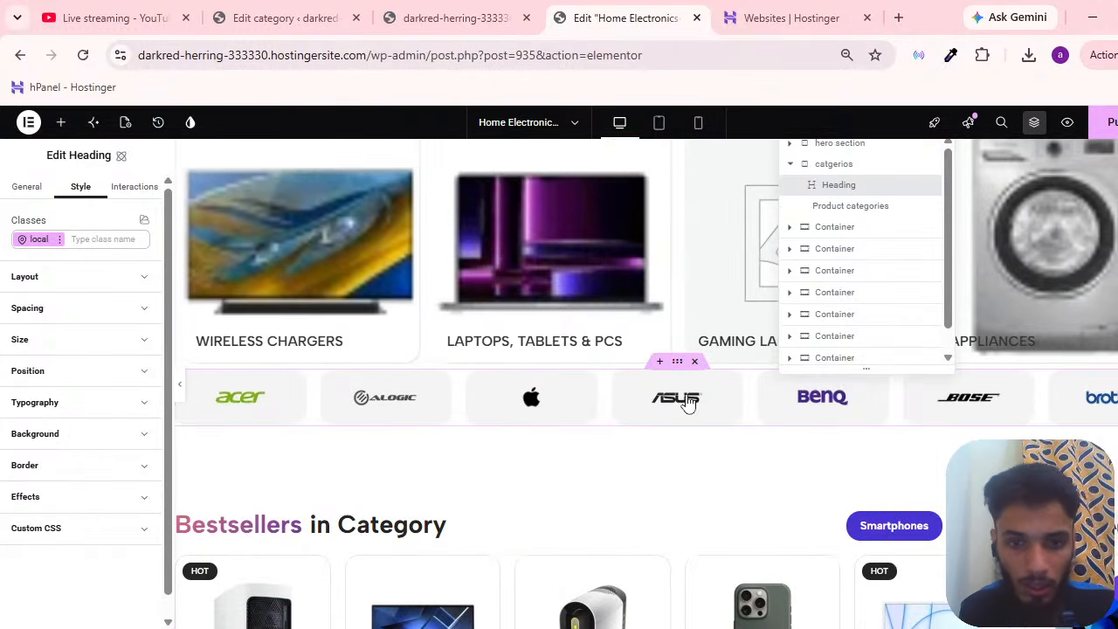
{"action": "left_click", "coordinate": [352, 529]}
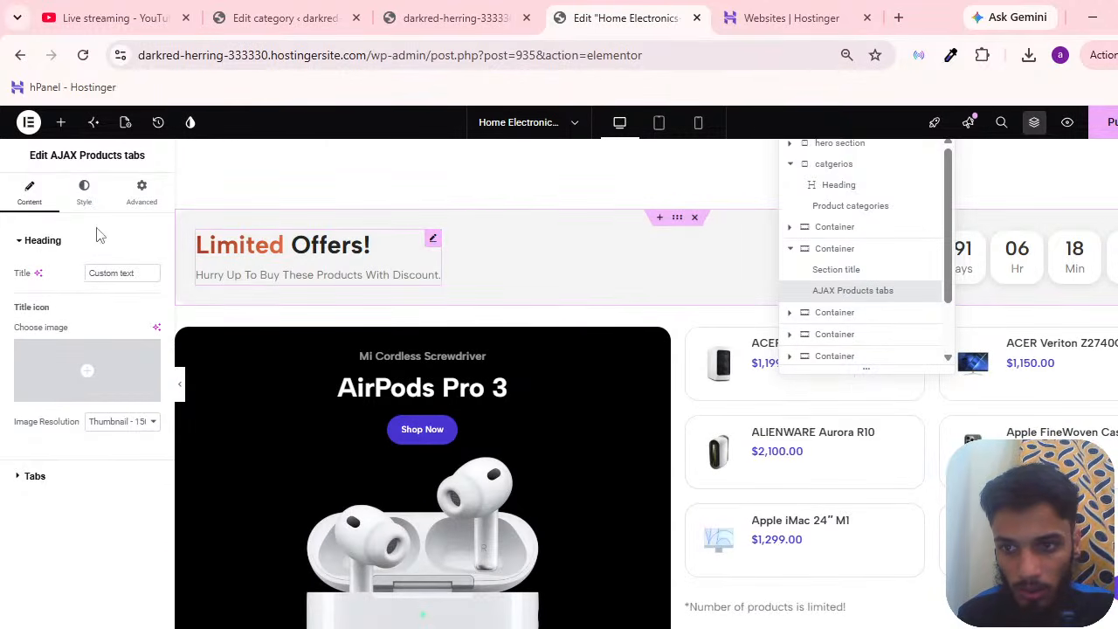
{"action": "left_click", "coordinate": [83, 194]}
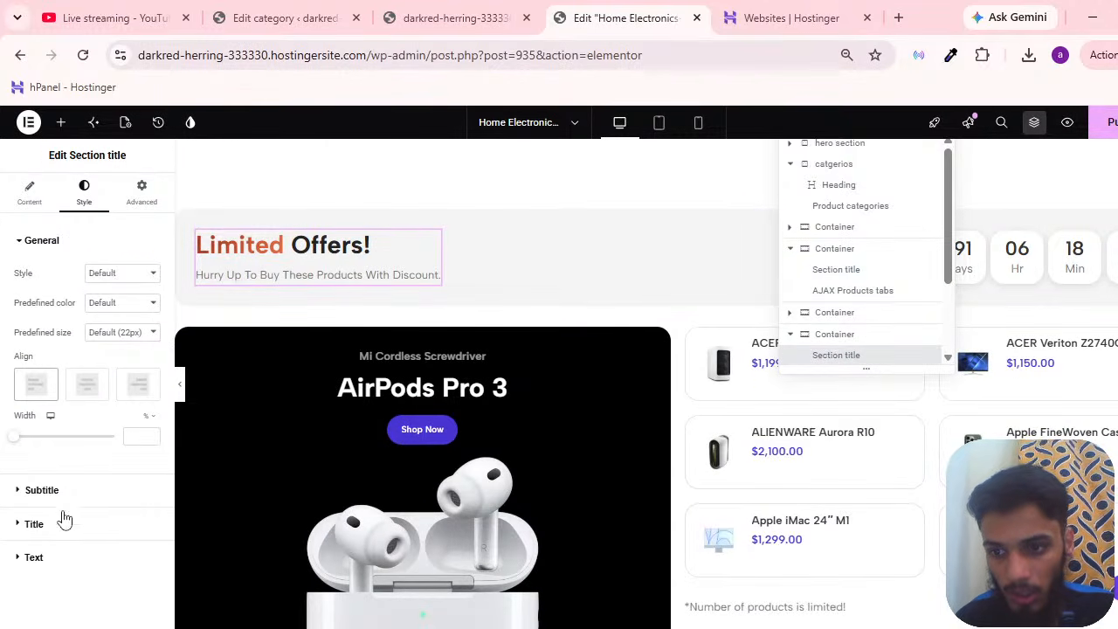
{"action": "scroll", "coordinate": [661, 312], "scroll_direction": "up", "scroll_amount": 10}
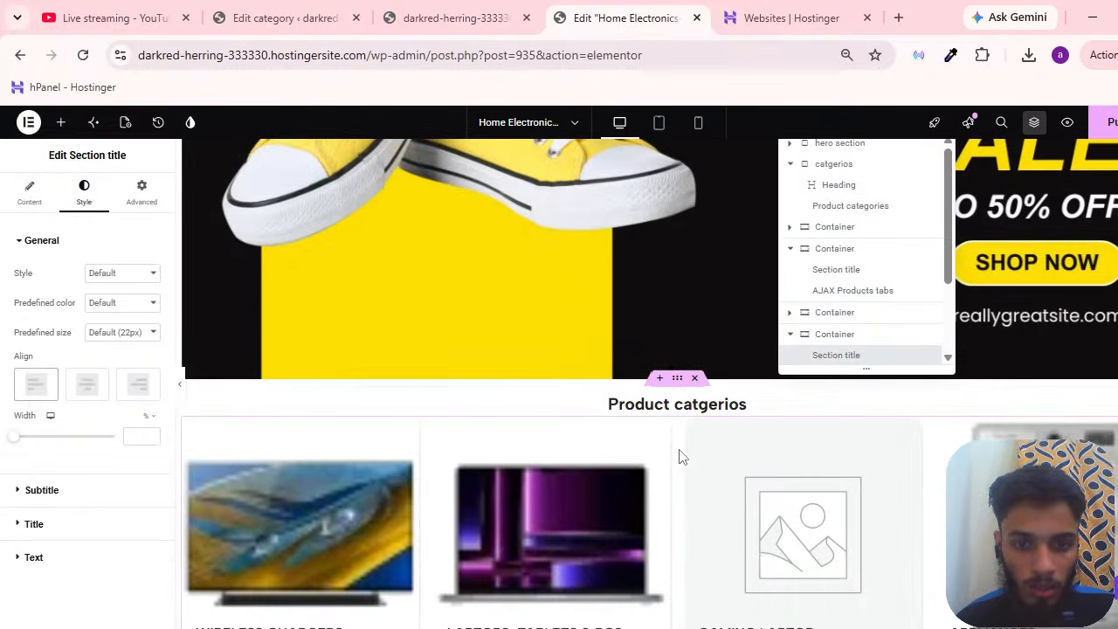
{"action": "left_click", "coordinate": [673, 417]}
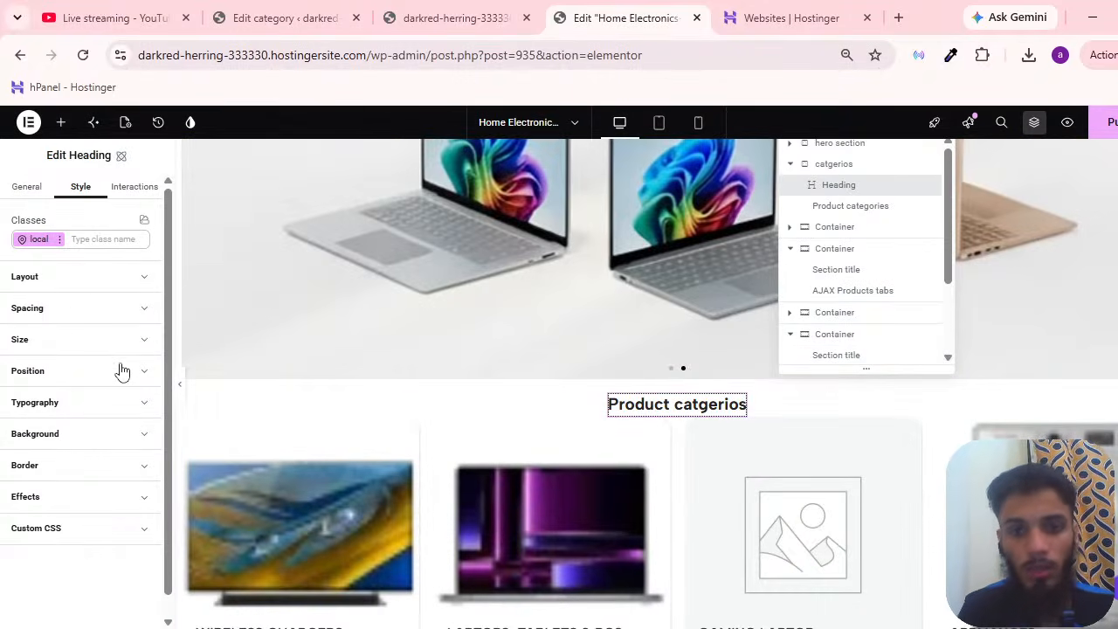
{"action": "scroll", "coordinate": [476, 441], "scroll_direction": "down", "scroll_amount": 3}
{"action": "scroll", "coordinate": [848, 407], "scroll_direction": "up", "scroll_amount": 6}
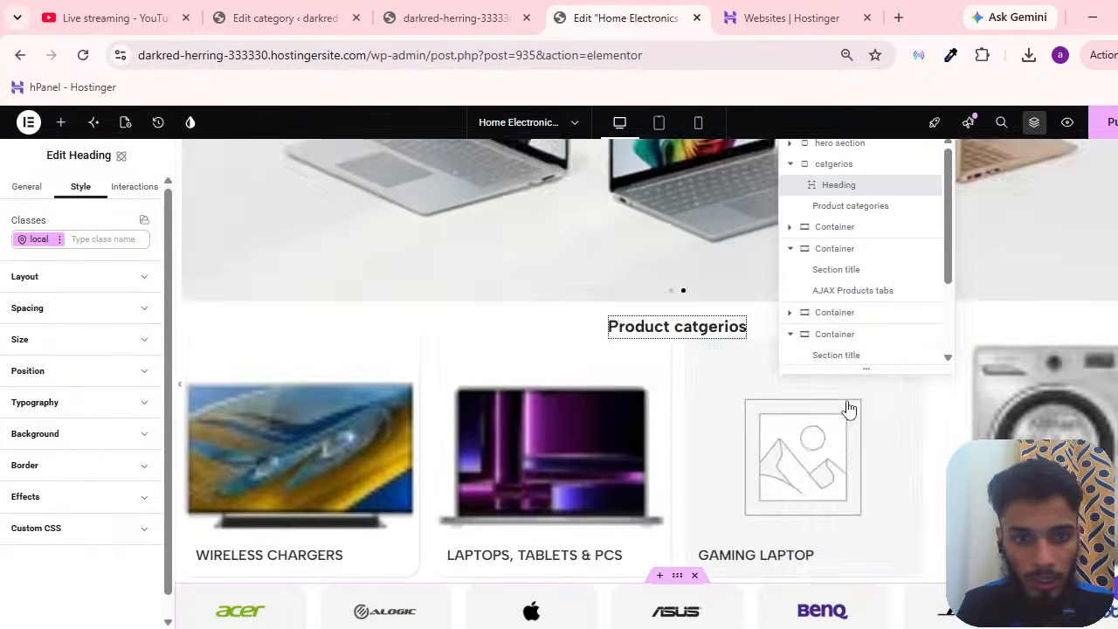
{"action": "scroll", "coordinate": [524, 409], "scroll_direction": "down", "scroll_amount": 6}
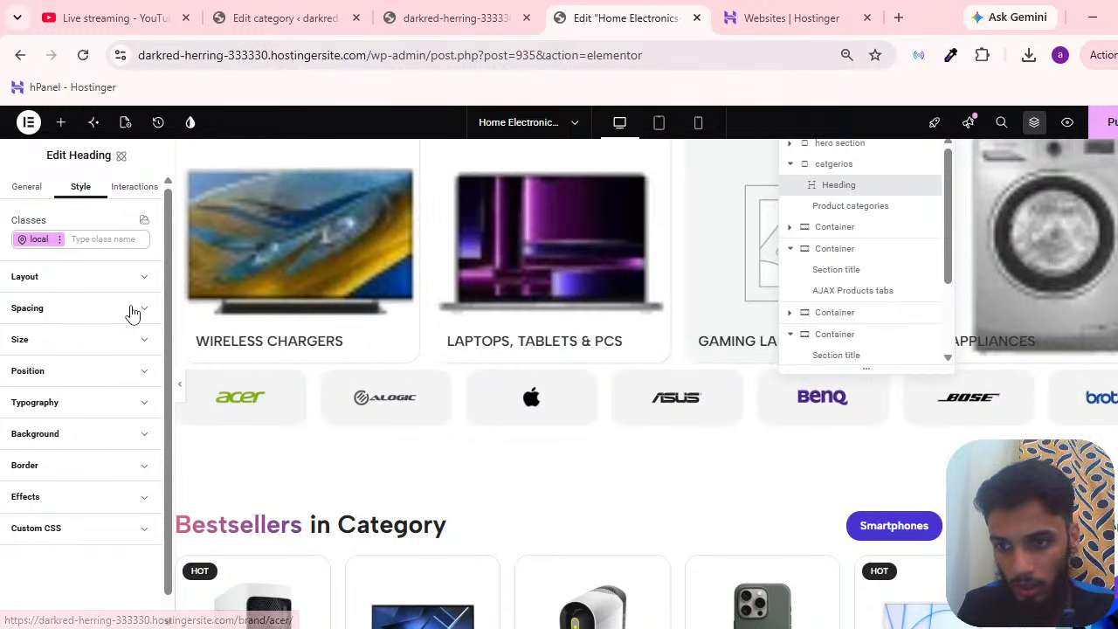
Set the Product catgerios heading's text color to black and its font family to Verdana.
{"action": "left_click", "coordinate": [138, 279]}
{"action": "left_click", "coordinate": [140, 281]}
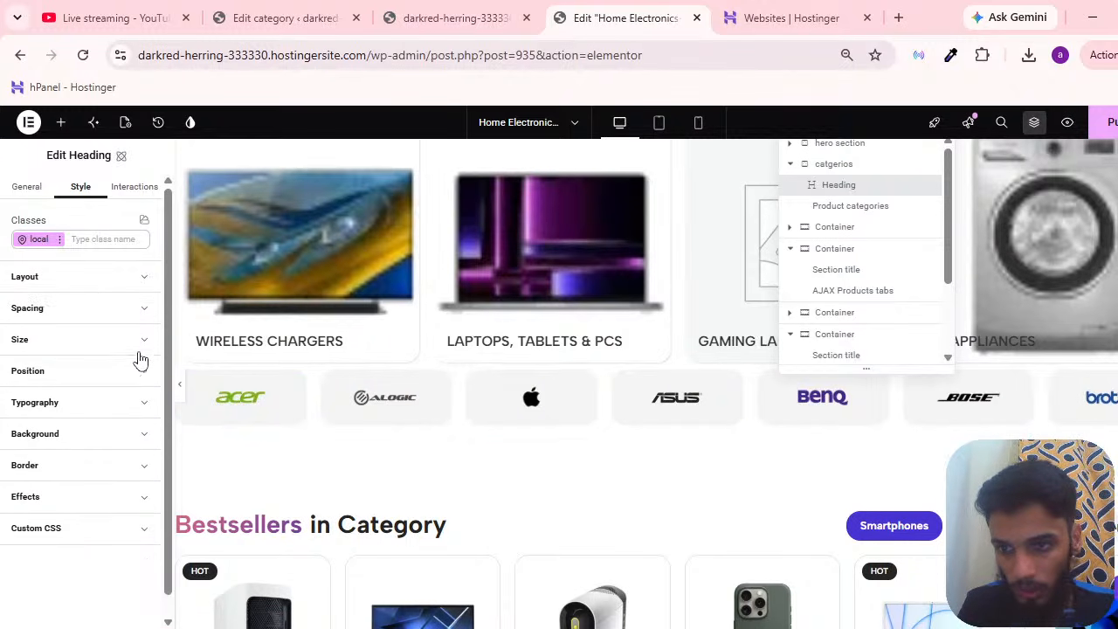
{"action": "left_click", "coordinate": [145, 404]}
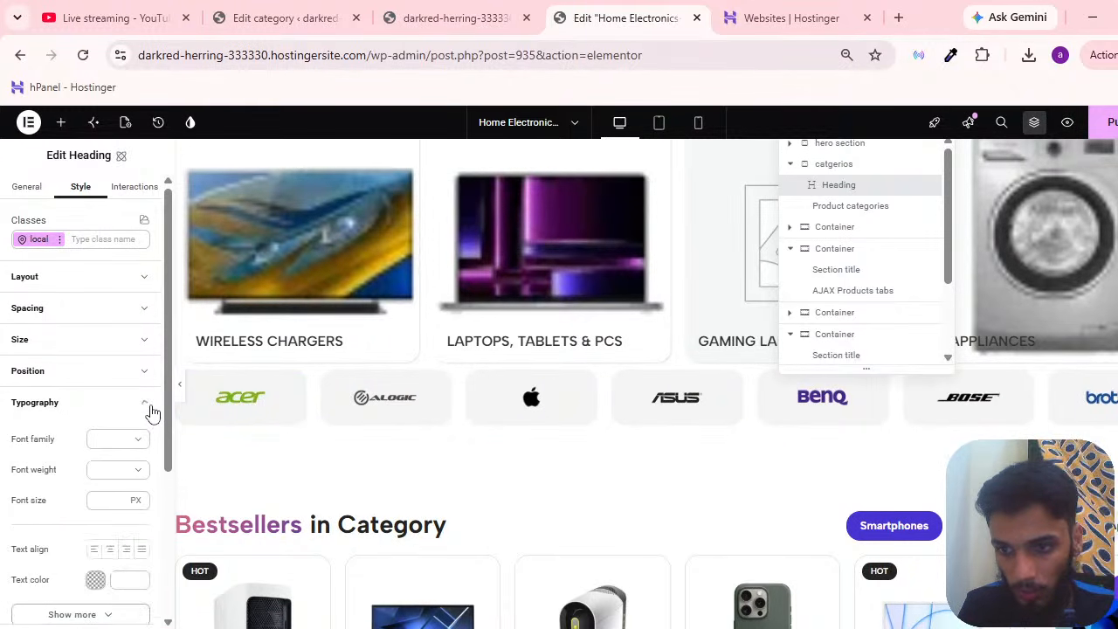
{"action": "scroll", "coordinate": [55, 462], "scroll_direction": "down", "scroll_amount": 3}
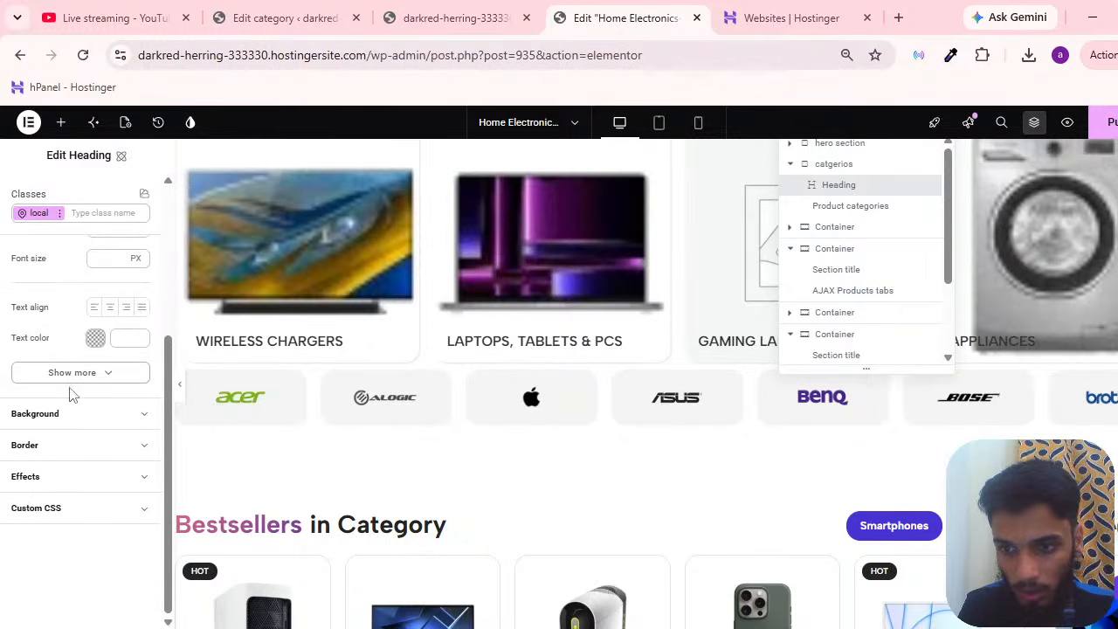
{"action": "scroll", "coordinate": [317, 339], "scroll_direction": "up", "scroll_amount": 4}
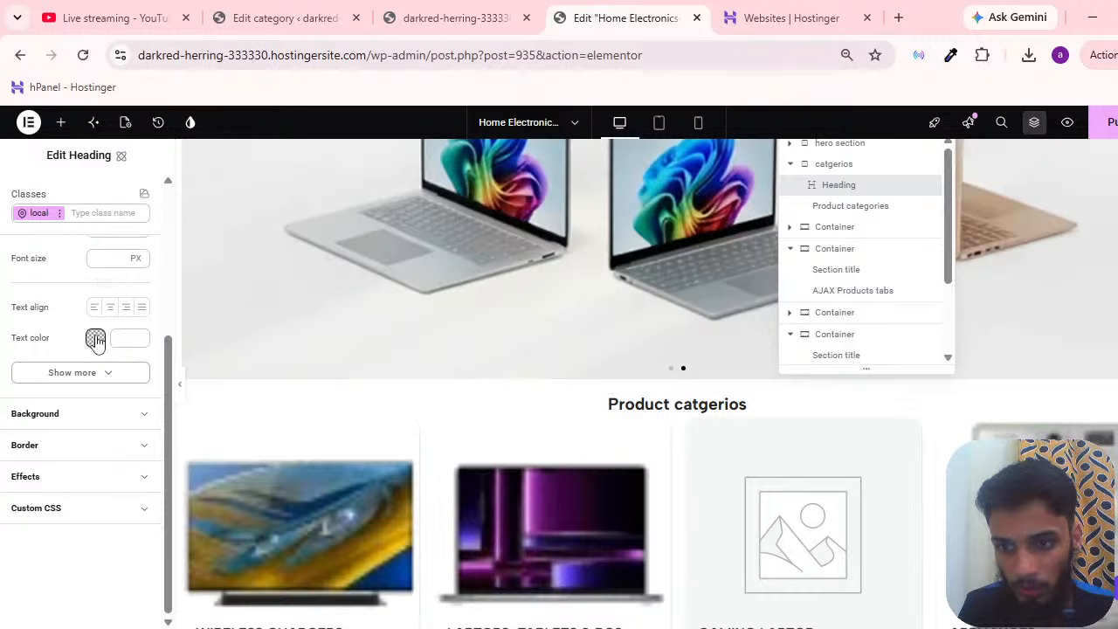
{"action": "left_click", "coordinate": [96, 338]}
{"action": "left_click", "coordinate": [147, 432]}
{"action": "mouse_move", "coordinate": [123, 472]}
{"action": "left_mouse_down"}
{"action": "mouse_move", "coordinate": [284, 375]}
{"action": "mouse_move", "coordinate": [160, 475]}
{"action": "mouse_move", "coordinate": [56, 498]}
{"action": "mouse_move", "coordinate": [13, 562]}
{"action": "left_mouse_up"}
{"action": "left_click", "coordinate": [10, 522]}
{"action": "scroll", "coordinate": [67, 499], "scroll_direction": "up", "scroll_amount": 4}
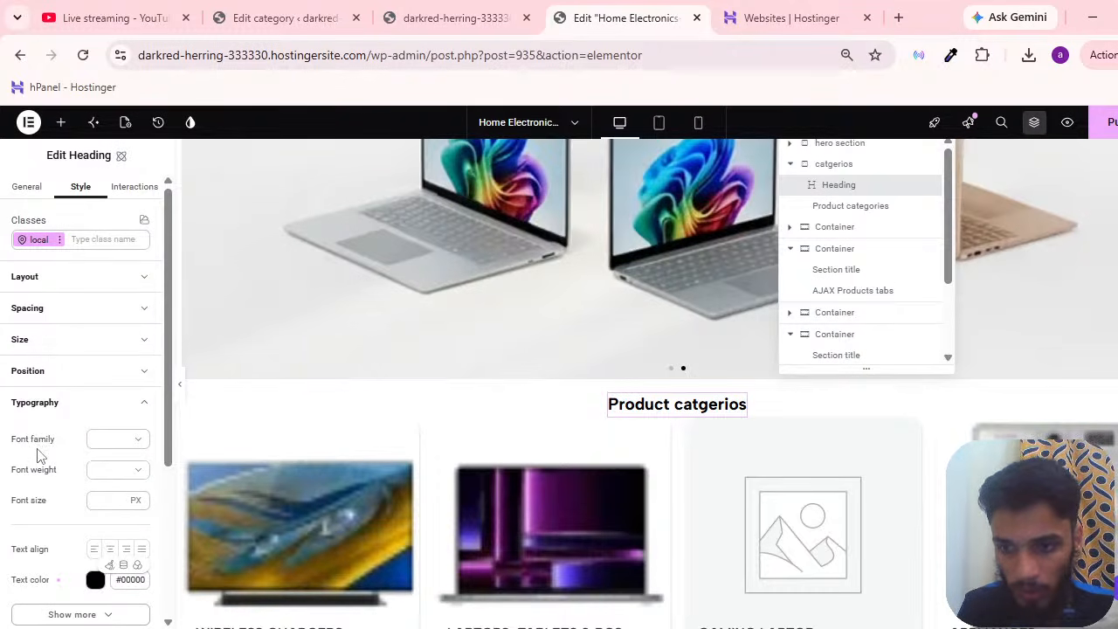
{"action": "left_click", "coordinate": [112, 446]}
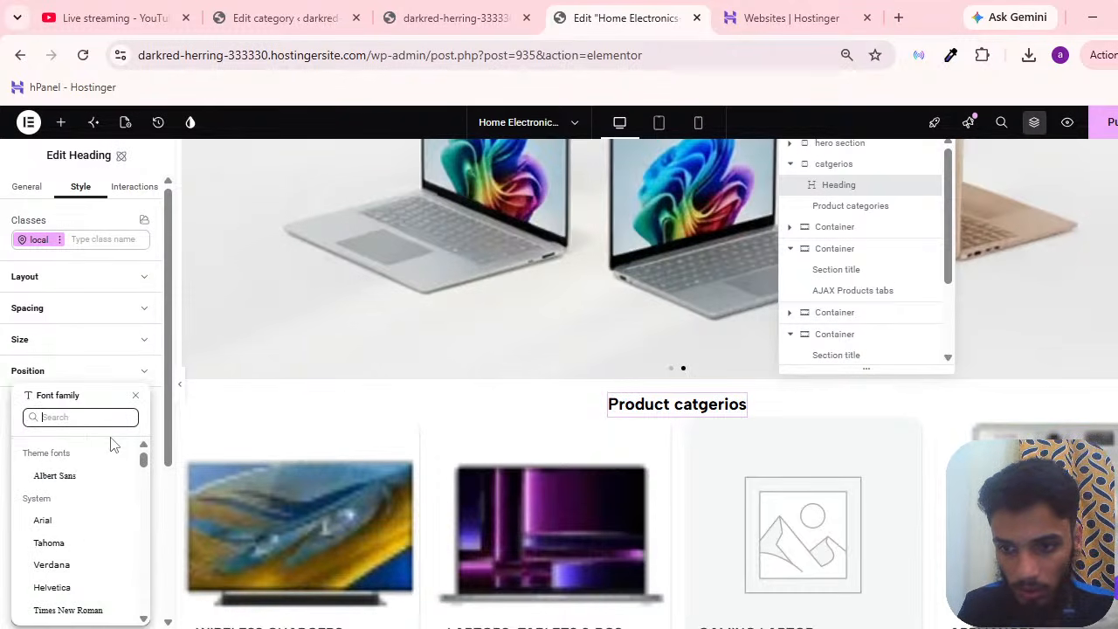
{"action": "left_click", "coordinate": [93, 568]}
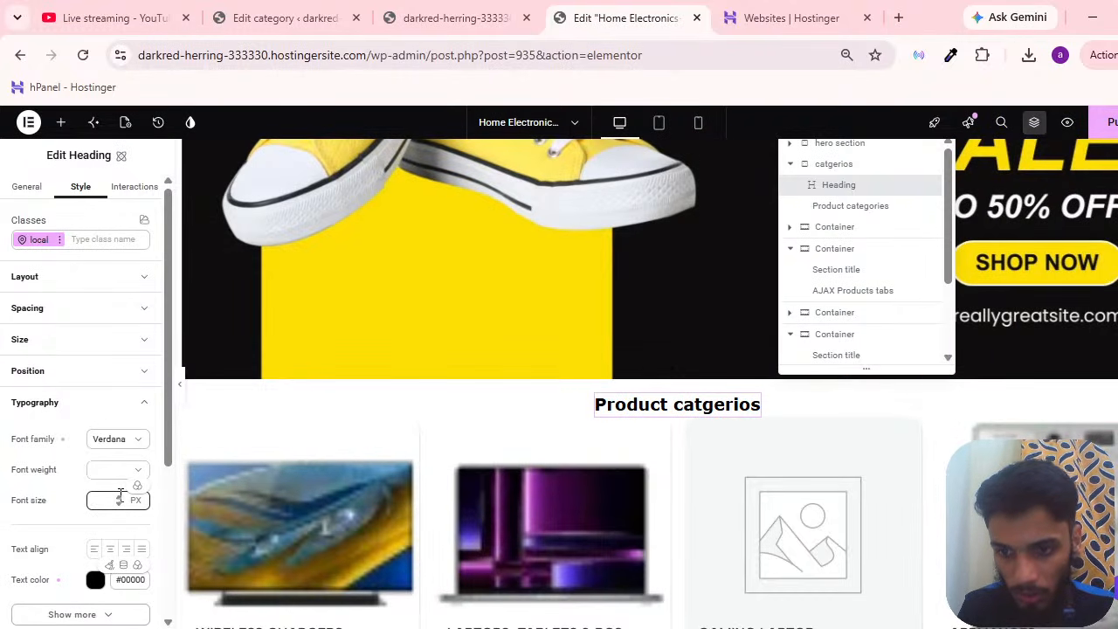
Set the Product catgerios heading's font size to 37 px.
{"action": "type", "text": "10"}
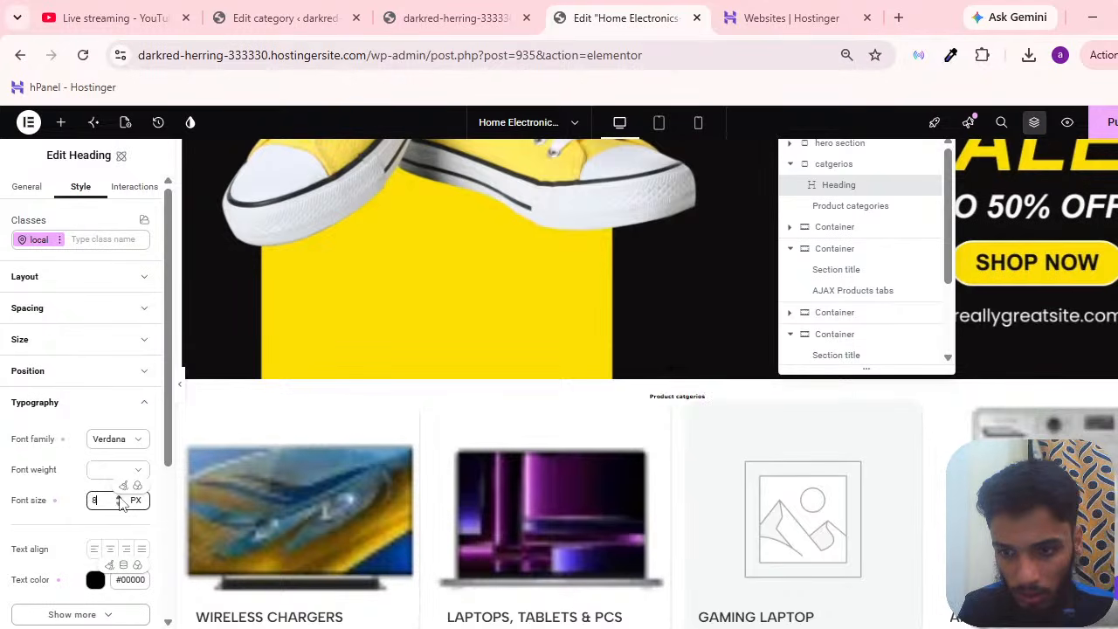
{"action": "left_click", "coordinate": [120, 498]}
{"action": "left_click", "coordinate": [120, 497]}
{"action": "left_click", "coordinate": [119, 497]}
{"action": "left_click", "coordinate": [120, 497]}
{"action": "left_click", "coordinate": [120, 497]}
{"action": "left_click", "coordinate": [120, 497]}
{"action": "left_click", "coordinate": [120, 497]}
{"action": "left_click", "coordinate": [120, 497]}
{"action": "left_click", "coordinate": [119, 497]}
{"action": "left_click", "coordinate": [119, 497]}
{"action": "left_click", "coordinate": [120, 497]}
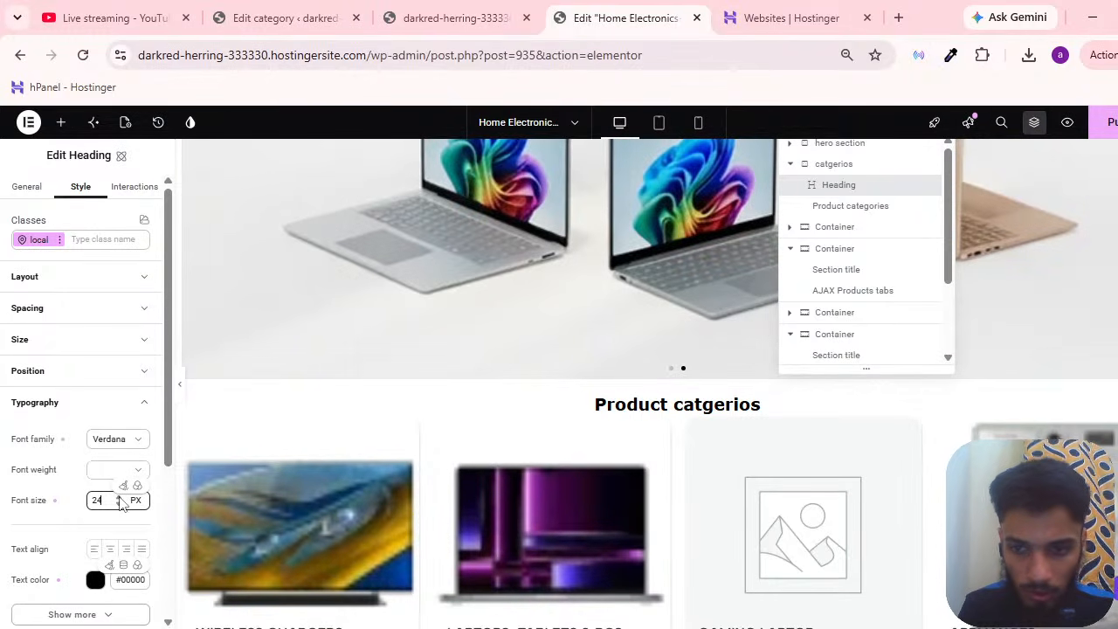
{"action": "left_click", "coordinate": [120, 497]}
{"action": "left_click", "coordinate": [119, 497]}
{"action": "left_click", "coordinate": [120, 497]}
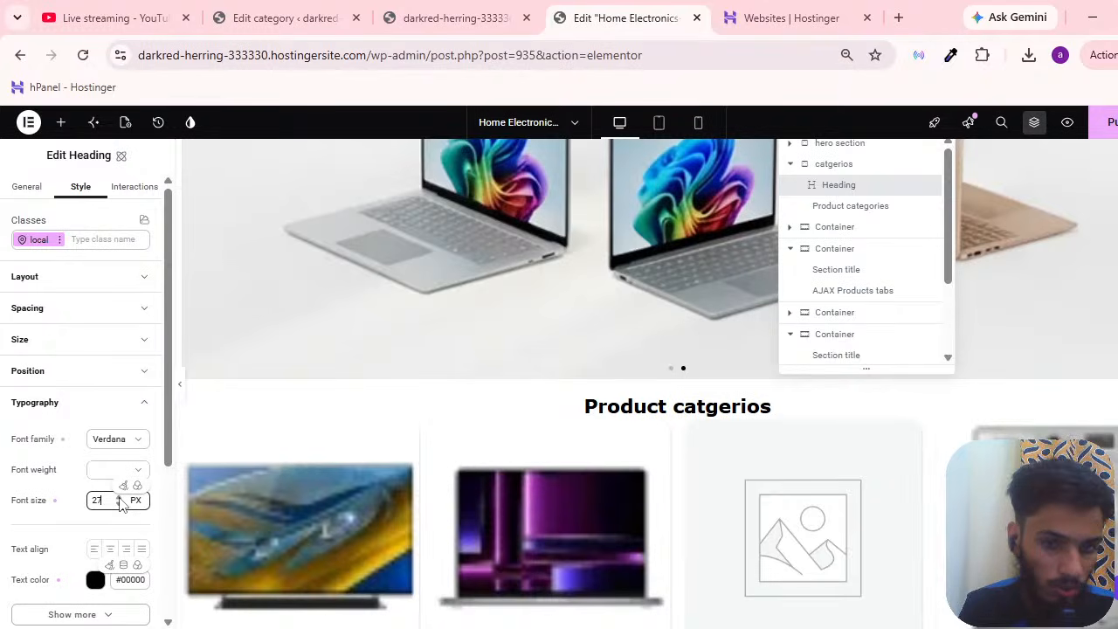
{"action": "key", "text": "BackSpace"}
{"action": "key", "text": "BackSpace"}
{"action": "type", "text": "37"}
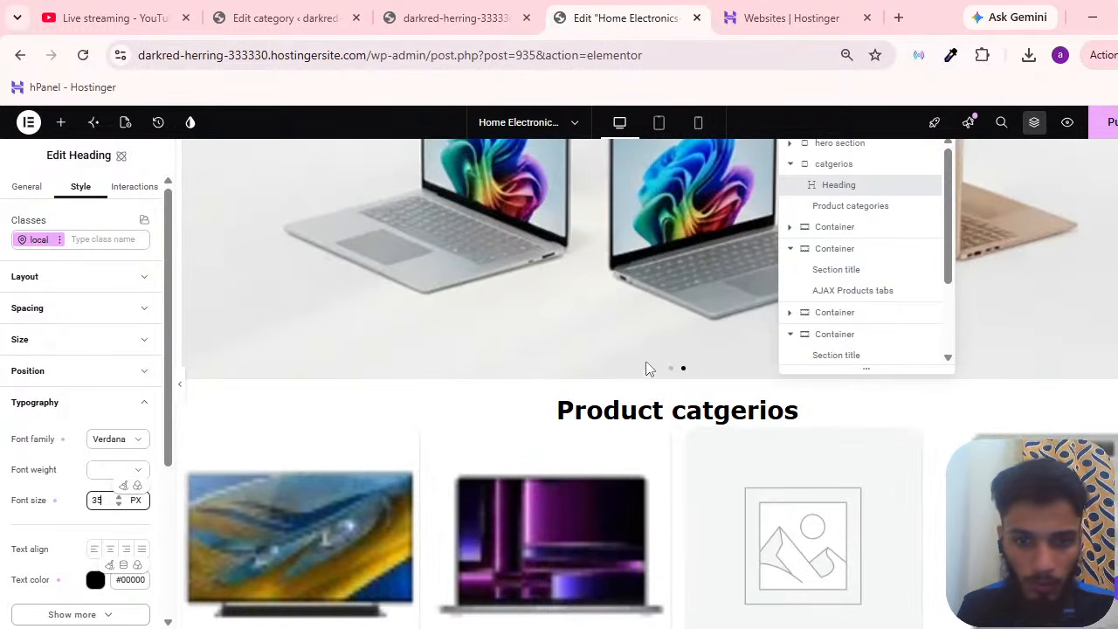
Look over the restyled heading, the product categories grid and the hero and brand sections around them.
{"action": "scroll", "coordinate": [799, 454], "scroll_direction": "down", "scroll_amount": 4}
{"action": "scroll", "coordinate": [766, 376], "scroll_direction": "up", "scroll_amount": 7}
{"action": "scroll", "coordinate": [744, 381], "scroll_direction": "down", "scroll_amount": 5}
{"action": "scroll", "coordinate": [745, 381], "scroll_direction": "up", "scroll_amount": 2}
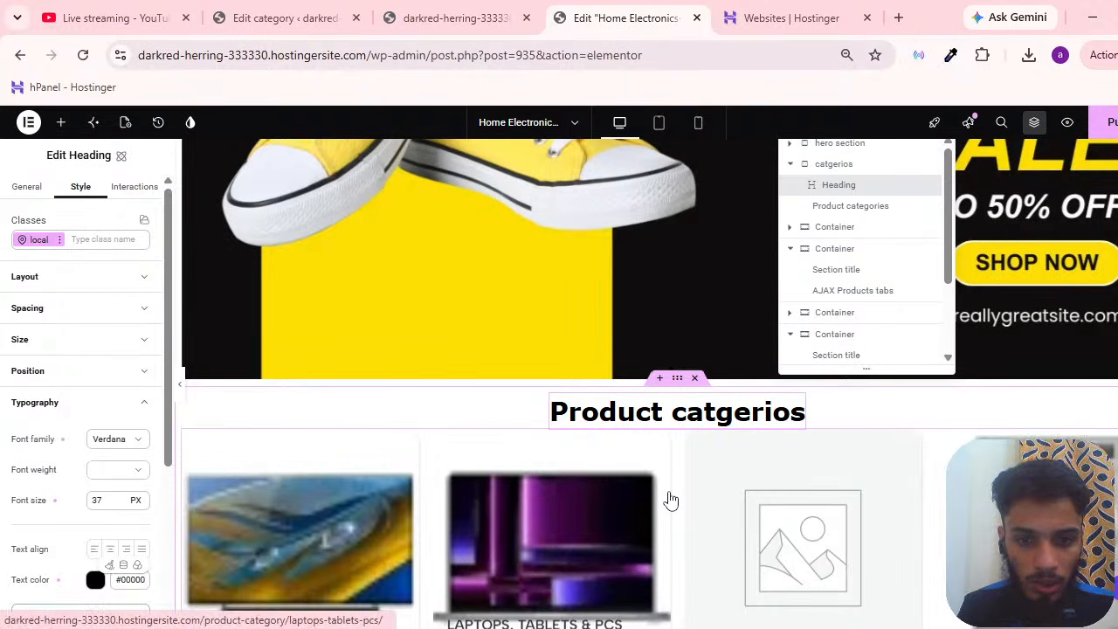
{"action": "left_click", "coordinate": [787, 457]}
{"action": "scroll", "coordinate": [714, 500], "scroll_direction": "down", "scroll_amount": 2}
{"action": "scroll", "coordinate": [714, 499], "scroll_direction": "up", "scroll_amount": 2}
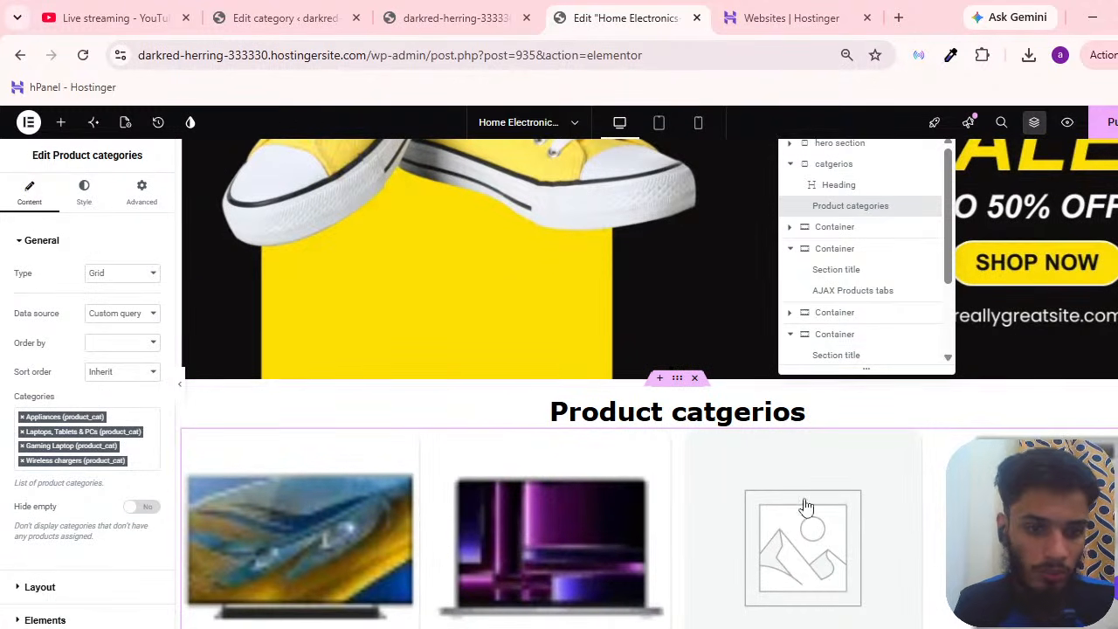
{"action": "scroll", "coordinate": [603, 385], "scroll_direction": "down", "scroll_amount": 10}
{"action": "scroll", "coordinate": [609, 387], "scroll_direction": "up", "scroll_amount": 6}
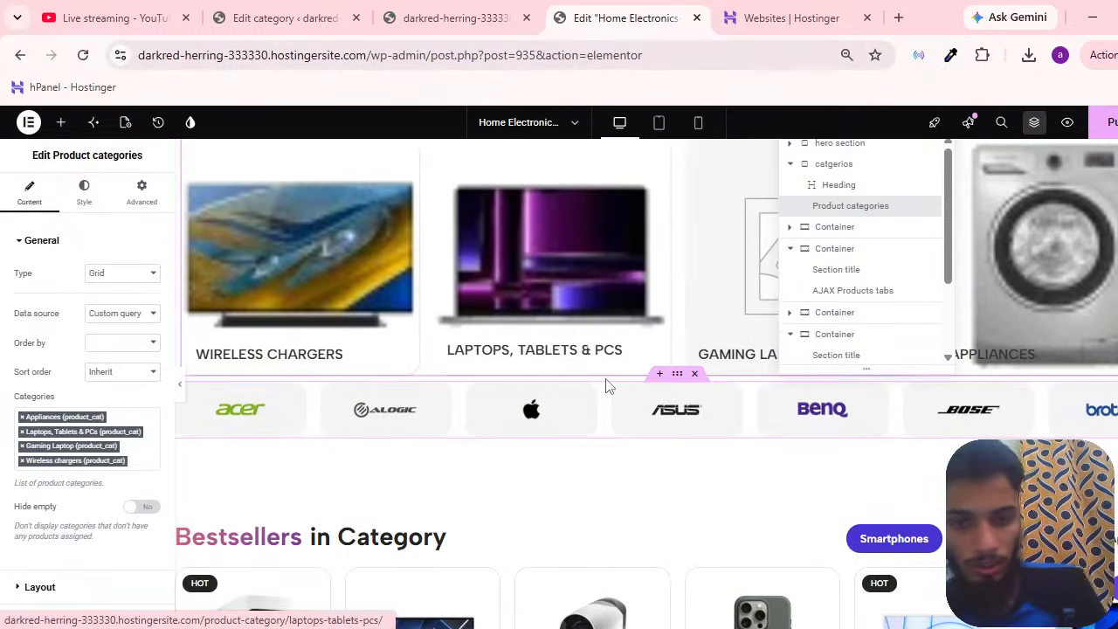
{"action": "scroll", "coordinate": [615, 382], "scroll_direction": "up", "scroll_amount": 4}
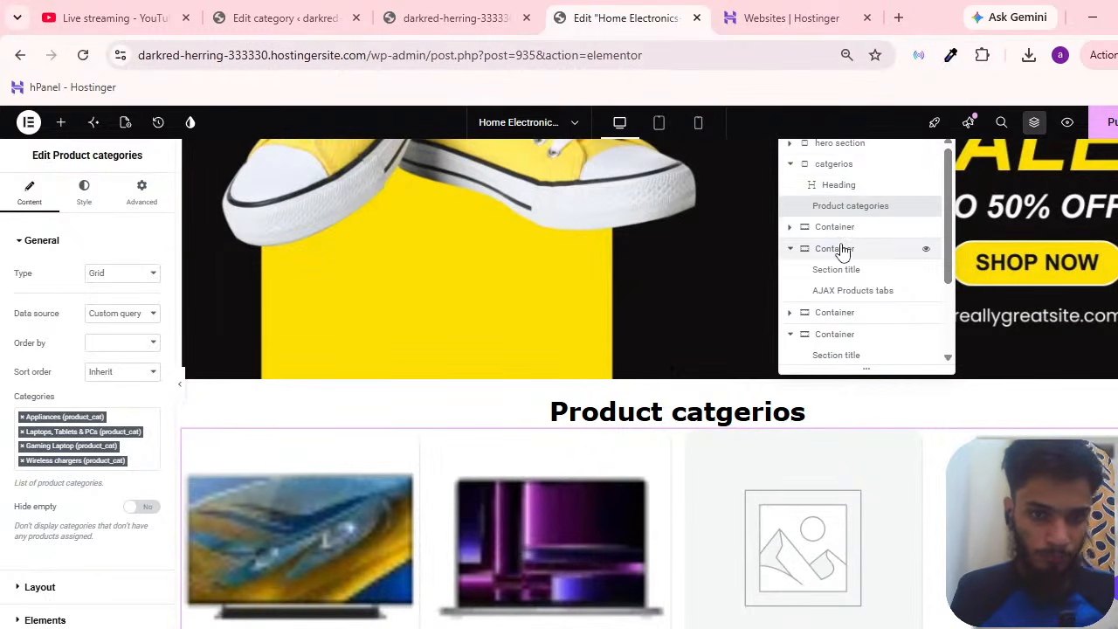
{"action": "scroll", "coordinate": [1114, 307], "scroll_direction": "up", "scroll_amount": 4}
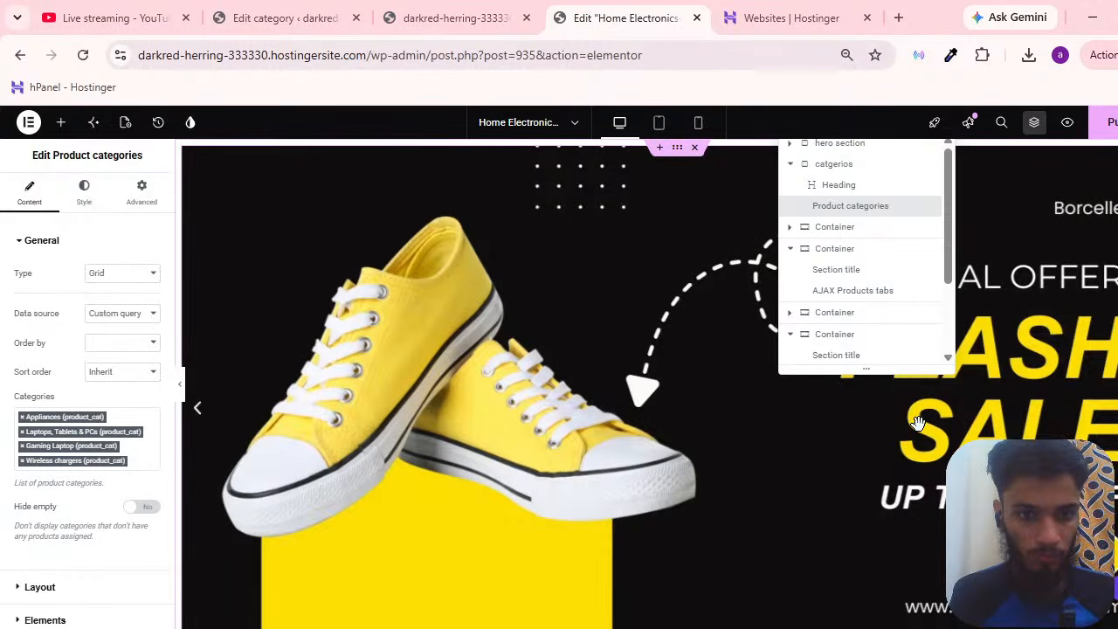
Save the page and collapse all expanded sections and containers in the page structure tree.
{"action": "left_click_drag", "start_coordinate": [890, 368], "coordinate": [819, 395]}
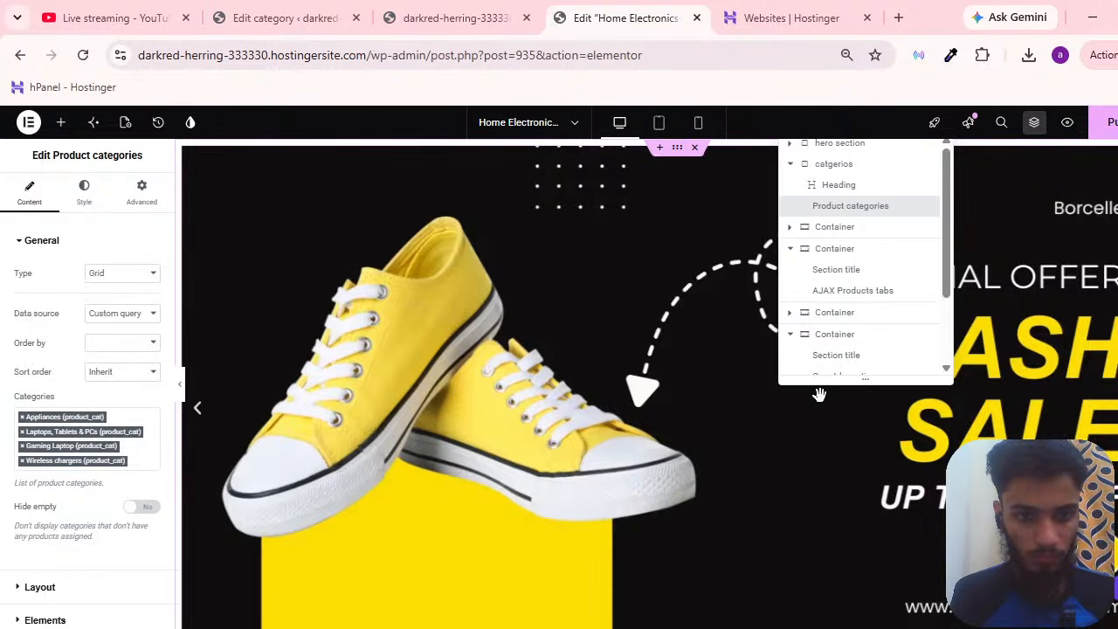
{"action": "left_click", "coordinate": [826, 269]}
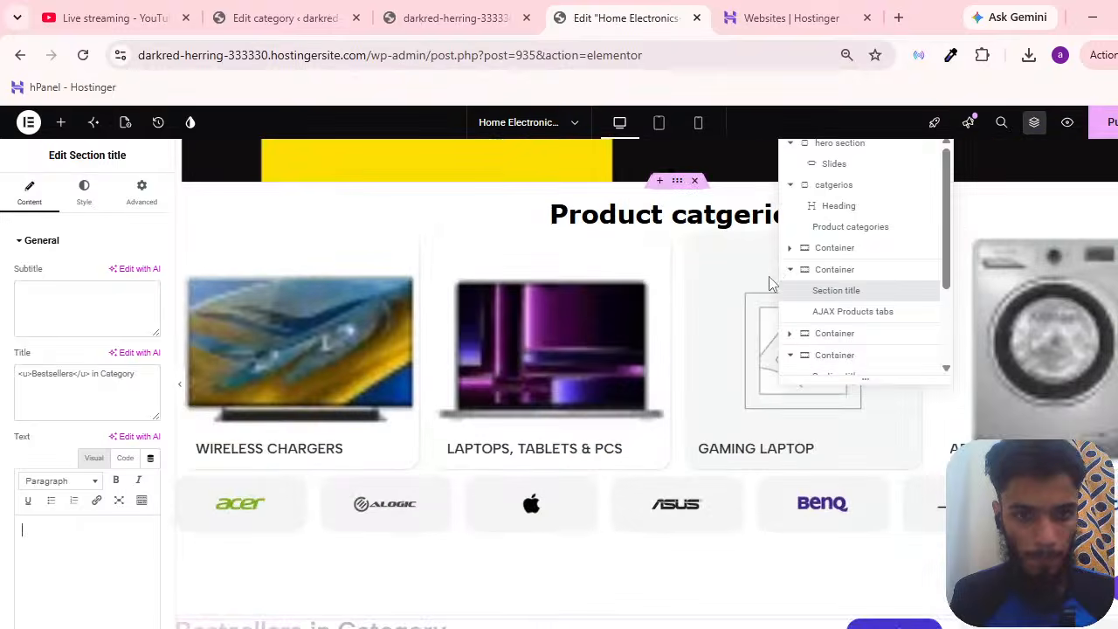
{"action": "scroll", "coordinate": [644, 365], "scroll_direction": "up", "scroll_amount": 8}
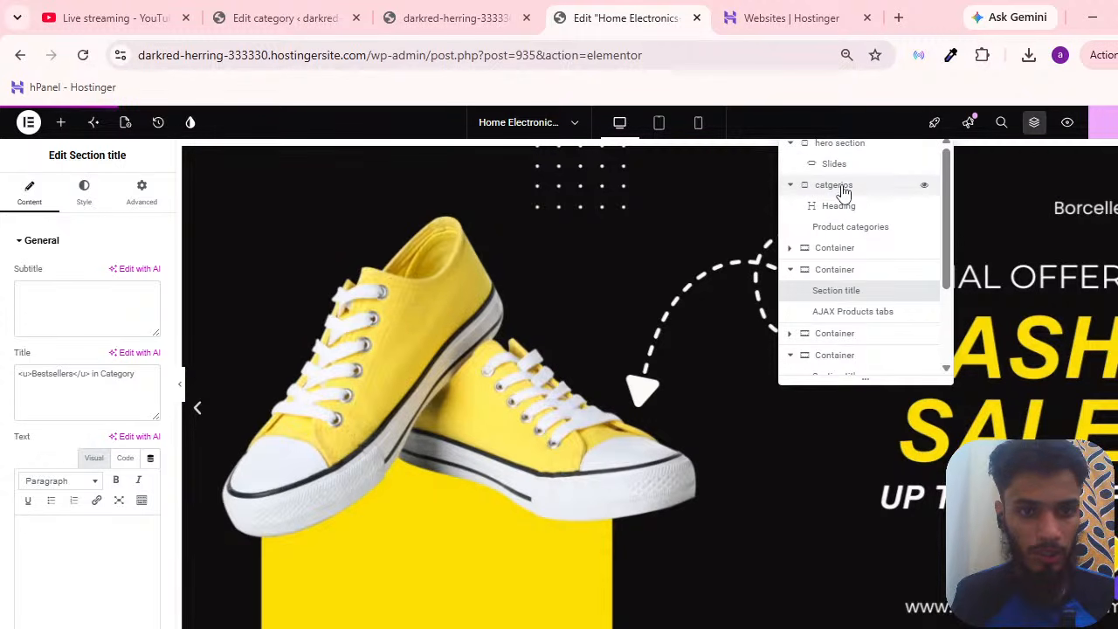
{"action": "left_click", "coordinate": [790, 184]}
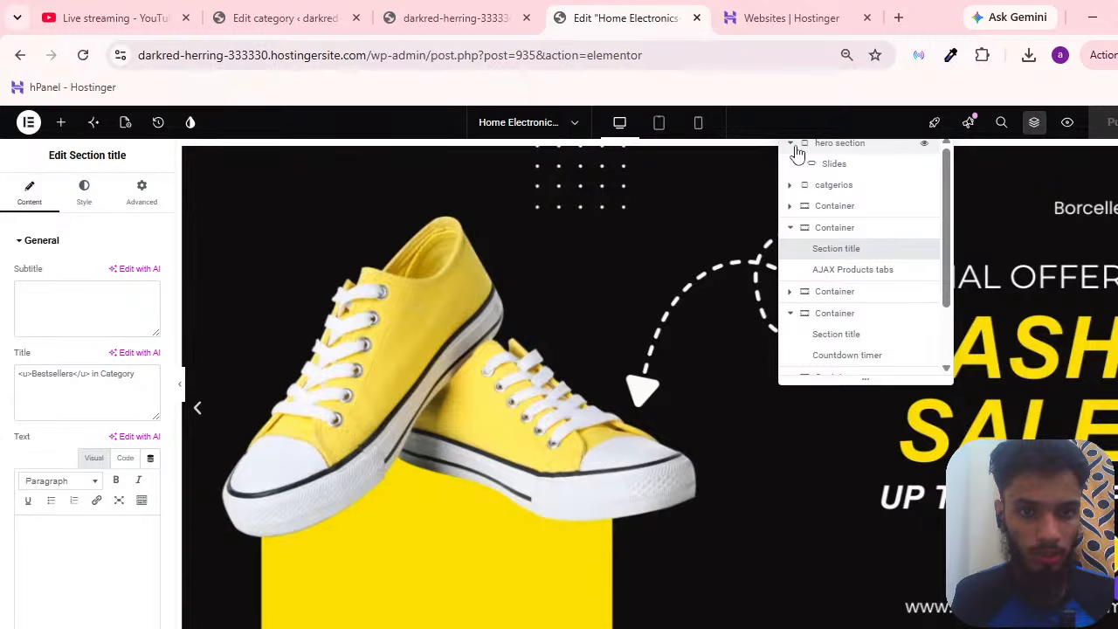
{"action": "left_click", "coordinate": [792, 144]}
{"action": "left_click", "coordinate": [791, 207]}
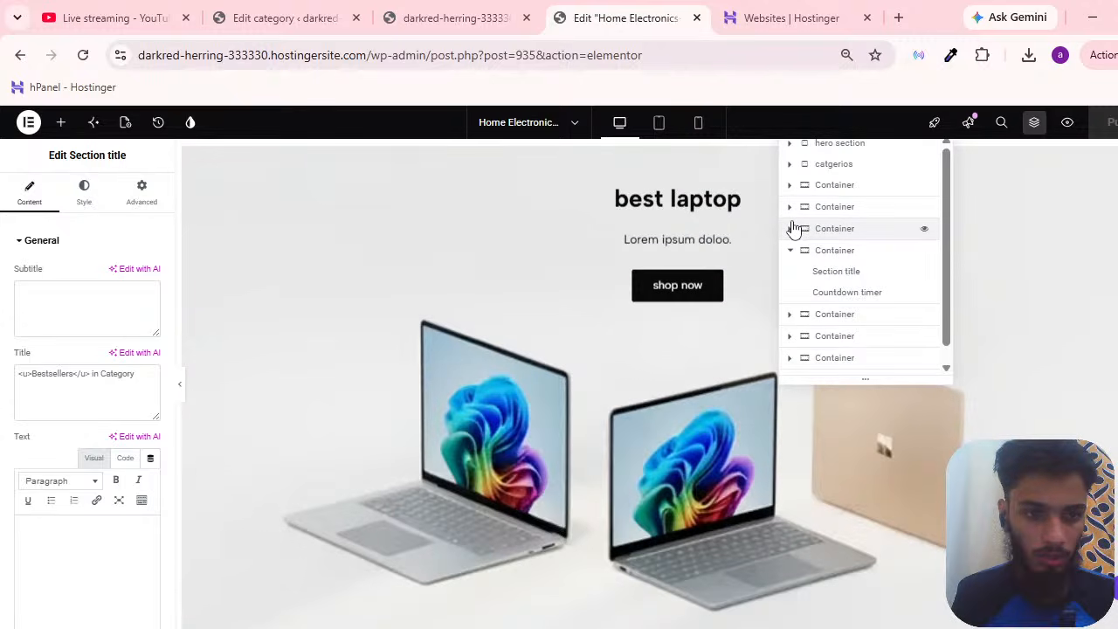
{"action": "left_click", "coordinate": [791, 250]}
Delete the container with the brand logos between the product categories and the Bestsellers in Category section.
{"action": "scroll", "coordinate": [634, 248], "scroll_direction": "down", "scroll_amount": 2}
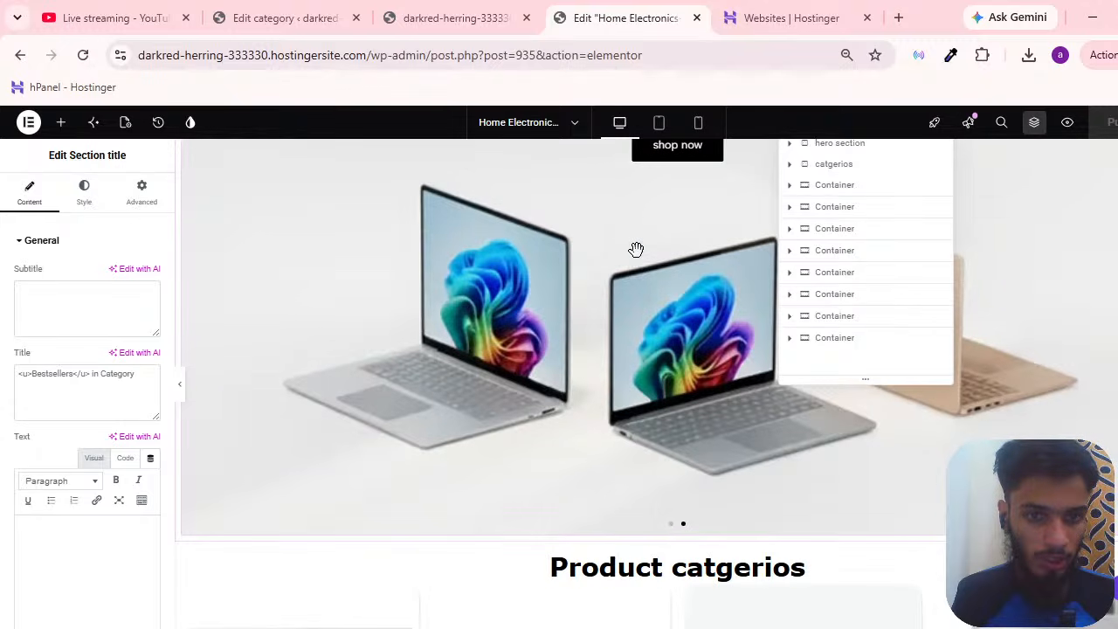
{"action": "scroll", "coordinate": [740, 403], "scroll_direction": "down", "scroll_amount": 6}
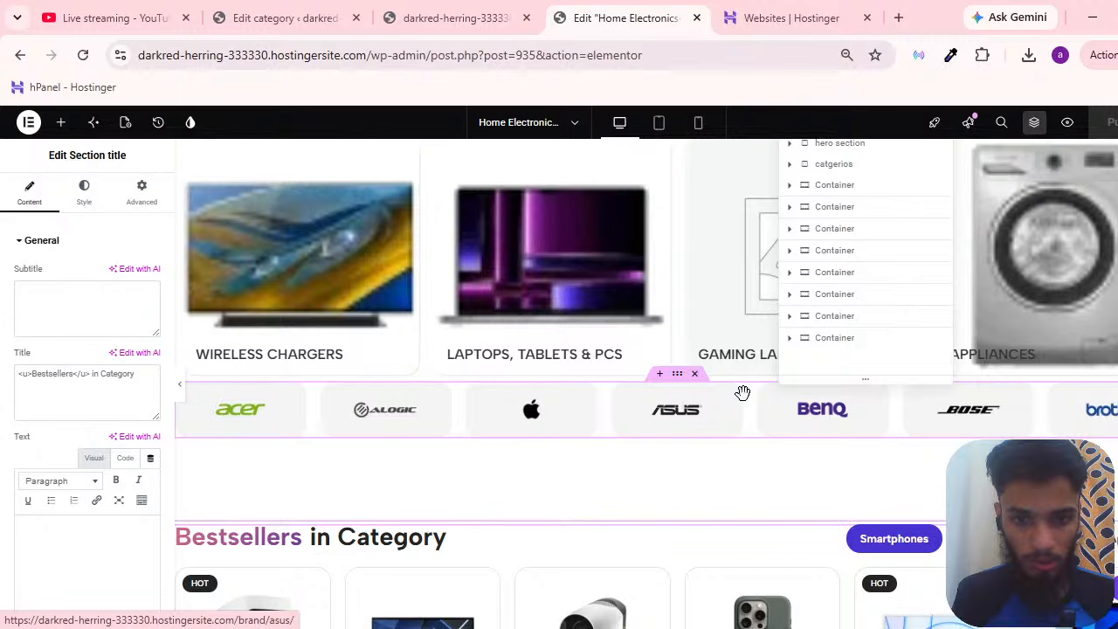
{"action": "left_click", "coordinate": [743, 393]}
{"action": "scroll", "coordinate": [942, 446], "scroll_direction": "down", "scroll_amount": 1}
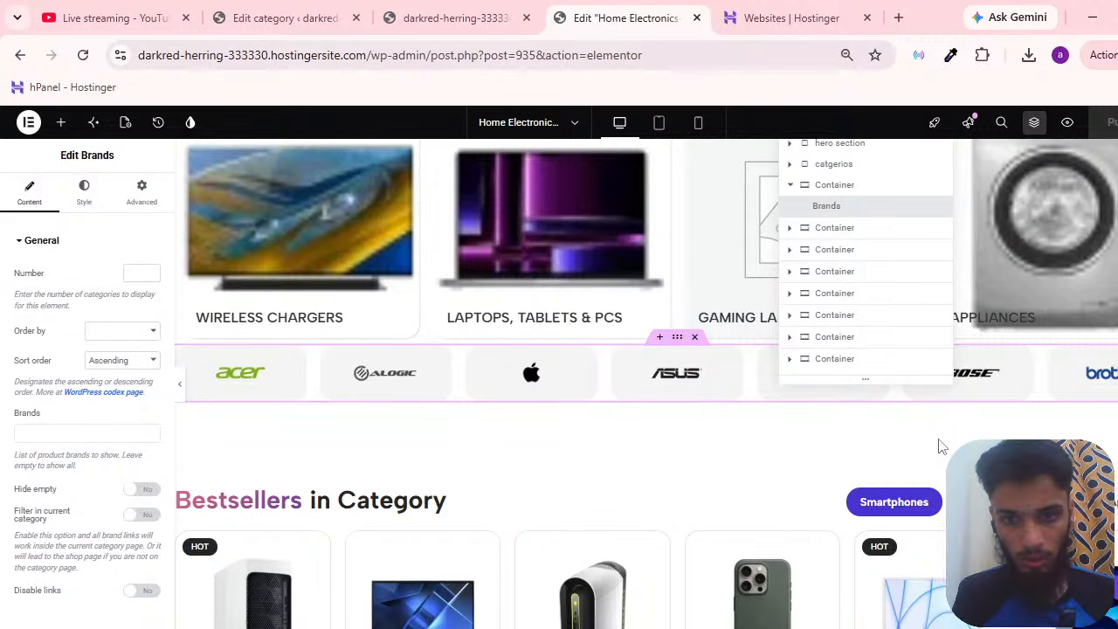
{"action": "scroll", "coordinate": [941, 446], "scroll_direction": "down", "scroll_amount": 1}
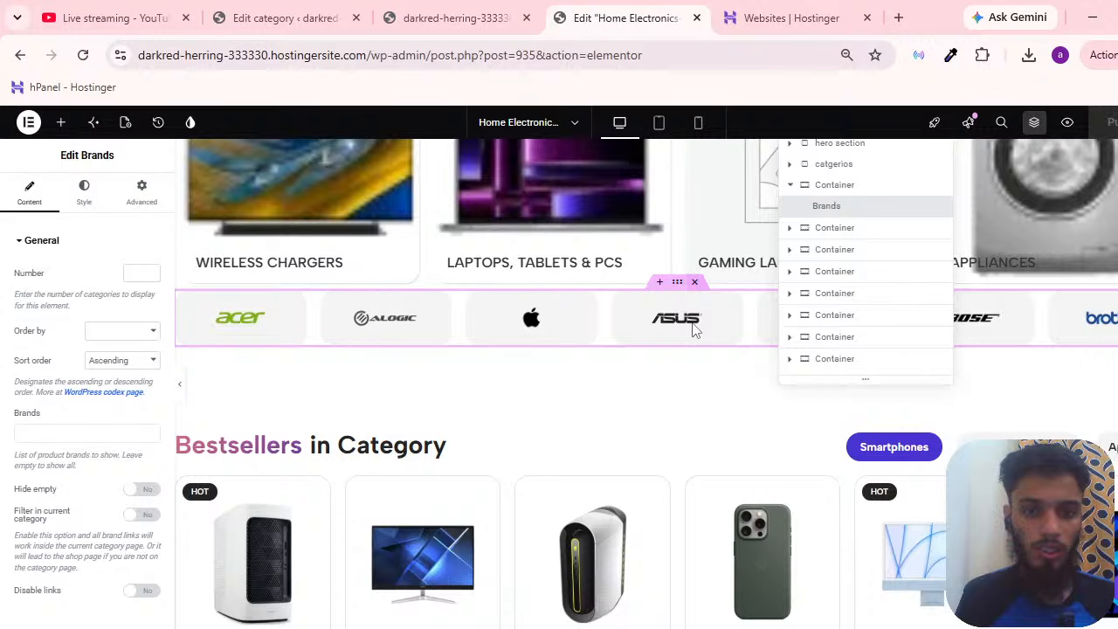
{"action": "key", "text": "Delete"}
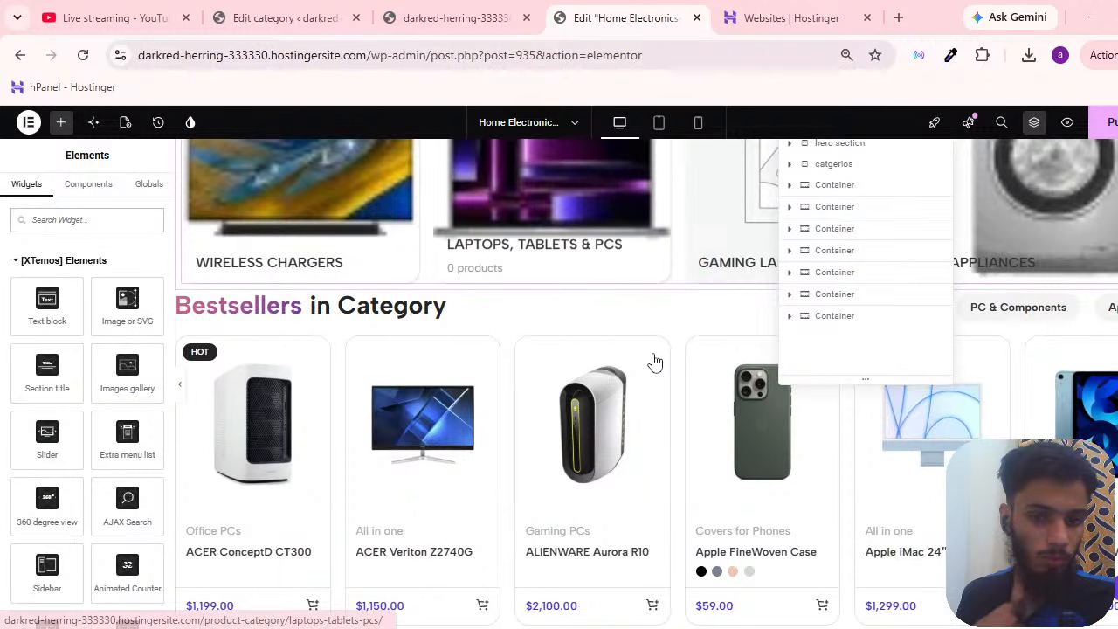
{"action": "scroll", "coordinate": [699, 341], "scroll_direction": "up", "scroll_amount": 4}
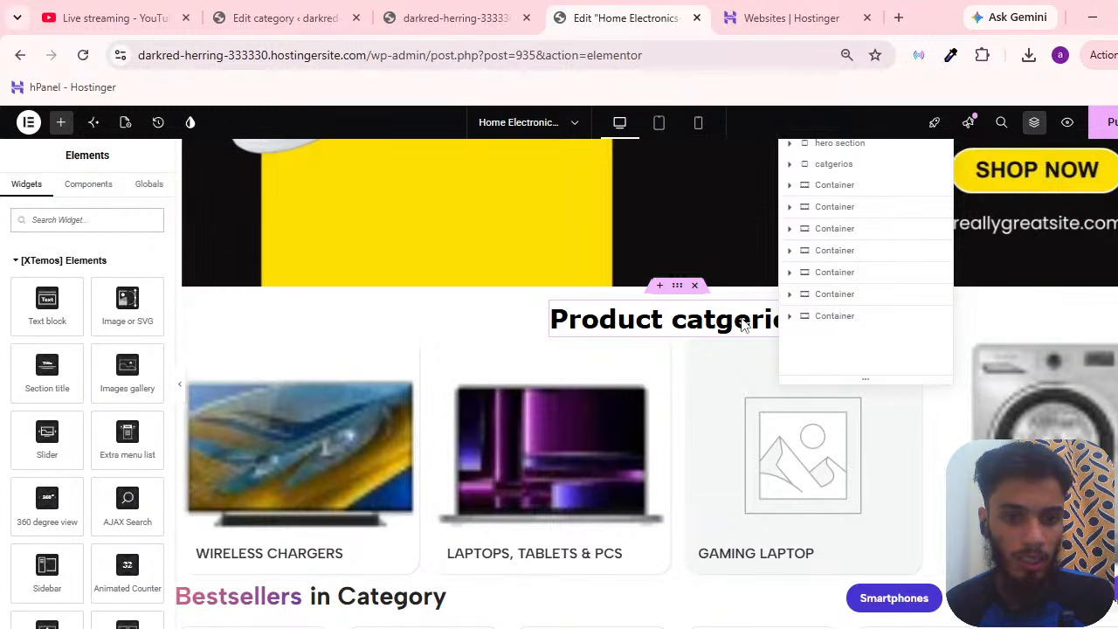
{"action": "scroll", "coordinate": [710, 282], "scroll_direction": "down", "scroll_amount": 2}
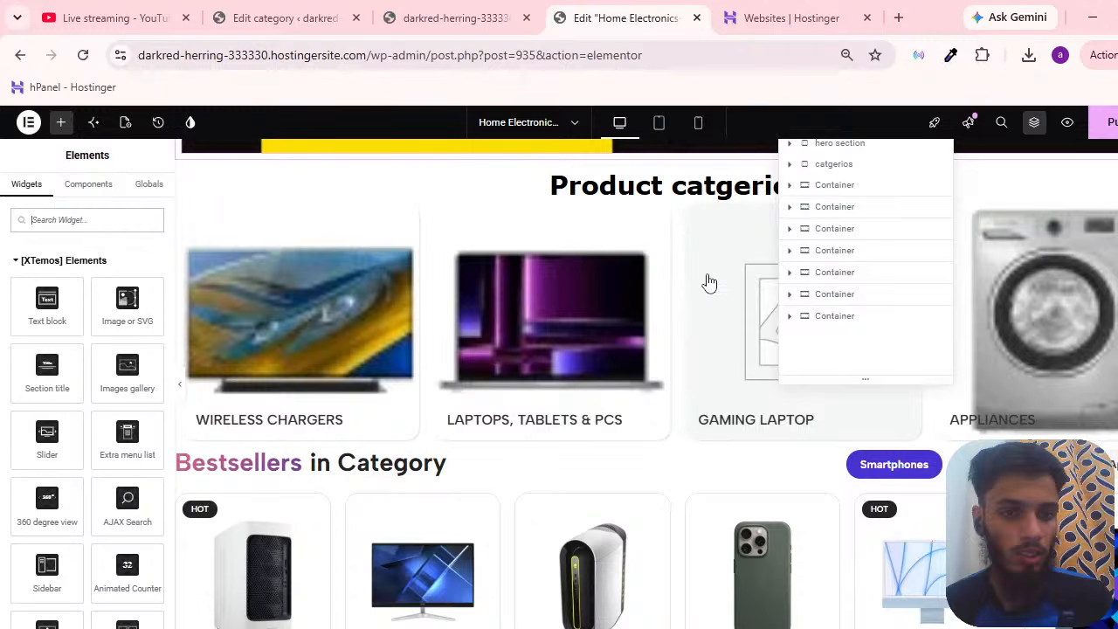
Look over the product categories, Bestsellers in Category and Popular in Appliances sections and the Bestsellers product tabs widget.
{"action": "scroll", "coordinate": [709, 282], "scroll_direction": "down", "scroll_amount": 8}
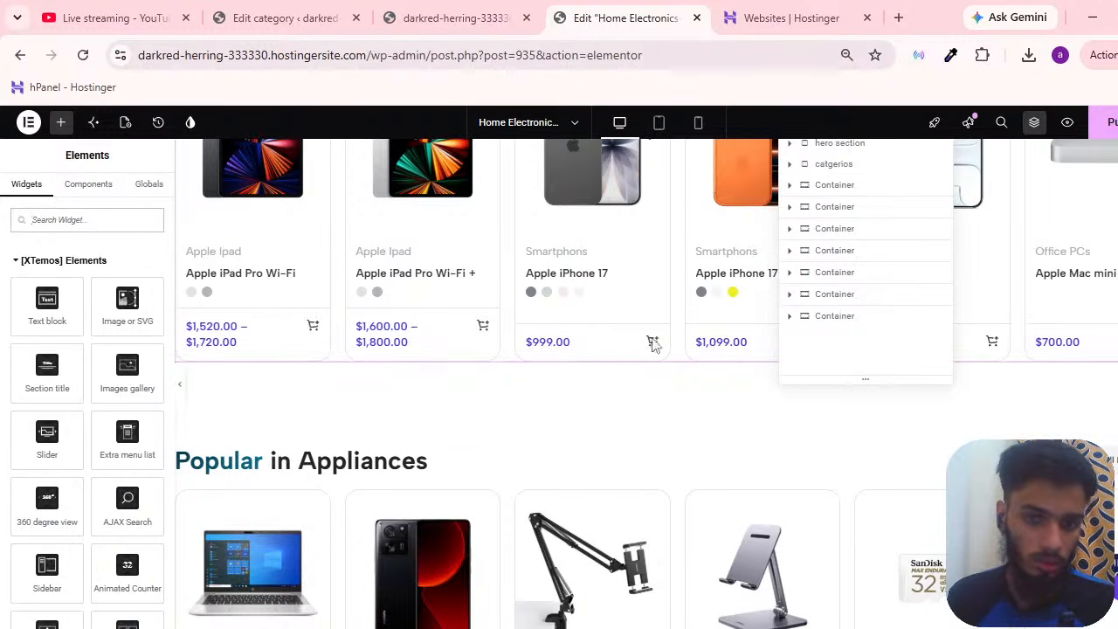
{"action": "scroll", "coordinate": [674, 451], "scroll_direction": "up", "scroll_amount": 5}
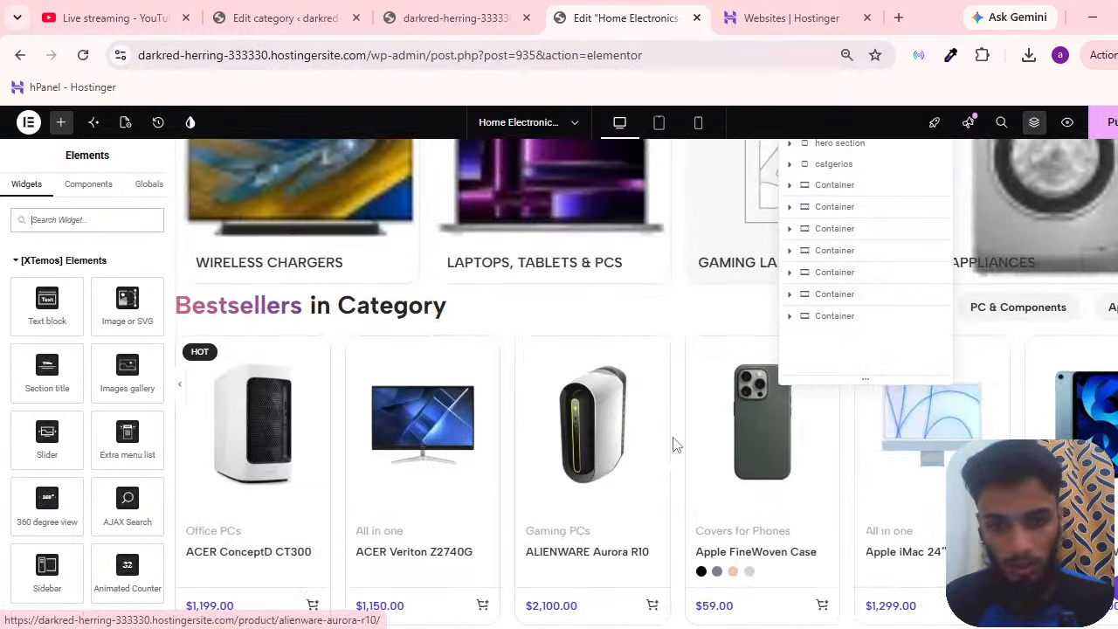
{"action": "scroll", "coordinate": [666, 393], "scroll_direction": "up", "scroll_amount": 6}
{"action": "scroll", "coordinate": [672, 289], "scroll_direction": "down", "scroll_amount": 4}
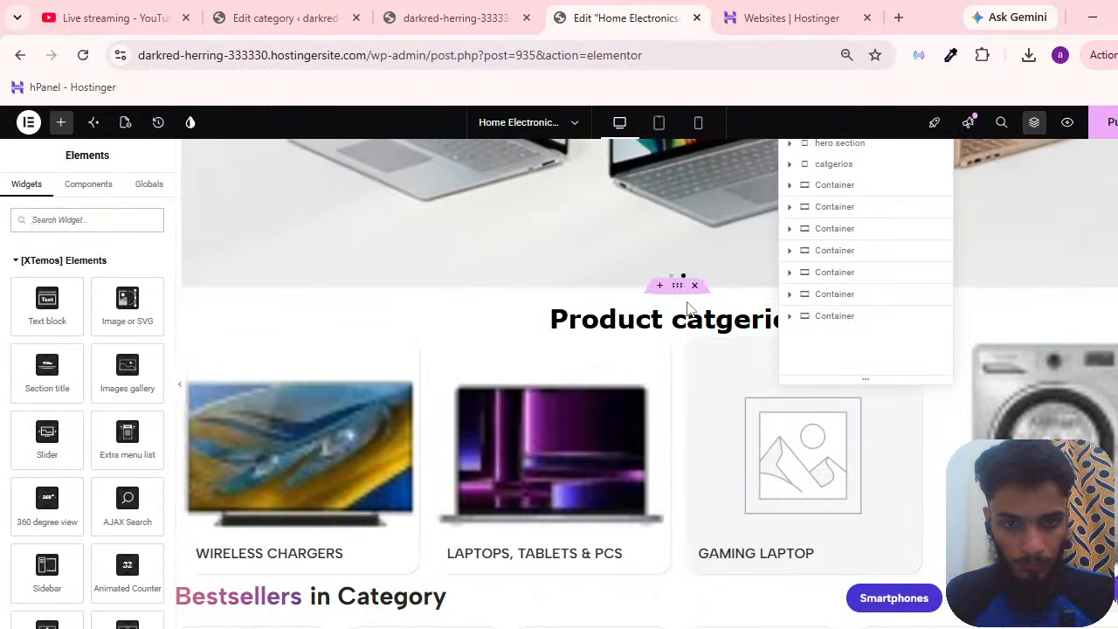
{"action": "scroll", "coordinate": [716, 319], "scroll_direction": "up", "scroll_amount": 4}
{"action": "scroll", "coordinate": [612, 350], "scroll_direction": "down", "scroll_amount": 6}
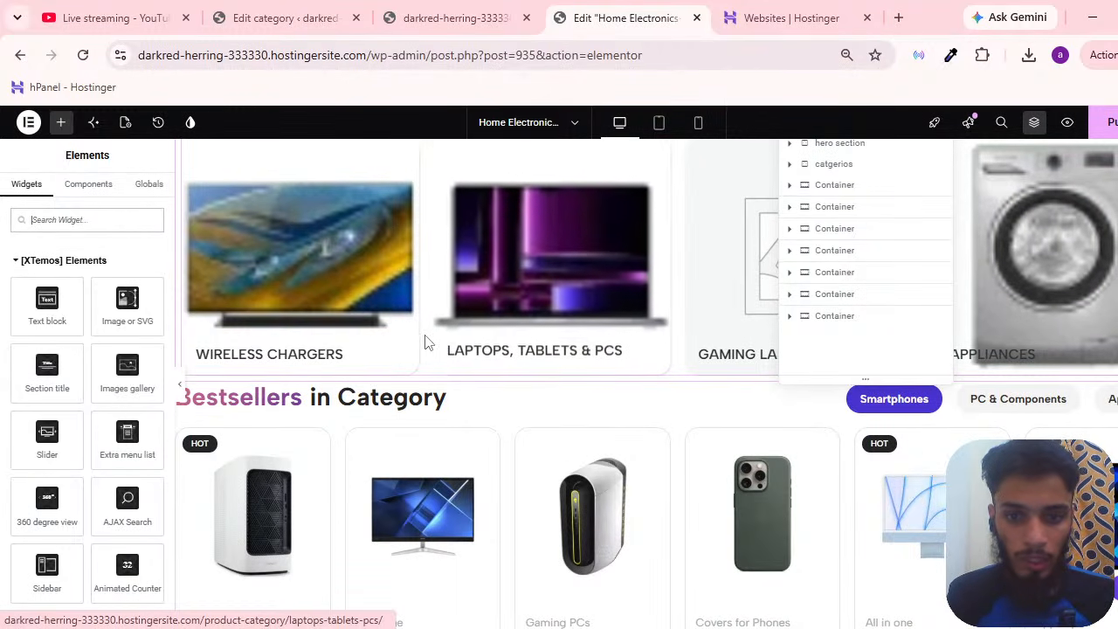
{"action": "left_click", "coordinate": [327, 14]}
{"action": "left_click", "coordinate": [557, 13]}
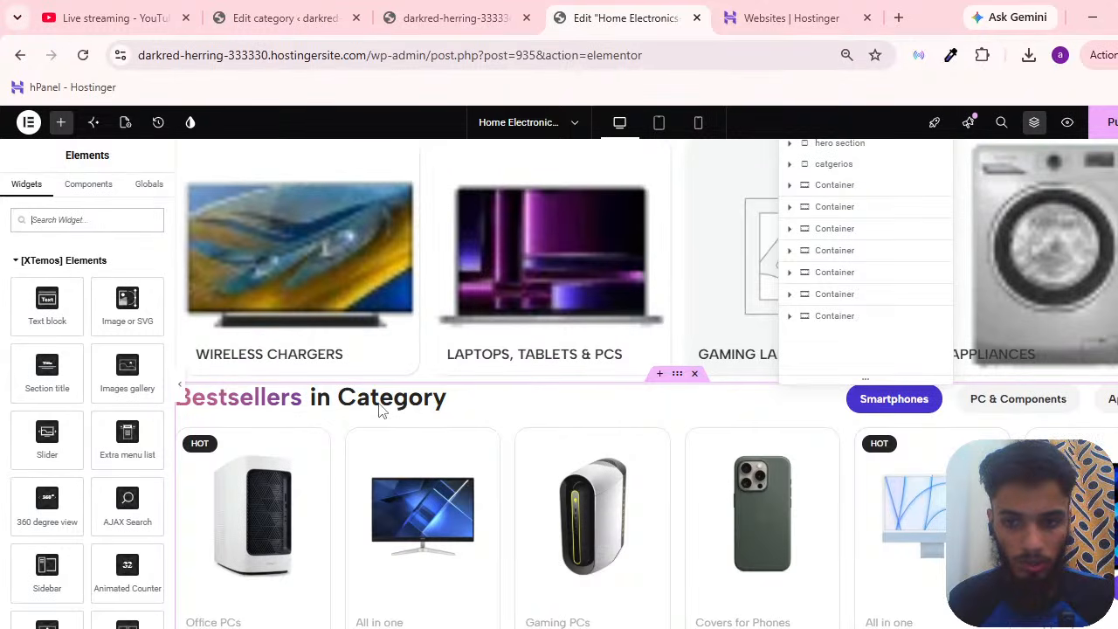
{"action": "scroll", "coordinate": [348, 411], "scroll_direction": "down", "scroll_amount": 3}
{"action": "left_click", "coordinate": [664, 466]}
{"action": "scroll", "coordinate": [664, 467], "scroll_direction": "up", "scroll_amount": 3}
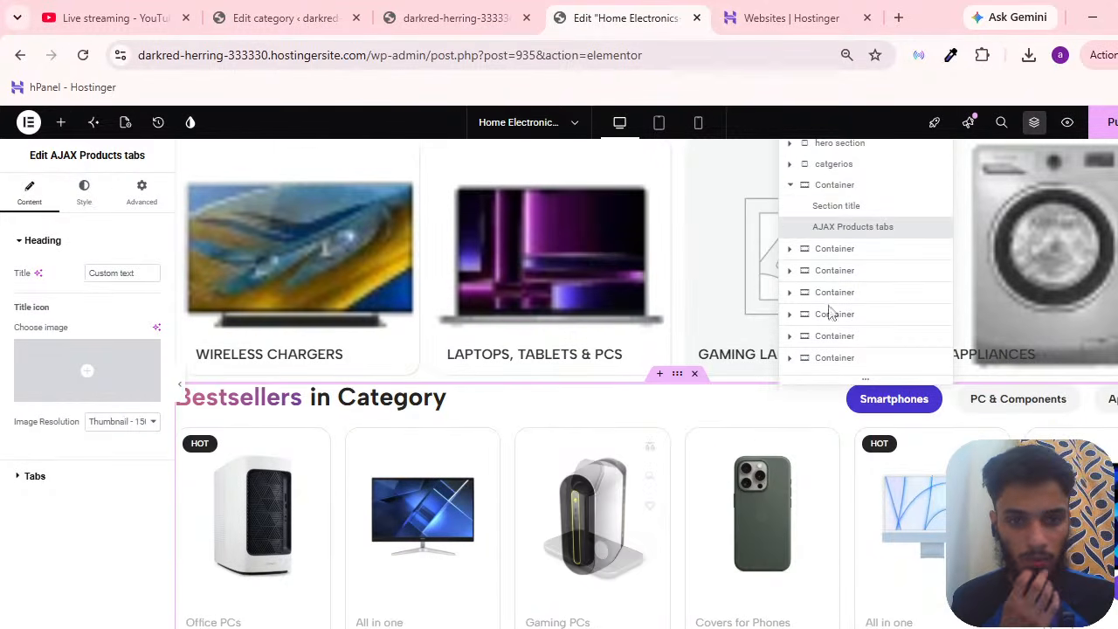
{"action": "left_click", "coordinate": [791, 185]}
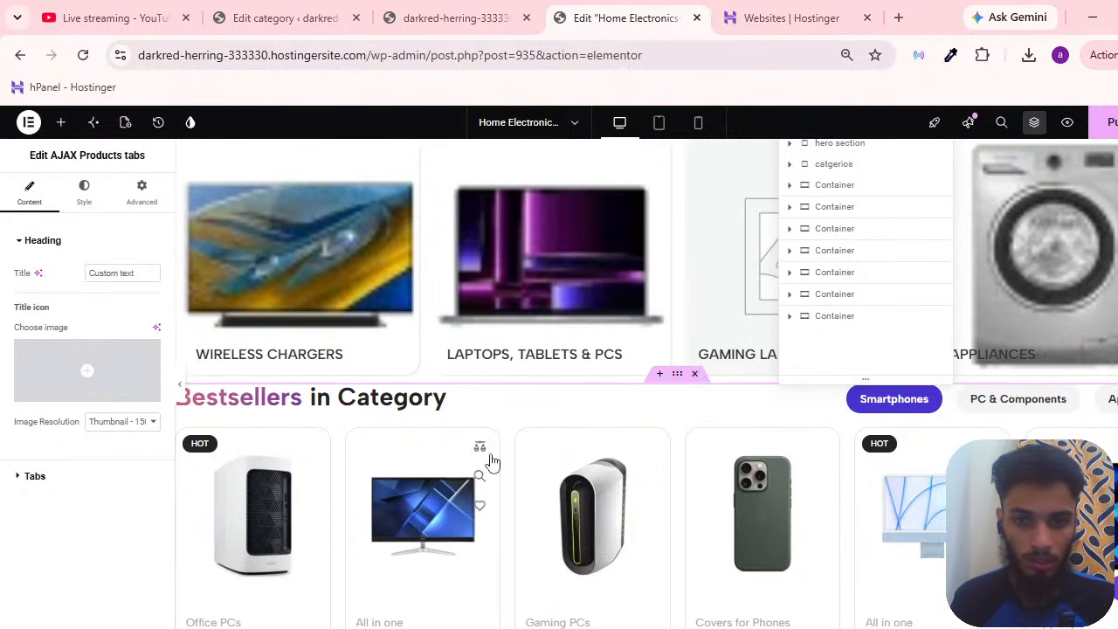
{"action": "scroll", "coordinate": [664, 448], "scroll_direction": "down", "scroll_amount": 5}
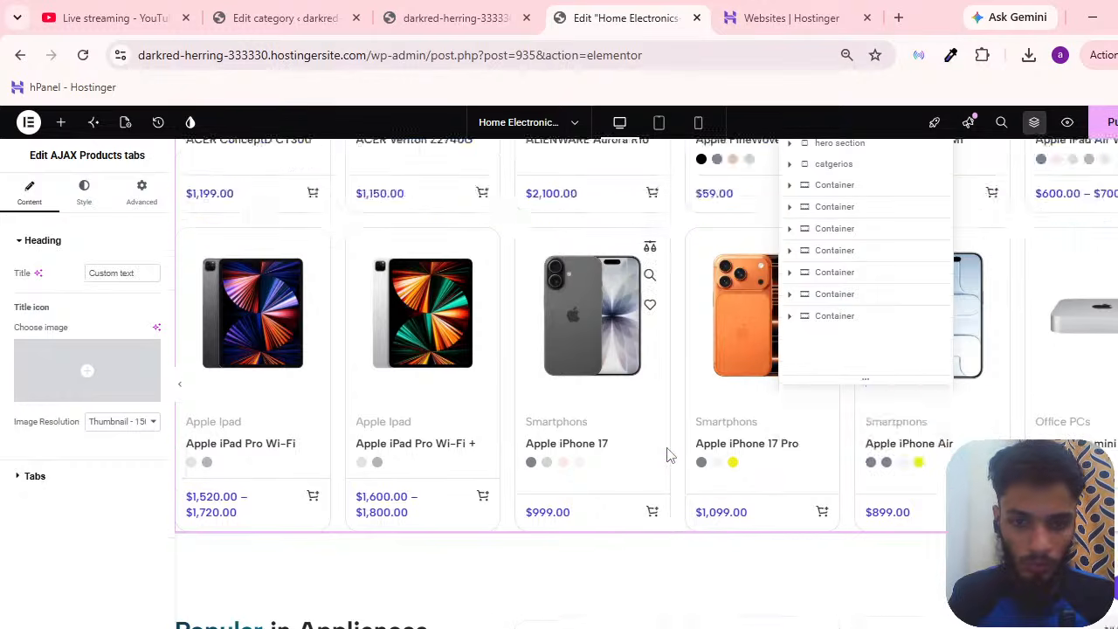
{"action": "scroll", "coordinate": [666, 454], "scroll_direction": "up", "scroll_amount": 5}
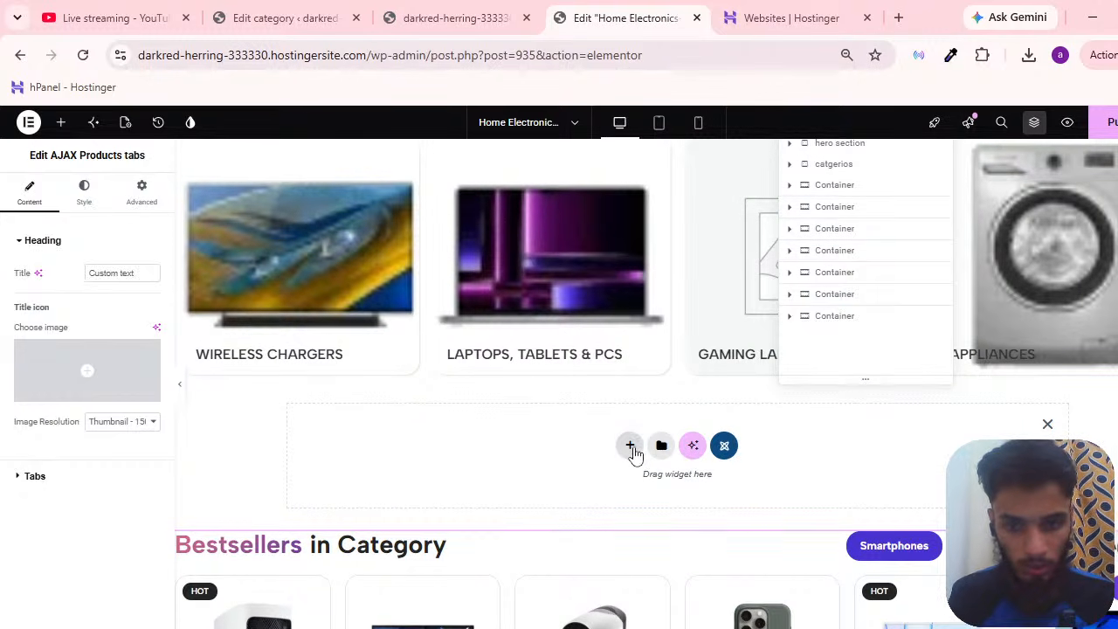
Add a new single Flexbox container with vertical direction to the page.
{"action": "left_click", "coordinate": [630, 446]}
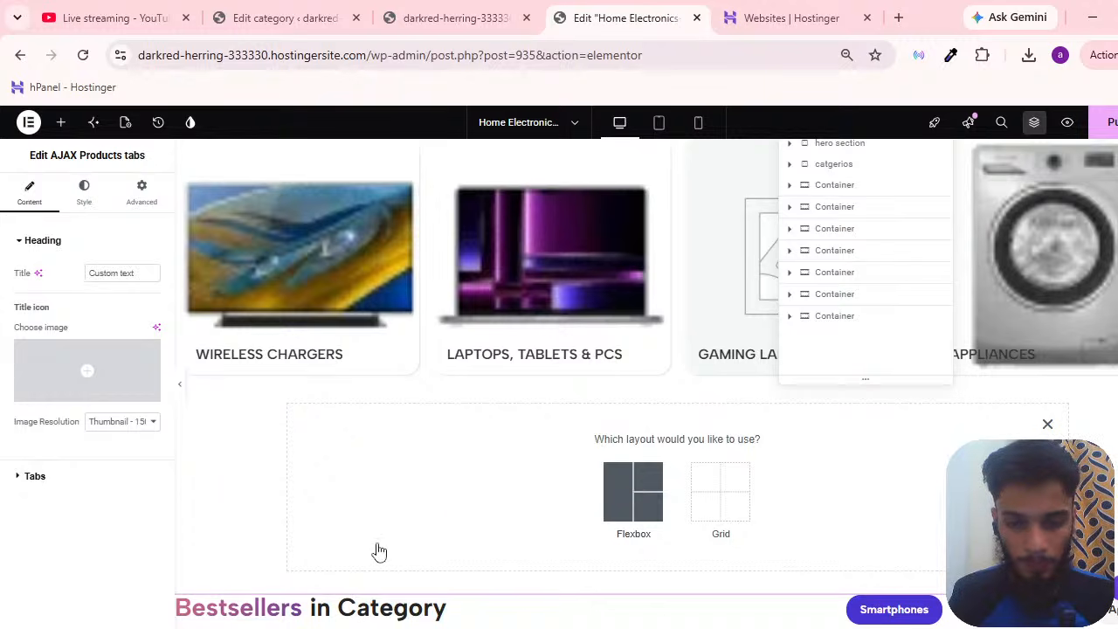
{"action": "left_click", "coordinate": [634, 494]}
{"action": "scroll", "coordinate": [357, 519], "scroll_direction": "down", "scroll_amount": 3}
{"action": "scroll", "coordinate": [357, 520], "scroll_direction": "down", "scroll_amount": 3}
{"action": "scroll", "coordinate": [370, 425], "scroll_direction": "up", "scroll_amount": 6}
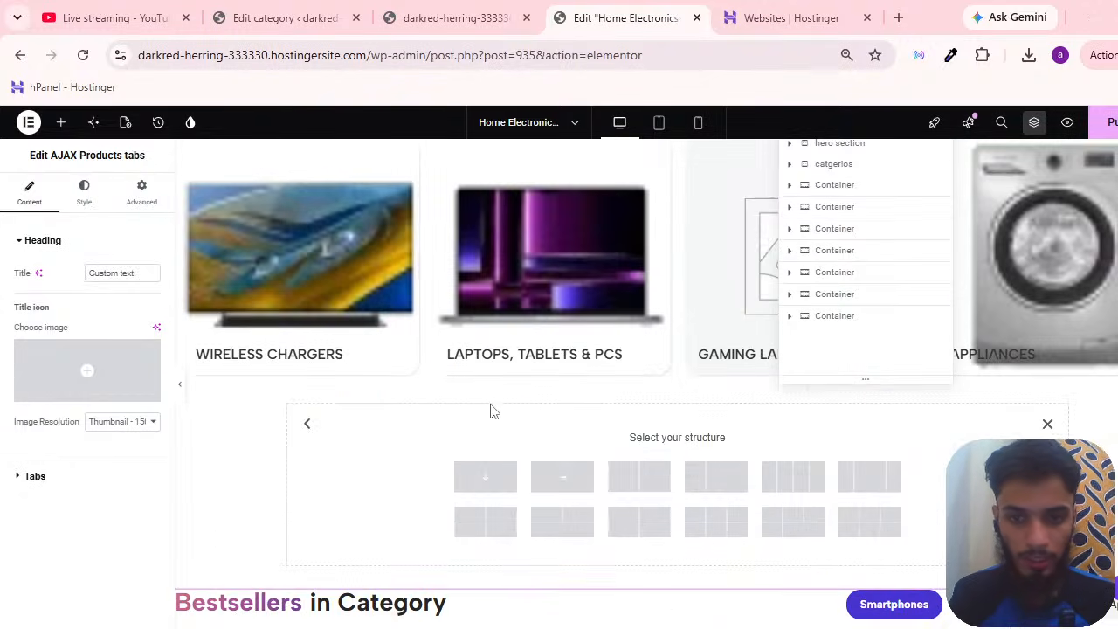
{"action": "left_click", "coordinate": [489, 492]}
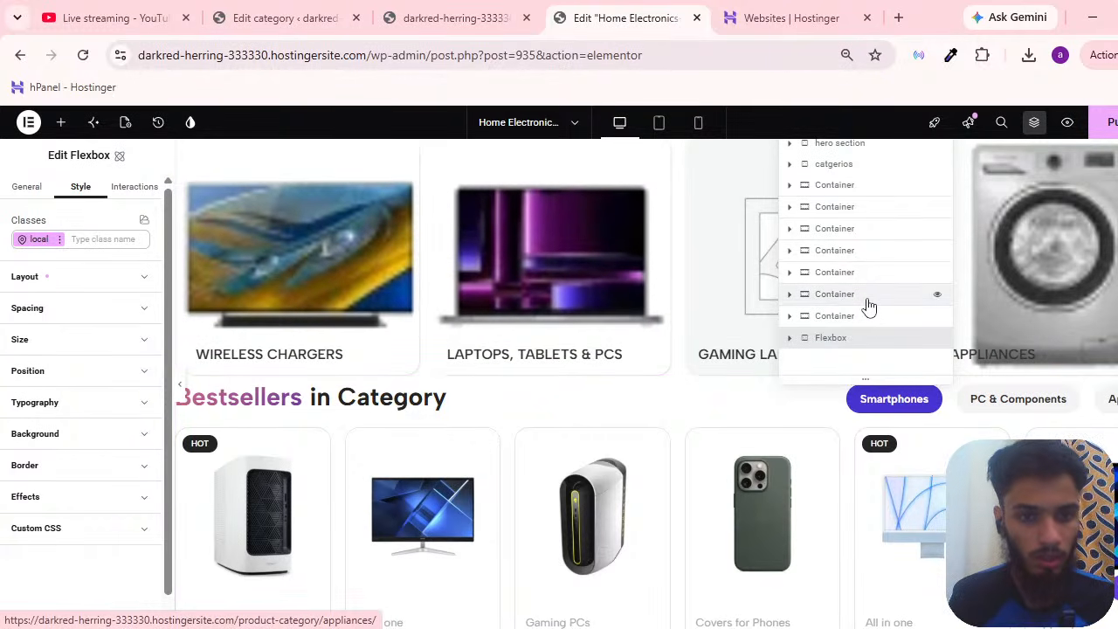
Move the new Flexbox in the page structure to directly below the catgerios section, above the Bestsellers in Category container.
{"action": "left_click_drag", "start_coordinate": [846, 339], "coordinate": [843, 363]}
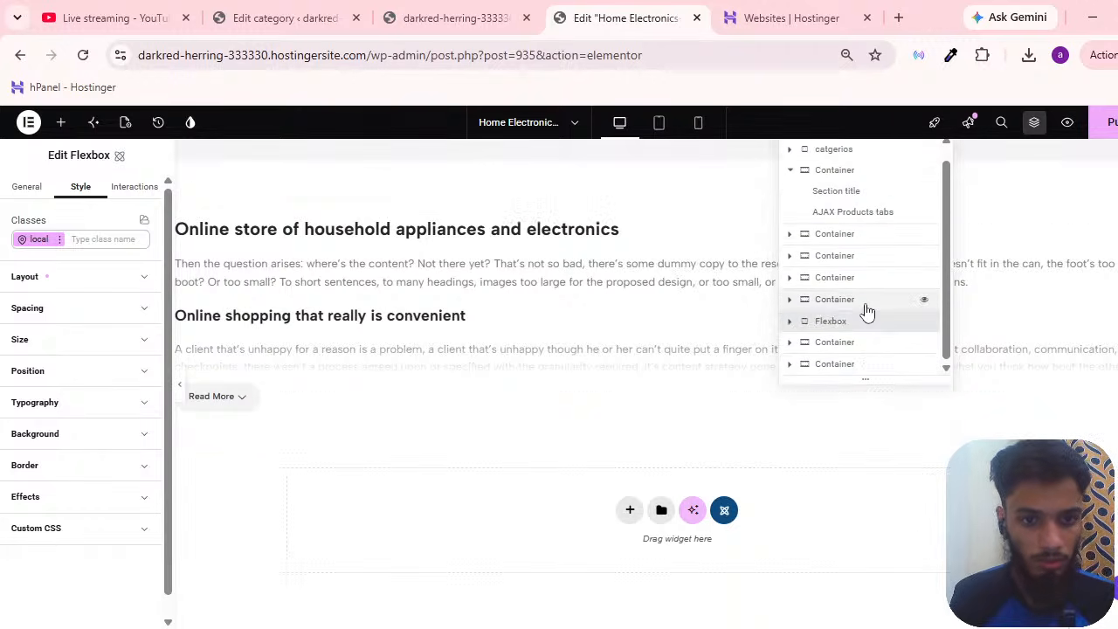
{"action": "left_click", "coordinate": [791, 190]}
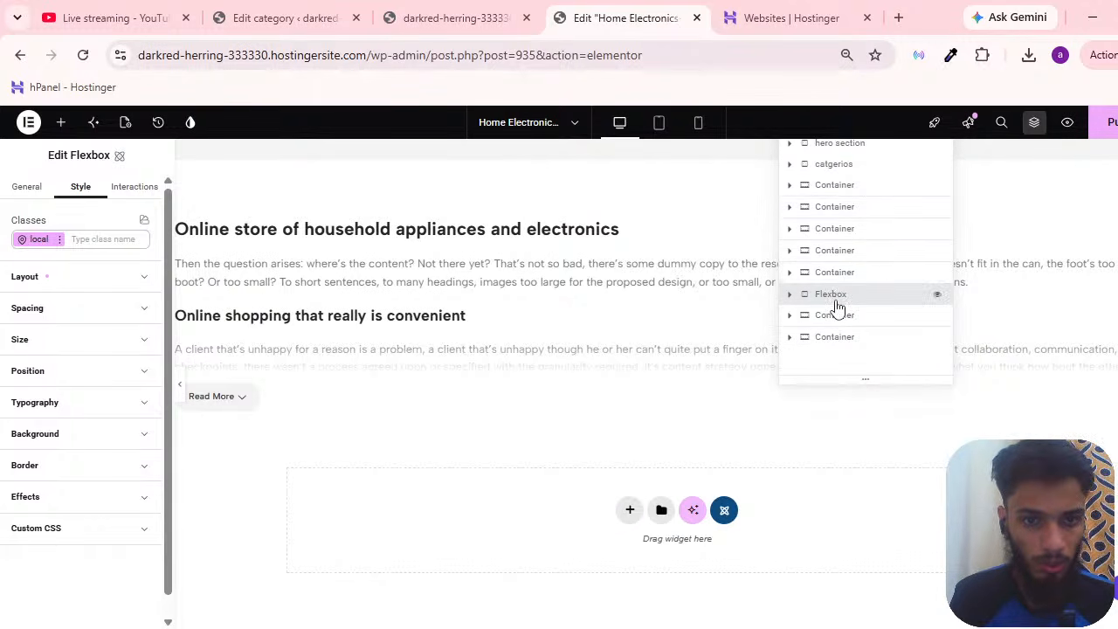
{"action": "left_click_drag", "start_coordinate": [839, 294], "coordinate": [845, 188]}
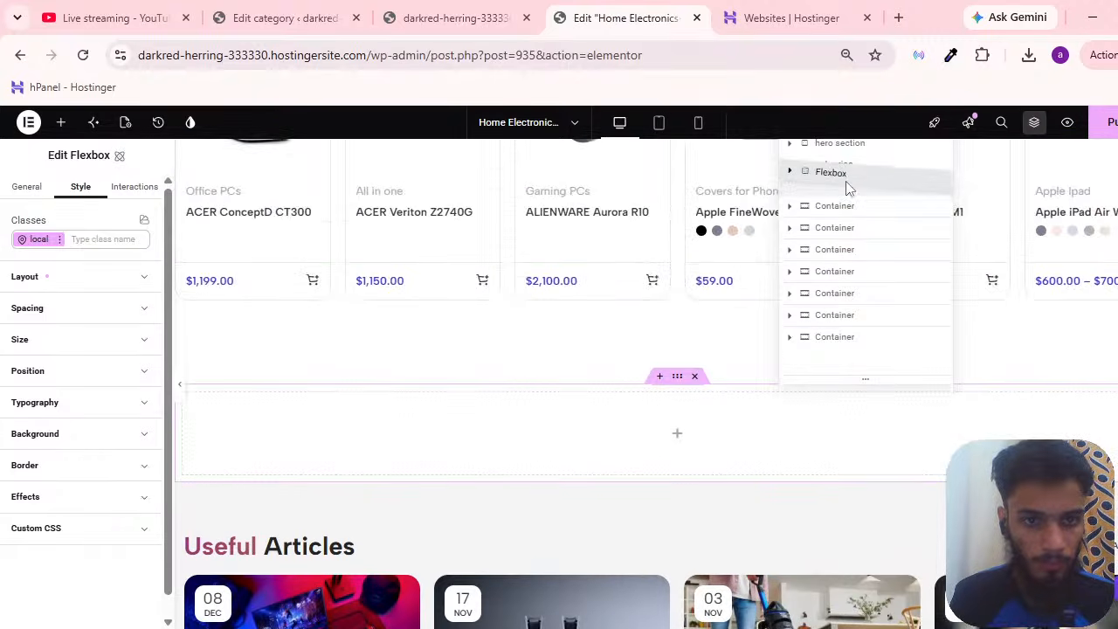
Check the empty Flexbox's placement between the product categories and the bestsellers, and review the sections around it.
{"action": "scroll", "coordinate": [686, 389], "scroll_direction": "up", "scroll_amount": 2}
{"action": "scroll", "coordinate": [679, 389], "scroll_direction": "down", "scroll_amount": 6}
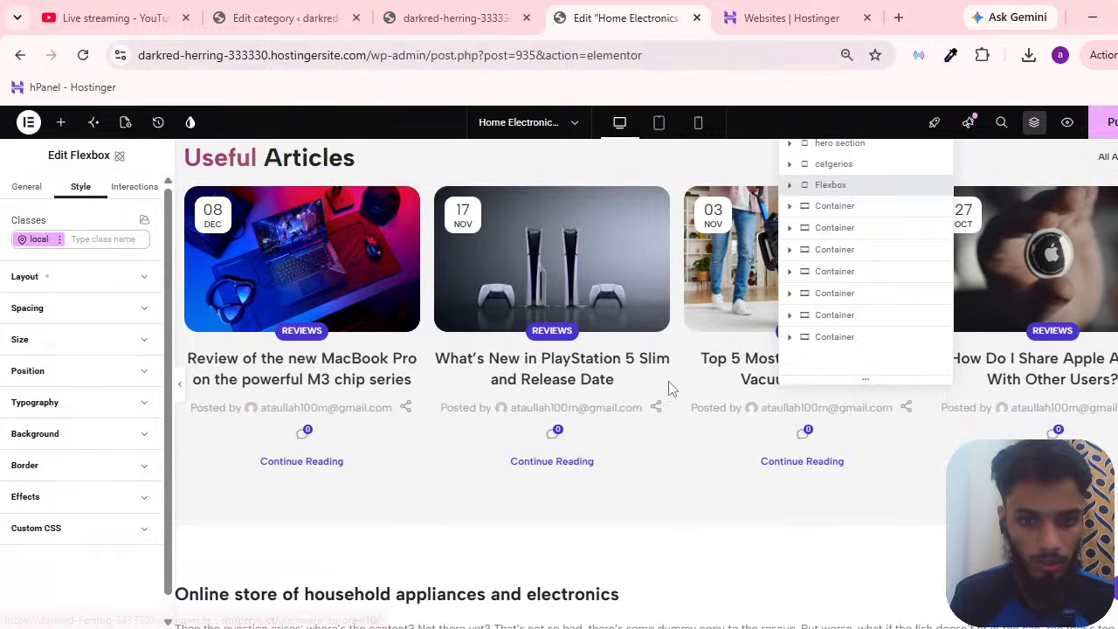
{"action": "scroll", "coordinate": [669, 393], "scroll_direction": "up", "scroll_amount": 4}
{"action": "scroll", "coordinate": [663, 405], "scroll_direction": "up", "scroll_amount": 10}
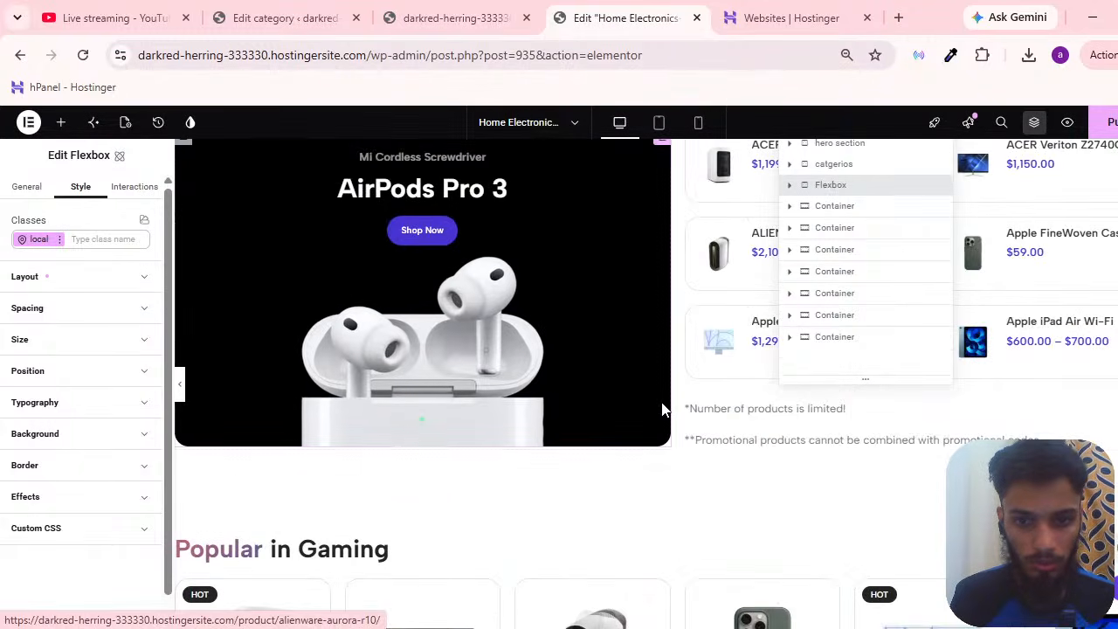
{"action": "scroll", "coordinate": [679, 433], "scroll_direction": "up", "scroll_amount": 4}
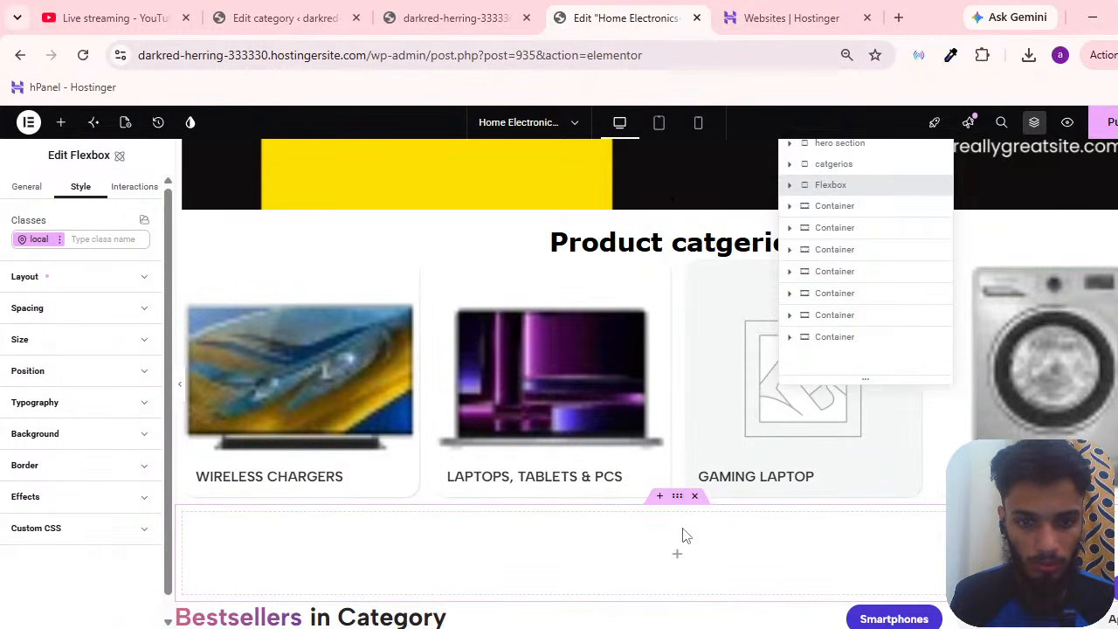
{"action": "scroll", "coordinate": [594, 460], "scroll_direction": "down", "scroll_amount": 3}
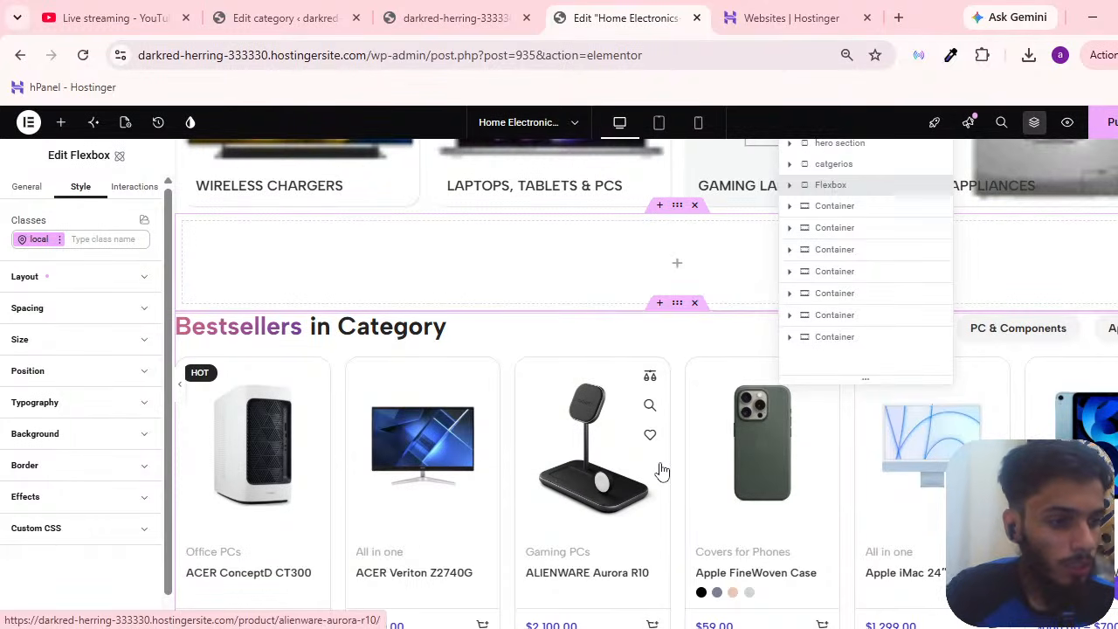
{"action": "scroll", "coordinate": [669, 361], "scroll_direction": "up", "scroll_amount": 3}
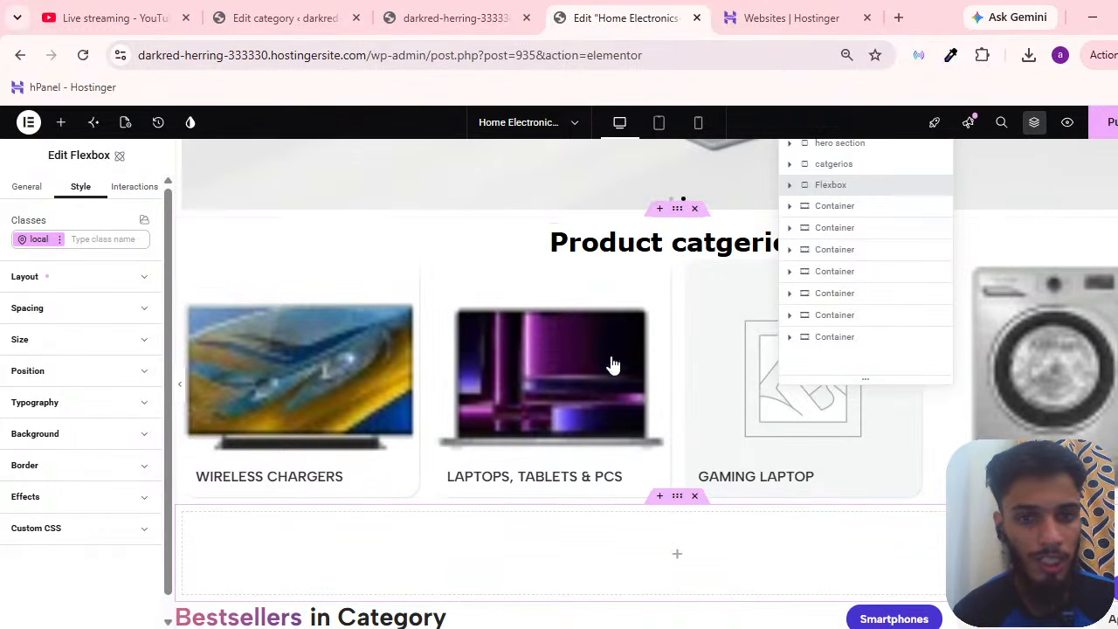
{"action": "scroll", "coordinate": [679, 408], "scroll_direction": "up", "scroll_amount": 2}
{"action": "scroll", "coordinate": [680, 408], "scroll_direction": "up", "scroll_amount": 2}
{"action": "scroll", "coordinate": [662, 273], "scroll_direction": "down", "scroll_amount": 4}
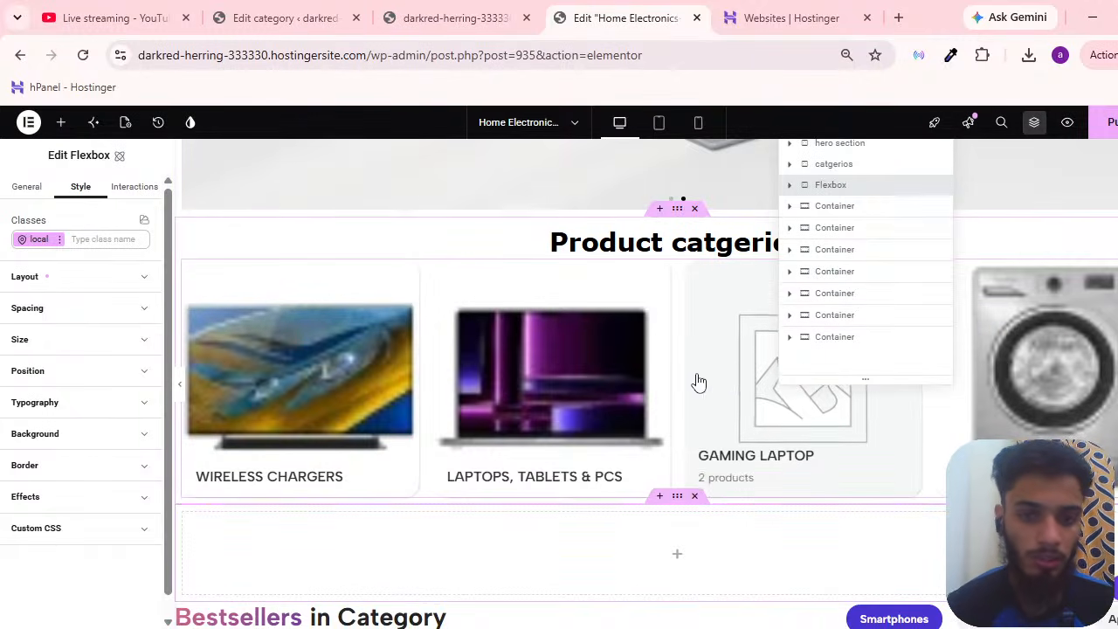
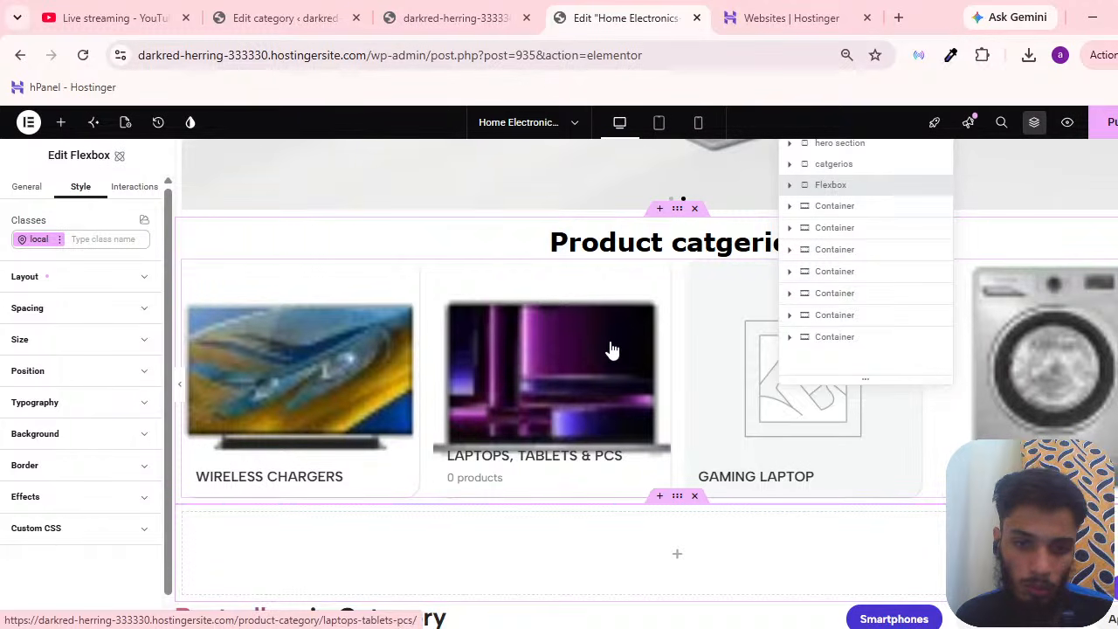
Expand the empty Flexbox and the Bestsellers container in the page structure, and copy the title text of the Bestsellers in Category section title.
{"action": "scroll", "coordinate": [611, 350], "scroll_direction": "down", "scroll_amount": 3}
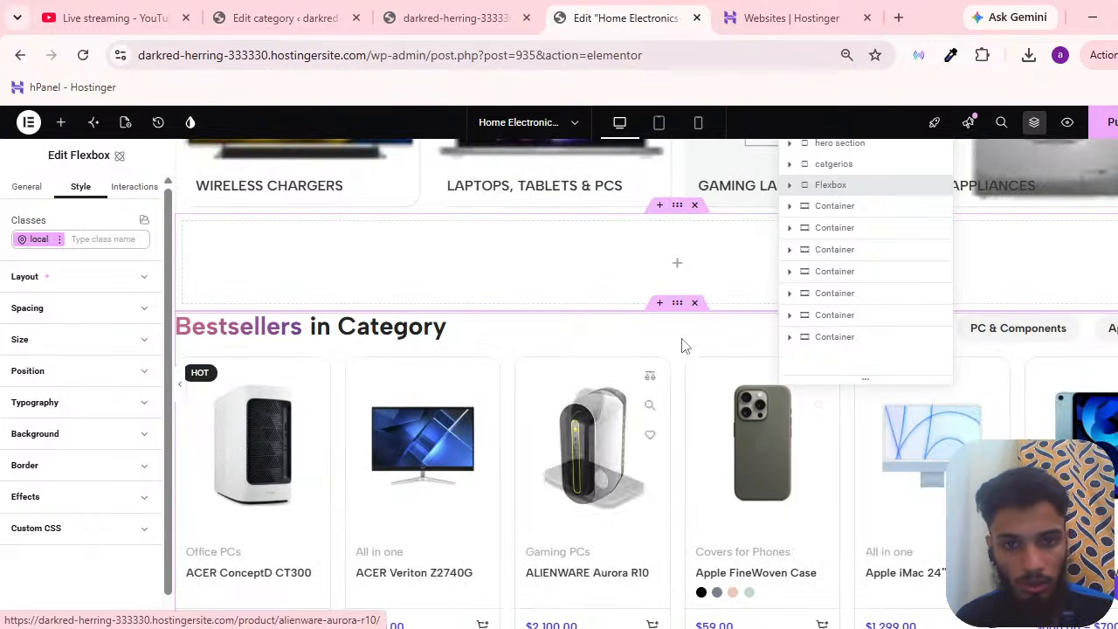
{"action": "left_click", "coordinate": [429, 333]}
{"action": "left_click", "coordinate": [802, 229]}
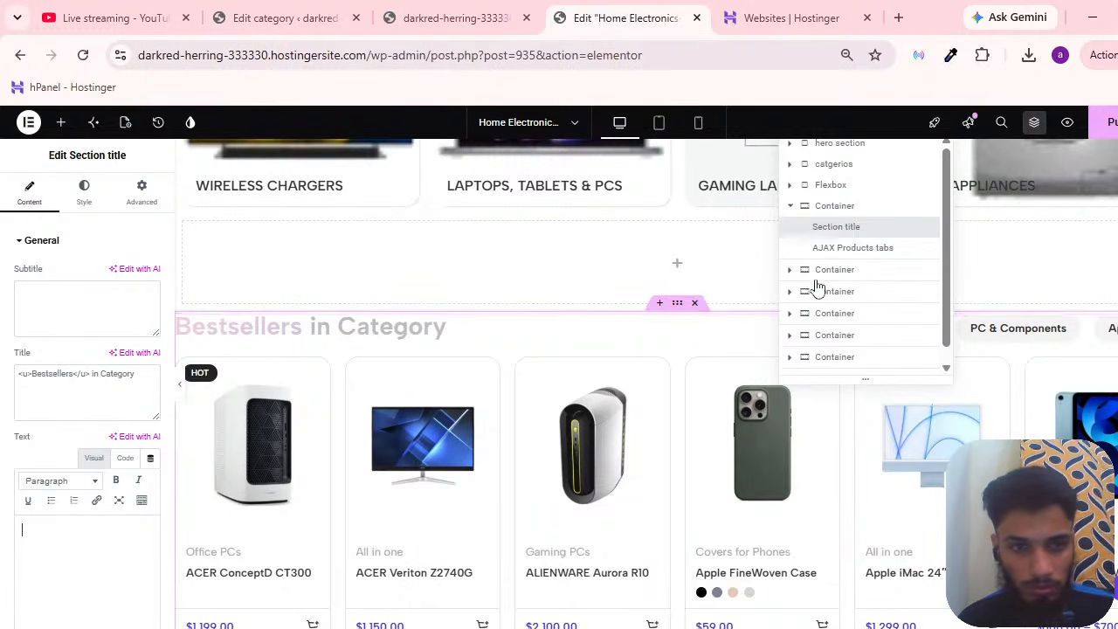
{"action": "left_click", "coordinate": [792, 207]}
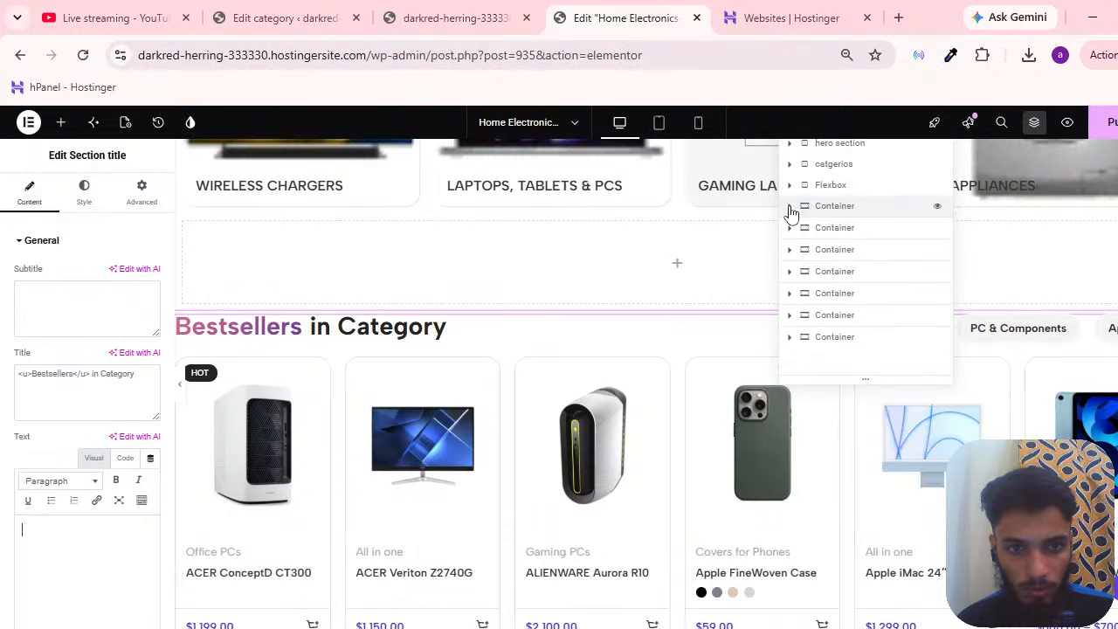
{"action": "left_click", "coordinate": [790, 185]}
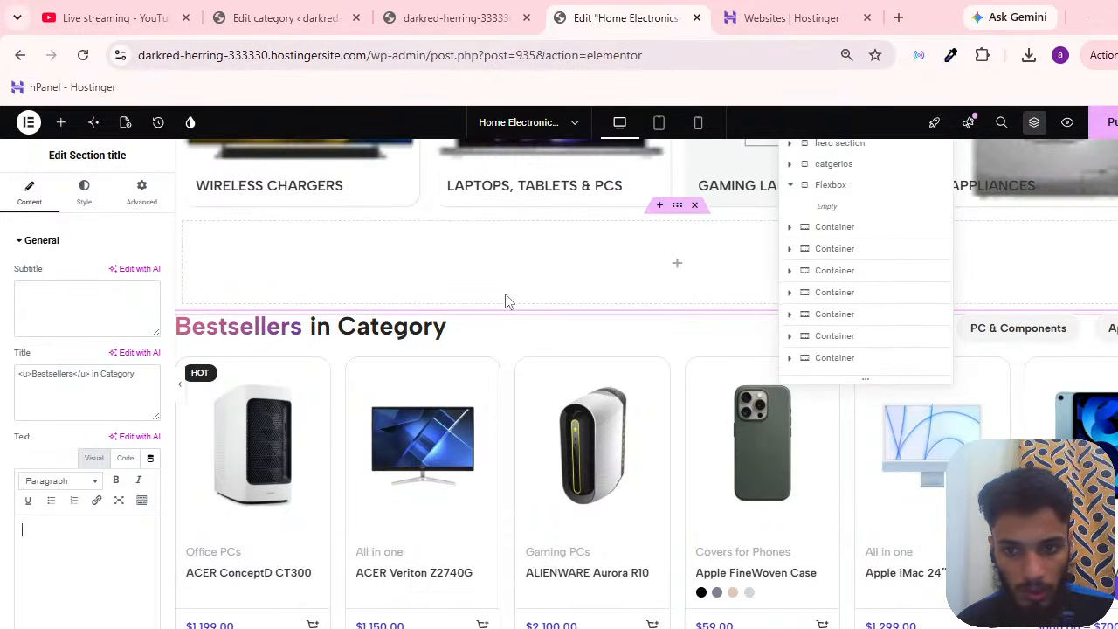
{"action": "left_click", "coordinate": [790, 229]}
{"action": "left_click", "coordinate": [796, 249]}
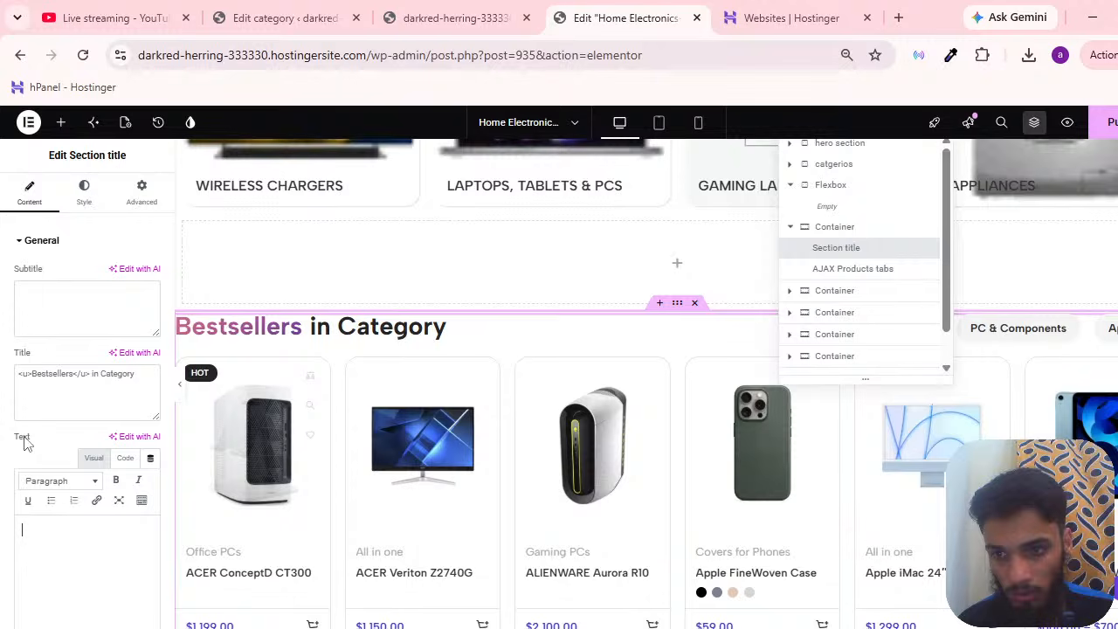
{"action": "left_click_drag", "start_coordinate": [20, 373], "coordinate": [135, 373]}
{"action": "key", "text": "ctrl+c"}
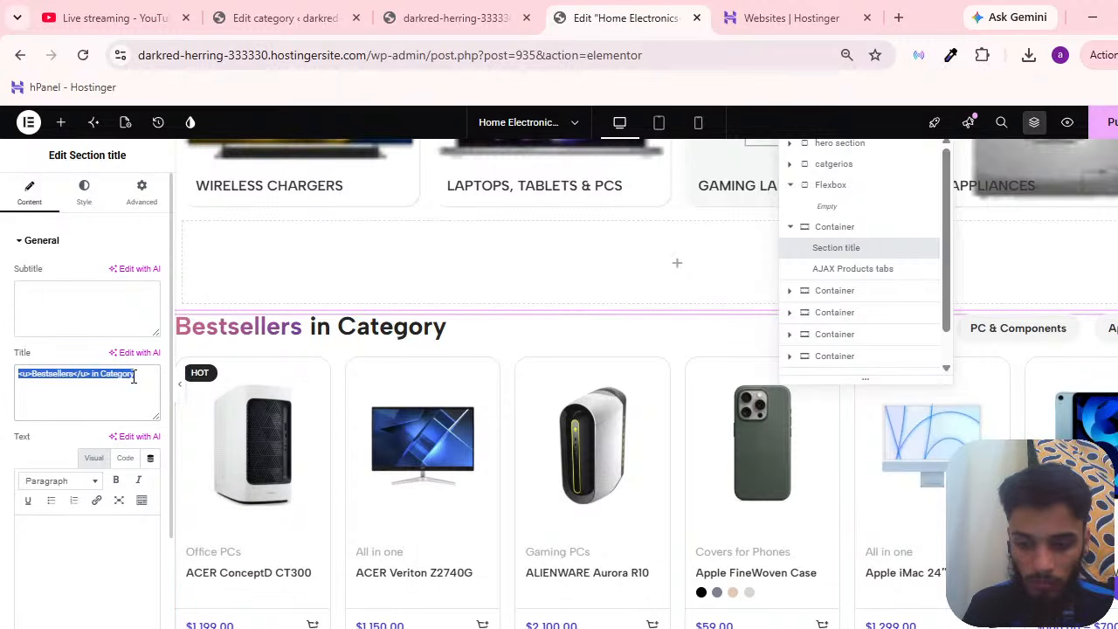
Search the widgets for "head" and place a Heading widget in the empty Flexbox above the Bestsellers in Category section.
{"action": "left_click", "coordinate": [827, 205]}
{"action": "left_click", "coordinate": [68, 122]}
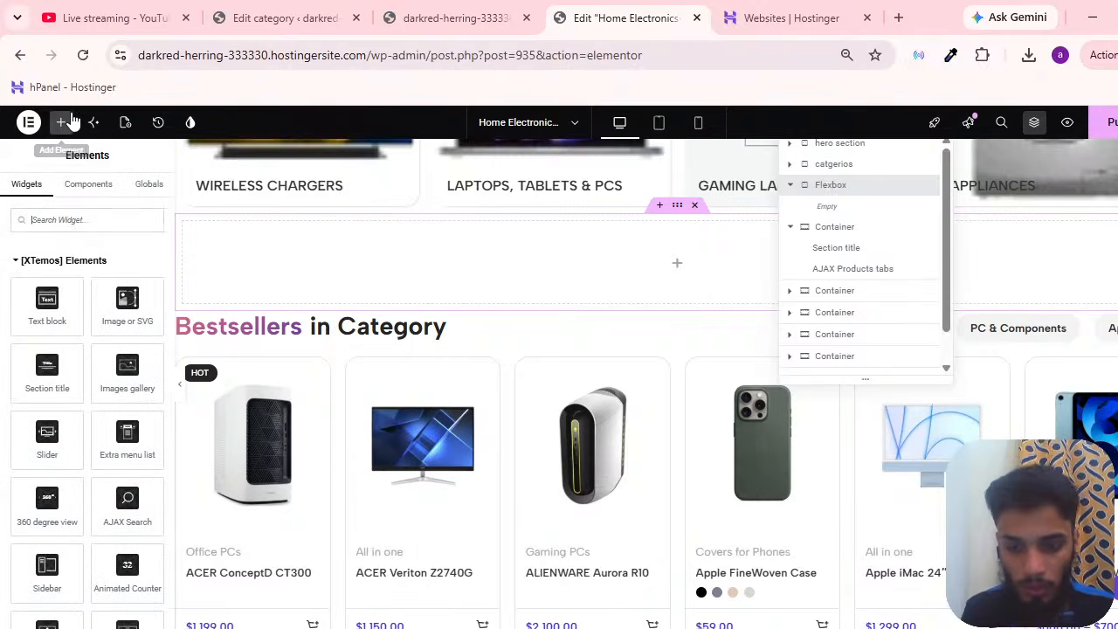
{"action": "type", "text": "head"}
{"action": "scroll", "coordinate": [494, 306], "scroll_direction": "up", "scroll_amount": 1}
{"action": "scroll", "coordinate": [494, 306], "scroll_direction": "up", "scroll_amount": 5}
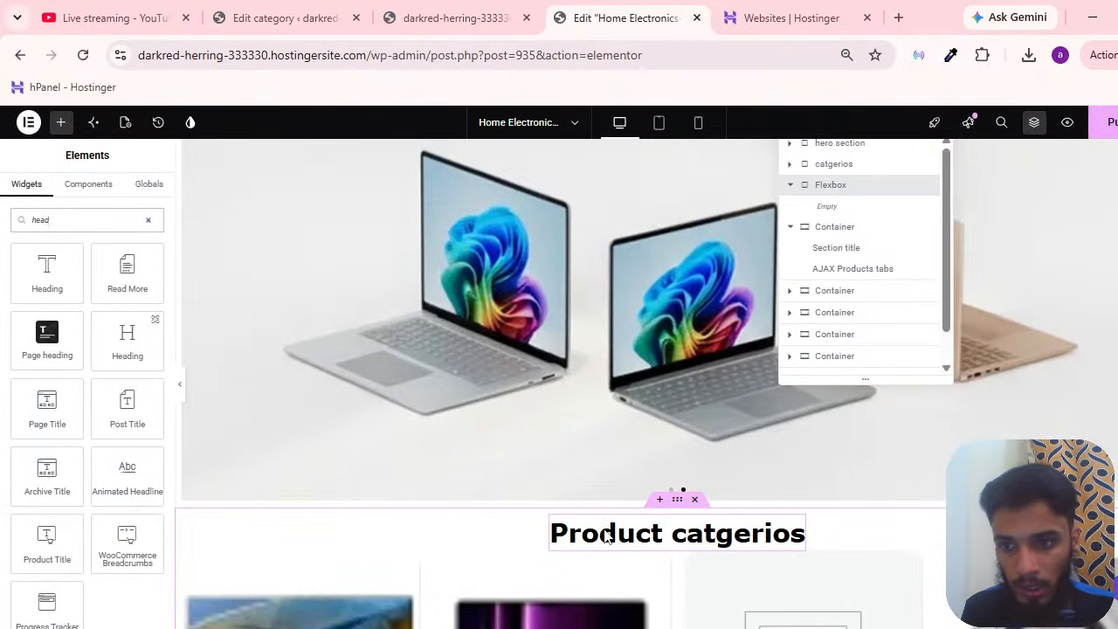
{"action": "scroll", "coordinate": [502, 429], "scroll_direction": "down", "scroll_amount": 3}
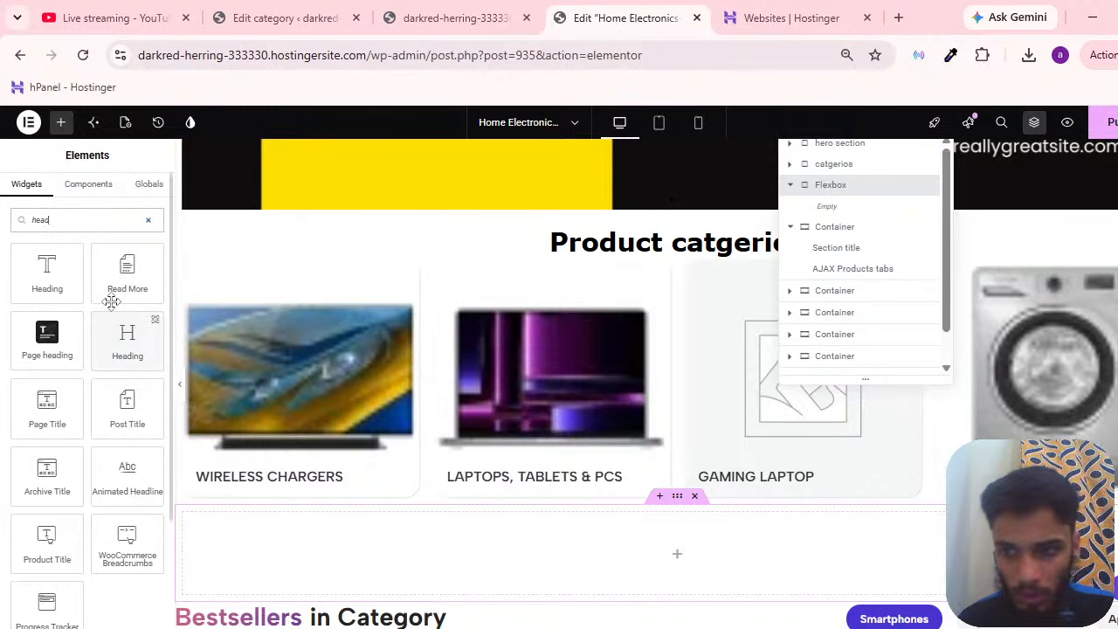
{"action": "scroll", "coordinate": [566, 437], "scroll_direction": "down", "scroll_amount": 3}
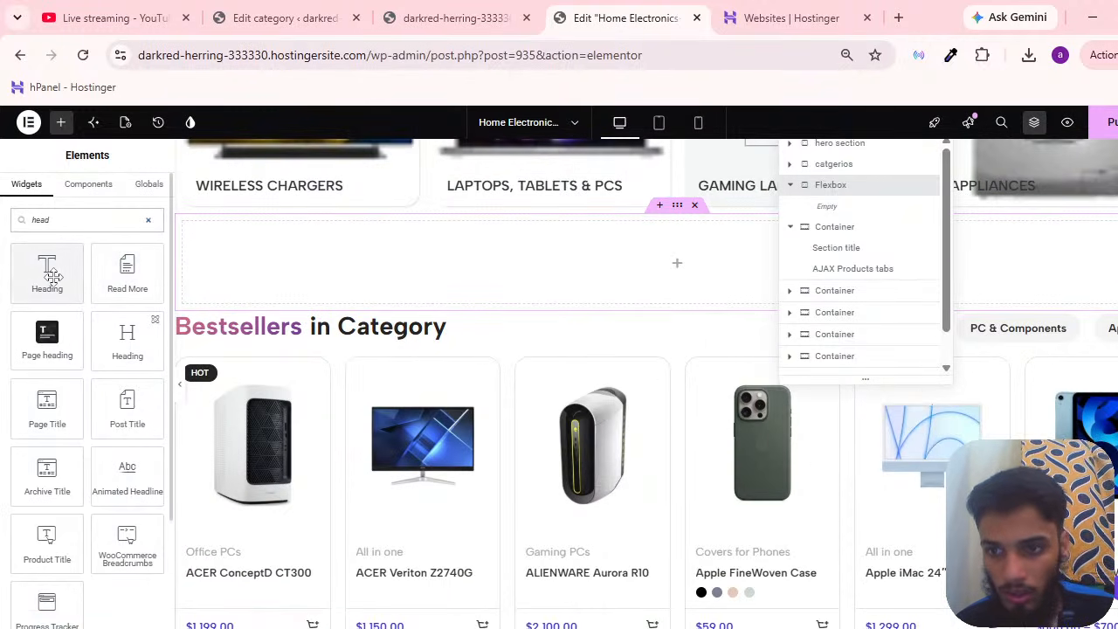
{"action": "left_click_drag", "start_coordinate": [63, 282], "coordinate": [447, 267]}
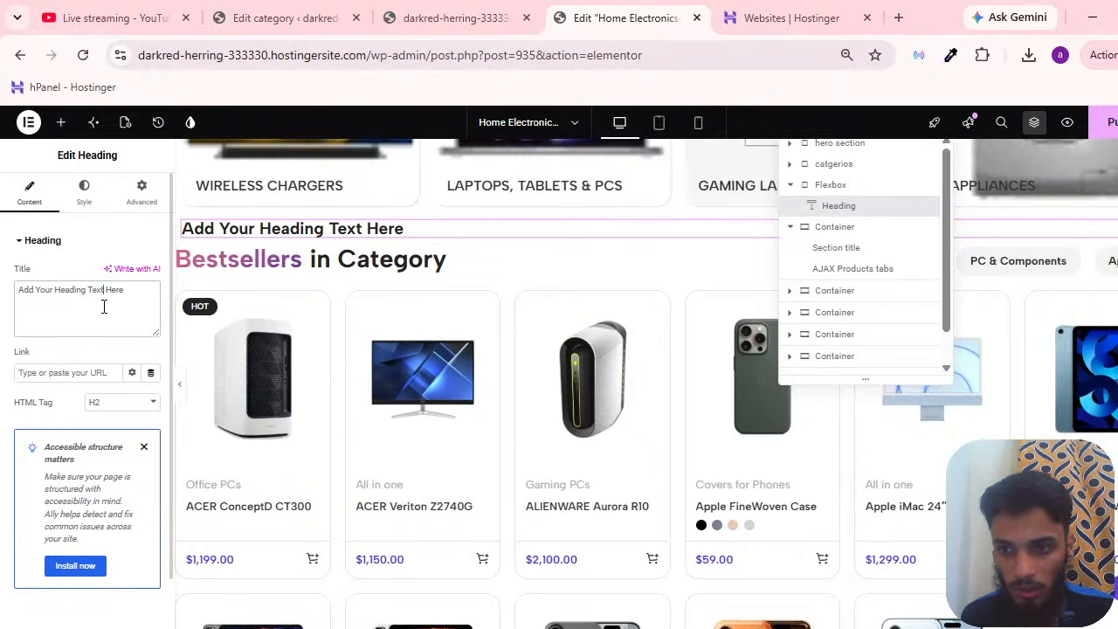
Replace the new heading's title with "<u>Bestsellers</u> in Category" and align it to the center.
{"action": "triple_click", "coordinate": [104, 306]}
{"action": "key", "text": "ctrl+v"}
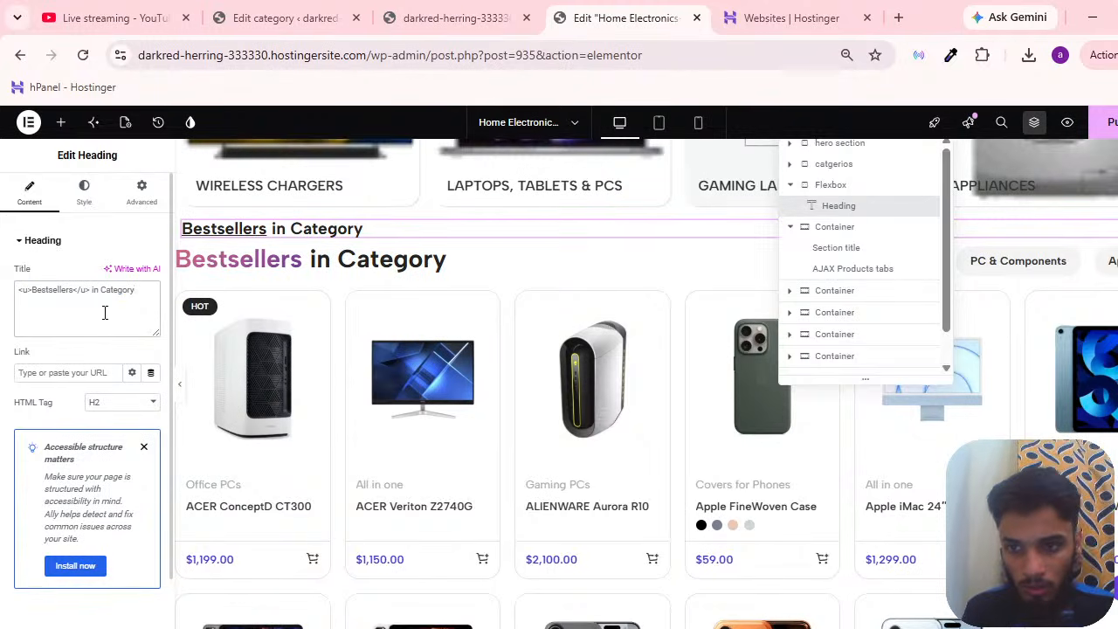
{"action": "left_click", "coordinate": [84, 192]}
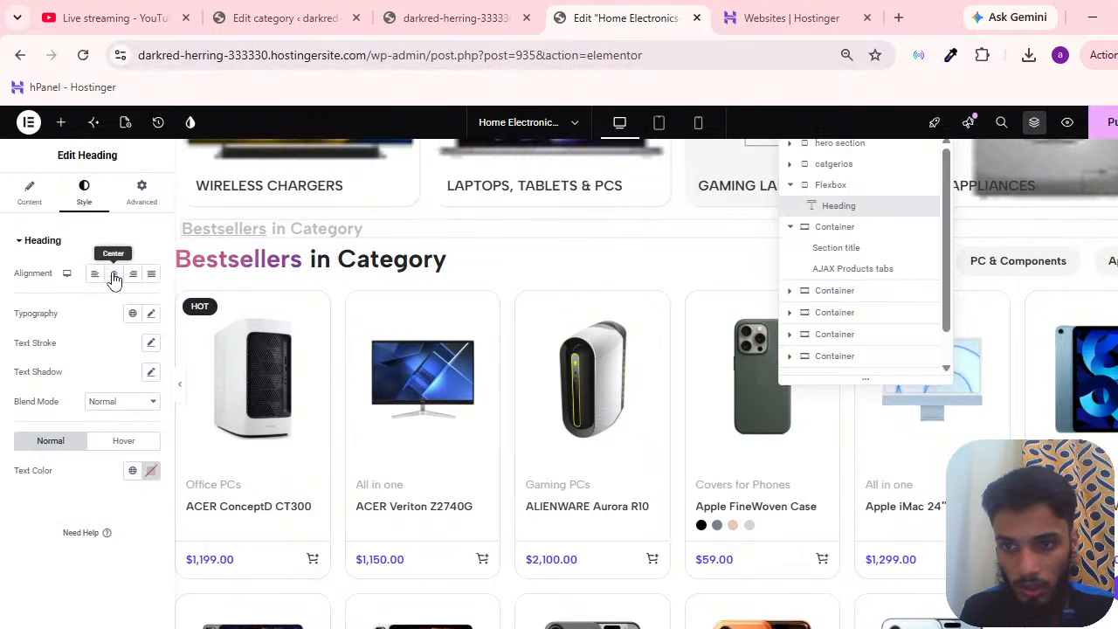
{"action": "left_click", "coordinate": [113, 276]}
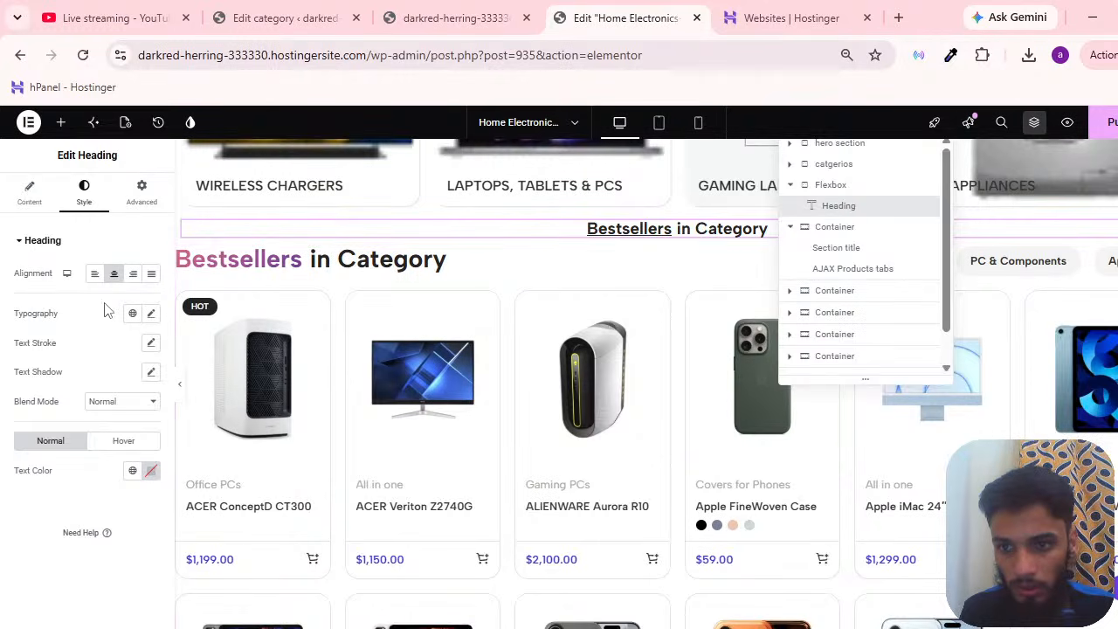
Set the heading's typography size to 32 px.
{"action": "left_click", "coordinate": [150, 315]}
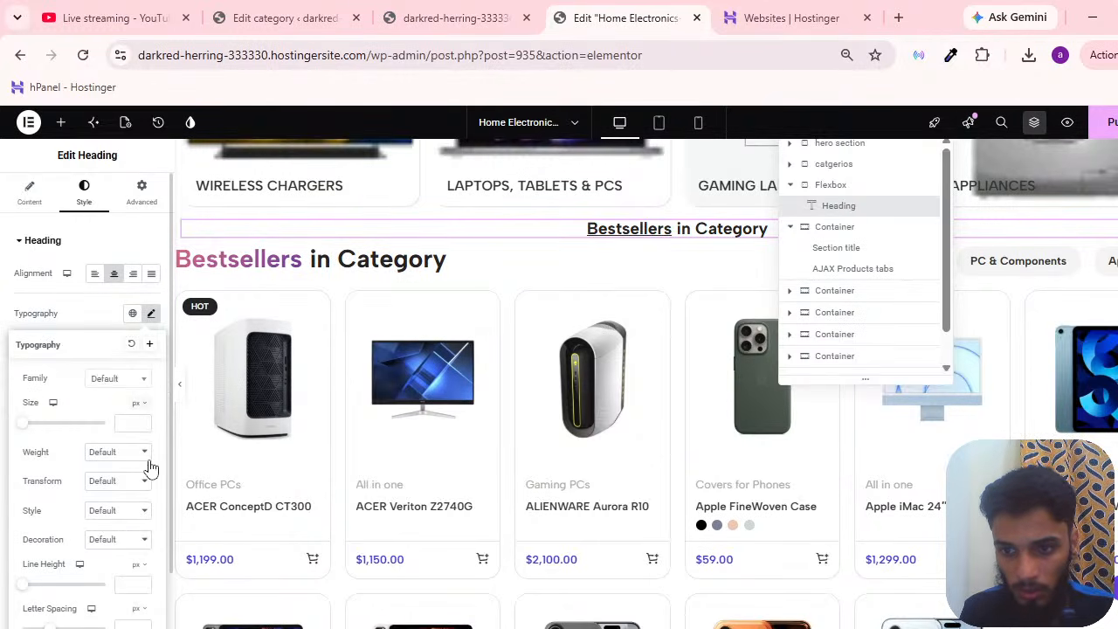
{"action": "left_click", "coordinate": [142, 423]}
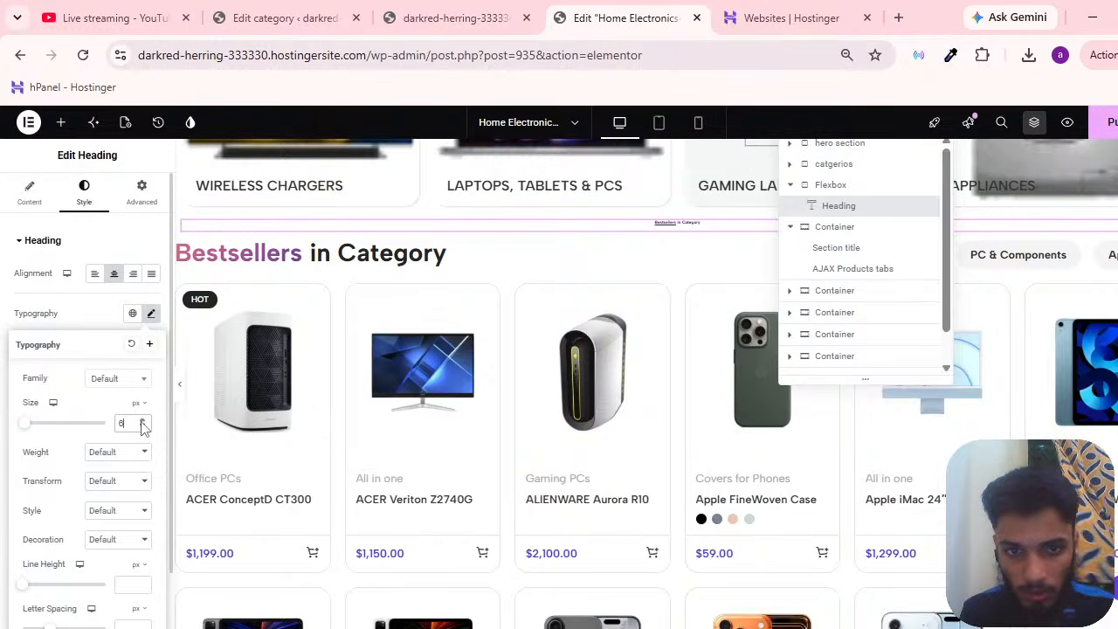
{"action": "left_click", "coordinate": [142, 421]}
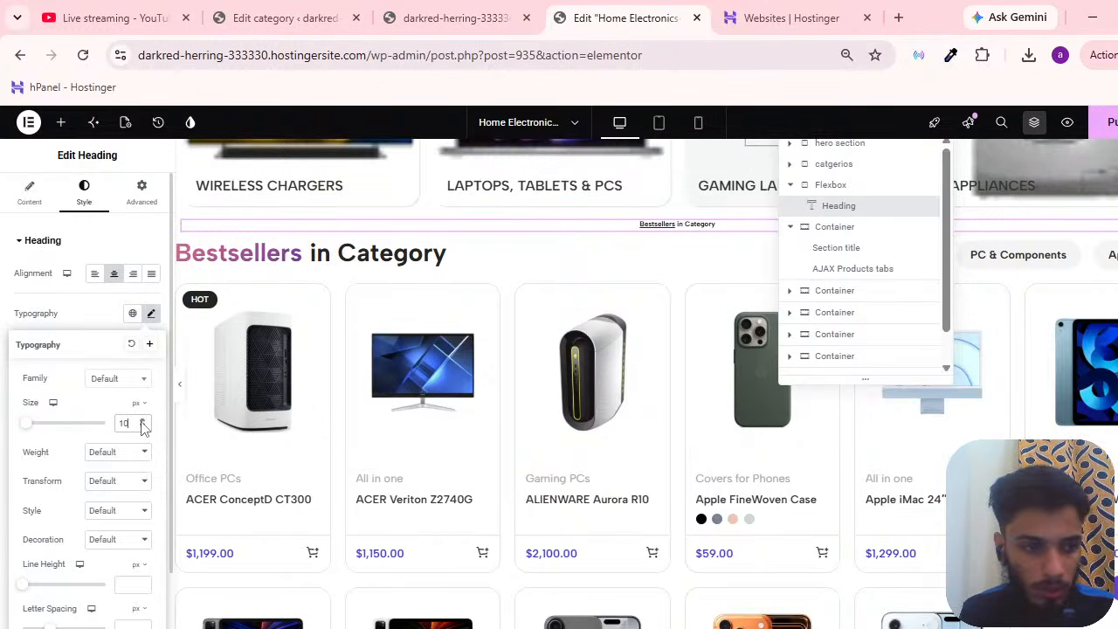
{"action": "left_click", "coordinate": [143, 421]}
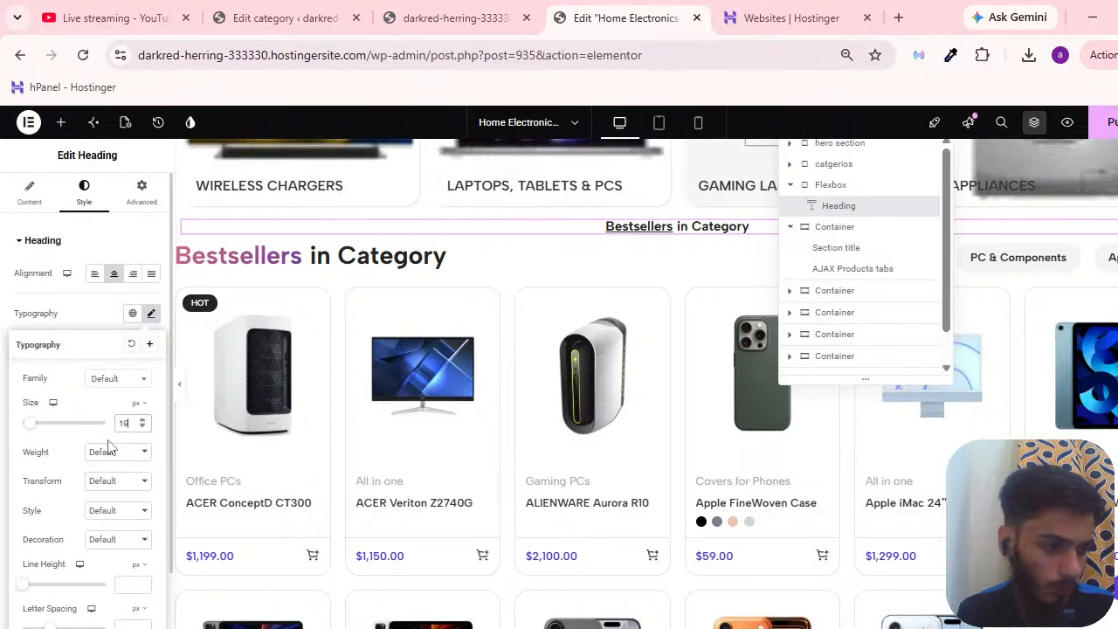
{"action": "key", "text": "Up"}
{"action": "key", "text": "Up"}
{"action": "key", "text": "Up"}
{"action": "key", "text": "Up"}
{"action": "key", "text": "Up"}
{"action": "key", "text": "Up"}
{"action": "key", "text": "Up"}
{"action": "key", "text": "Up"}
{"action": "key", "text": "Up"}
{"action": "key", "text": "Up"}
{"action": "key", "text": "Up"}
{"action": "key", "text": "Up"}
{"action": "key", "text": "Up"}
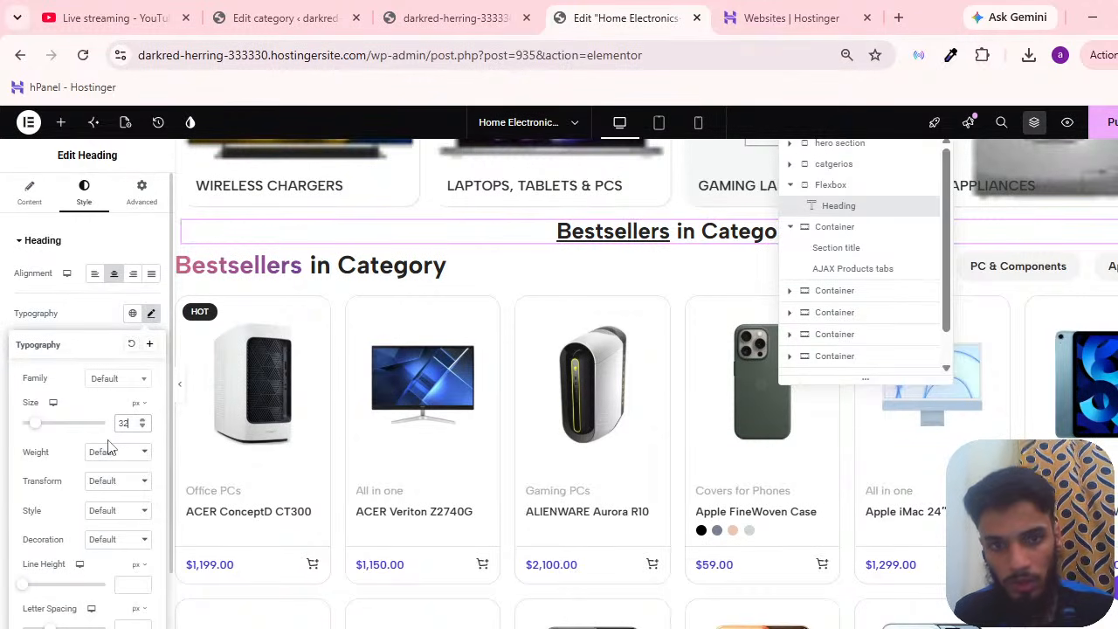
{"action": "scroll", "coordinate": [612, 432], "scroll_direction": "up", "scroll_amount": 3}
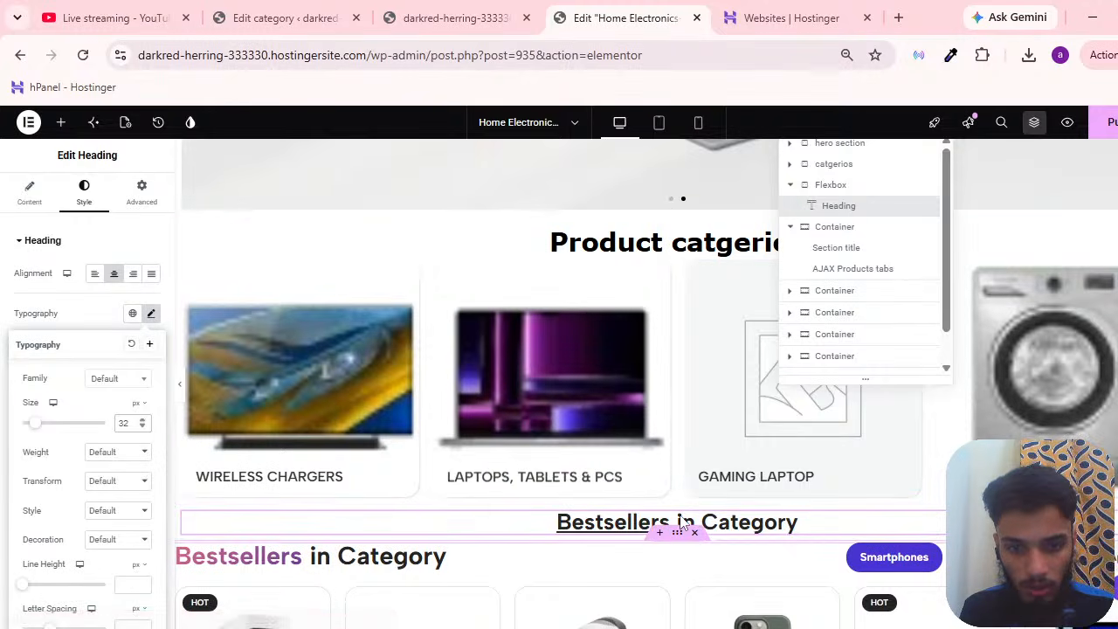
{"action": "scroll", "coordinate": [492, 479], "scroll_direction": "down", "scroll_amount": 3}
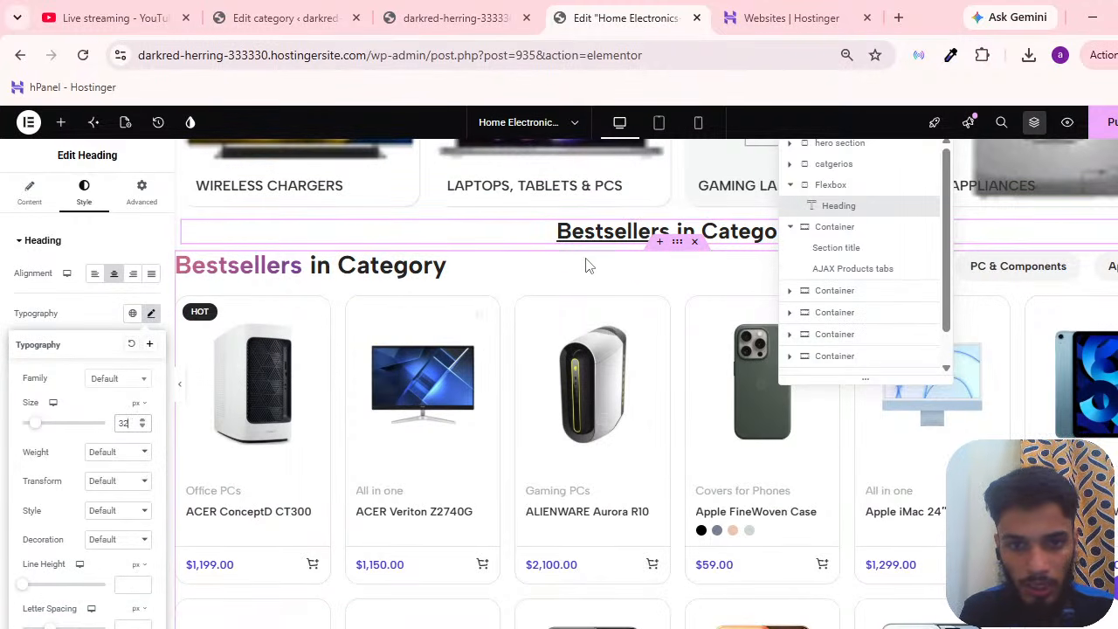
{"action": "left_click", "coordinate": [111, 332]}
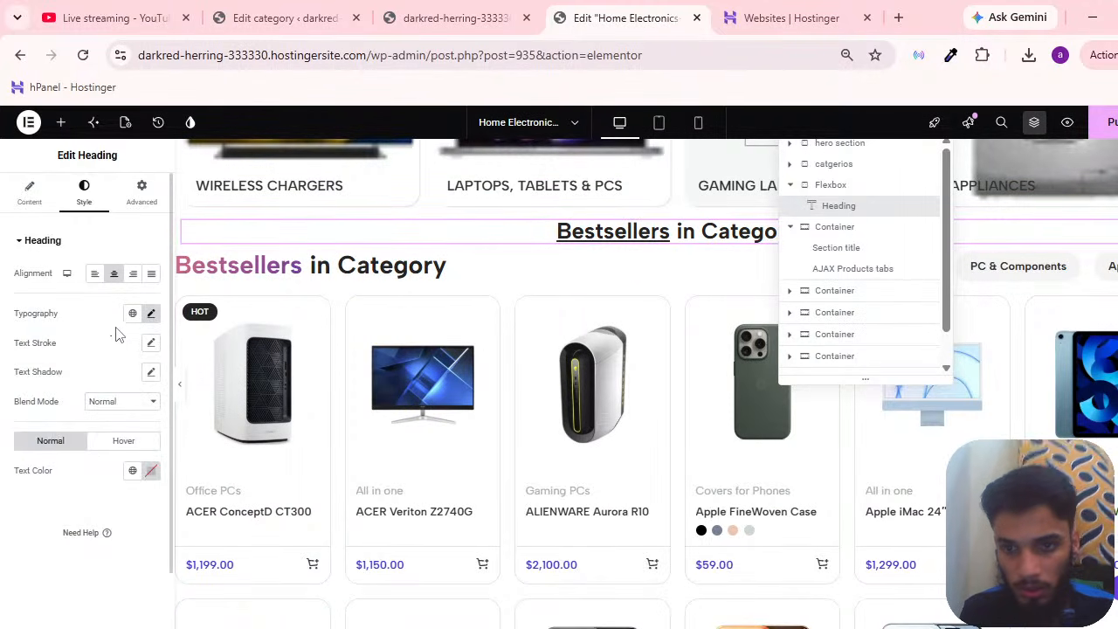
Set the heading's text color to black.
{"action": "left_click", "coordinate": [151, 470]}
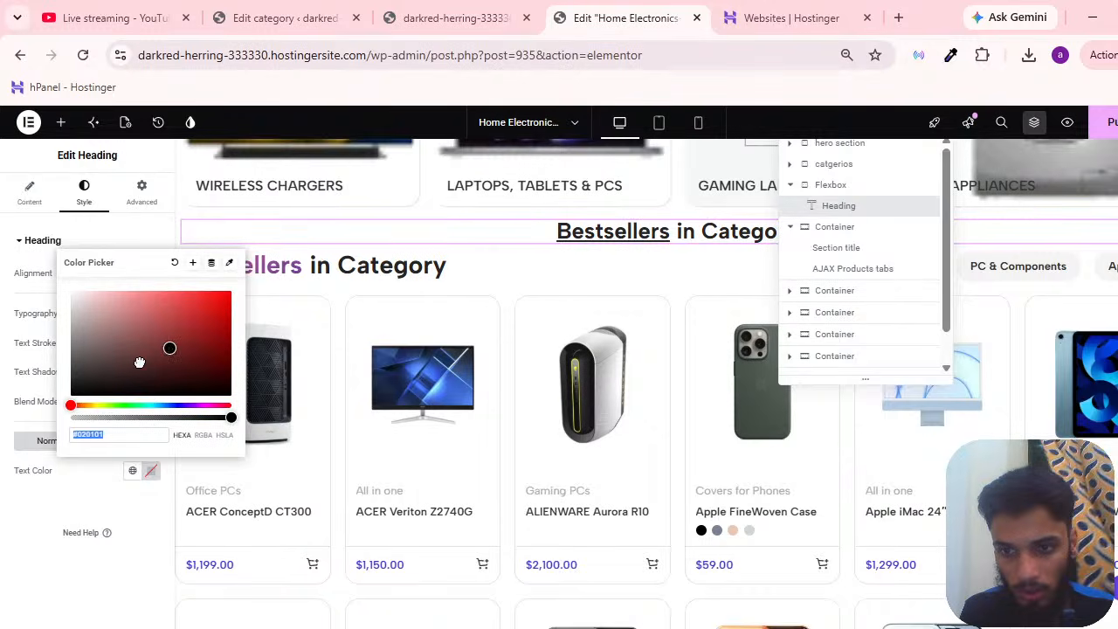
{"action": "left_click_drag", "start_coordinate": [169, 349], "coordinate": [57, 398]}
{"action": "left_click_drag", "start_coordinate": [113, 302], "coordinate": [247, 282]}
{"action": "left_click_drag", "start_coordinate": [168, 317], "coordinate": [2, 590]}
{"action": "left_click", "coordinate": [5, 581]}
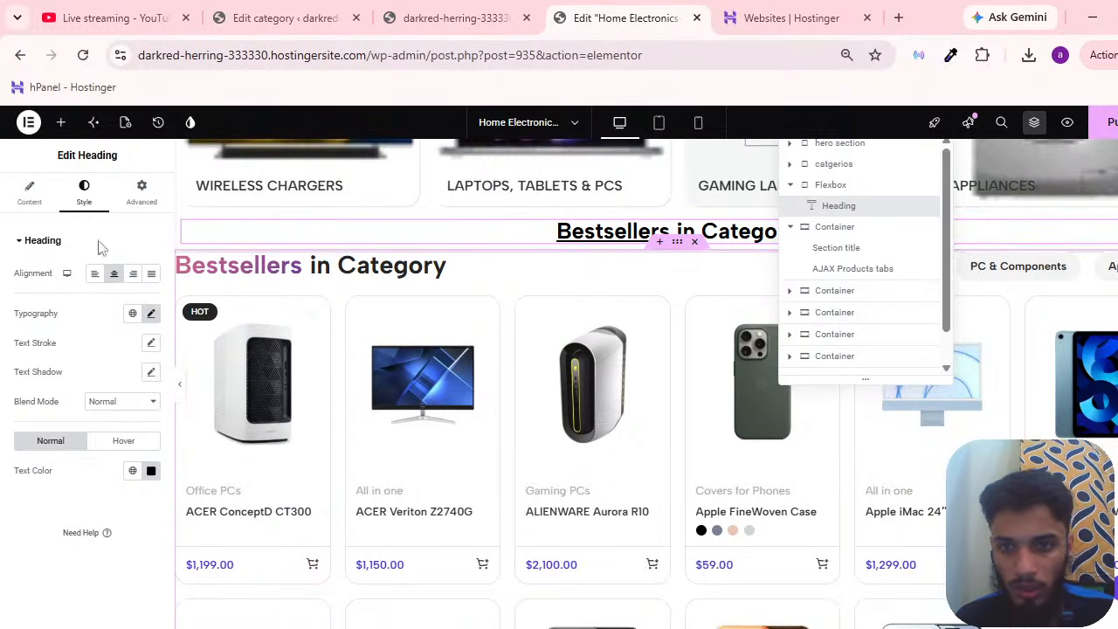
{"action": "left_click", "coordinate": [44, 208]}
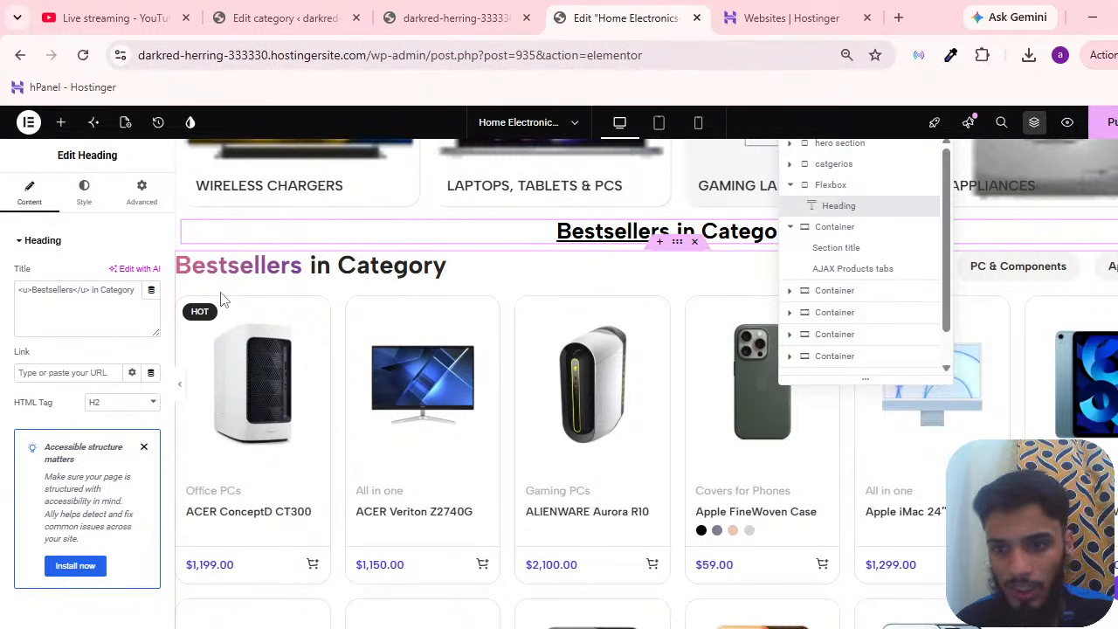
Unlink the heading's margin and padding sides and set the top padding to 10 px.
{"action": "left_click", "coordinate": [131, 195]}
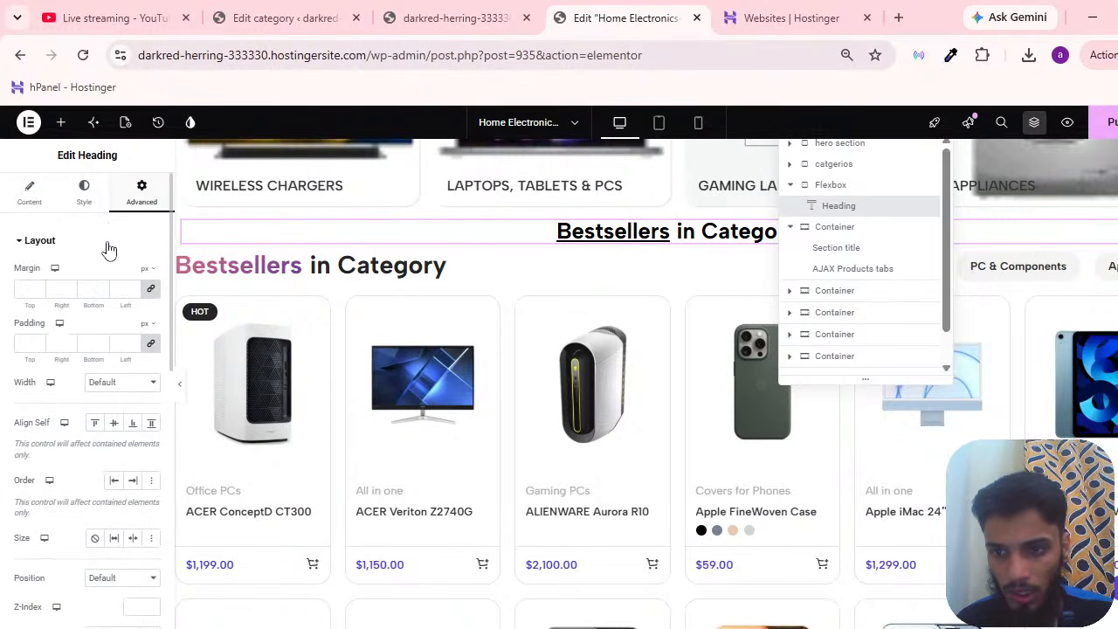
{"action": "left_click", "coordinate": [157, 347]}
{"action": "left_click", "coordinate": [150, 289]}
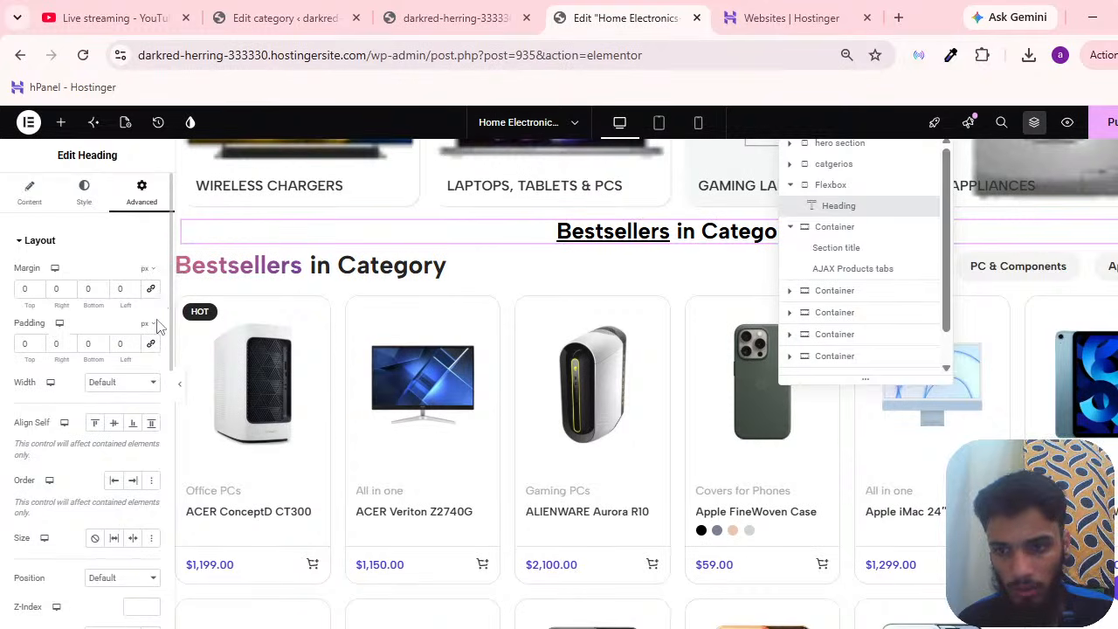
{"action": "left_click", "coordinate": [38, 342]}
{"action": "left_click", "coordinate": [38, 342]}
{"action": "left_click", "coordinate": [39, 342]}
{"action": "left_click", "coordinate": [39, 342]}
{"action": "left_click", "coordinate": [39, 343]}
{"action": "left_click", "coordinate": [38, 342]}
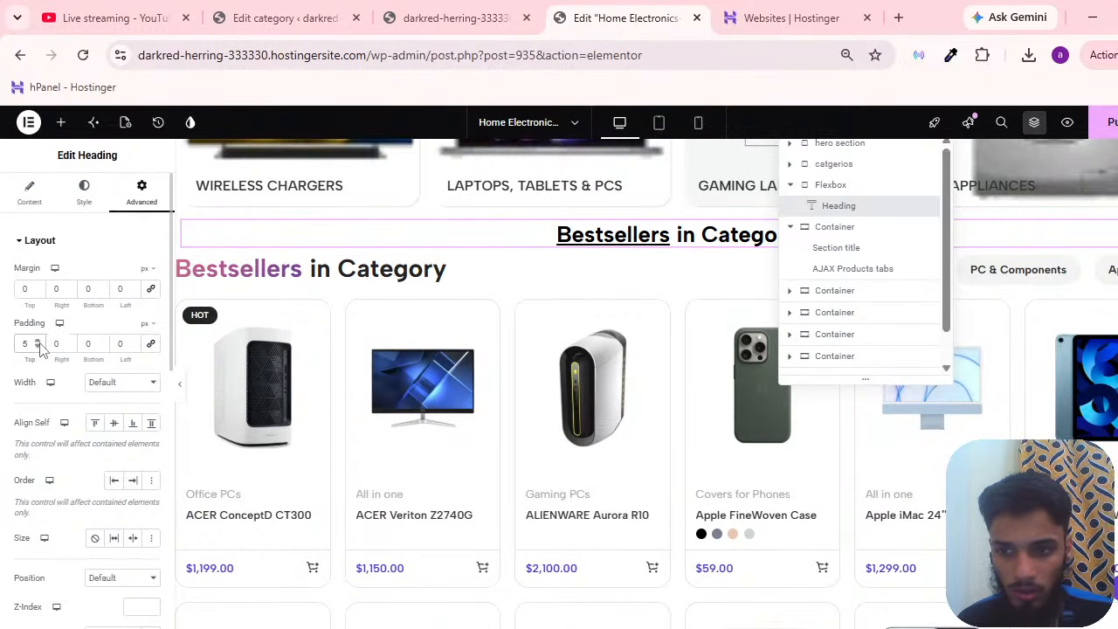
{"action": "left_click", "coordinate": [38, 343]}
{"action": "left_click", "coordinate": [39, 343]}
{"action": "left_click", "coordinate": [38, 343]}
{"action": "left_click", "coordinate": [38, 343]}
{"action": "left_click", "coordinate": [38, 344]}
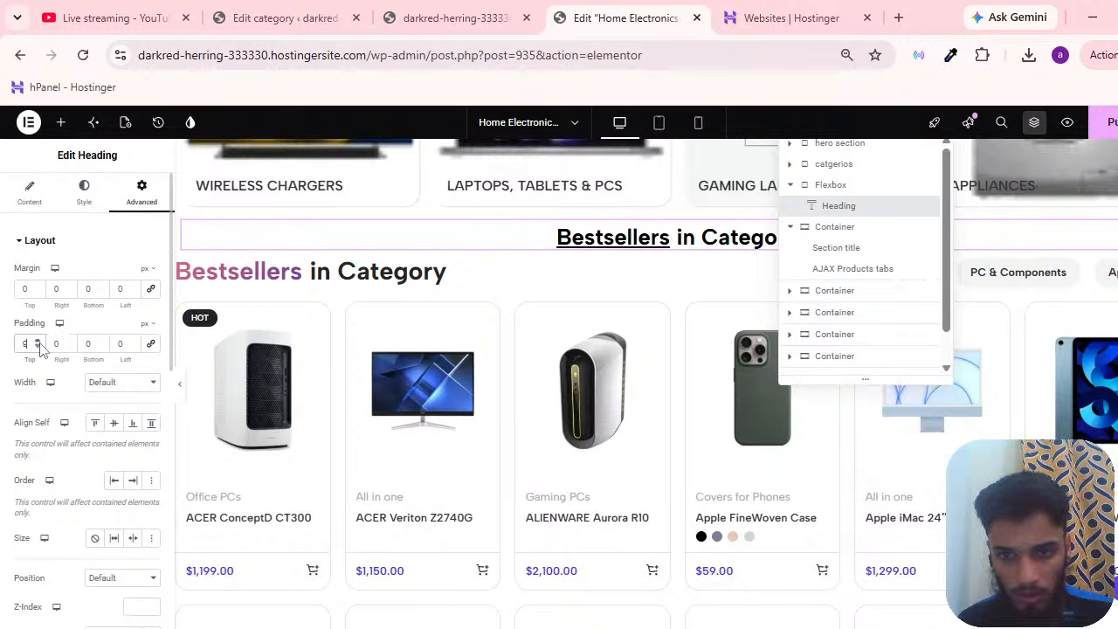
Set the heading's bottom padding to 9 px.
{"action": "left_click", "coordinate": [101, 343]}
{"action": "left_click", "coordinate": [102, 343]}
{"action": "left_click", "coordinate": [101, 344]}
{"action": "left_click", "coordinate": [101, 343]}
{"action": "left_click", "coordinate": [101, 343]}
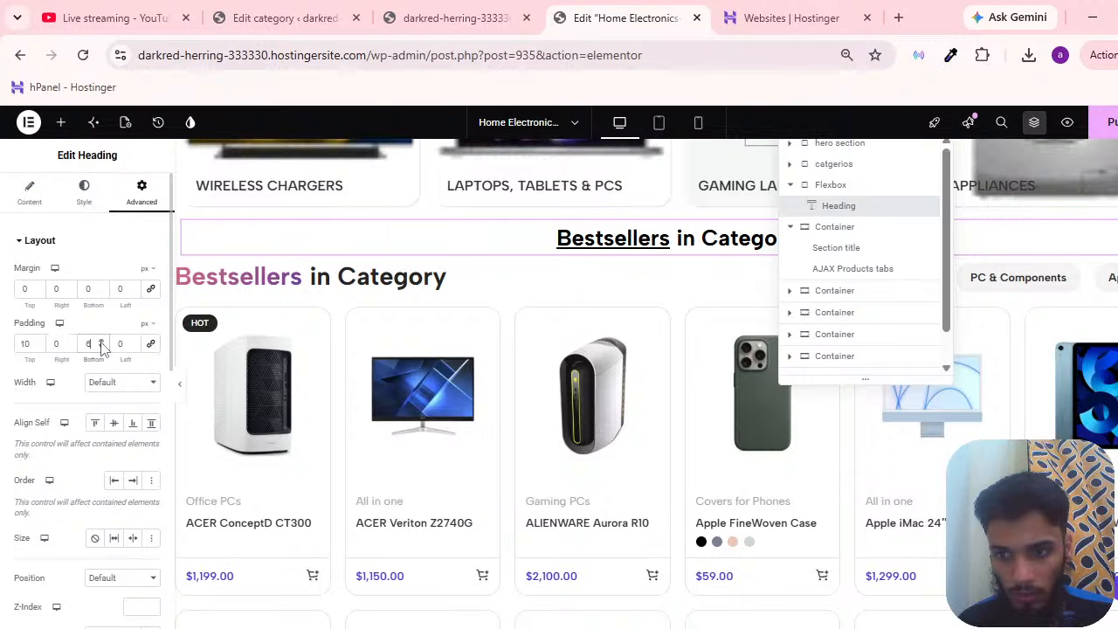
{"action": "left_click", "coordinate": [102, 344]}
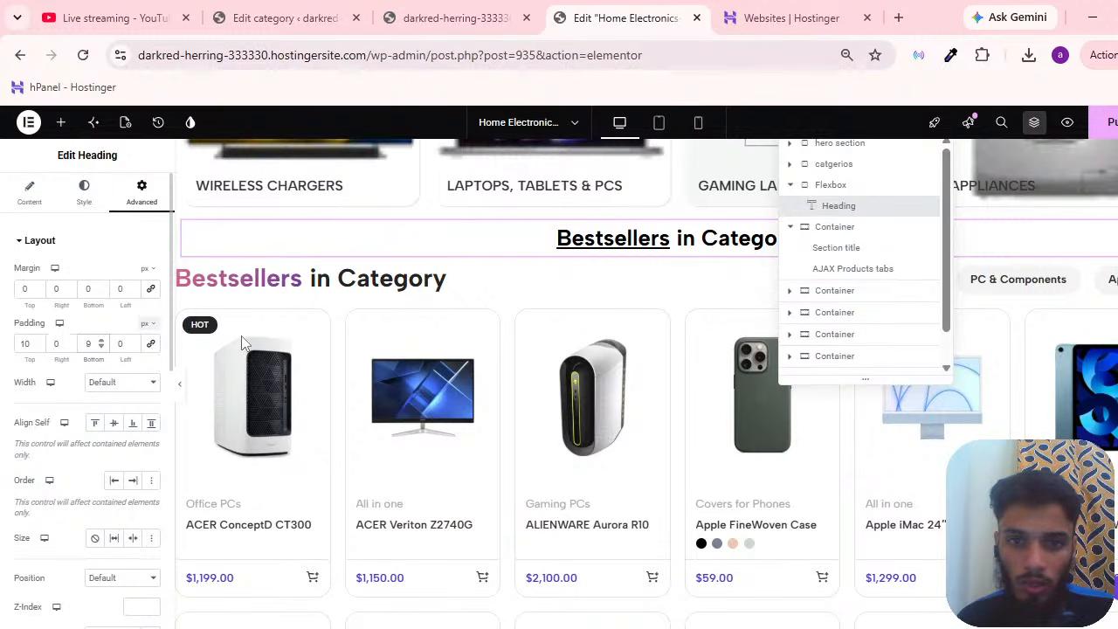
{"action": "scroll", "coordinate": [245, 343], "scroll_direction": "up", "scroll_amount": 3}
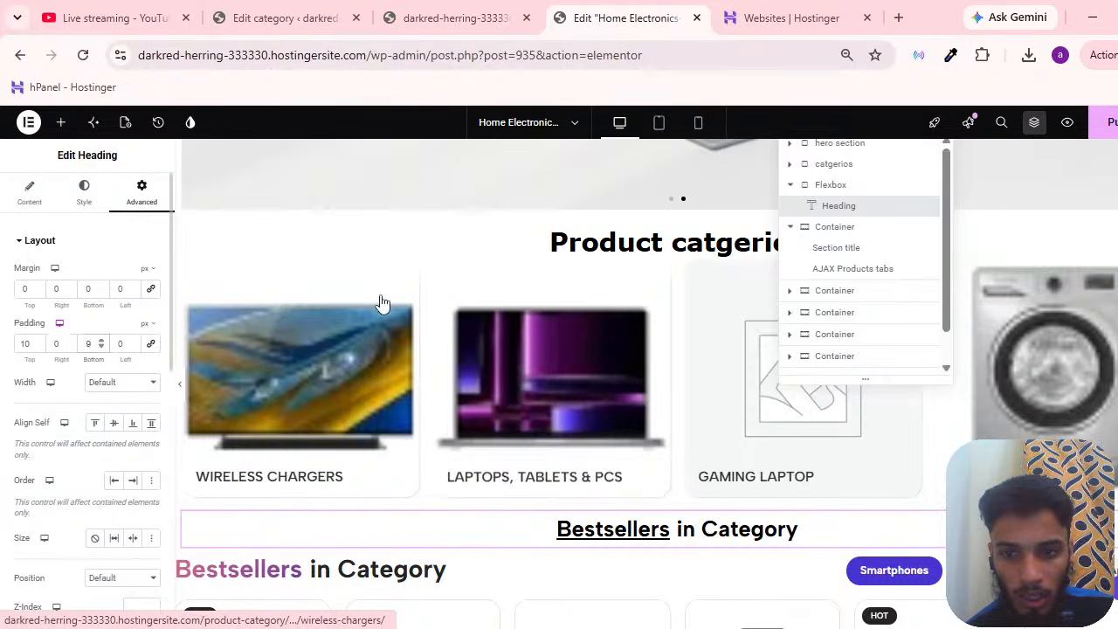
{"action": "scroll", "coordinate": [562, 326], "scroll_direction": "down", "scroll_amount": 3}
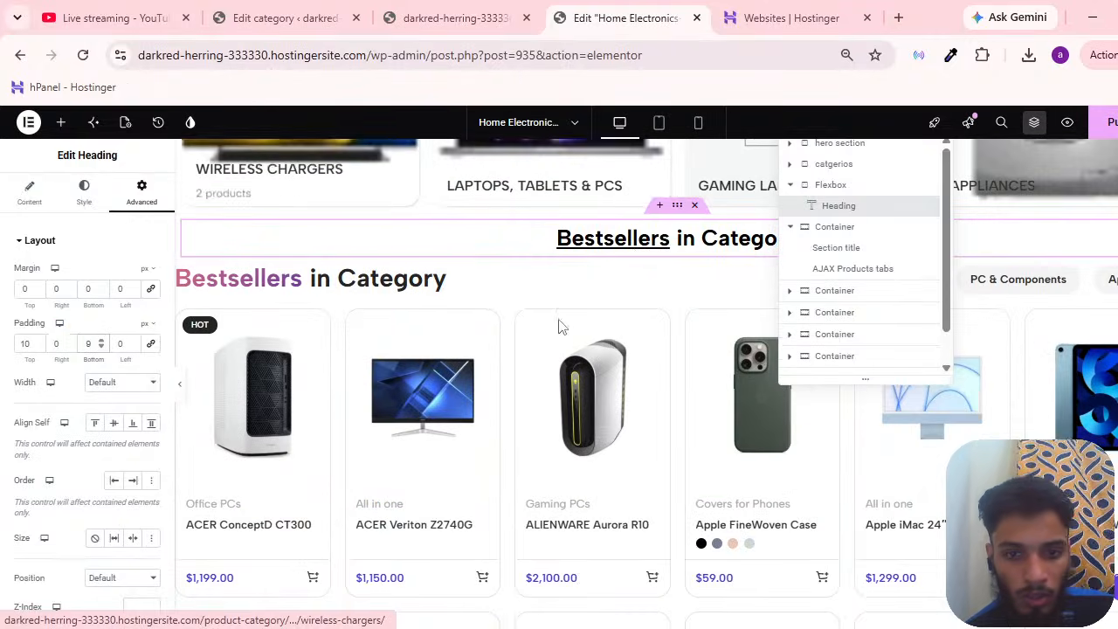
Try a 7 px top margin on the heading and return it to 0.
{"action": "left_click", "coordinate": [678, 208]}
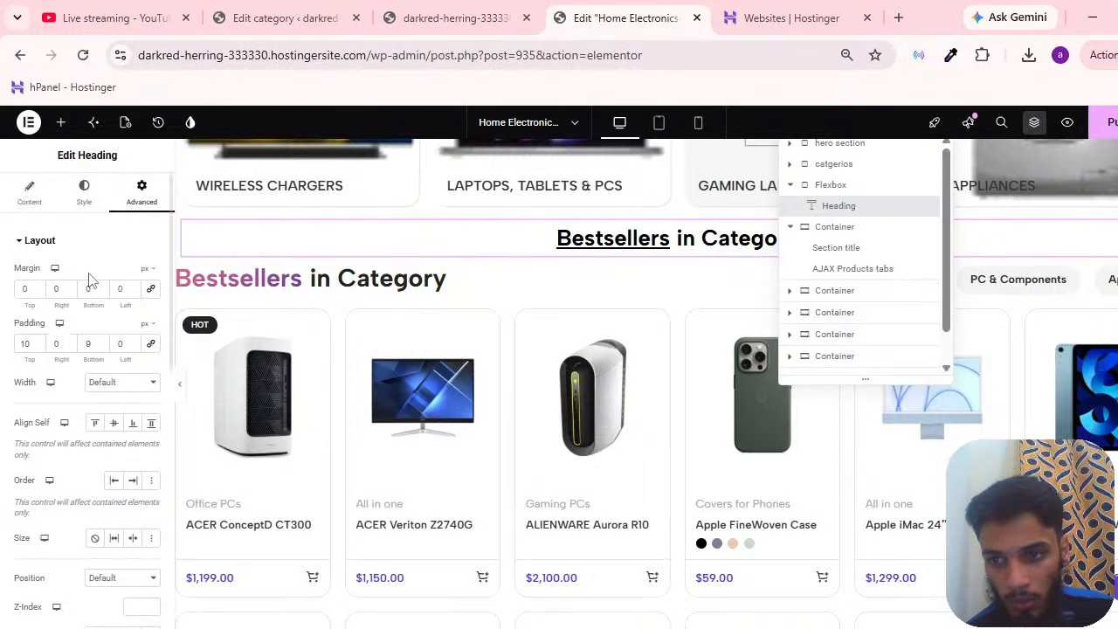
{"action": "double_click", "coordinate": [37, 287]}
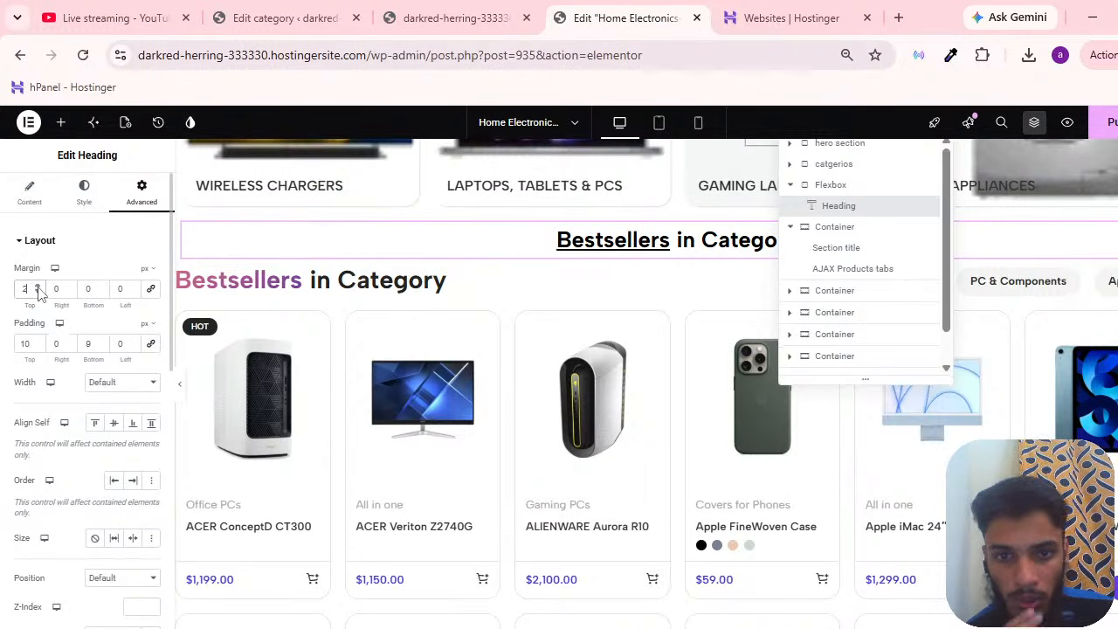
{"action": "triple_click", "coordinate": [37, 286]}
{"action": "double_click", "coordinate": [37, 286]}
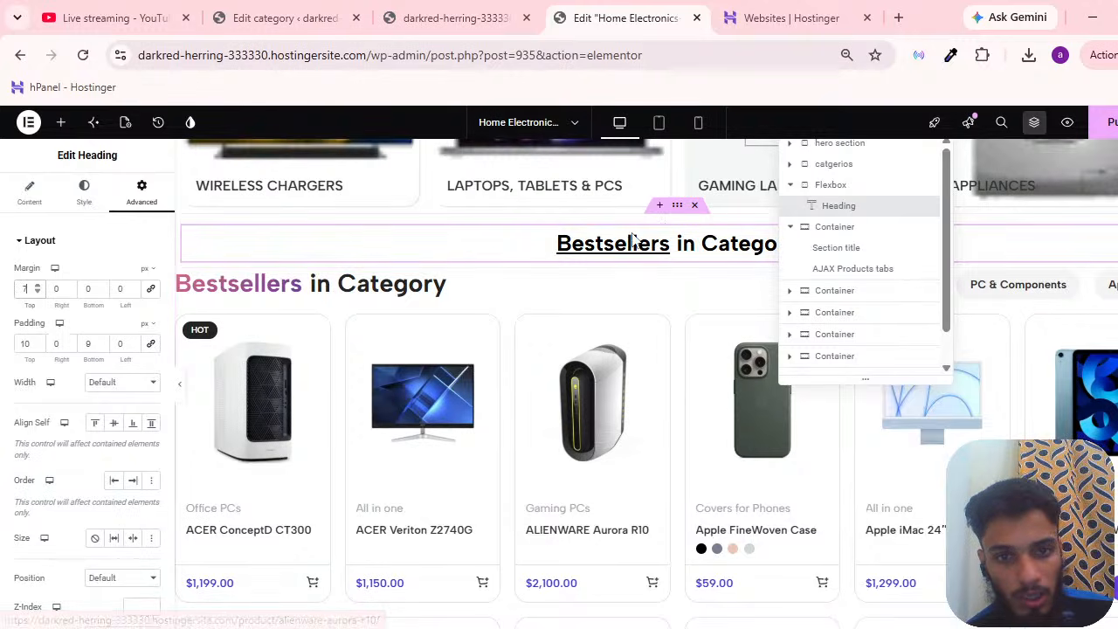
{"action": "double_click", "coordinate": [38, 292]}
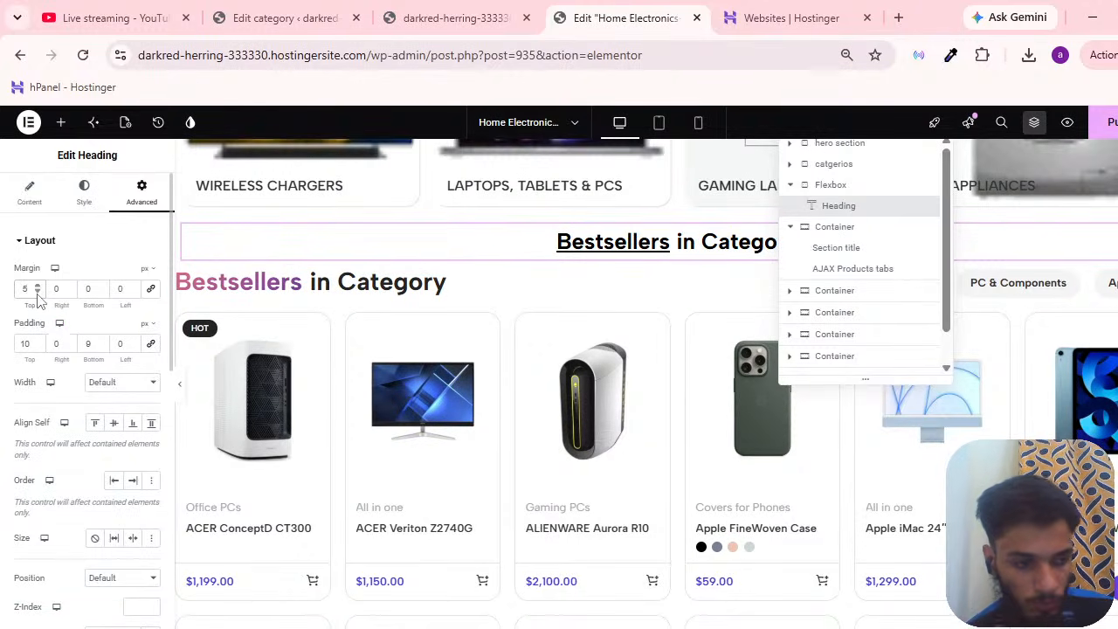
{"action": "left_click", "coordinate": [38, 292]}
{"action": "double_click", "coordinate": [37, 296]}
{"action": "left_click", "coordinate": [38, 295]}
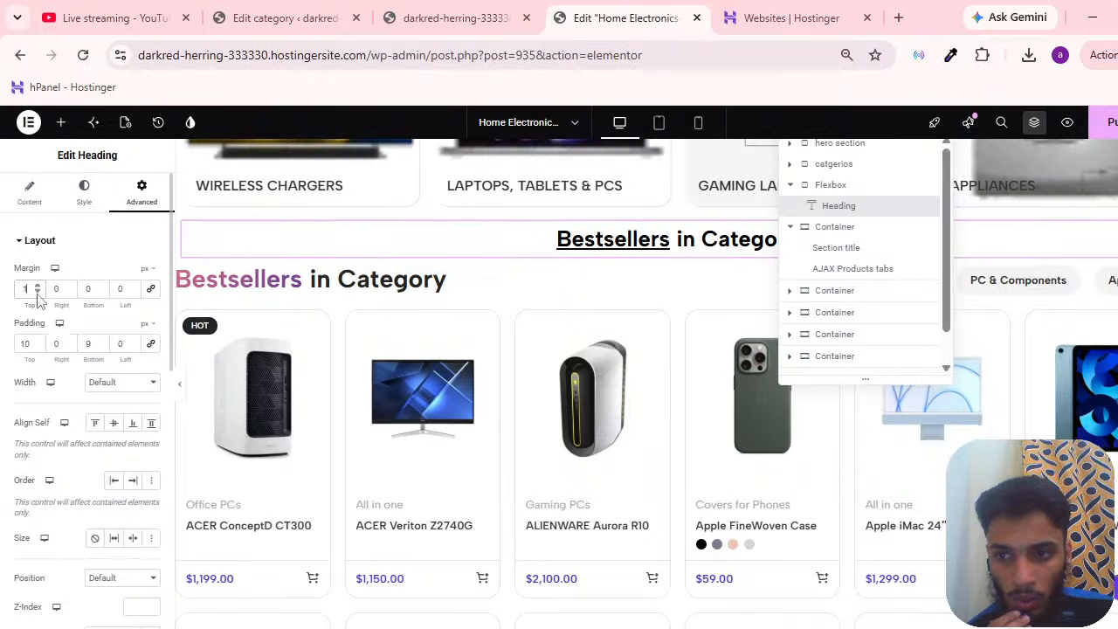
{"action": "left_click", "coordinate": [38, 295]}
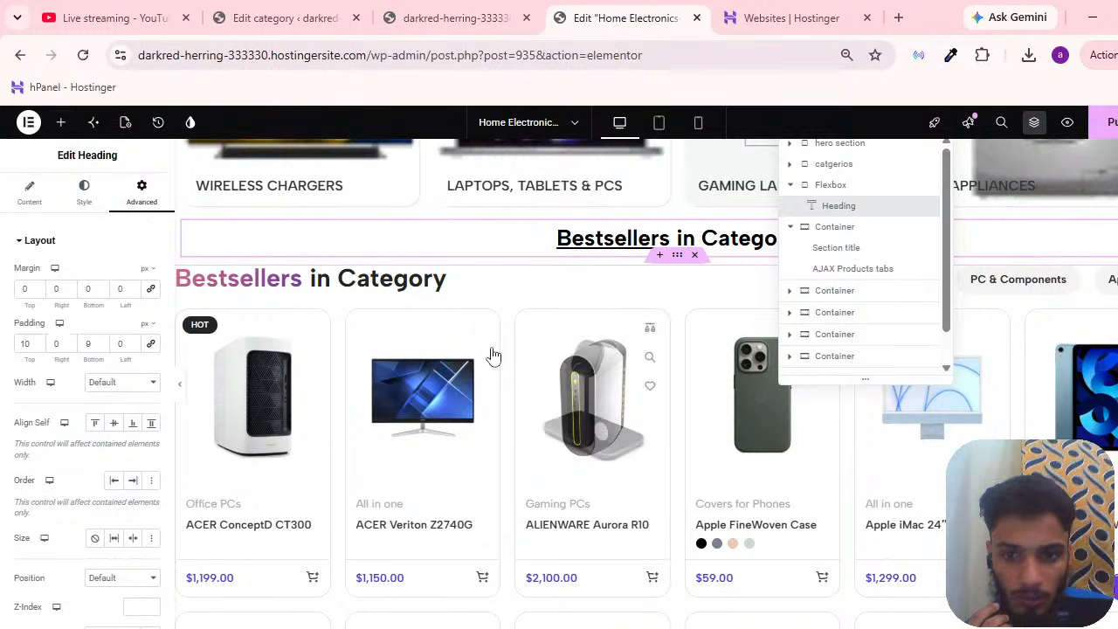
Rename the Flexbox containing the Bestsellers heading to "product" in the page structure.
{"action": "left_click", "coordinate": [699, 338]}
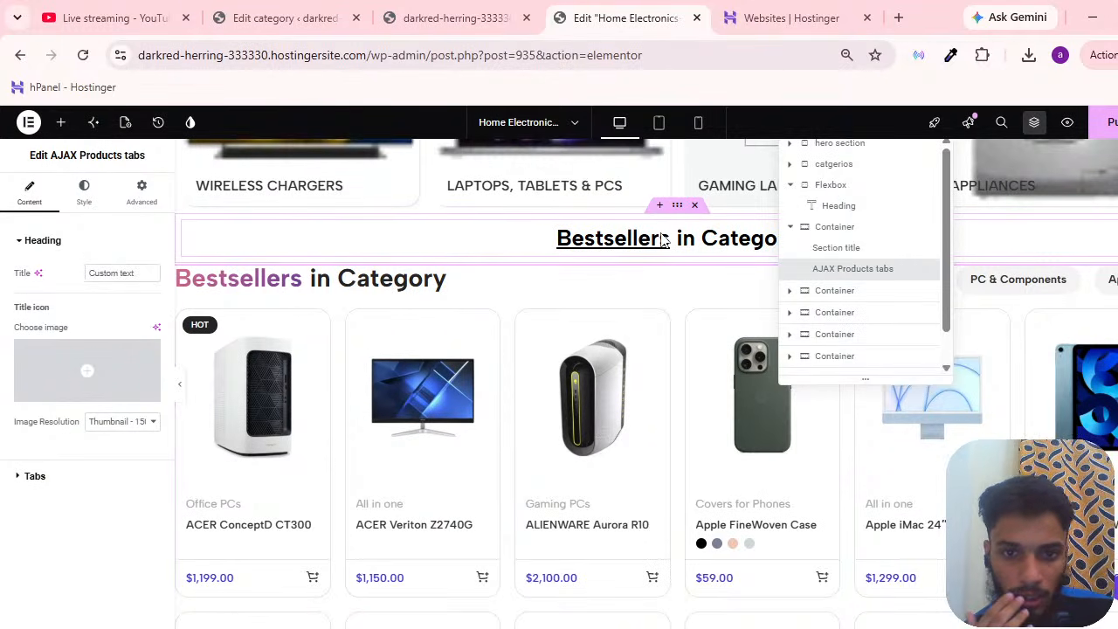
{"action": "left_click", "coordinate": [308, 234]}
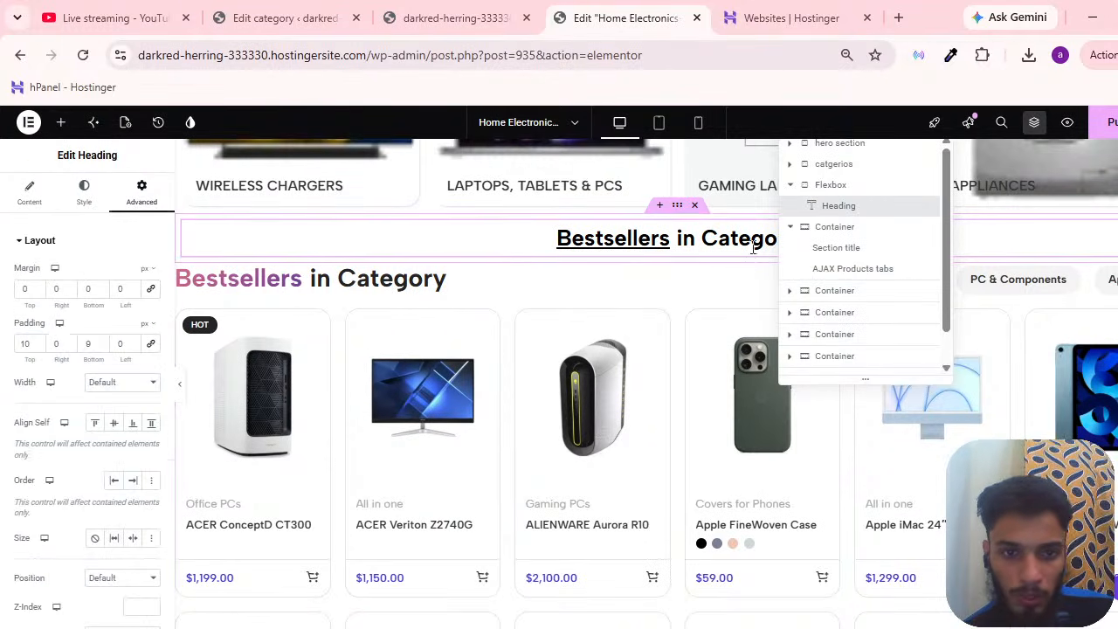
{"action": "double_click", "coordinate": [833, 186]}
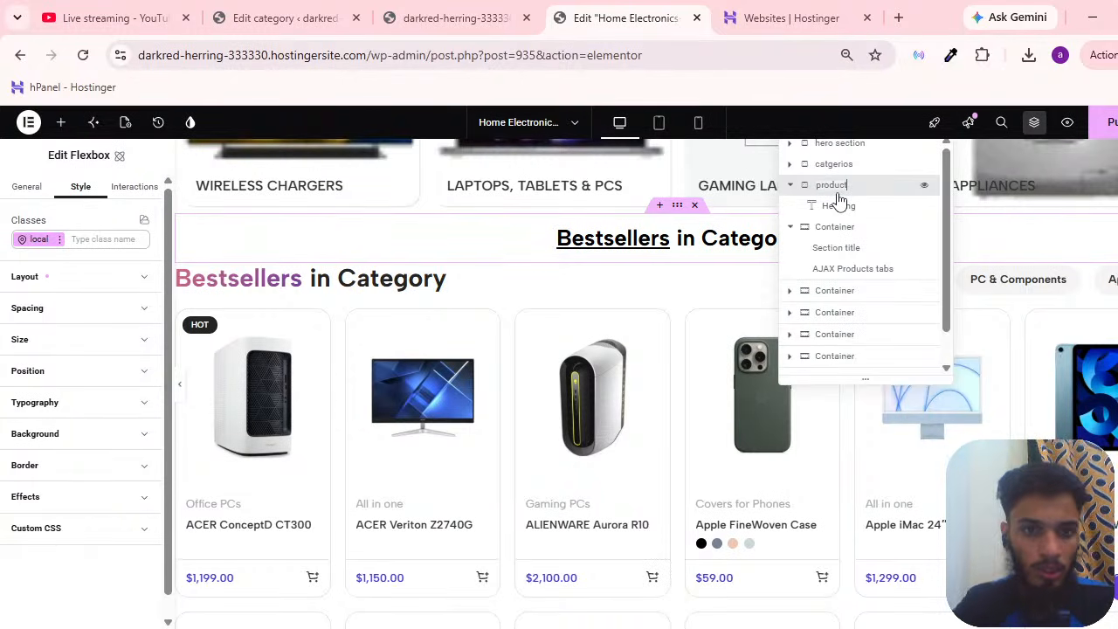
{"action": "left_click", "coordinate": [745, 249]}
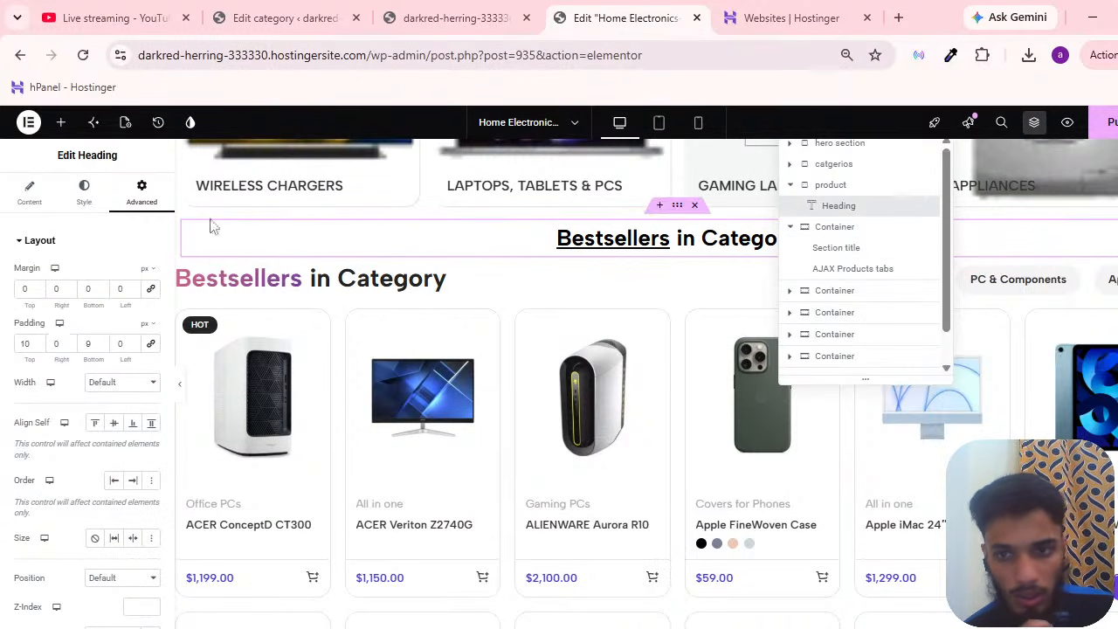
Find the Products widget by searching for "products" and place it directly below the Bestsellers heading in the product Flexbox.
{"action": "left_click", "coordinate": [61, 125]}
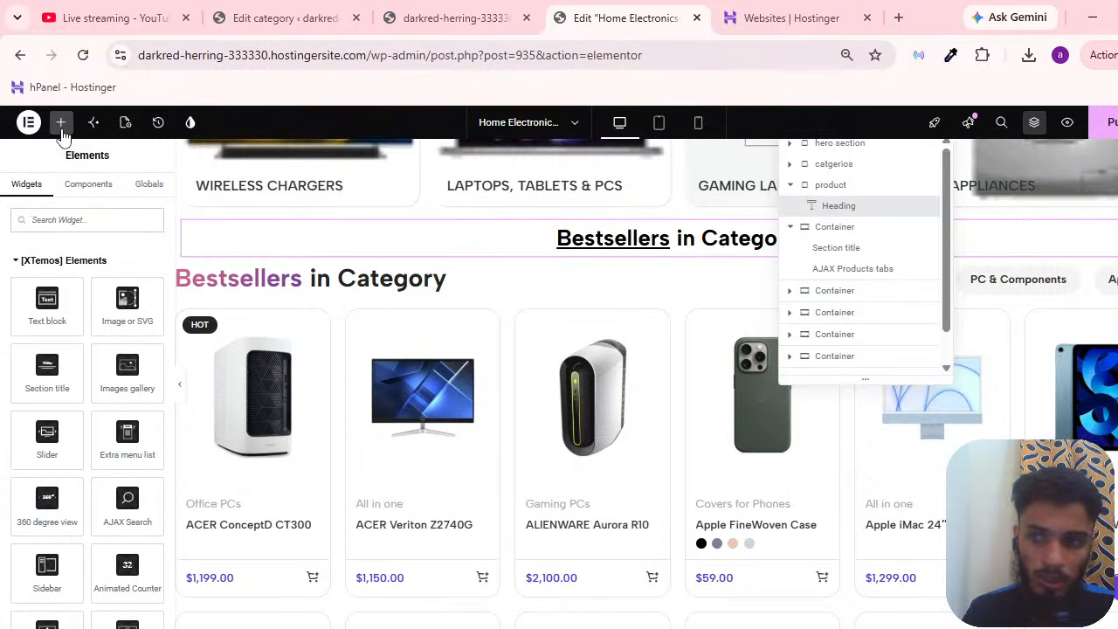
{"action": "type", "text": "produ"}
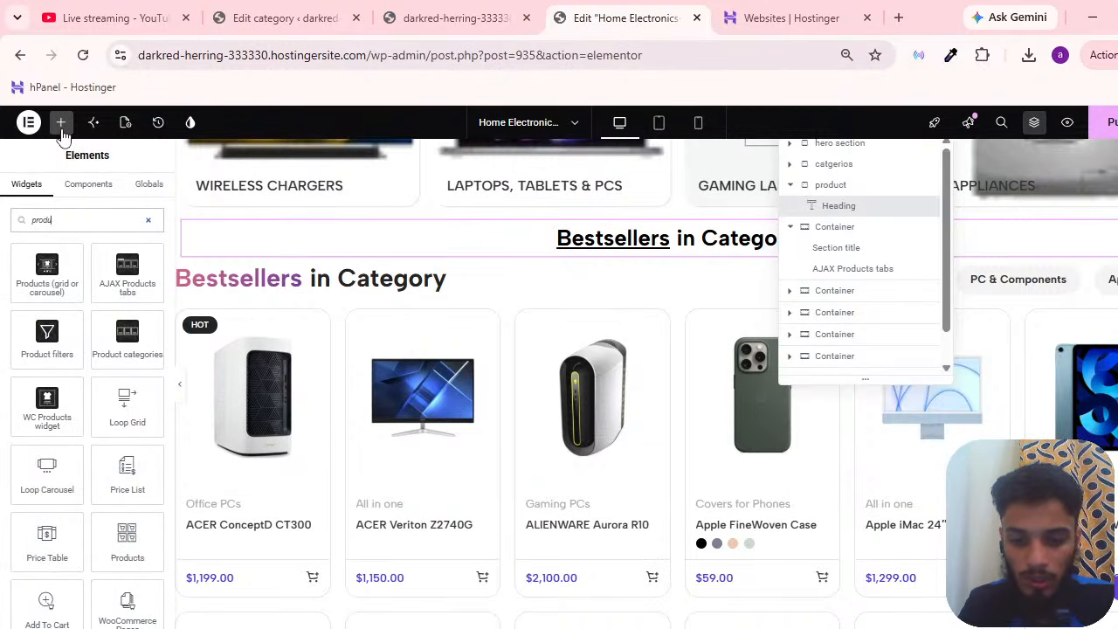
{"action": "type", "text": "cts"}
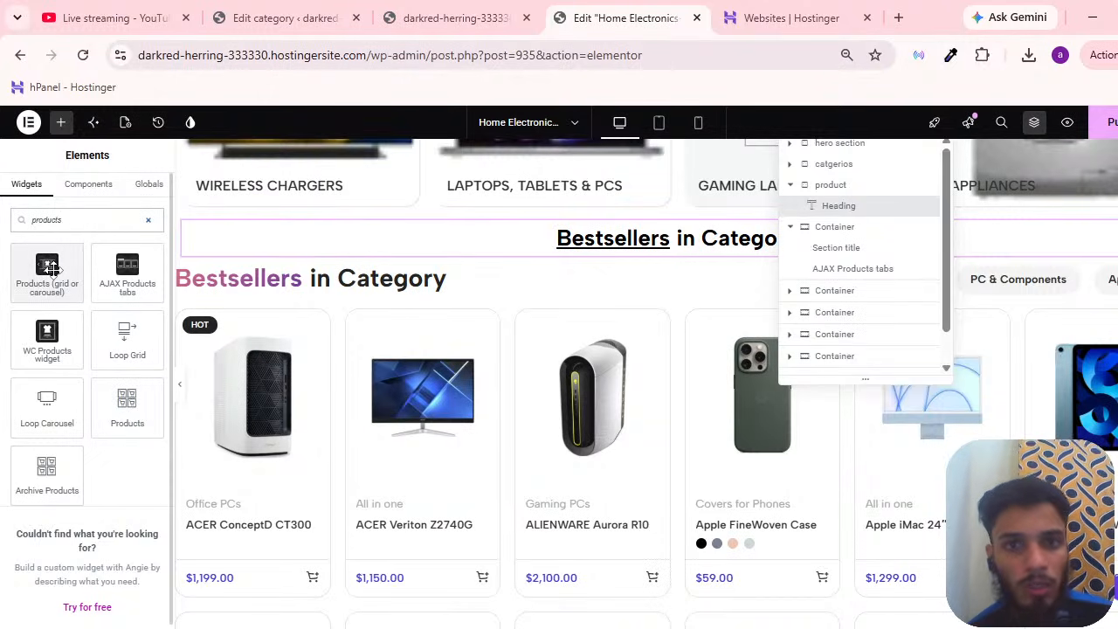
{"action": "left_click_drag", "start_coordinate": [129, 398], "coordinate": [644, 252]}
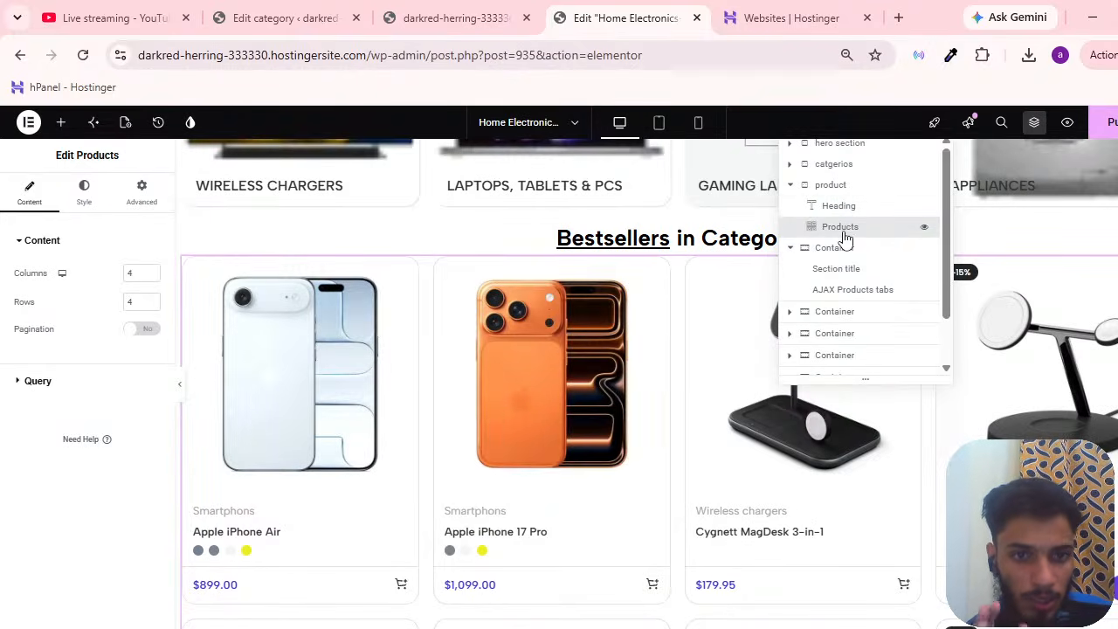
Inspect the product grid under the Bestsellers heading, checking its rows of product cards within the product Flexbox.
{"action": "left_click", "coordinate": [802, 185]}
{"action": "scroll", "coordinate": [644, 329], "scroll_direction": "up", "scroll_amount": 2}
{"action": "scroll", "coordinate": [643, 331], "scroll_direction": "down", "scroll_amount": 3}
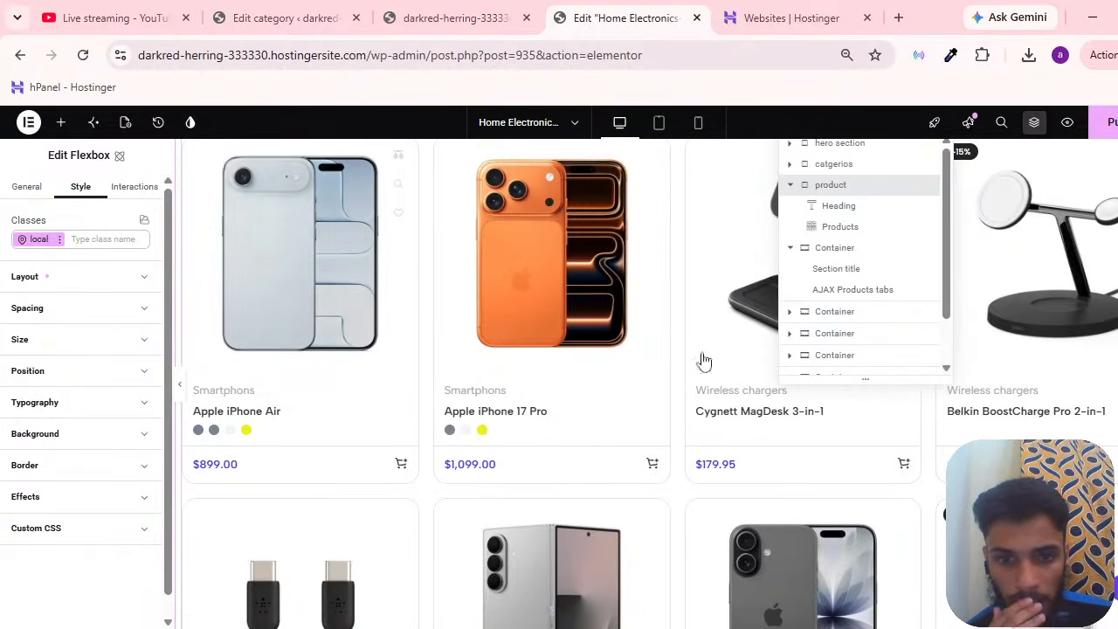
{"action": "scroll", "coordinate": [559, 389], "scroll_direction": "up", "scroll_amount": 3}
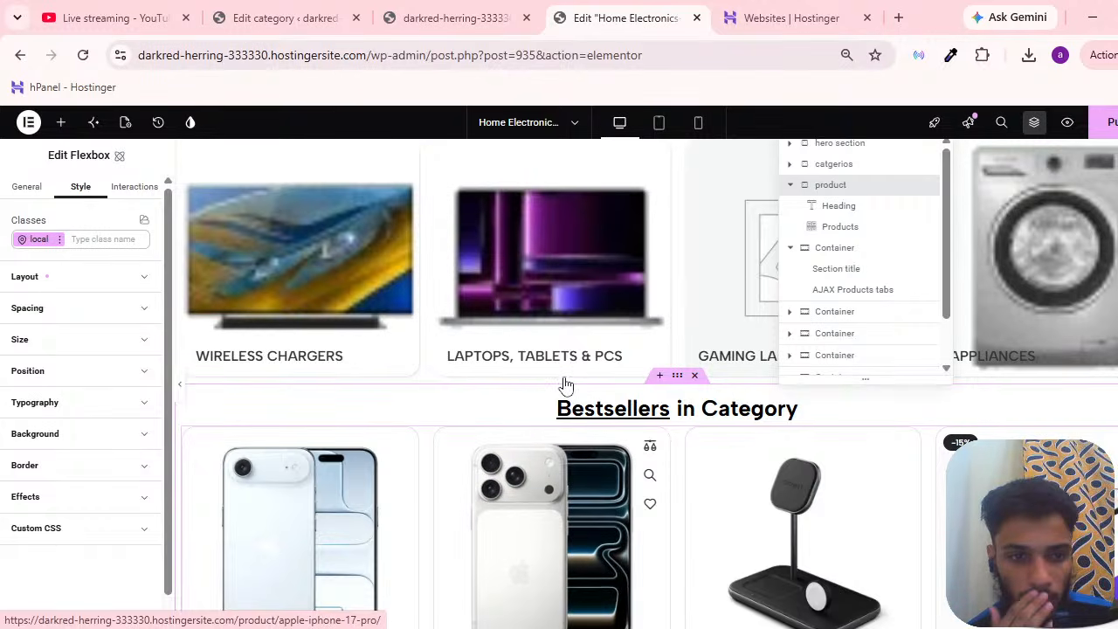
{"action": "scroll", "coordinate": [564, 384], "scroll_direction": "down", "scroll_amount": 3}
{"action": "left_click", "coordinate": [564, 387]}
{"action": "scroll", "coordinate": [622, 490], "scroll_direction": "down", "scroll_amount": 9}
{"action": "scroll", "coordinate": [632, 424], "scroll_direction": "down", "scroll_amount": 10}
{"action": "scroll", "coordinate": [631, 425], "scroll_direction": "up", "scroll_amount": 16}
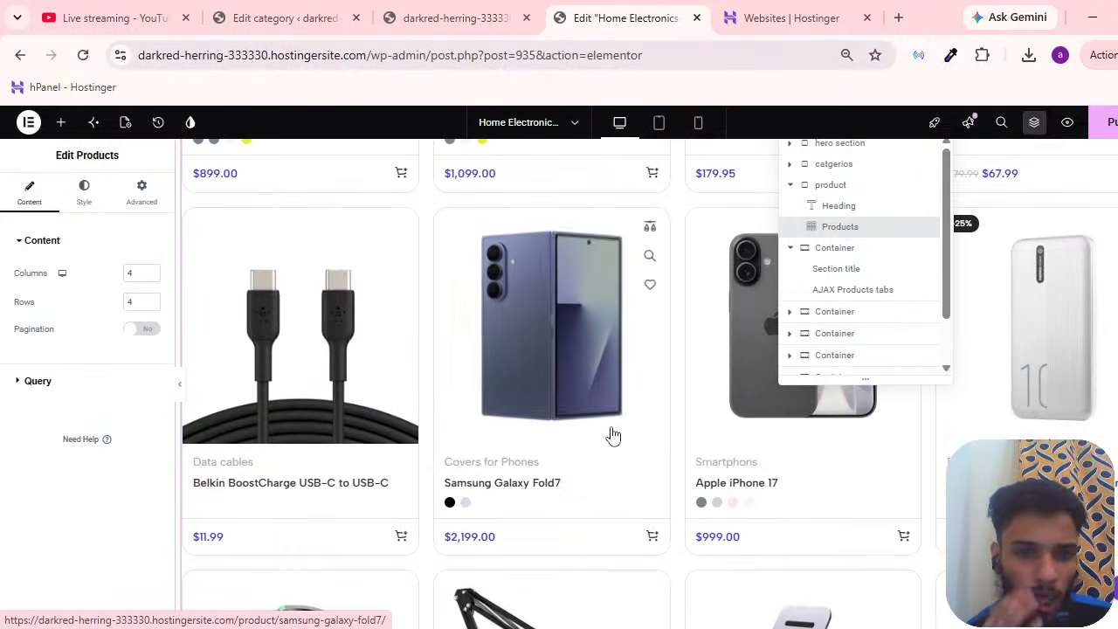
{"action": "scroll", "coordinate": [612, 432], "scroll_direction": "up", "scroll_amount": 8}
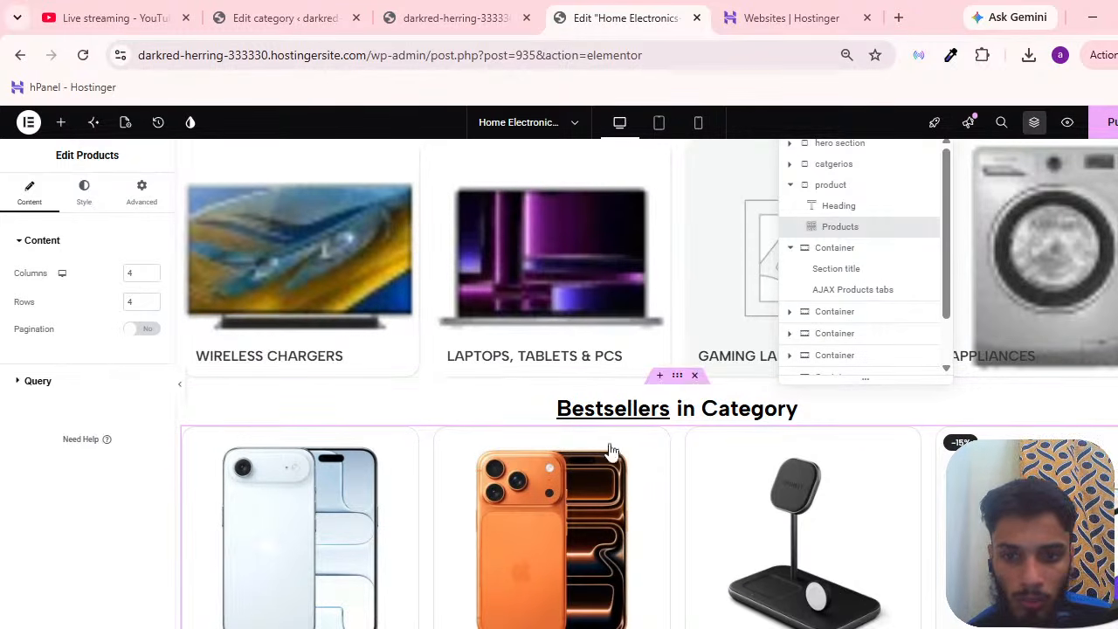
Set the Products widget to 3 columns and 3 rows.
{"action": "scroll", "coordinate": [611, 444], "scroll_direction": "down", "scroll_amount": 3}
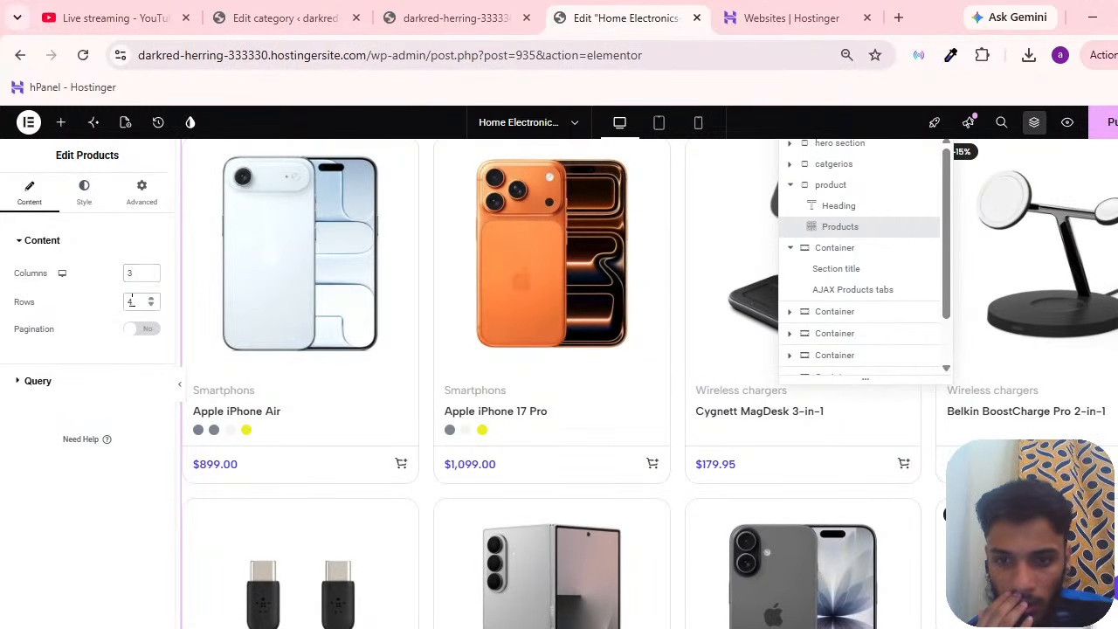
{"action": "type", "text": "3"}
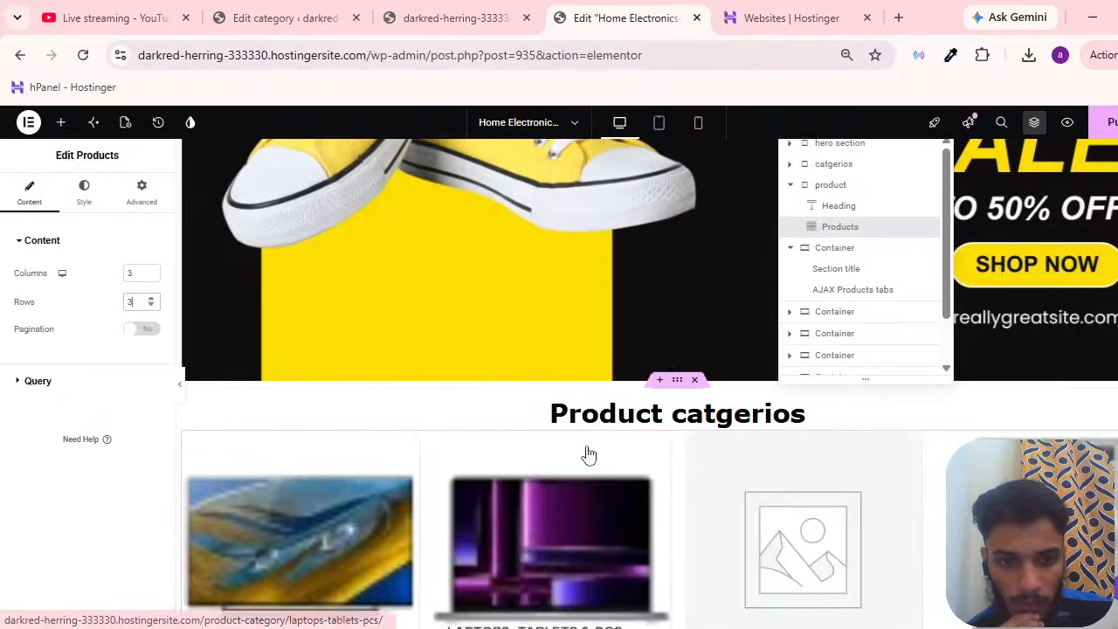
{"action": "scroll", "coordinate": [588, 454], "scroll_direction": "down", "scroll_amount": 15}
{"action": "scroll", "coordinate": [675, 455], "scroll_direction": "down", "scroll_amount": 10}
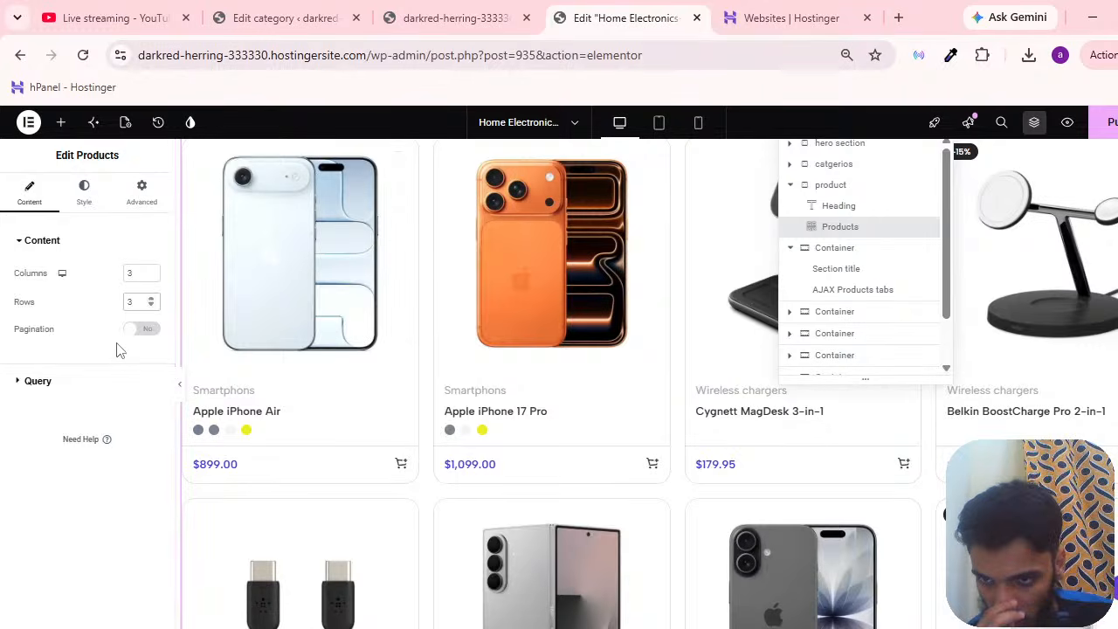
{"action": "left_click_drag", "start_coordinate": [141, 274], "coordinate": [120, 275]}
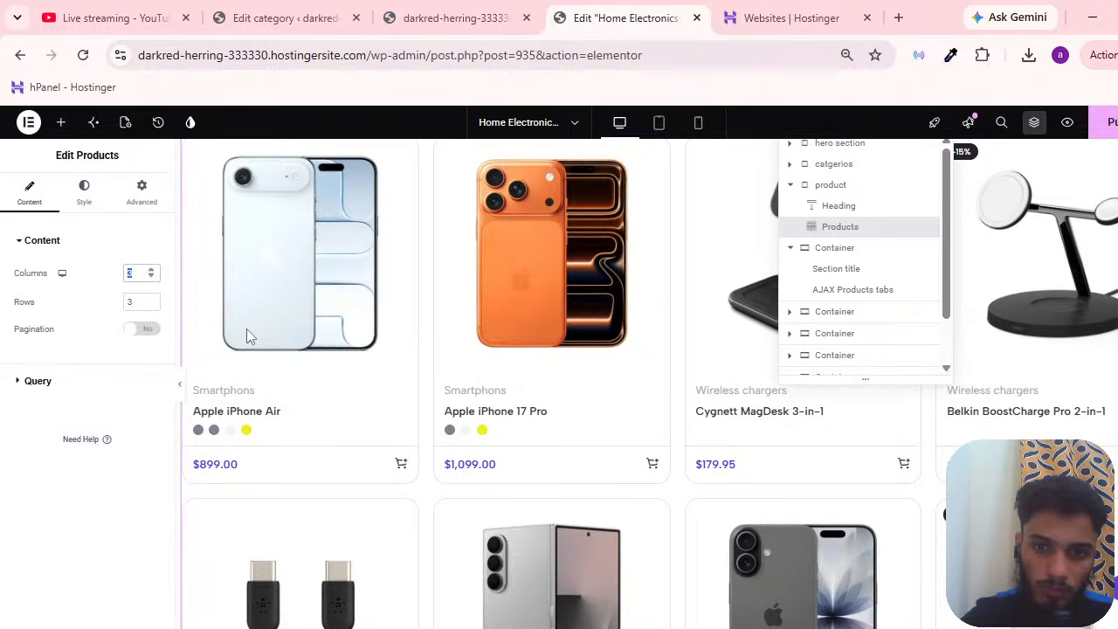
Examine the Products widget's query settings and available source options alongside the products displayed in its grid.
{"action": "left_click", "coordinate": [97, 379]}
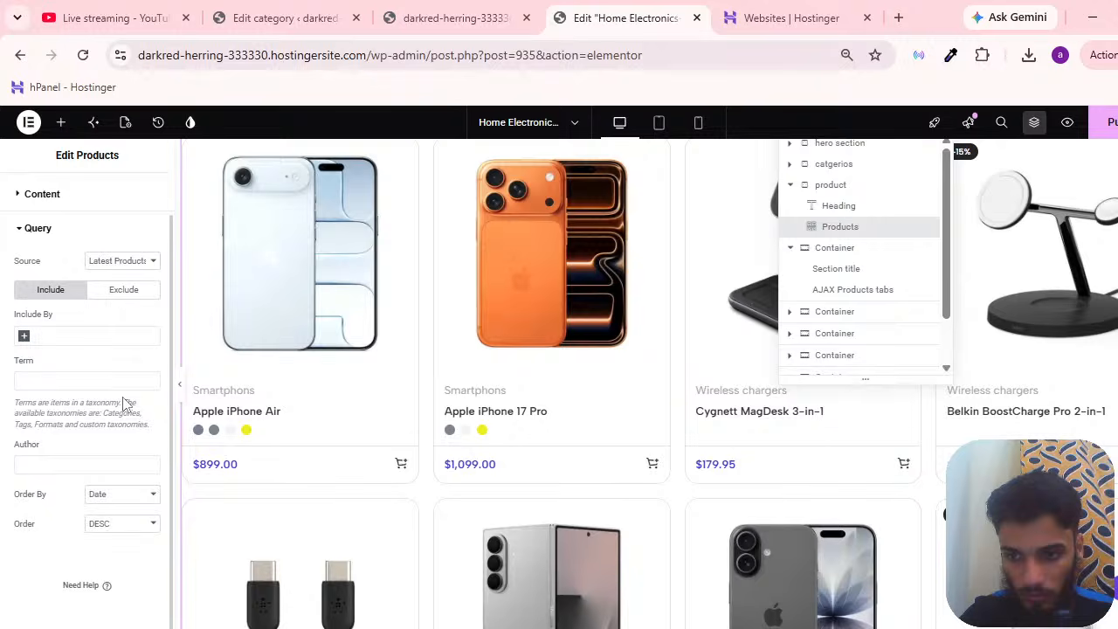
{"action": "scroll", "coordinate": [704, 457], "scroll_direction": "down", "scroll_amount": 5}
{"action": "scroll", "coordinate": [587, 456], "scroll_direction": "up", "scroll_amount": 3}
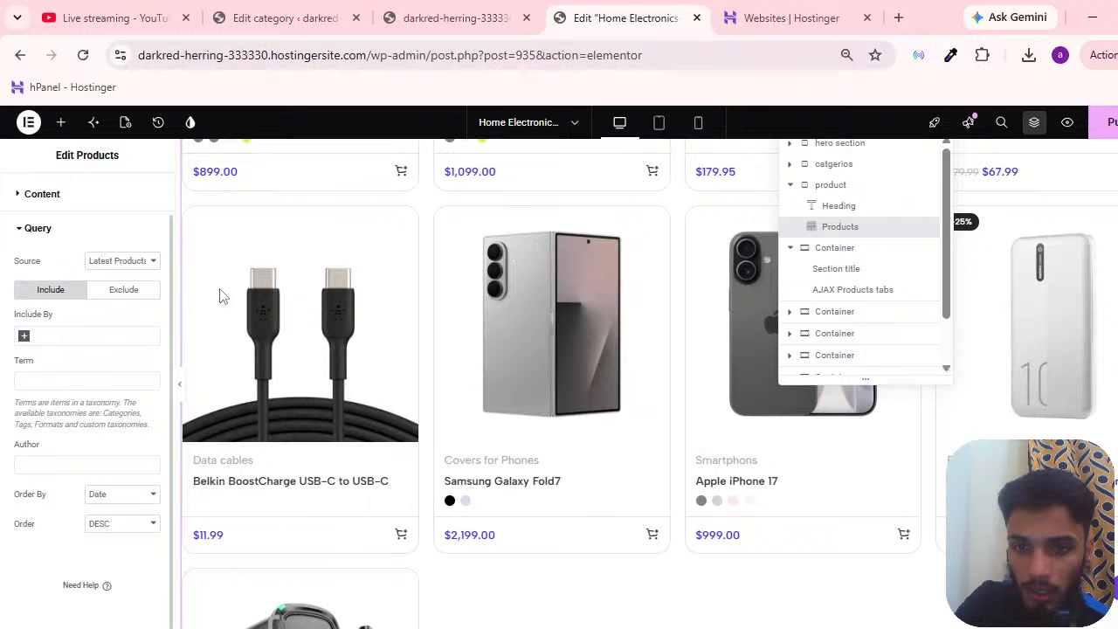
{"action": "scroll", "coordinate": [88, 287], "scroll_direction": "up", "scroll_amount": 1}
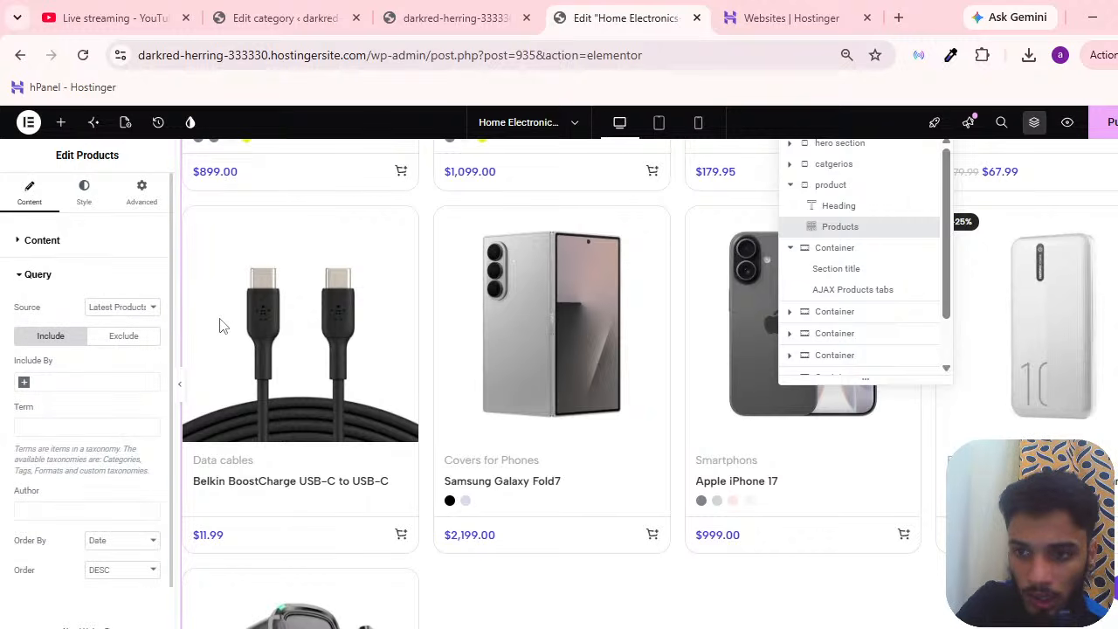
{"action": "scroll", "coordinate": [512, 454], "scroll_direction": "up", "scroll_amount": 3}
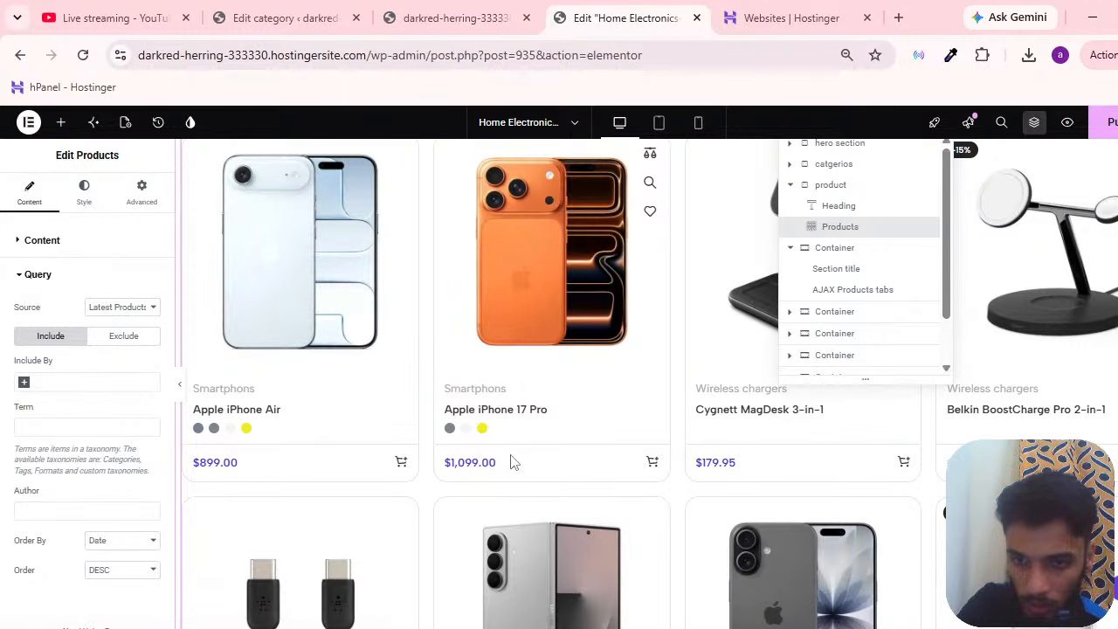
{"action": "left_click", "coordinate": [103, 311]}
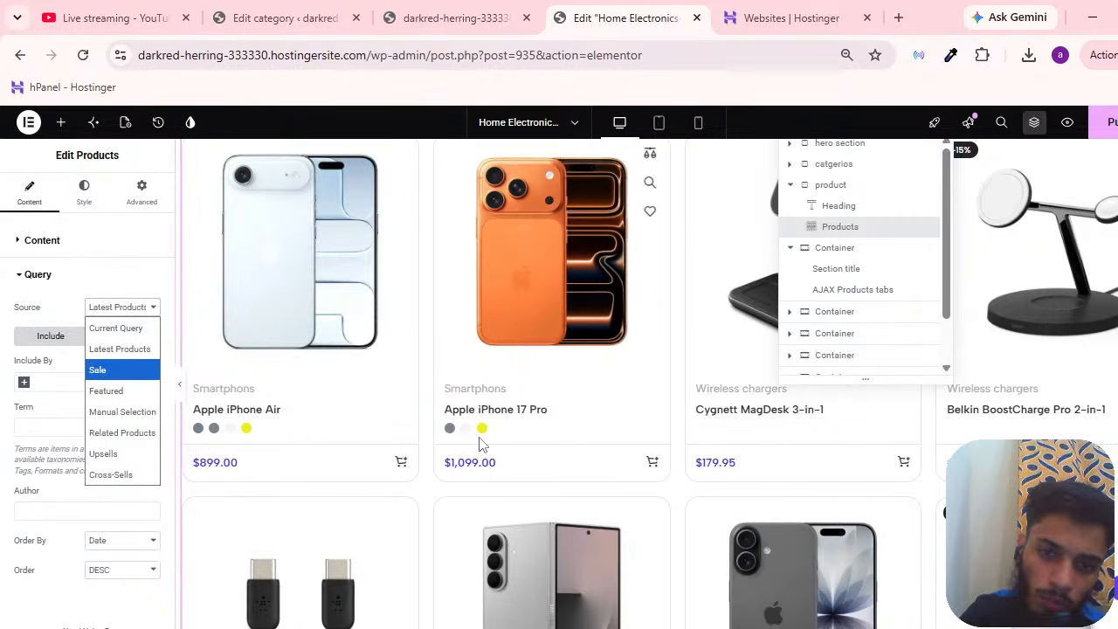
{"action": "scroll", "coordinate": [594, 479], "scroll_direction": "down", "scroll_amount": 6}
{"action": "scroll", "coordinate": [516, 516], "scroll_direction": "up", "scroll_amount": 6}
{"action": "scroll", "coordinate": [513, 314], "scroll_direction": "up", "scroll_amount": 3}
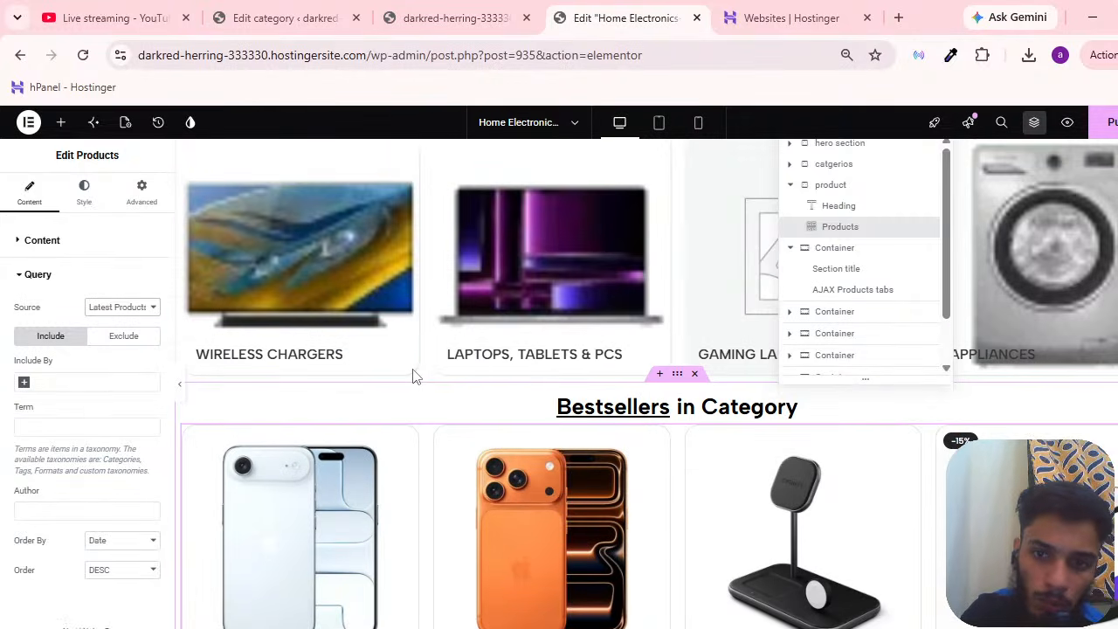
{"action": "scroll", "coordinate": [599, 400], "scroll_direction": "down", "scroll_amount": 10}
{"action": "scroll", "coordinate": [557, 404], "scroll_direction": "up", "scroll_amount": 3}
{"action": "scroll", "coordinate": [543, 343], "scroll_direction": "down", "scroll_amount": 10}
{"action": "scroll", "coordinate": [631, 427], "scroll_direction": "up", "scroll_amount": 20}
{"action": "scroll", "coordinate": [517, 439], "scroll_direction": "up", "scroll_amount": 5}
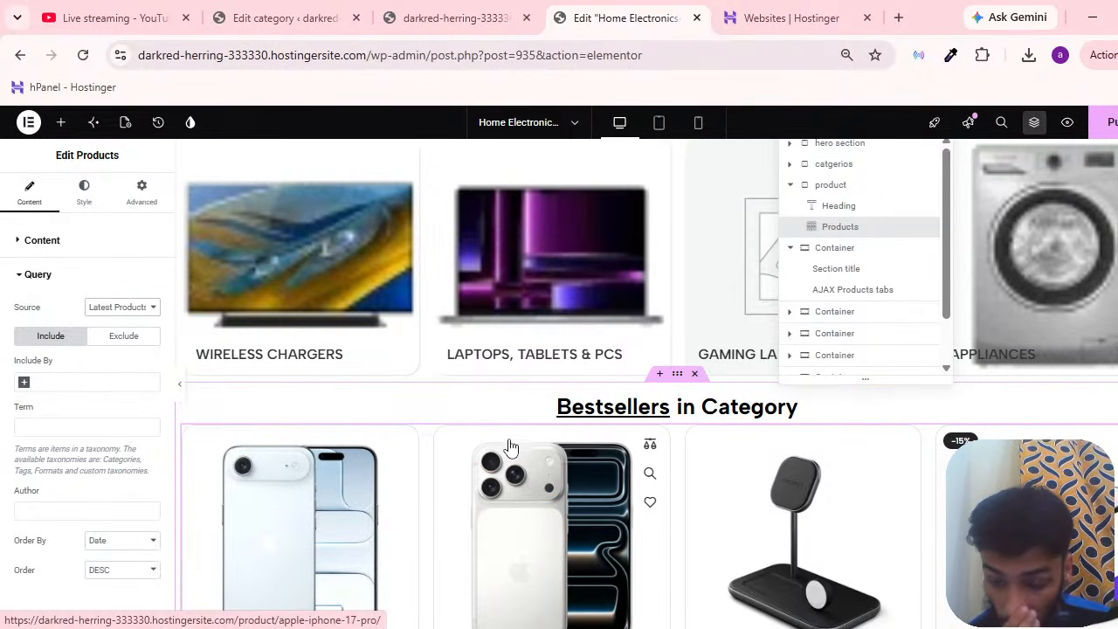
Set the Products widget's query source to Featured and check the product grid.
{"action": "left_click", "coordinate": [136, 311]}
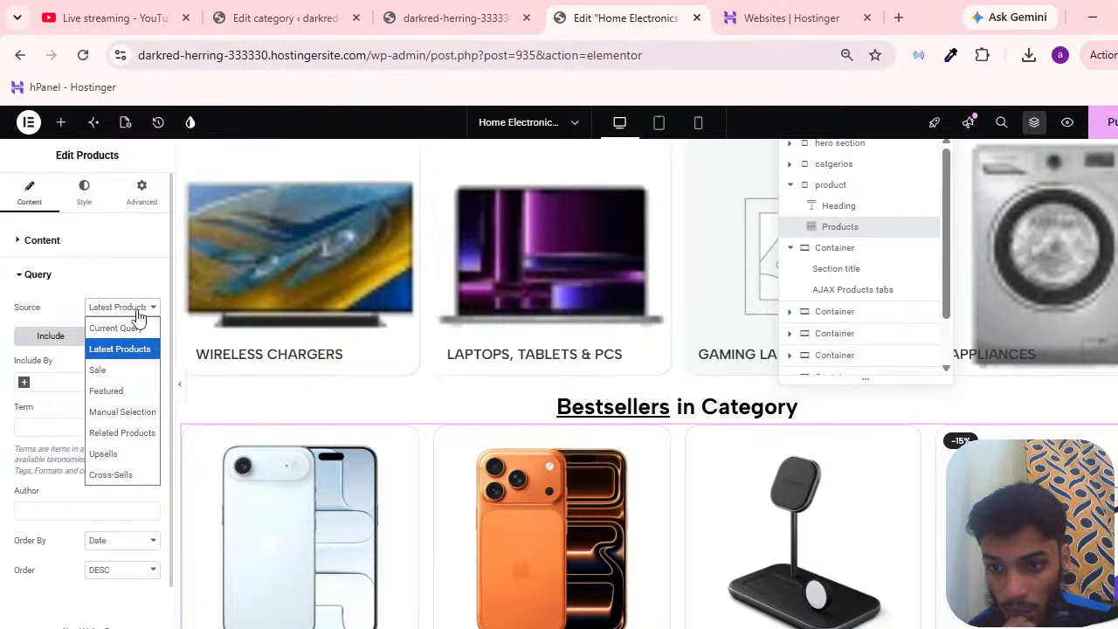
{"action": "left_click", "coordinate": [114, 391]}
{"action": "scroll", "coordinate": [468, 418], "scroll_direction": "down", "scroll_amount": 3}
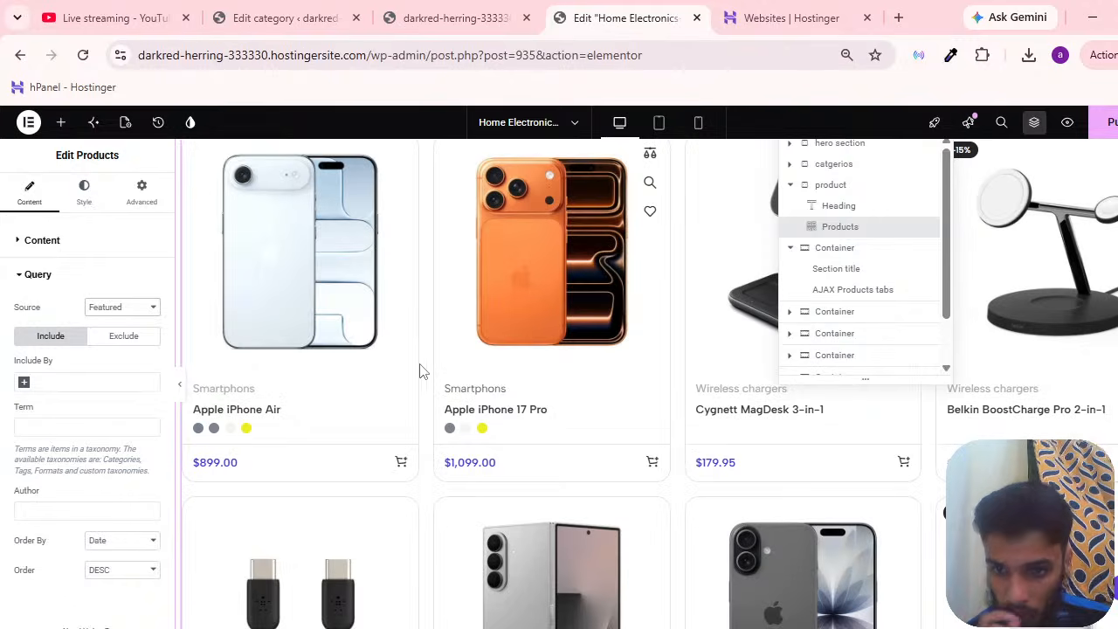
{"action": "scroll", "coordinate": [544, 429], "scroll_direction": "up", "scroll_amount": 3}
{"action": "scroll", "coordinate": [598, 435], "scroll_direction": "down", "scroll_amount": 3}
{"action": "scroll", "coordinate": [462, 456], "scroll_direction": "up", "scroll_amount": 3}
{"action": "scroll", "coordinate": [467, 478], "scroll_direction": "down", "scroll_amount": 2}
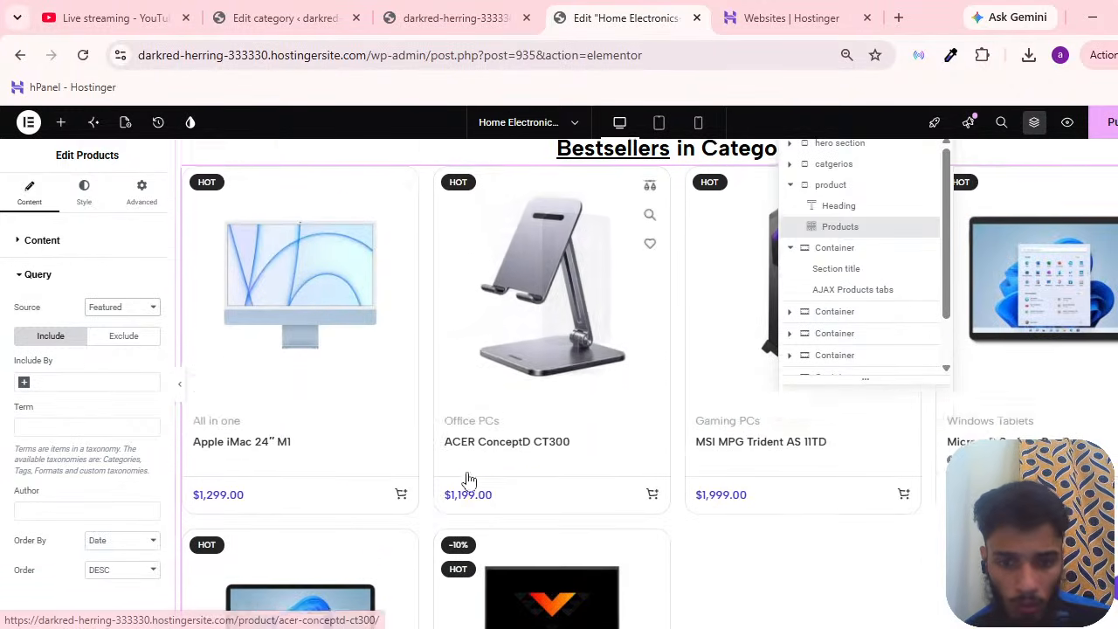
Set the Products widget's query source to Manual Selection.
{"action": "left_click", "coordinate": [100, 310]}
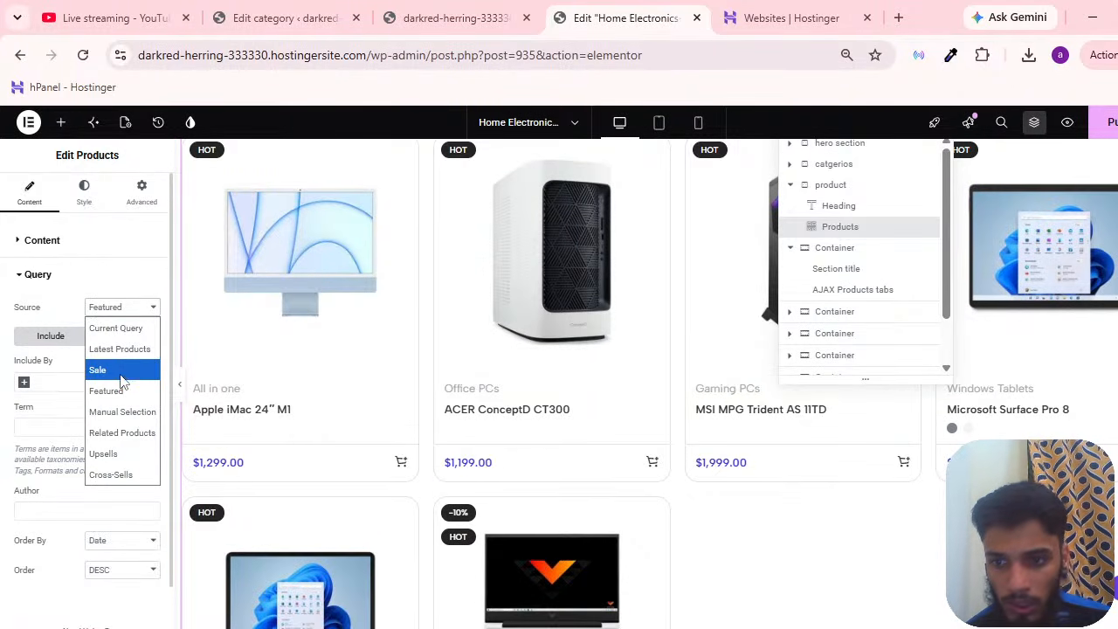
{"action": "left_click", "coordinate": [122, 411]}
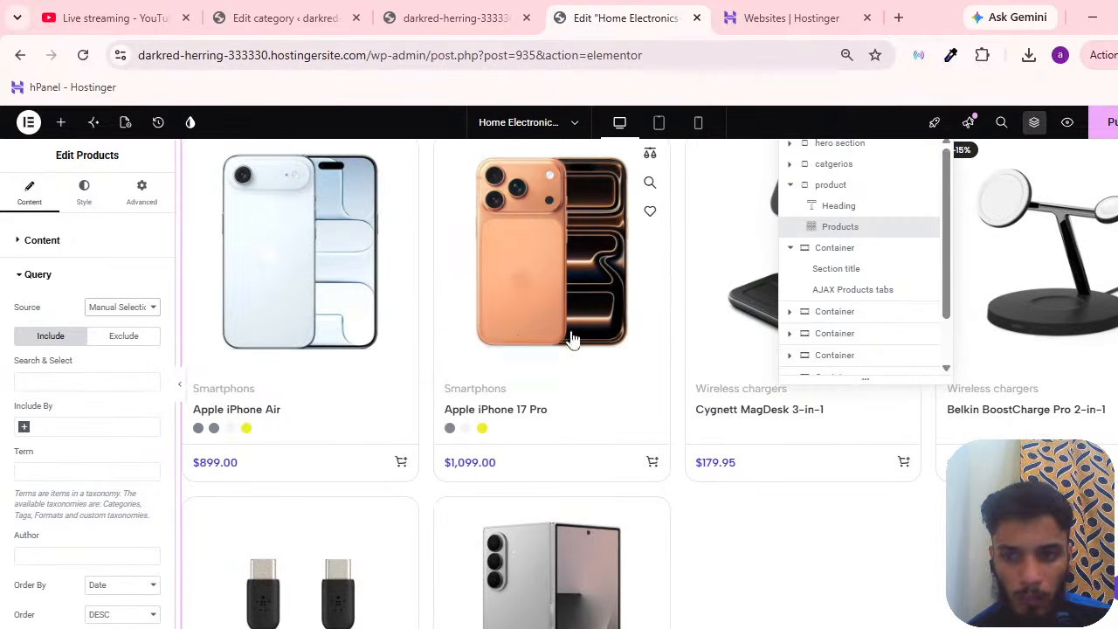
{"action": "scroll", "coordinate": [571, 425], "scroll_direction": "up", "scroll_amount": 6}
{"action": "scroll", "coordinate": [572, 427], "scroll_direction": "down", "scroll_amount": 3}
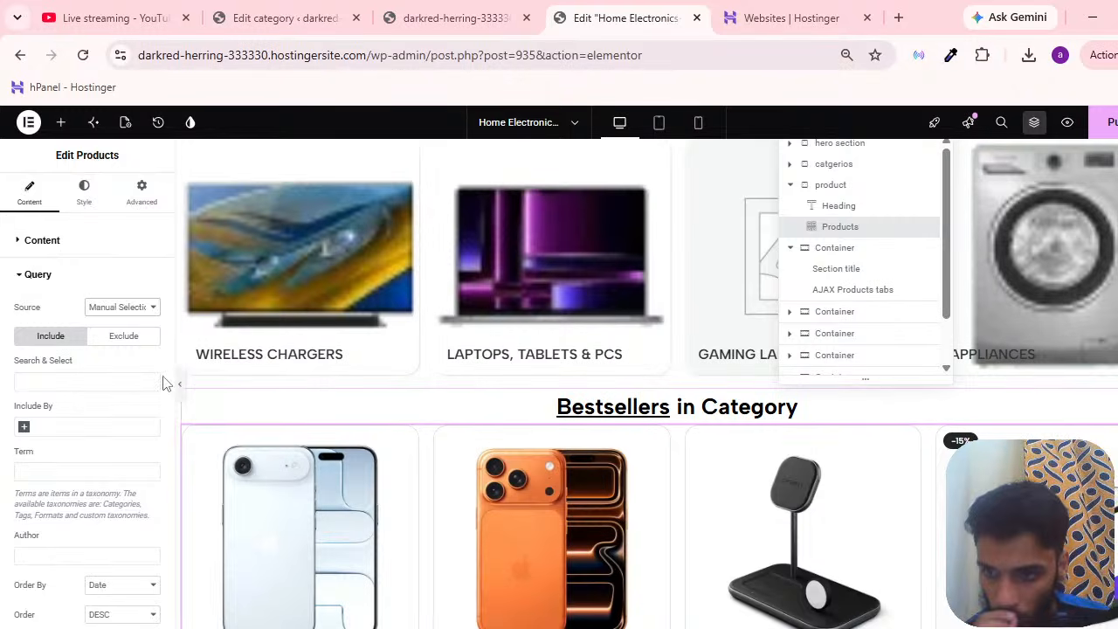
Search for "app" in the manual product selection and include Apple iPhone 17 Pro.
{"action": "scroll", "coordinate": [142, 337], "scroll_direction": "down", "scroll_amount": 1}
{"action": "left_click", "coordinate": [100, 292]}
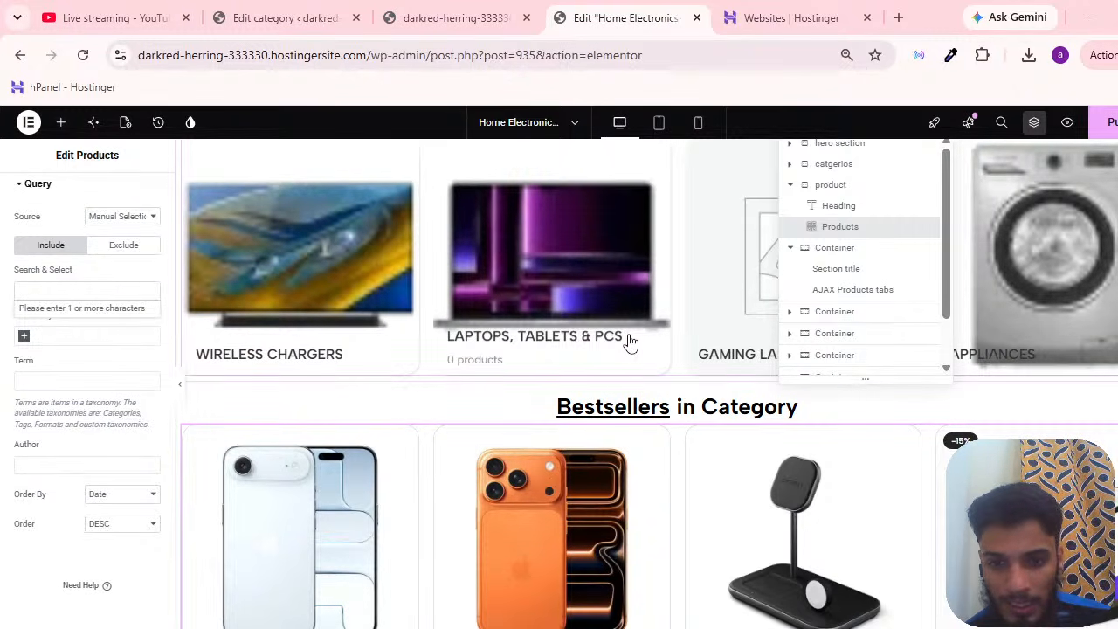
{"action": "scroll", "coordinate": [631, 344], "scroll_direction": "down", "scroll_amount": 3}
{"action": "left_click", "coordinate": [110, 292]}
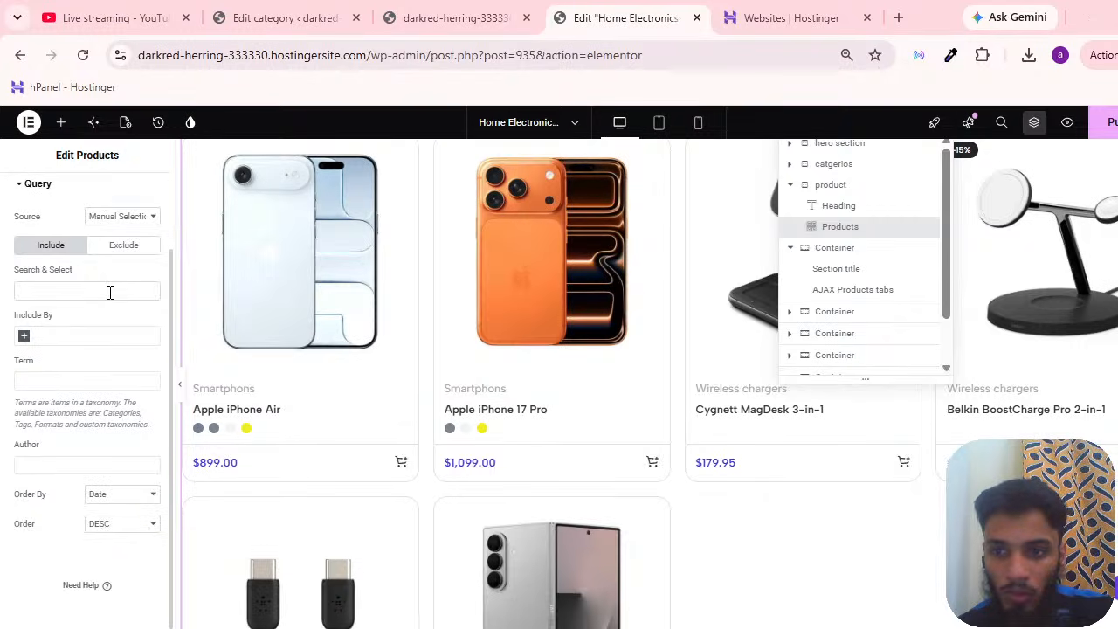
{"action": "left_click", "coordinate": [110, 292]}
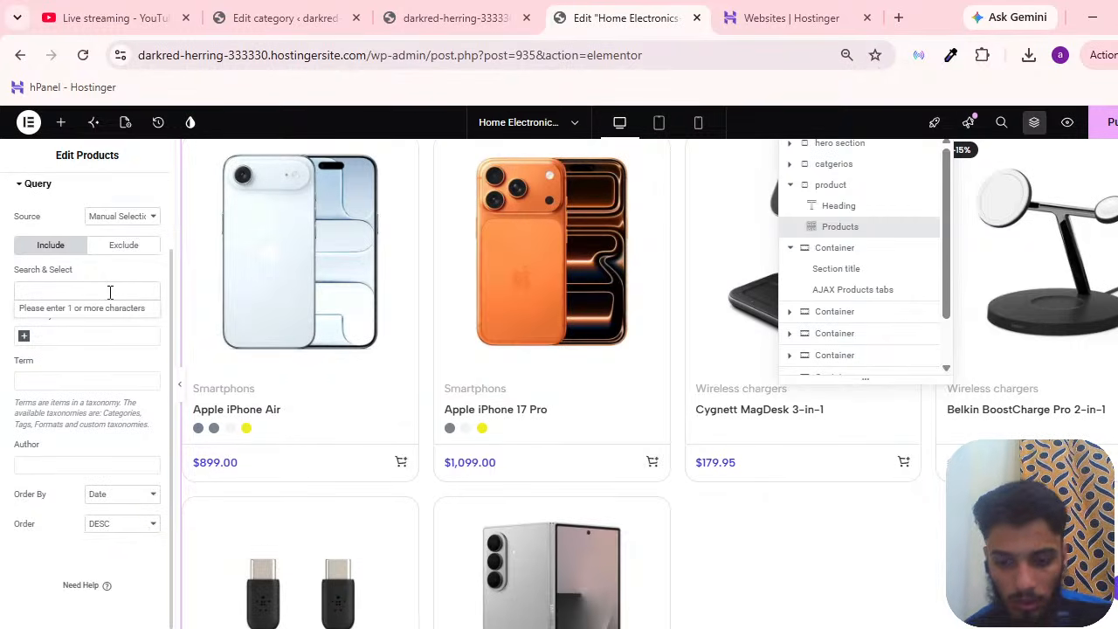
{"action": "type", "text": "app"}
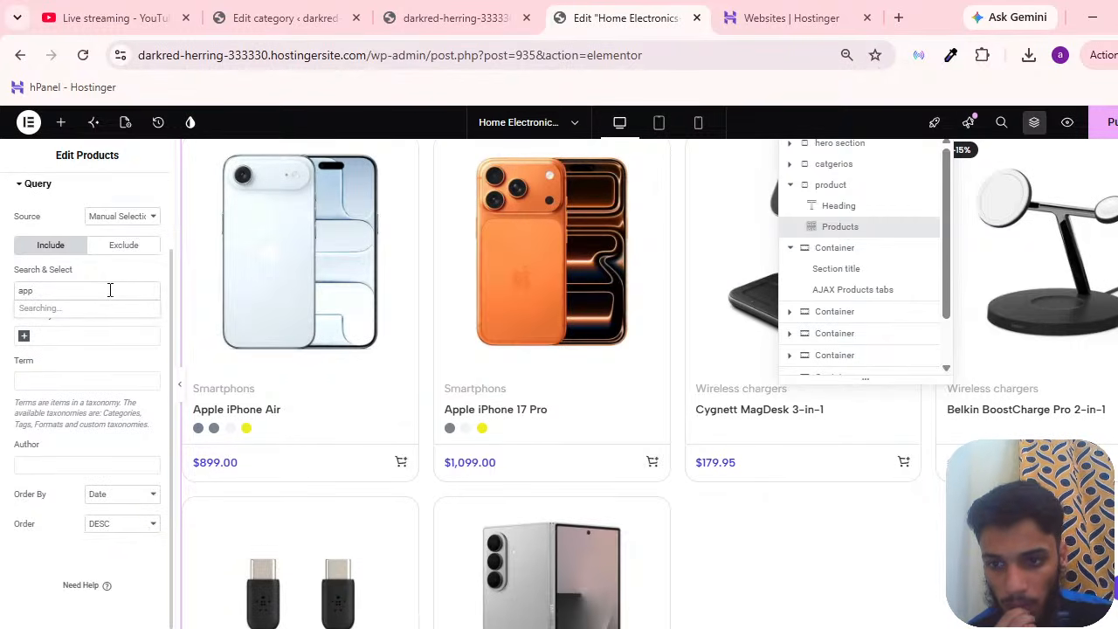
{"action": "left_click", "coordinate": [85, 307]}
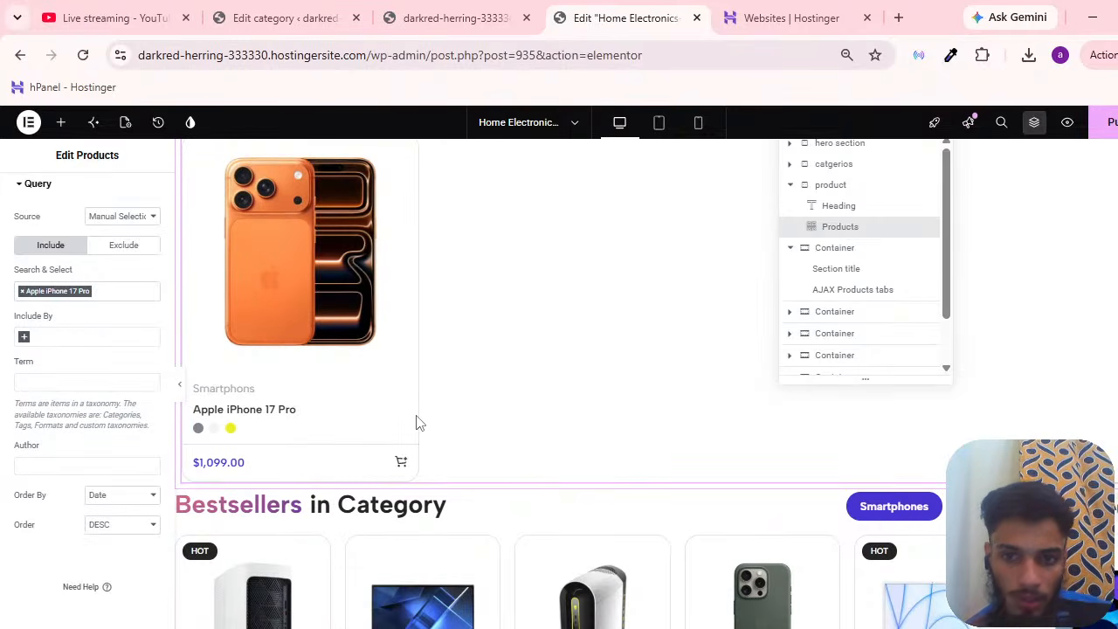
Compare the manually selected product grid with the existing Bestsellers in Category and Popular in Appliances sections.
{"action": "scroll", "coordinate": [514, 390], "scroll_direction": "down", "scroll_amount": 3}
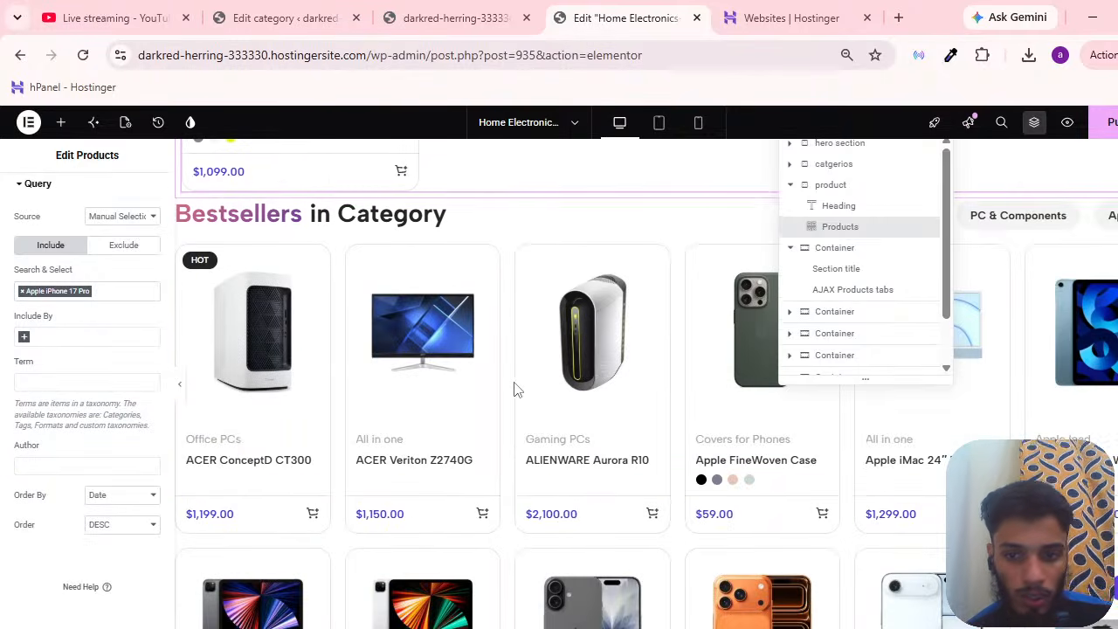
{"action": "scroll", "coordinate": [515, 437], "scroll_direction": "up", "scroll_amount": 3}
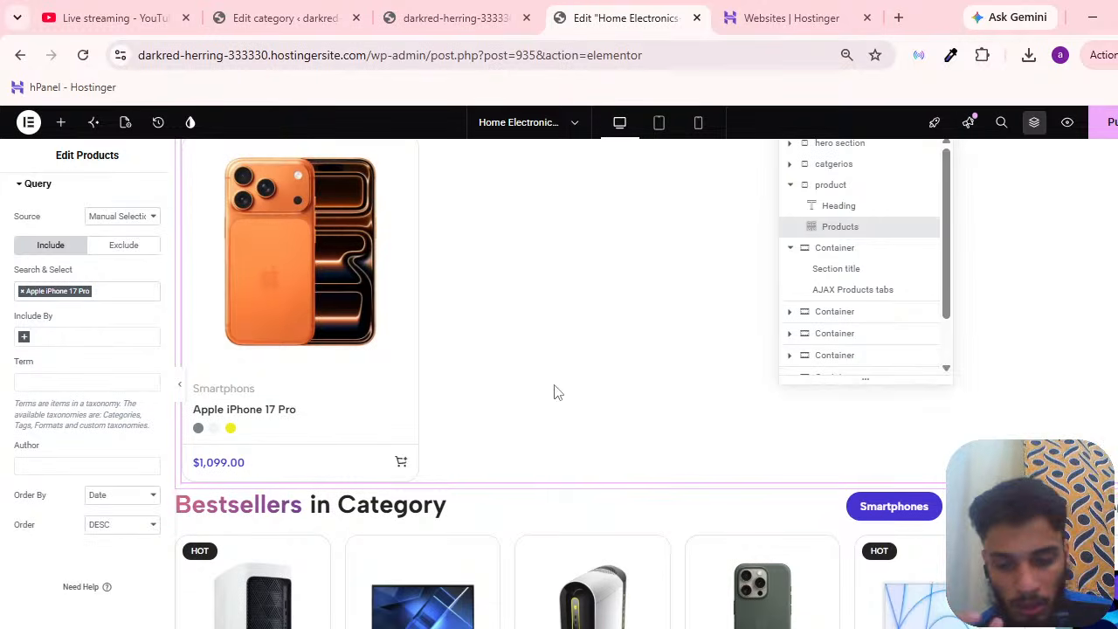
{"action": "scroll", "coordinate": [554, 392], "scroll_direction": "down", "scroll_amount": 3}
{"action": "scroll", "coordinate": [559, 457], "scroll_direction": "up", "scroll_amount": 3}
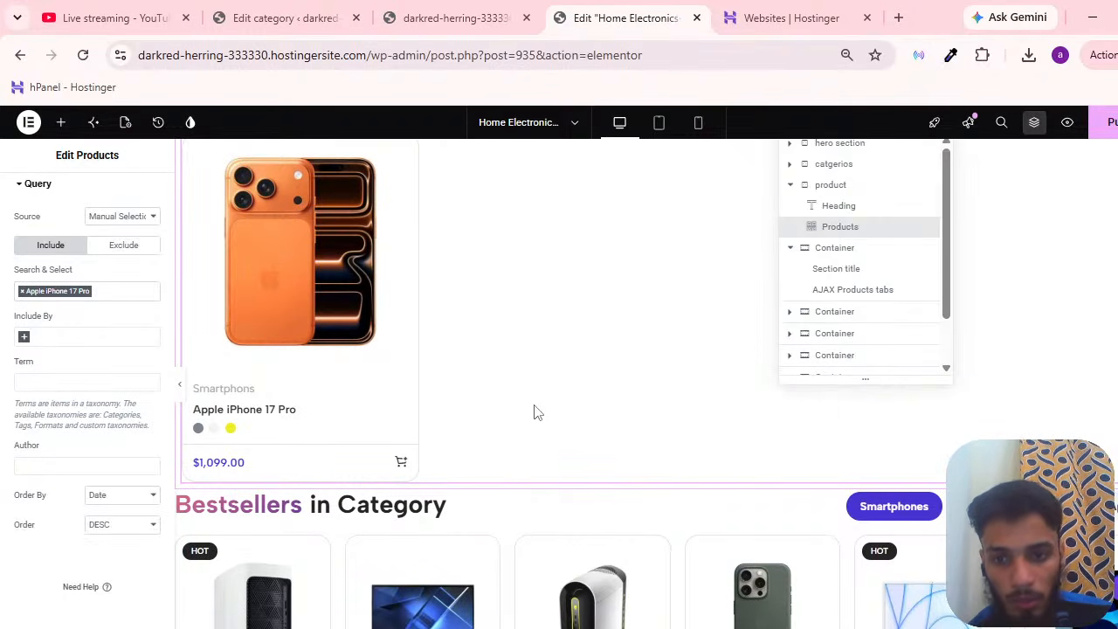
{"action": "scroll", "coordinate": [538, 413], "scroll_direction": "down", "scroll_amount": 6}
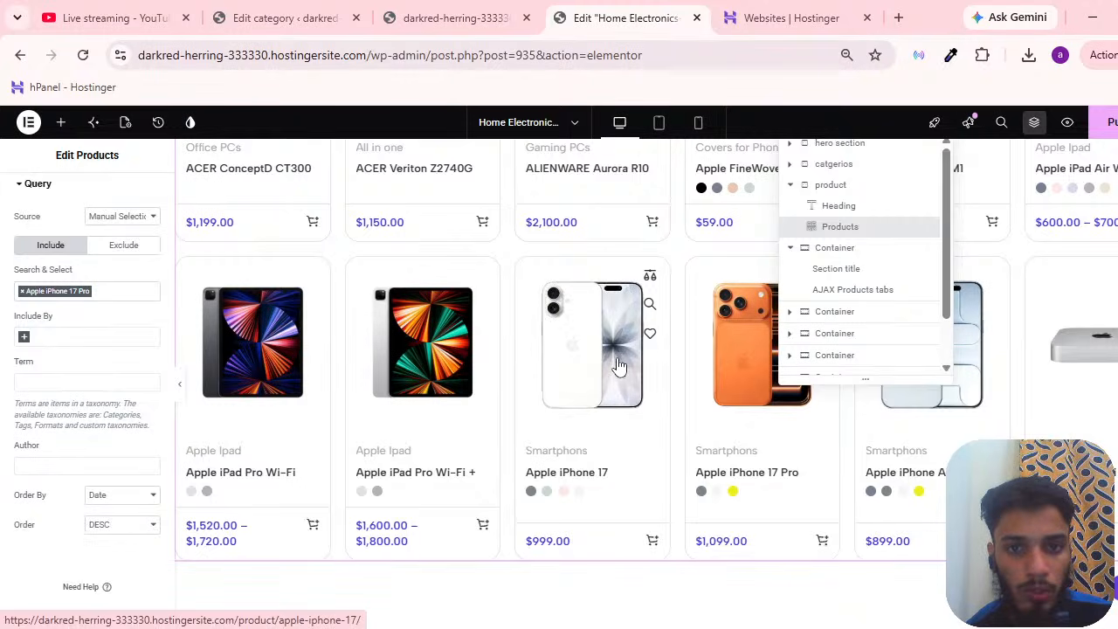
{"action": "scroll", "coordinate": [620, 362], "scroll_direction": "down", "scroll_amount": 3}
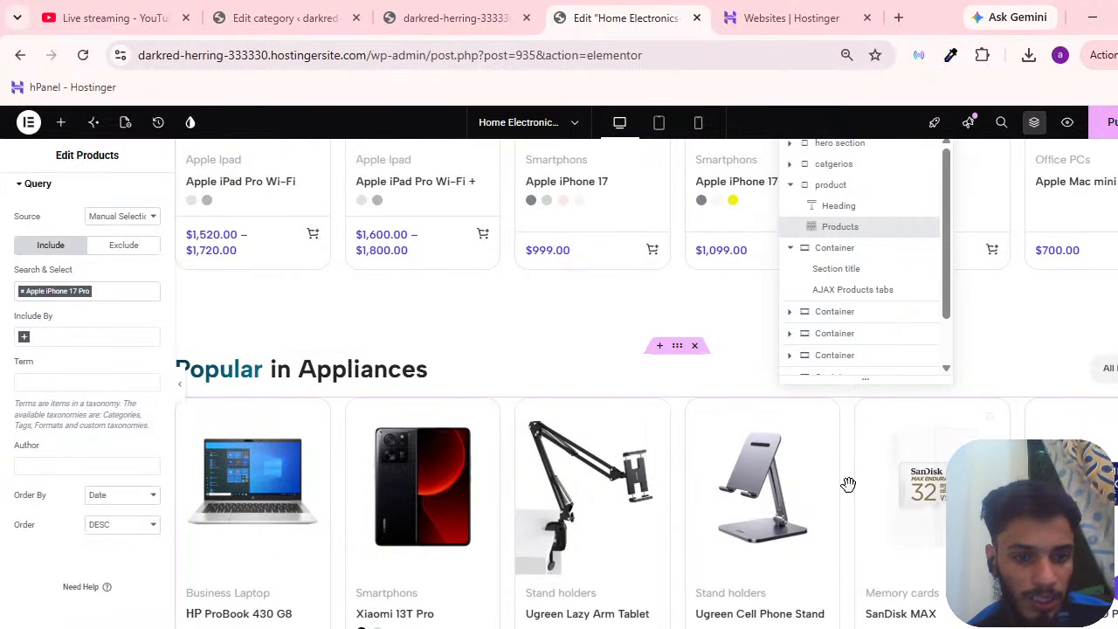
Remove Apple iPhone 17 Pro from the Products widget's manual product selection.
{"action": "scroll", "coordinate": [594, 496], "scroll_direction": "up", "scroll_amount": 10}
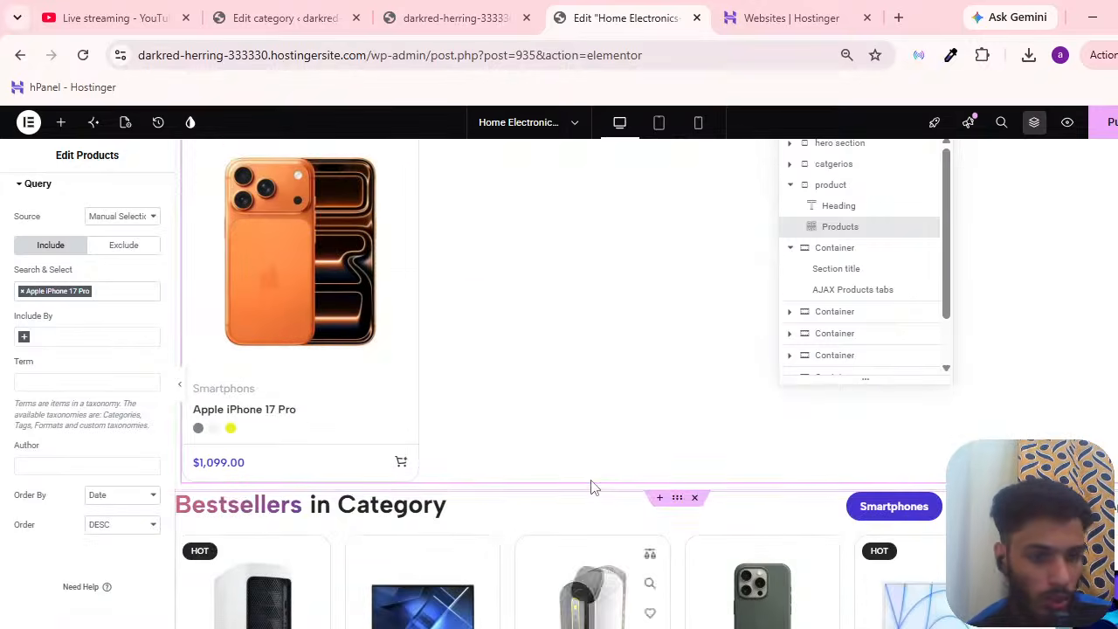
{"action": "scroll", "coordinate": [428, 447], "scroll_direction": "down", "scroll_amount": 5}
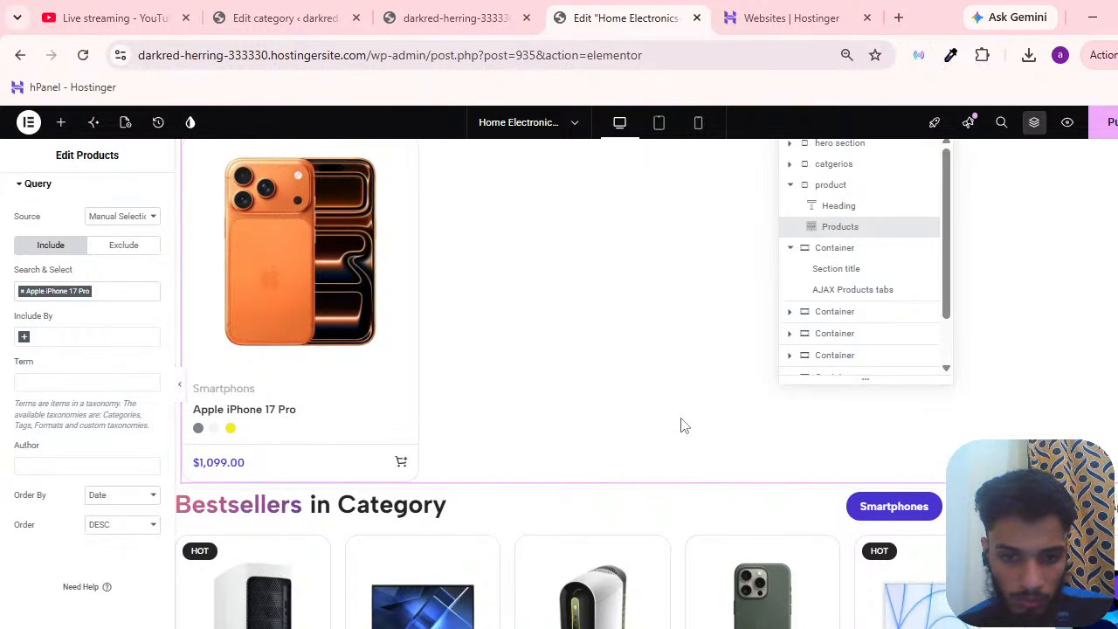
{"action": "scroll", "coordinate": [672, 432], "scroll_direction": "down", "scroll_amount": 5}
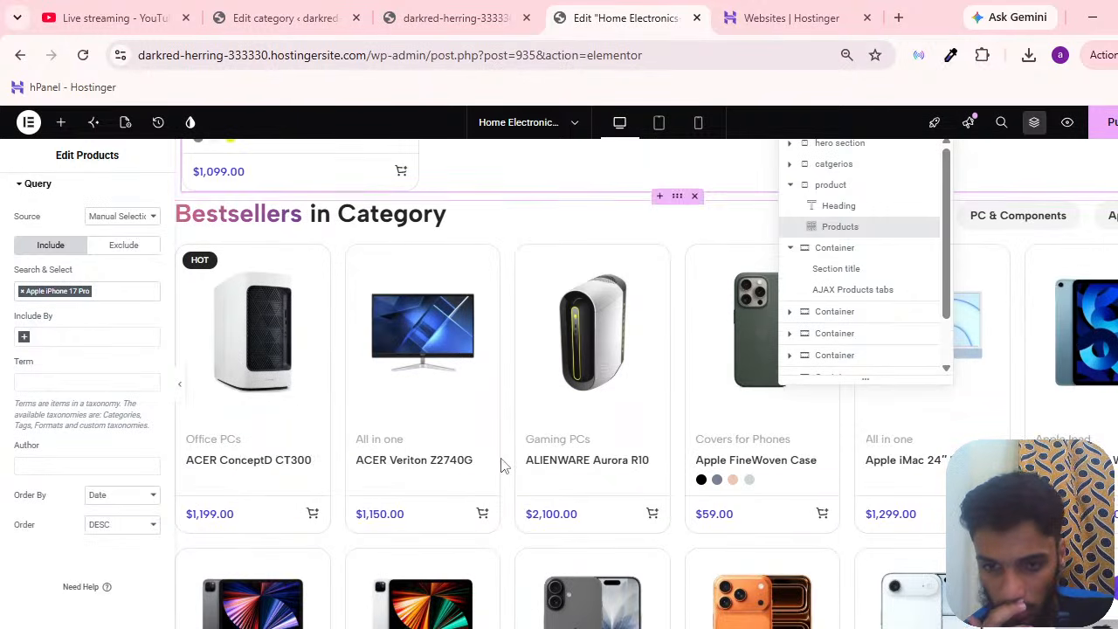
{"action": "scroll", "coordinate": [656, 420], "scroll_direction": "down", "scroll_amount": 3}
{"action": "scroll", "coordinate": [677, 428], "scroll_direction": "up", "scroll_amount": 8}
{"action": "mouse_move", "coordinate": [294, 327]}
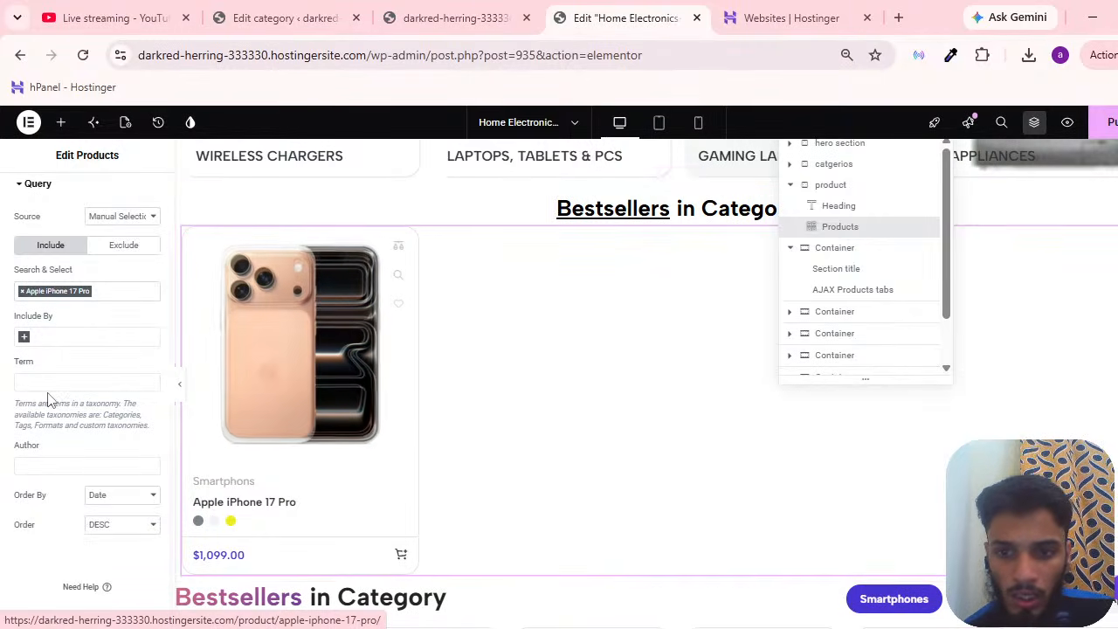
{"action": "left_click", "coordinate": [22, 292]}
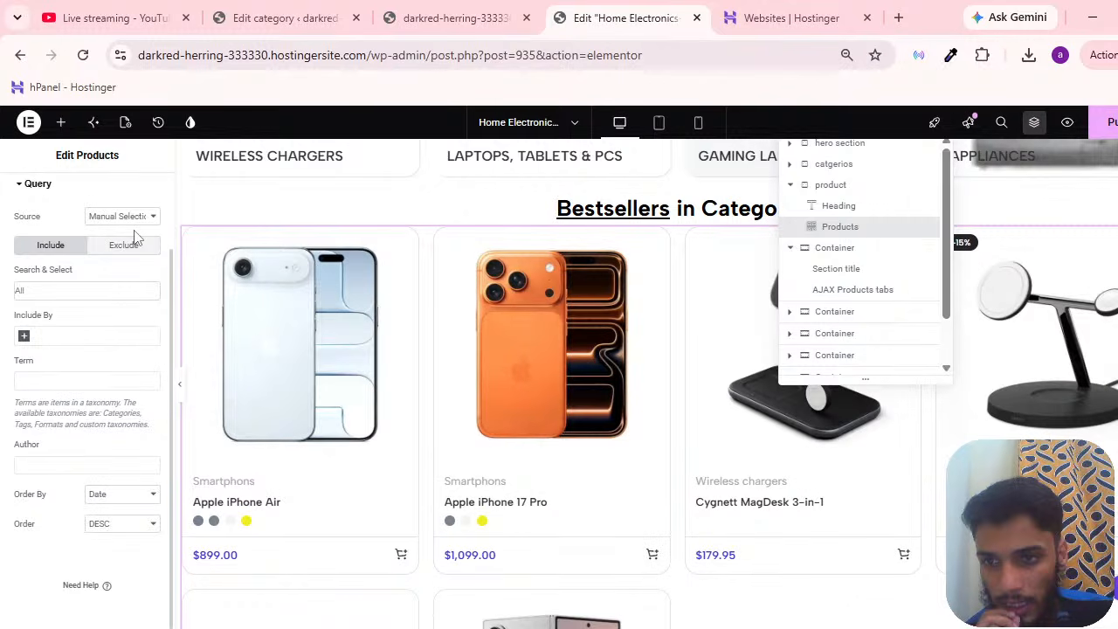
Set the Products widget's query source to Featured and review the product grid.
{"action": "left_click", "coordinate": [119, 296]}
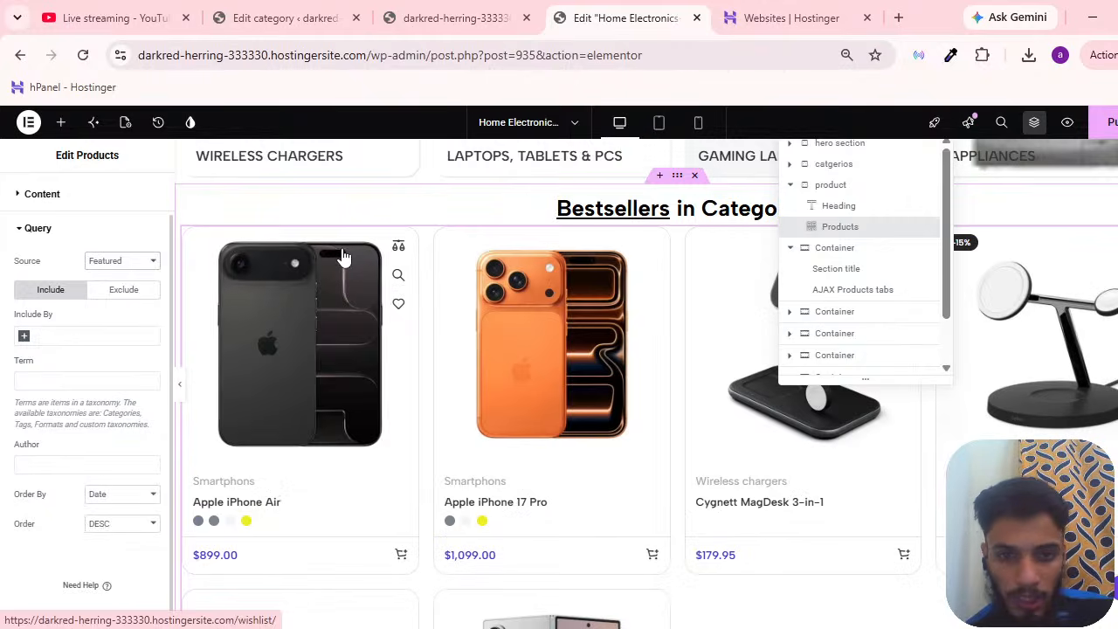
{"action": "scroll", "coordinate": [604, 295], "scroll_direction": "down", "scroll_amount": 1}
{"action": "scroll", "coordinate": [604, 295], "scroll_direction": "down", "scroll_amount": 2}
{"action": "scroll", "coordinate": [588, 497], "scroll_direction": "up", "scroll_amount": 3}
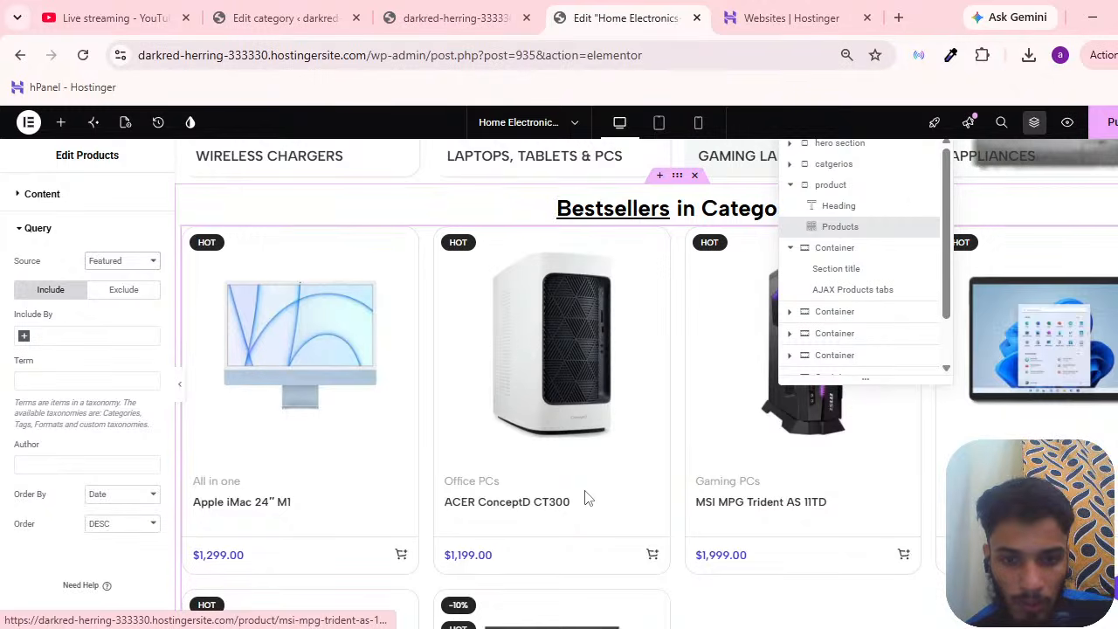
Switch to the WordPress admin and open the list of all products.
{"action": "left_click", "coordinate": [527, 7]}
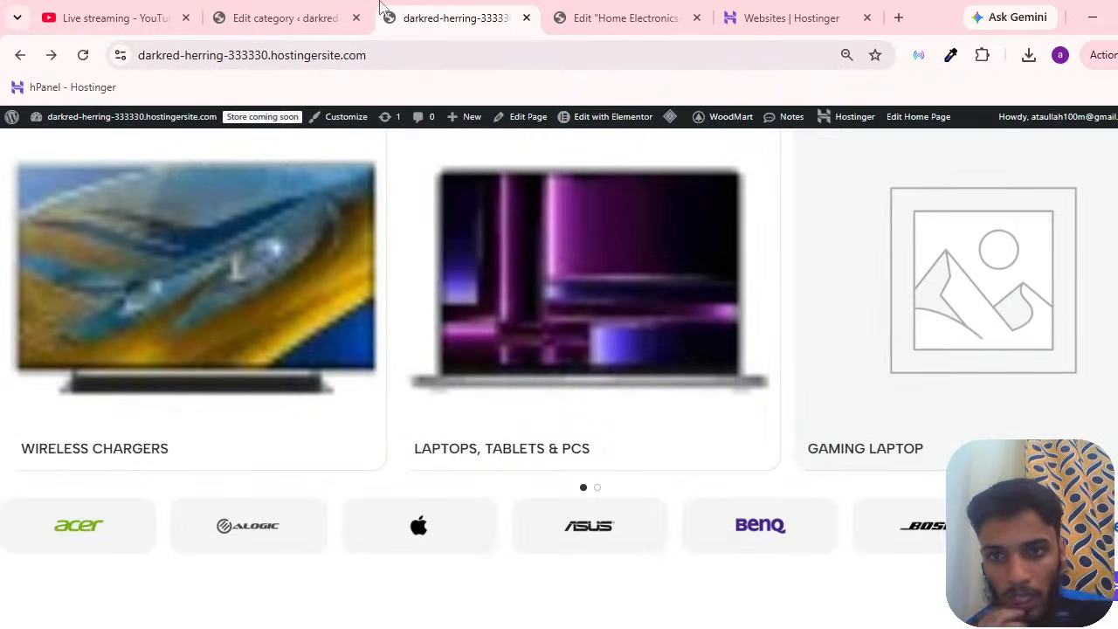
{"action": "left_click", "coordinate": [271, 17]}
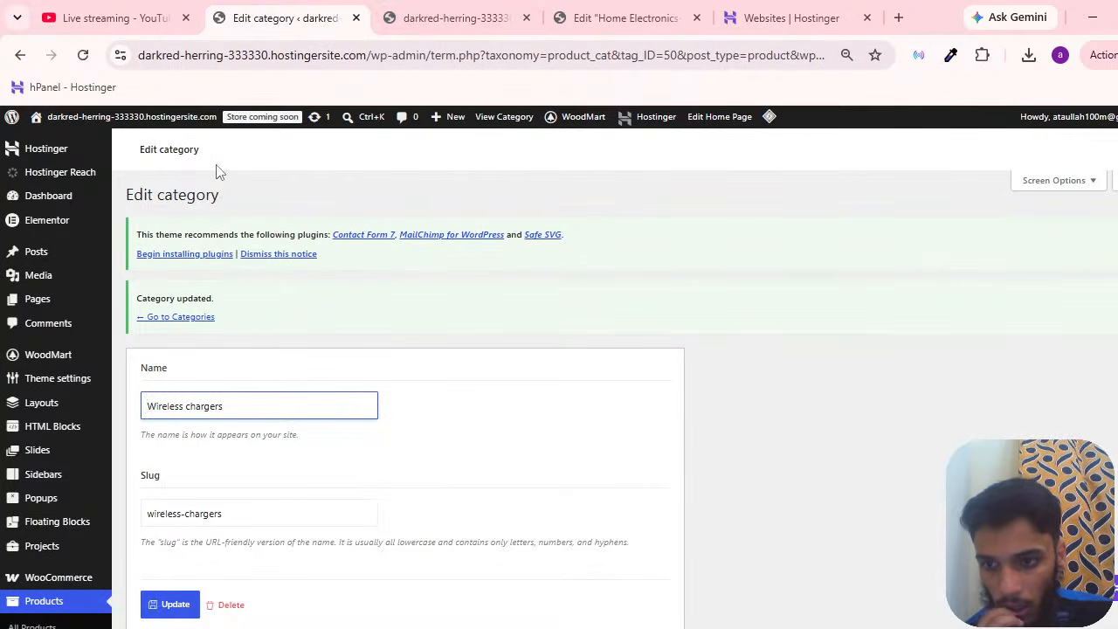
{"action": "scroll", "coordinate": [45, 489], "scroll_direction": "down", "scroll_amount": 3}
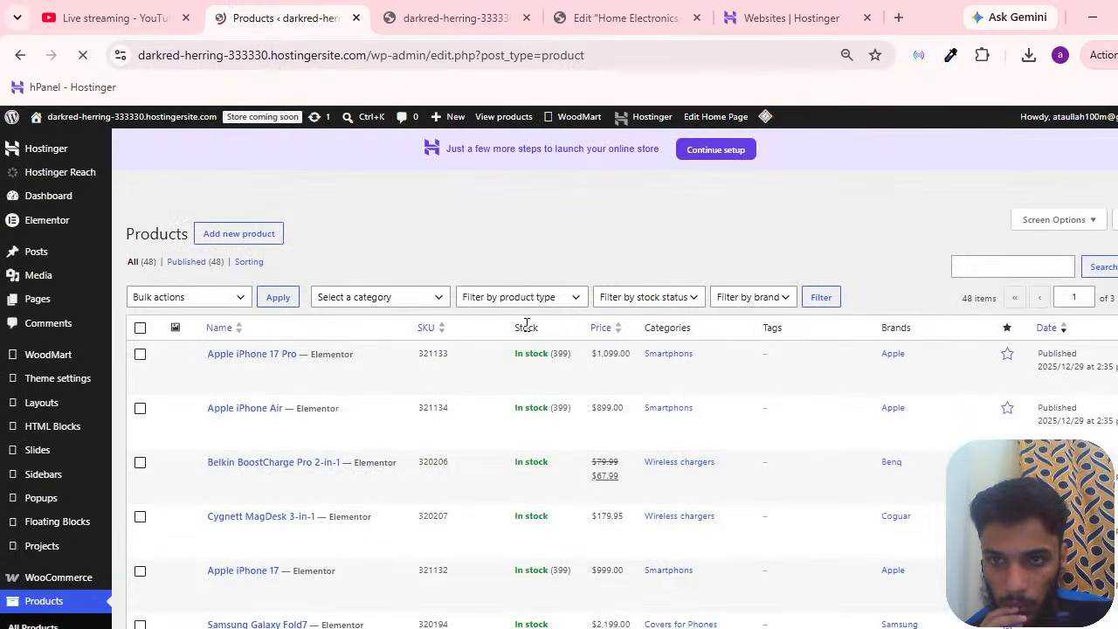
{"action": "scroll", "coordinate": [987, 345], "scroll_direction": "down", "scroll_amount": 5}
{"action": "scroll", "coordinate": [774, 407], "scroll_direction": "up", "scroll_amount": 5}
Mark Apple iPhone 17 Pro, Apple iPhone Air, Belkin BoostCharge Pro 2-in-1 and Cygnett MagDesk 3-in-1 as featured in the product list.
{"action": "left_click", "coordinate": [626, 17]}
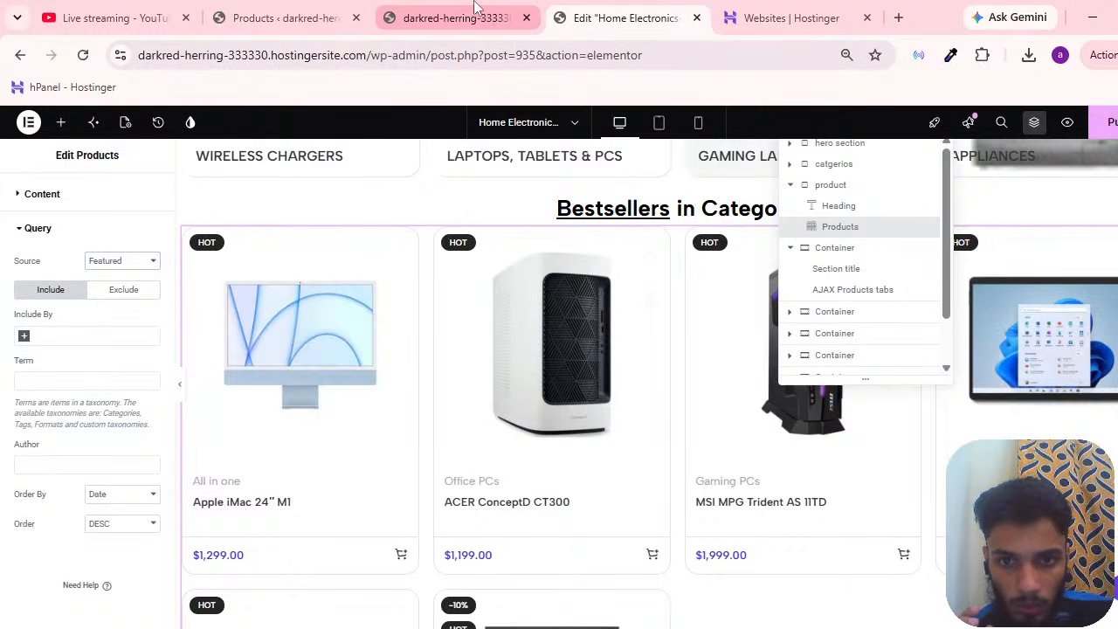
{"action": "scroll", "coordinate": [692, 356], "scroll_direction": "down", "scroll_amount": 4}
{"action": "scroll", "coordinate": [768, 411], "scroll_direction": "up", "scroll_amount": 4}
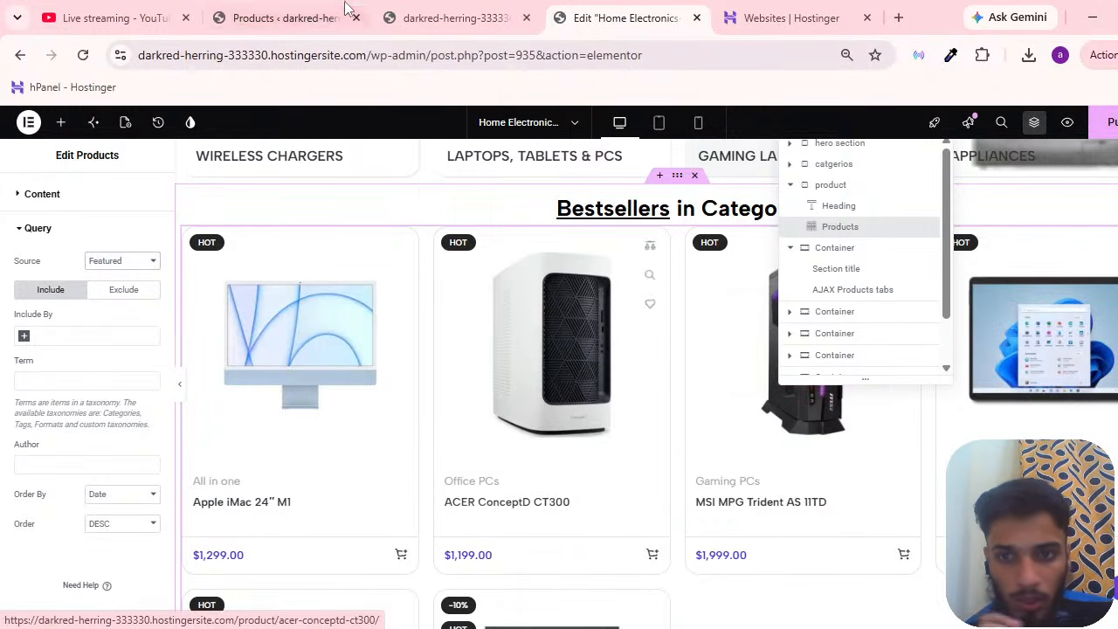
{"action": "left_click", "coordinate": [289, 25]}
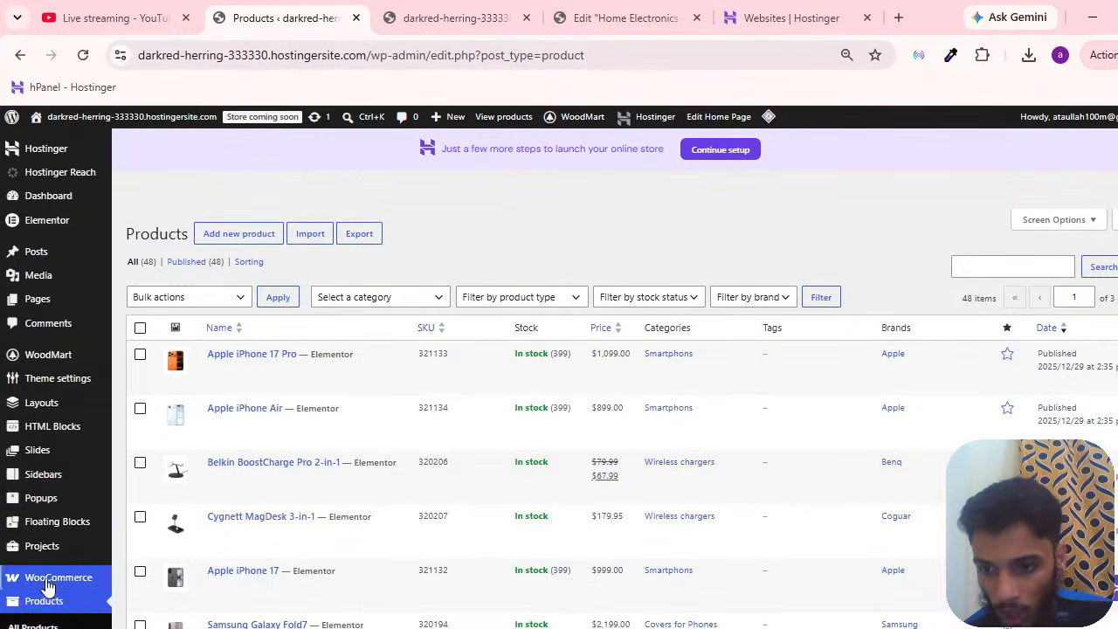
{"action": "left_click", "coordinate": [1007, 359]}
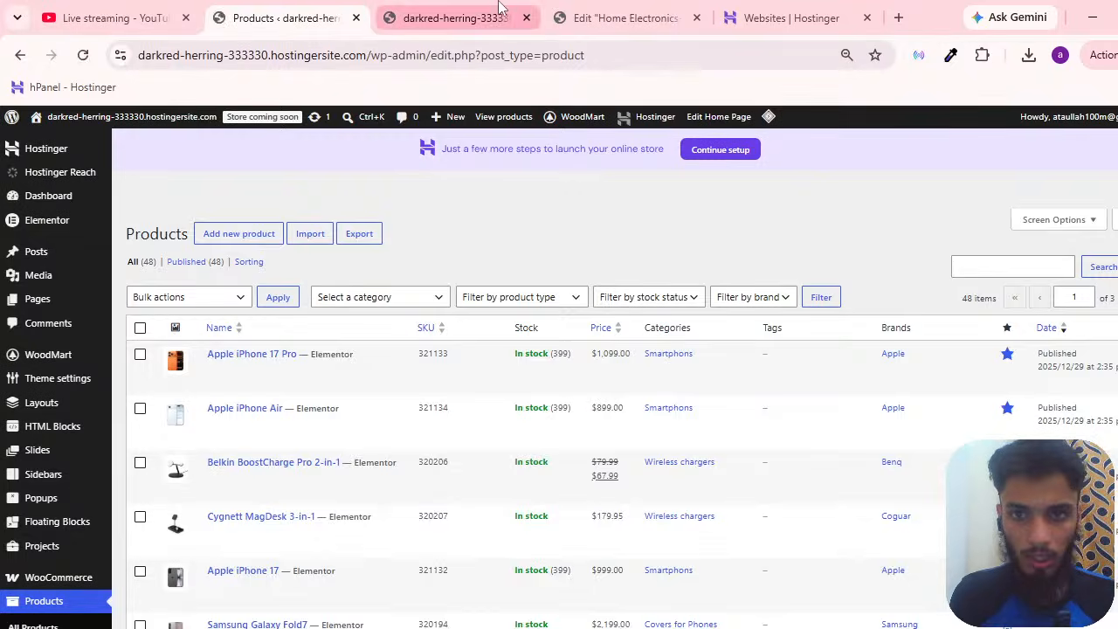
Reload the Products widget in Elementor by changing its query source to Manual Selection and back to Featured.
{"action": "key", "text": "ctrl+Tab"}
{"action": "key", "text": "ctrl+Tab"}
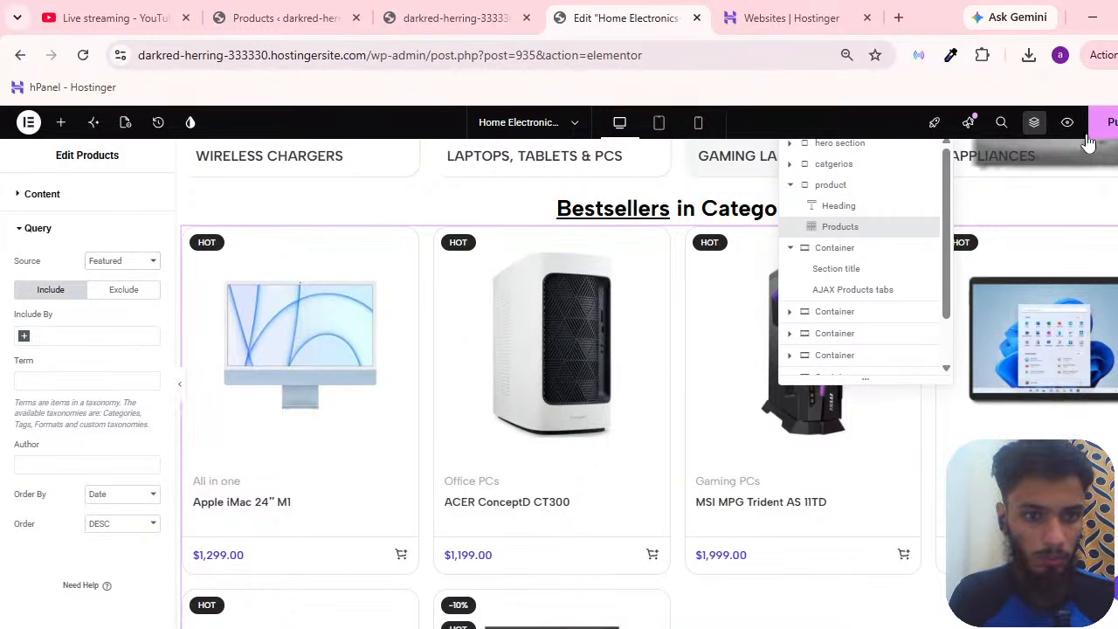
{"action": "scroll", "coordinate": [437, 299], "scroll_direction": "down", "scroll_amount": 10}
{"action": "scroll", "coordinate": [629, 297], "scroll_direction": "up", "scroll_amount": 7}
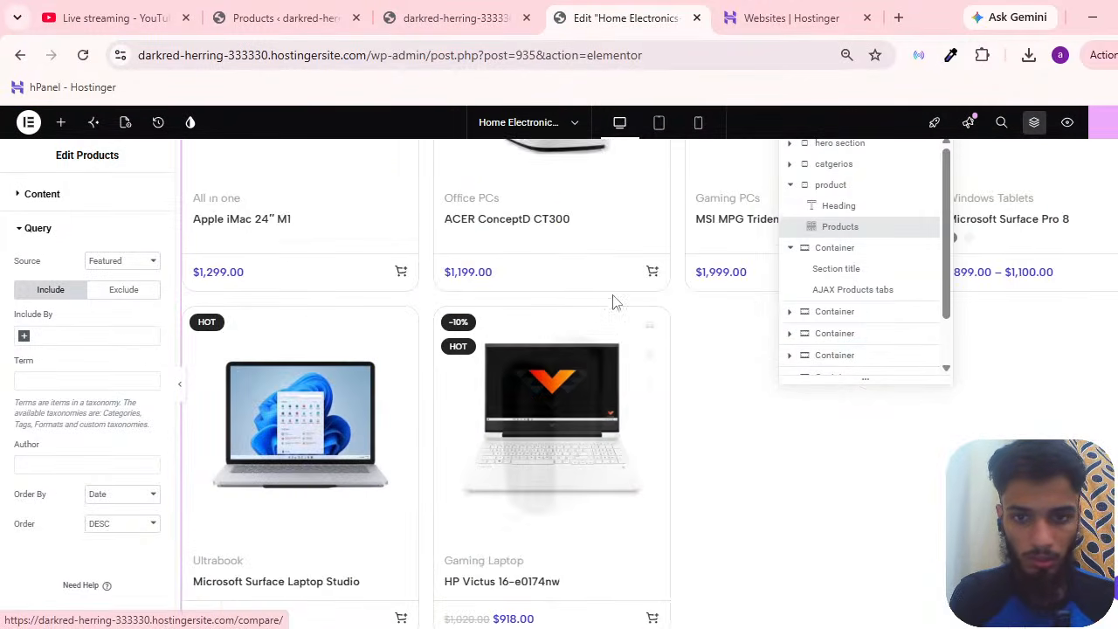
{"action": "scroll", "coordinate": [613, 301], "scroll_direction": "up", "scroll_amount": 3}
{"action": "left_click", "coordinate": [131, 262]}
{"action": "left_click", "coordinate": [133, 342]}
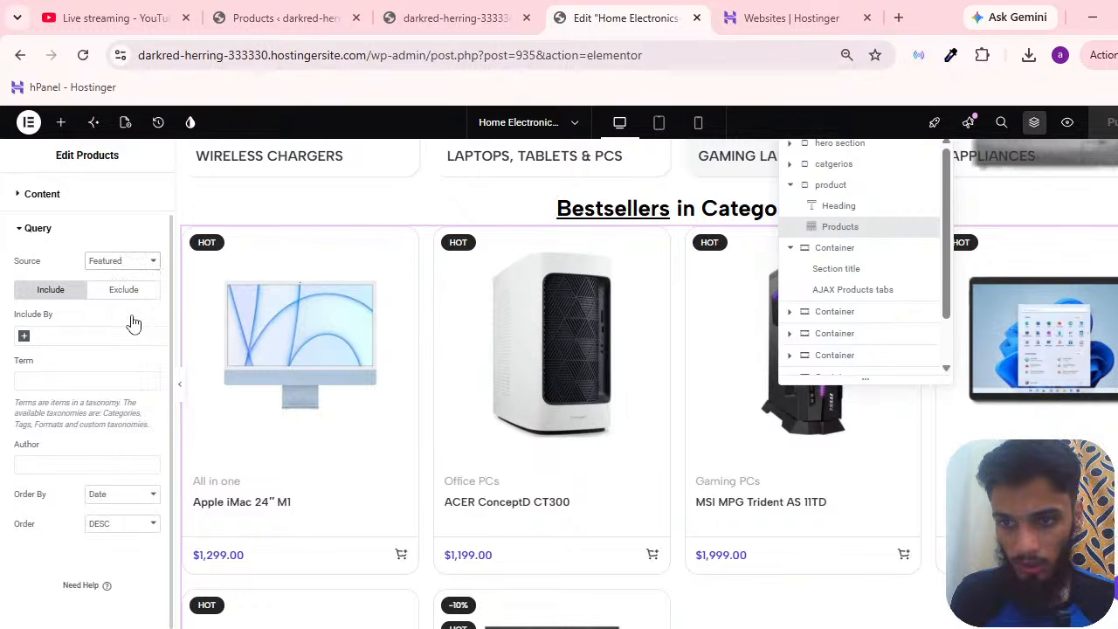
{"action": "left_click", "coordinate": [142, 264]}
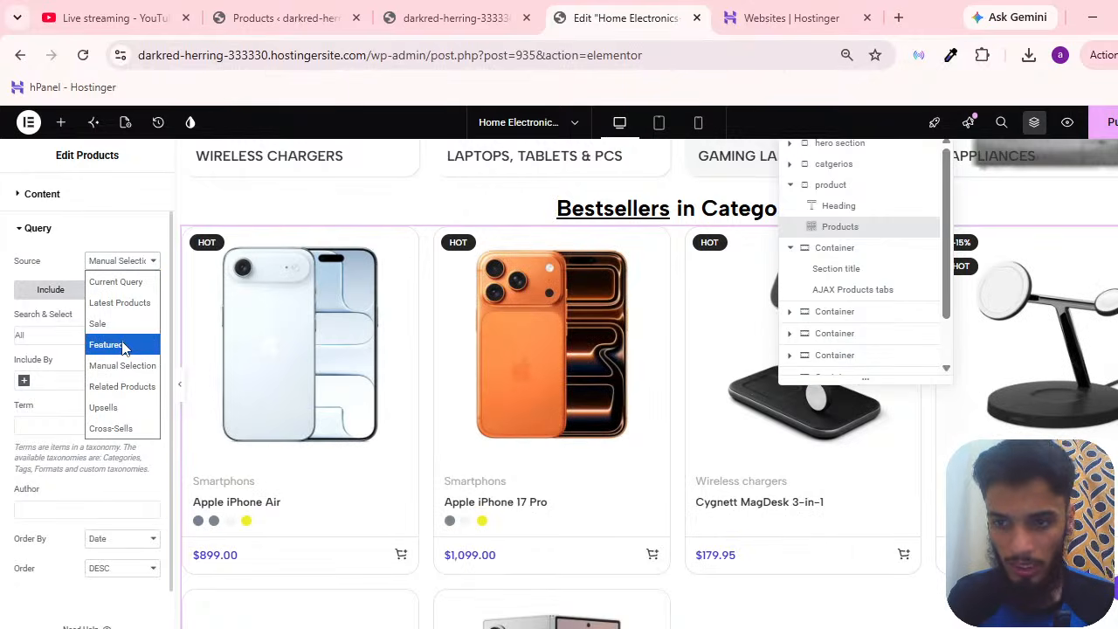
{"action": "left_click", "coordinate": [123, 346]}
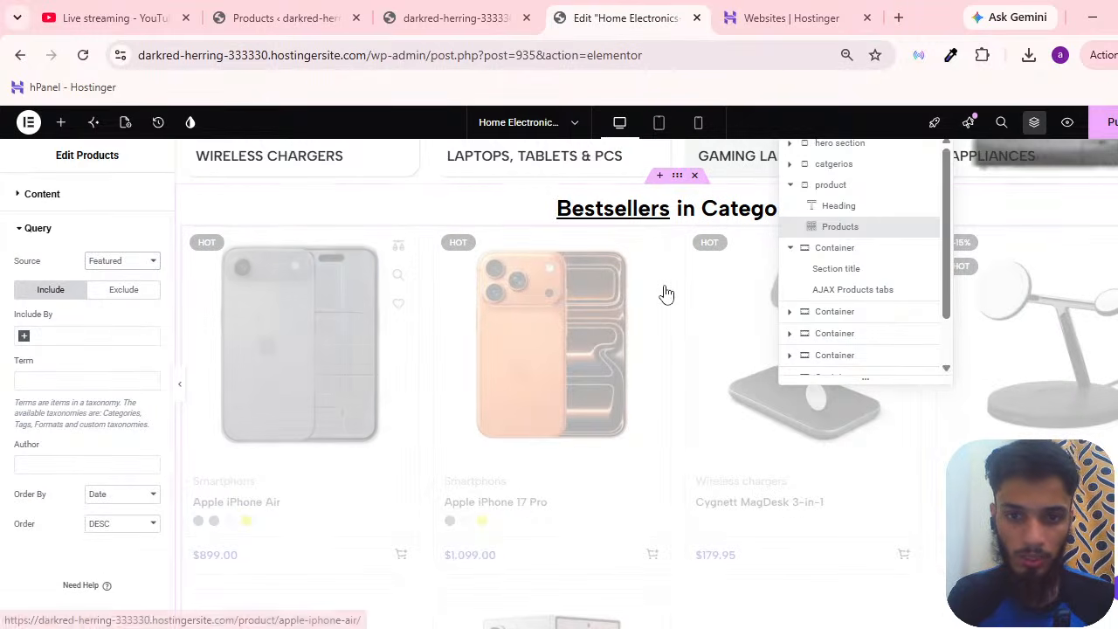
Compare the reloaded featured grid with the starred products in the admin list, and show the widget's column and row settings.
{"action": "scroll", "coordinate": [615, 301], "scroll_direction": "down", "scroll_amount": 3}
{"action": "scroll", "coordinate": [571, 394], "scroll_direction": "up", "scroll_amount": 3}
{"action": "scroll", "coordinate": [612, 452], "scroll_direction": "down", "scroll_amount": 3}
{"action": "scroll", "coordinate": [664, 451], "scroll_direction": "up", "scroll_amount": 3}
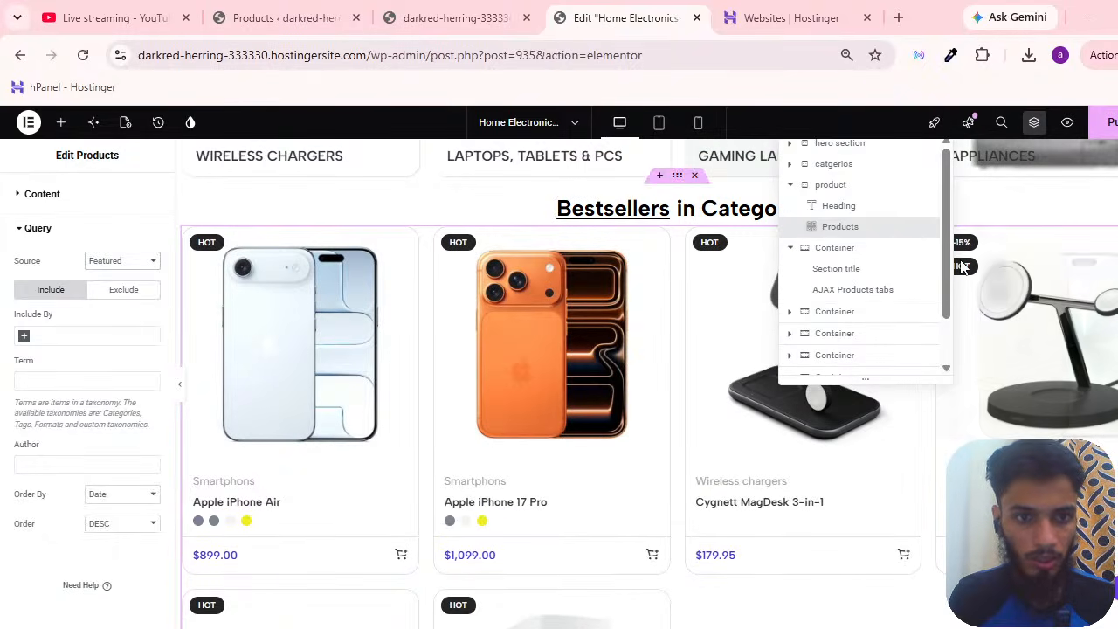
{"action": "scroll", "coordinate": [524, 411], "scroll_direction": "down", "scroll_amount": 3}
{"action": "scroll", "coordinate": [808, 447], "scroll_direction": "up", "scroll_amount": 3}
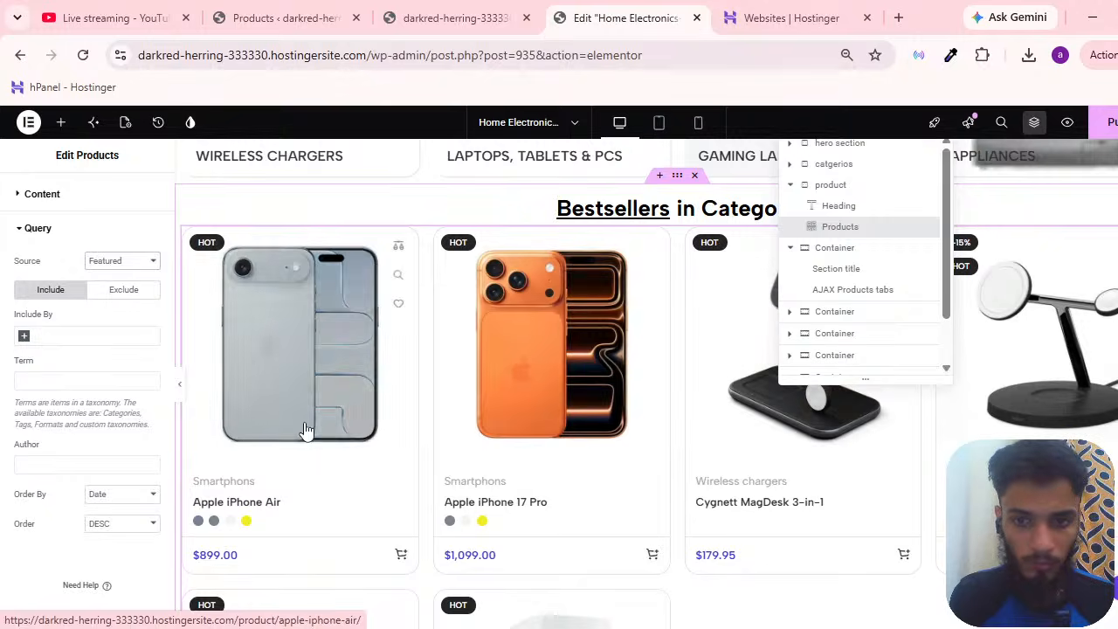
{"action": "left_click", "coordinate": [454, 16]}
{"action": "left_click", "coordinate": [250, 9]}
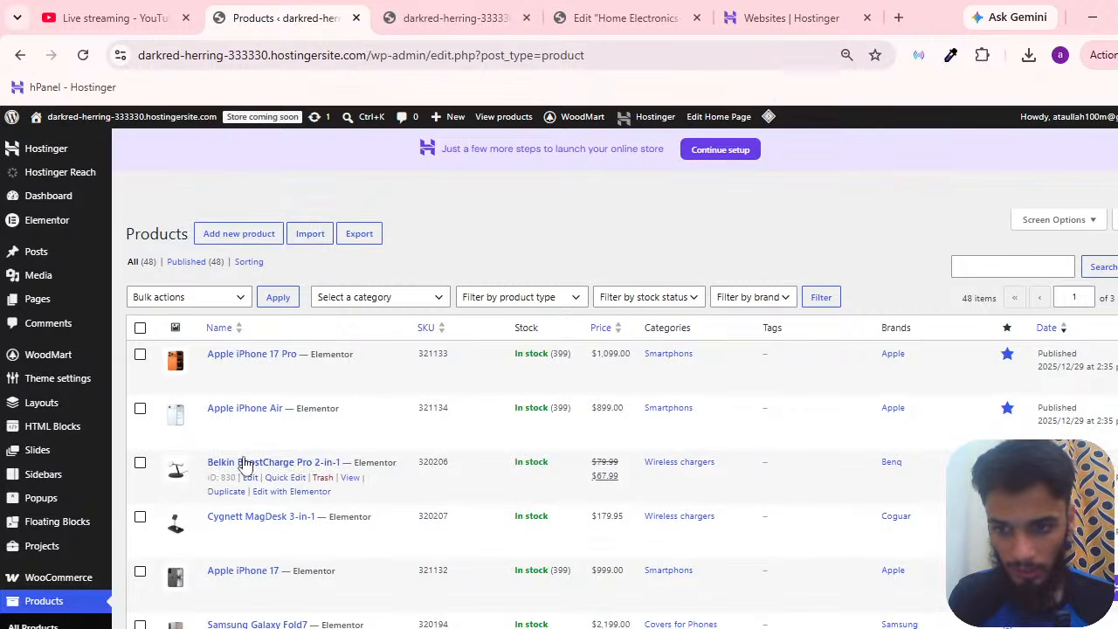
{"action": "left_click", "coordinate": [625, 17]}
{"action": "scroll", "coordinate": [559, 376], "scroll_direction": "down", "scroll_amount": 3}
{"action": "scroll", "coordinate": [367, 411], "scroll_direction": "up", "scroll_amount": 3}
{"action": "left_click", "coordinate": [87, 193]}
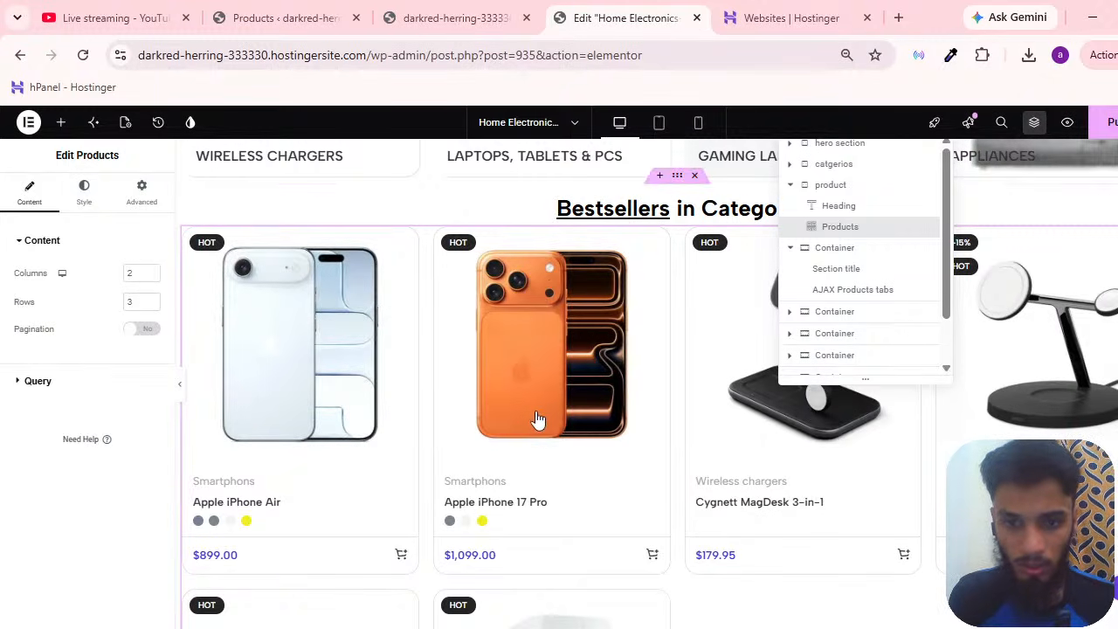
Look over the live homepage and the rest of the admin product list, and recheck the featured grid in Elementor.
{"action": "left_click", "coordinate": [454, 18]}
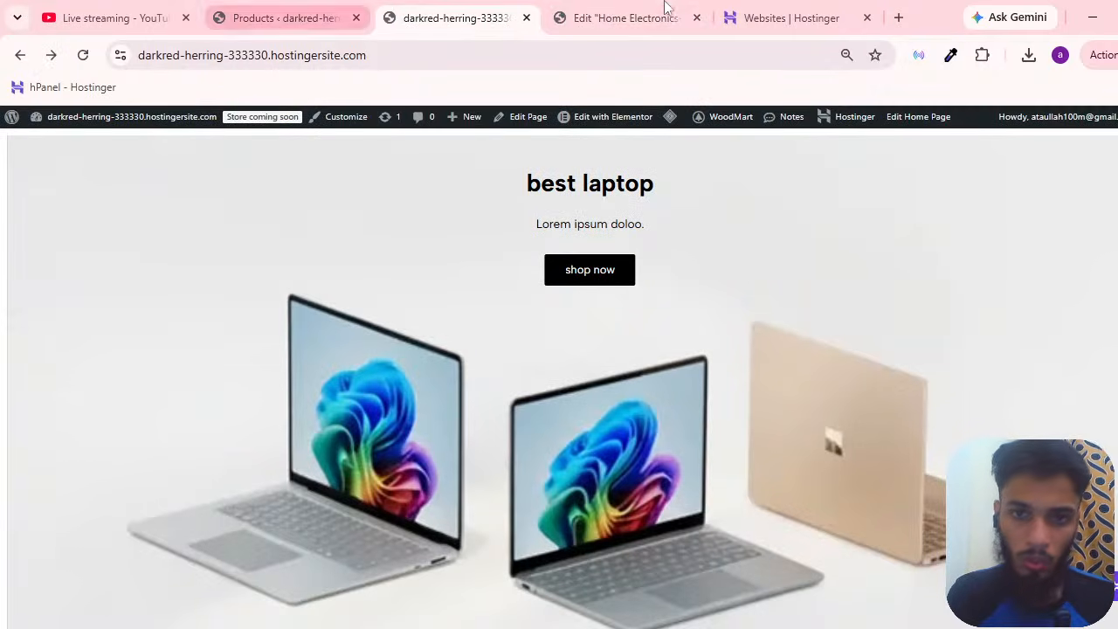
{"action": "left_click", "coordinate": [345, 10]}
{"action": "left_click", "coordinate": [554, 16]}
{"action": "left_click", "coordinate": [489, 14]}
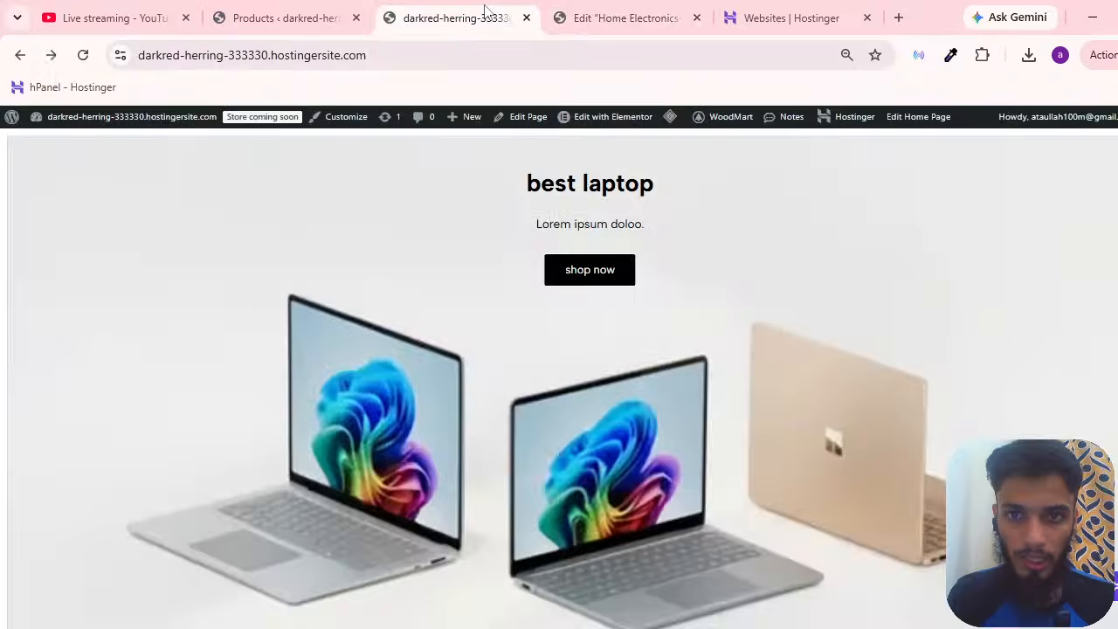
{"action": "left_click", "coordinate": [349, 9]}
{"action": "scroll", "coordinate": [977, 374], "scroll_direction": "down", "scroll_amount": 5}
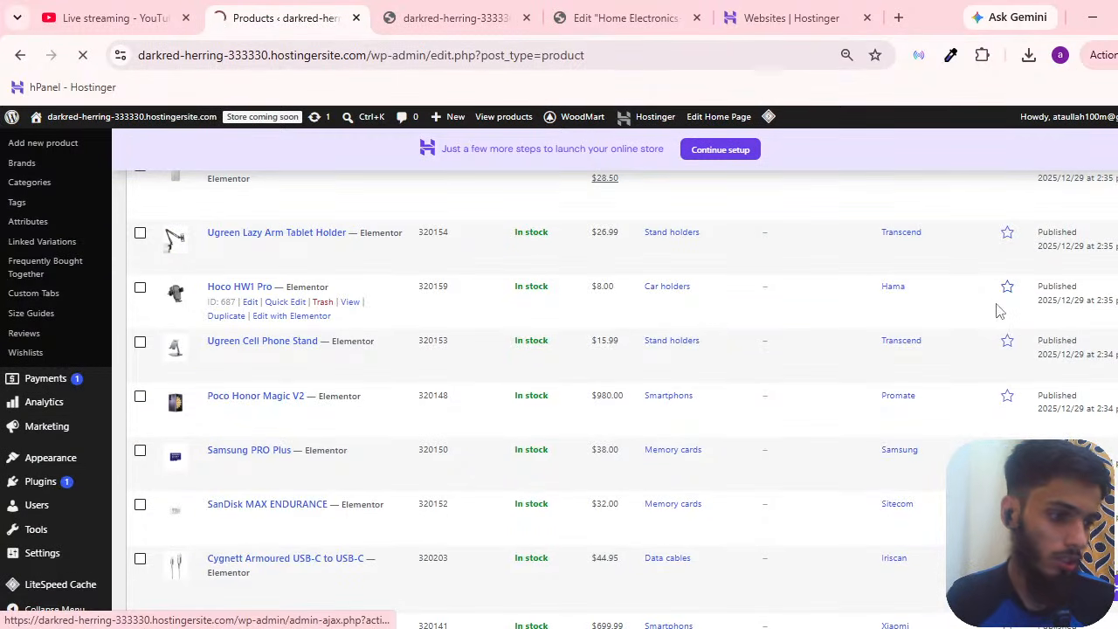
{"action": "left_click", "coordinate": [578, 9]}
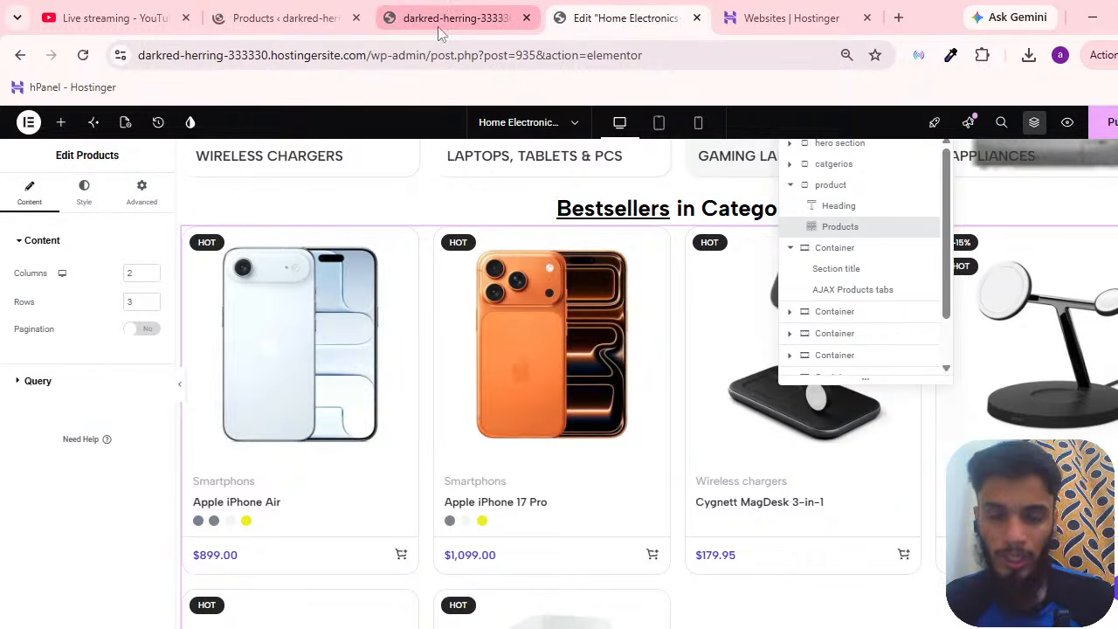
{"action": "scroll", "coordinate": [671, 443], "scroll_direction": "down", "scroll_amount": 4}
{"action": "scroll", "coordinate": [691, 487], "scroll_direction": "up", "scroll_amount": 4}
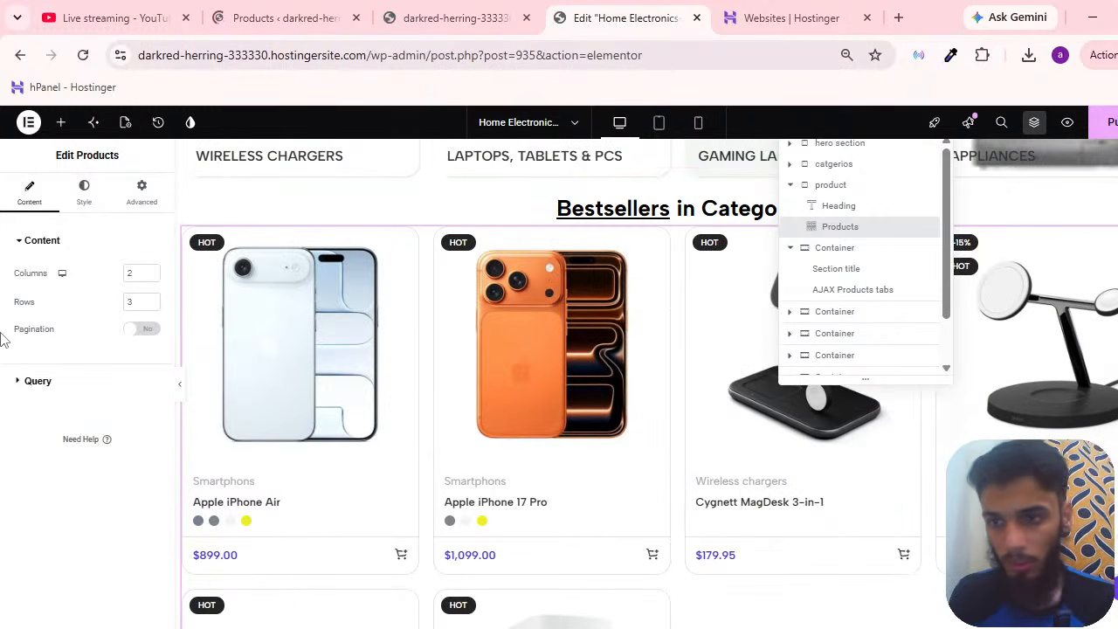
Reopen the widget's query settings and preview the page in the mobile portrait layout.
{"action": "left_click", "coordinate": [38, 381]}
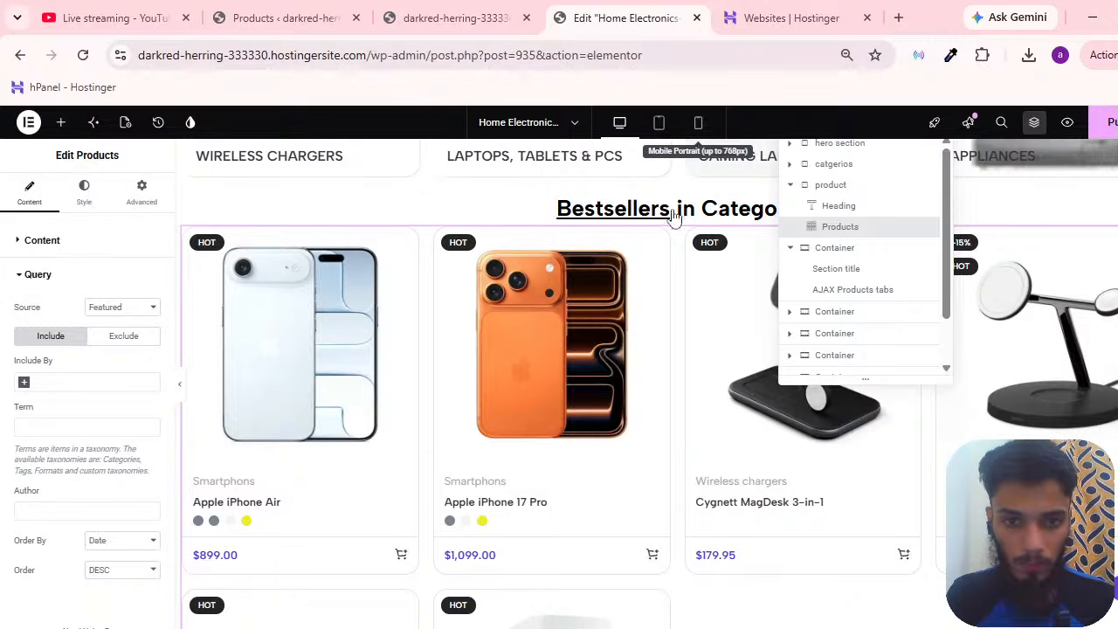
{"action": "scroll", "coordinate": [697, 320], "scroll_direction": "down", "scroll_amount": 10}
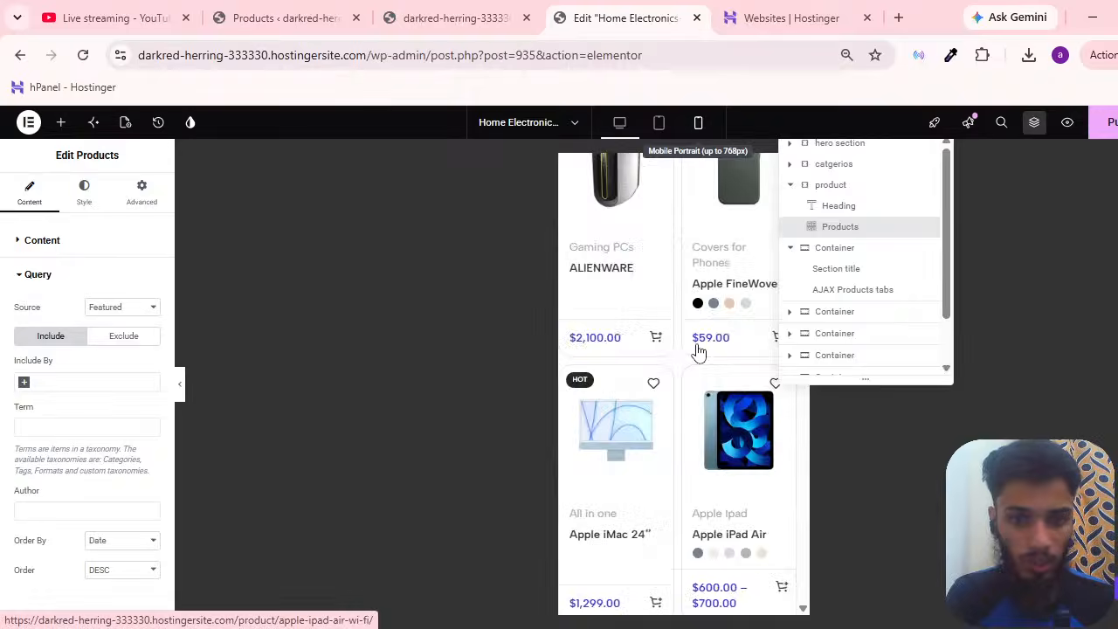
{"action": "scroll", "coordinate": [697, 359], "scroll_direction": "down", "scroll_amount": 2}
{"action": "scroll", "coordinate": [690, 402], "scroll_direction": "up", "scroll_amount": 15}
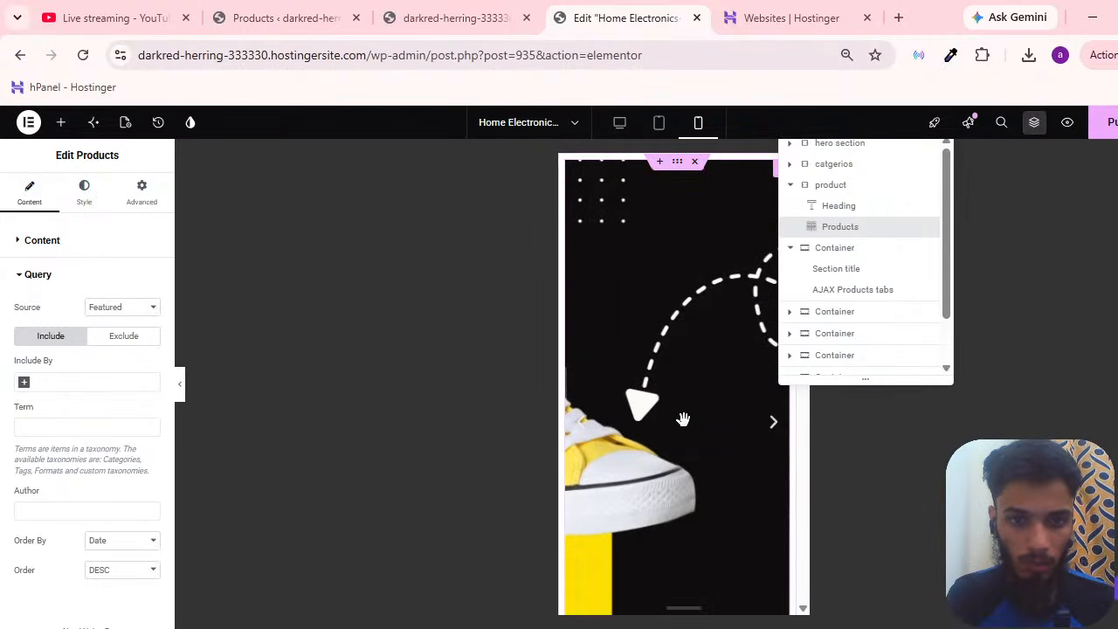
{"action": "scroll", "coordinate": [678, 332], "scroll_direction": "down", "scroll_amount": 3}
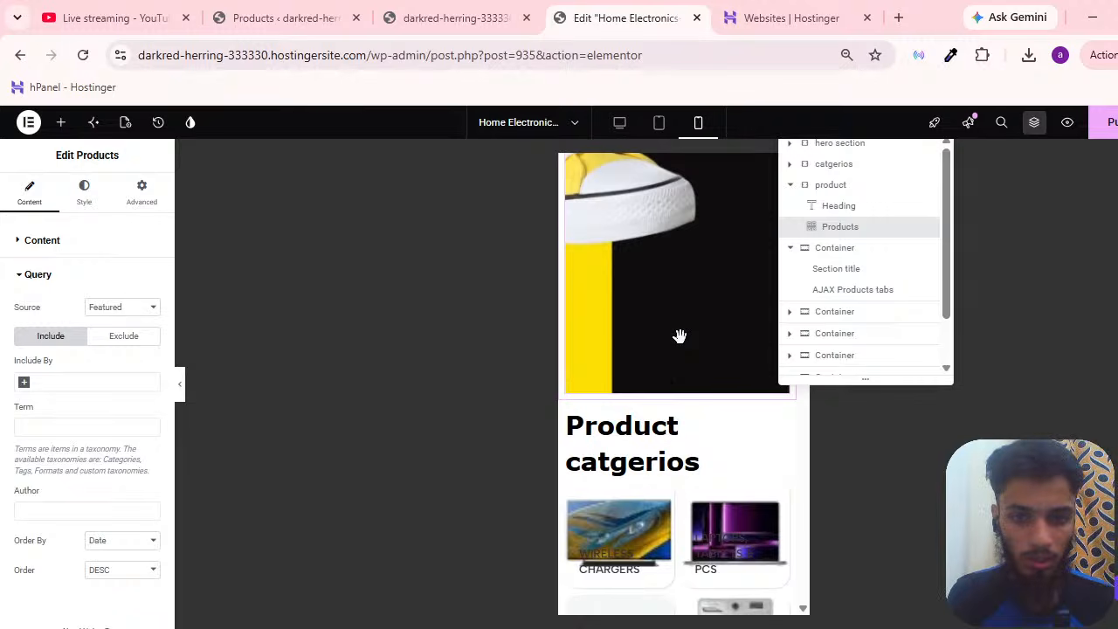
{"action": "scroll", "coordinate": [679, 336], "scroll_direction": "up", "scroll_amount": 3}
Return to the desktop layout and review the featured products under the Bestsellers heading.
{"action": "left_click", "coordinate": [626, 135]}
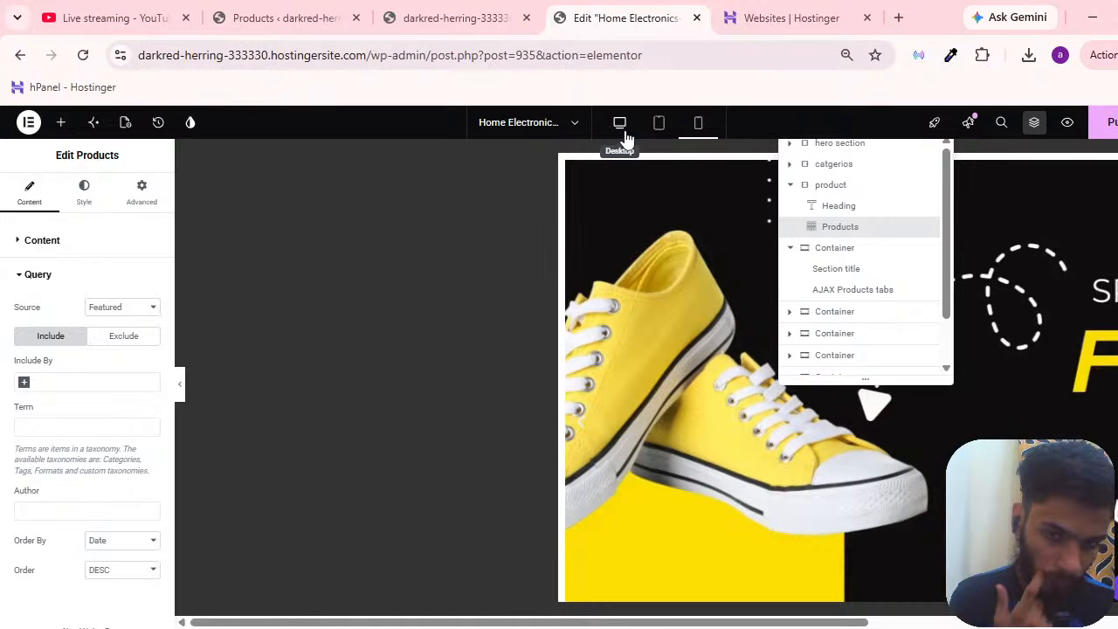
{"action": "scroll", "coordinate": [614, 169], "scroll_direction": "down", "scroll_amount": 6}
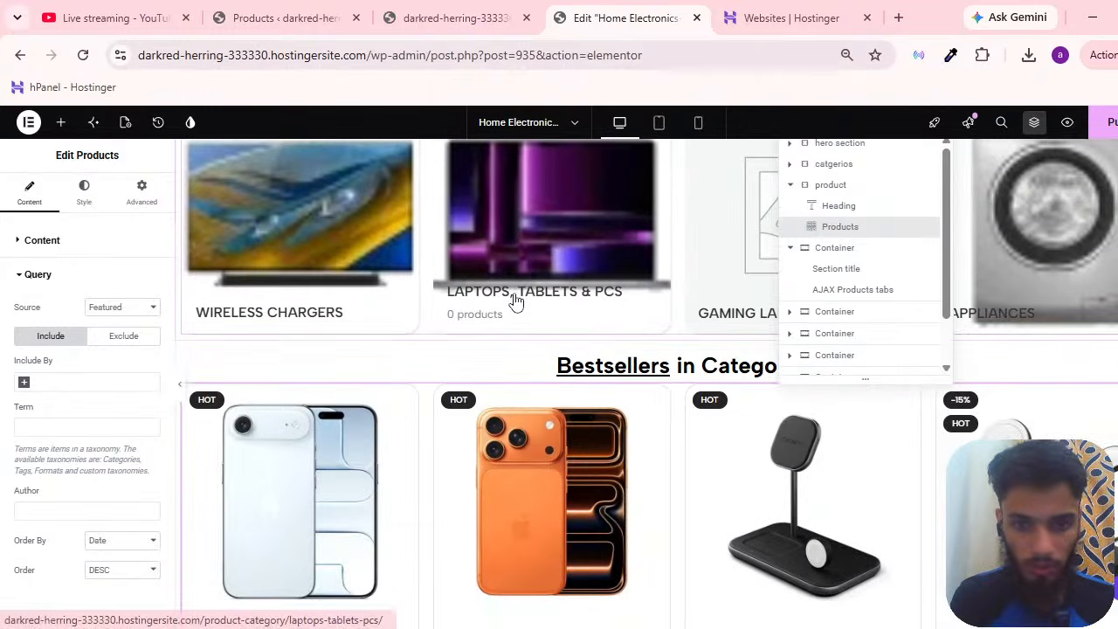
{"action": "scroll", "coordinate": [594, 337], "scroll_direction": "down", "scroll_amount": 3}
{"action": "scroll", "coordinate": [606, 400], "scroll_direction": "down", "scroll_amount": 3}
{"action": "scroll", "coordinate": [642, 391], "scroll_direction": "up", "scroll_amount": 3}
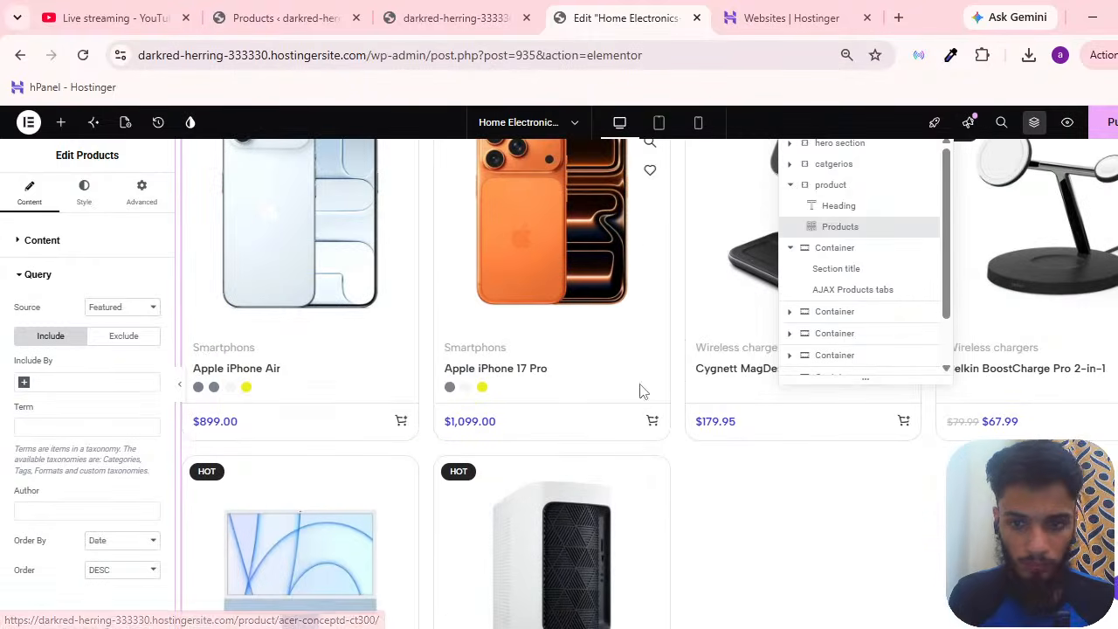
Set the Products widget's rows to 4 and check how the featured grid fills under the Bestsellers heading.
{"action": "left_click", "coordinate": [21, 256]}
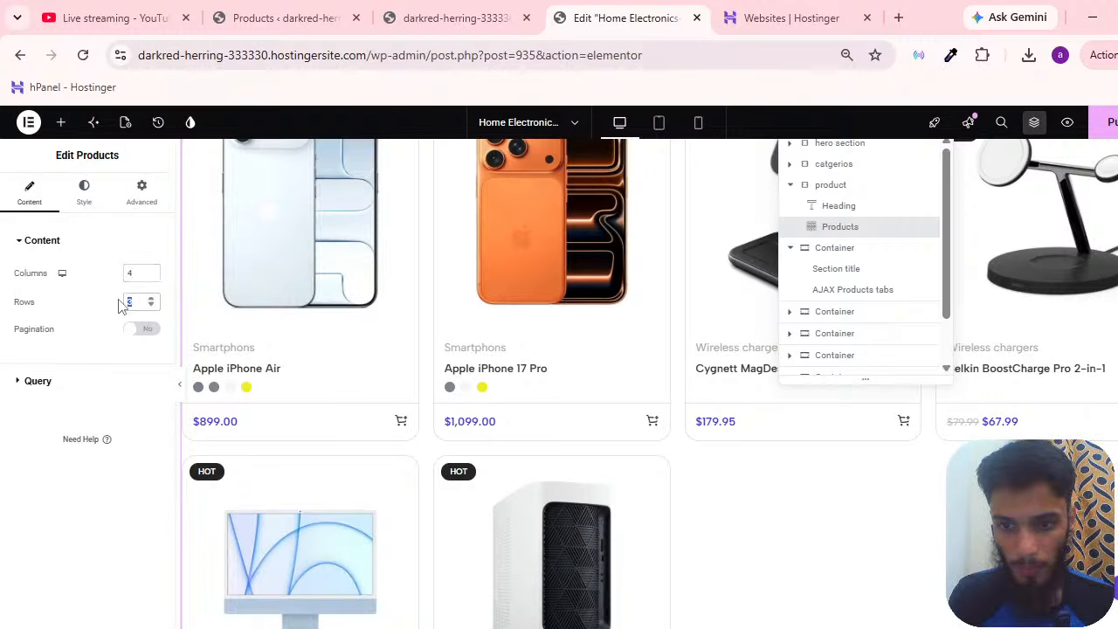
{"action": "type", "text": "4"}
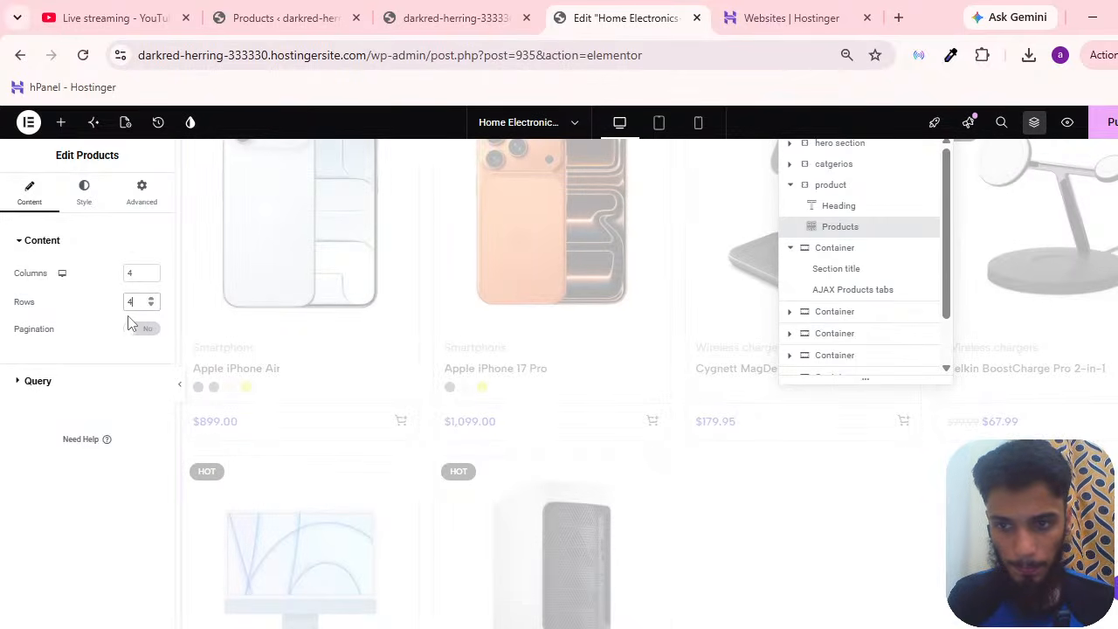
{"action": "scroll", "coordinate": [504, 332], "scroll_direction": "down", "scroll_amount": 3}
{"action": "scroll", "coordinate": [489, 330], "scroll_direction": "up", "scroll_amount": 3}
{"action": "scroll", "coordinate": [580, 437], "scroll_direction": "down", "scroll_amount": 3}
{"action": "scroll", "coordinate": [559, 428], "scroll_direction": "up", "scroll_amount": 5}
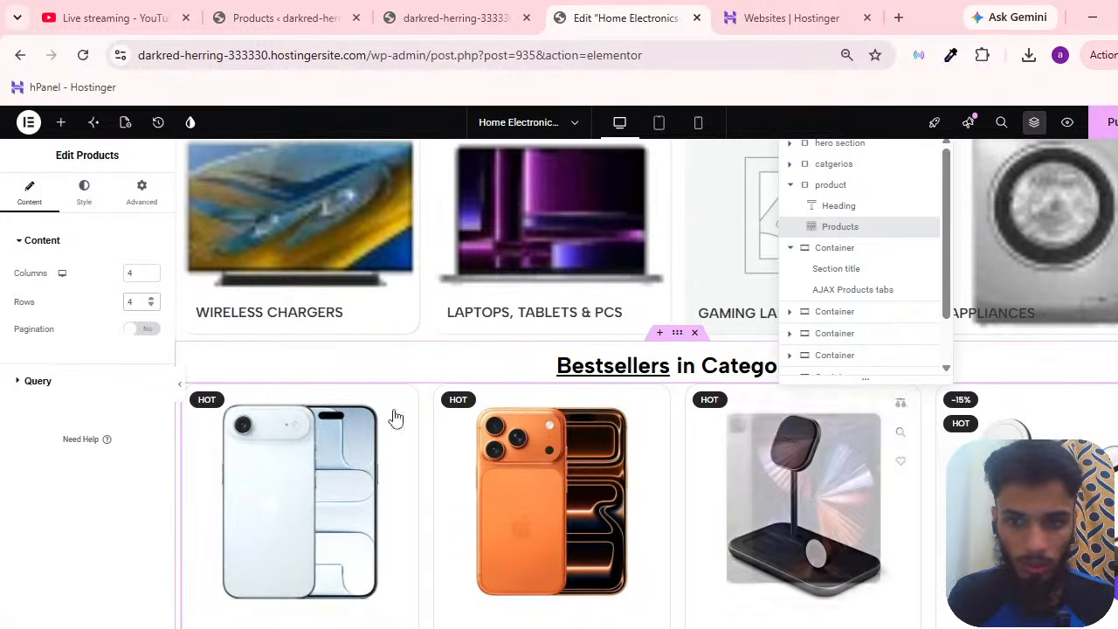
{"action": "scroll", "coordinate": [323, 400], "scroll_direction": "down", "scroll_amount": 10}
{"action": "scroll", "coordinate": [343, 405], "scroll_direction": "up", "scroll_amount": 8}
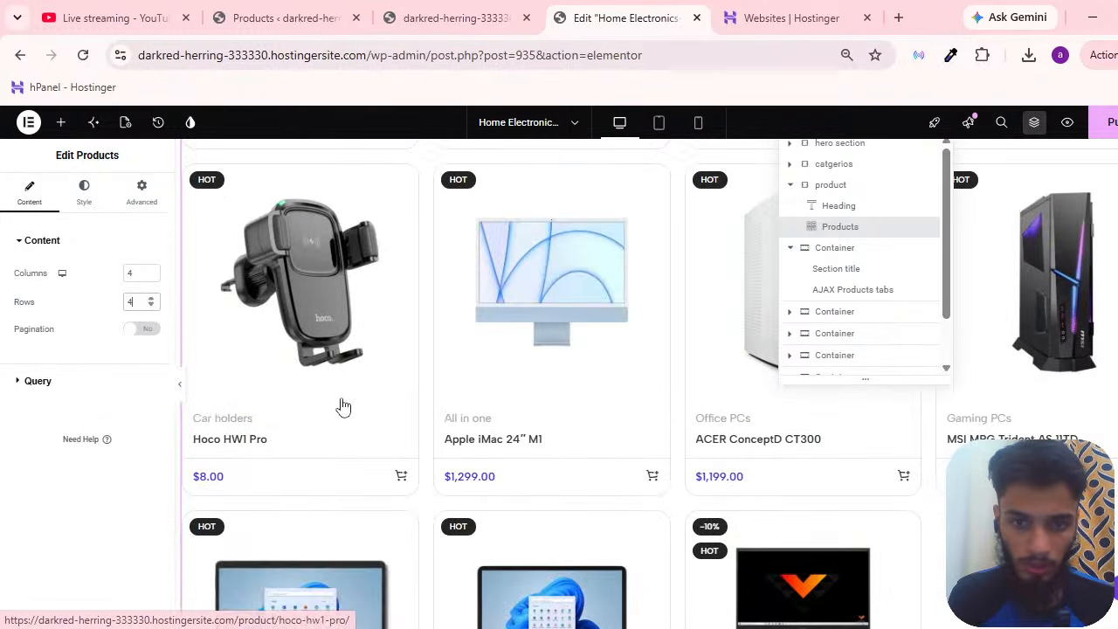
{"action": "scroll", "coordinate": [357, 412], "scroll_direction": "down", "scroll_amount": 3}
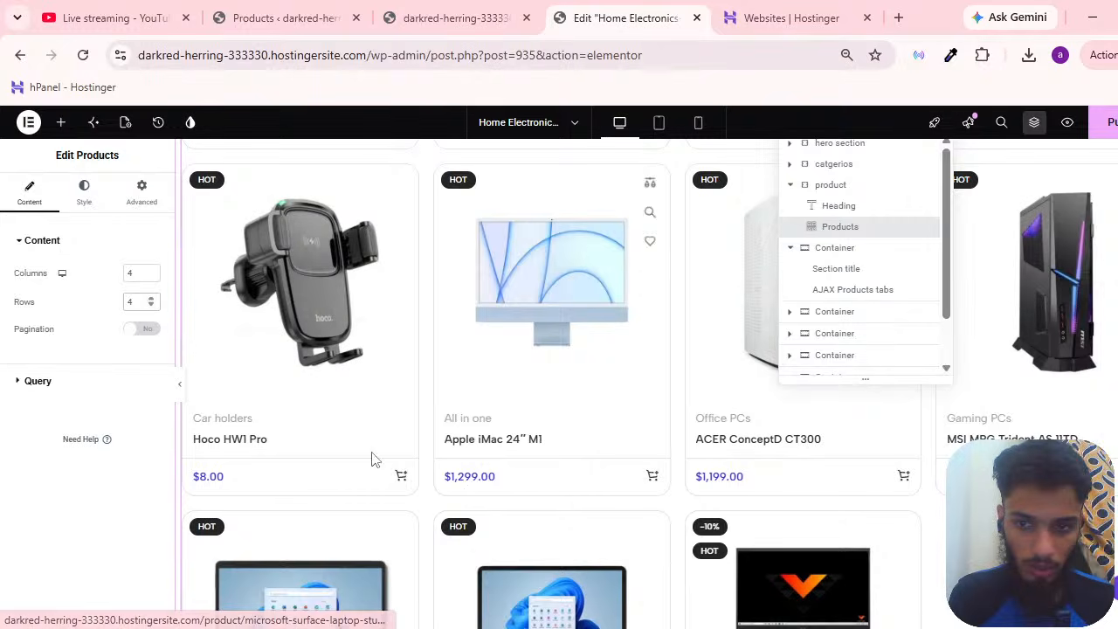
{"action": "scroll", "coordinate": [378, 457], "scroll_direction": "up", "scroll_amount": 3}
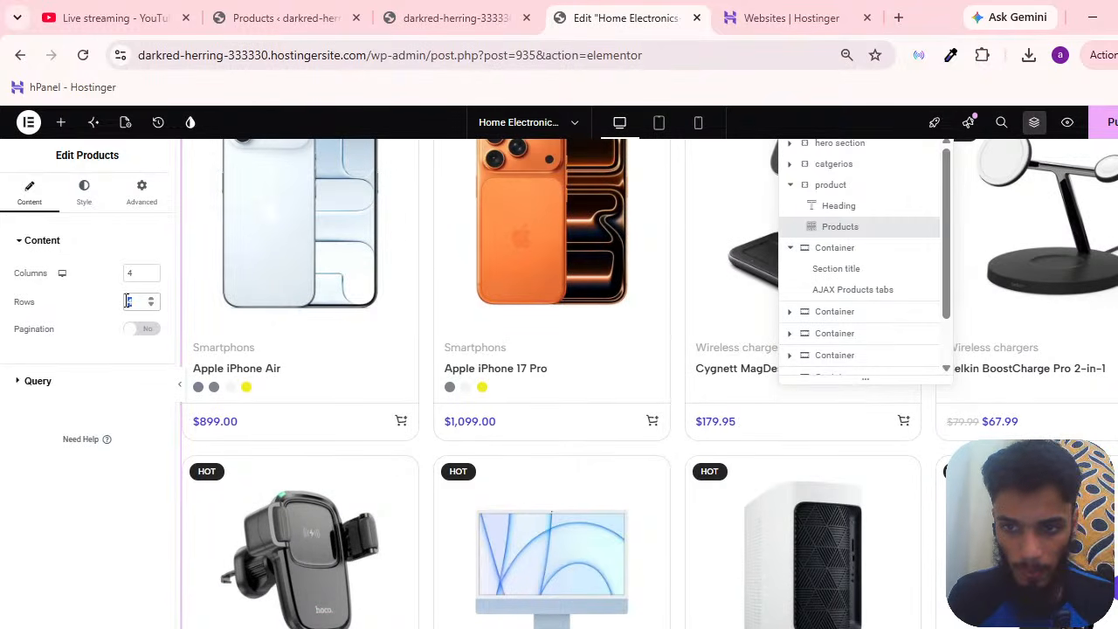
Reduce the Products widget to 2 rows and check the resulting featured grid.
{"action": "type", "text": "2"}
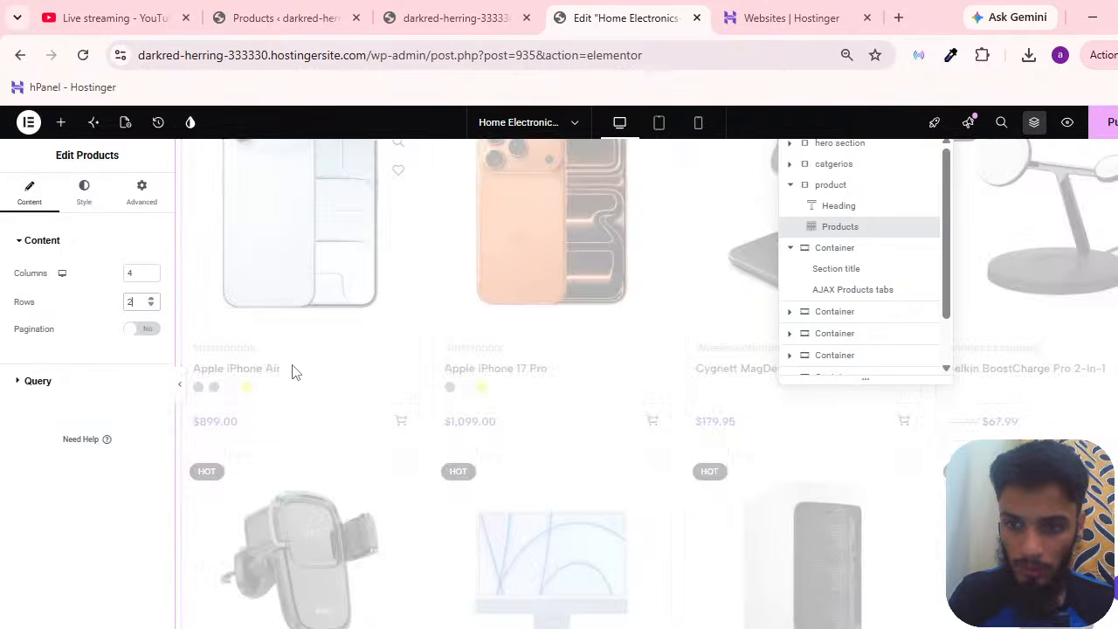
{"action": "scroll", "coordinate": [454, 350], "scroll_direction": "down", "scroll_amount": 3}
{"action": "scroll", "coordinate": [542, 392], "scroll_direction": "up", "scroll_amount": 3}
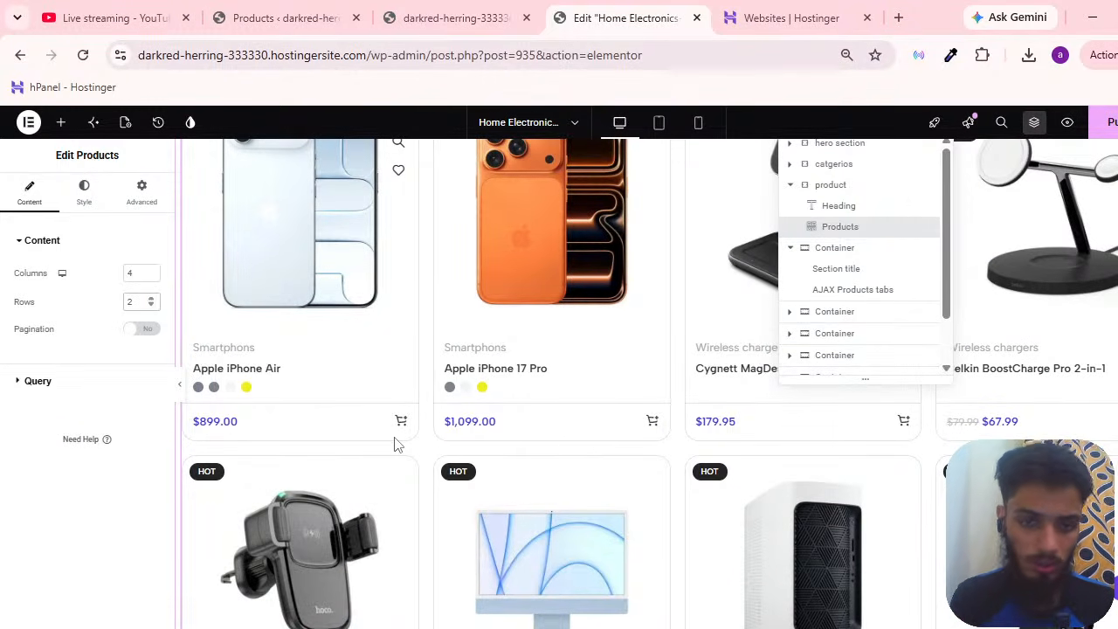
{"action": "scroll", "coordinate": [434, 332], "scroll_direction": "down", "scroll_amount": 3}
{"action": "scroll", "coordinate": [565, 361], "scroll_direction": "up", "scroll_amount": 3}
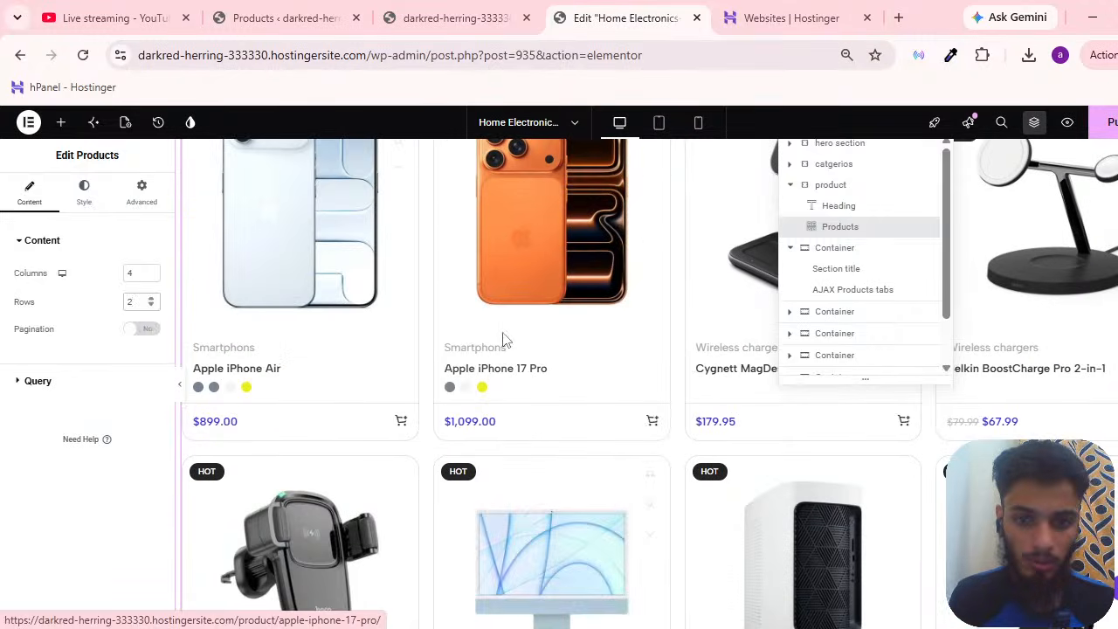
{"action": "scroll", "coordinate": [368, 367], "scroll_direction": "up", "scroll_amount": 3}
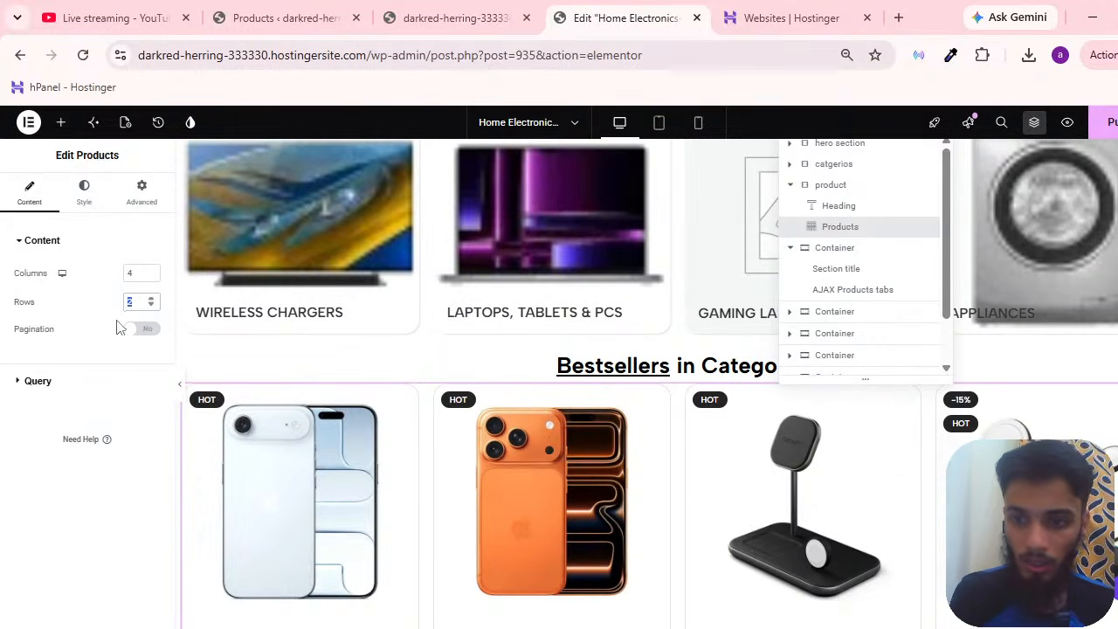
Set the Products widget's rows to 3 and look over the additional featured products.
{"action": "type", "text": "3"}
{"action": "scroll", "coordinate": [307, 349], "scroll_direction": "down", "scroll_amount": 5}
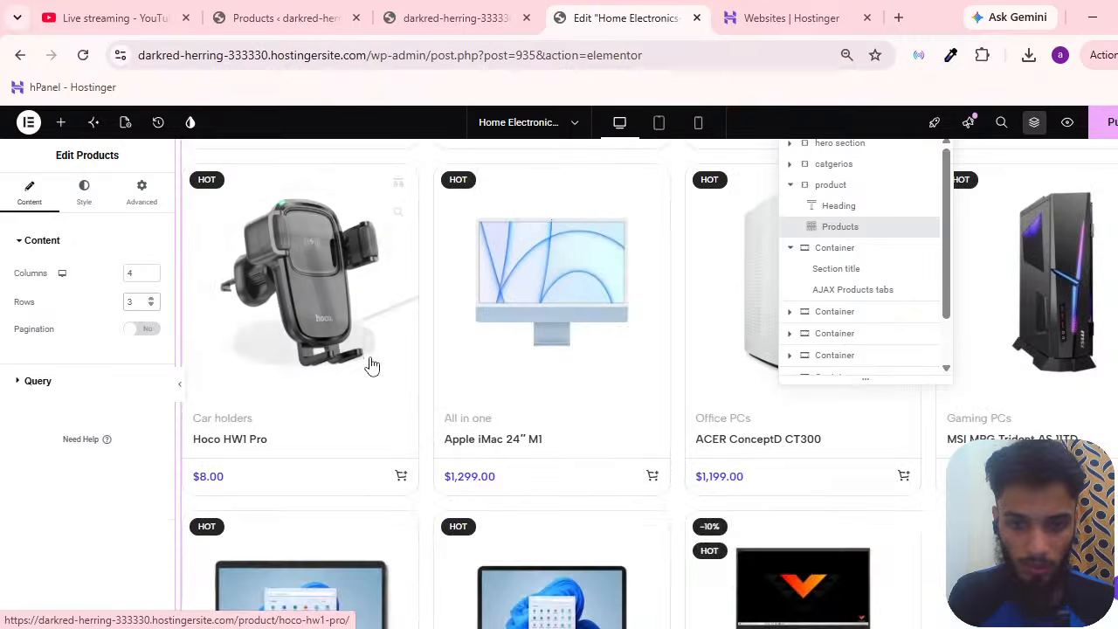
{"action": "scroll", "coordinate": [370, 362], "scroll_direction": "up", "scroll_amount": 3}
{"action": "scroll", "coordinate": [318, 399], "scroll_direction": "down", "scroll_amount": 3}
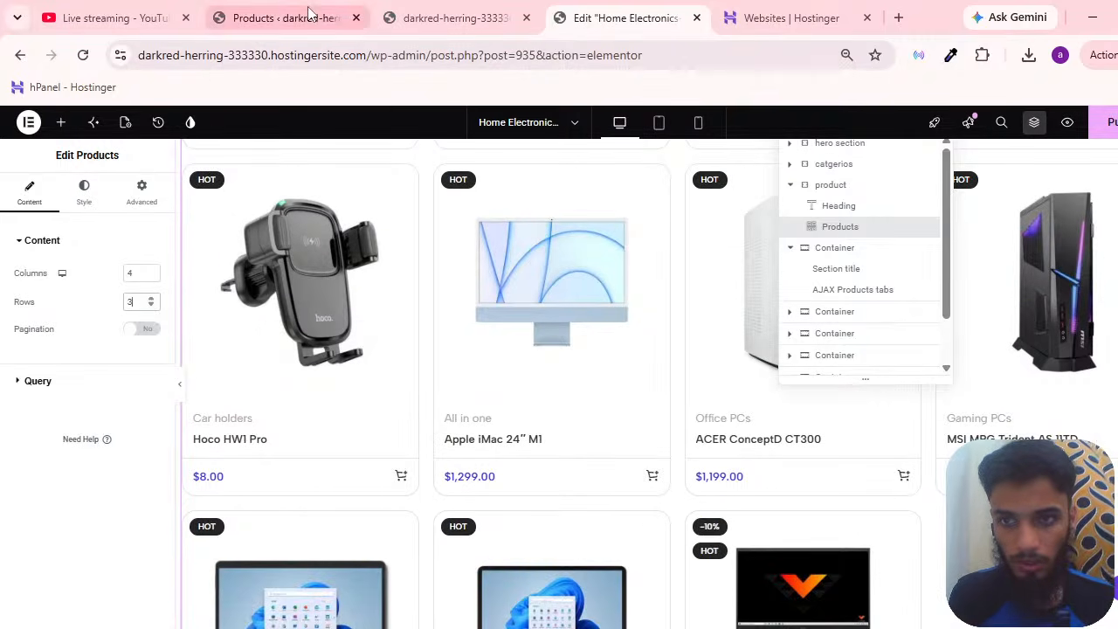
Mark the Apple iPhone 17 as featured in the admin product list, and recheck the featured grid in Elementor.
{"action": "left_click", "coordinate": [284, 18]}
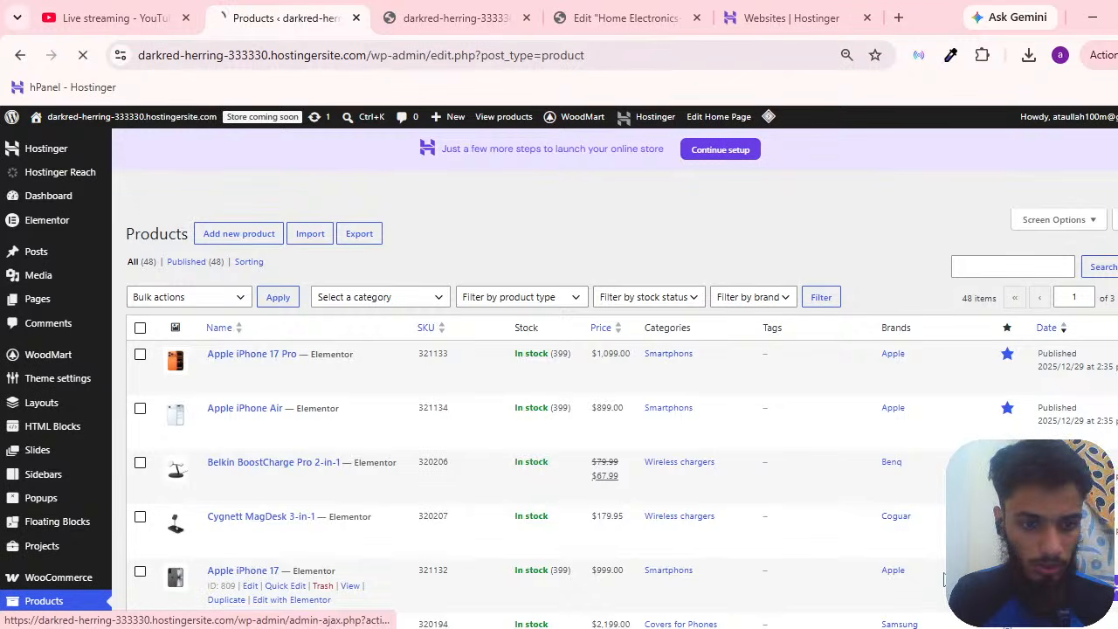
{"action": "left_click", "coordinate": [612, 17]}
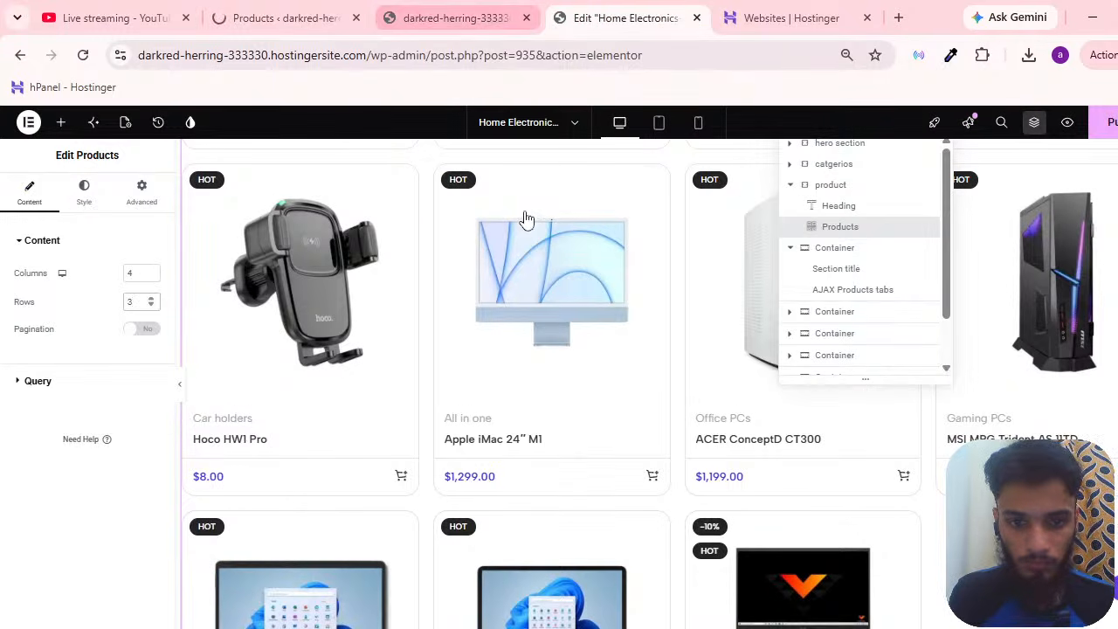
{"action": "scroll", "coordinate": [527, 229], "scroll_direction": "down", "scroll_amount": 3}
{"action": "scroll", "coordinate": [539, 252], "scroll_direction": "up", "scroll_amount": 6}
{"action": "scroll", "coordinate": [384, 271], "scroll_direction": "down", "scroll_amount": 3}
{"action": "scroll", "coordinate": [445, 309], "scroll_direction": "up", "scroll_amount": 3}
{"action": "scroll", "coordinate": [446, 393], "scroll_direction": "down", "scroll_amount": 3}
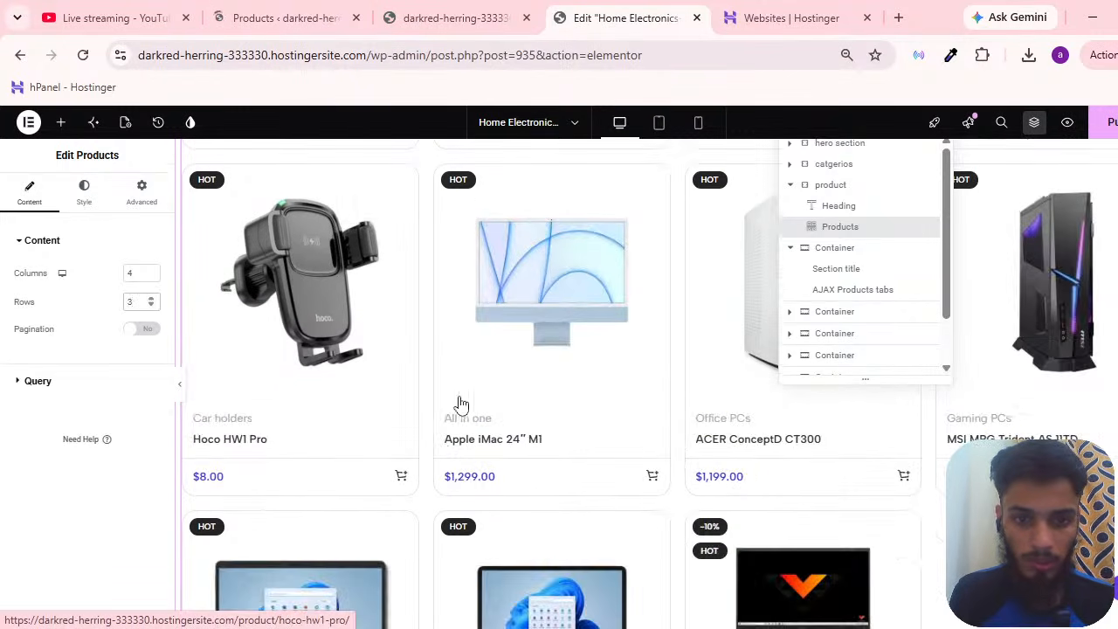
{"action": "scroll", "coordinate": [656, 342], "scroll_direction": "down", "scroll_amount": 3}
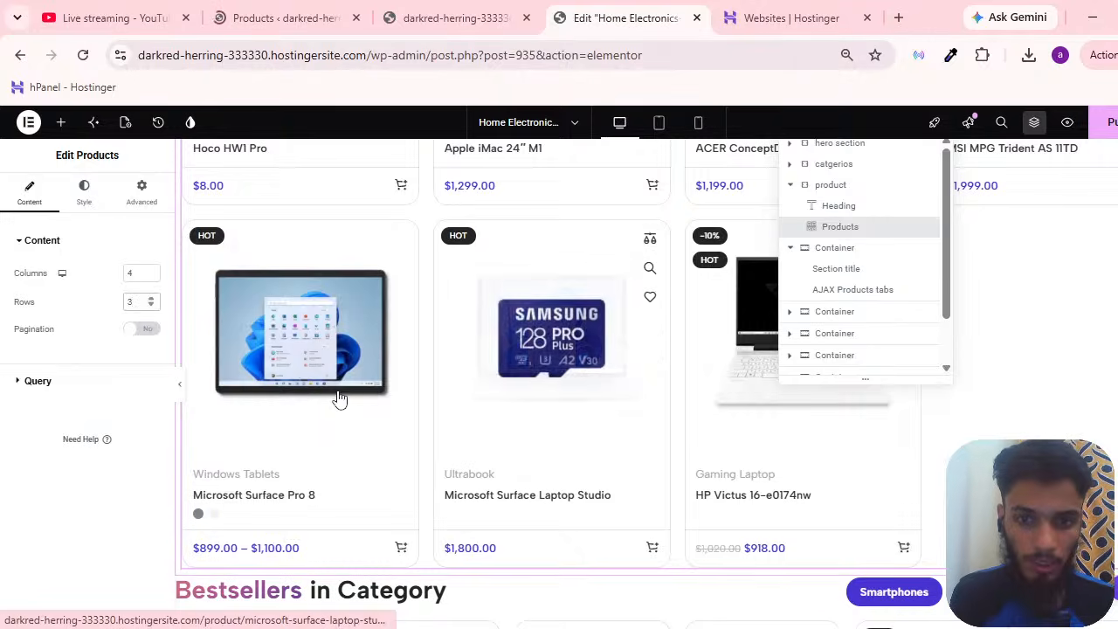
{"action": "scroll", "coordinate": [341, 399], "scroll_direction": "up", "scroll_amount": 6}
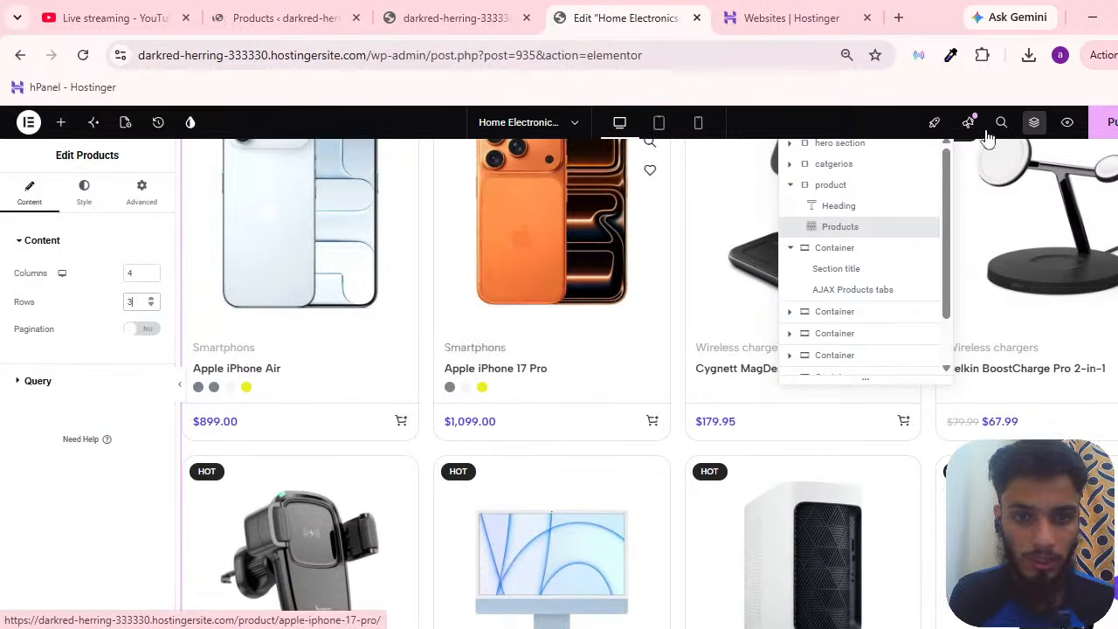
Set the widget's rows to 2 to refresh the grid, and look for the newly featured product.
{"action": "scroll", "coordinate": [524, 324], "scroll_direction": "down", "scroll_amount": 3}
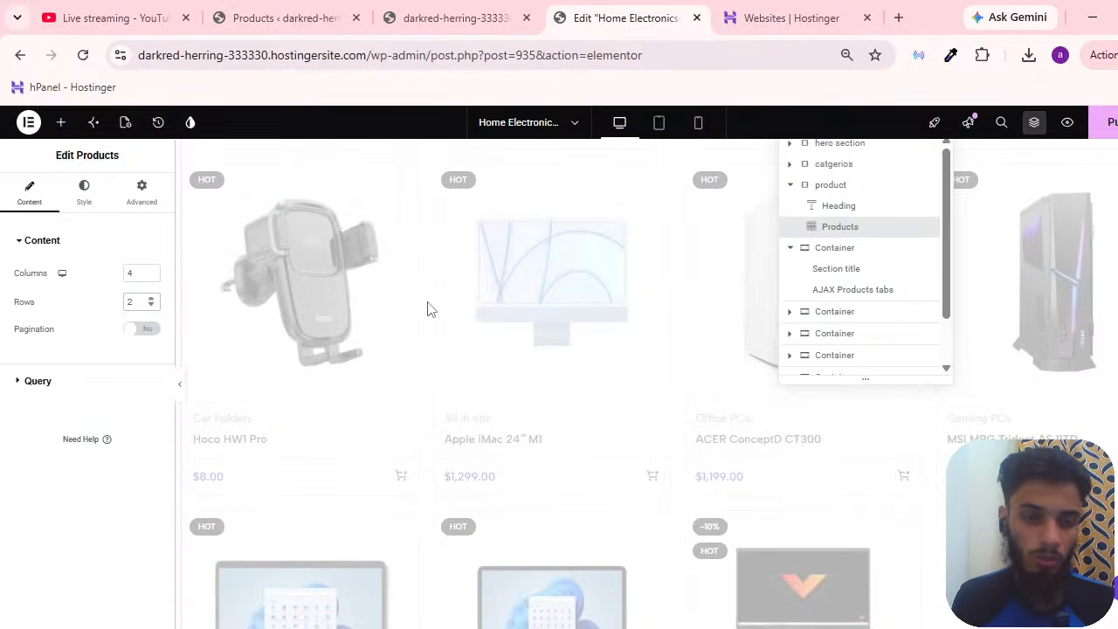
{"action": "scroll", "coordinate": [420, 332], "scroll_direction": "down", "scroll_amount": 10}
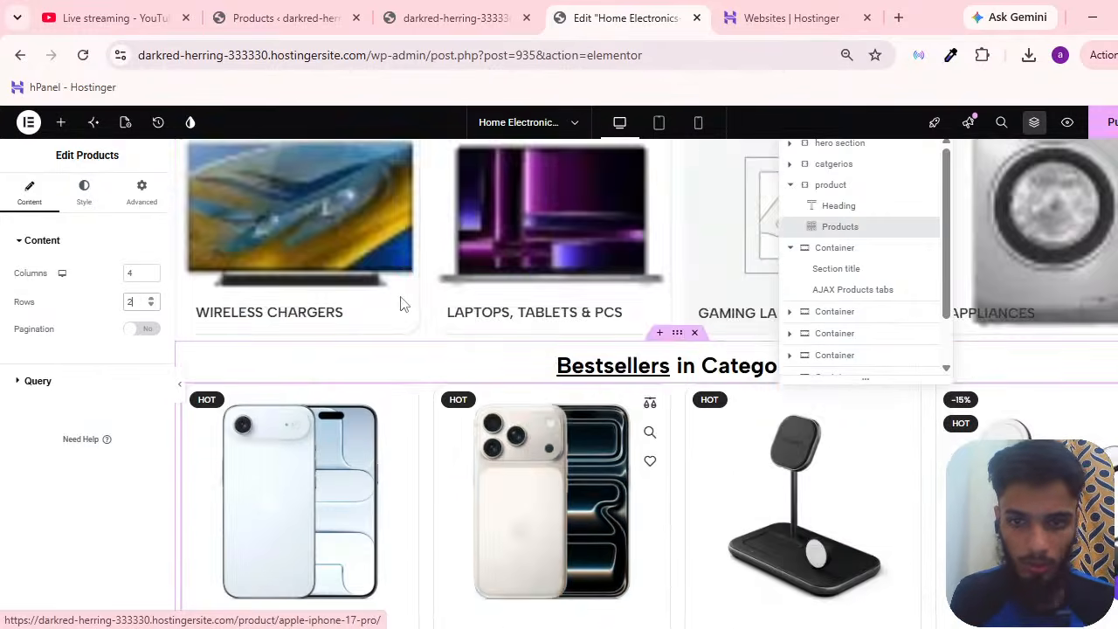
{"action": "scroll", "coordinate": [377, 309], "scroll_direction": "down", "scroll_amount": 3}
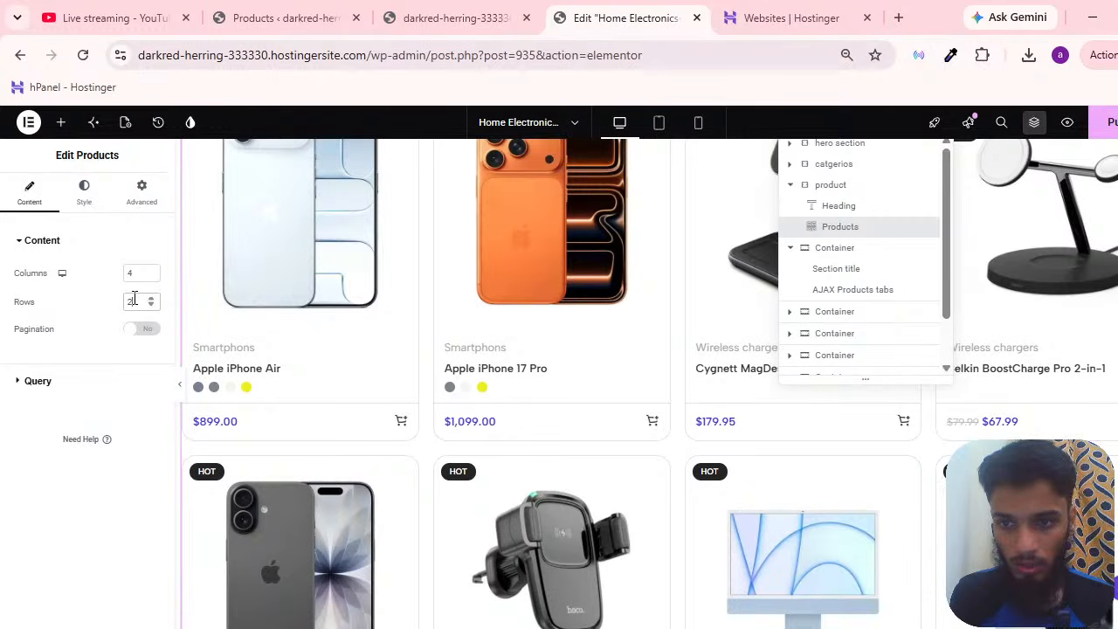
Set the Products widget's rows to 4 and review every row of the refreshed featured grid.
{"action": "type", "text": "4"}
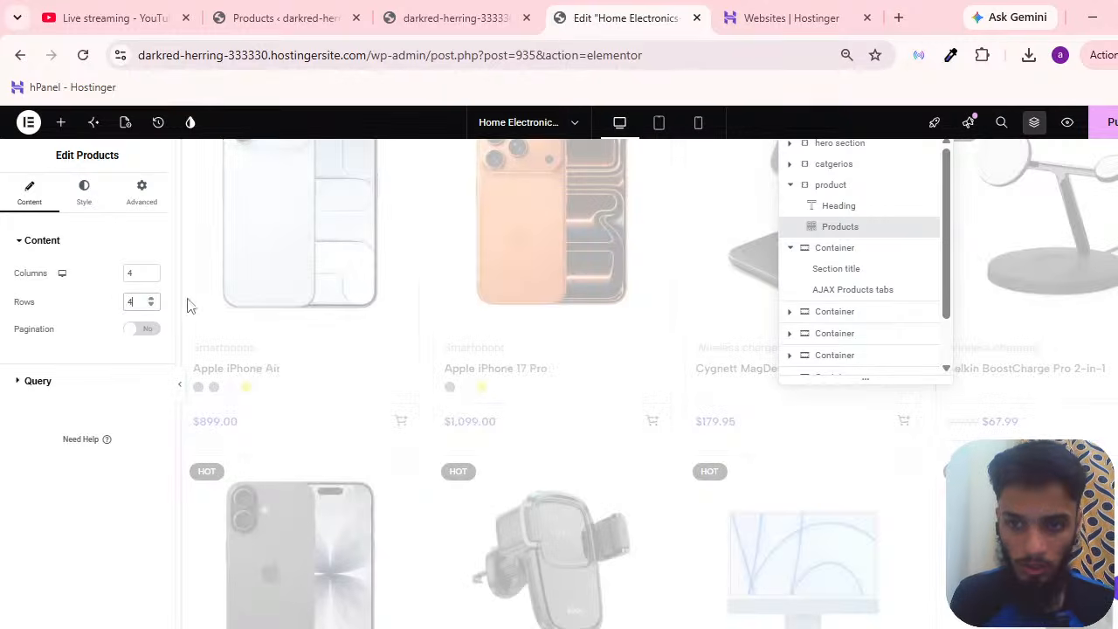
{"action": "scroll", "coordinate": [476, 312], "scroll_direction": "down", "scroll_amount": 3}
{"action": "scroll", "coordinate": [456, 412], "scroll_direction": "up", "scroll_amount": 4}
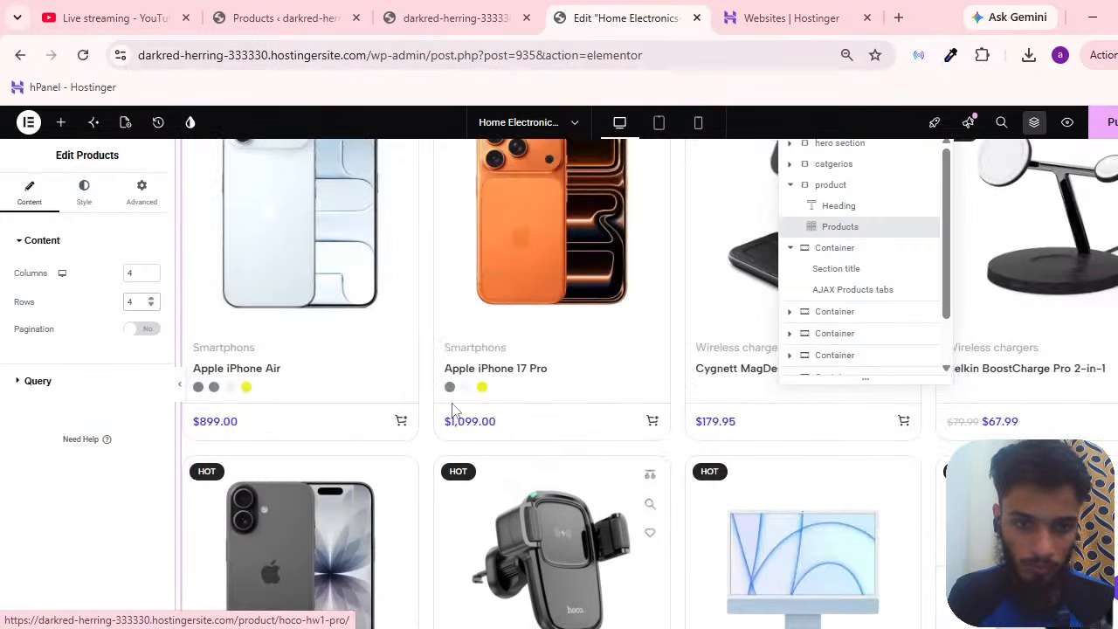
{"action": "scroll", "coordinate": [456, 413], "scroll_direction": "down", "scroll_amount": 12}
{"action": "scroll", "coordinate": [863, 480], "scroll_direction": "up", "scroll_amount": 4}
{"action": "scroll", "coordinate": [507, 429], "scroll_direction": "down", "scroll_amount": 6}
{"action": "scroll", "coordinate": [464, 342], "scroll_direction": "up", "scroll_amount": 1}
{"action": "scroll", "coordinate": [451, 372], "scroll_direction": "down", "scroll_amount": 1}
{"action": "scroll", "coordinate": [456, 372], "scroll_direction": "up", "scroll_amount": 9}
{"action": "scroll", "coordinate": [456, 371], "scroll_direction": "down", "scroll_amount": 3}
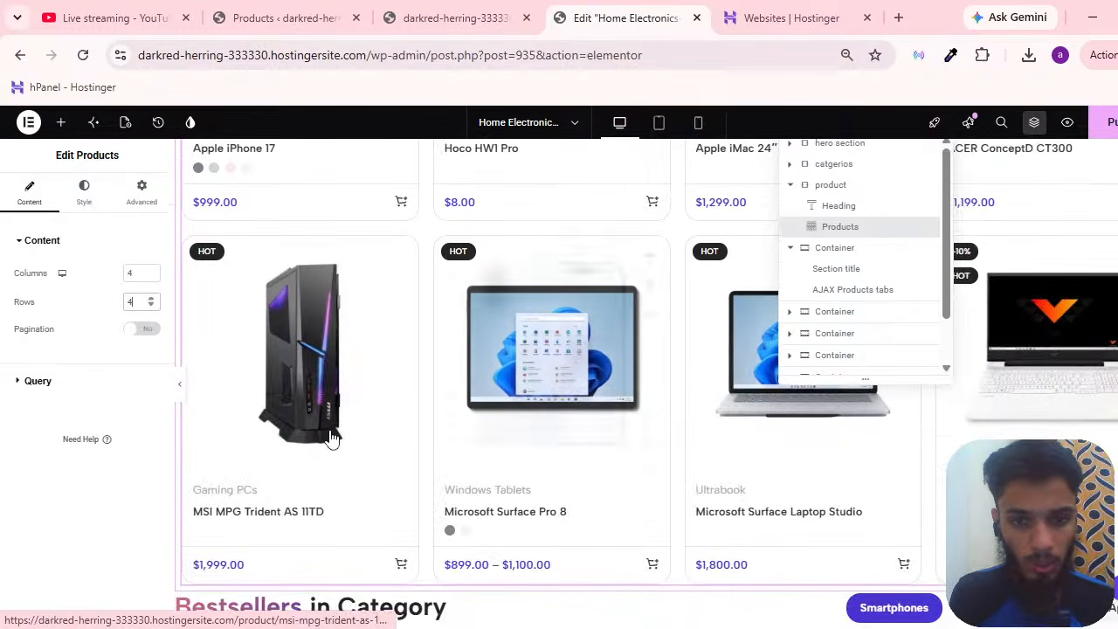
{"action": "scroll", "coordinate": [454, 499], "scroll_direction": "down", "scroll_amount": 3}
{"action": "scroll", "coordinate": [357, 499], "scroll_direction": "up", "scroll_amount": 3}
{"action": "scroll", "coordinate": [356, 499], "scroll_direction": "up", "scroll_amount": 7}
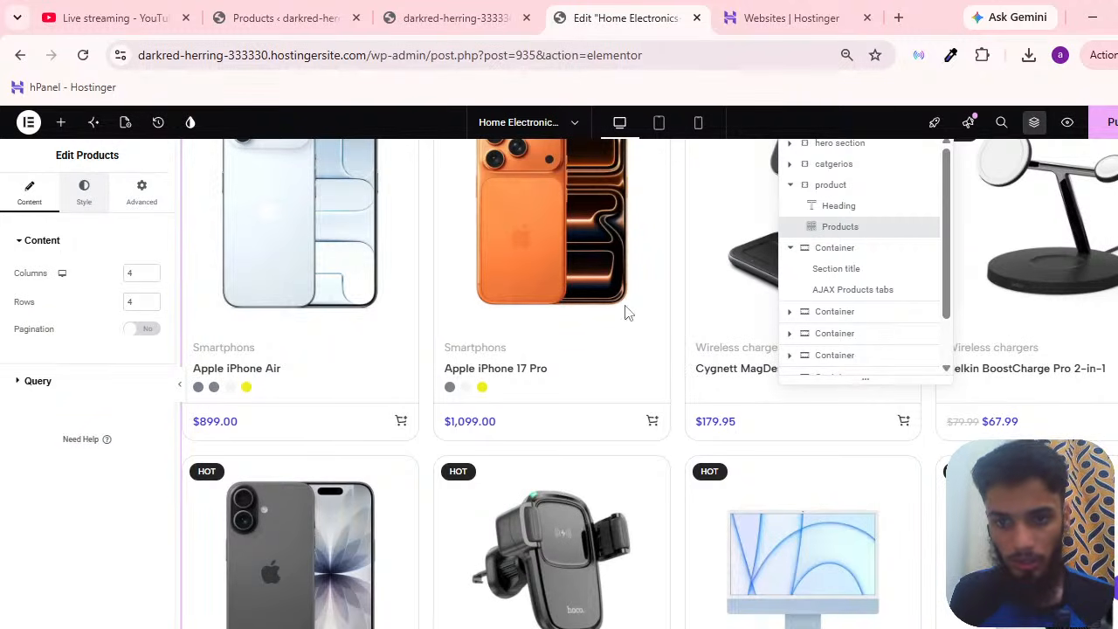
Show the Products widget's style settings and look over the product cards in the featured grid.
{"action": "scroll", "coordinate": [617, 305], "scroll_direction": "up", "scroll_amount": 3}
{"action": "scroll", "coordinate": [595, 302], "scroll_direction": "down", "scroll_amount": 14}
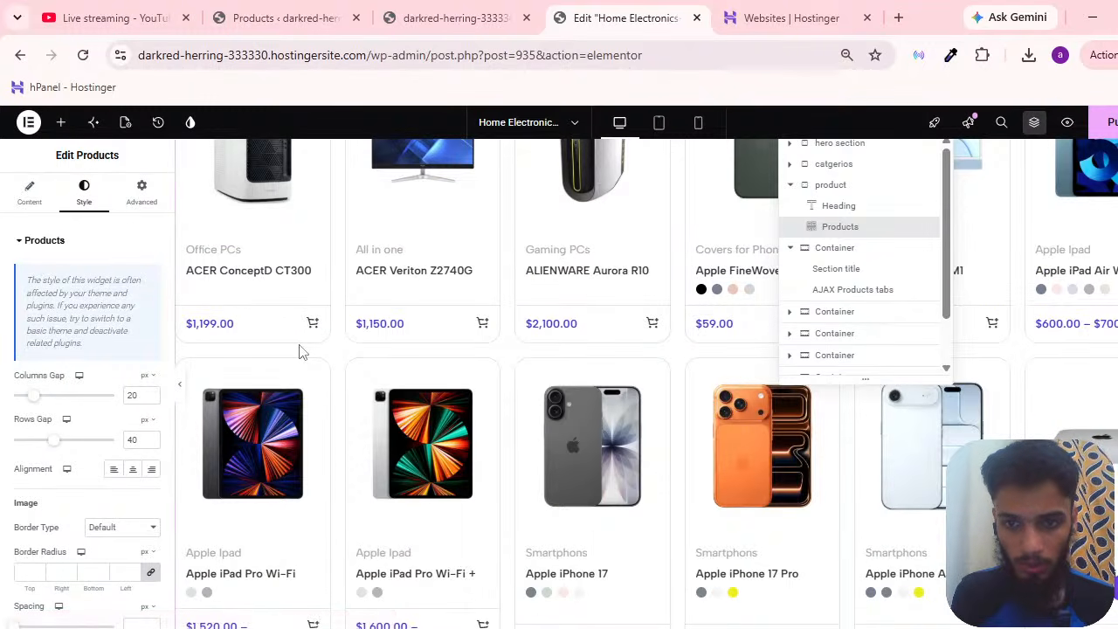
{"action": "scroll", "coordinate": [350, 360], "scroll_direction": "up", "scroll_amount": 3}
{"action": "scroll", "coordinate": [582, 328], "scroll_direction": "up", "scroll_amount": 3}
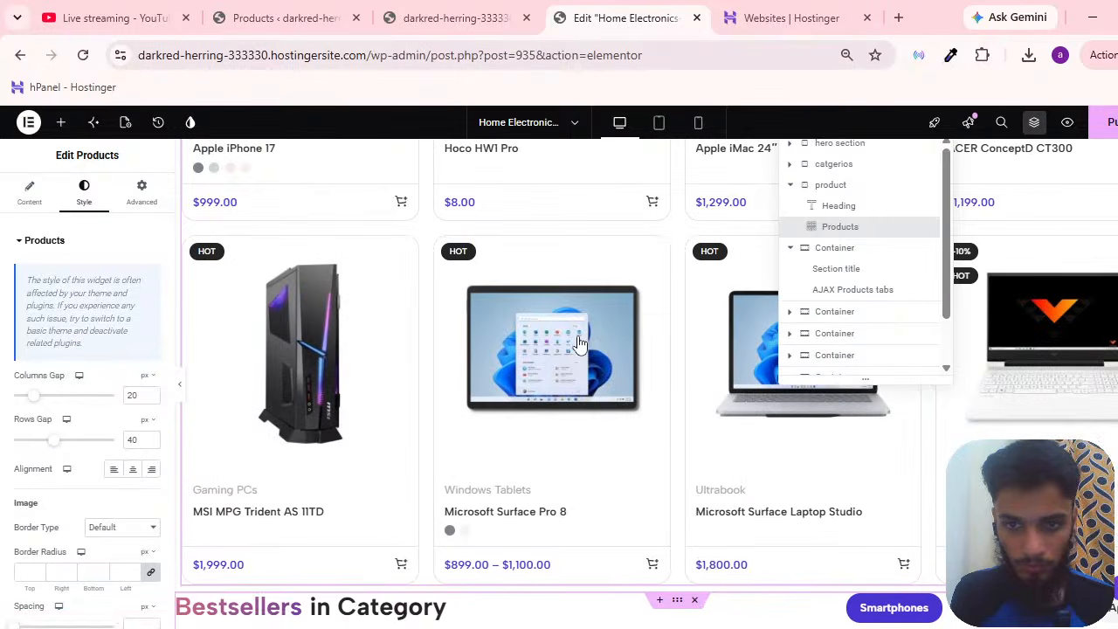
{"action": "scroll", "coordinate": [579, 343], "scroll_direction": "up", "scroll_amount": 3}
{"action": "scroll", "coordinate": [450, 336], "scroll_direction": "down", "scroll_amount": 3}
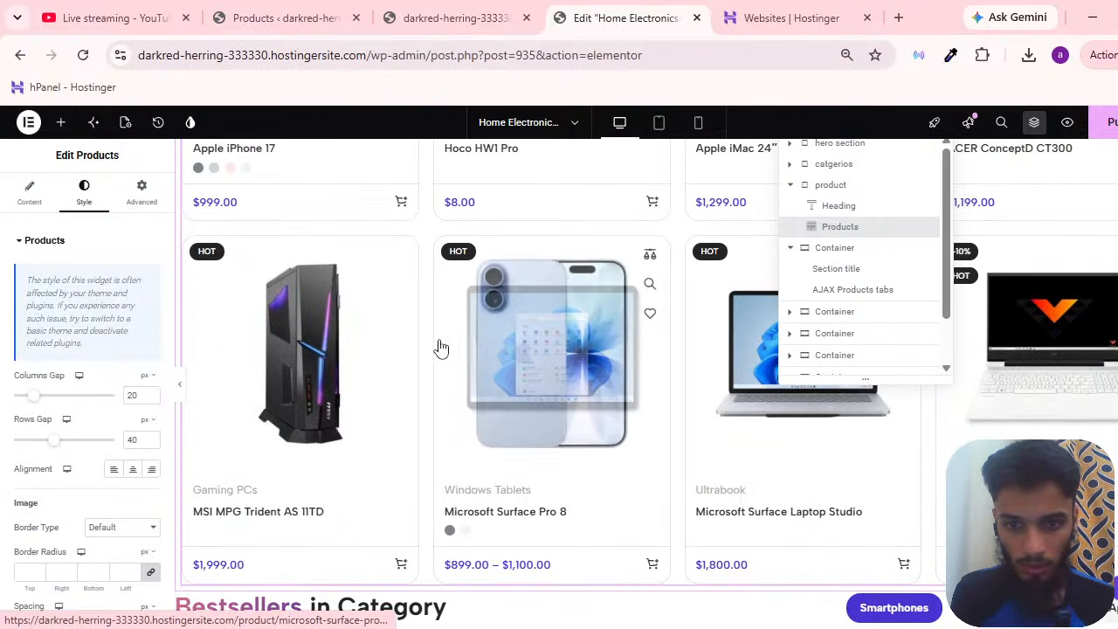
{"action": "scroll", "coordinate": [611, 367], "scroll_direction": "up", "scroll_amount": 3}
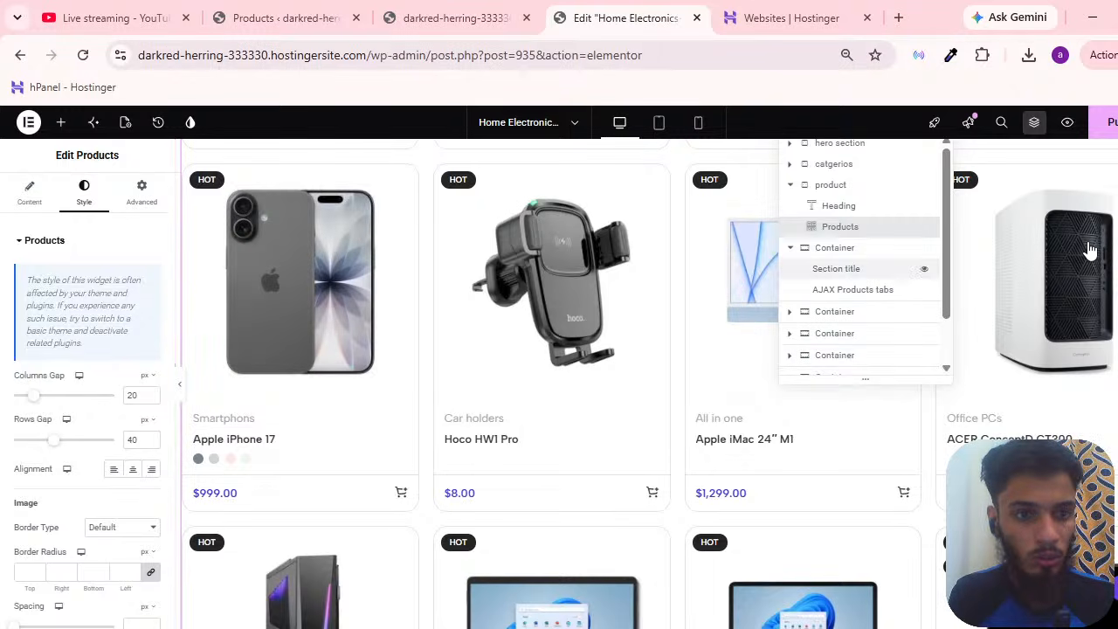
{"action": "scroll", "coordinate": [1089, 253], "scroll_direction": "down", "scroll_amount": 5}
{"action": "scroll", "coordinate": [303, 372], "scroll_direction": "up", "scroll_amount": 3}
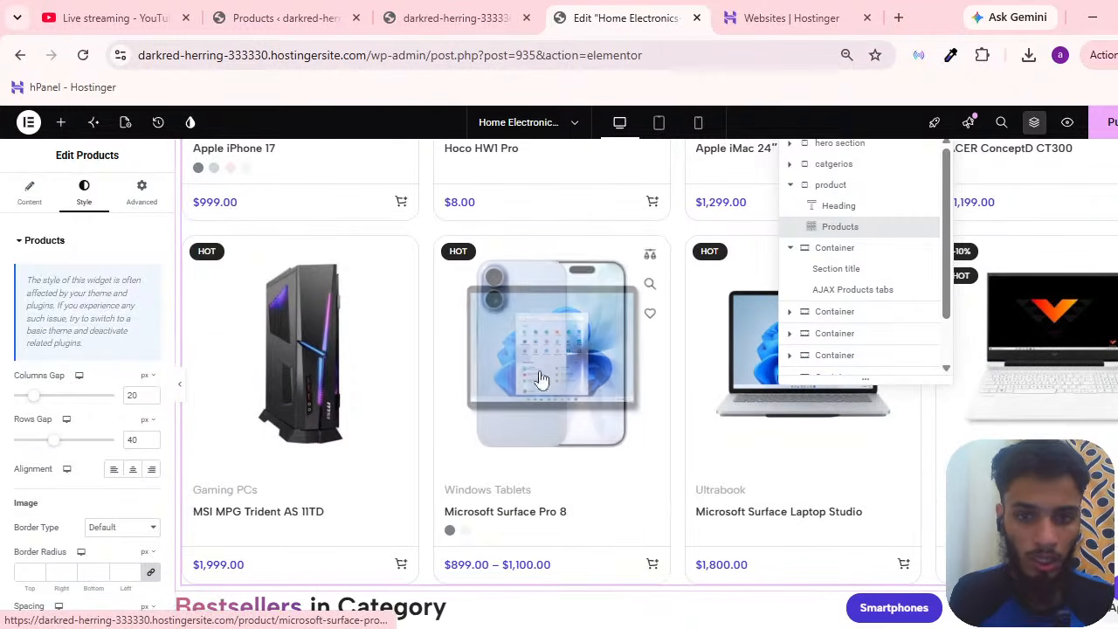
Compare the featured grid with the tabbed Bestsellers section below it, and look through the widget's image, title and rating style options.
{"action": "scroll", "coordinate": [669, 355], "scroll_direction": "down", "scroll_amount": 8}
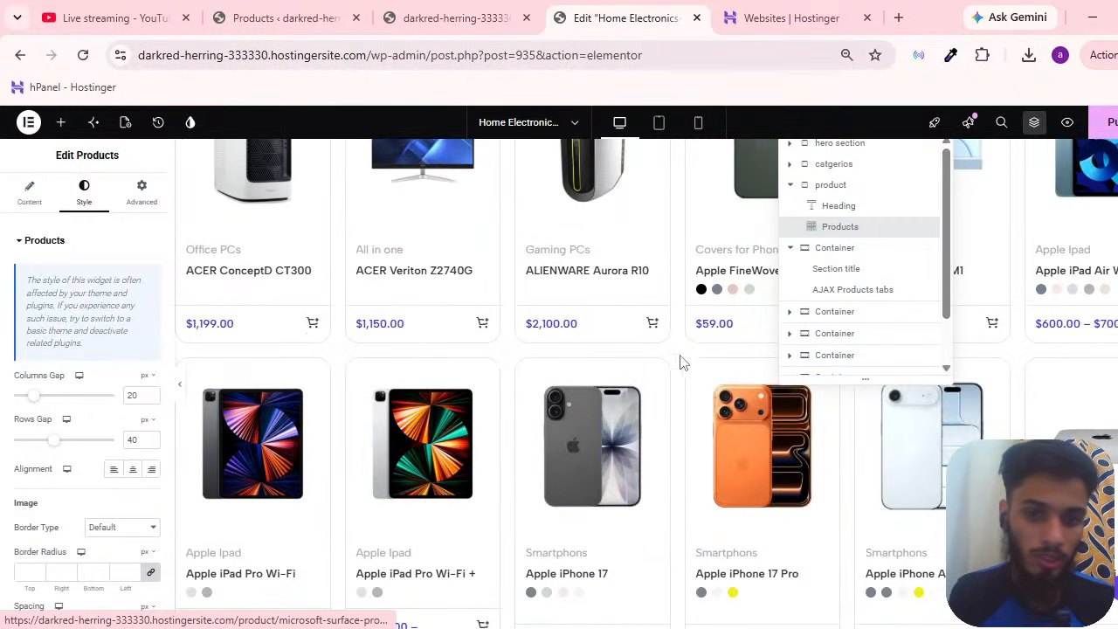
{"action": "scroll", "coordinate": [633, 385], "scroll_direction": "up", "scroll_amount": 5}
{"action": "scroll", "coordinate": [612, 402], "scroll_direction": "up", "scroll_amount": 3}
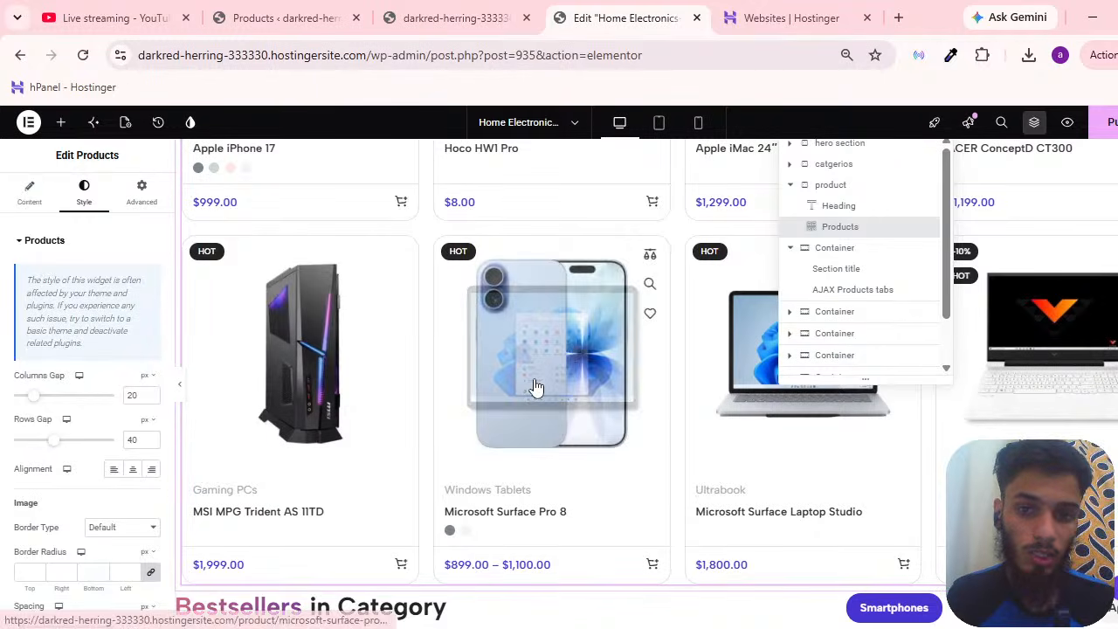
{"action": "scroll", "coordinate": [489, 306], "scroll_direction": "up", "scroll_amount": 3}
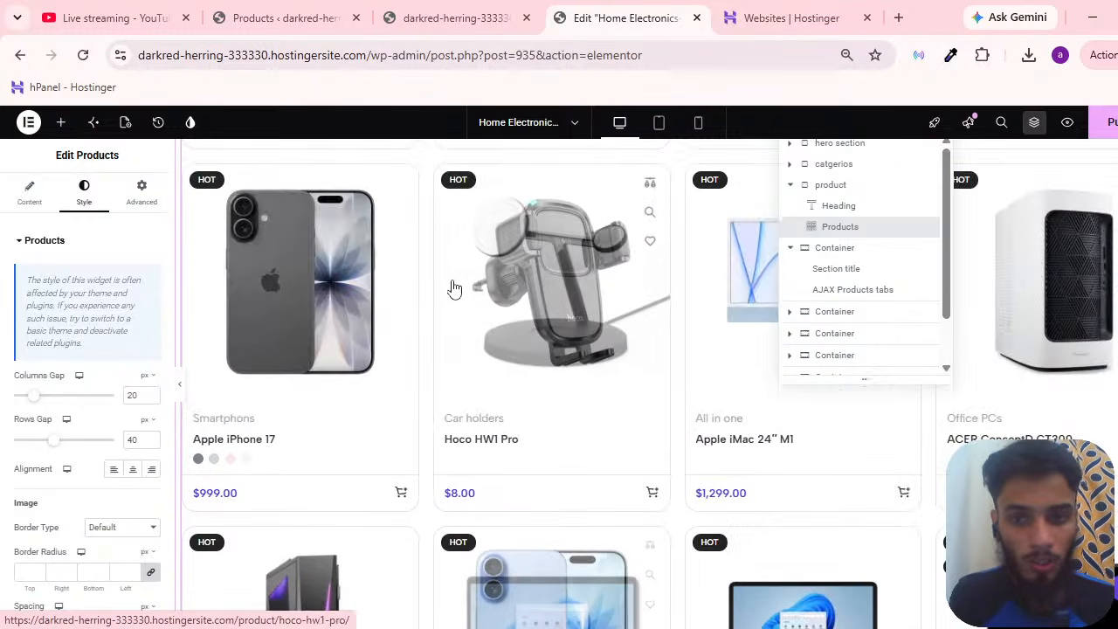
{"action": "scroll", "coordinate": [711, 237], "scroll_direction": "up", "scroll_amount": 3}
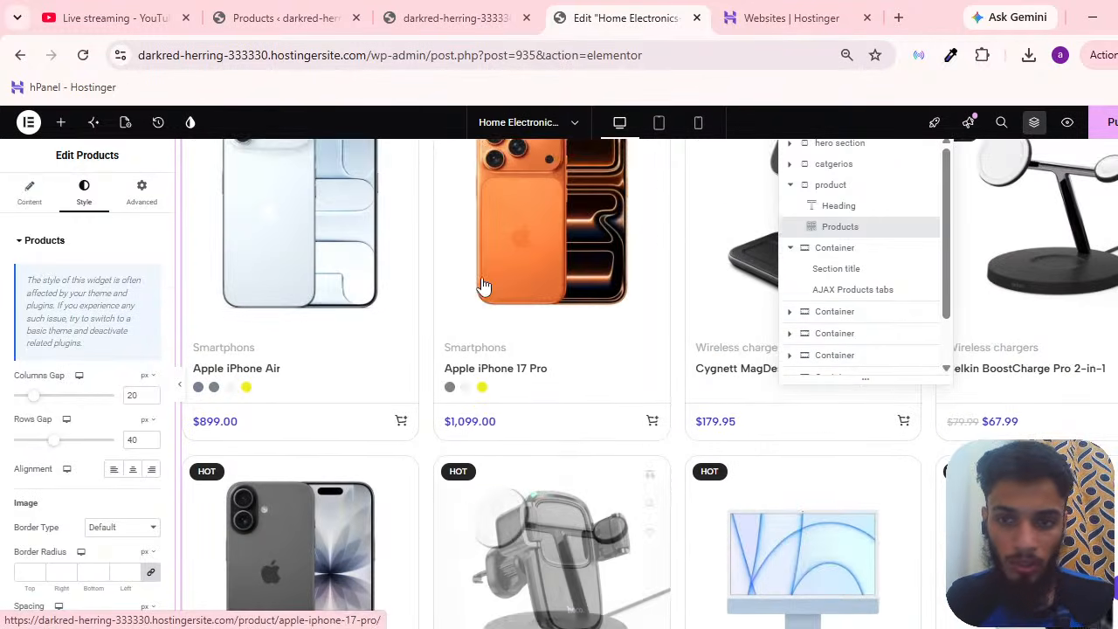
{"action": "scroll", "coordinate": [474, 283], "scroll_direction": "up", "scroll_amount": 3}
{"action": "scroll", "coordinate": [448, 276], "scroll_direction": "down", "scroll_amount": 3}
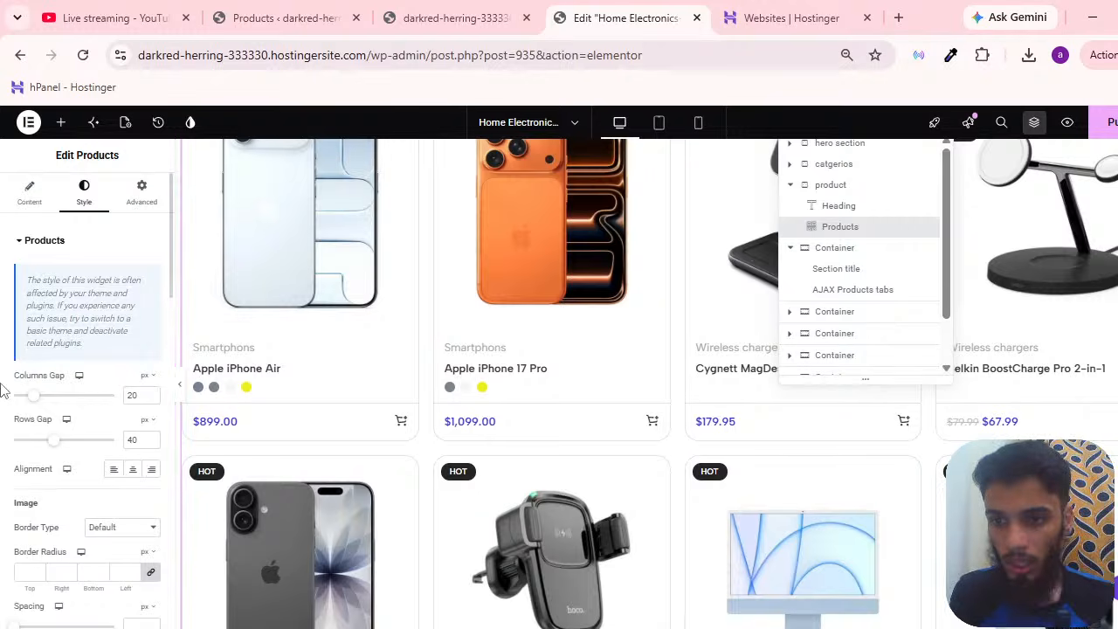
{"action": "scroll", "coordinate": [1, 262], "scroll_direction": "down", "scroll_amount": 3}
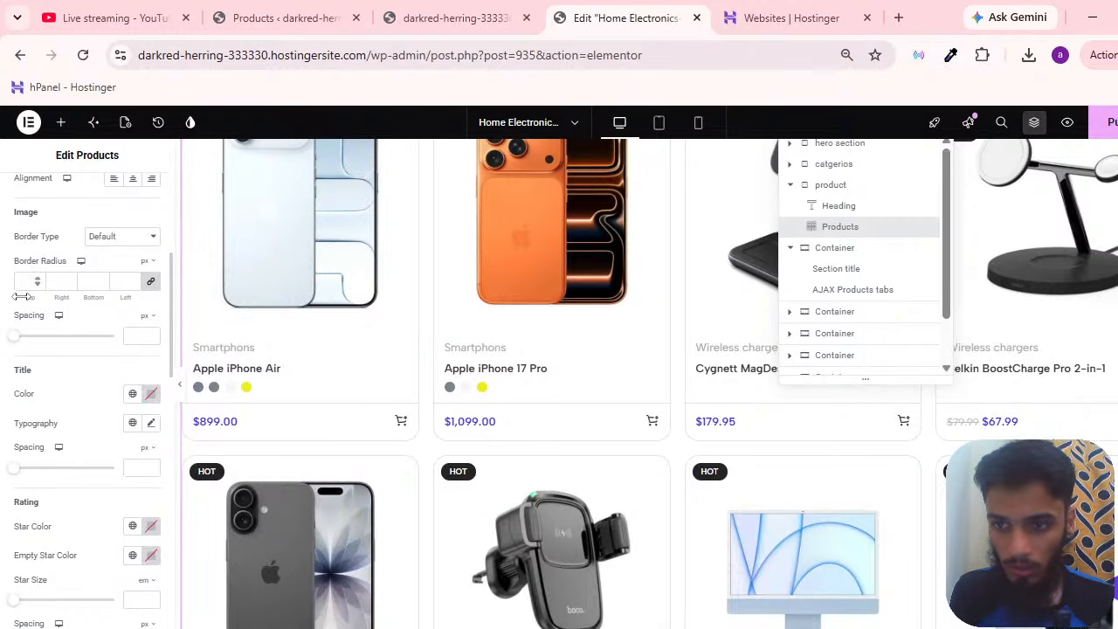
Set the Products widget's columns gap to 37 px and centre its alignment.
{"action": "scroll", "coordinate": [24, 302], "scroll_direction": "up", "scroll_amount": 4}
{"action": "scroll", "coordinate": [31, 302], "scroll_direction": "down", "scroll_amount": 14}
{"action": "scroll", "coordinate": [67, 372], "scroll_direction": "up", "scroll_amount": 10}
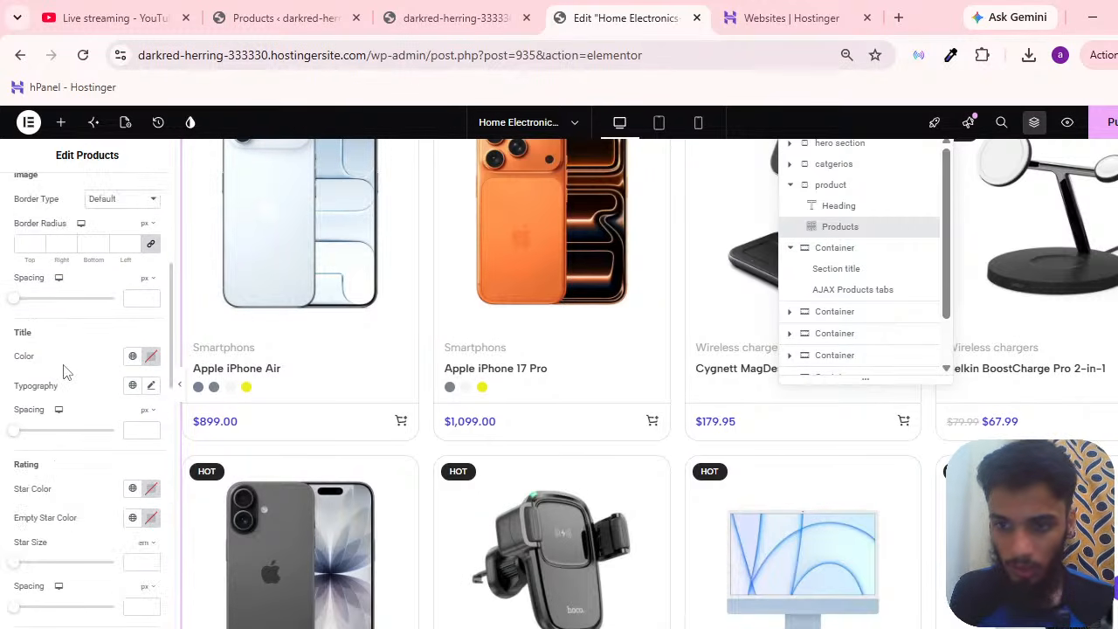
{"action": "scroll", "coordinate": [80, 343], "scroll_direction": "up", "scroll_amount": 3}
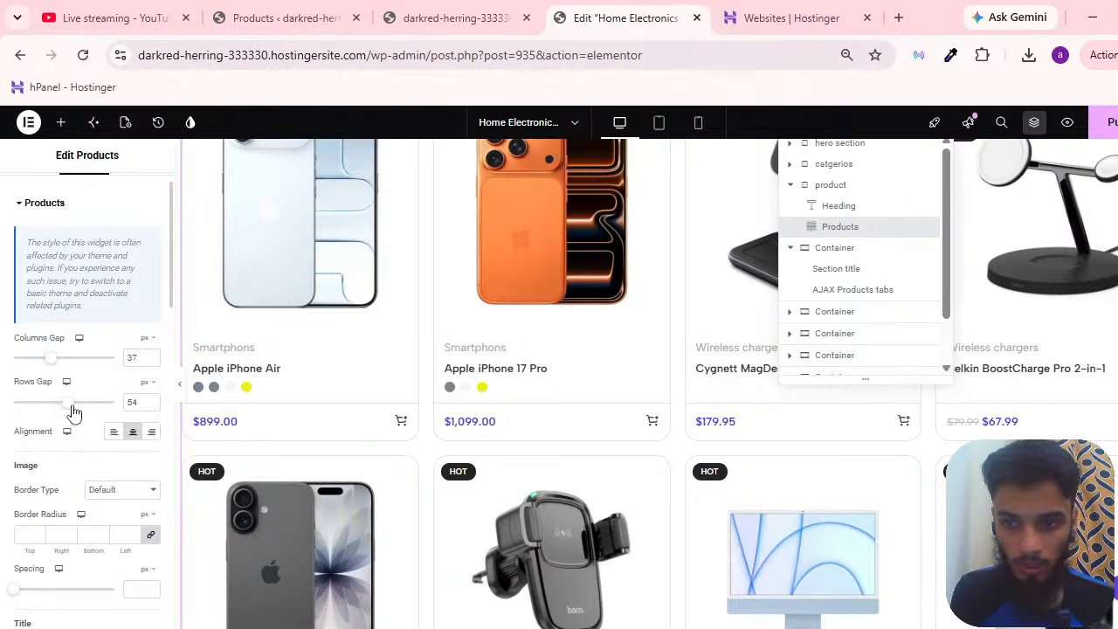
Set the Products widget's rows gap to 69 px and check the spacing in the featured grid.
{"action": "scroll", "coordinate": [402, 357], "scroll_direction": "down", "scroll_amount": 6}
{"action": "scroll", "coordinate": [227, 357], "scroll_direction": "up", "scroll_amount": 3}
{"action": "scroll", "coordinate": [425, 407], "scroll_direction": "up", "scroll_amount": 6}
{"action": "scroll", "coordinate": [419, 407], "scroll_direction": "down", "scroll_amount": 3}
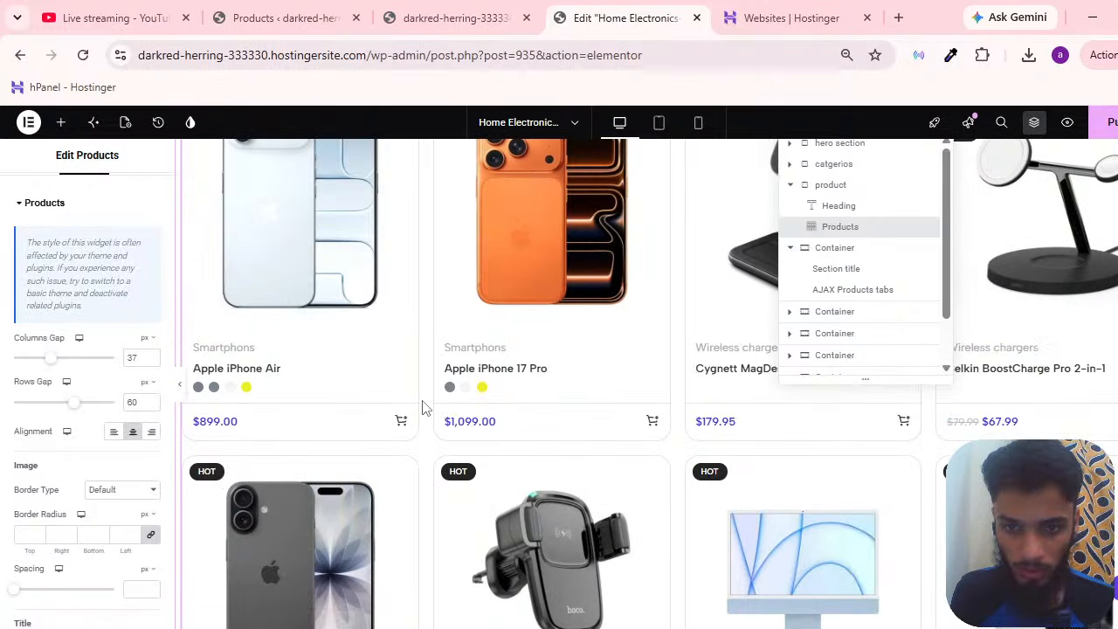
{"action": "left_click", "coordinate": [85, 405]}
{"action": "scroll", "coordinate": [483, 347], "scroll_direction": "up", "scroll_amount": 5}
{"action": "scroll", "coordinate": [482, 347], "scroll_direction": "down", "scroll_amount": 5}
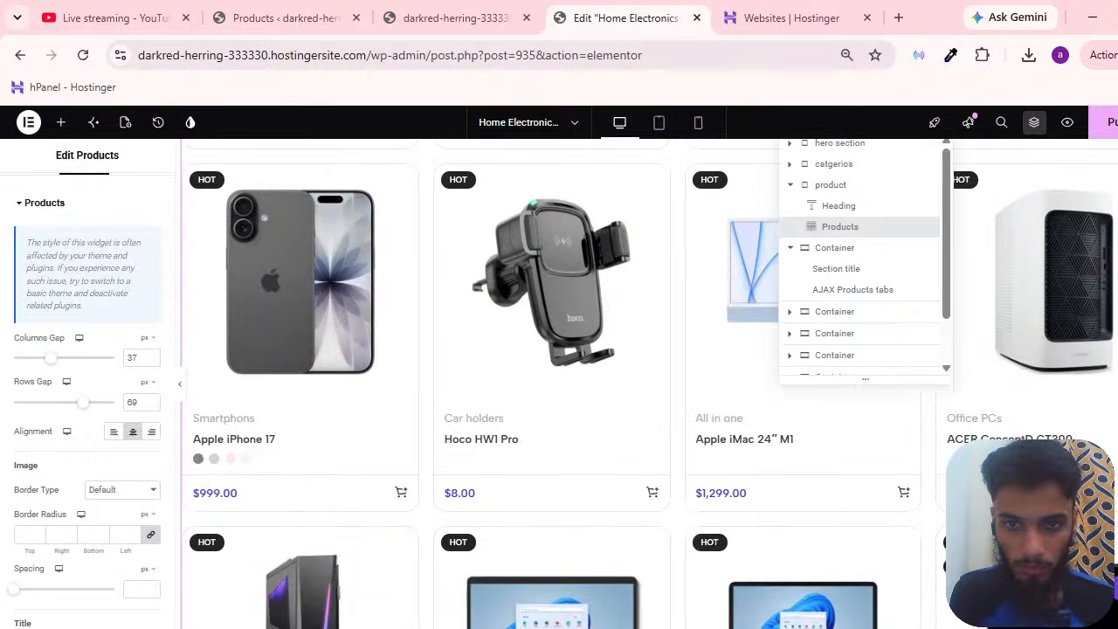
Publish the page, reload the editor, and check the featured product grid's spacing.
{"action": "left_click", "coordinate": [1112, 123]}
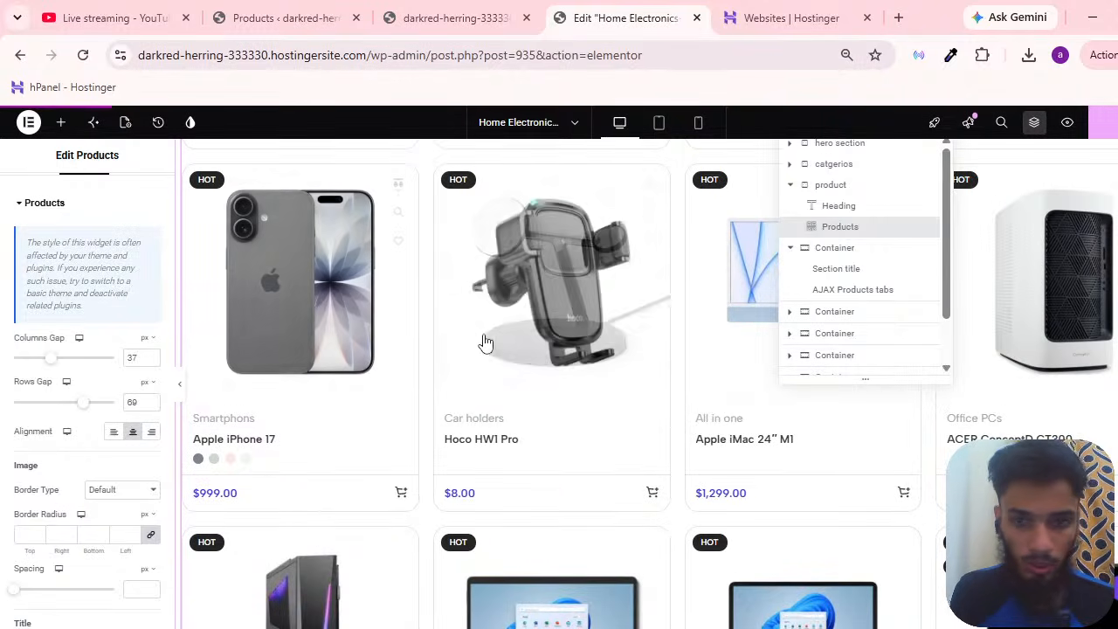
{"action": "scroll", "coordinate": [404, 324], "scroll_direction": "up", "scroll_amount": 3}
{"action": "scroll", "coordinate": [464, 320], "scroll_direction": "down", "scroll_amount": 3}
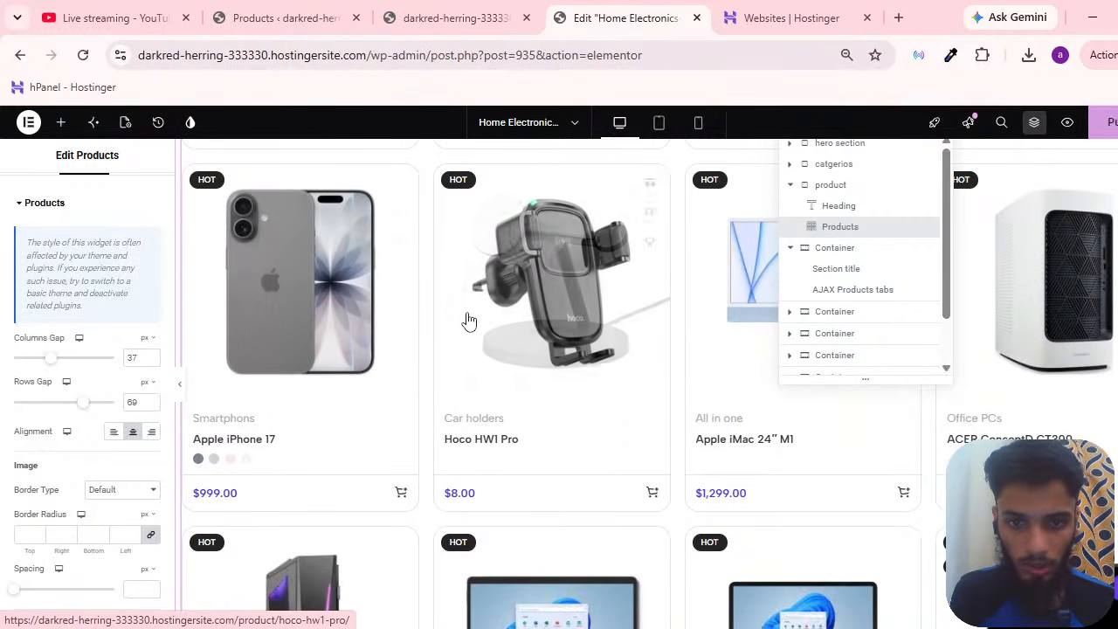
{"action": "scroll", "coordinate": [427, 319], "scroll_direction": "up", "scroll_amount": 8}
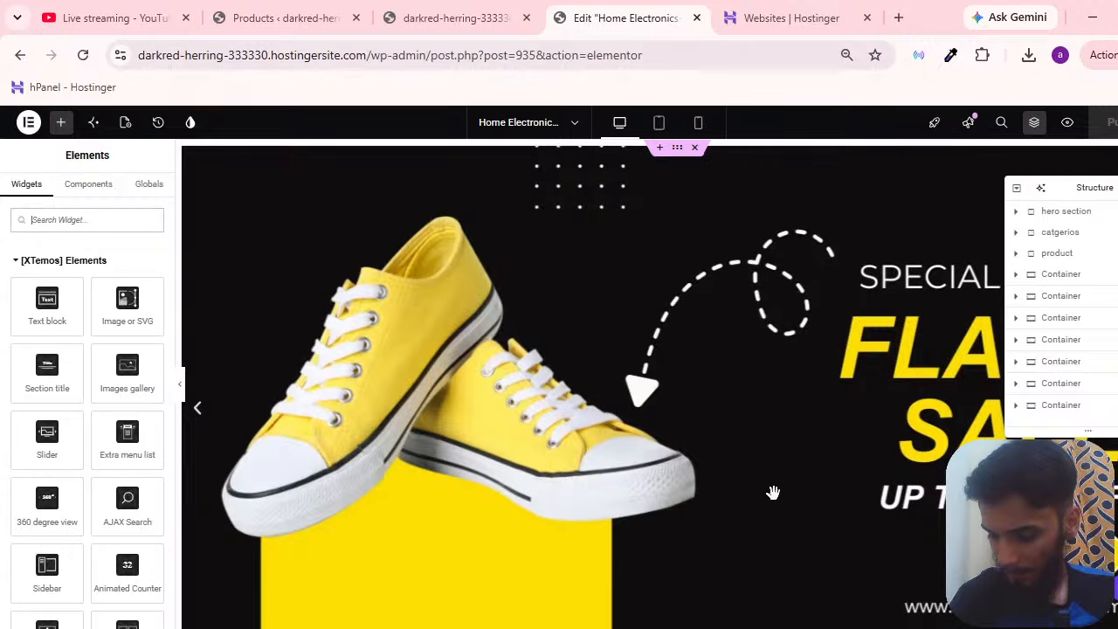
{"action": "scroll", "coordinate": [773, 492], "scroll_direction": "down", "scroll_amount": 10}
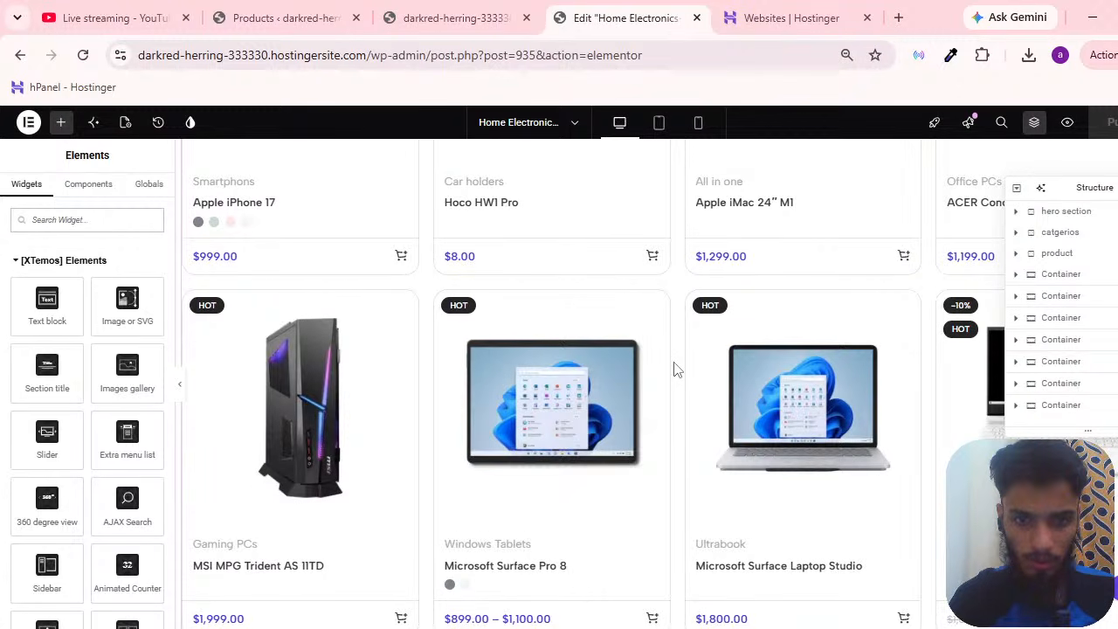
{"action": "scroll", "coordinate": [673, 370], "scroll_direction": "up", "scroll_amount": 3}
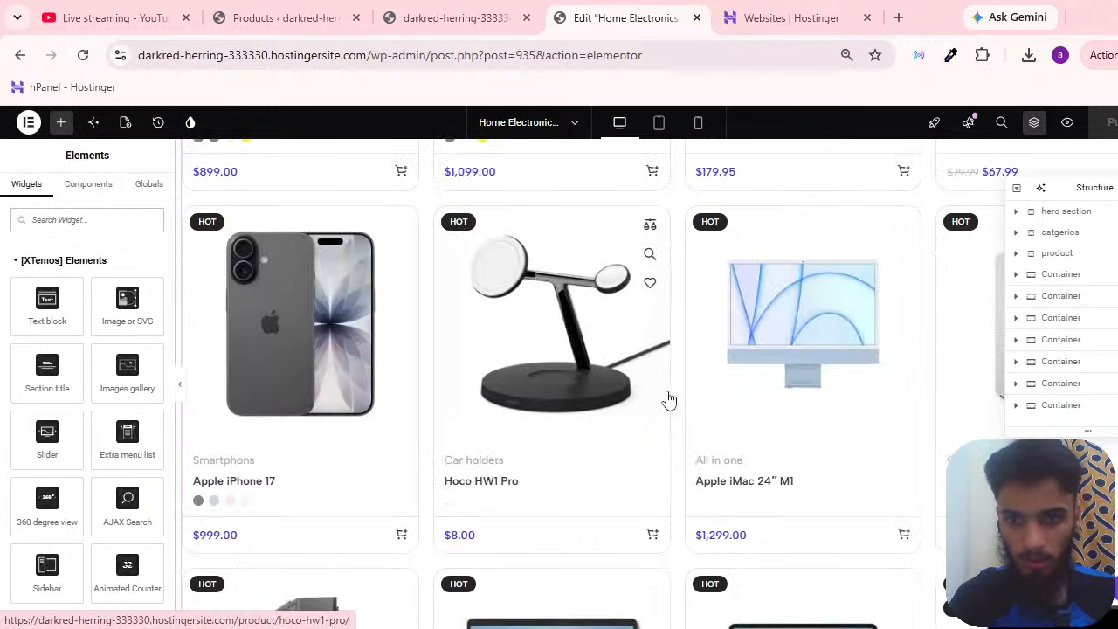
Set the featured Products widget's columns gap to 38 px and rows gap to 53 px, and check the grid.
{"action": "left_click", "coordinate": [687, 337]}
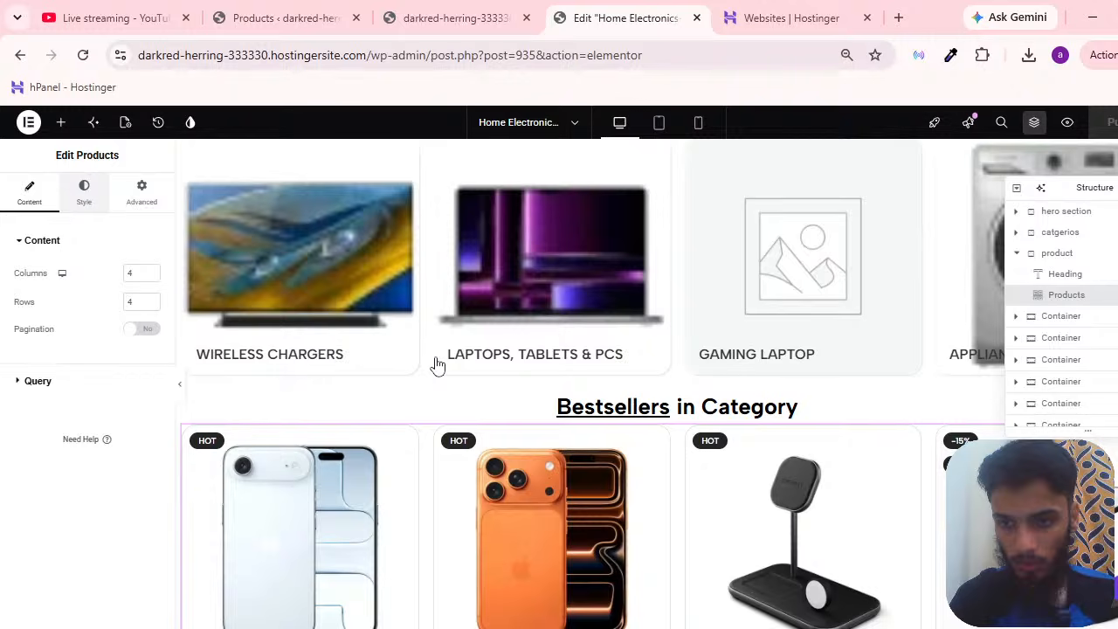
{"action": "scroll", "coordinate": [438, 365], "scroll_direction": "down", "scroll_amount": 3}
{"action": "left_click", "coordinate": [84, 192]}
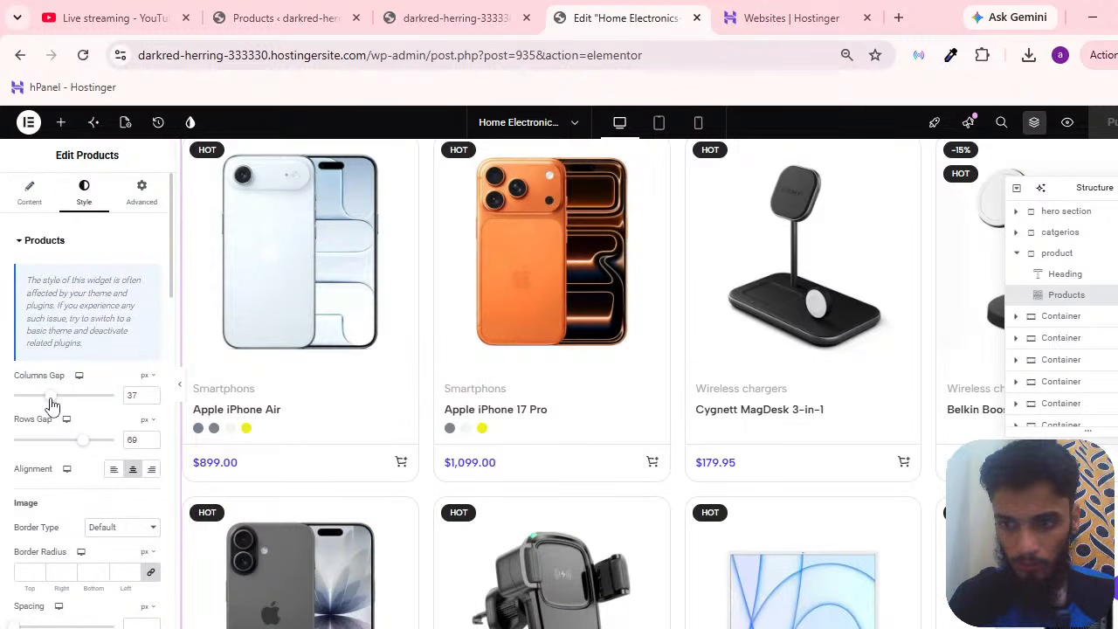
{"action": "left_click_drag", "start_coordinate": [52, 404], "coordinate": [47, 397]}
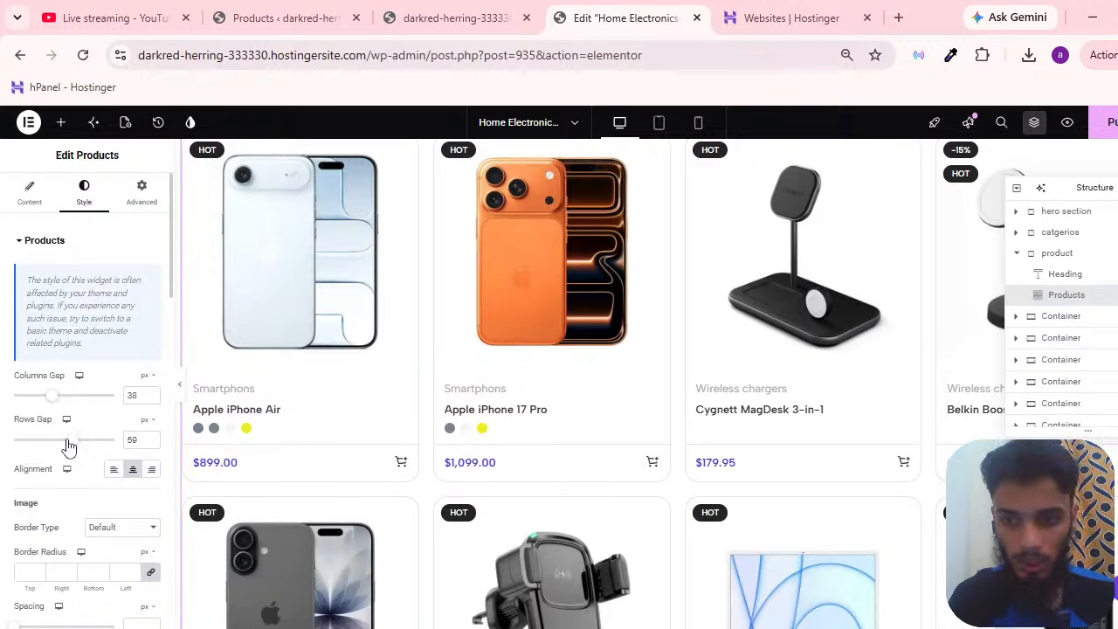
{"action": "scroll", "coordinate": [513, 434], "scroll_direction": "down", "scroll_amount": 3}
{"action": "scroll", "coordinate": [549, 445], "scroll_direction": "down", "scroll_amount": 6}
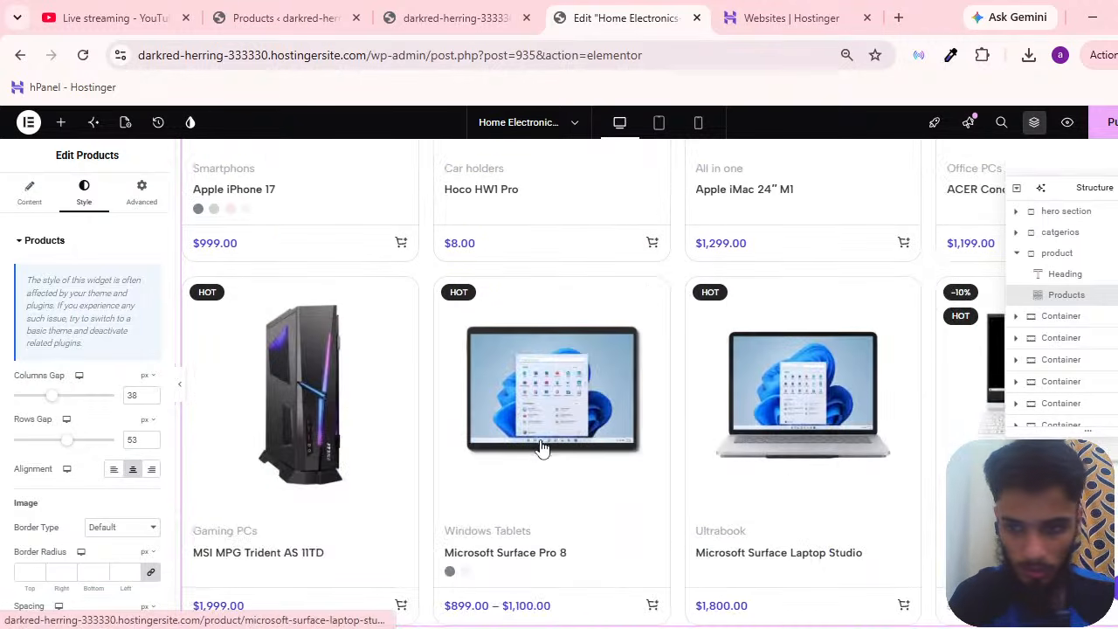
{"action": "scroll", "coordinate": [631, 449], "scroll_direction": "down", "scroll_amount": 2}
{"action": "scroll", "coordinate": [507, 466], "scroll_direction": "up", "scroll_amount": 2}
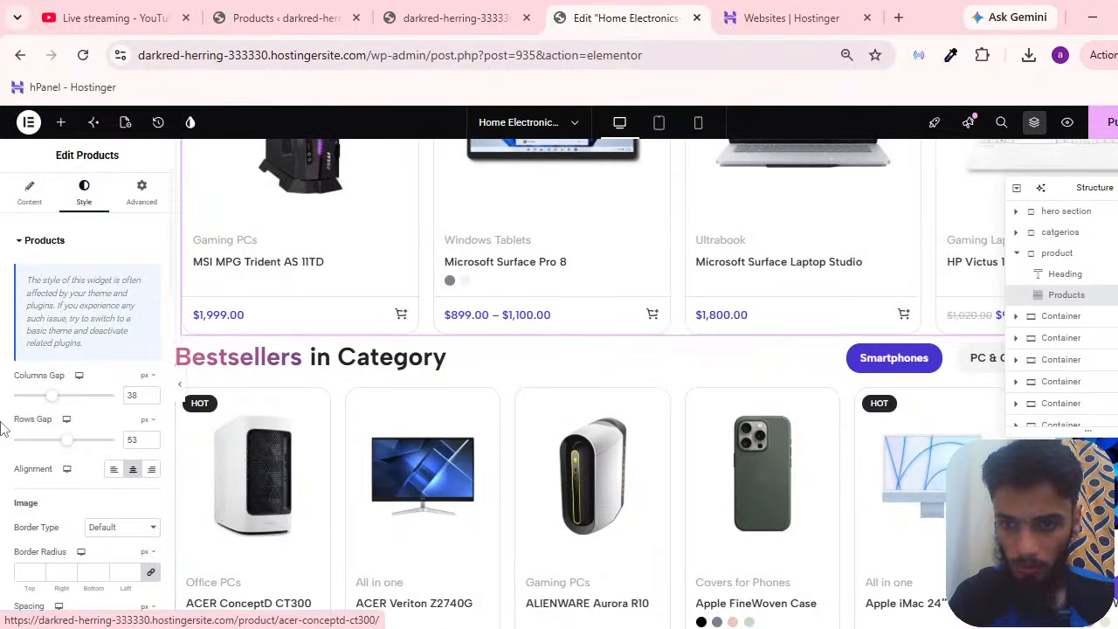
Set the product title color in the Products widget to black, #000000.
{"action": "scroll", "coordinate": [603, 434], "scroll_direction": "down", "scroll_amount": 5}
{"action": "scroll", "coordinate": [70, 435], "scroll_direction": "down", "scroll_amount": 3}
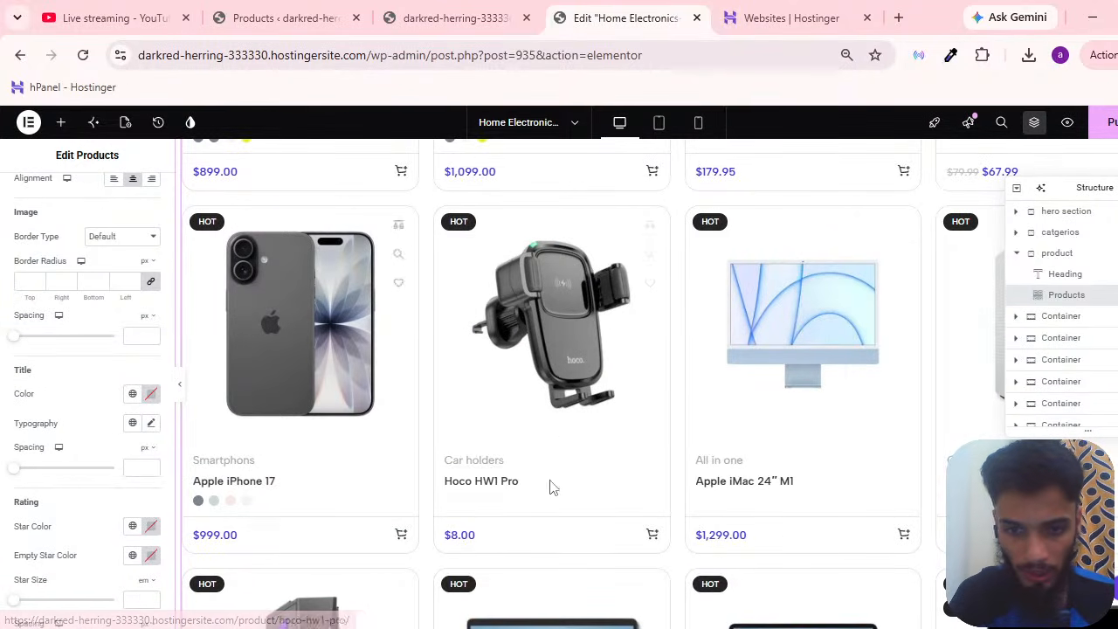
{"action": "left_click", "coordinate": [152, 394]}
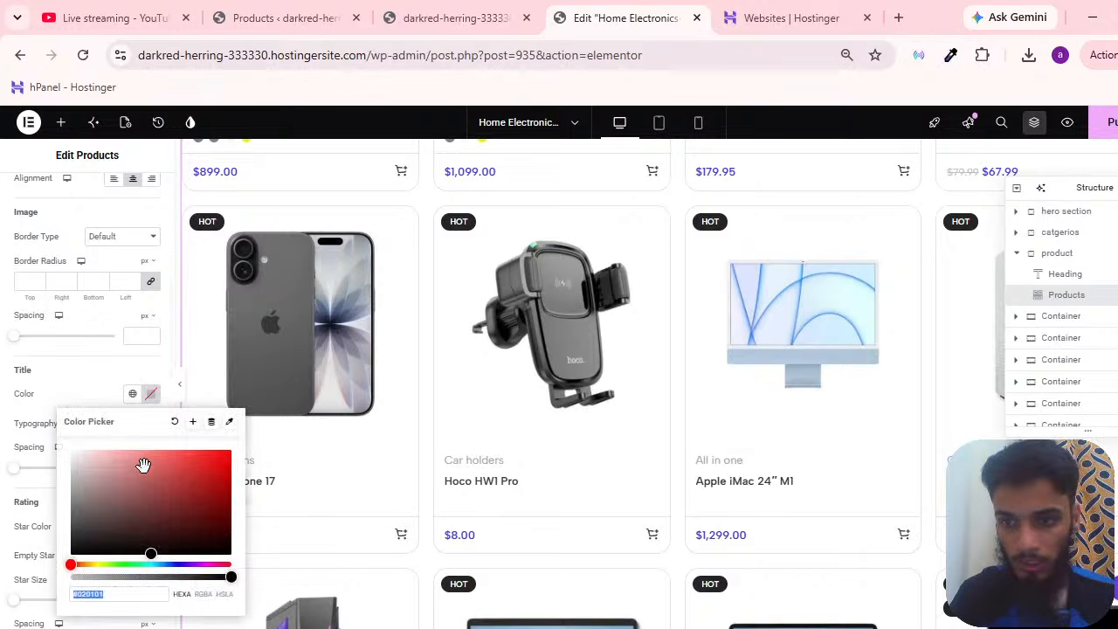
{"action": "left_click_drag", "start_coordinate": [113, 529], "coordinate": [208, 449]}
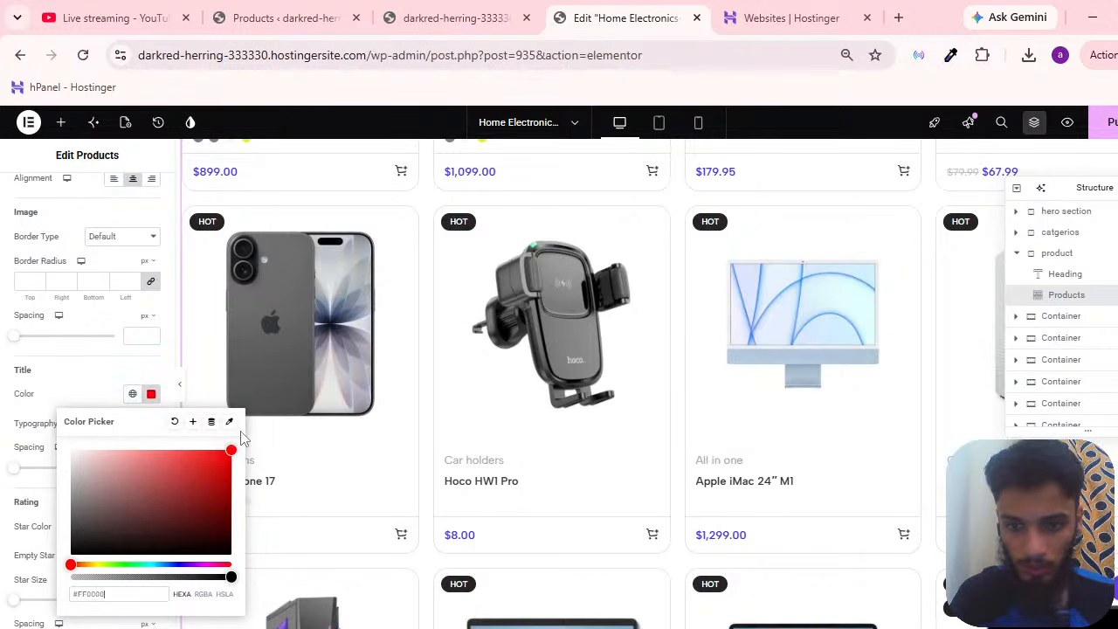
{"action": "left_click_drag", "start_coordinate": [152, 500], "coordinate": [4, 577]}
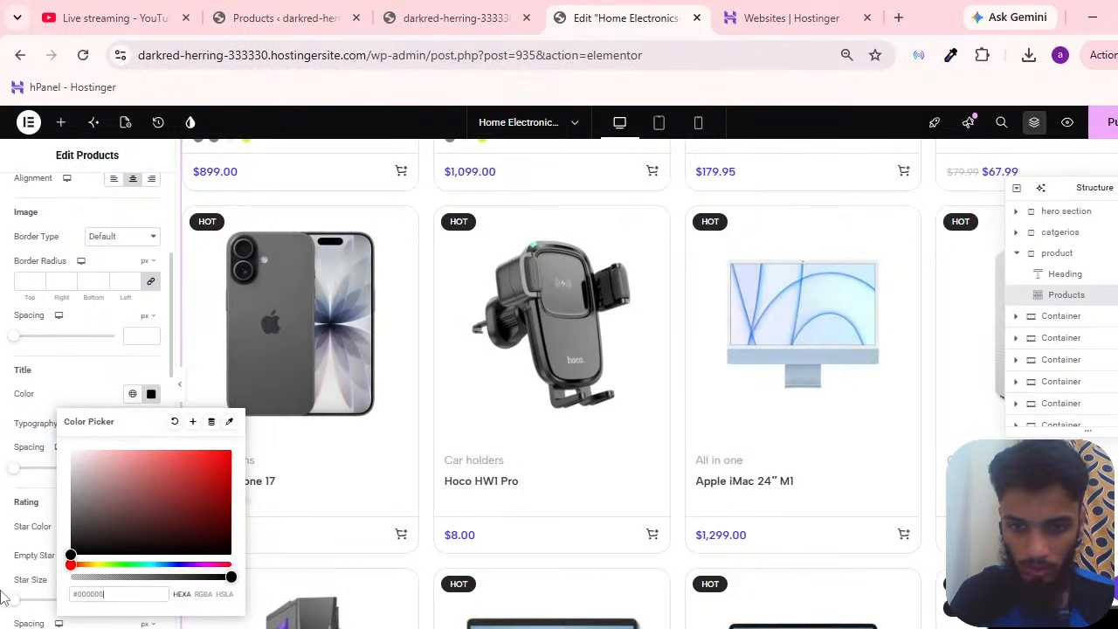
{"action": "left_click", "coordinate": [4, 507]}
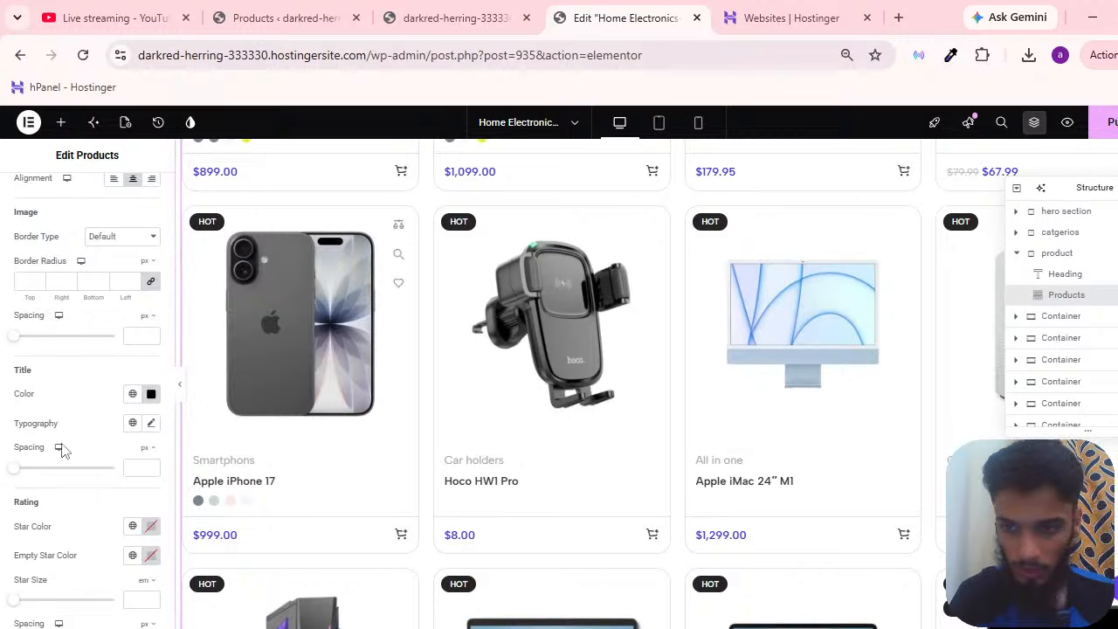
Look through the Products widget's rating, price, button, view cart and box style options.
{"action": "scroll", "coordinate": [24, 472], "scroll_direction": "down", "scroll_amount": 3}
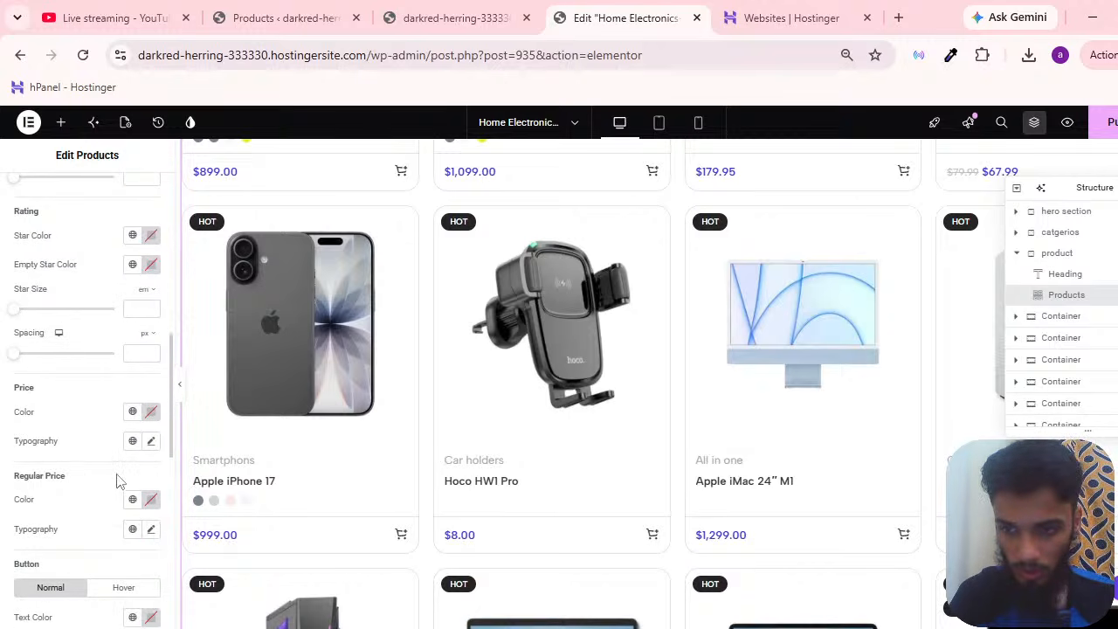
{"action": "scroll", "coordinate": [119, 480], "scroll_direction": "down", "scroll_amount": 3}
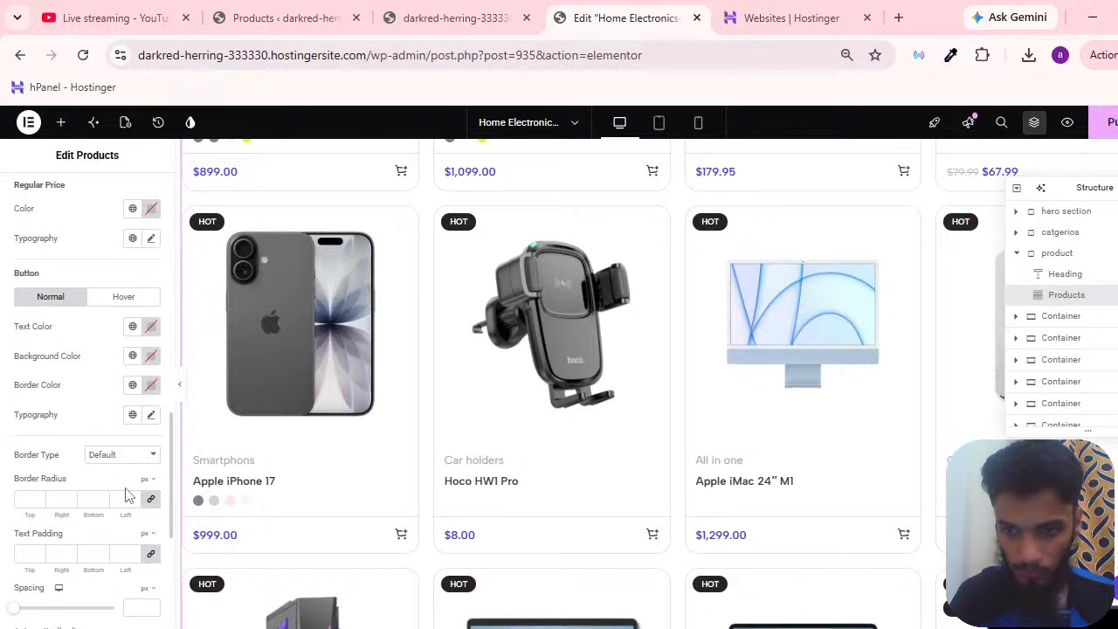
{"action": "scroll", "coordinate": [125, 495], "scroll_direction": "down", "scroll_amount": 3}
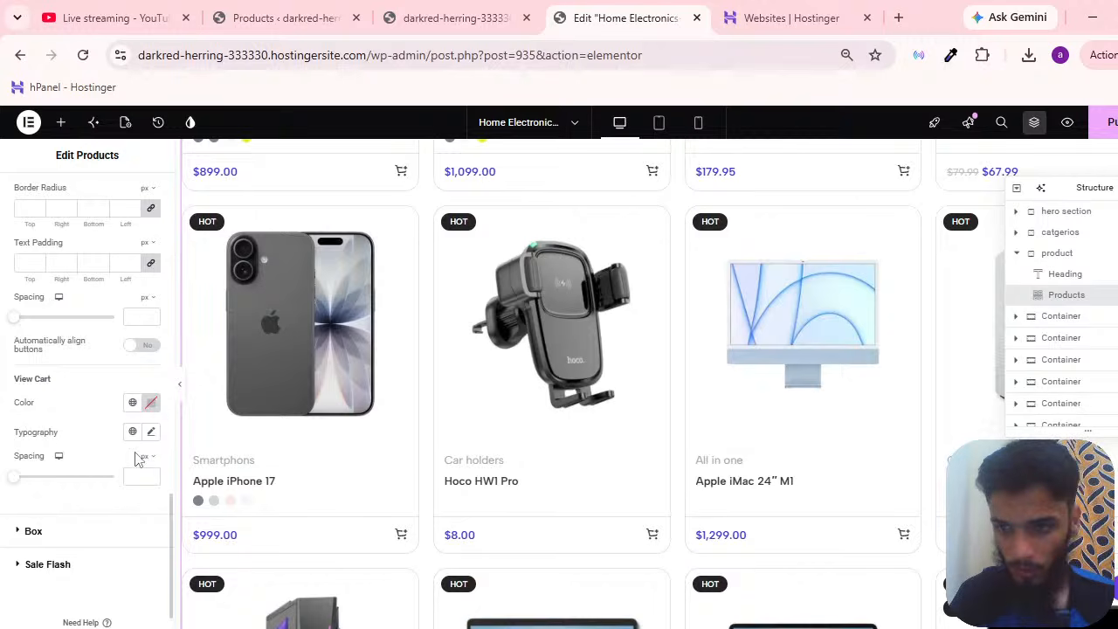
{"action": "left_click", "coordinate": [117, 531]}
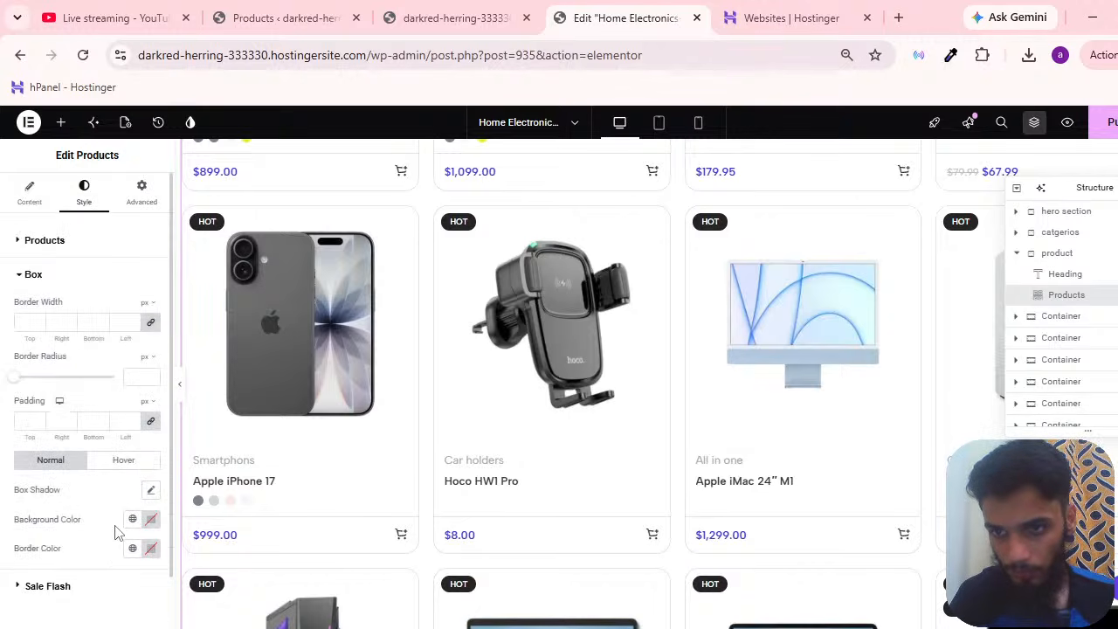
{"action": "scroll", "coordinate": [116, 495], "scroll_direction": "down", "scroll_amount": 1}
Hide the Products widget's sale flash and check the badges on the product cards.
{"action": "left_click", "coordinate": [106, 528]}
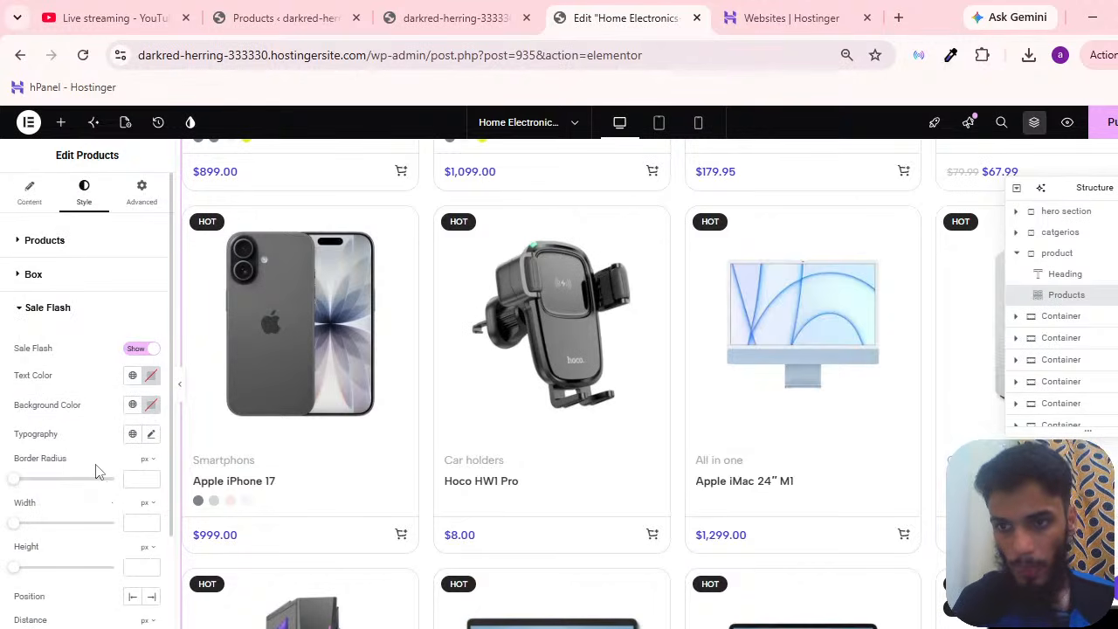
{"action": "left_click", "coordinate": [144, 352]}
{"action": "scroll", "coordinate": [342, 401], "scroll_direction": "up", "scroll_amount": 6}
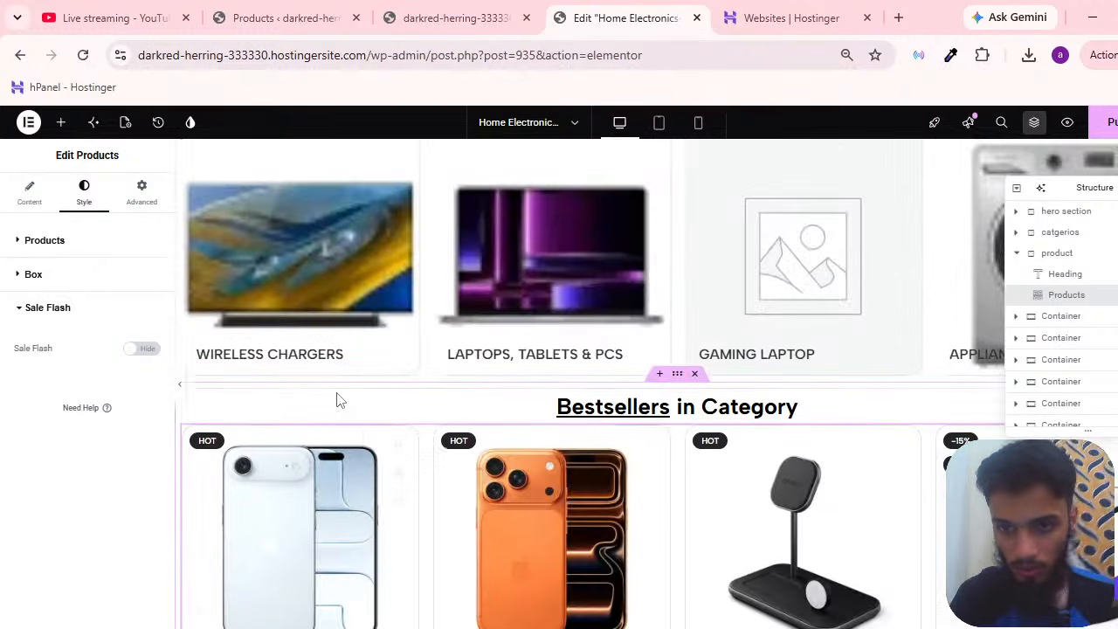
{"action": "scroll", "coordinate": [340, 399], "scroll_direction": "down", "scroll_amount": 3}
Set the product title spacing in the Products widget to 0 px.
{"action": "left_click", "coordinate": [15, 274]}
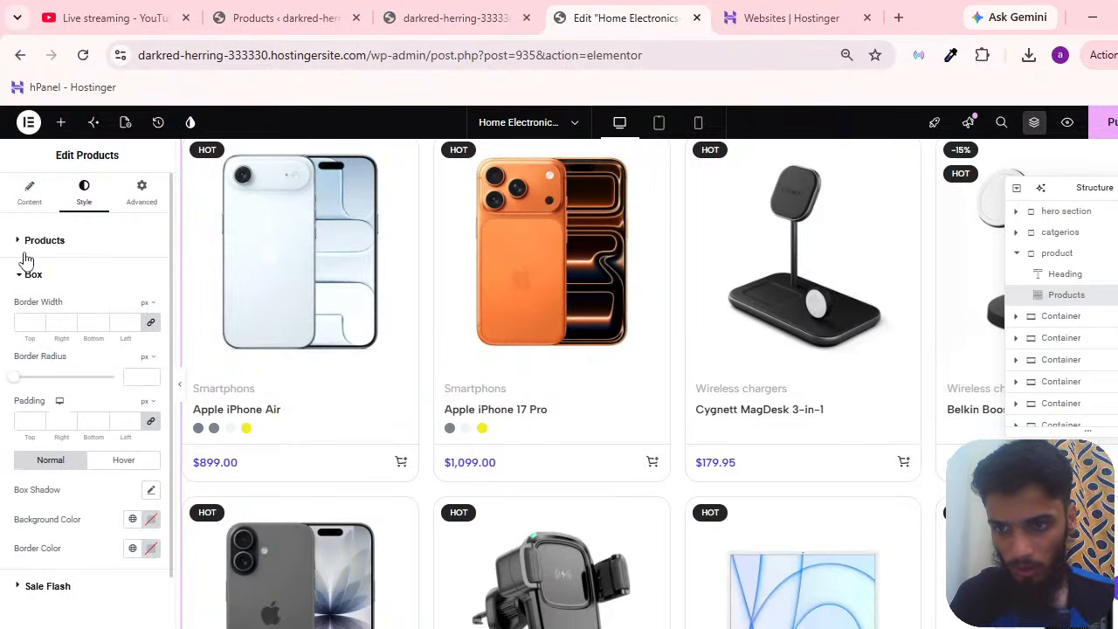
{"action": "left_click", "coordinate": [27, 245]}
{"action": "scroll", "coordinate": [452, 348], "scroll_direction": "down", "scroll_amount": 3}
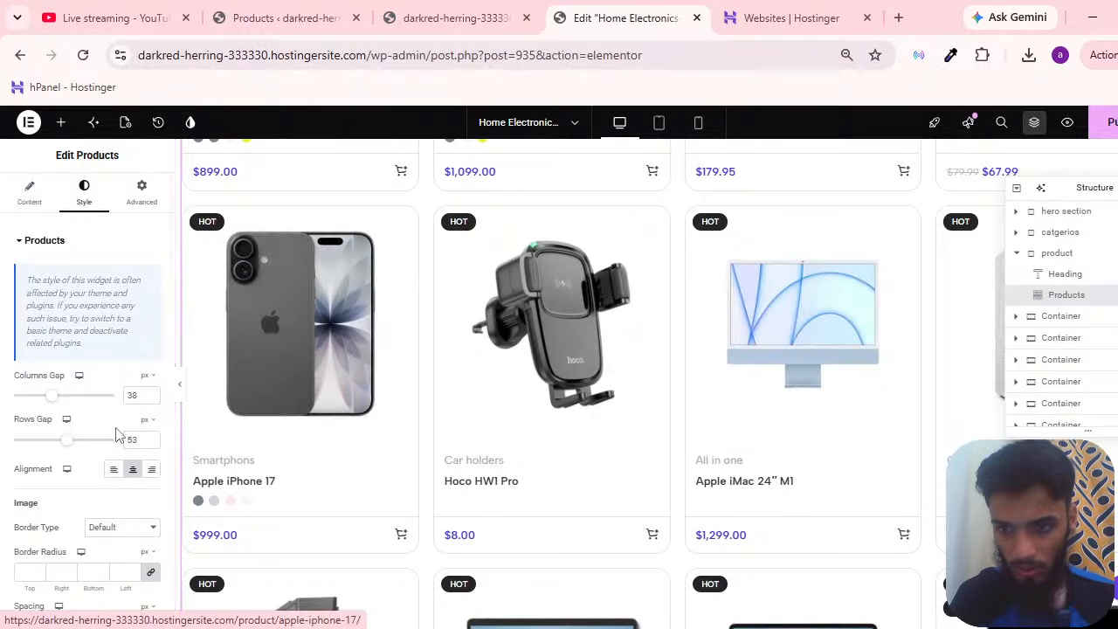
{"action": "scroll", "coordinate": [114, 500], "scroll_direction": "down", "scroll_amount": 3}
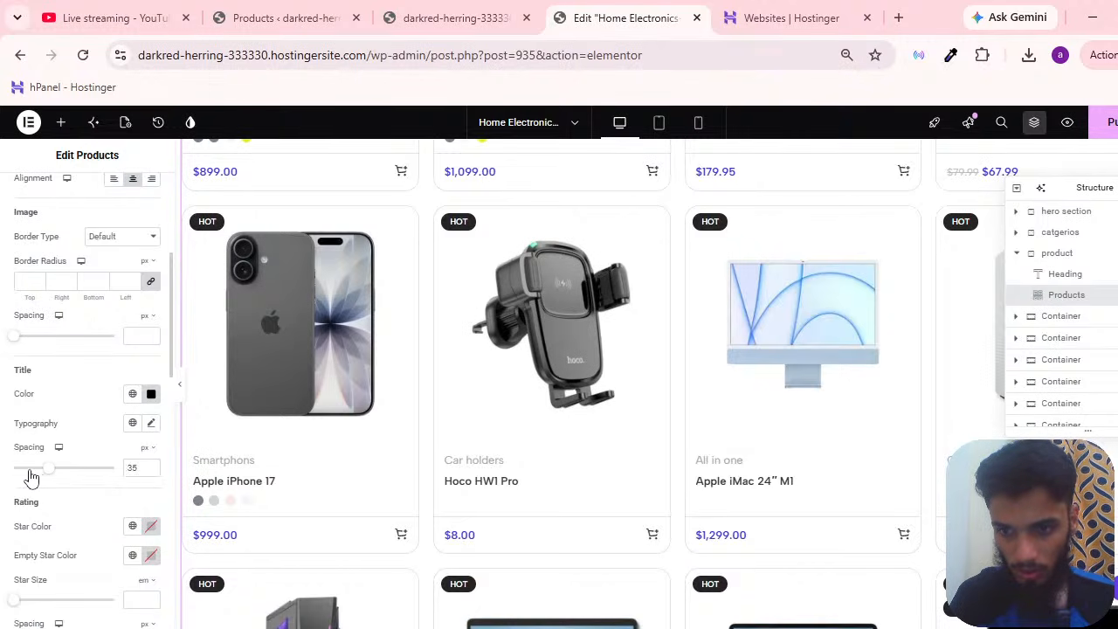
{"action": "scroll", "coordinate": [105, 405], "scroll_direction": "down", "scroll_amount": 3}
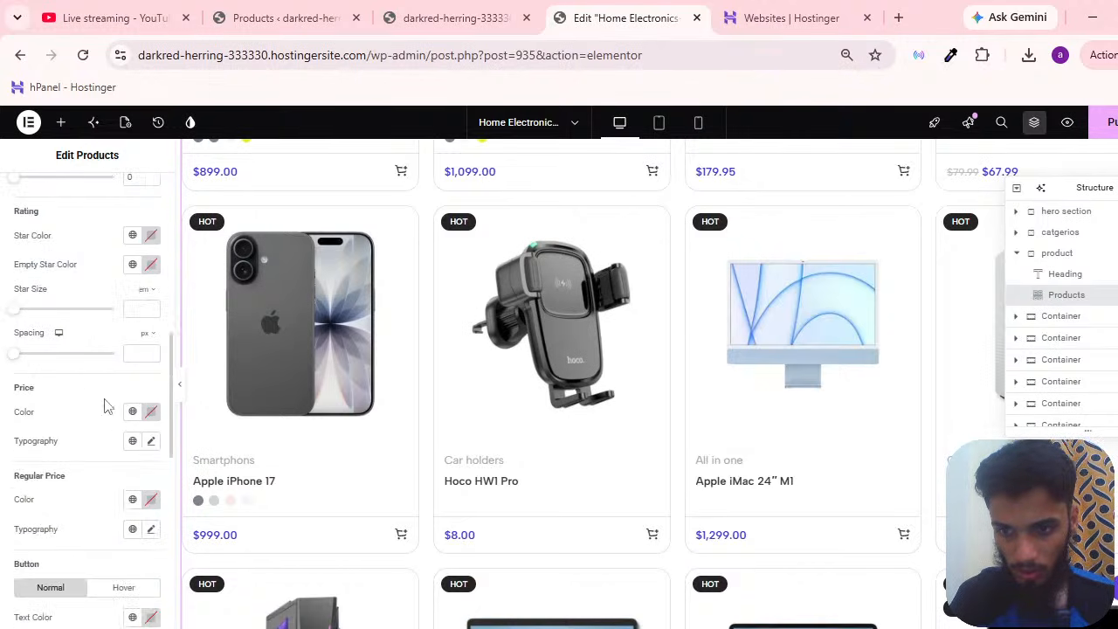
Set the product price color in the Products widget to black and check the prices in the grid.
{"action": "left_click", "coordinate": [152, 414]}
{"action": "mouse_move", "coordinate": [199, 272]}
{"action": "left_mouse_down"}
{"action": "mouse_move", "coordinate": [187, 249]}
{"action": "mouse_move", "coordinate": [17, 391]}
{"action": "left_mouse_up"}
{"action": "left_click", "coordinate": [12, 476]}
{"action": "scroll", "coordinate": [524, 367], "scroll_direction": "down", "scroll_amount": 3}
{"action": "scroll", "coordinate": [643, 362], "scroll_direction": "up", "scroll_amount": 3}
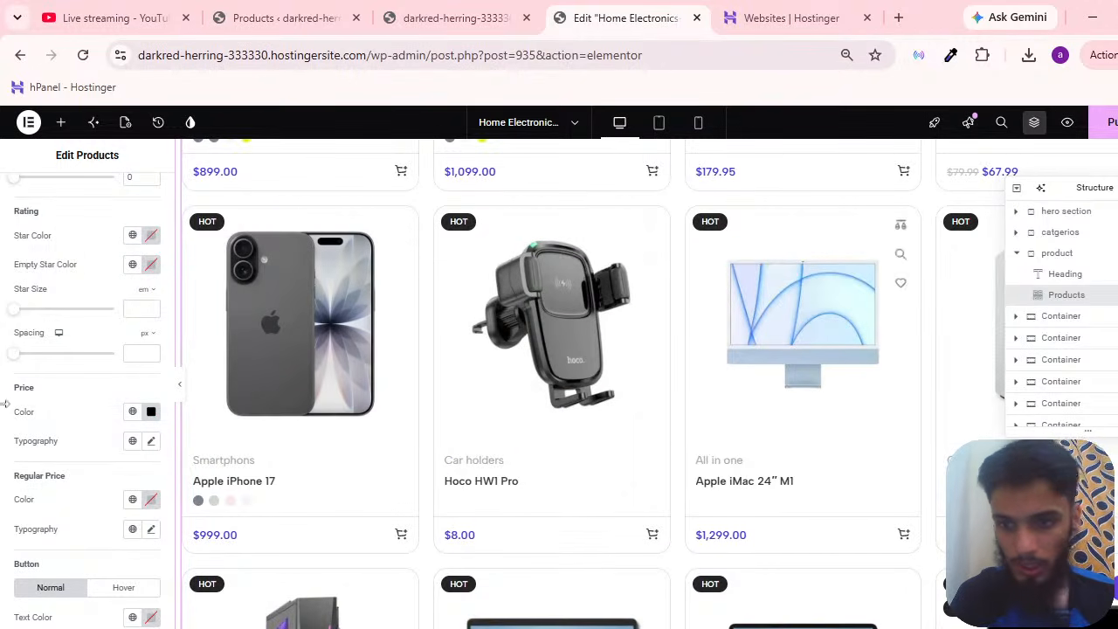
{"action": "scroll", "coordinate": [572, 408], "scroll_direction": "up", "scroll_amount": 3}
{"action": "scroll", "coordinate": [519, 374], "scroll_direction": "up", "scroll_amount": 3}
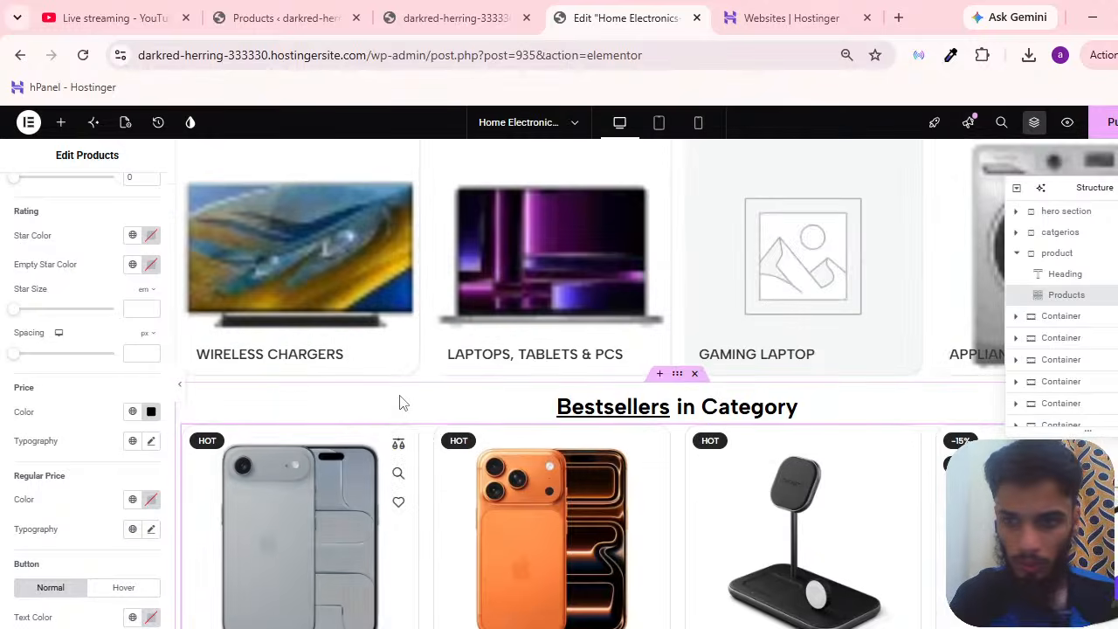
Review the featured product cards against the widget's style settings and publish the page changes.
{"action": "scroll", "coordinate": [70, 381], "scroll_direction": "up", "scroll_amount": 5}
{"action": "scroll", "coordinate": [558, 382], "scroll_direction": "down", "scroll_amount": 5}
{"action": "scroll", "coordinate": [557, 382], "scroll_direction": "up", "scroll_amount": 3}
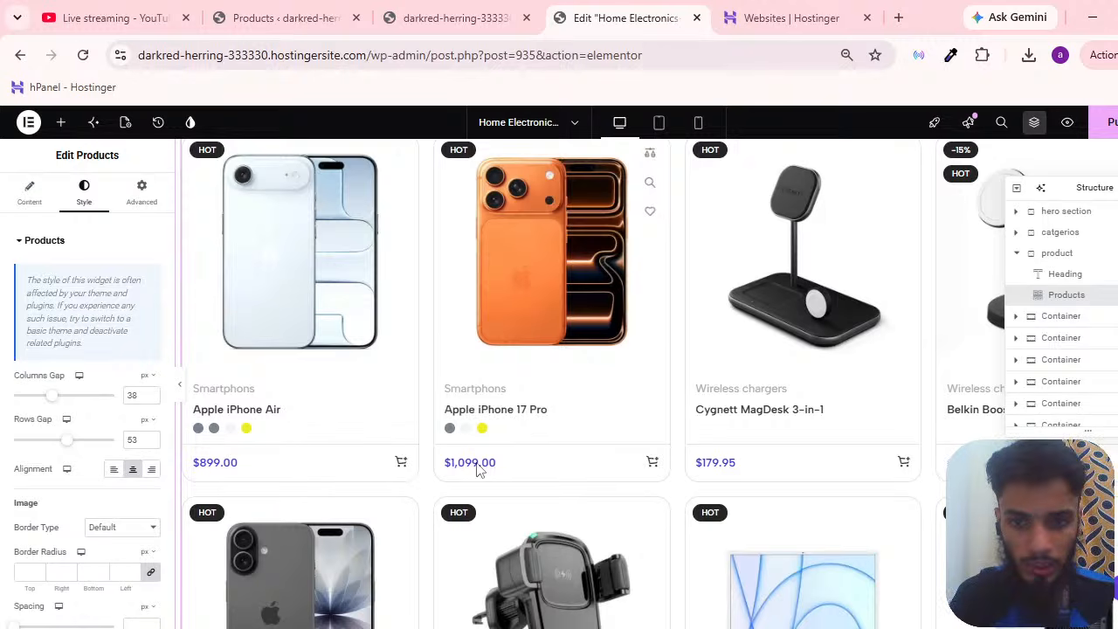
{"action": "scroll", "coordinate": [804, 410], "scroll_direction": "down", "scroll_amount": 3}
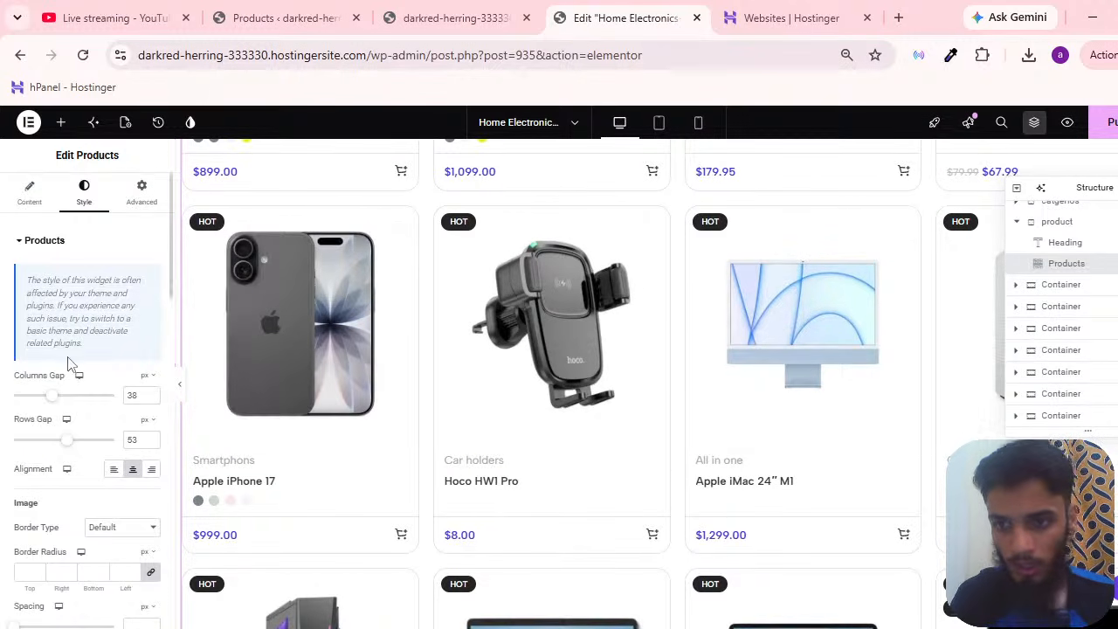
{"action": "scroll", "coordinate": [77, 393], "scroll_direction": "down", "scroll_amount": 3}
{"action": "scroll", "coordinate": [84, 264], "scroll_direction": "up", "scroll_amount": 3}
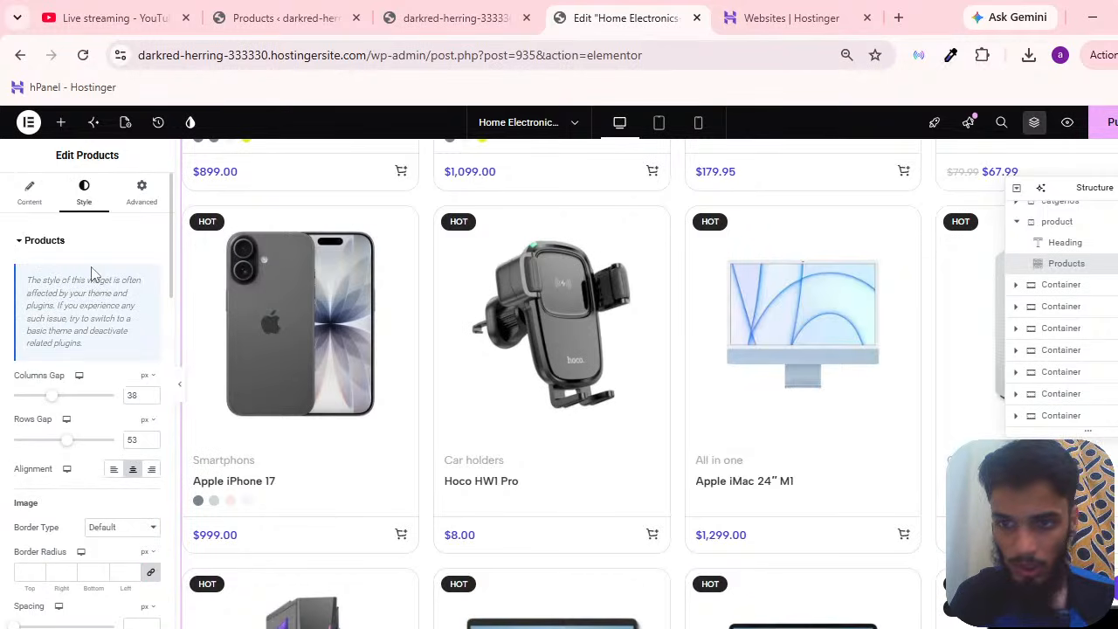
{"action": "scroll", "coordinate": [854, 261], "scroll_direction": "down", "scroll_amount": 3}
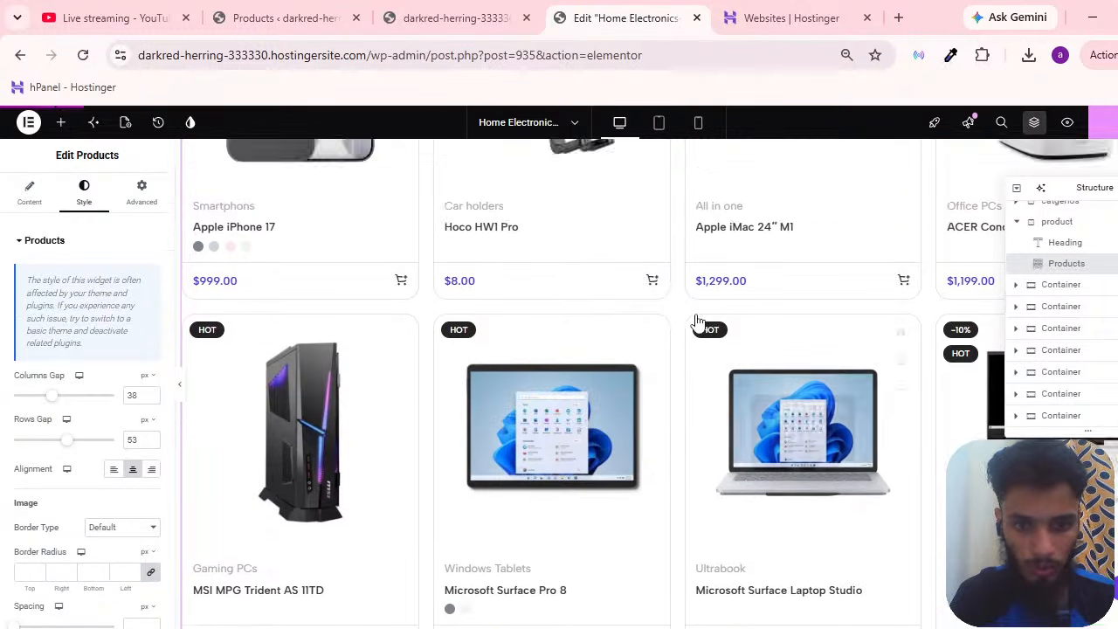
Review the featured products grid together with the Products widget's content, query and advanced layout settings.
{"action": "scroll", "coordinate": [679, 320], "scroll_direction": "up", "scroll_amount": 15}
{"action": "scroll", "coordinate": [612, 306], "scroll_direction": "down", "scroll_amount": 5}
{"action": "scroll", "coordinate": [655, 316], "scroll_direction": "up", "scroll_amount": 5}
{"action": "scroll", "coordinate": [644, 297], "scroll_direction": "down", "scroll_amount": 10}
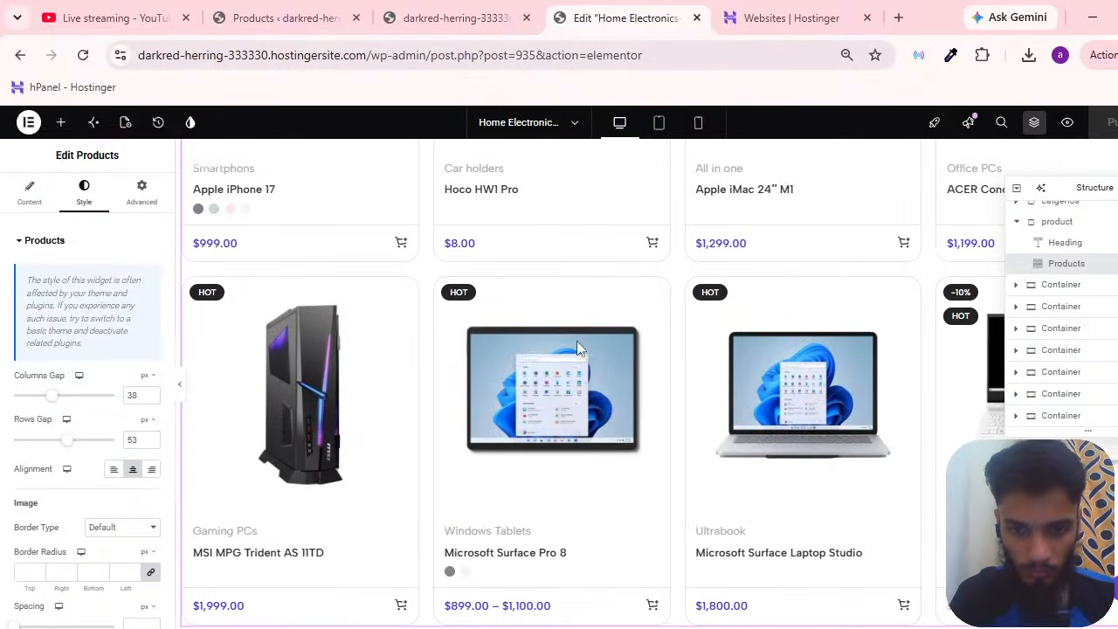
{"action": "scroll", "coordinate": [660, 375], "scroll_direction": "down", "scroll_amount": 5}
{"action": "scroll", "coordinate": [434, 359], "scroll_direction": "up", "scroll_amount": 8}
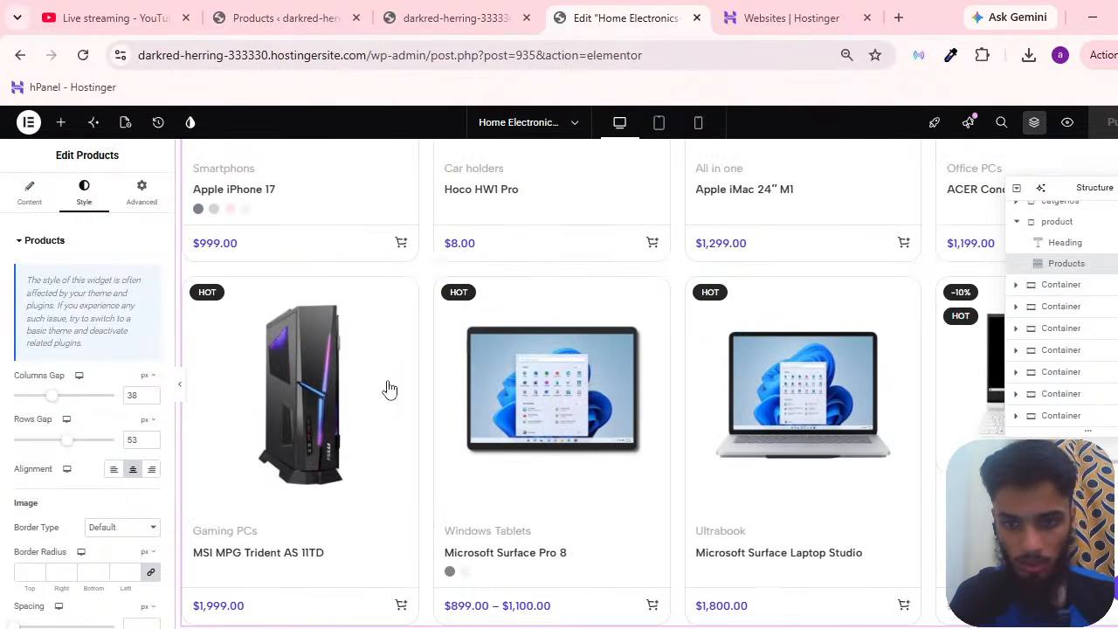
{"action": "left_click", "coordinate": [23, 197]}
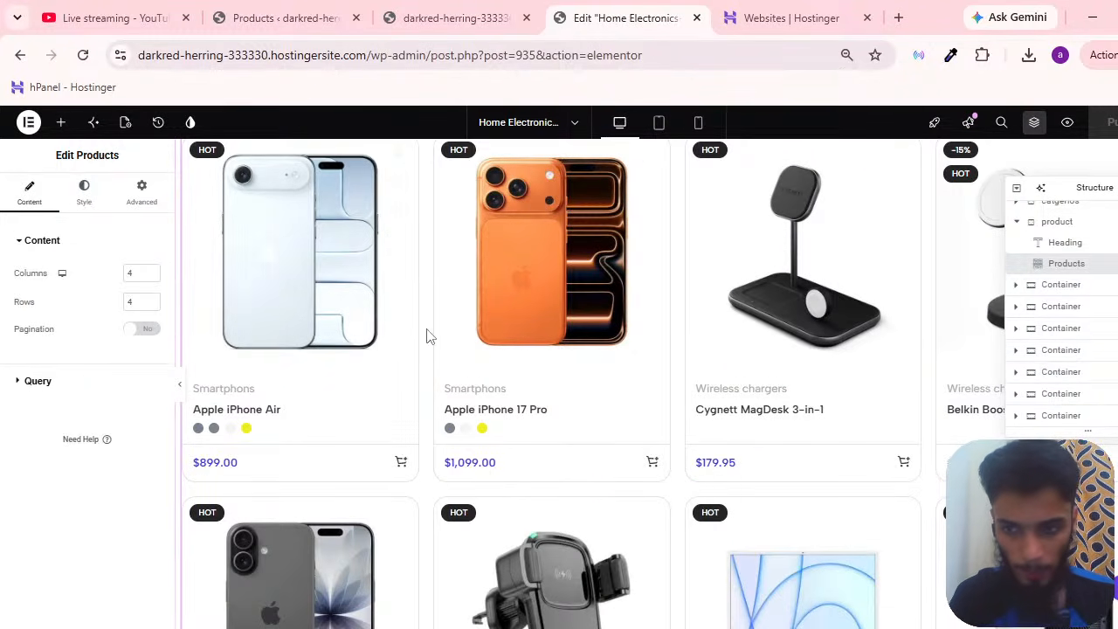
{"action": "left_click", "coordinate": [98, 393]}
{"action": "scroll", "coordinate": [507, 399], "scroll_direction": "down", "scroll_amount": 10}
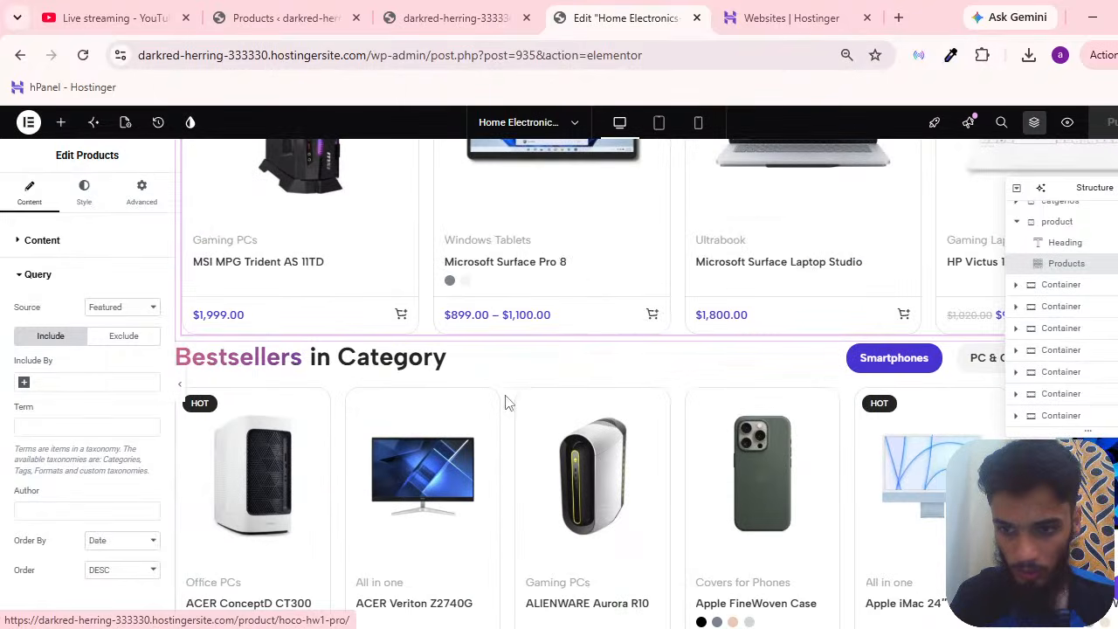
{"action": "scroll", "coordinate": [499, 410], "scroll_direction": "up", "scroll_amount": 4}
{"action": "scroll", "coordinate": [266, 361], "scroll_direction": "down", "scroll_amount": 1}
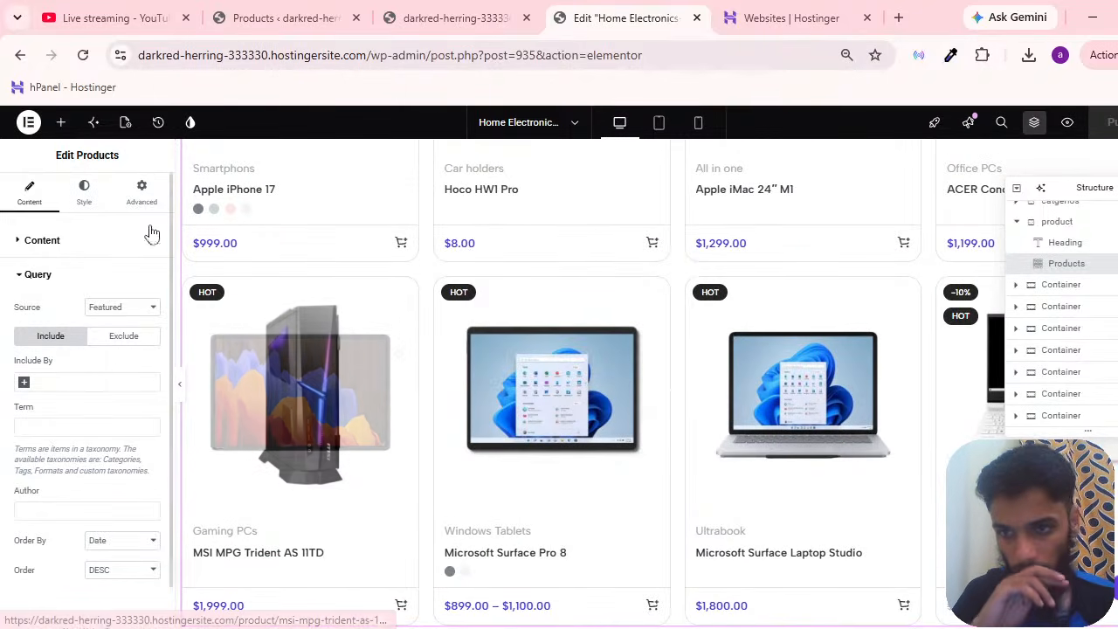
{"action": "left_click", "coordinate": [144, 193]}
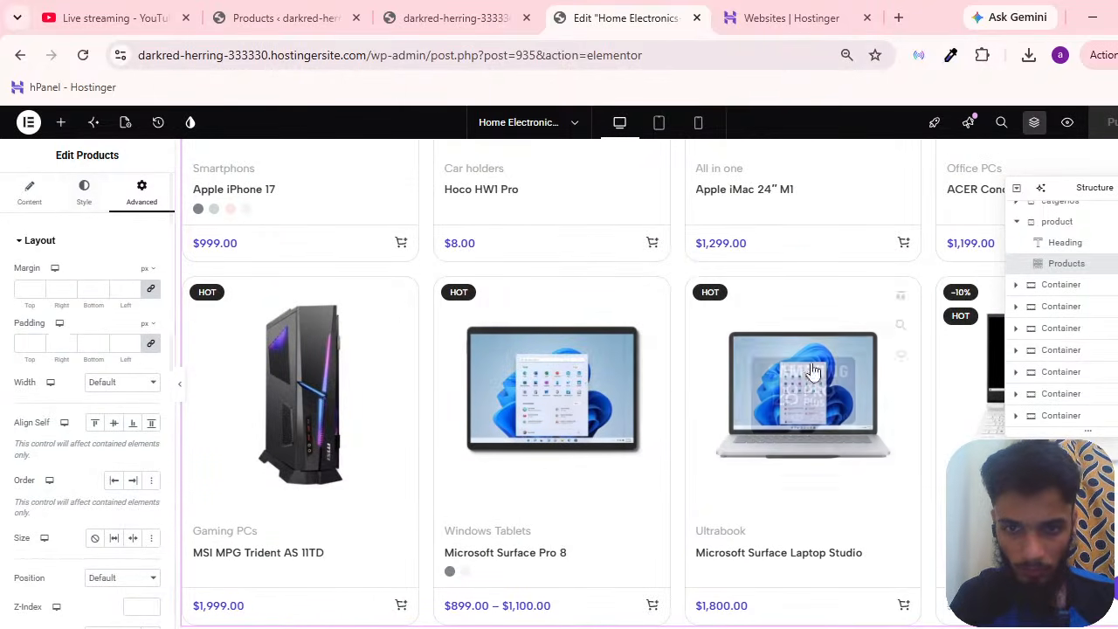
{"action": "scroll", "coordinate": [824, 374], "scroll_direction": "down", "scroll_amount": 3}
{"action": "scroll", "coordinate": [407, 412], "scroll_direction": "up", "scroll_amount": 10}
{"action": "scroll", "coordinate": [943, 379], "scroll_direction": "up", "scroll_amount": 10}
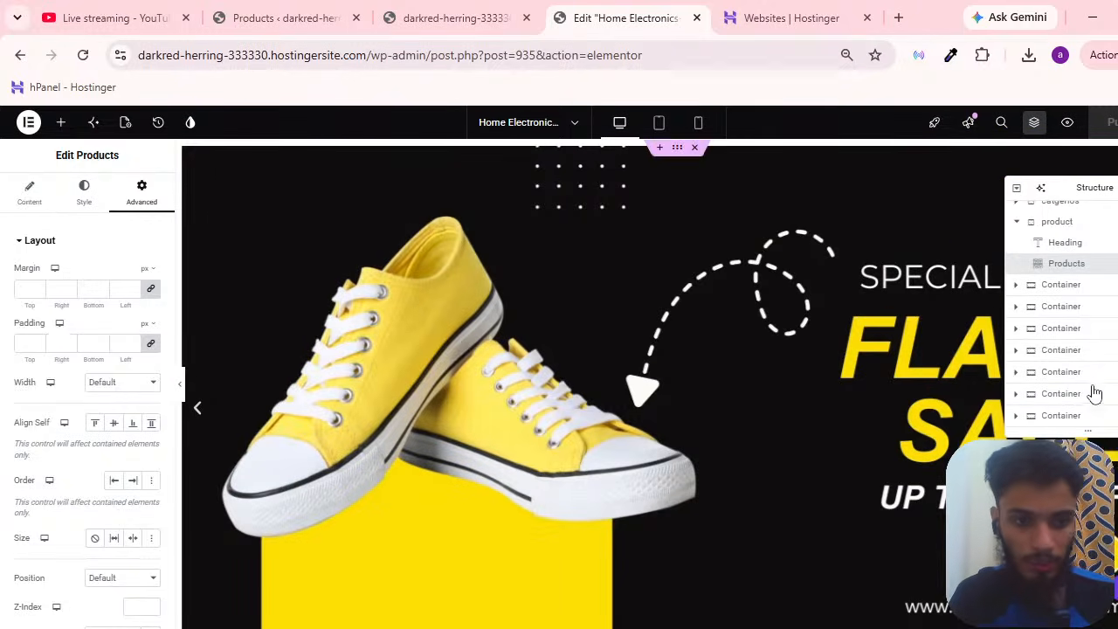
Select the product section's container and reposition the Structure panel over the canvas so its elements are readable.
{"action": "left_click", "coordinate": [1027, 229]}
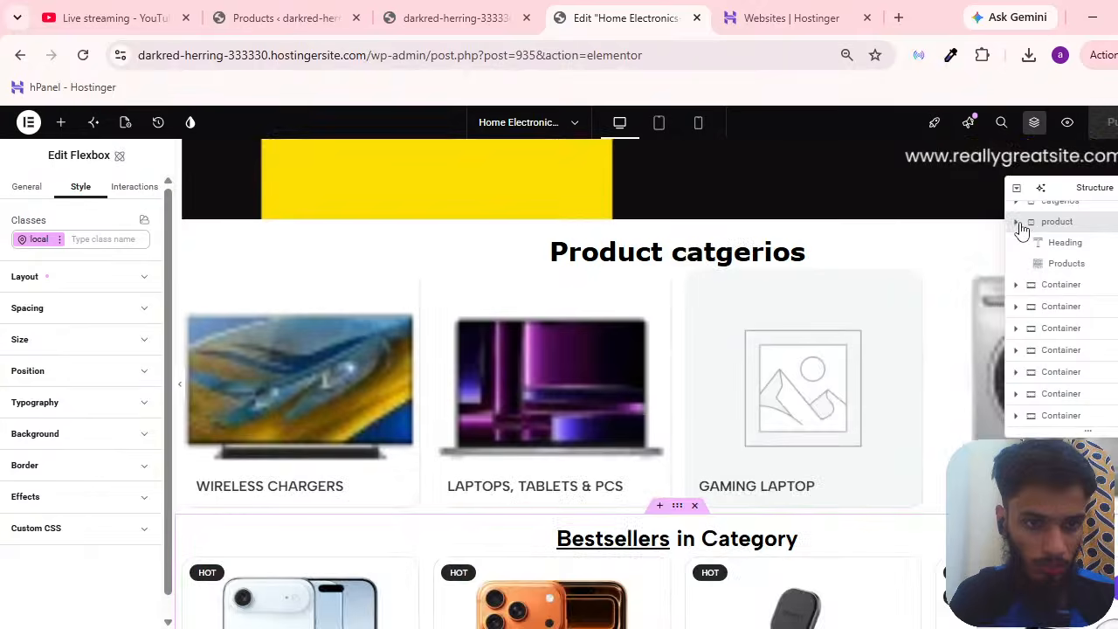
{"action": "left_click", "coordinate": [1018, 225]}
{"action": "left_click_drag", "start_coordinate": [1074, 192], "coordinate": [830, 199]}
{"action": "left_click", "coordinate": [771, 261]}
{"action": "scroll", "coordinate": [568, 385], "scroll_direction": "down", "scroll_amount": 3}
{"action": "scroll", "coordinate": [594, 391], "scroll_direction": "up", "scroll_amount": 3}
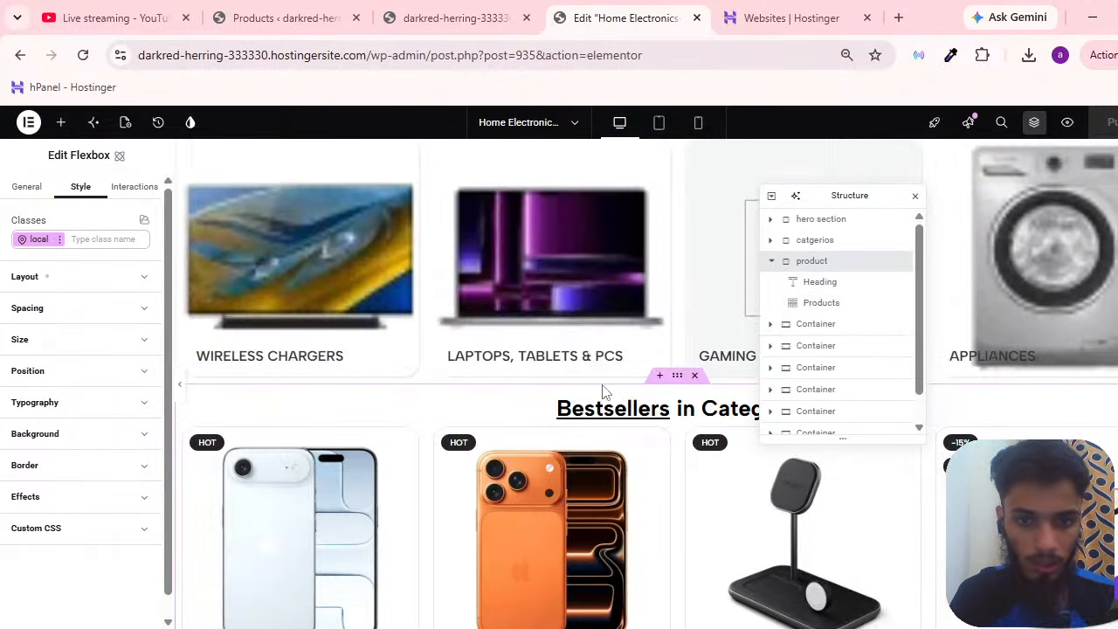
Replace the product section's heading title with "Featuerd products" and move the Structure panel clear of the heading.
{"action": "left_click", "coordinate": [715, 415]}
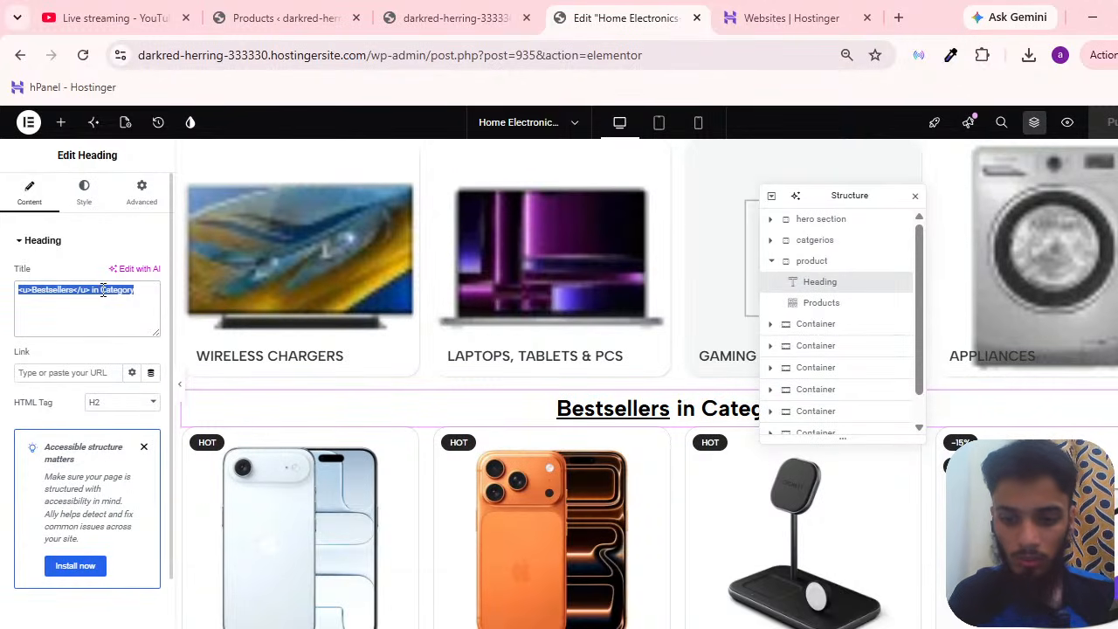
{"action": "type", "text": "FEAtu"}
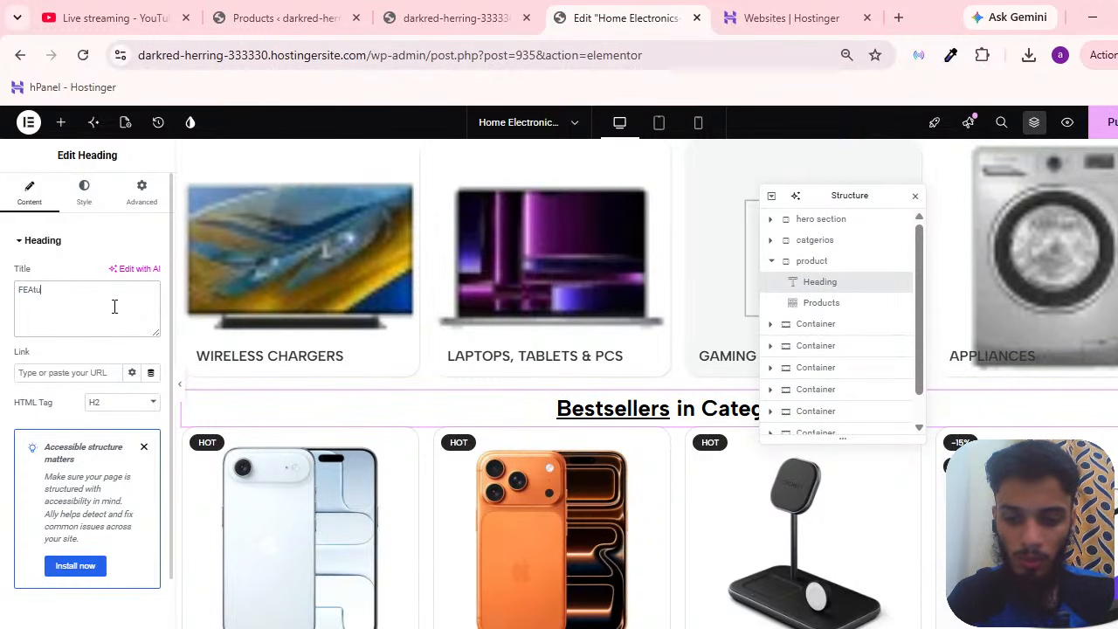
{"action": "type", "text": "etuerd products"}
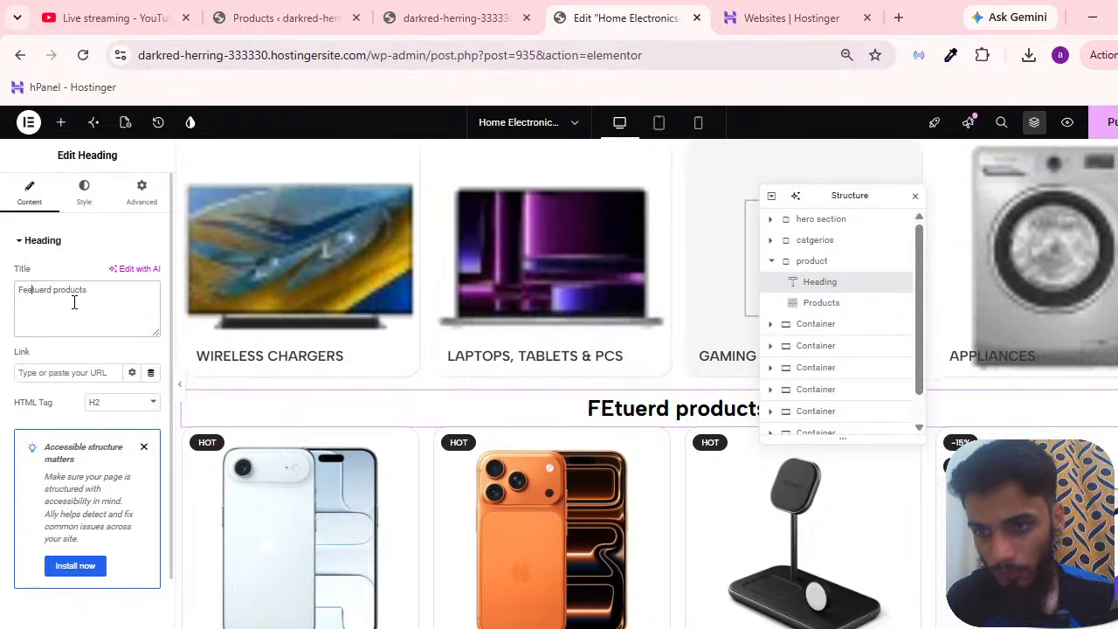
{"action": "scroll", "coordinate": [454, 323], "scroll_direction": "down", "scroll_amount": 3}
{"action": "scroll", "coordinate": [438, 373], "scroll_direction": "up", "scroll_amount": 3}
{"action": "left_click_drag", "start_coordinate": [821, 195], "coordinate": [932, 204]}
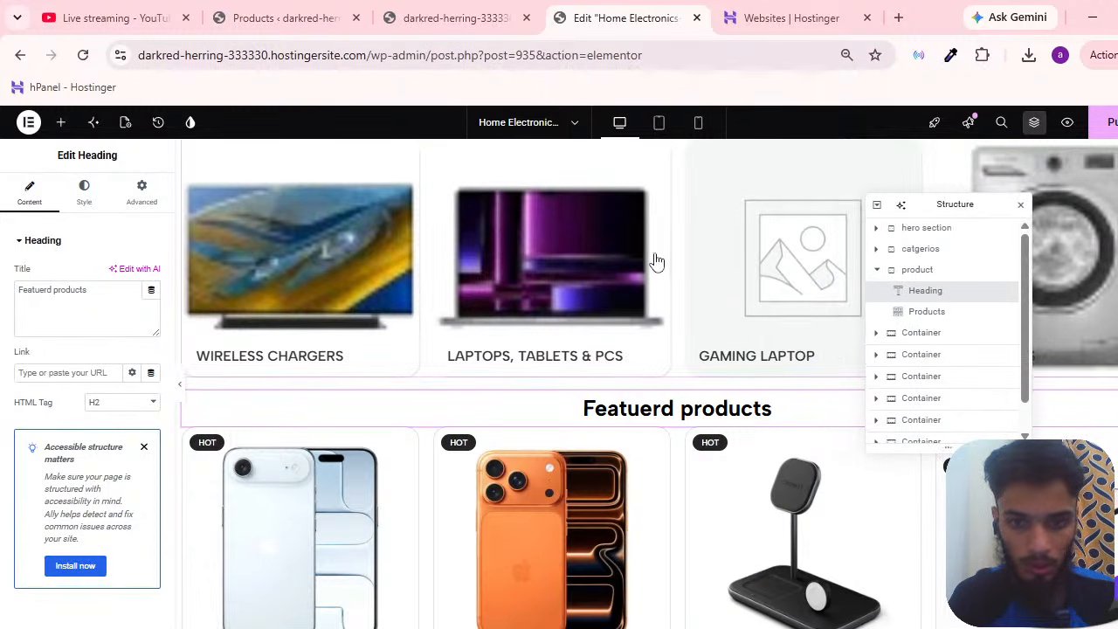
Delete the original "Bestsellers in Category" section below the featured products grid.
{"action": "scroll", "coordinate": [657, 260], "scroll_direction": "down", "scroll_amount": 13}
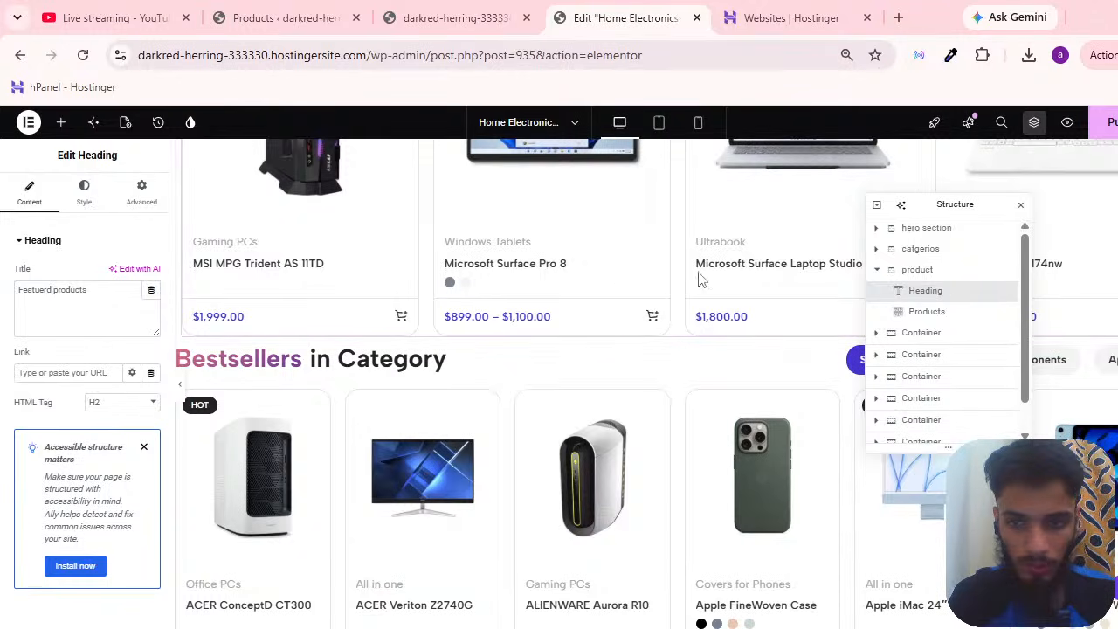
{"action": "scroll", "coordinate": [626, 287], "scroll_direction": "down", "scroll_amount": 2}
{"action": "scroll", "coordinate": [699, 350], "scroll_direction": "up", "scroll_amount": 2}
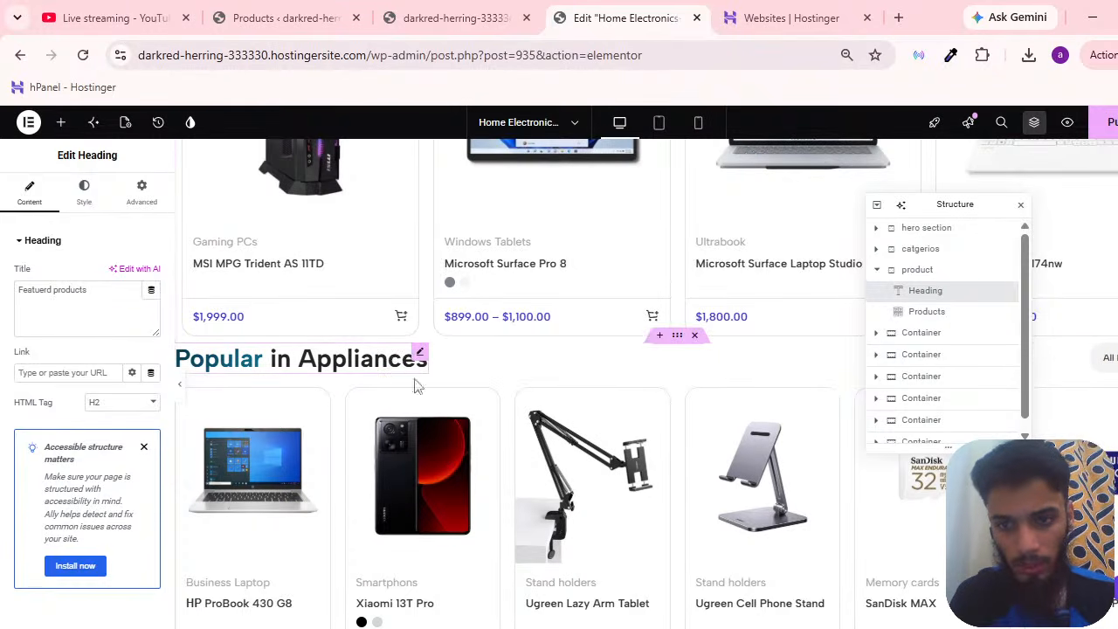
Examine the Popular in Appliances, Limited Offers and Popular in Gaming sections and how they follow the custom sections.
{"action": "scroll", "coordinate": [481, 307], "scroll_direction": "down", "scroll_amount": 3}
{"action": "scroll", "coordinate": [742, 314], "scroll_direction": "up", "scroll_amount": 8}
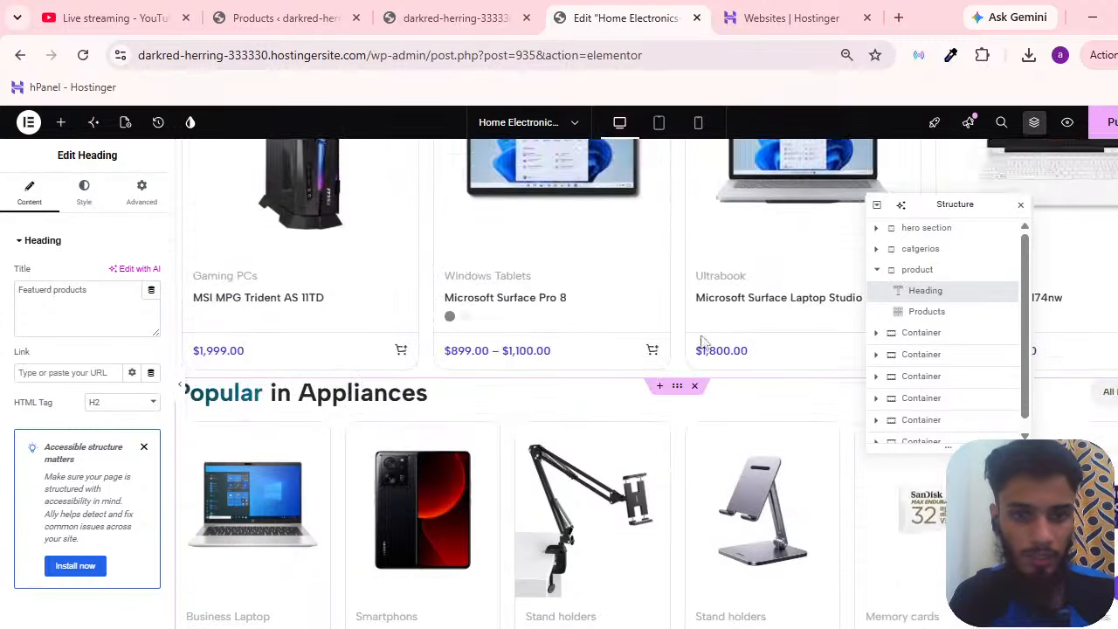
{"action": "scroll", "coordinate": [689, 301], "scroll_direction": "down", "scroll_amount": 8}
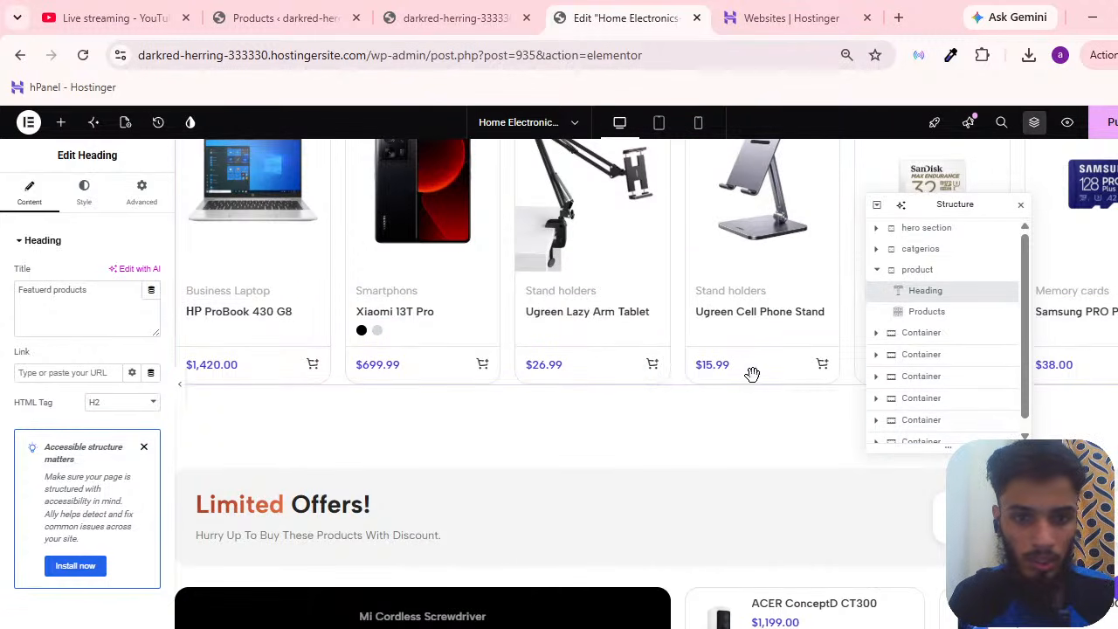
{"action": "scroll", "coordinate": [529, 462], "scroll_direction": "up", "scroll_amount": 3}
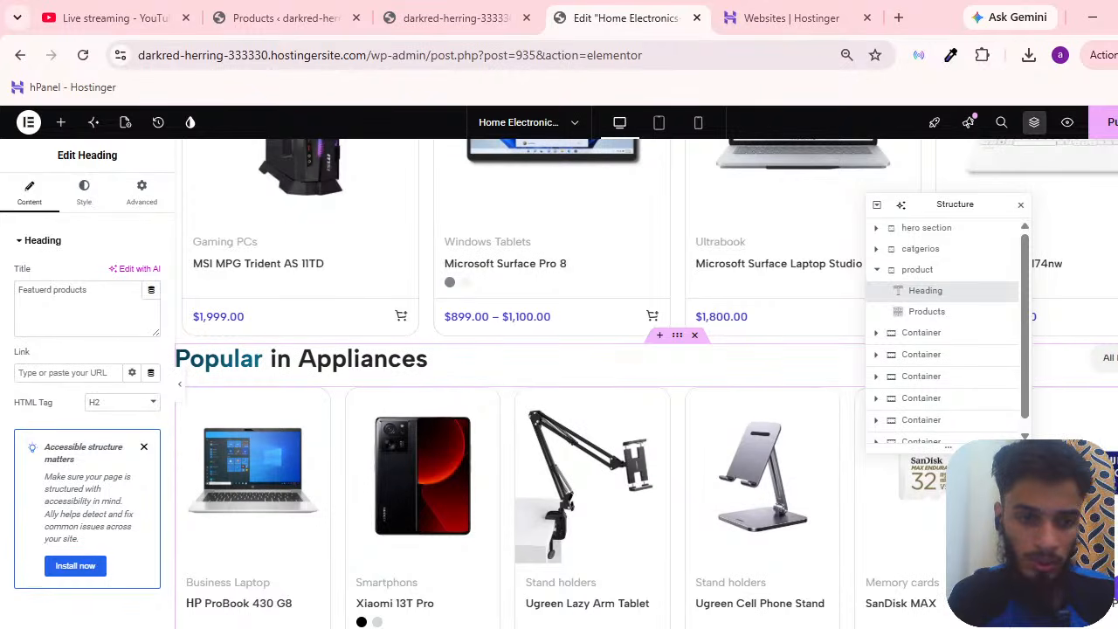
{"action": "scroll", "coordinate": [504, 507], "scroll_direction": "down", "scroll_amount": 3}
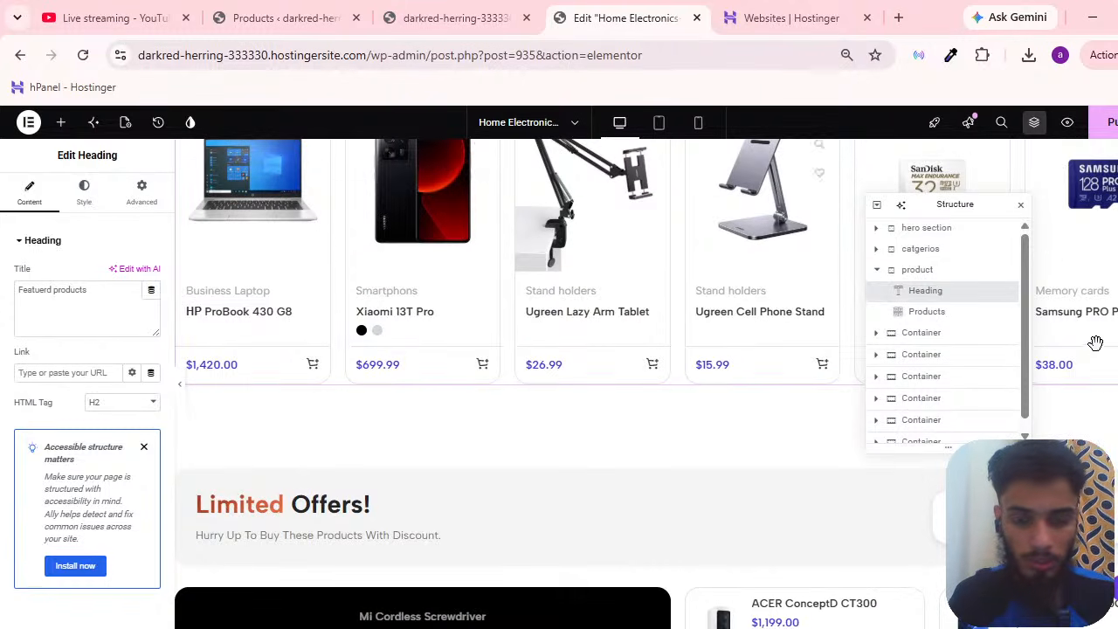
{"action": "scroll", "coordinate": [564, 337], "scroll_direction": "down", "scroll_amount": 6}
{"action": "scroll", "coordinate": [651, 432], "scroll_direction": "up", "scroll_amount": 3}
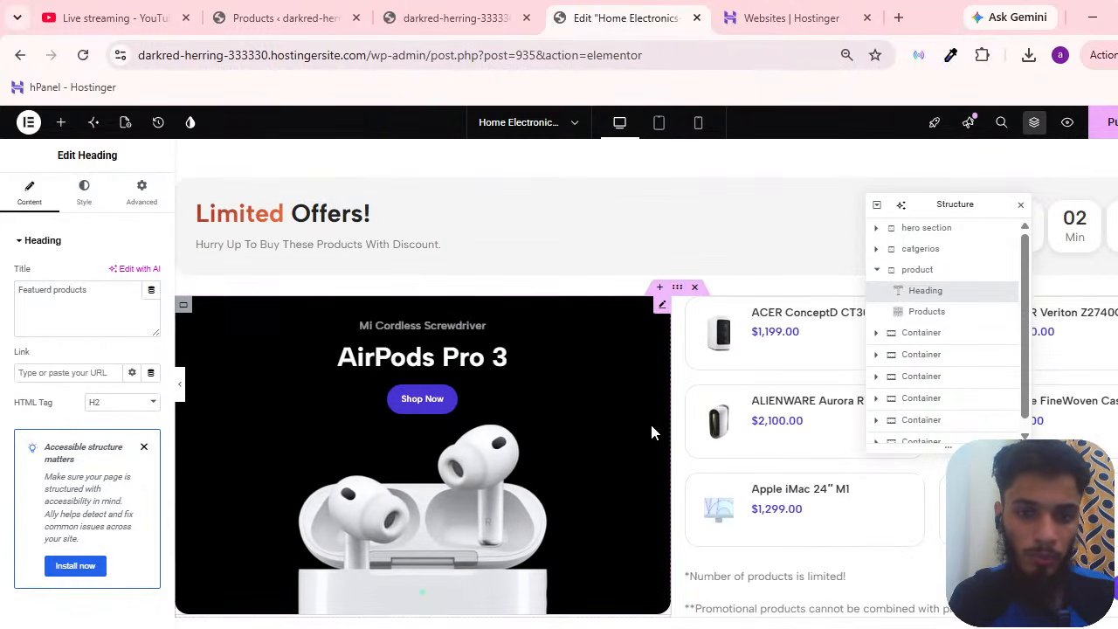
{"action": "scroll", "coordinate": [661, 437], "scroll_direction": "down", "scroll_amount": 3}
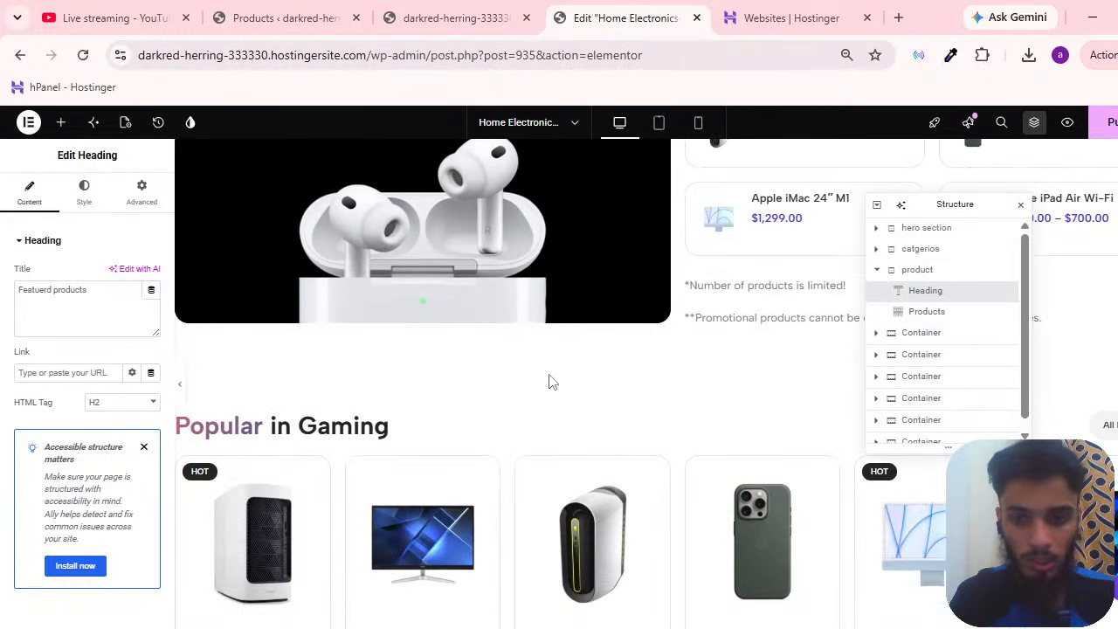
{"action": "scroll", "coordinate": [564, 384], "scroll_direction": "down", "scroll_amount": 12}
{"action": "scroll", "coordinate": [616, 428], "scroll_direction": "up", "scroll_amount": 3}
{"action": "scroll", "coordinate": [569, 407], "scroll_direction": "down", "scroll_amount": 3}
{"action": "scroll", "coordinate": [656, 417], "scroll_direction": "up", "scroll_amount": 7}
{"action": "scroll", "coordinate": [658, 421], "scroll_direction": "up", "scroll_amount": 15}
{"action": "scroll", "coordinate": [577, 359], "scroll_direction": "down", "scroll_amount": 10}
{"action": "scroll", "coordinate": [711, 524], "scroll_direction": "up", "scroll_amount": 6}
{"action": "scroll", "coordinate": [617, 511], "scroll_direction": "up", "scroll_amount": 4}
{"action": "scroll", "coordinate": [621, 501], "scroll_direction": "up", "scroll_amount": 6}
{"action": "scroll", "coordinate": [609, 519], "scroll_direction": "up", "scroll_amount": 3}
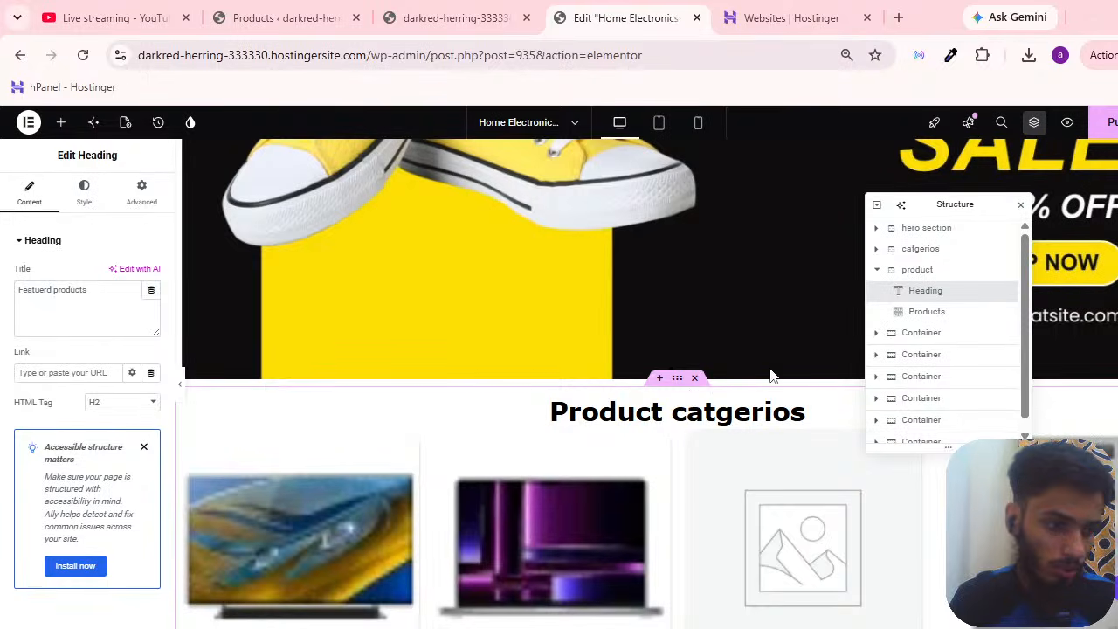
Compare the featured products section with the Popular in Appliances section directly beneath it.
{"action": "scroll", "coordinate": [751, 376], "scroll_direction": "down", "scroll_amount": 10}
{"action": "scroll", "coordinate": [698, 419], "scroll_direction": "down", "scroll_amount": 10}
{"action": "scroll", "coordinate": [664, 444], "scroll_direction": "up", "scroll_amount": 7}
{"action": "scroll", "coordinate": [656, 453], "scroll_direction": "down", "scroll_amount": 4}
{"action": "scroll", "coordinate": [664, 468], "scroll_direction": "up", "scroll_amount": 1}
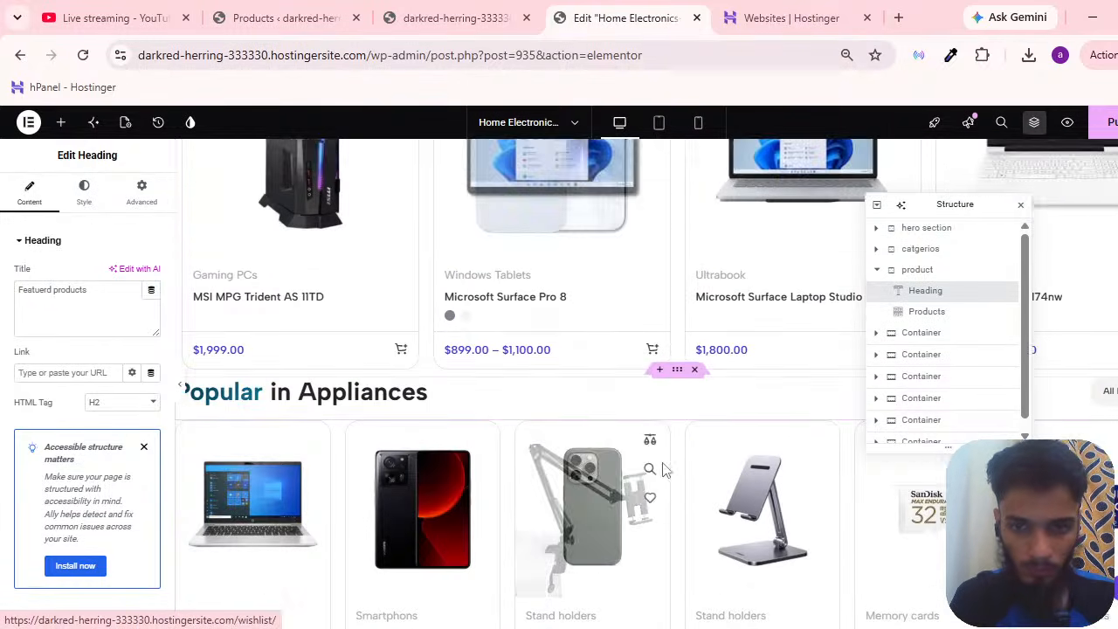
{"action": "scroll", "coordinate": [664, 469], "scroll_direction": "up", "scroll_amount": 3}
{"action": "scroll", "coordinate": [760, 422], "scroll_direction": "down", "scroll_amount": 3}
{"action": "scroll", "coordinate": [568, 469], "scroll_direction": "up", "scroll_amount": 3}
{"action": "scroll", "coordinate": [611, 422], "scroll_direction": "up", "scroll_amount": 6}
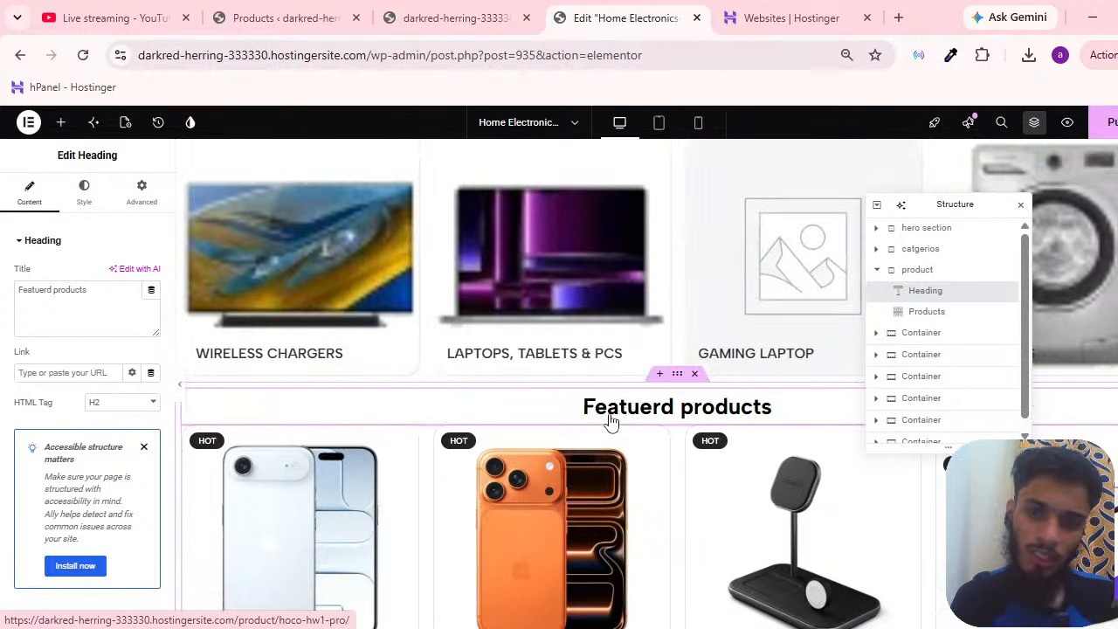
{"action": "scroll", "coordinate": [650, 375], "scroll_direction": "down", "scroll_amount": 8}
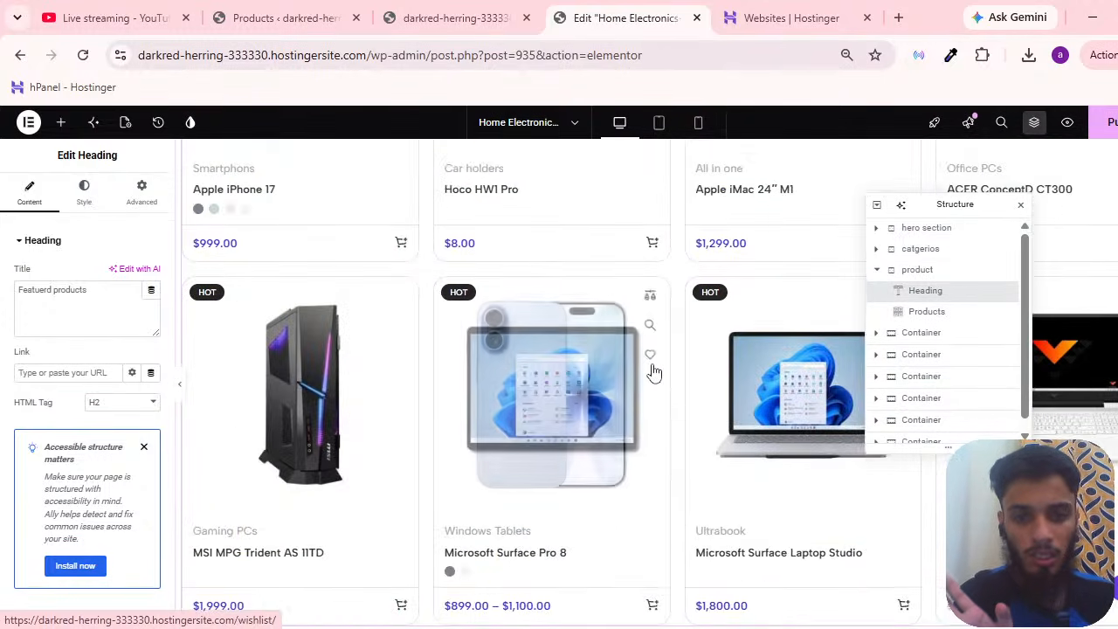
{"action": "scroll", "coordinate": [653, 376], "scroll_direction": "down", "scroll_amount": 6}
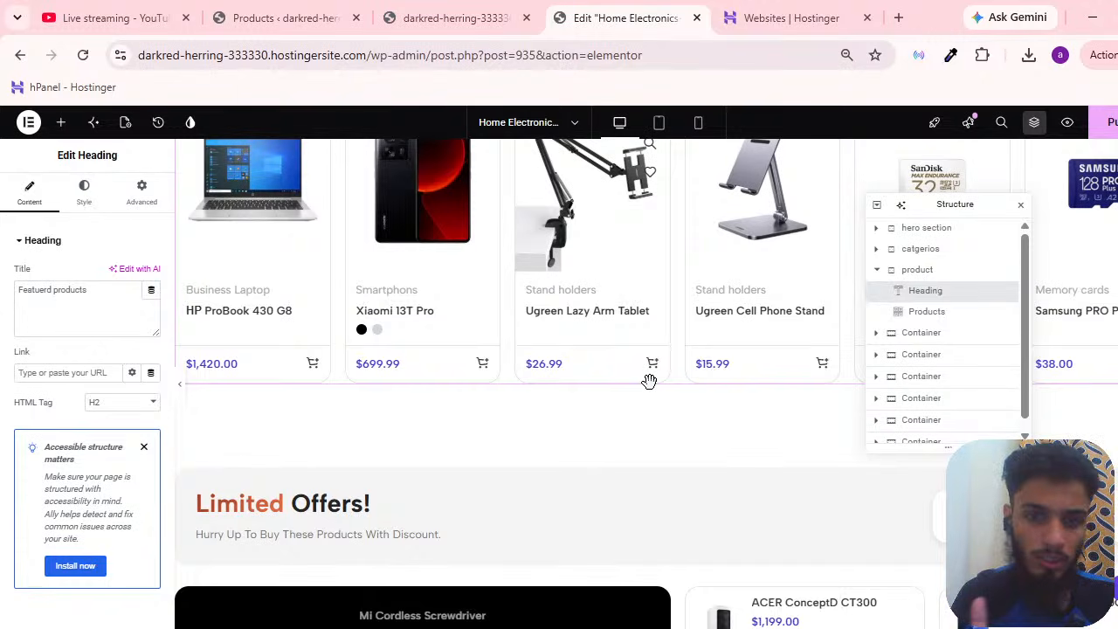
{"action": "scroll", "coordinate": [554, 427], "scroll_direction": "up", "scroll_amount": 5}
{"action": "scroll", "coordinate": [542, 367], "scroll_direction": "down", "scroll_amount": 2}
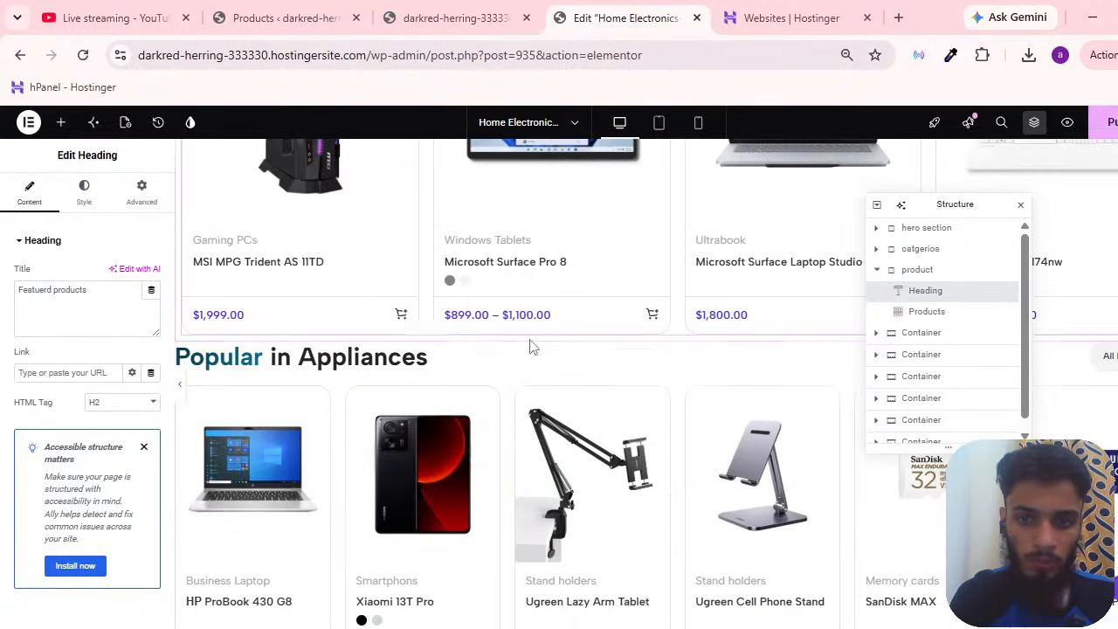
{"action": "scroll", "coordinate": [672, 349], "scroll_direction": "up", "scroll_amount": 2}
{"action": "scroll", "coordinate": [641, 344], "scroll_direction": "down", "scroll_amount": 2}
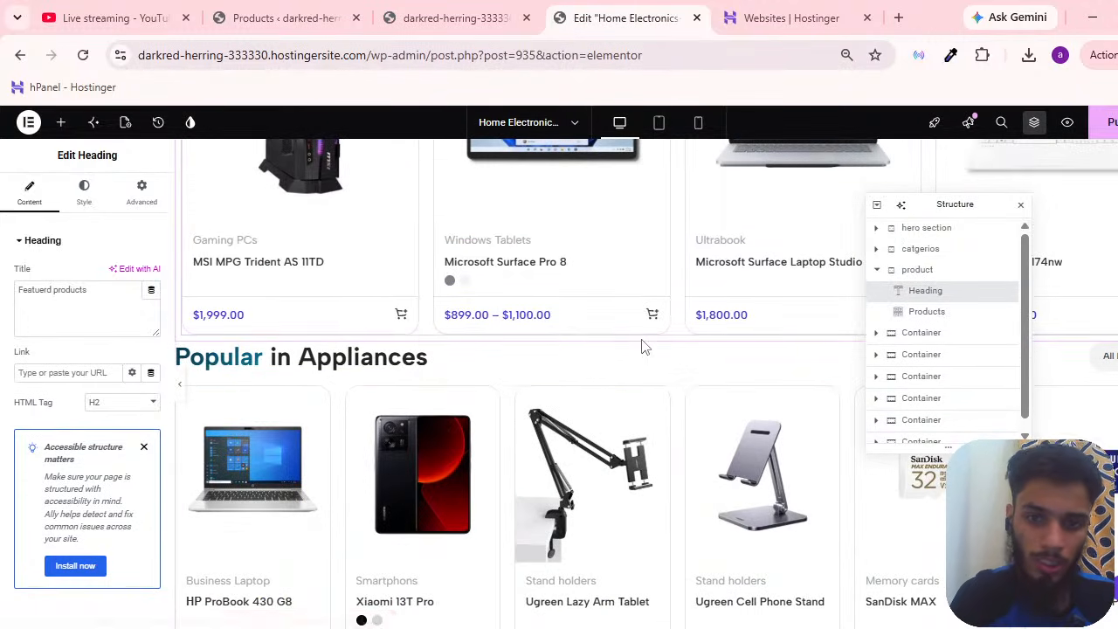
{"action": "scroll", "coordinate": [589, 292], "scroll_direction": "up", "scroll_amount": 3}
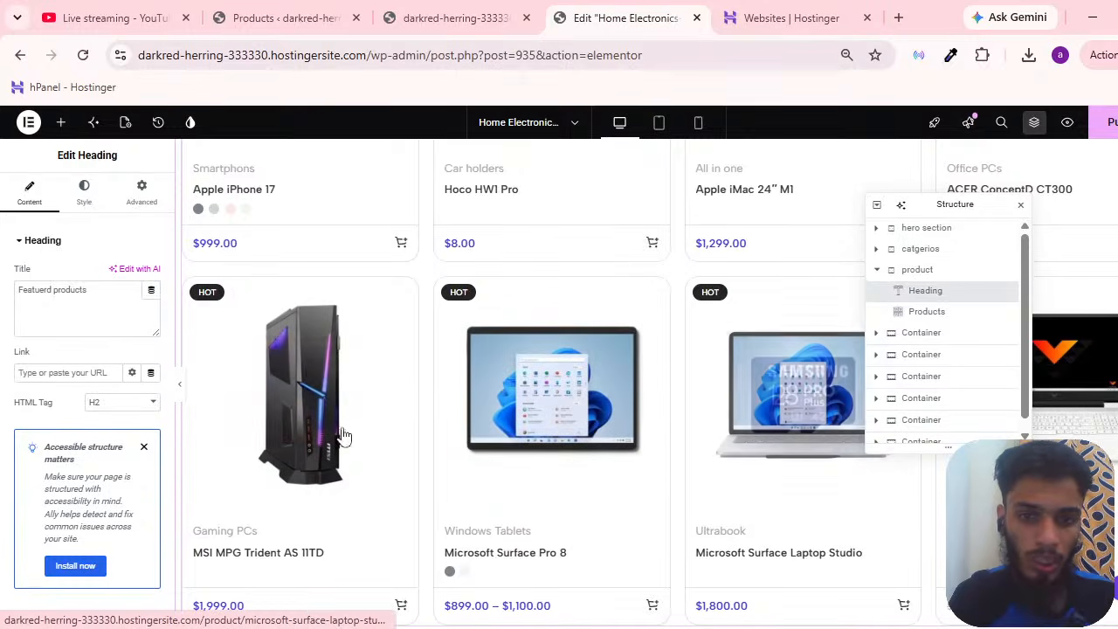
{"action": "scroll", "coordinate": [274, 284], "scroll_direction": "up", "scroll_amount": 3}
{"action": "scroll", "coordinate": [634, 442], "scroll_direction": "down", "scroll_amount": 5}
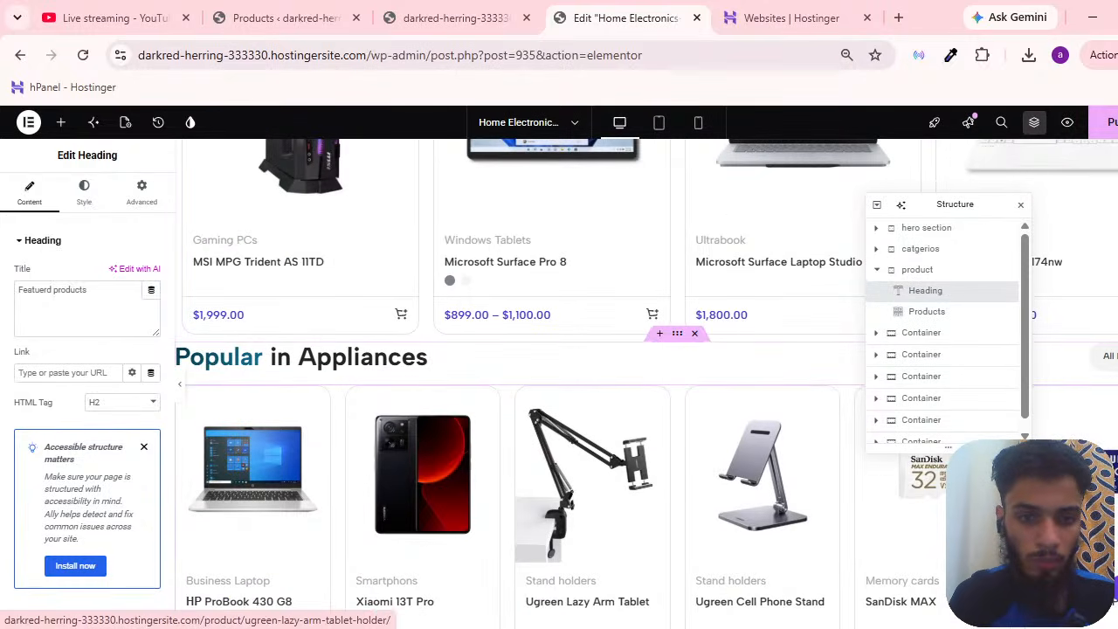
{"action": "scroll", "coordinate": [615, 434], "scroll_direction": "down", "scroll_amount": 3}
{"action": "scroll", "coordinate": [530, 387], "scroll_direction": "up", "scroll_amount": 3}
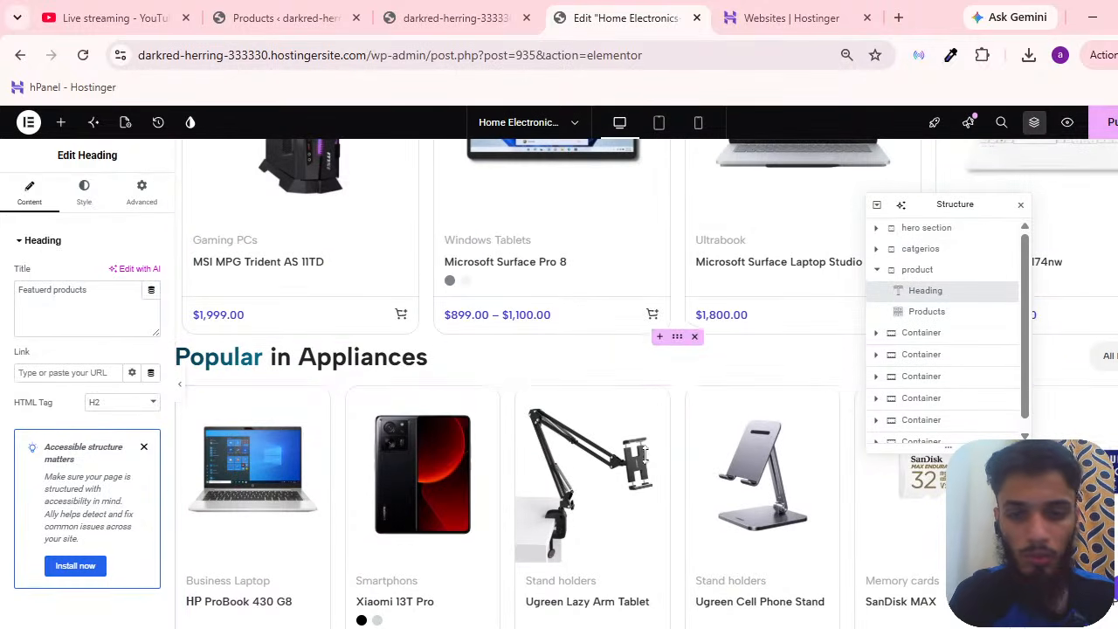
{"action": "scroll", "coordinate": [686, 357], "scroll_direction": "up", "scroll_amount": 3}
{"action": "scroll", "coordinate": [744, 398], "scroll_direction": "down", "scroll_amount": 6}
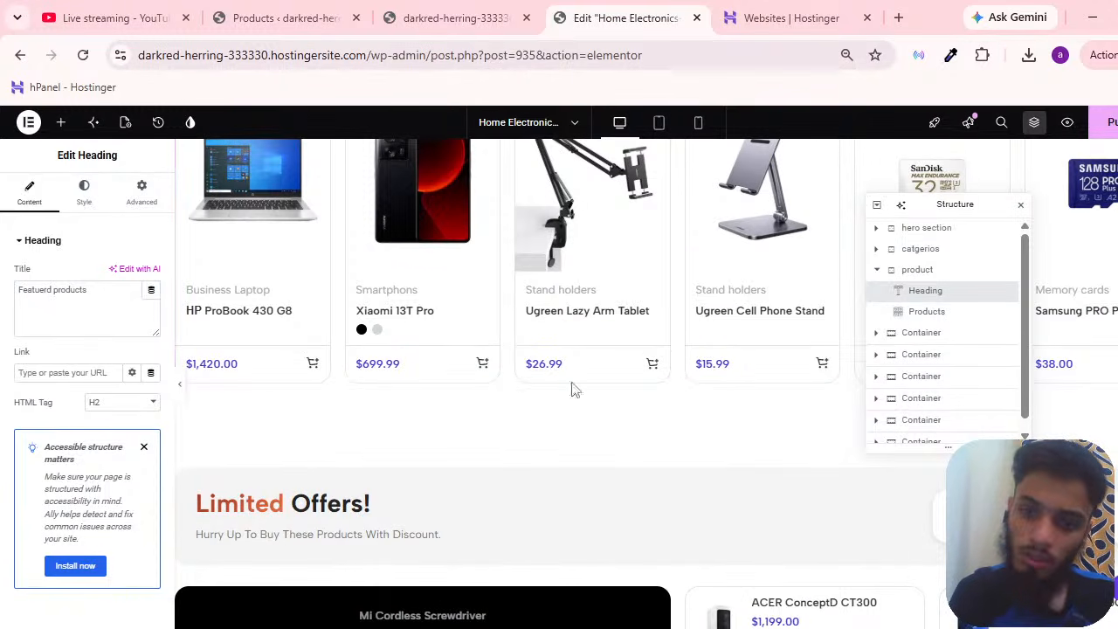
Open the settings of the countdown timer in the Limited Offers section.
{"action": "scroll", "coordinate": [547, 323], "scroll_direction": "down", "scroll_amount": 3}
{"action": "scroll", "coordinate": [288, 347], "scroll_direction": "up", "scroll_amount": 6}
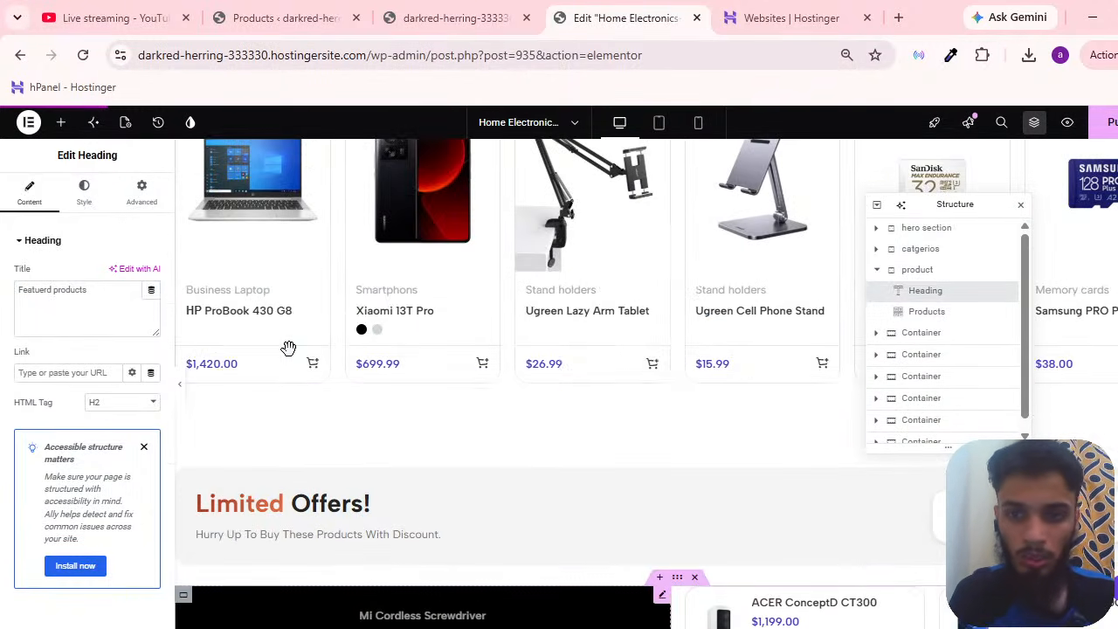
{"action": "scroll", "coordinate": [367, 327], "scroll_direction": "down", "scroll_amount": 6}
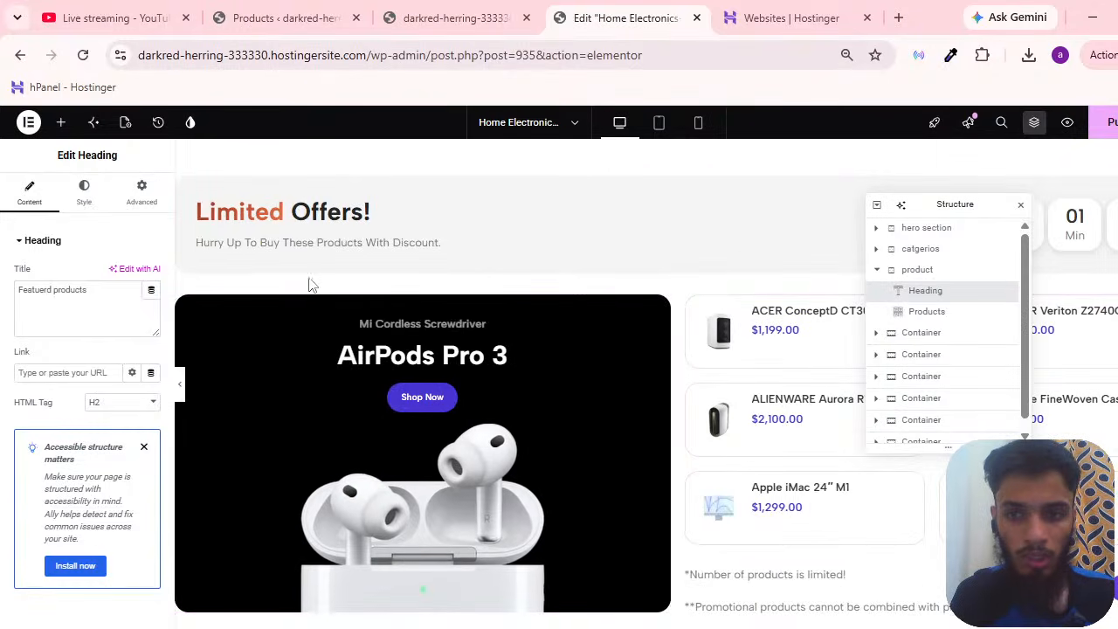
{"action": "left_click", "coordinate": [1087, 247]}
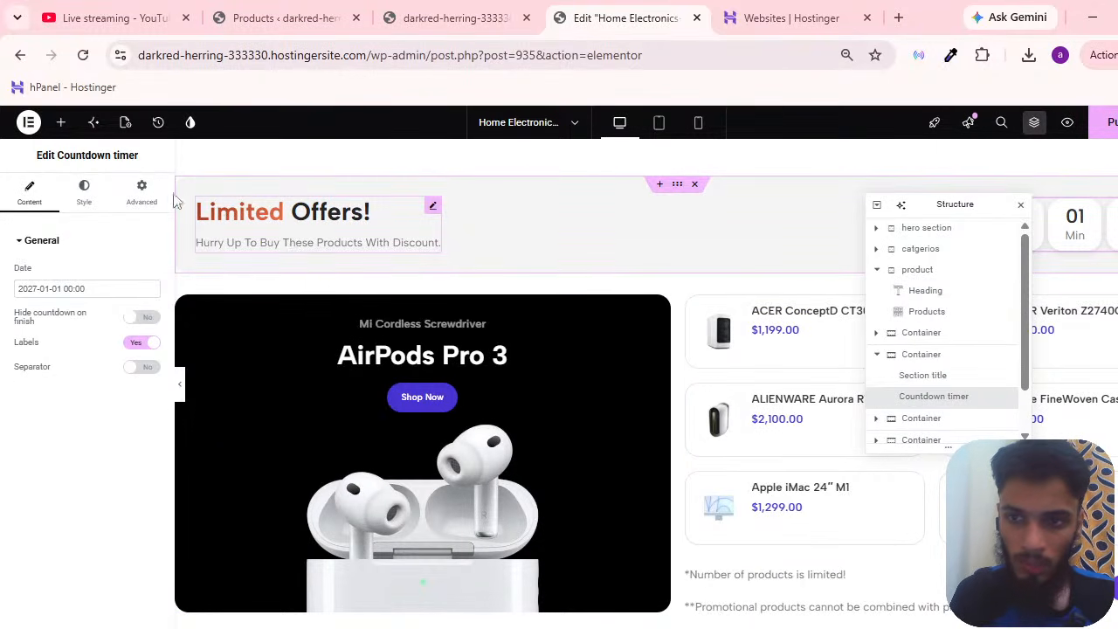
Inspect the settings of the Limited Offers title, the AirPods Pro 3 promo banner and the product grid beside it.
{"action": "left_click", "coordinate": [195, 208]}
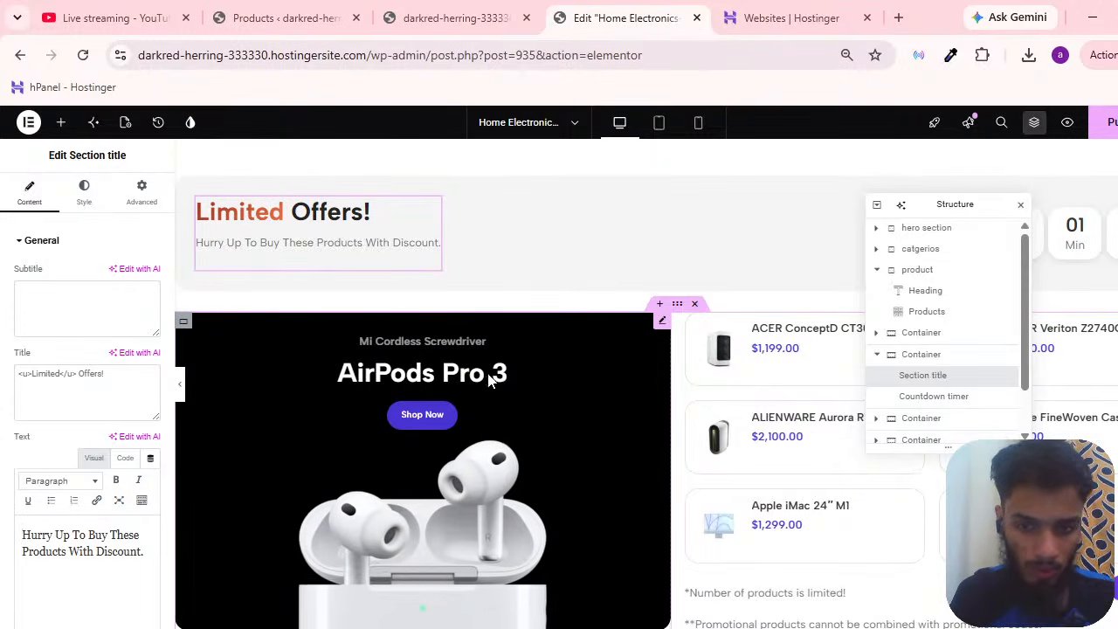
{"action": "left_click", "coordinate": [359, 385]}
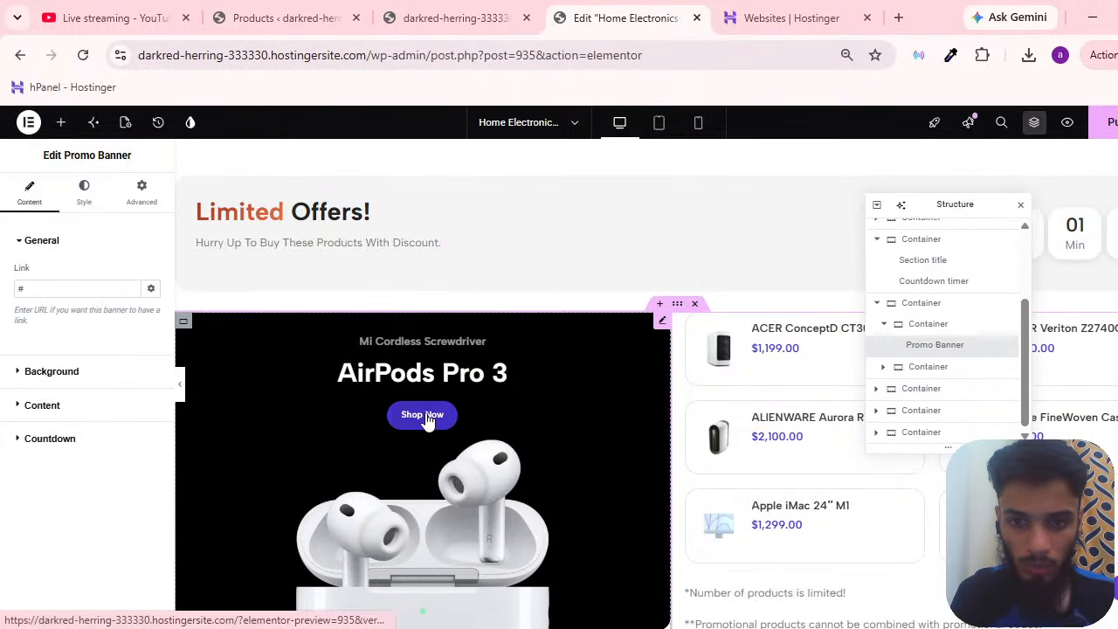
{"action": "left_click", "coordinate": [804, 408]}
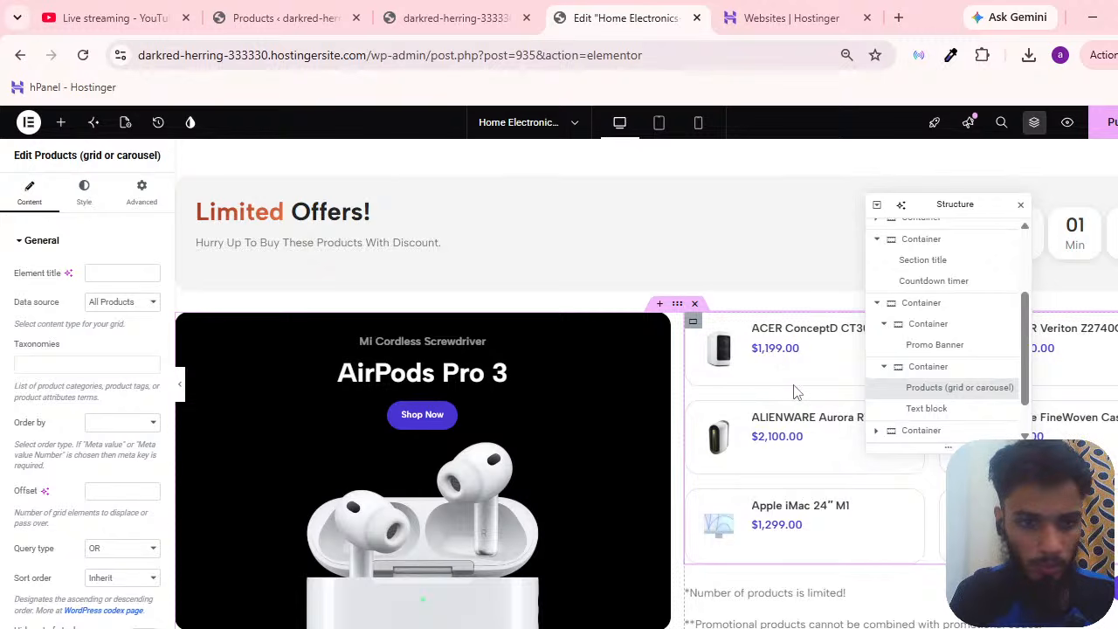
{"action": "scroll", "coordinate": [815, 369], "scroll_direction": "down", "scroll_amount": 3}
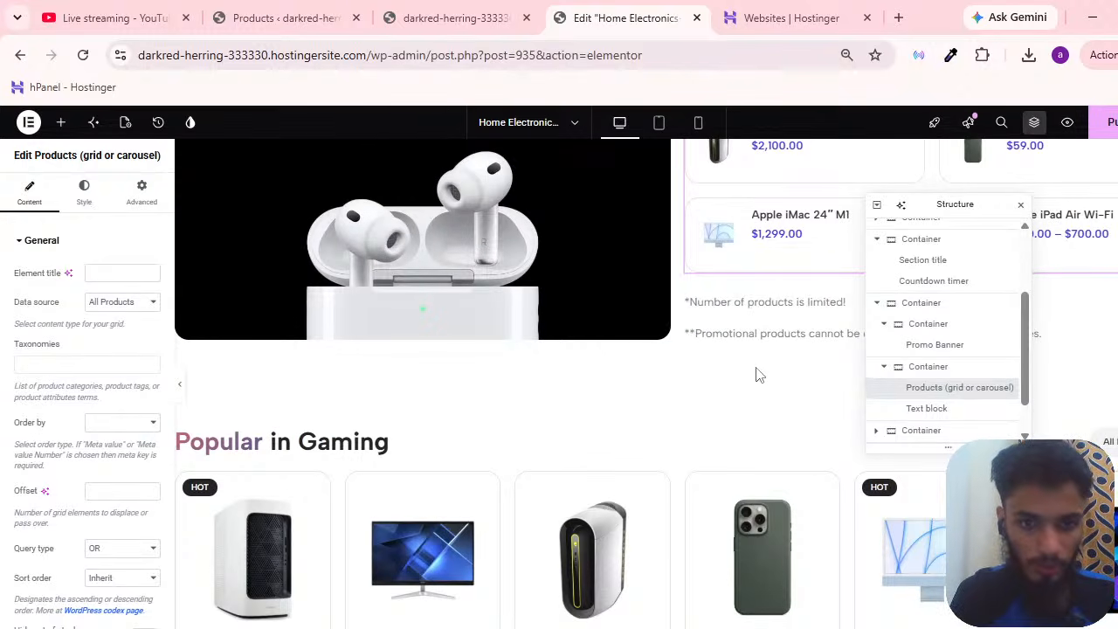
{"action": "scroll", "coordinate": [778, 288], "scroll_direction": "up", "scroll_amount": 3}
{"action": "scroll", "coordinate": [464, 329], "scroll_direction": "down", "scroll_amount": 3}
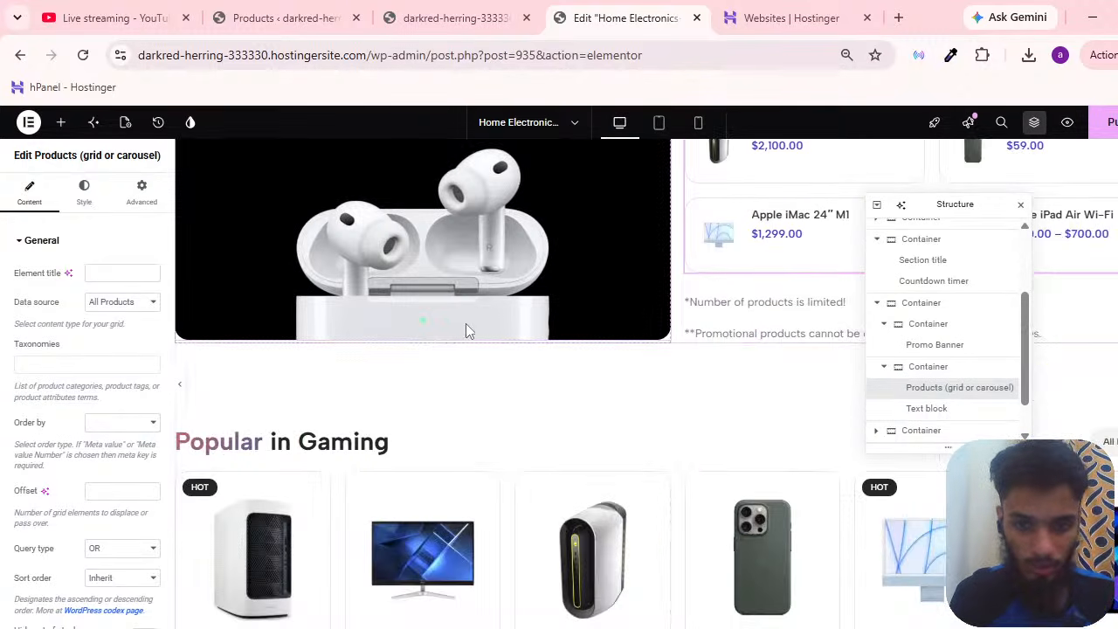
{"action": "scroll", "coordinate": [464, 329], "scroll_direction": "down", "scroll_amount": 5}
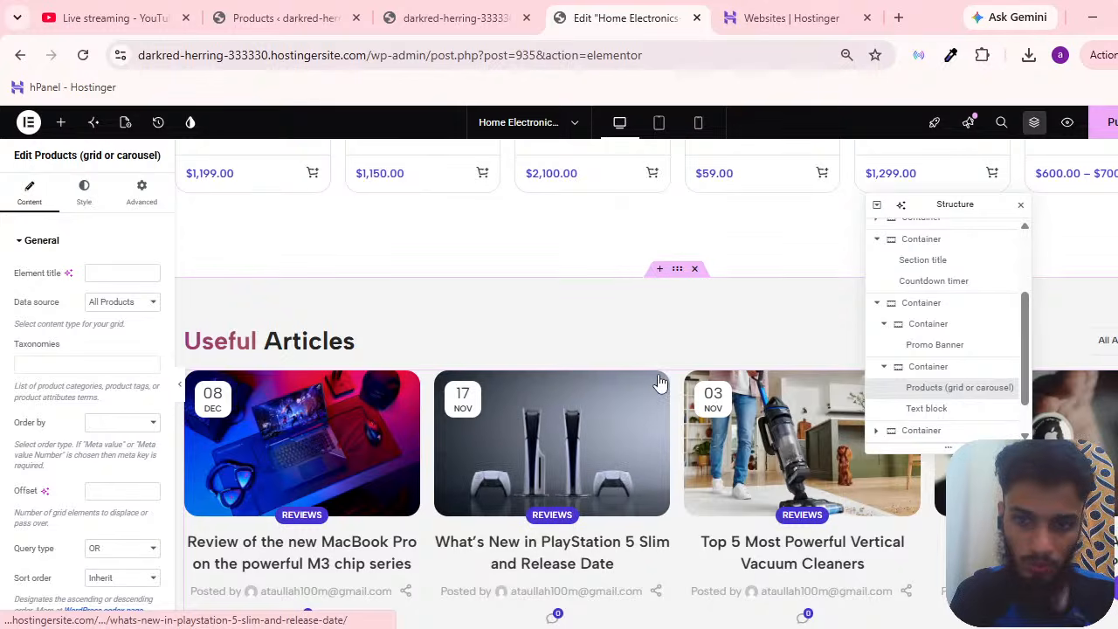
Inspect the settings of the Useful Articles blog grid and of the section title and text block that close the page.
{"action": "left_click", "coordinate": [446, 395]}
{"action": "scroll", "coordinate": [436, 345], "scroll_direction": "down", "scroll_amount": 6}
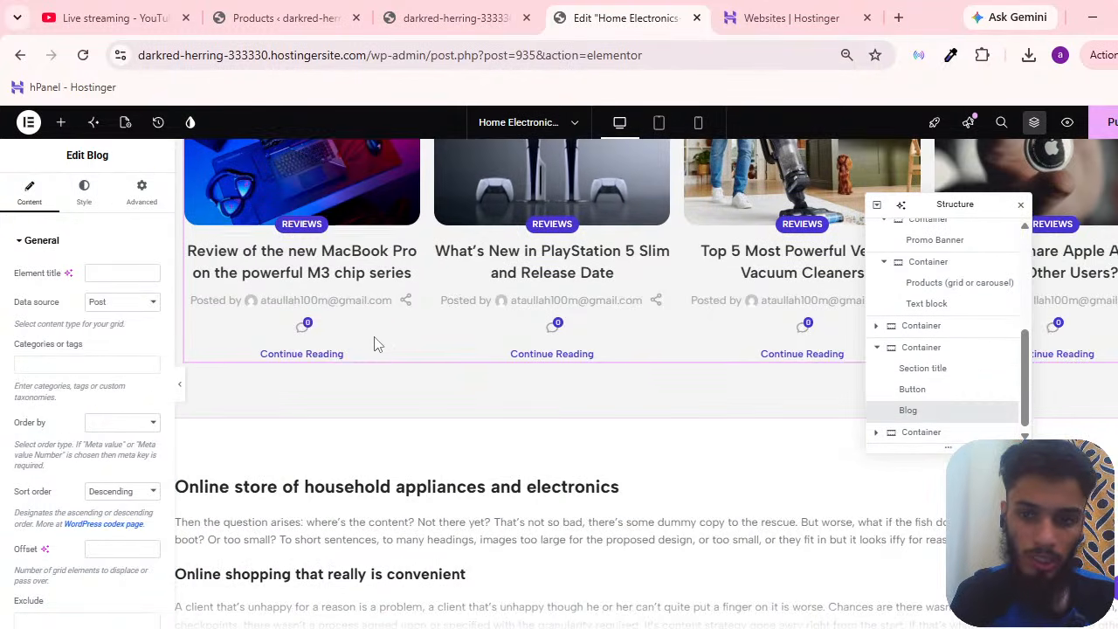
{"action": "left_click", "coordinate": [466, 320]}
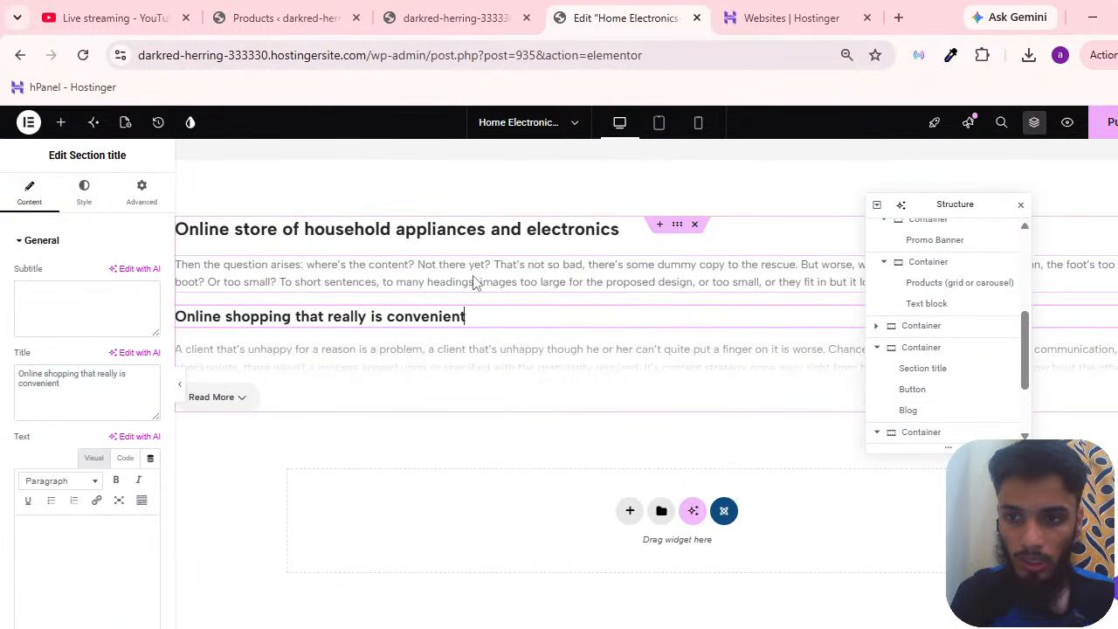
{"action": "left_click", "coordinate": [477, 262]}
{"action": "scroll", "coordinate": [501, 398], "scroll_direction": "up", "scroll_amount": 15}
{"action": "scroll", "coordinate": [503, 400], "scroll_direction": "up", "scroll_amount": 5}
{"action": "left_click", "coordinate": [84, 193]}
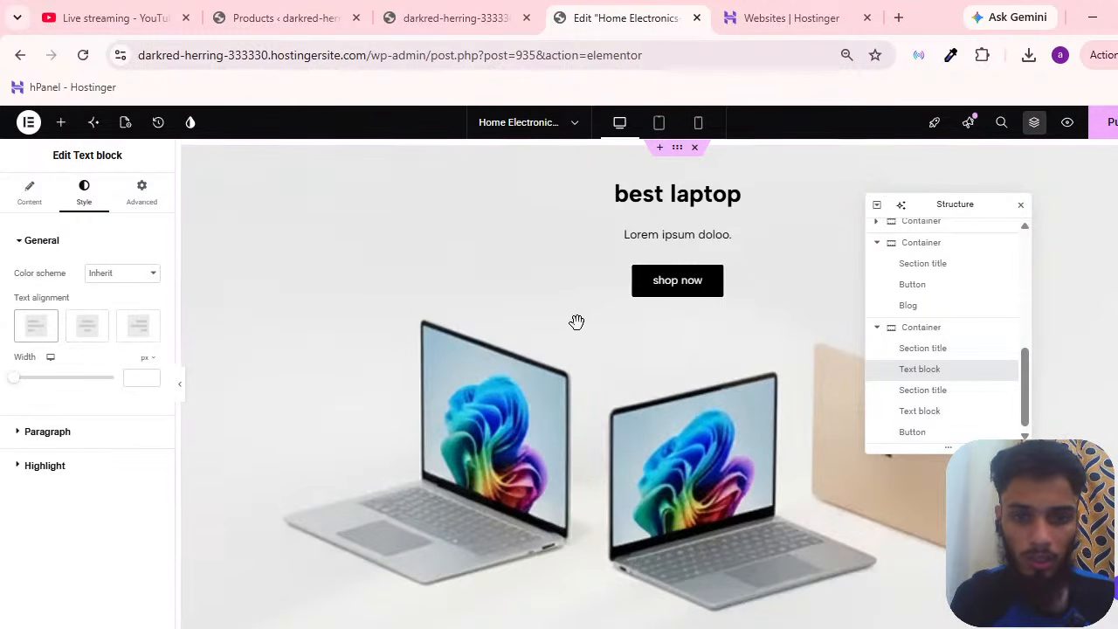
Collapse every expanded section and container in the page structure so only the top-level items are listed.
{"action": "left_click", "coordinate": [878, 245]}
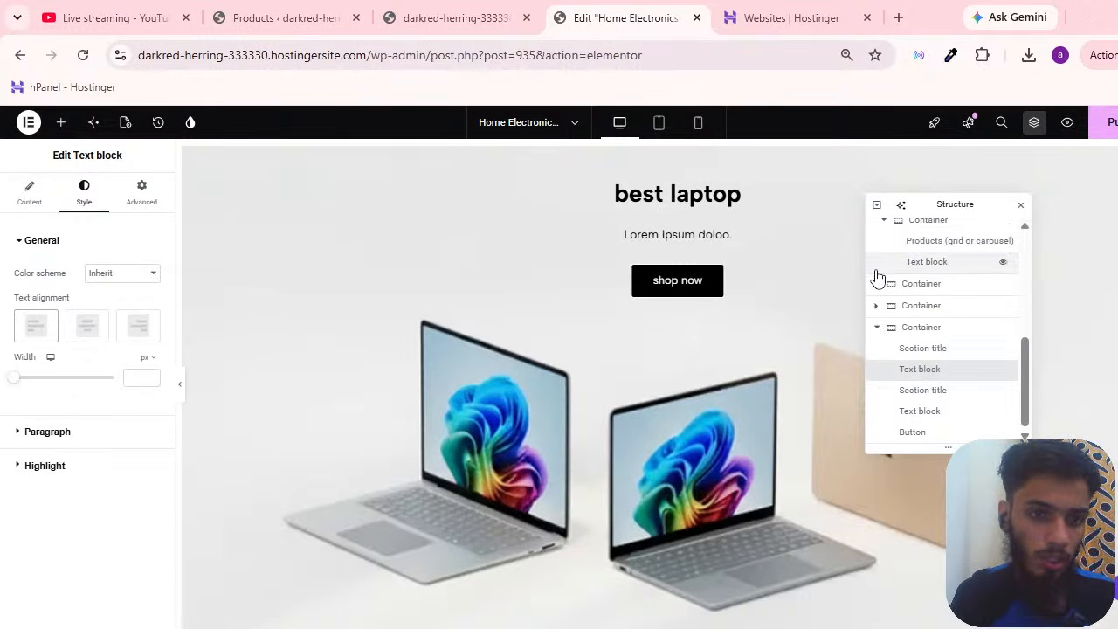
{"action": "scroll", "coordinate": [881, 280], "scroll_direction": "up", "scroll_amount": 5}
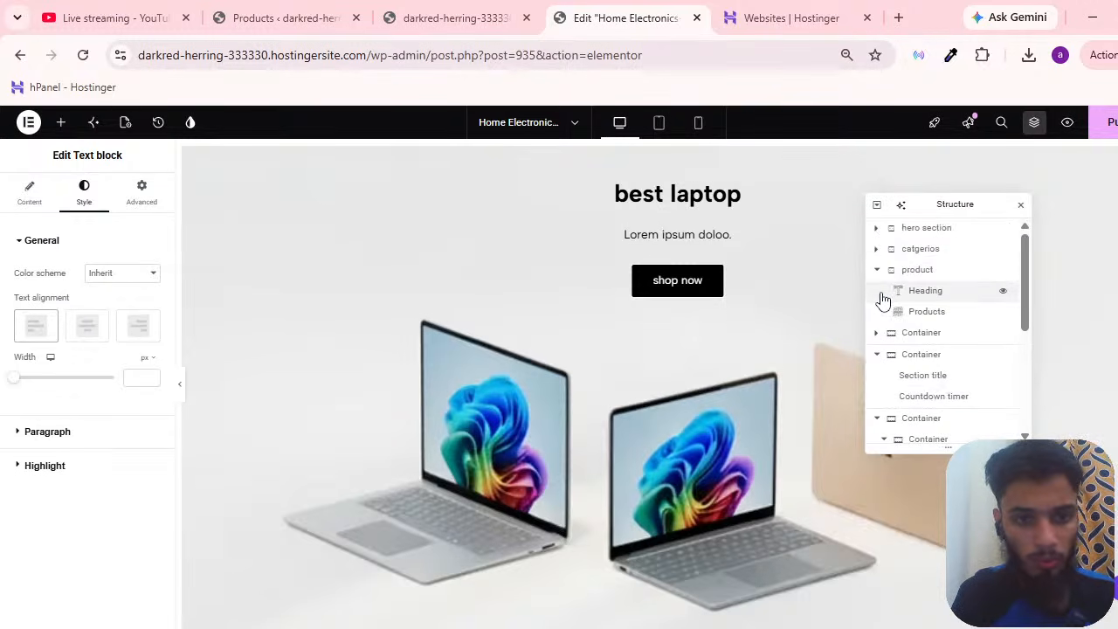
{"action": "left_click", "coordinate": [877, 273]}
{"action": "left_click", "coordinate": [877, 312]}
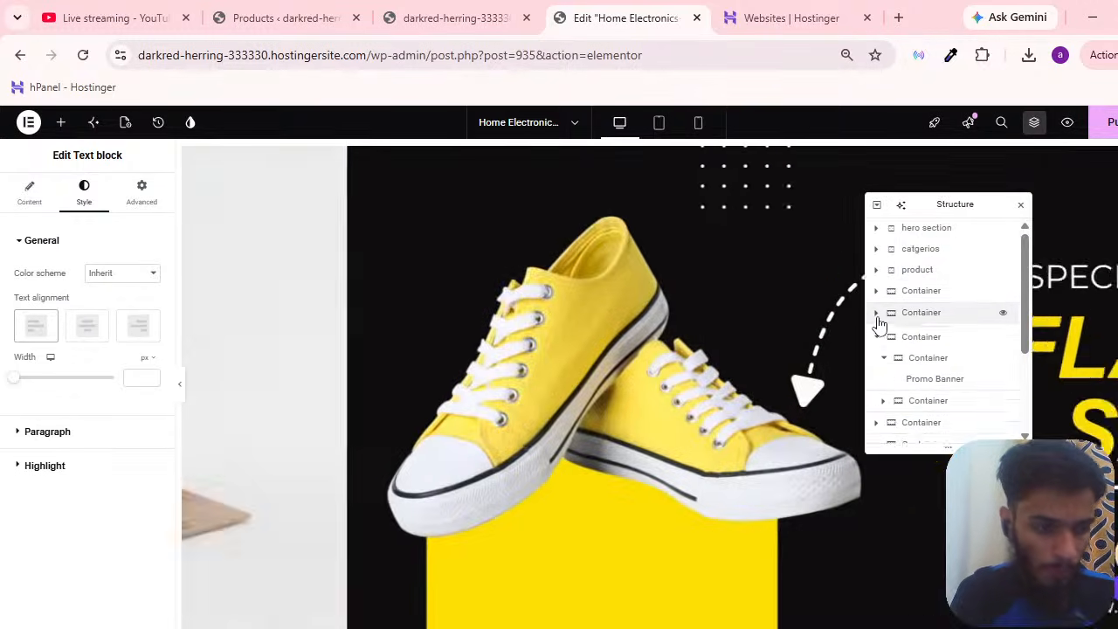
{"action": "left_click", "coordinate": [877, 334]}
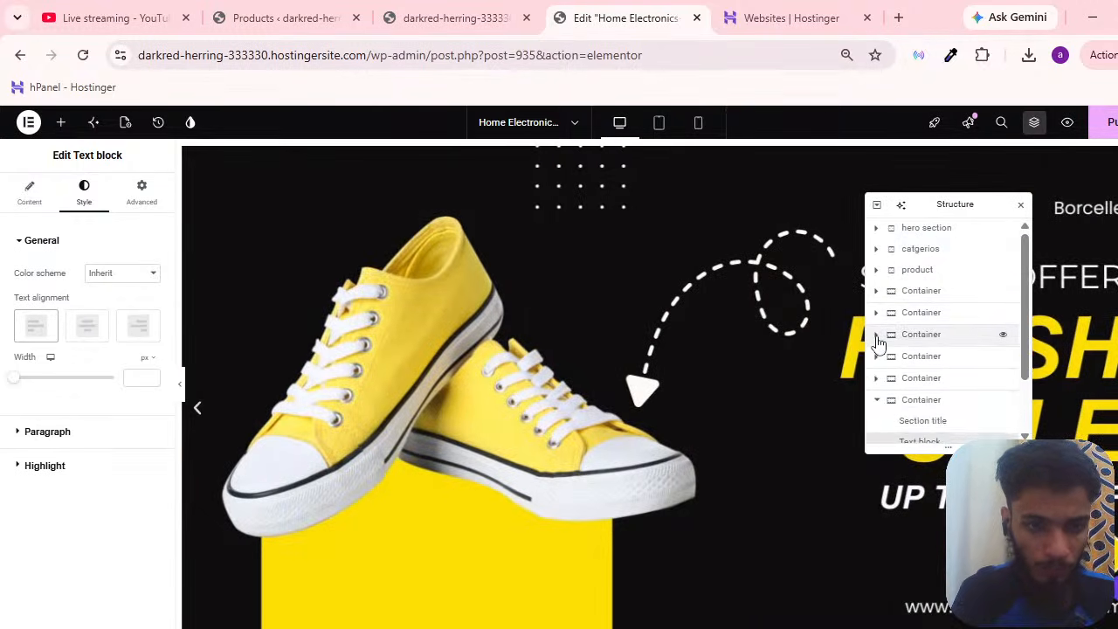
{"action": "left_click", "coordinate": [877, 399]}
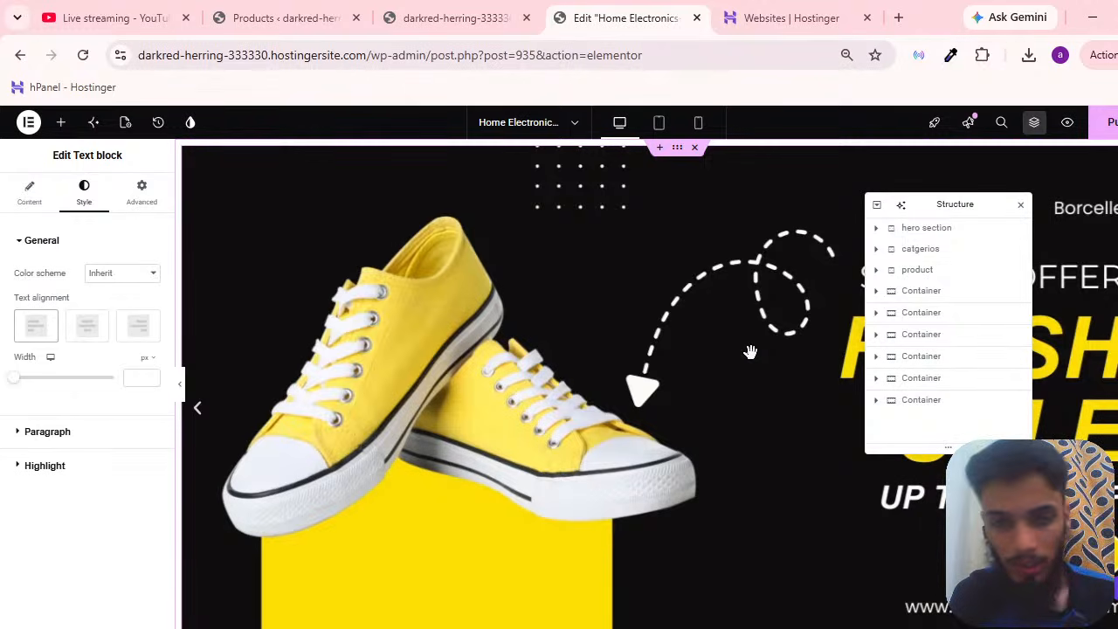
Check the typography settings of the "Product catgerios" heading beneath the hero slider.
{"action": "scroll", "coordinate": [750, 352], "scroll_direction": "down", "scroll_amount": 3}
{"action": "scroll", "coordinate": [751, 352], "scroll_direction": "up", "scroll_amount": 3}
{"action": "scroll", "coordinate": [655, 346], "scroll_direction": "down", "scroll_amount": 3}
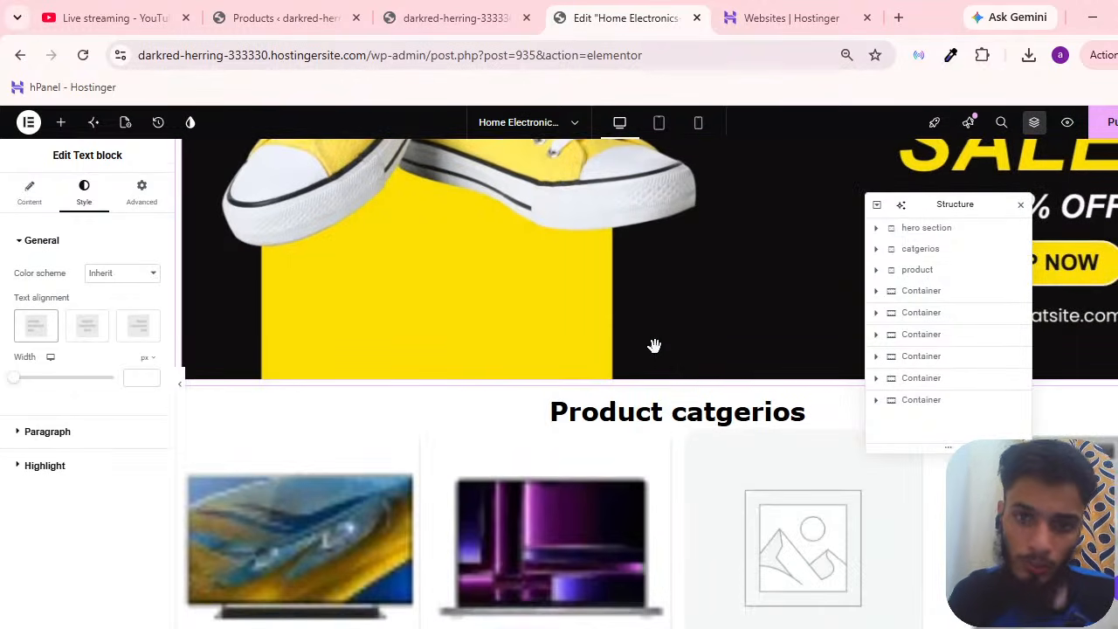
{"action": "left_click", "coordinate": [677, 414]}
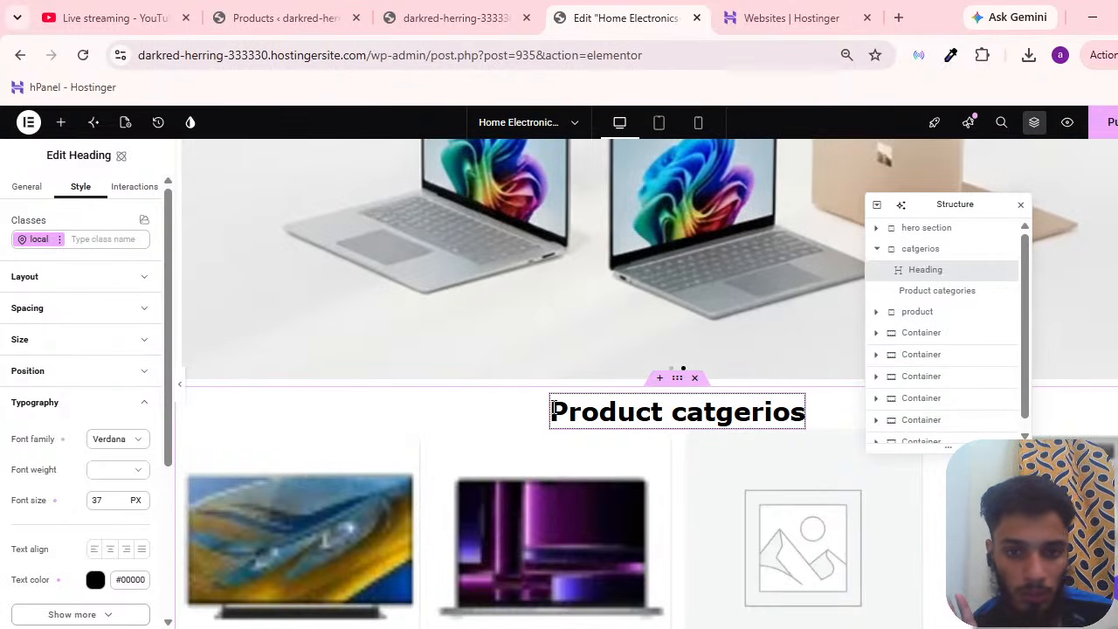
{"action": "scroll", "coordinate": [551, 406], "scroll_direction": "up", "scroll_amount": 3}
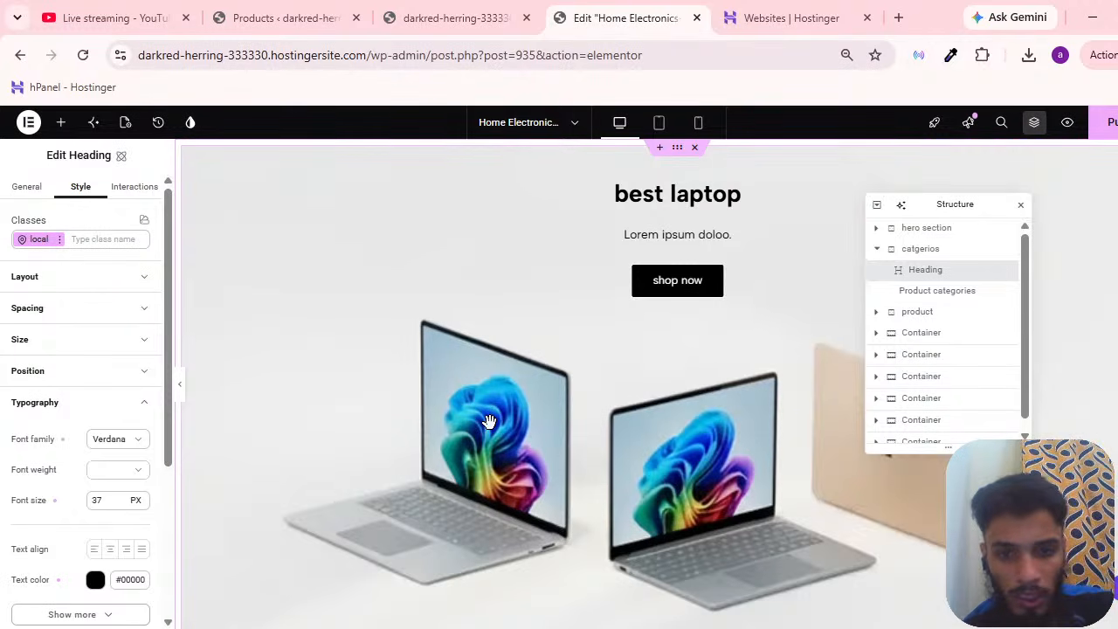
Open the hero slider's settings and view the background options of its first slide.
{"action": "left_click", "coordinate": [666, 305]}
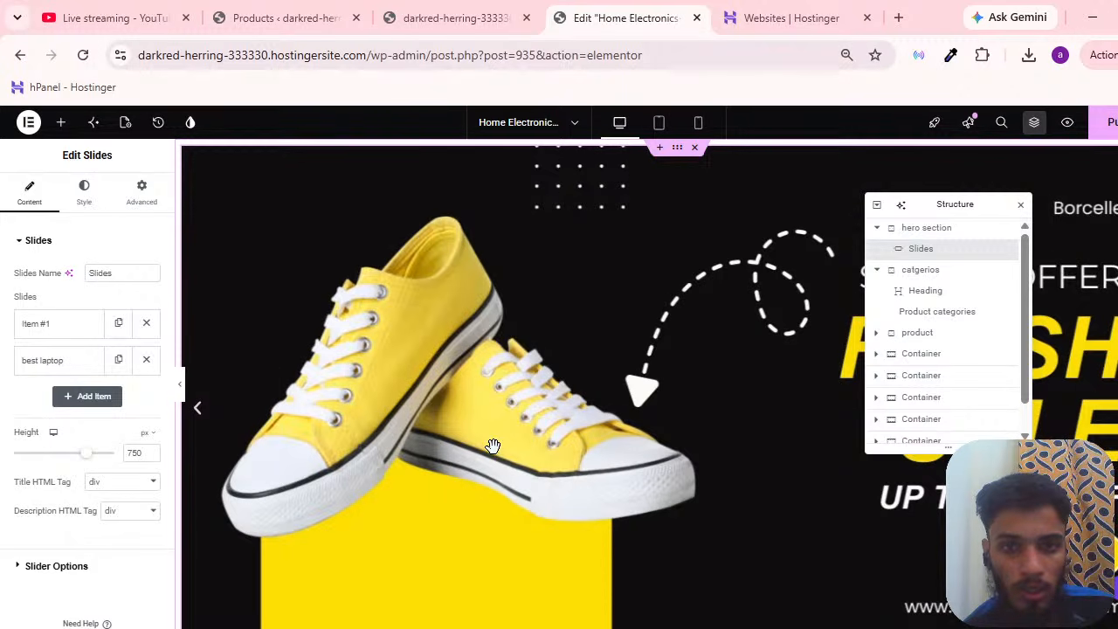
{"action": "scroll", "coordinate": [682, 294], "scroll_direction": "down", "scroll_amount": 5}
{"action": "scroll", "coordinate": [681, 295], "scroll_direction": "up", "scroll_amount": 5}
{"action": "scroll", "coordinate": [683, 308], "scroll_direction": "down", "scroll_amount": 5}
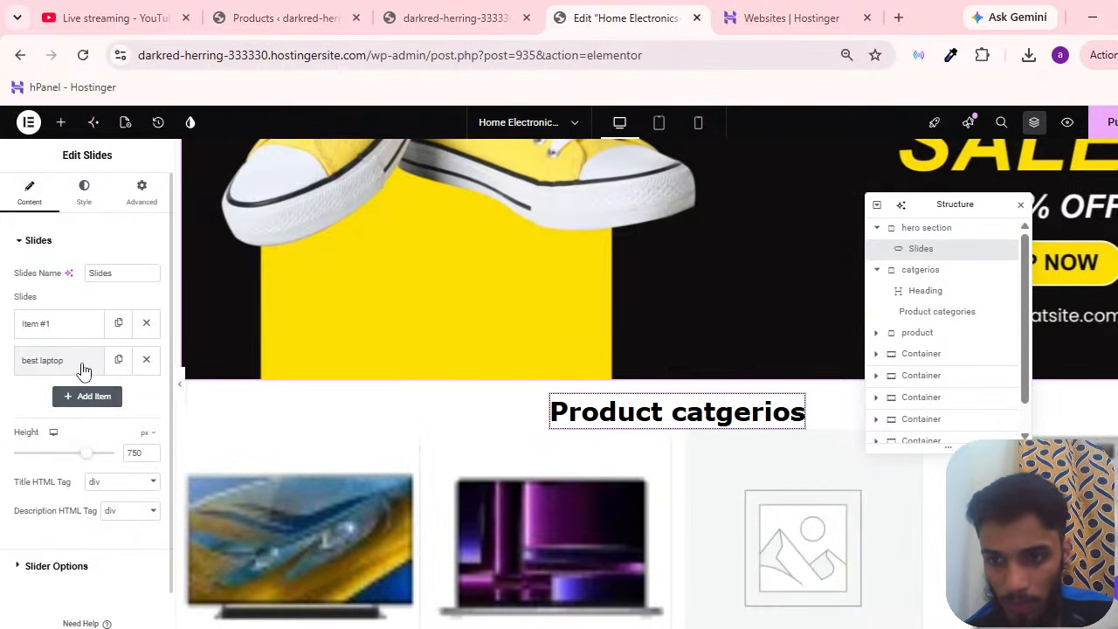
{"action": "left_click", "coordinate": [81, 326]}
{"action": "scroll", "coordinate": [681, 474], "scroll_direction": "down", "scroll_amount": 3}
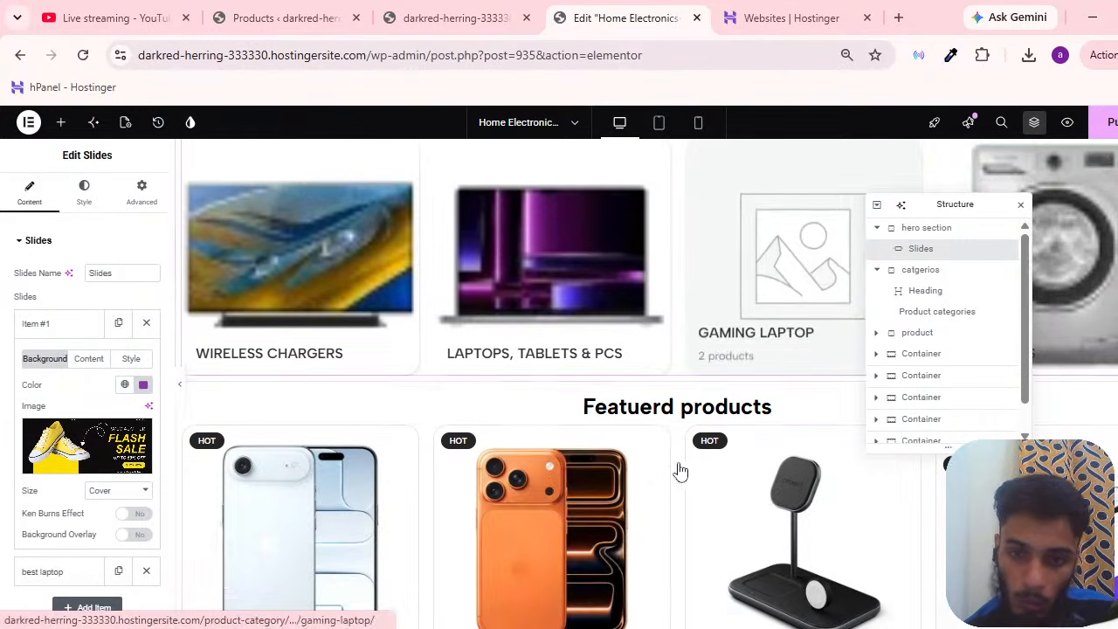
Inspect the content settings of the product categories grid and of the featured products grid.
{"action": "left_click", "coordinate": [594, 352]}
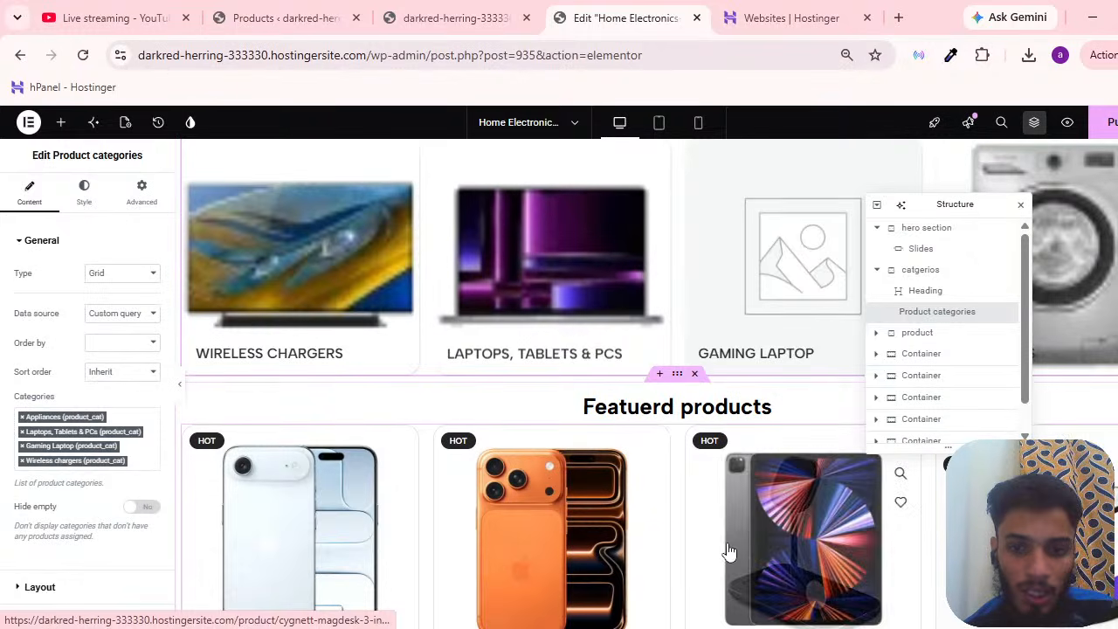
{"action": "left_click", "coordinate": [732, 552]}
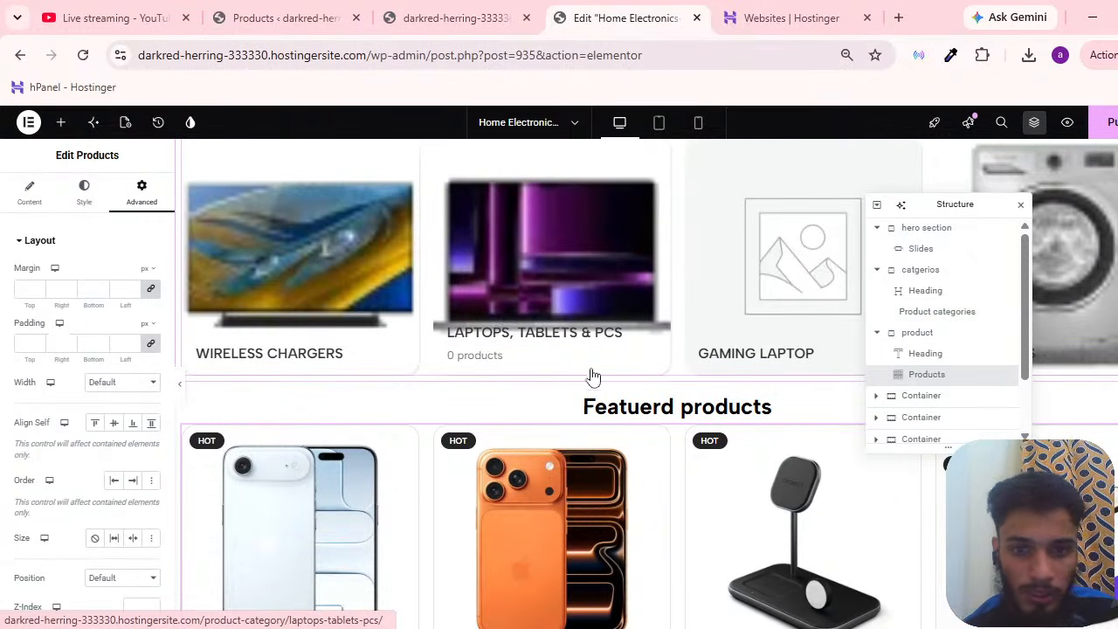
{"action": "scroll", "coordinate": [578, 367], "scroll_direction": "up", "scroll_amount": 5}
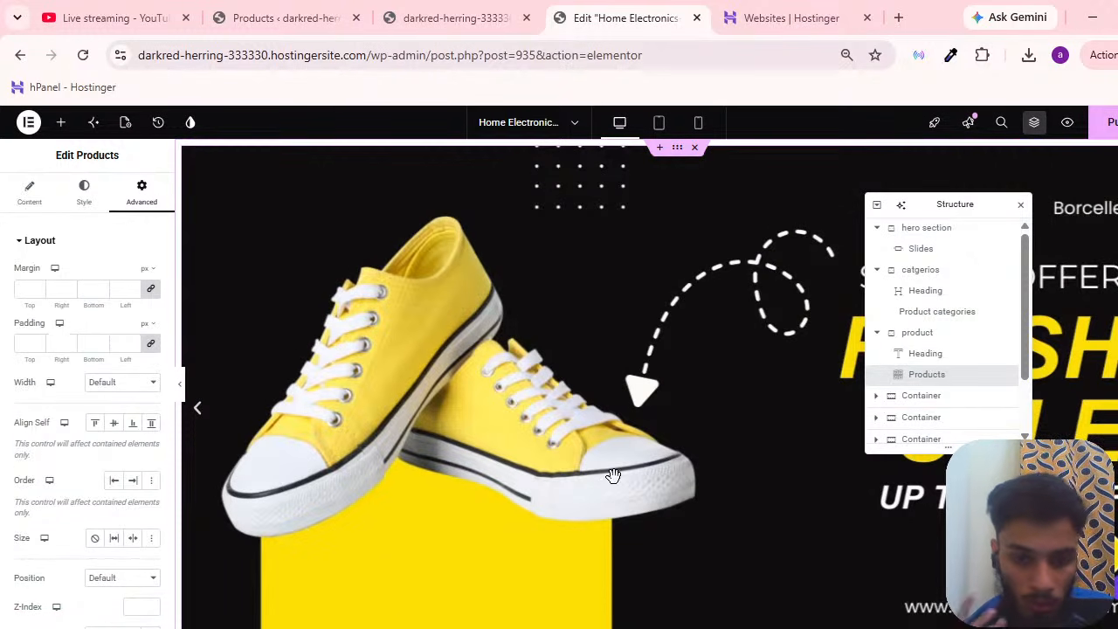
{"action": "scroll", "coordinate": [660, 467], "scroll_direction": "down", "scroll_amount": 3}
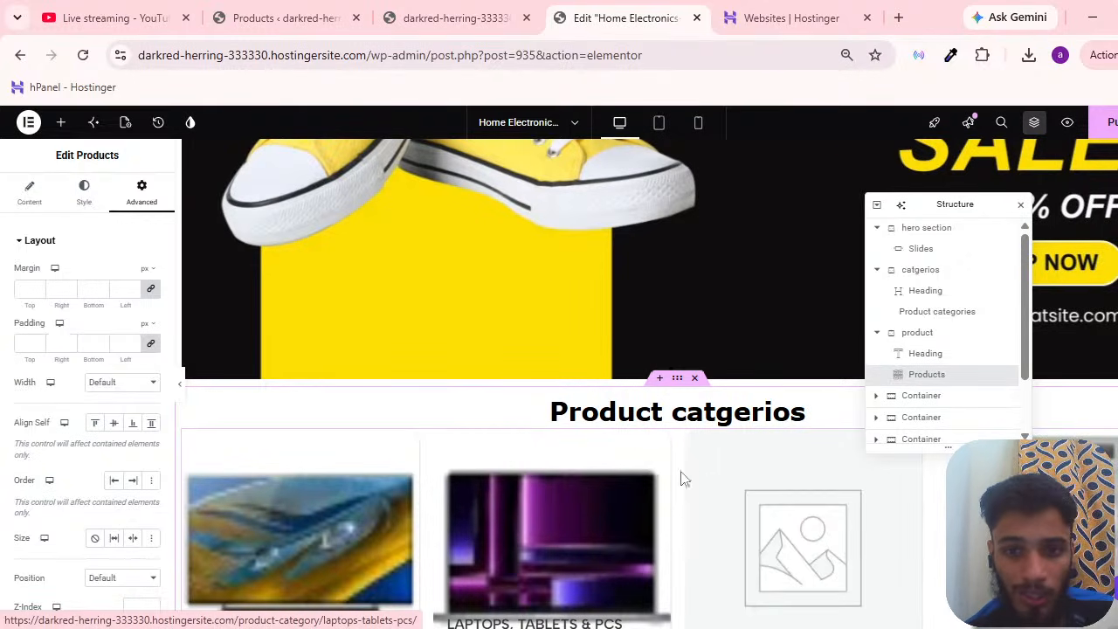
{"action": "scroll", "coordinate": [664, 479], "scroll_direction": "up", "scroll_amount": 4}
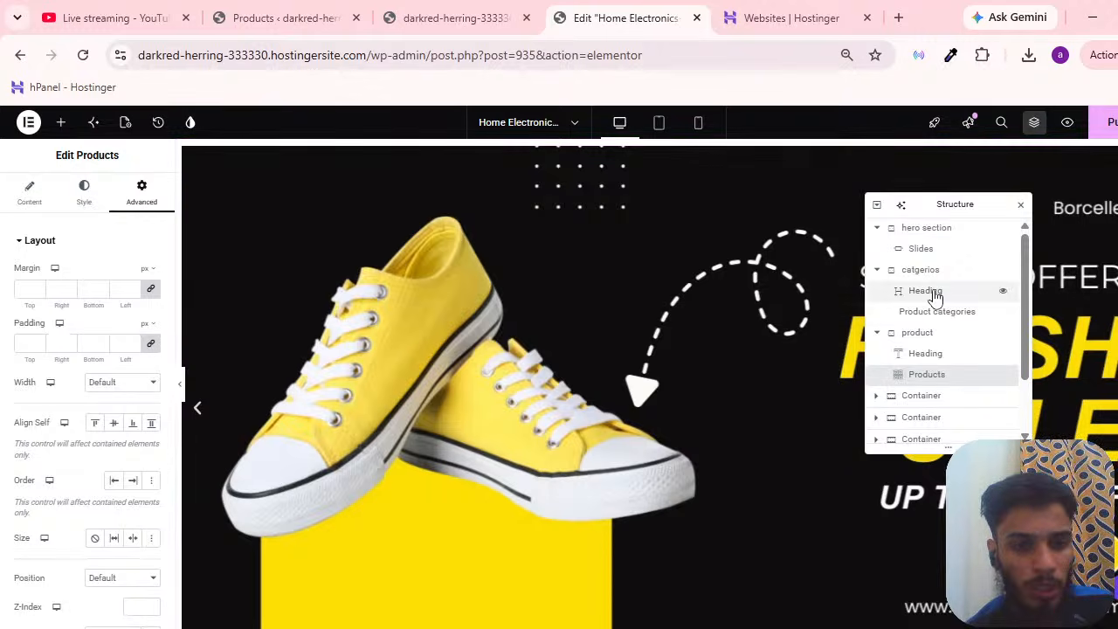
{"action": "scroll", "coordinate": [933, 314], "scroll_direction": "down", "scroll_amount": 2}
{"action": "left_click", "coordinate": [29, 191]}
{"action": "scroll", "coordinate": [515, 341], "scroll_direction": "down", "scroll_amount": 10}
{"action": "scroll", "coordinate": [519, 354], "scroll_direction": "up", "scroll_amount": 5}
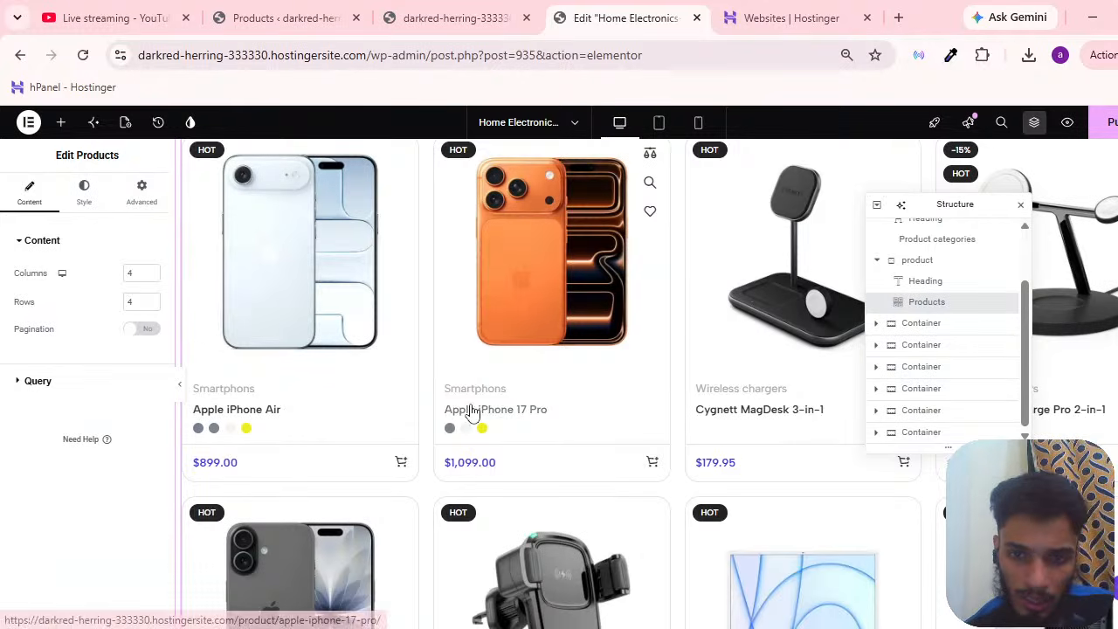
Review the page from the hero slider through the categories and featured products to the Popular in Gaming section.
{"action": "scroll", "coordinate": [434, 401], "scroll_direction": "up", "scroll_amount": 3}
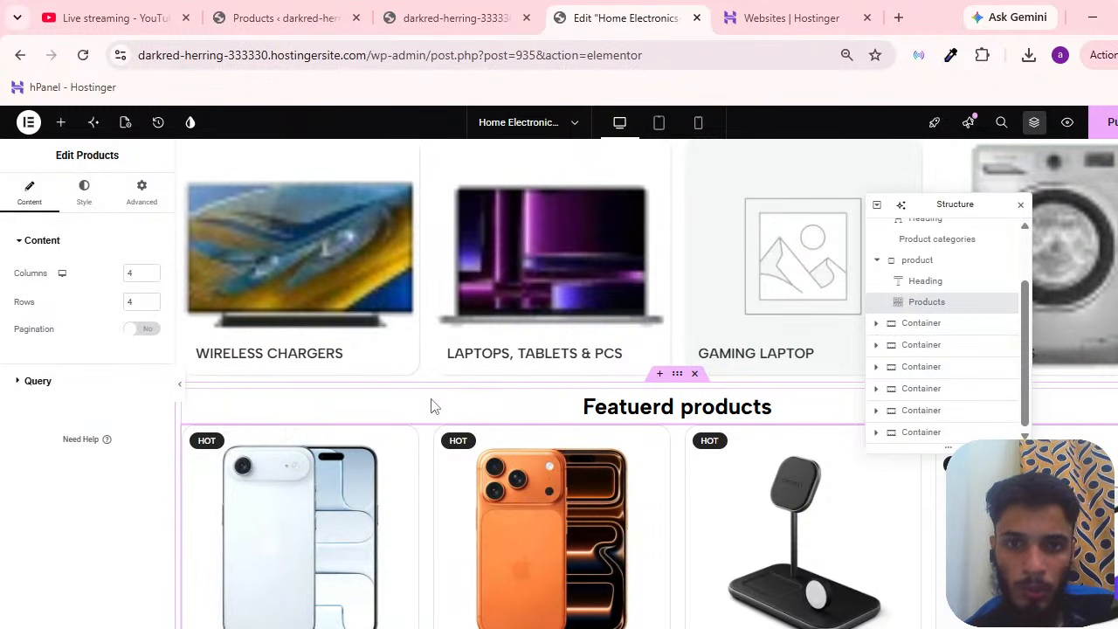
{"action": "scroll", "coordinate": [410, 334], "scroll_direction": "up", "scroll_amount": 3}
{"action": "scroll", "coordinate": [417, 334], "scroll_direction": "down", "scroll_amount": 3}
{"action": "scroll", "coordinate": [624, 309], "scroll_direction": "up", "scroll_amount": 3}
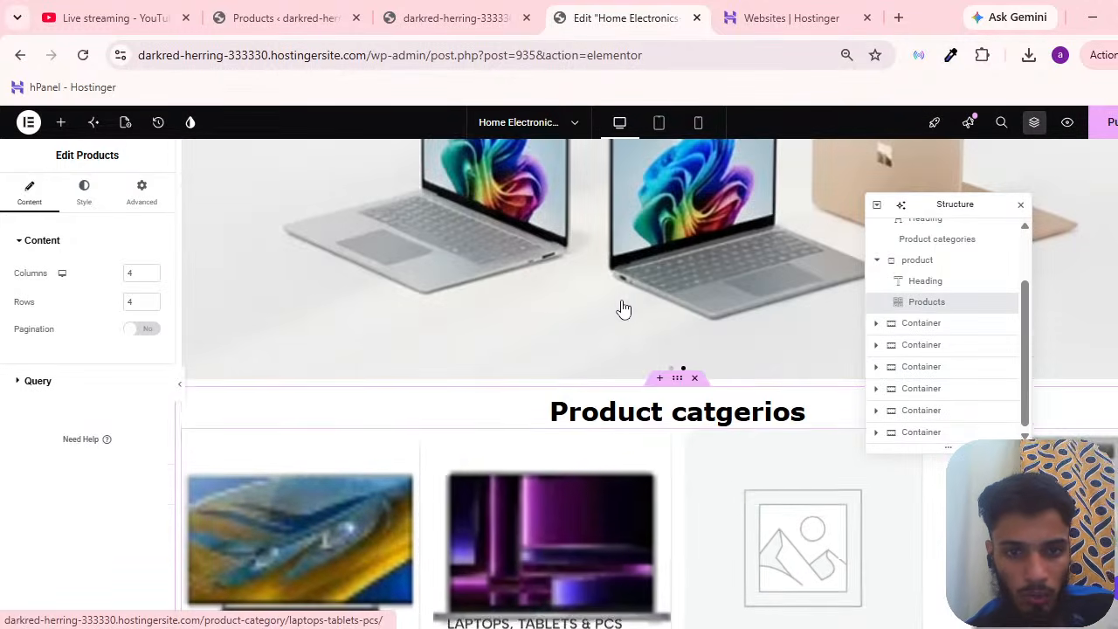
{"action": "scroll", "coordinate": [606, 407], "scroll_direction": "up", "scroll_amount": 3}
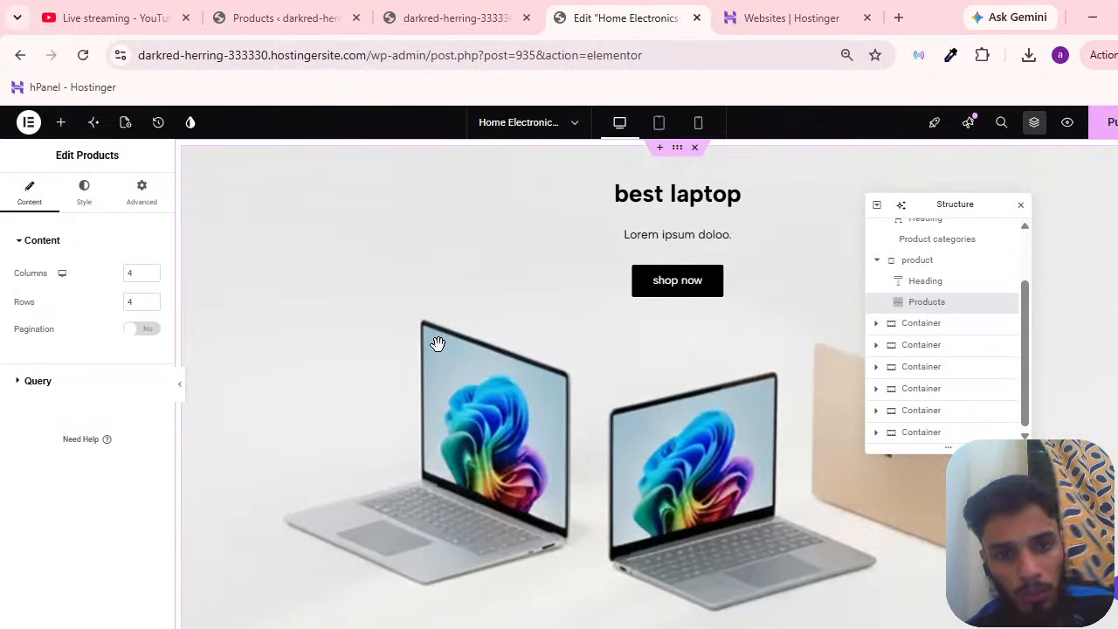
{"action": "left_click", "coordinate": [446, 311]}
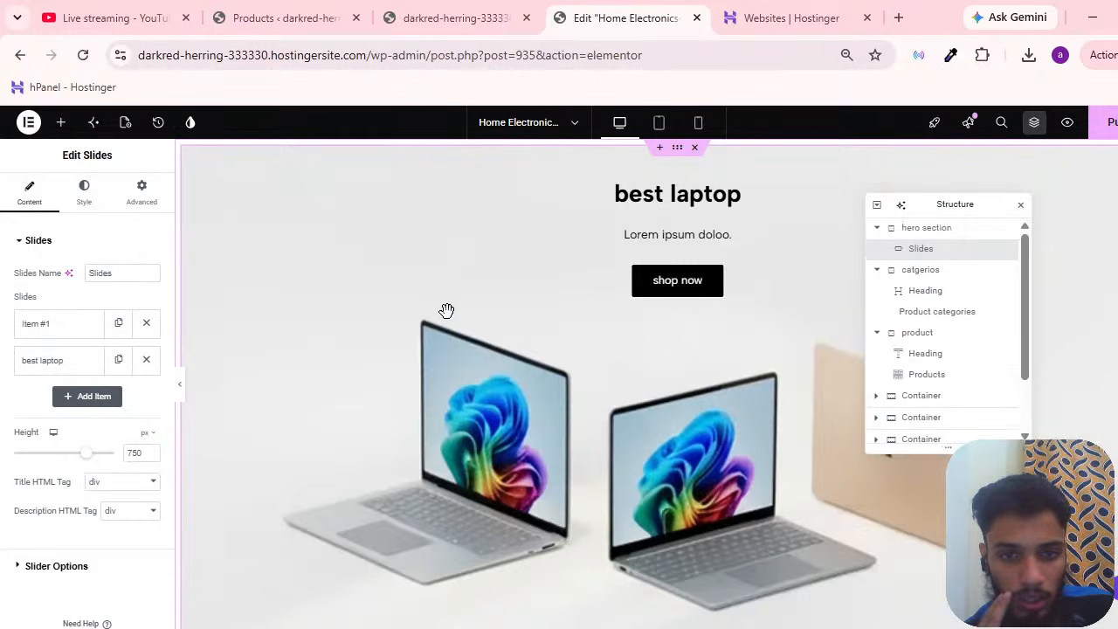
{"action": "scroll", "coordinate": [447, 317], "scroll_direction": "down", "scroll_amount": 3}
{"action": "scroll", "coordinate": [448, 318], "scroll_direction": "down", "scroll_amount": 15}
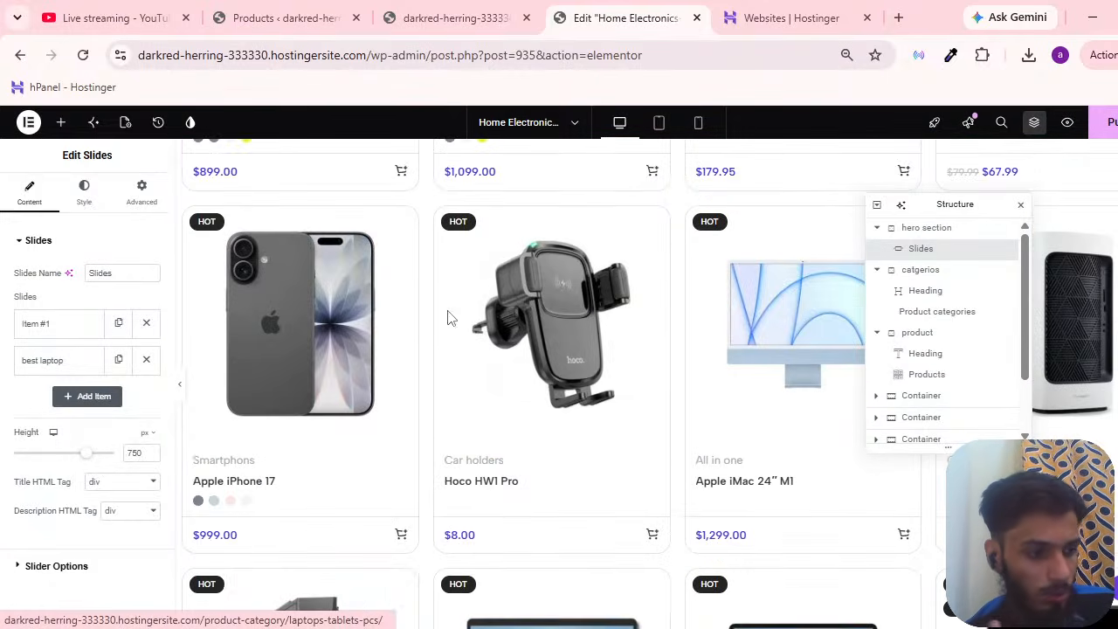
{"action": "scroll", "coordinate": [447, 327], "scroll_direction": "down", "scroll_amount": 10}
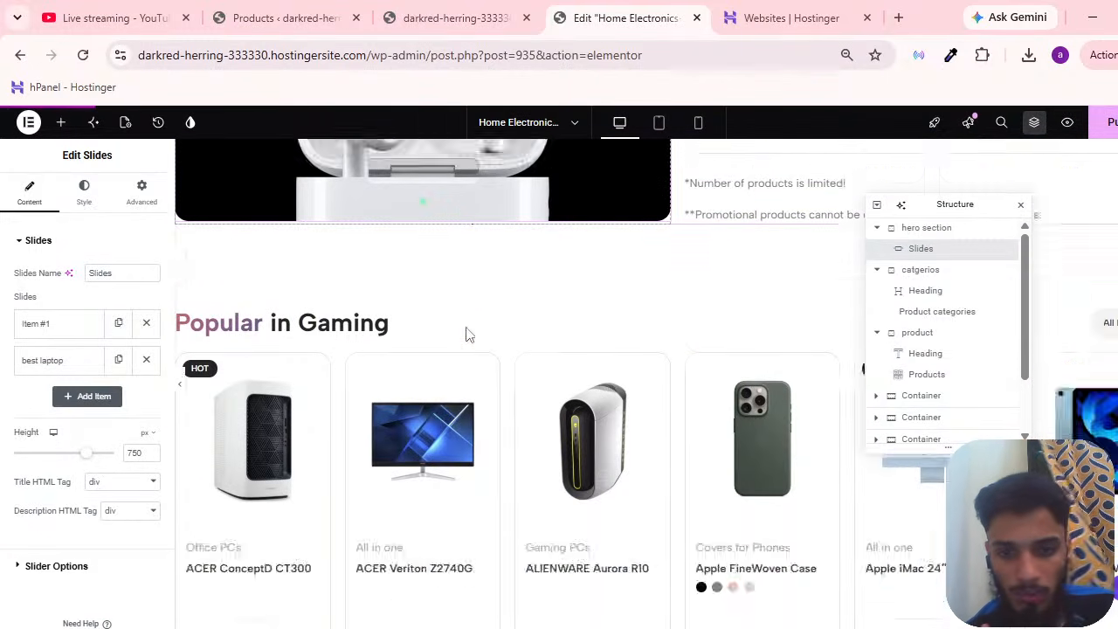
{"action": "scroll", "coordinate": [662, 455], "scroll_direction": "up", "scroll_amount": 20}
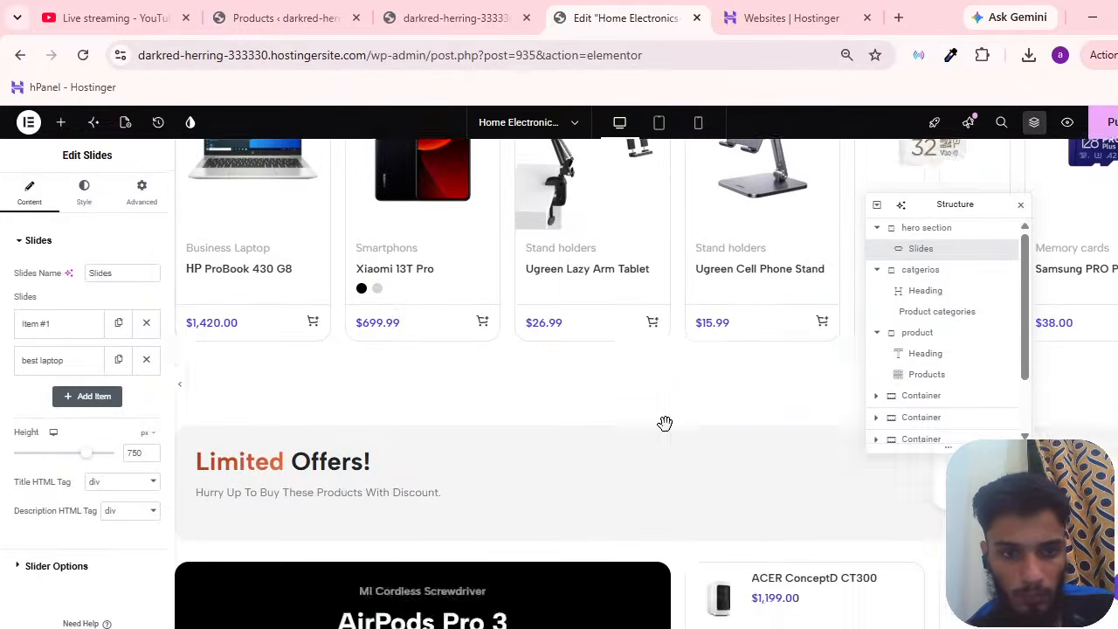
{"action": "scroll", "coordinate": [647, 393], "scroll_direction": "down", "scroll_amount": 5}
{"action": "scroll", "coordinate": [639, 374], "scroll_direction": "up", "scroll_amount": 5}
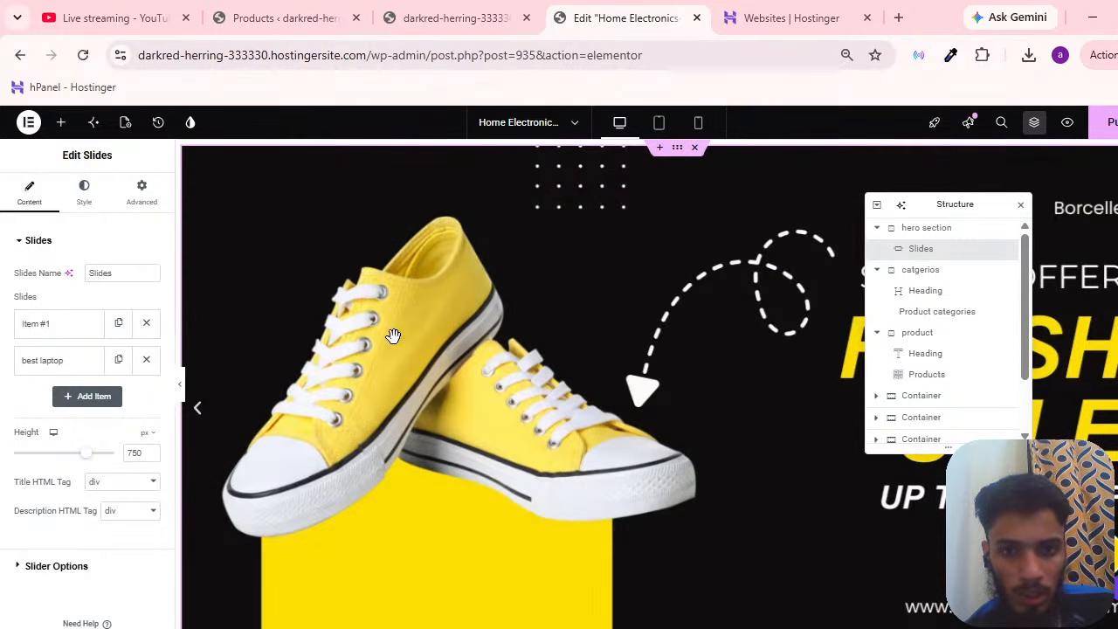
Switch to the browser tab with the WordPress Products list.
{"action": "left_click", "coordinate": [472, 19]}
{"action": "left_click", "coordinate": [271, 18]}
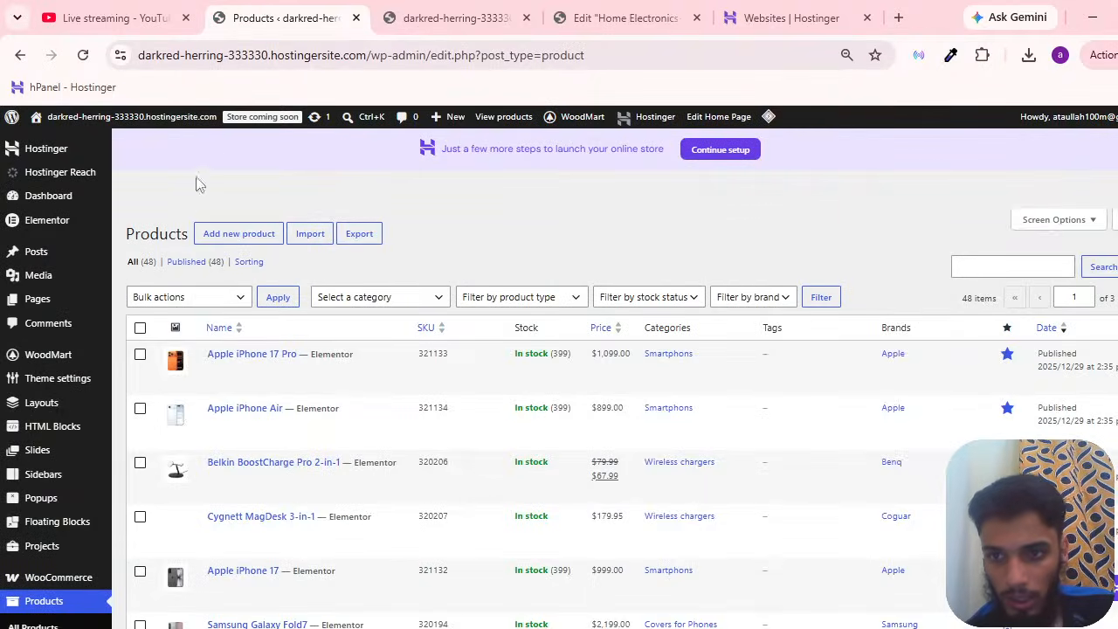
Open the Home Electronics-3 page for editing from the WordPress Pages list.
{"action": "mouse_move", "coordinate": [73, 312]}
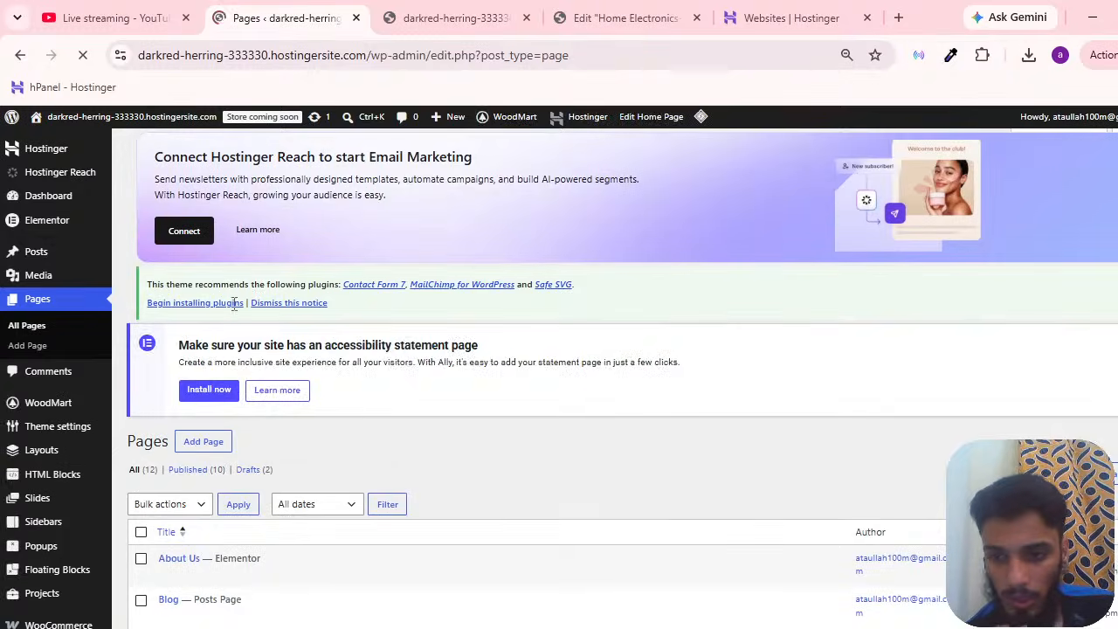
{"action": "scroll", "coordinate": [207, 395], "scroll_direction": "down", "scroll_amount": 3}
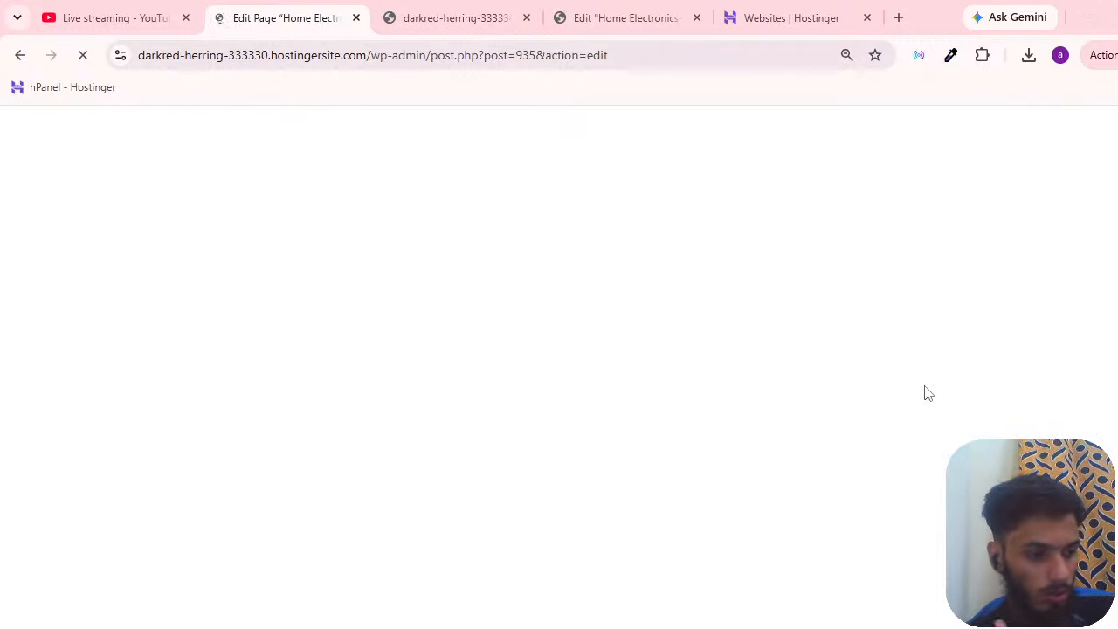
Switch to the Elementor tab and review the page's featured products and Popular in Appliances sections.
{"action": "left_click", "coordinate": [414, 12]}
{"action": "left_click", "coordinate": [637, 11]}
{"action": "scroll", "coordinate": [647, 303], "scroll_direction": "down", "scroll_amount": 5}
{"action": "scroll", "coordinate": [646, 303], "scroll_direction": "up", "scroll_amount": 5}
{"action": "scroll", "coordinate": [711, 393], "scroll_direction": "down", "scroll_amount": 6}
{"action": "scroll", "coordinate": [649, 209], "scroll_direction": "up", "scroll_amount": 3}
{"action": "scroll", "coordinate": [761, 481], "scroll_direction": "down", "scroll_amount": 6}
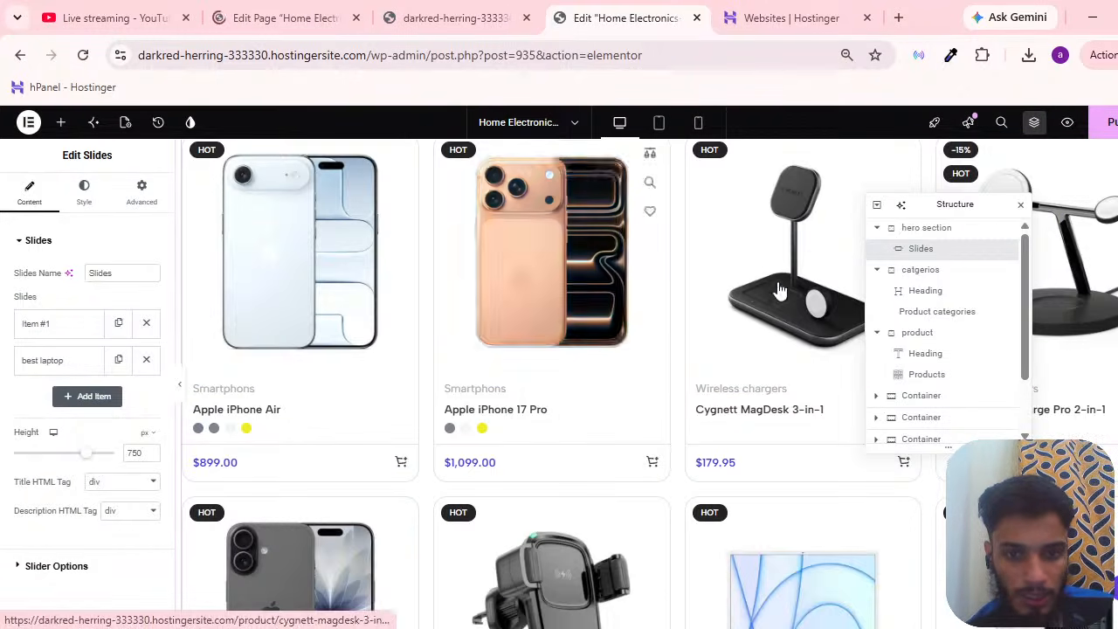
{"action": "scroll", "coordinate": [564, 452], "scroll_direction": "down", "scroll_amount": 3}
{"action": "scroll", "coordinate": [619, 292], "scroll_direction": "down", "scroll_amount": 8}
{"action": "scroll", "coordinate": [704, 370], "scroll_direction": "up", "scroll_amount": 15}
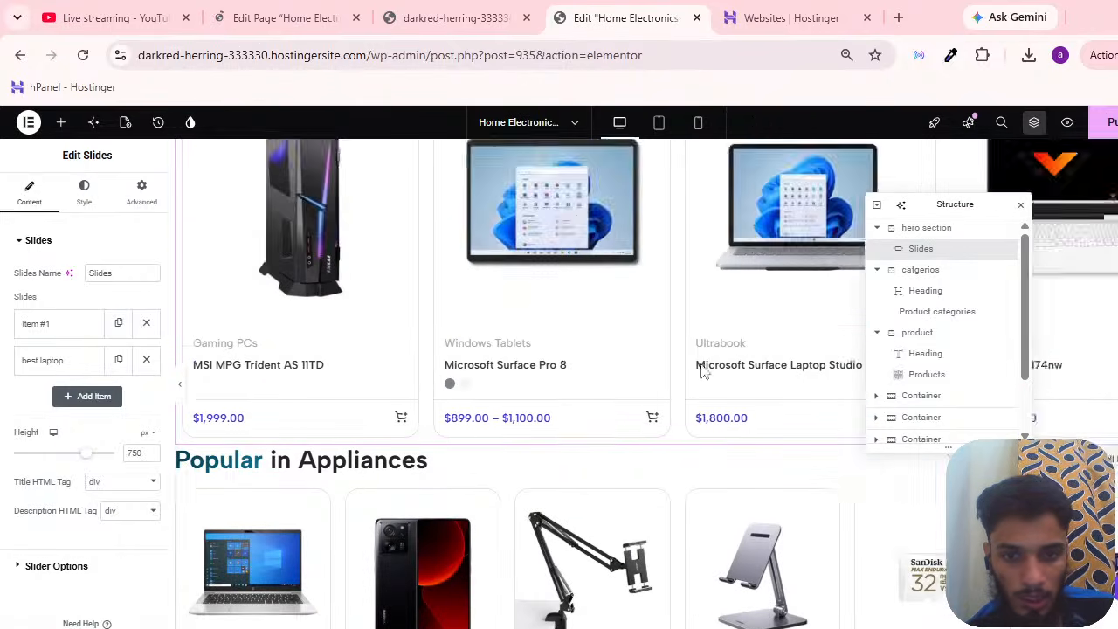
{"action": "scroll", "coordinate": [524, 389], "scroll_direction": "up", "scroll_amount": 4}
{"action": "scroll", "coordinate": [611, 402], "scroll_direction": "down", "scroll_amount": 6}
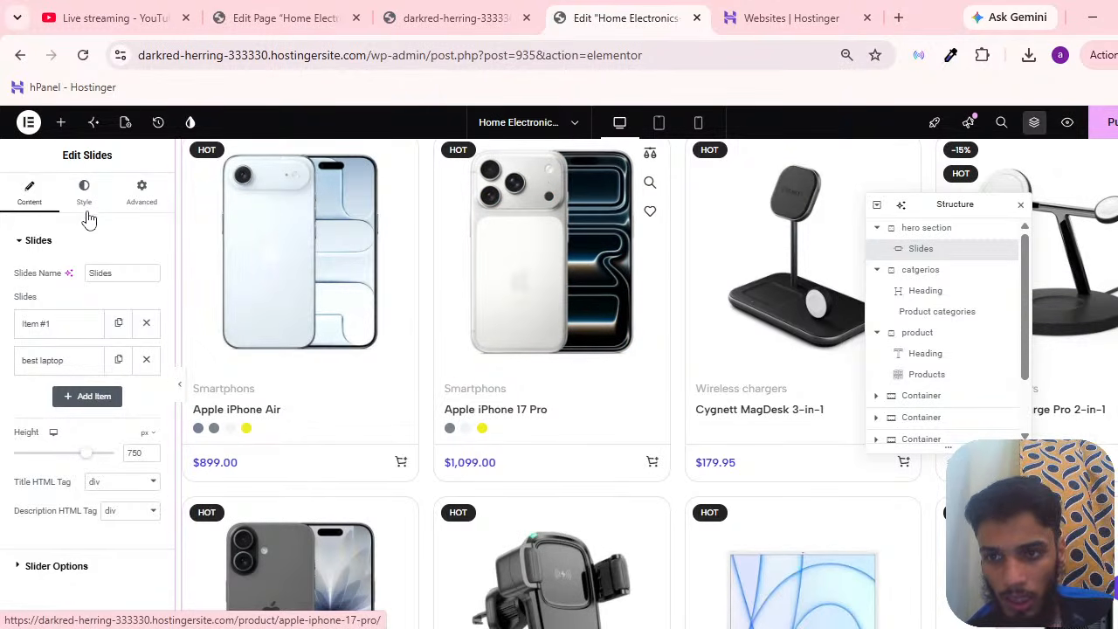
{"action": "scroll", "coordinate": [651, 445], "scroll_direction": "down", "scroll_amount": 3}
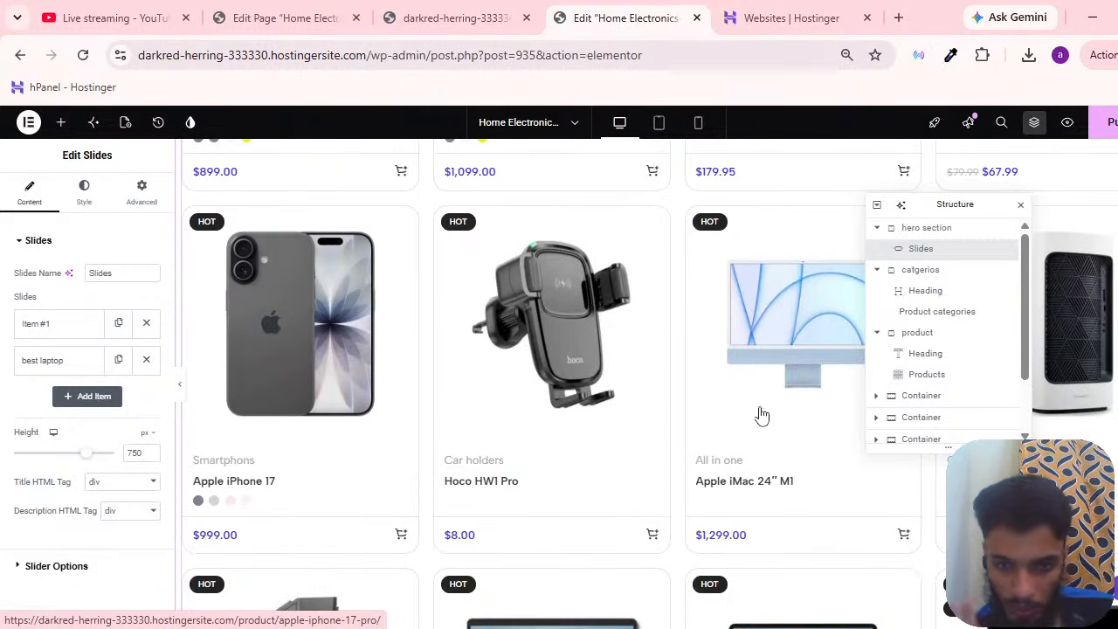
Select the featured products grid and look over it together with the product categories section above.
{"action": "scroll", "coordinate": [654, 436], "scroll_direction": "up", "scroll_amount": 7}
{"action": "scroll", "coordinate": [777, 425], "scroll_direction": "down", "scroll_amount": 1}
{"action": "left_click", "coordinate": [777, 428]}
{"action": "scroll", "coordinate": [696, 427], "scroll_direction": "up", "scroll_amount": 3}
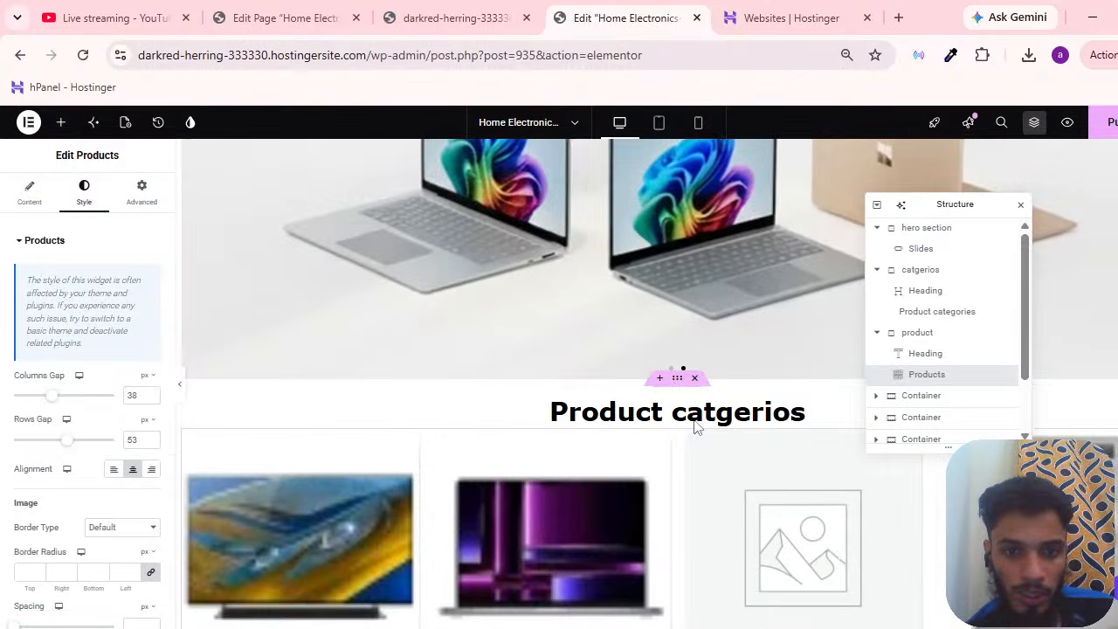
{"action": "scroll", "coordinate": [680, 466], "scroll_direction": "down", "scroll_amount": 3}
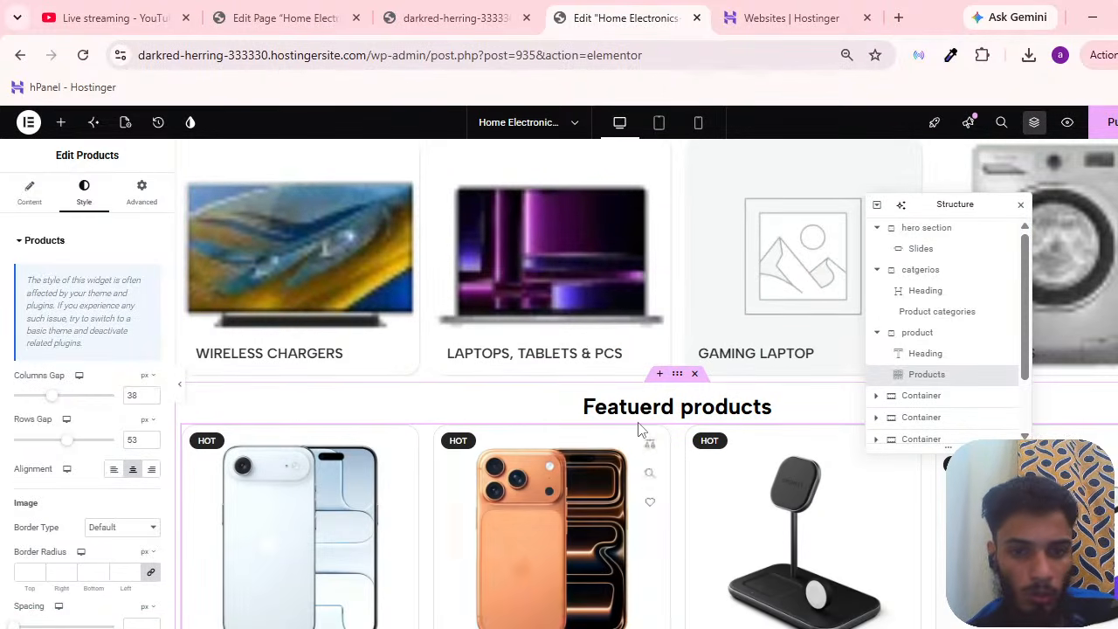
{"action": "scroll", "coordinate": [642, 429], "scroll_direction": "up", "scroll_amount": 3}
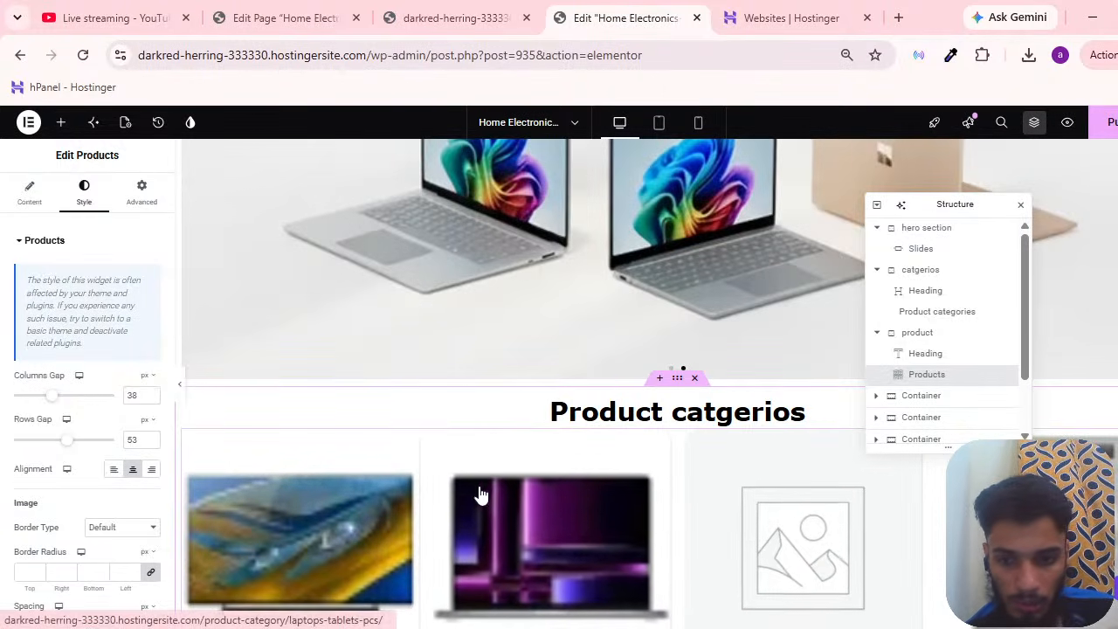
{"action": "scroll", "coordinate": [611, 420], "scroll_direction": "down", "scroll_amount": 6}
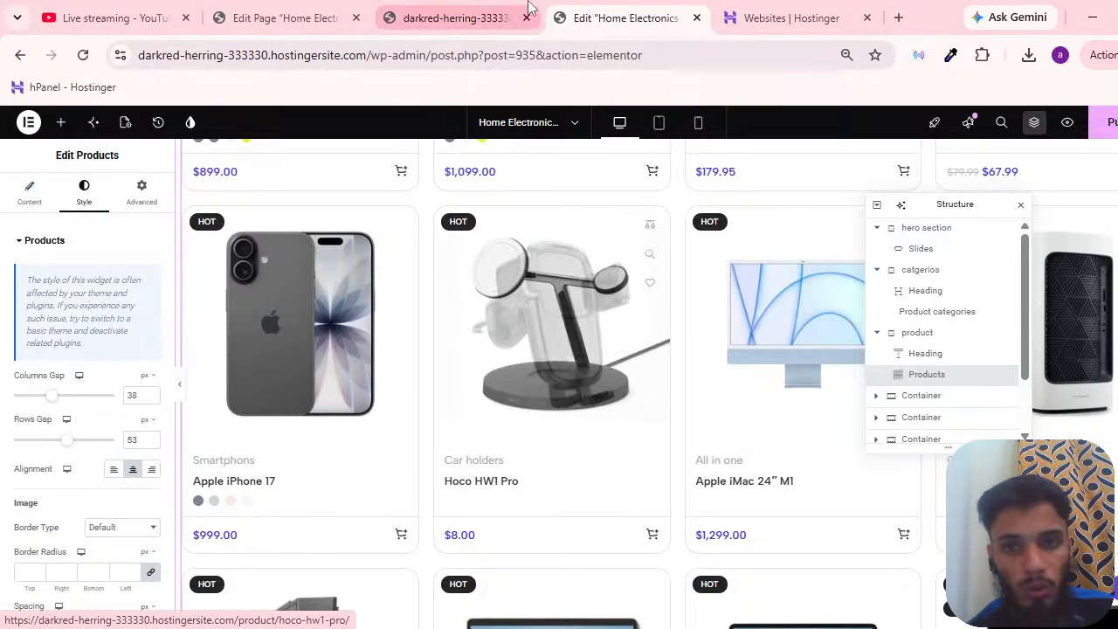
Try the Default template for the Home Electronics-3 page in the WordPress editor, return it to Elementor Canvas and save the page.
{"action": "left_click", "coordinate": [406, 7]}
{"action": "left_click", "coordinate": [341, 7]}
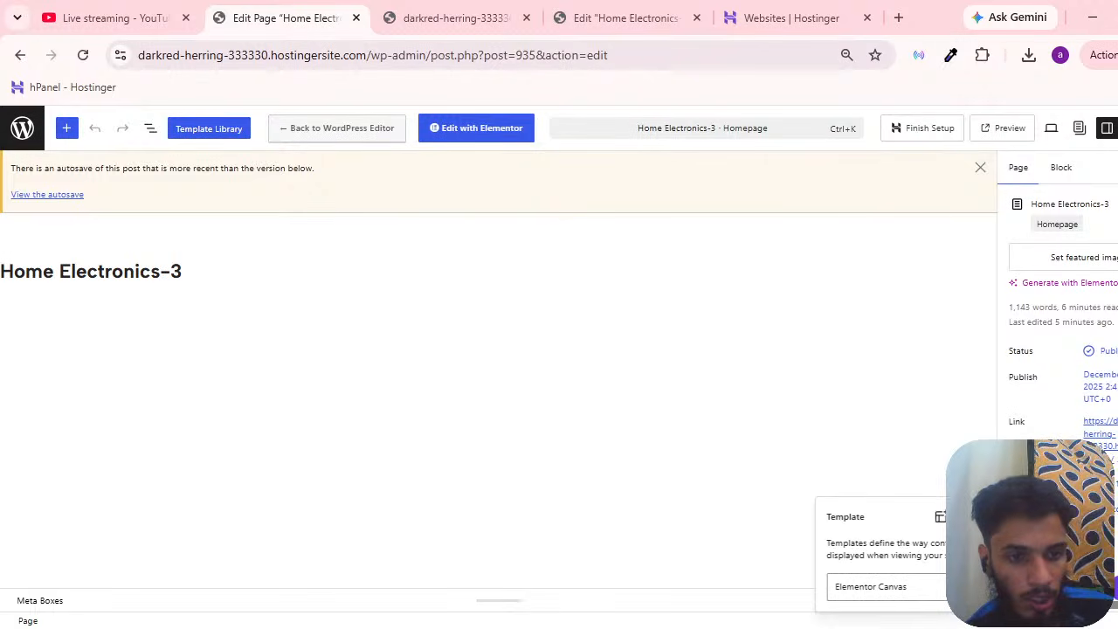
{"action": "left_click", "coordinate": [930, 595]}
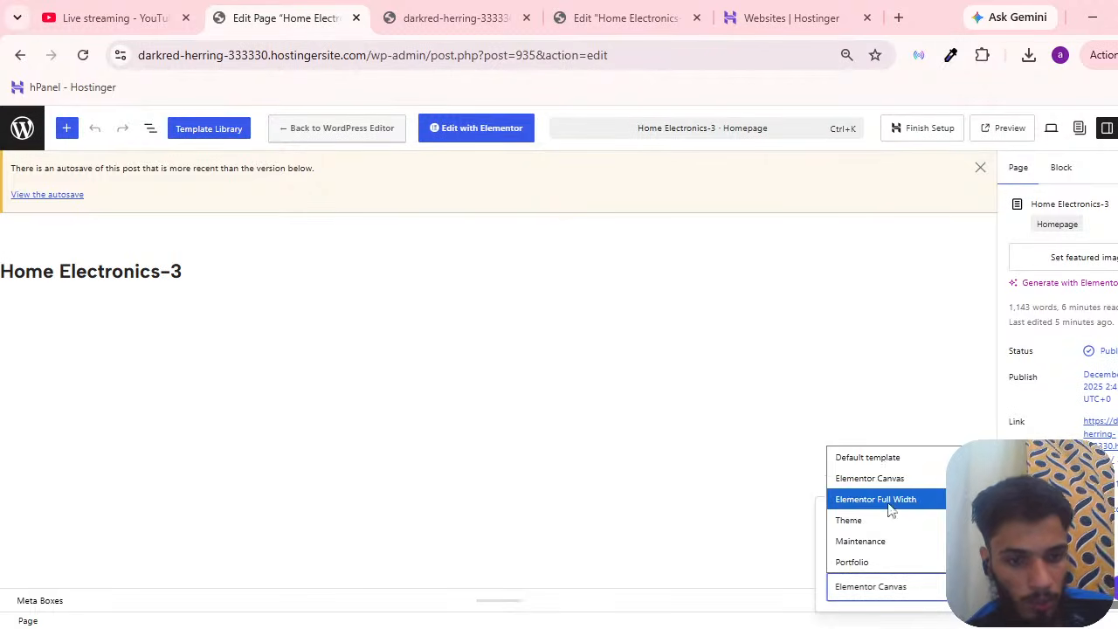
{"action": "left_click", "coordinate": [884, 460]}
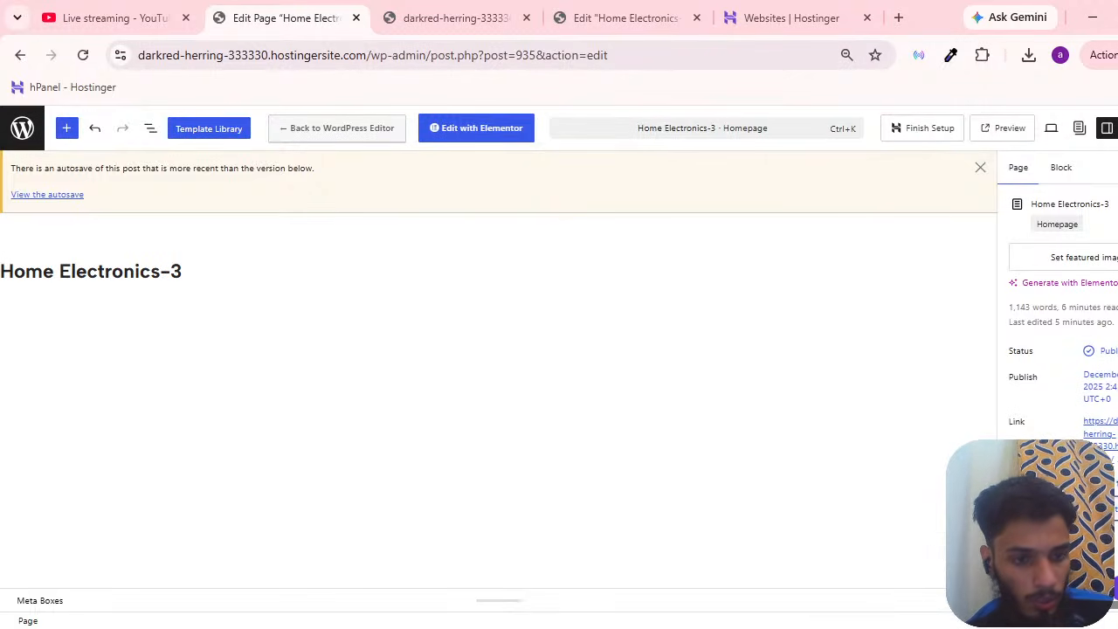
{"action": "left_click", "coordinate": [899, 587]}
{"action": "left_click", "coordinate": [877, 480]}
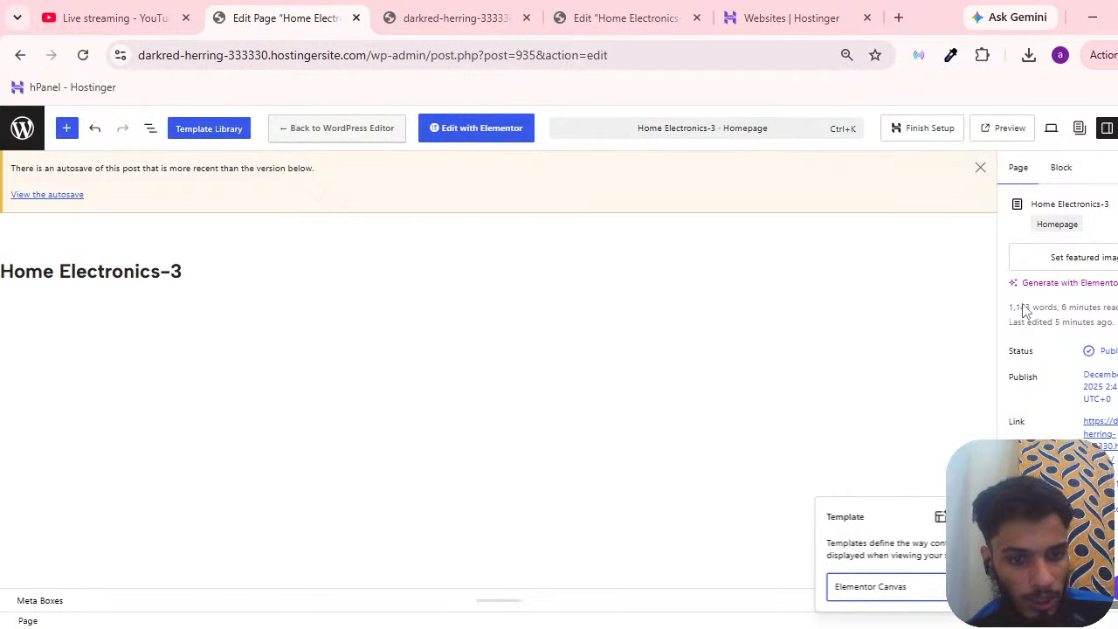
{"action": "left_click", "coordinate": [636, 172]}
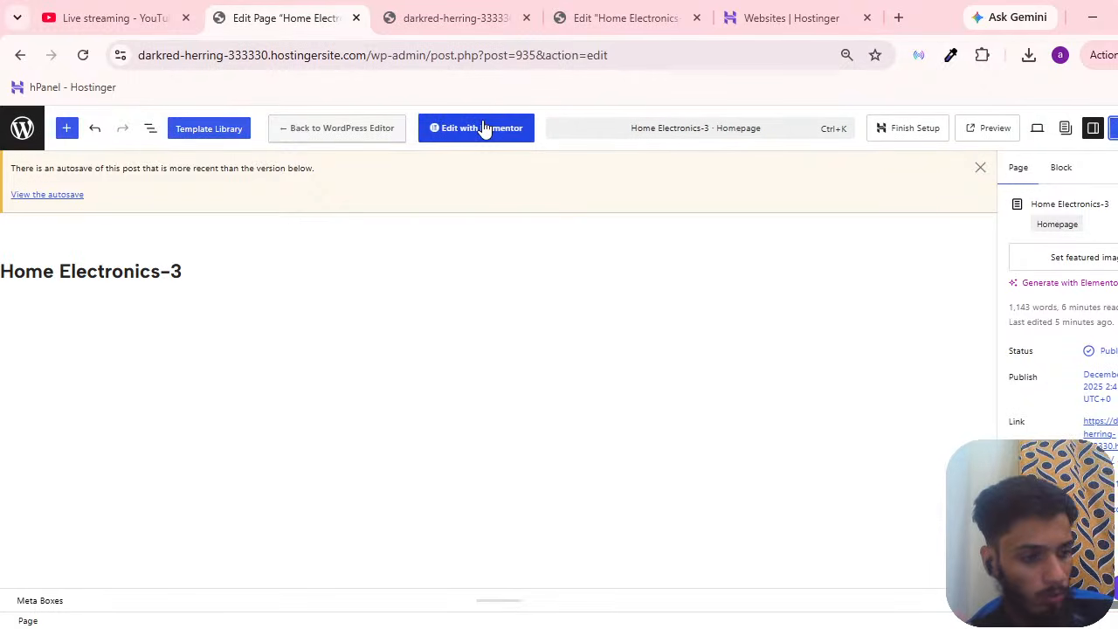
{"action": "left_click", "coordinate": [428, 16]}
{"action": "left_click", "coordinate": [288, 18]}
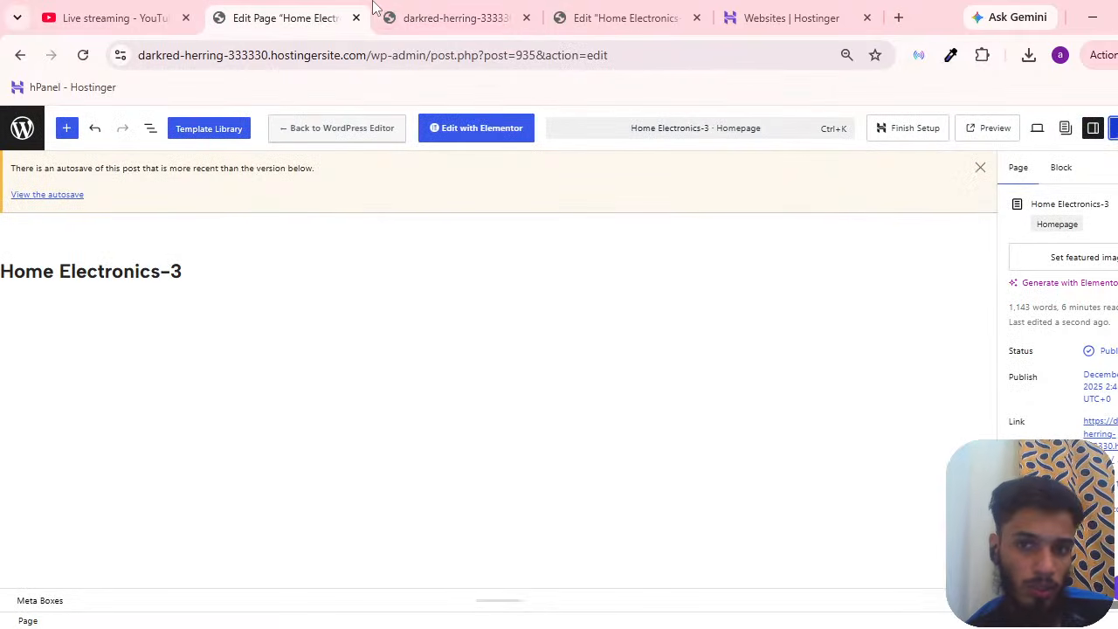
Check the live homepage, publish the page's changes in Elementor and bring up the refreshed live homepage.
{"action": "left_click", "coordinate": [454, 17]}
{"action": "scroll", "coordinate": [247, 312], "scroll_direction": "down", "scroll_amount": 10}
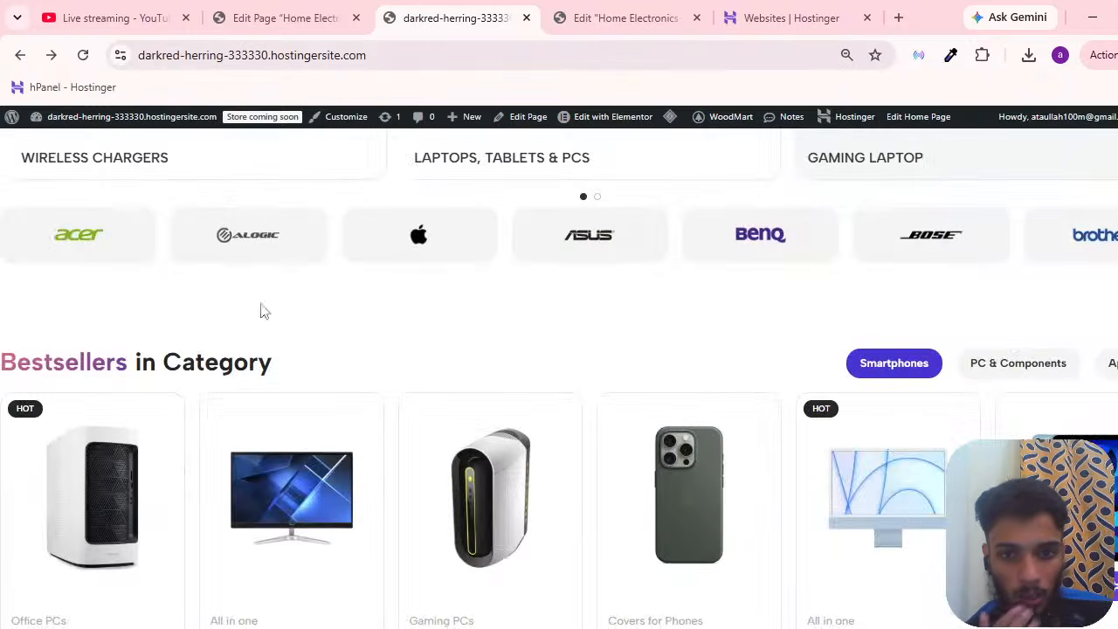
{"action": "scroll", "coordinate": [878, 315], "scroll_direction": "up", "scroll_amount": 7}
{"action": "scroll", "coordinate": [578, 402], "scroll_direction": "up", "scroll_amount": 4}
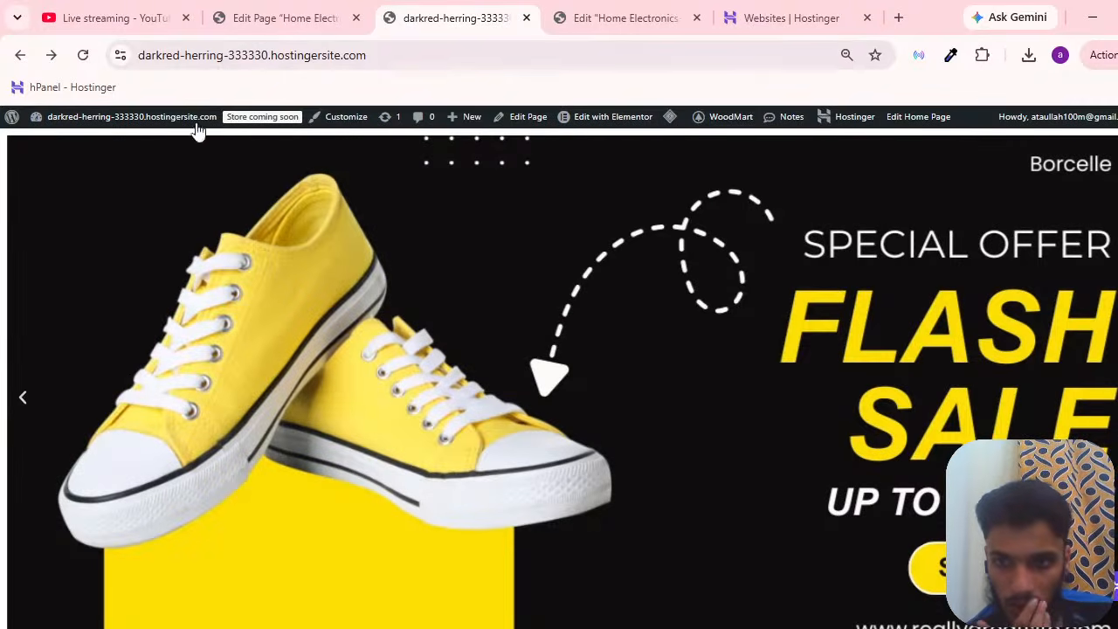
{"action": "left_click", "coordinate": [83, 55]}
{"action": "left_click", "coordinate": [625, 18]}
{"action": "left_click", "coordinate": [1101, 132]}
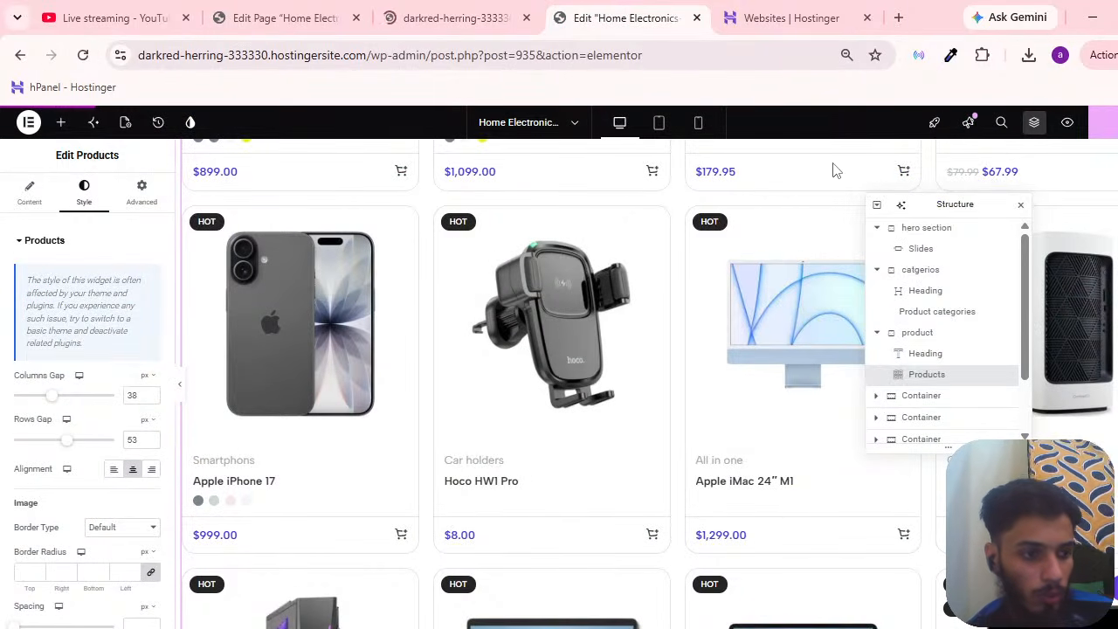
{"action": "left_click", "coordinate": [455, 17]}
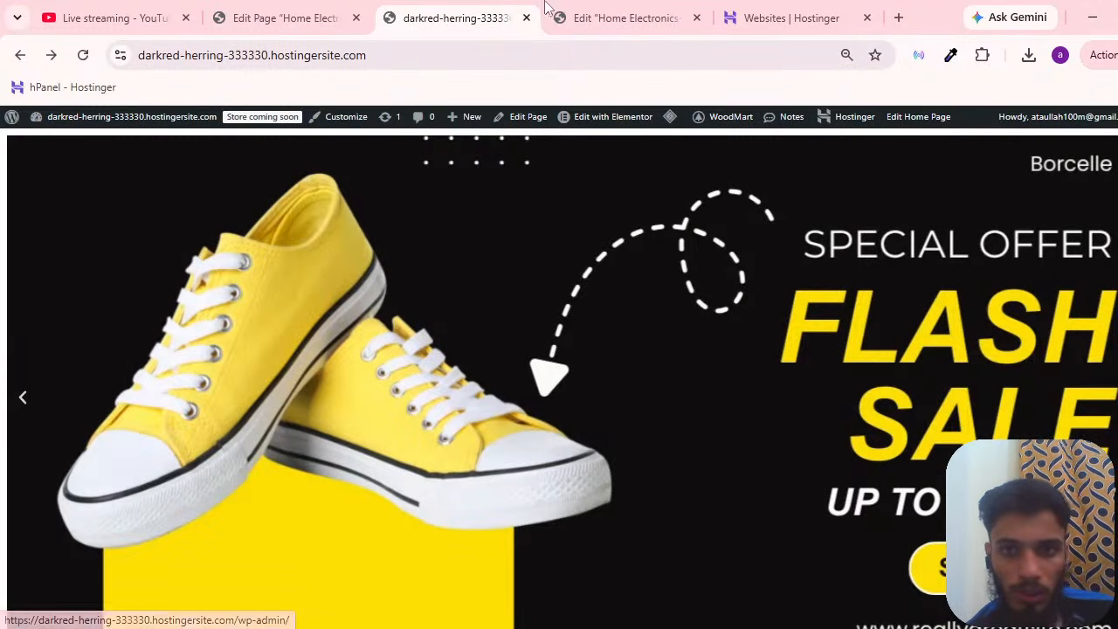
Review the live homepage from the categories and featured products down to the blog posts and closing store text, and return to the hero.
{"action": "scroll", "coordinate": [512, 300], "scroll_direction": "down", "scroll_amount": 10}
{"action": "scroll", "coordinate": [599, 331], "scroll_direction": "up", "scroll_amount": 2}
{"action": "scroll", "coordinate": [599, 330], "scroll_direction": "up", "scroll_amount": 2}
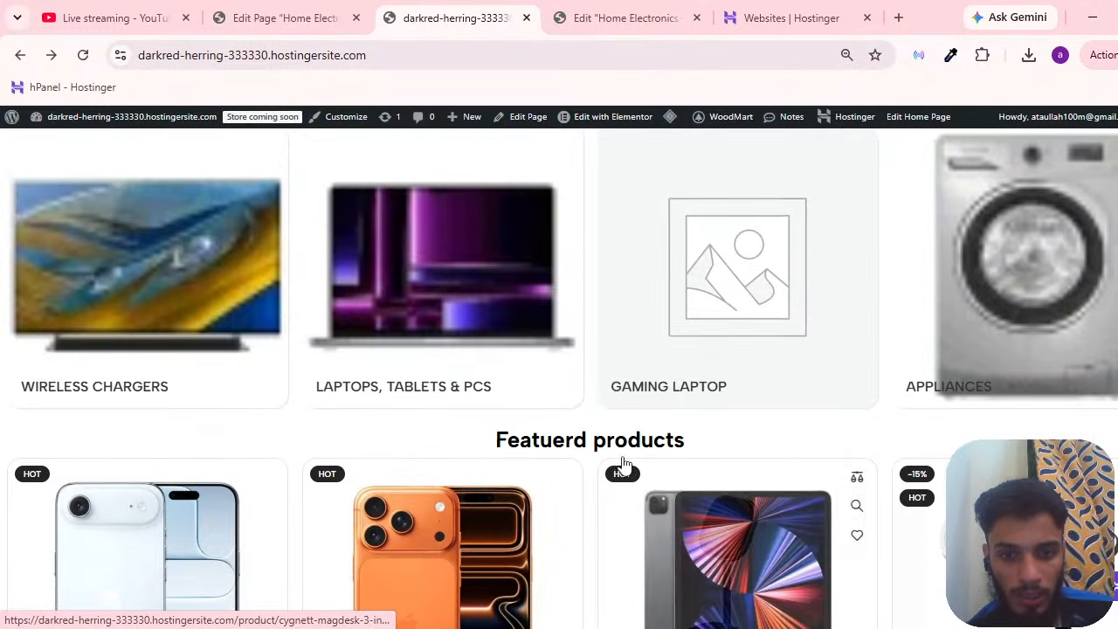
{"action": "scroll", "coordinate": [499, 440], "scroll_direction": "up", "scroll_amount": 3}
{"action": "scroll", "coordinate": [507, 426], "scroll_direction": "down", "scroll_amount": 3}
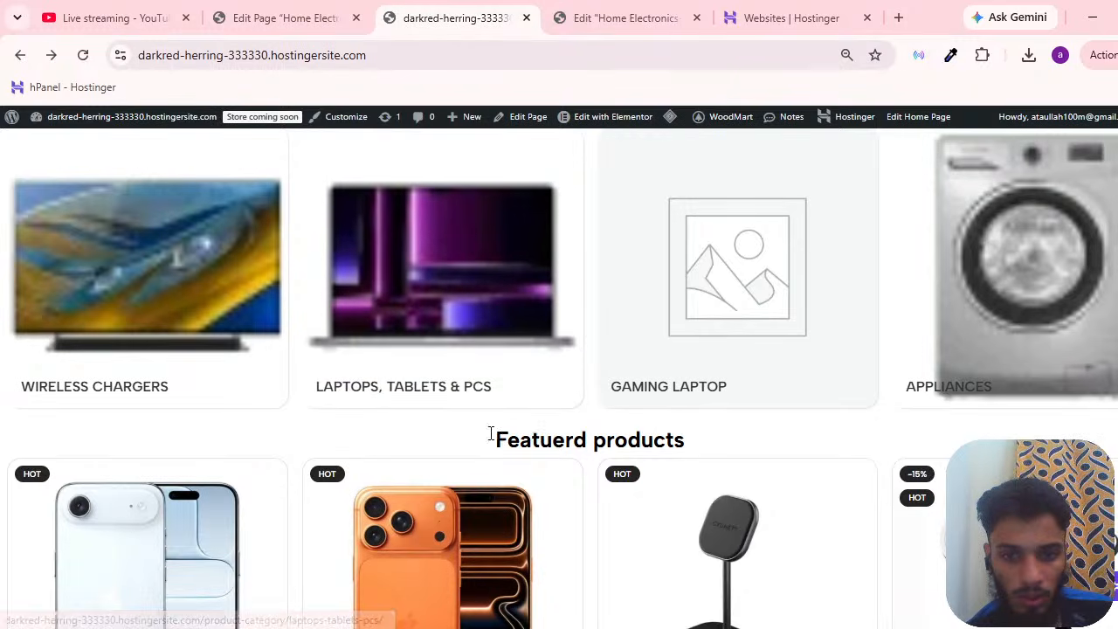
{"action": "scroll", "coordinate": [489, 407], "scroll_direction": "down", "scroll_amount": 8}
{"action": "scroll", "coordinate": [594, 498], "scroll_direction": "up", "scroll_amount": 8}
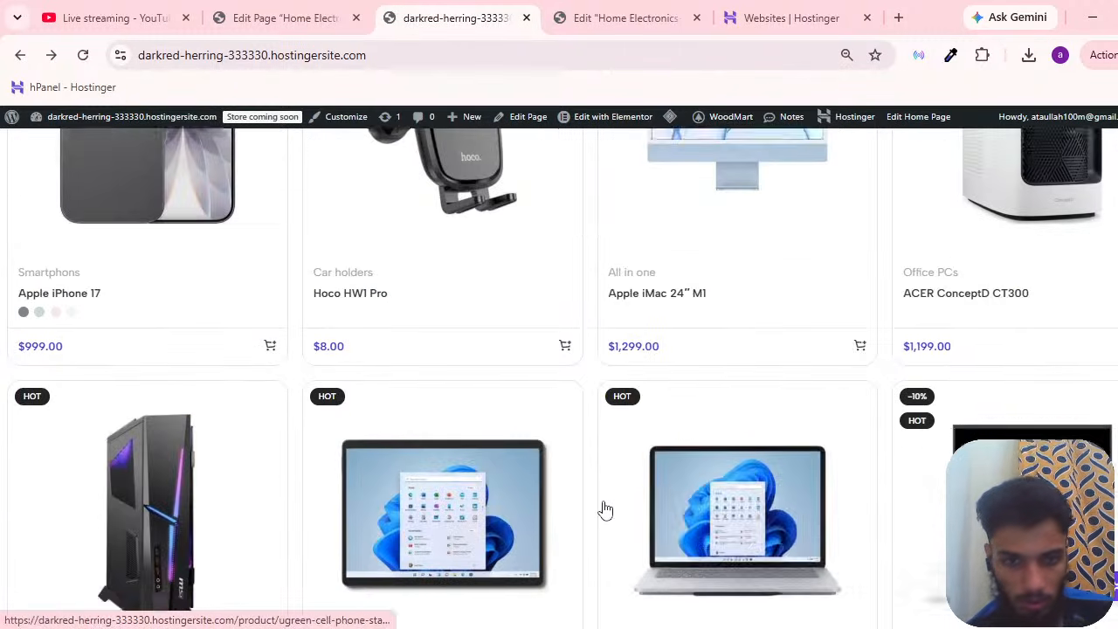
{"action": "scroll", "coordinate": [594, 481], "scroll_direction": "down", "scroll_amount": 20}
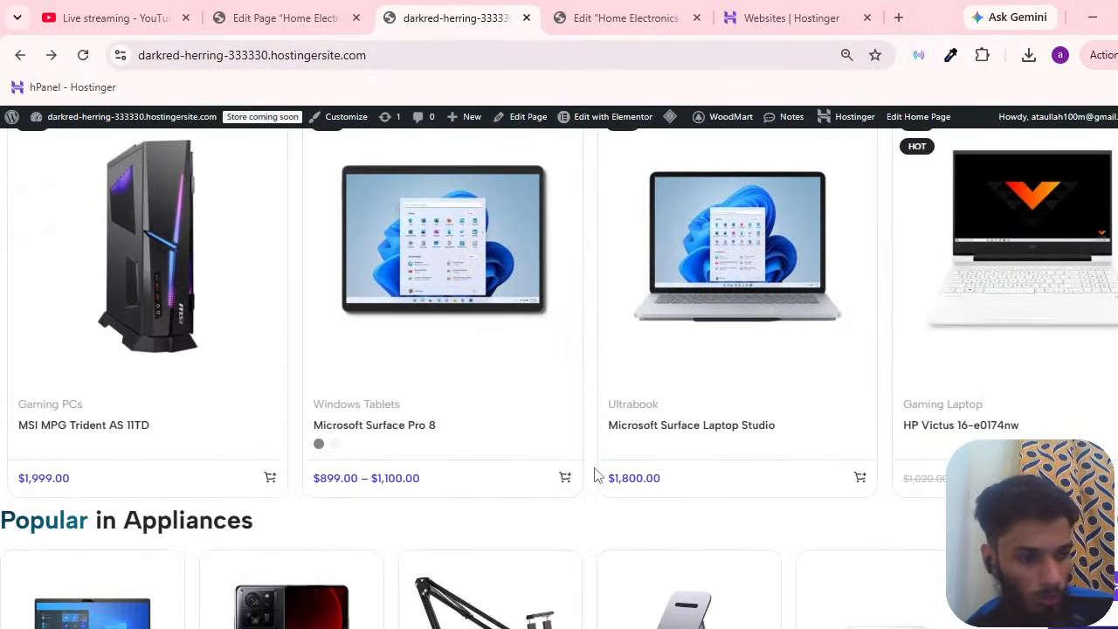
{"action": "scroll", "coordinate": [600, 463], "scroll_direction": "down", "scroll_amount": 3}
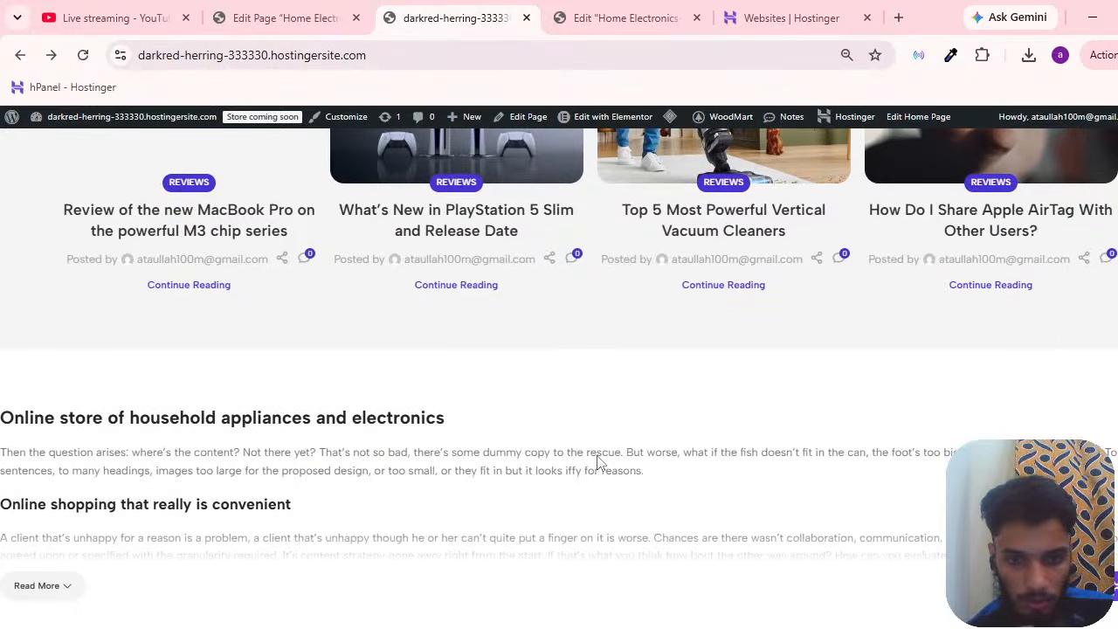
{"action": "scroll", "coordinate": [599, 461], "scroll_direction": "up", "scroll_amount": 20}
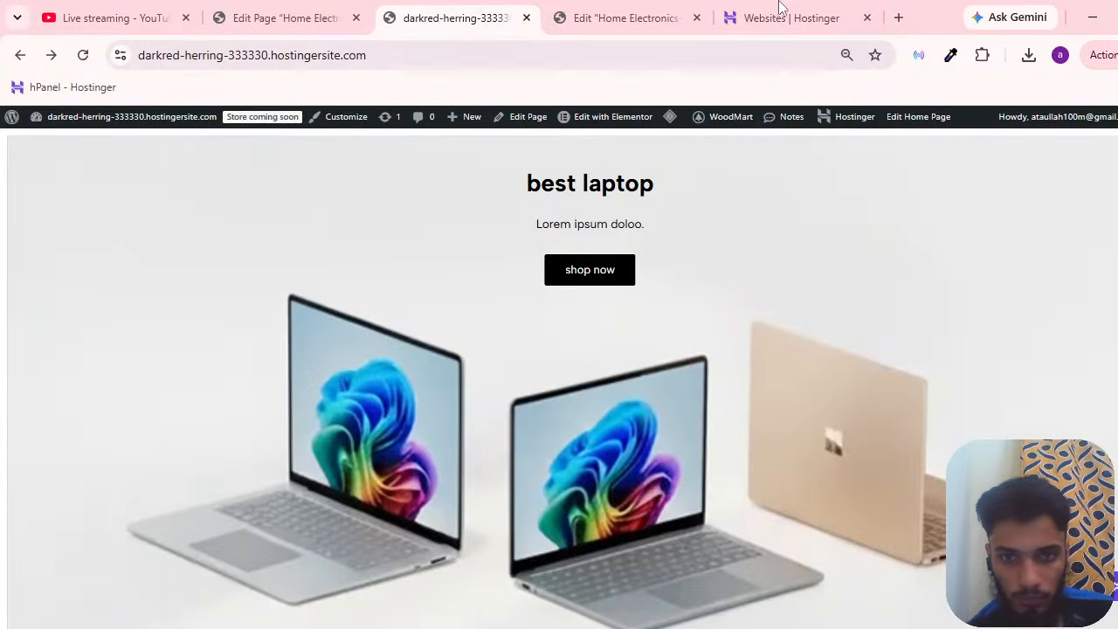
Look through the websites list in the Hostinger panel and recheck the hero slider on the live homepage.
{"action": "left_click", "coordinate": [646, 17]}
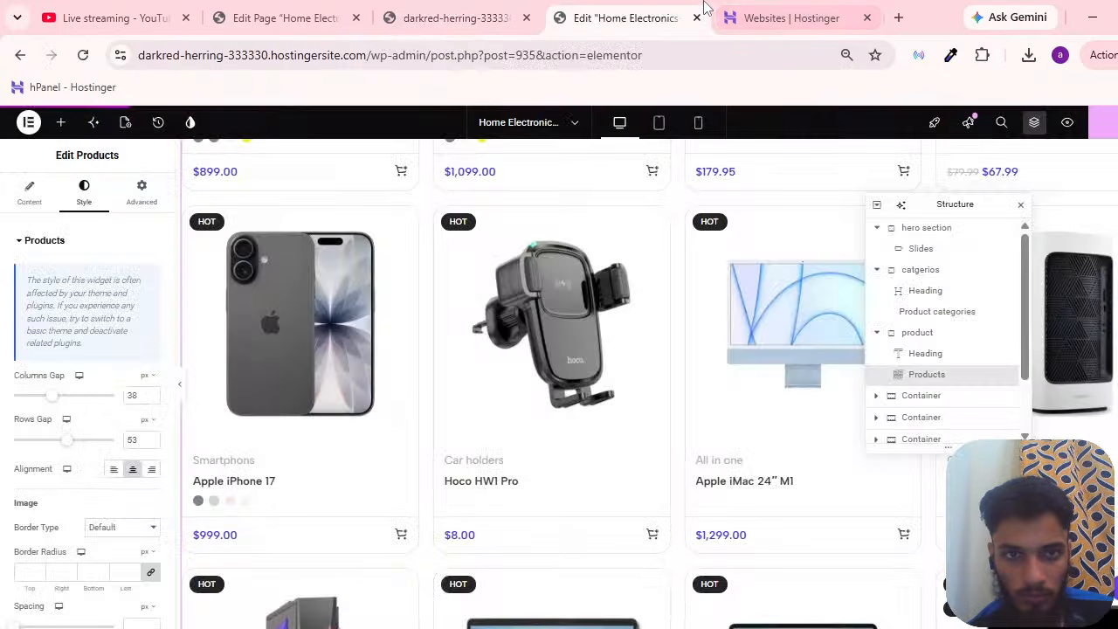
{"action": "left_click", "coordinate": [760, 16]}
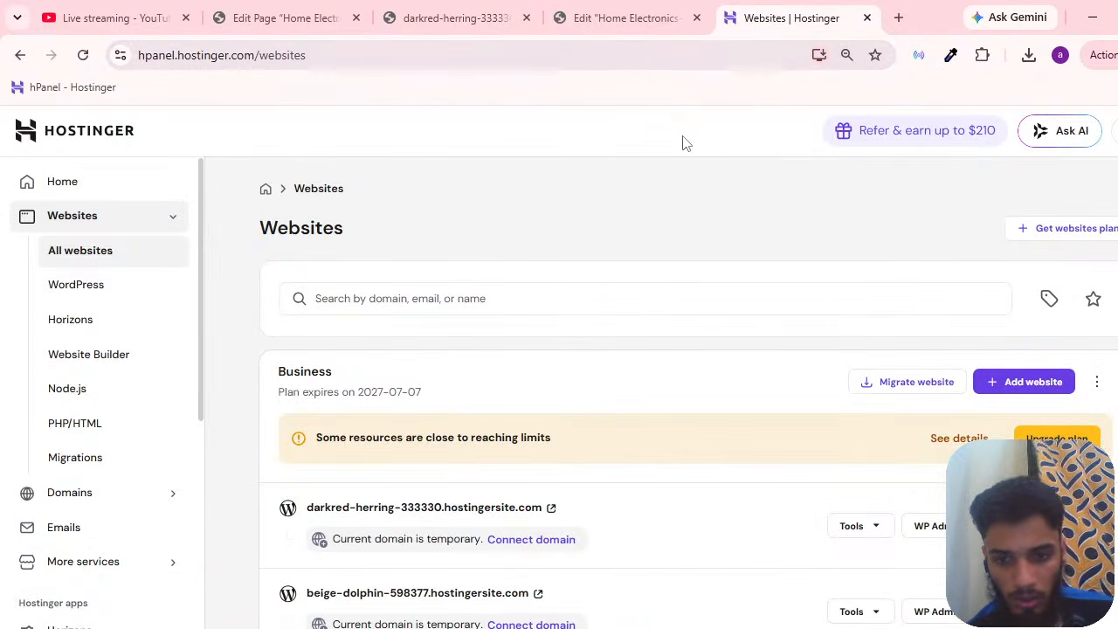
{"action": "left_click", "coordinate": [626, 17]}
{"action": "left_click", "coordinate": [471, 16]}
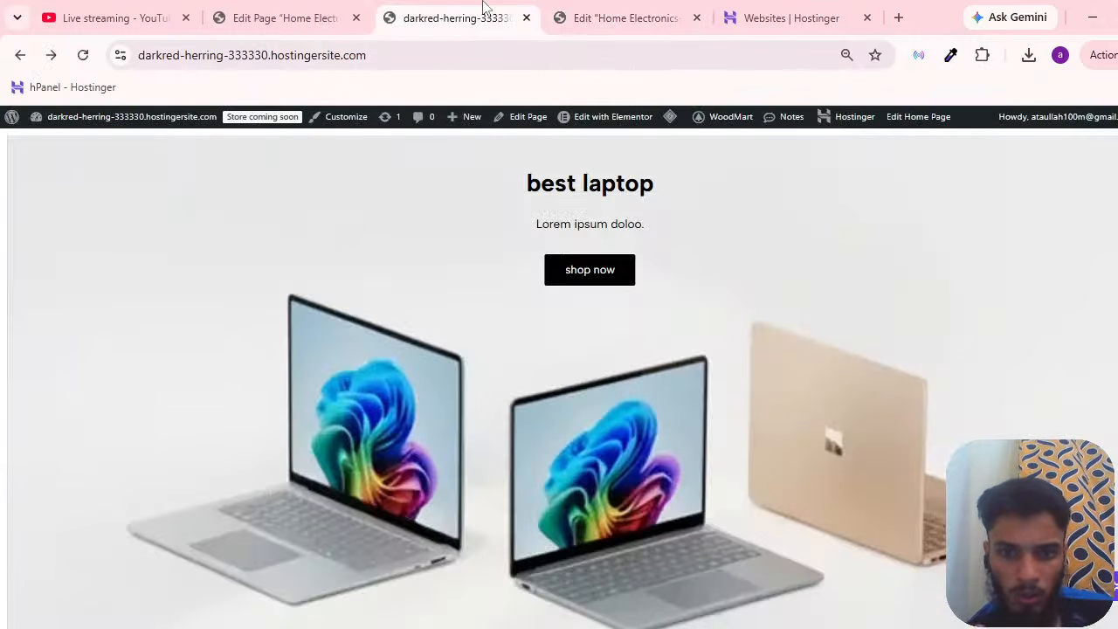
{"action": "scroll", "coordinate": [541, 273], "scroll_direction": "down", "scroll_amount": 5}
{"action": "scroll", "coordinate": [542, 273], "scroll_direction": "up", "scroll_amount": 5}
{"action": "left_click", "coordinate": [746, 46]}
{"action": "left_click", "coordinate": [744, 21]}
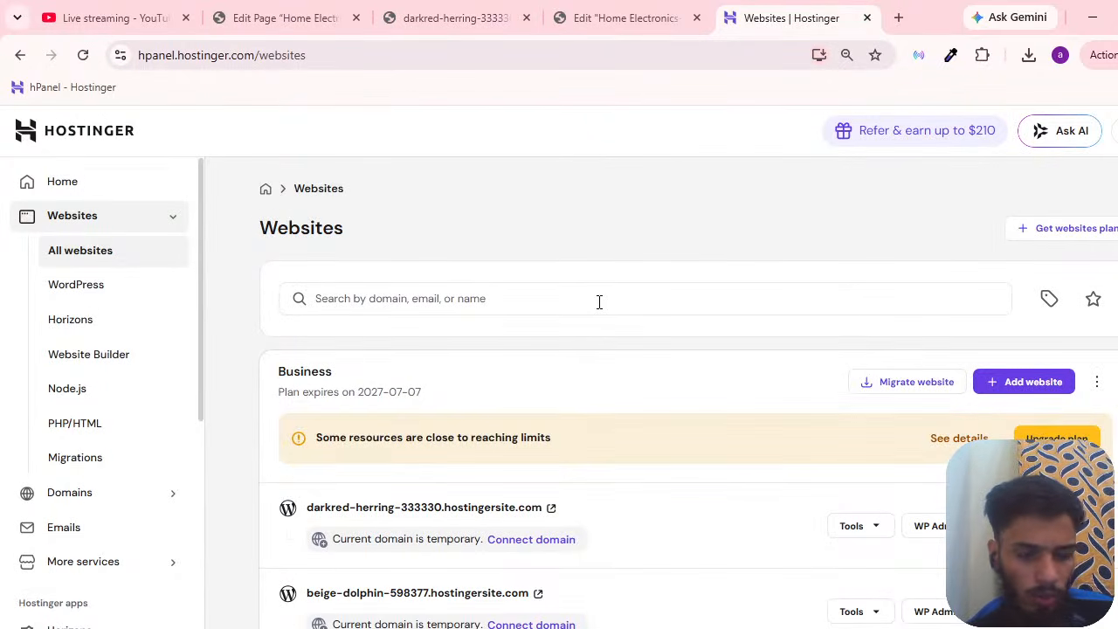
{"action": "scroll", "coordinate": [599, 302], "scroll_direction": "down", "scroll_amount": 5}
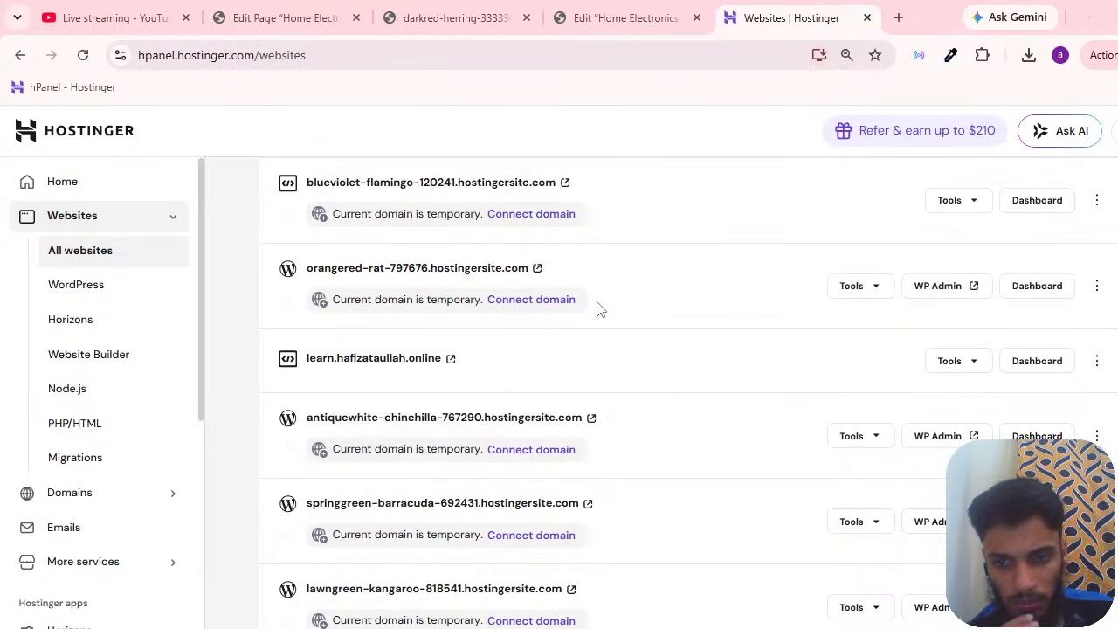
{"action": "scroll", "coordinate": [507, 293], "scroll_direction": "up", "scroll_amount": 5}
{"action": "left_click", "coordinate": [454, 15]}
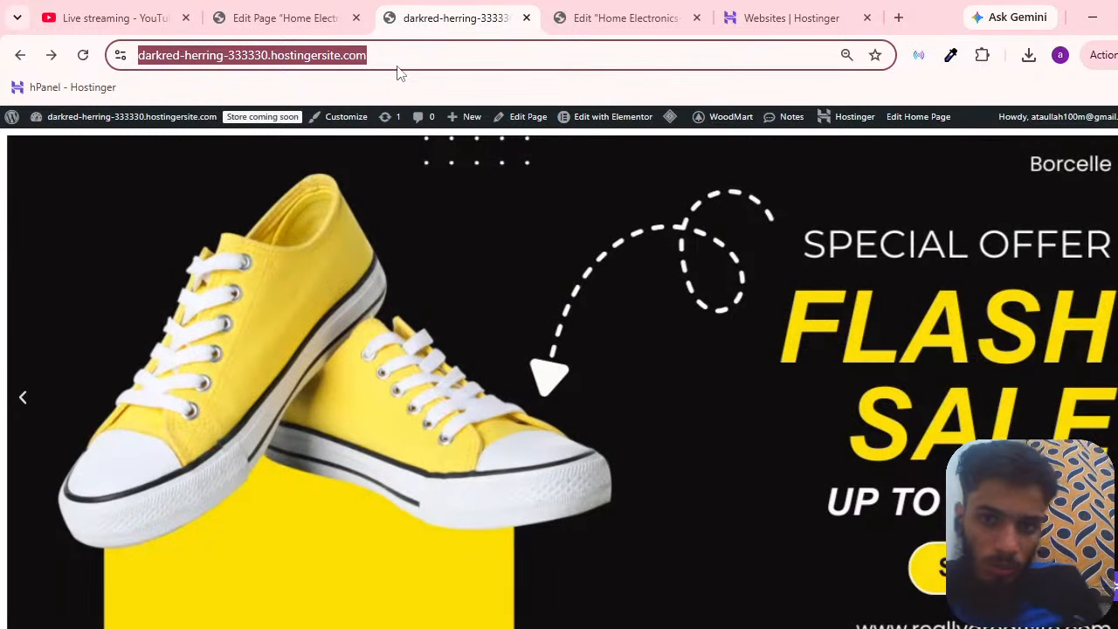
Switch to the YouTube Studio tab and end the live stream, confirming the end.
{"action": "left_click", "coordinate": [122, 16]}
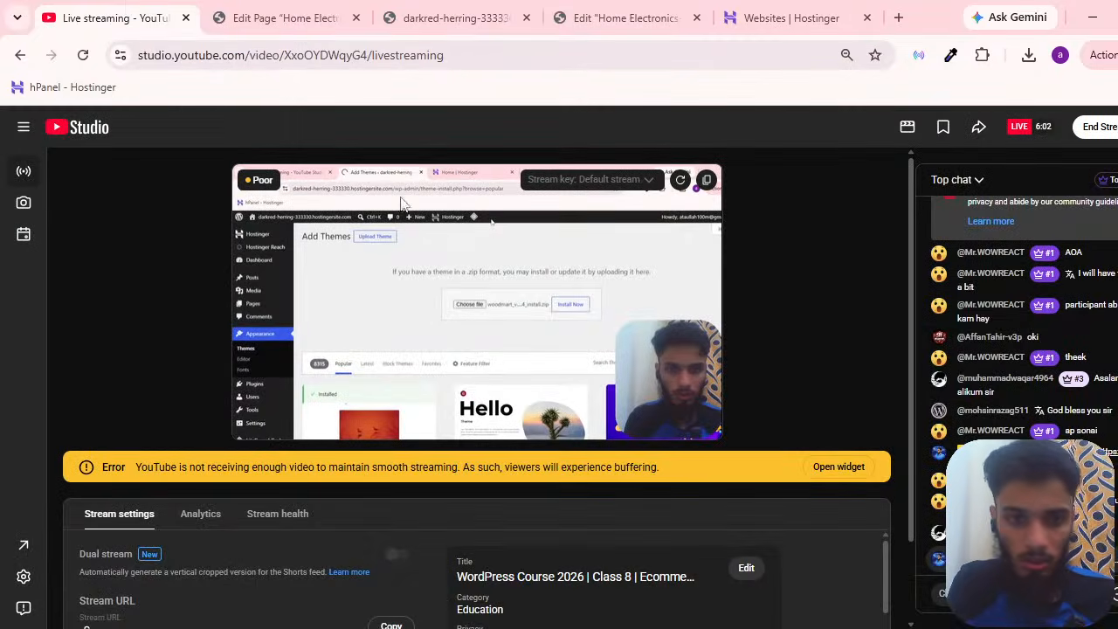
{"action": "left_click", "coordinate": [1102, 127]}
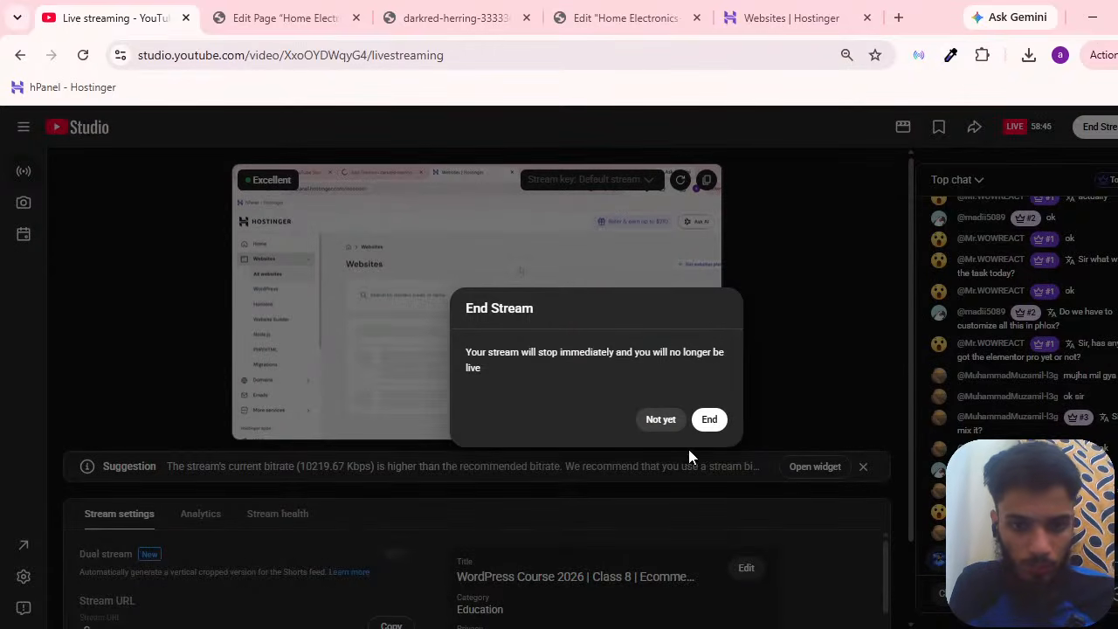
{"action": "left_click", "coordinate": [708, 423]}
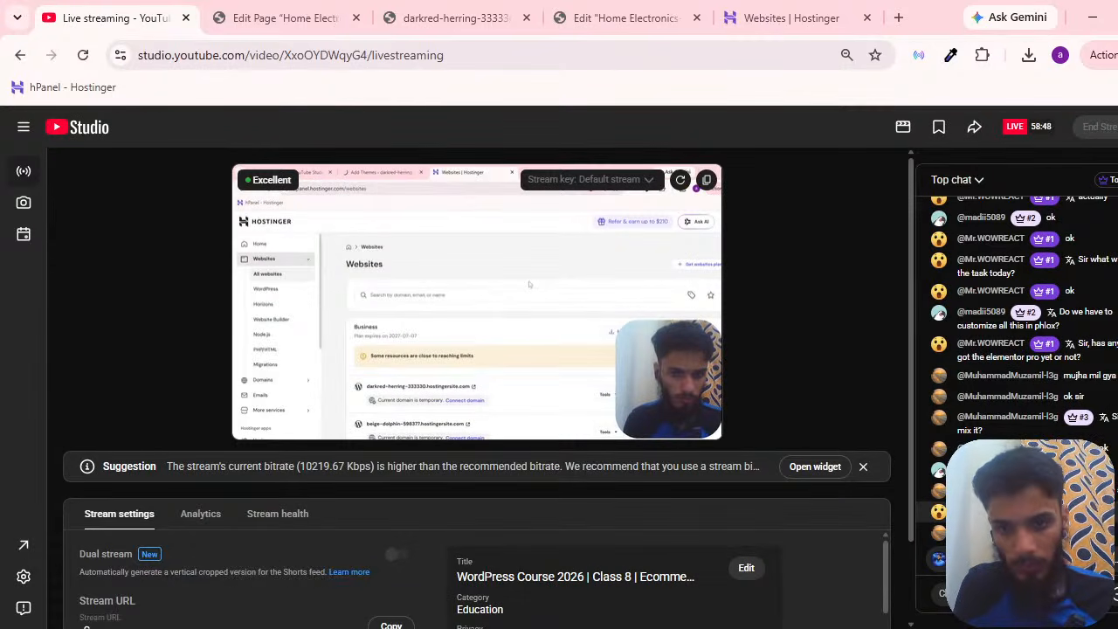